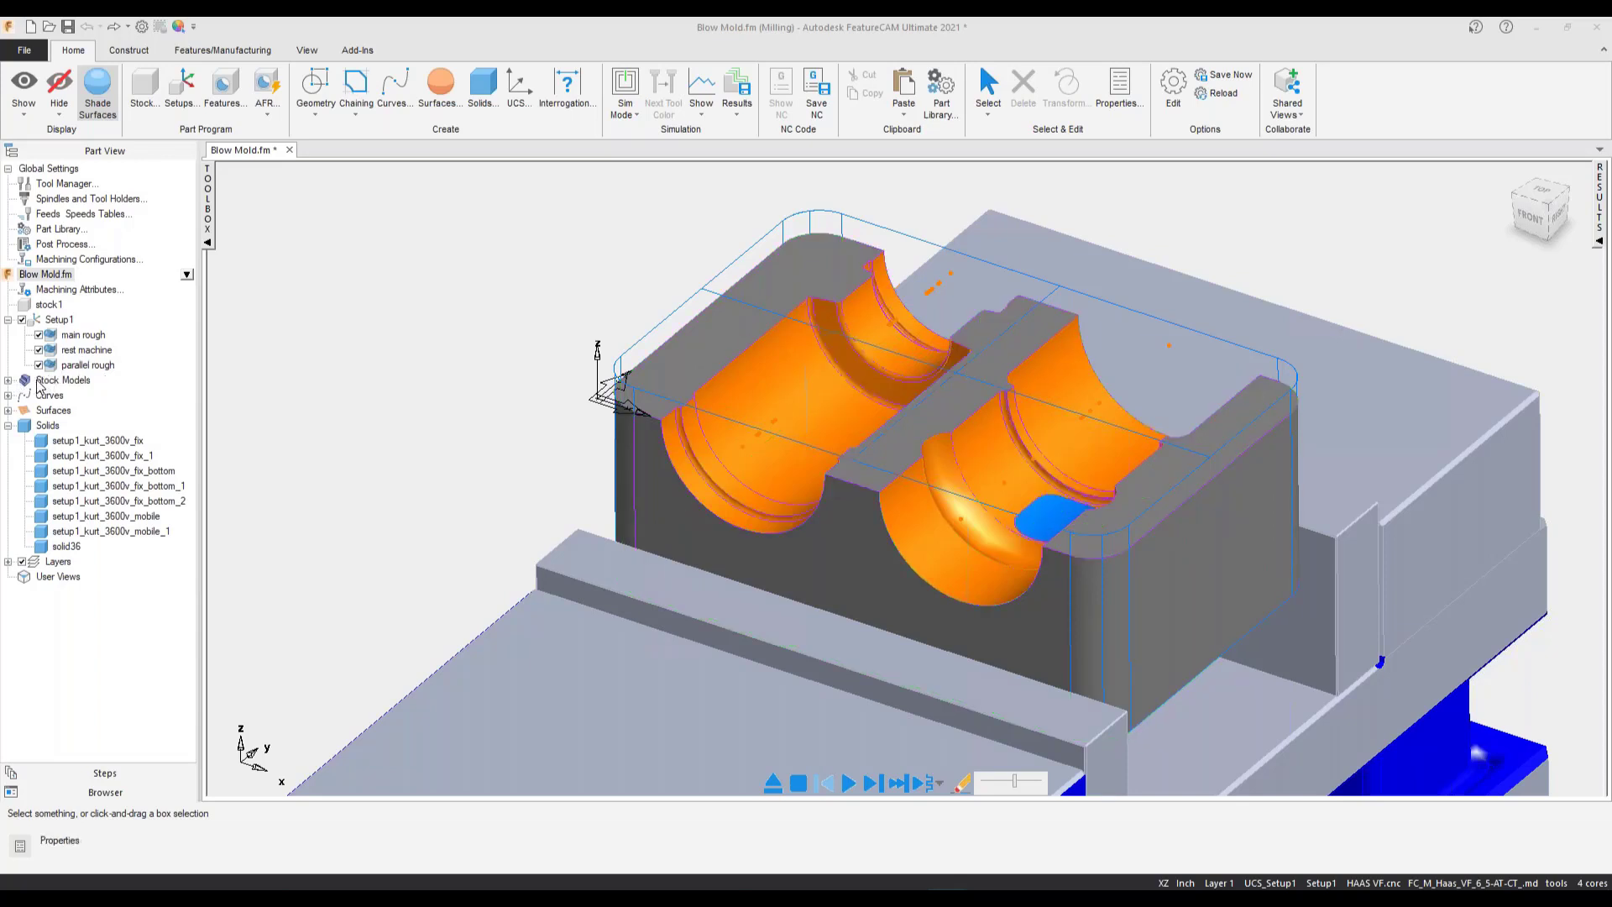
- Display the Stock entry under Stock Models on the part, inspect the remaining material, and clear the selection
{"action": "left_click", "coordinate": [6, 380]}
{"action": "left_click", "coordinate": [8, 380]}
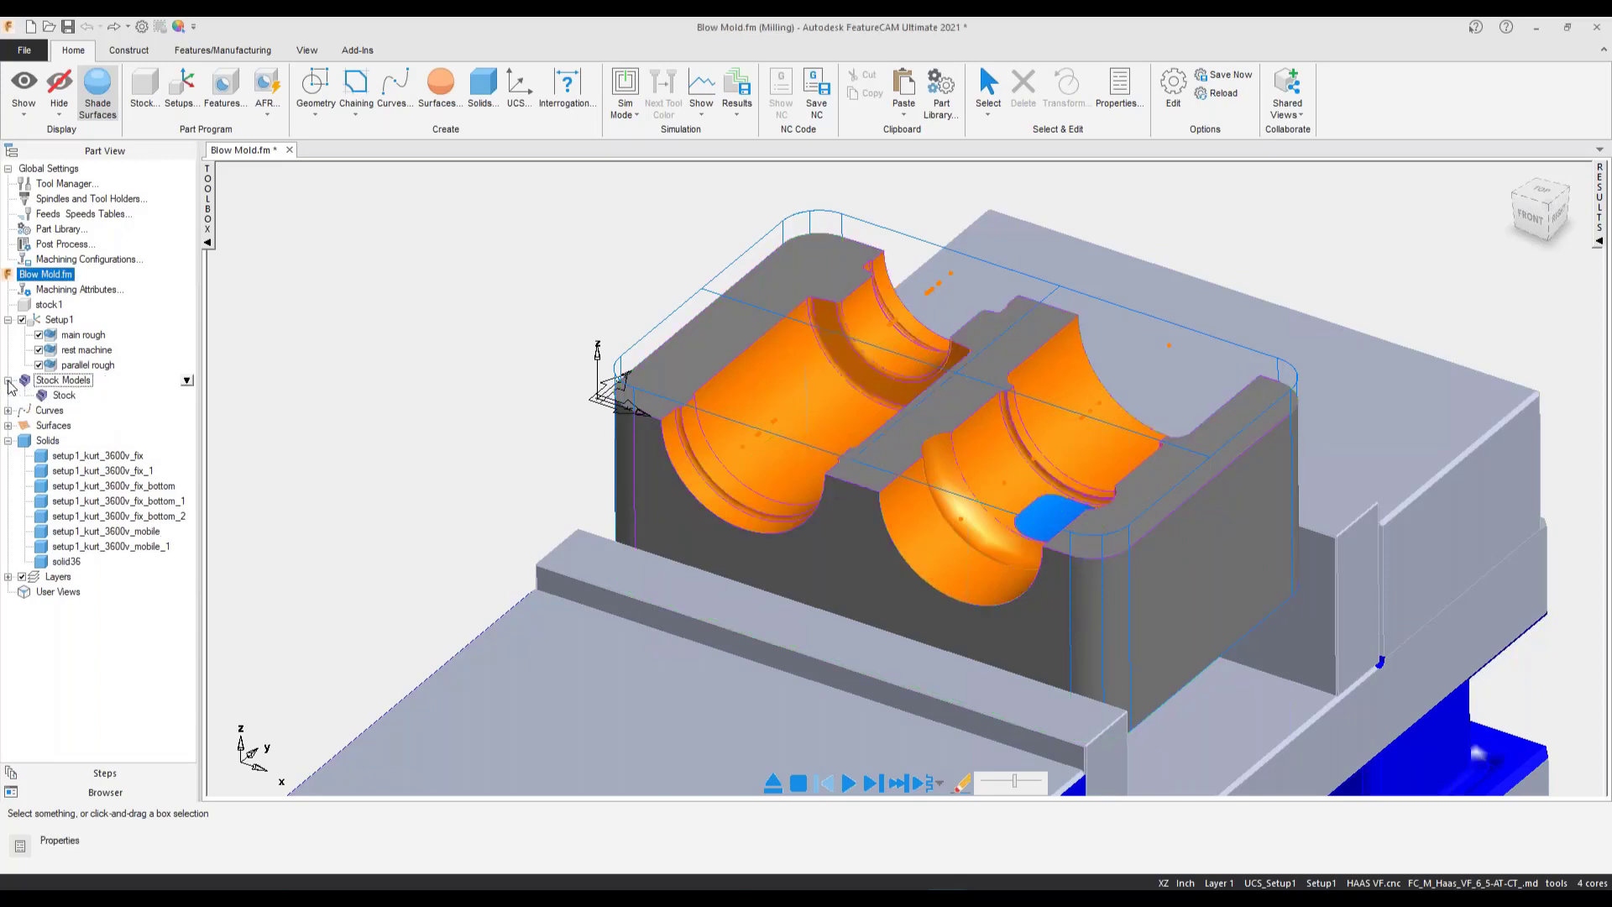
{"action": "left_click", "coordinate": [65, 395]}
{"action": "middle_click_drag", "start_coordinate": [869, 579], "coordinate": [826, 529]}
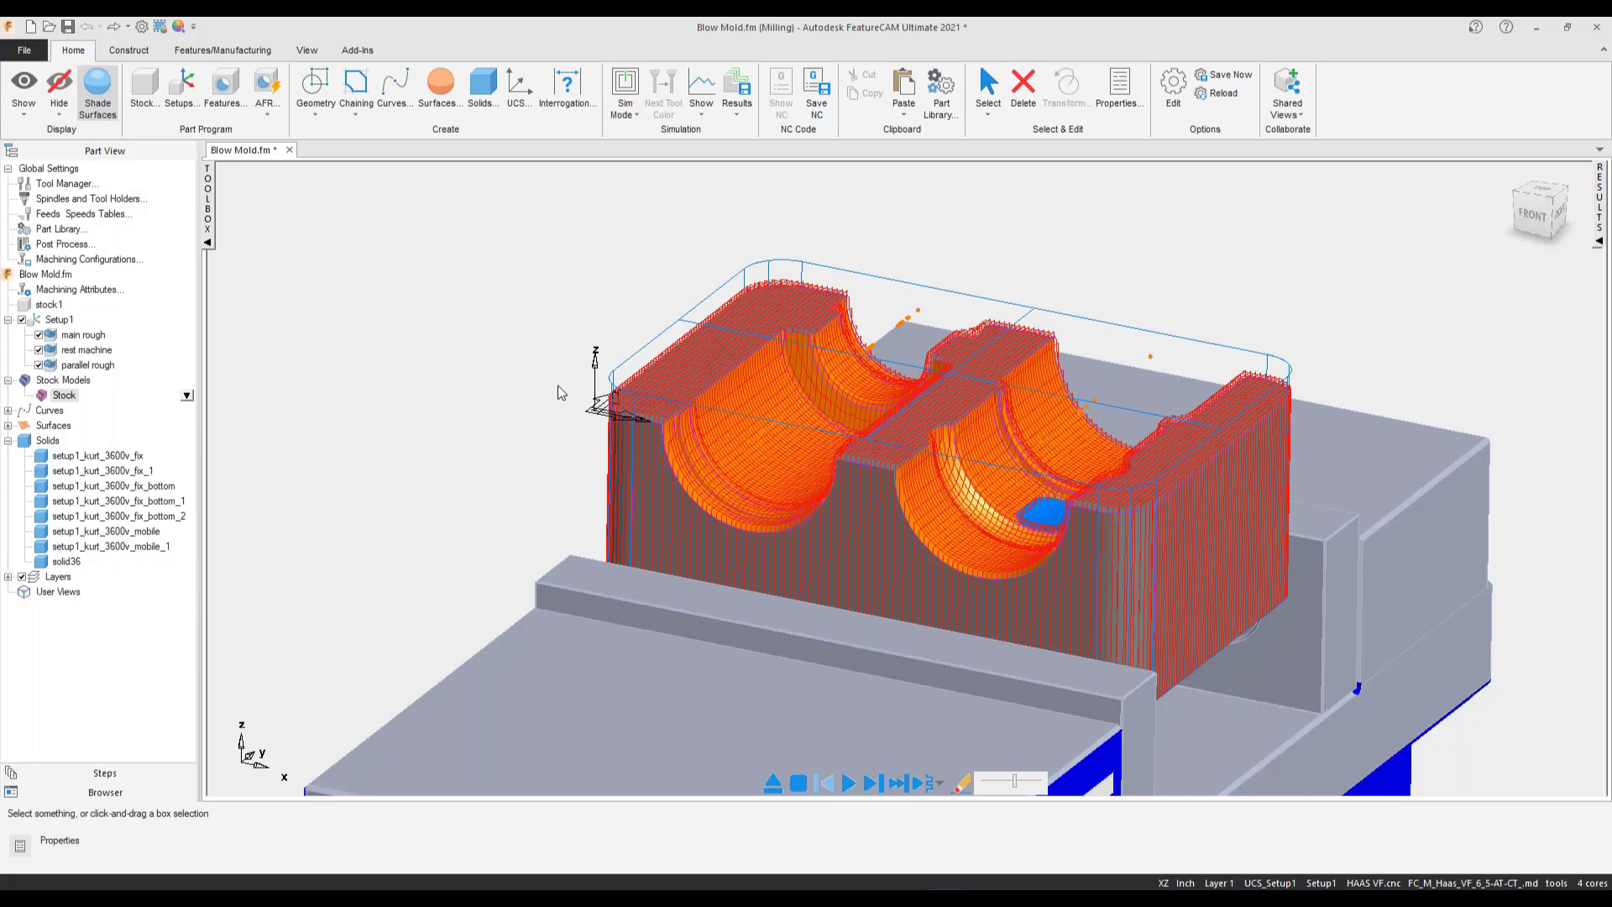
{"action": "left_click", "coordinate": [381, 372]}
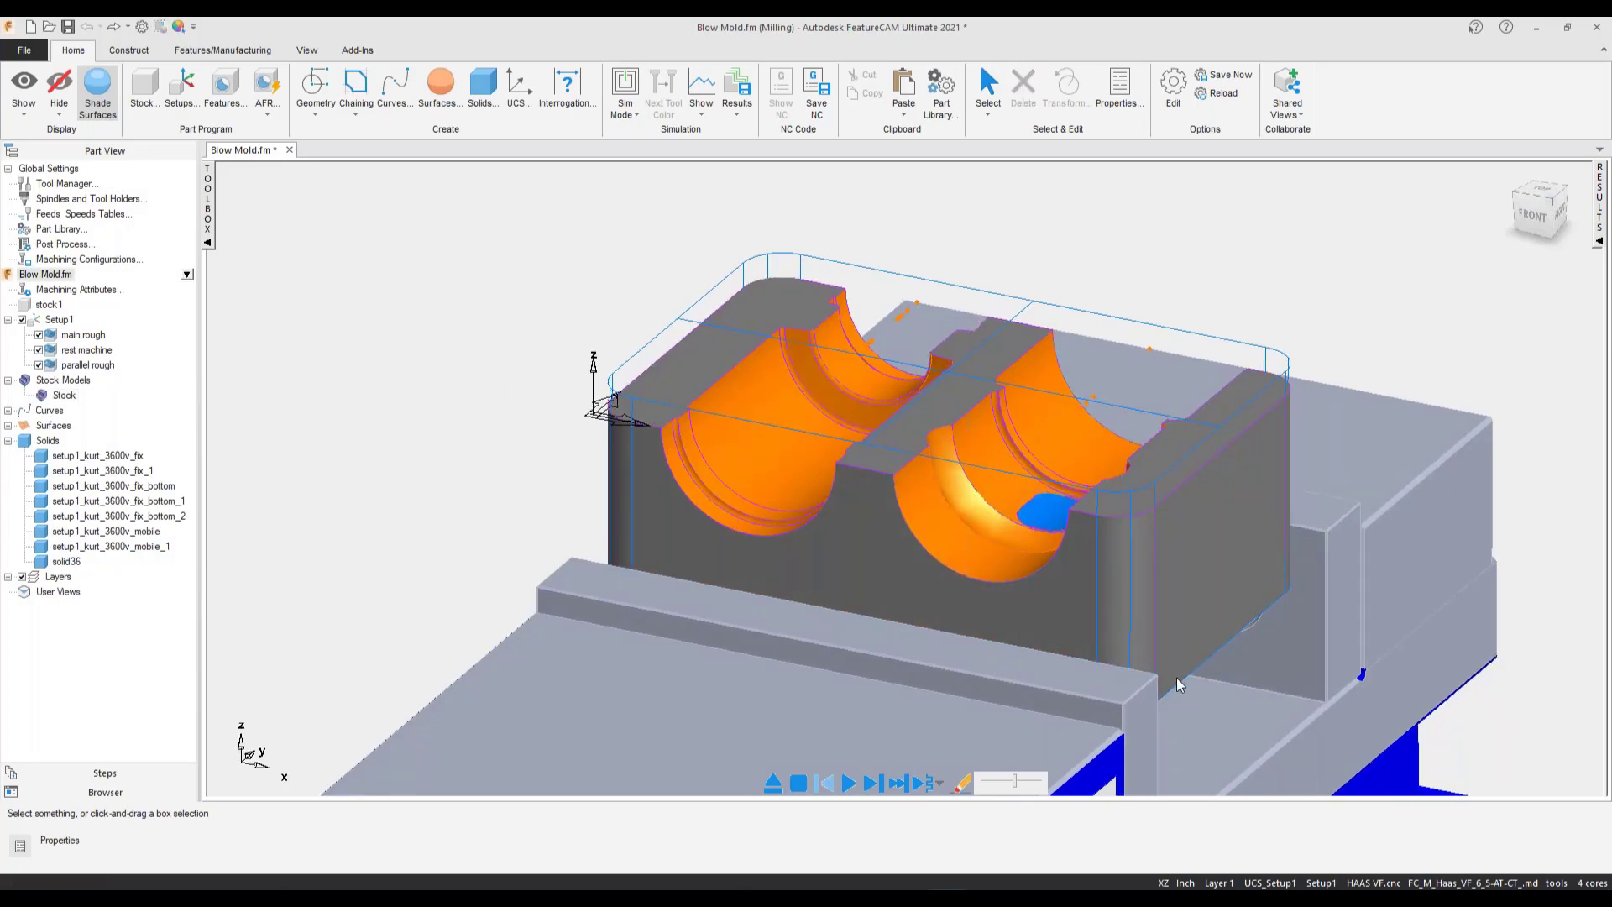
{"action": "middle_click_drag", "start_coordinate": [746, 576], "coordinate": [731, 521]}
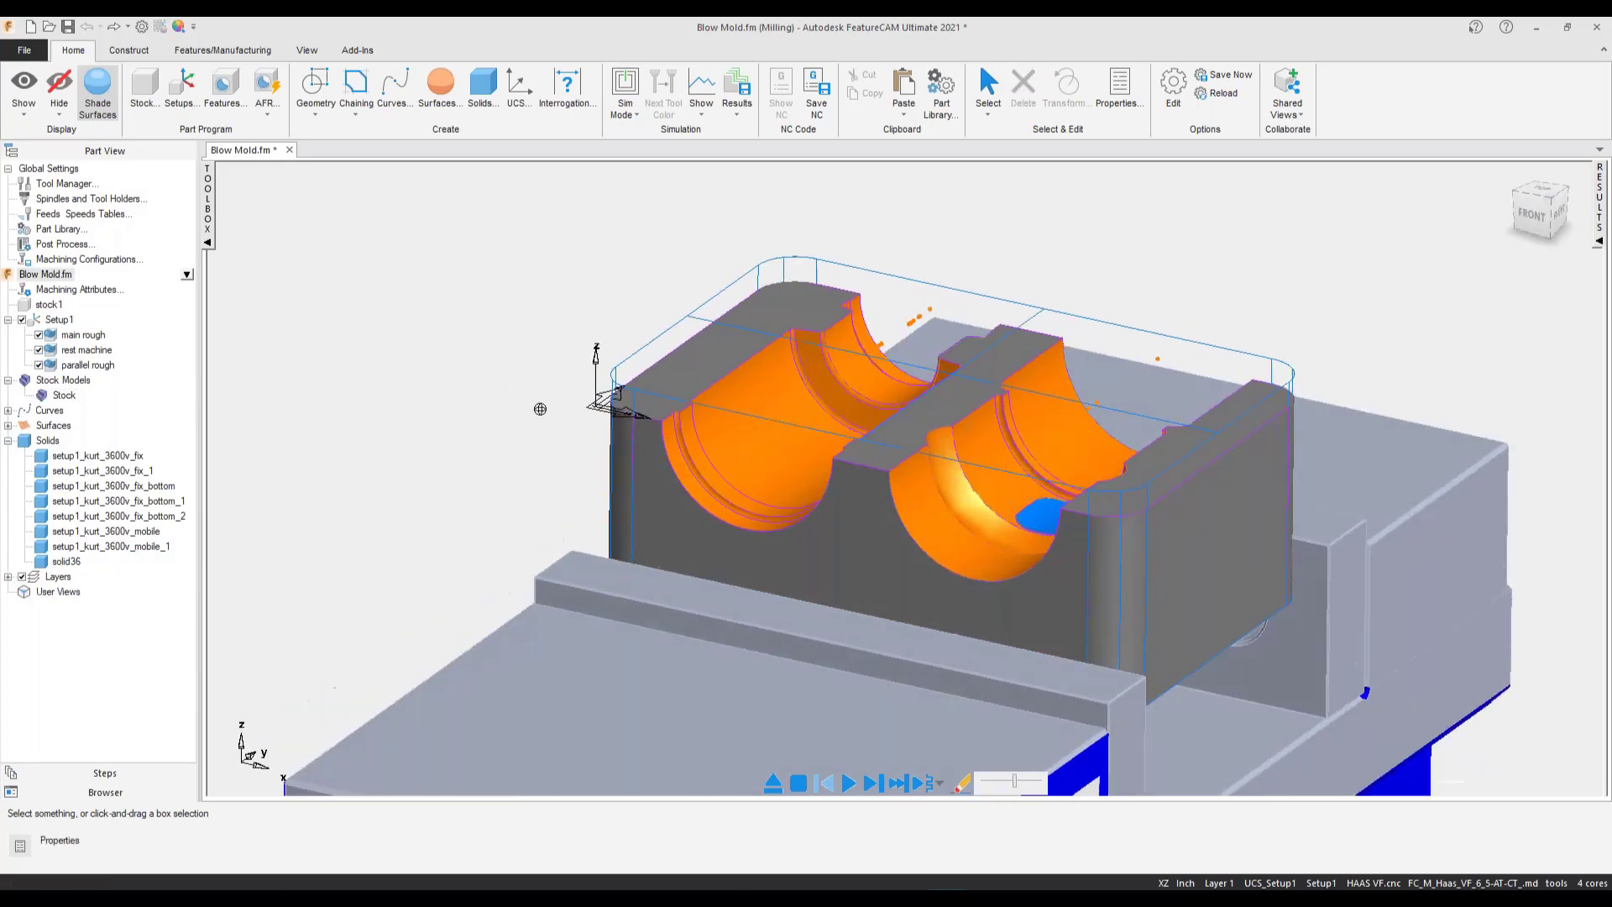
- Run a solid simulation of the roughing operations and use its results as the simulation starting point
{"action": "left_click", "coordinate": [624, 107]}
{"action": "left_click", "coordinate": [625, 218]}
{"action": "left_click", "coordinate": [848, 782]}
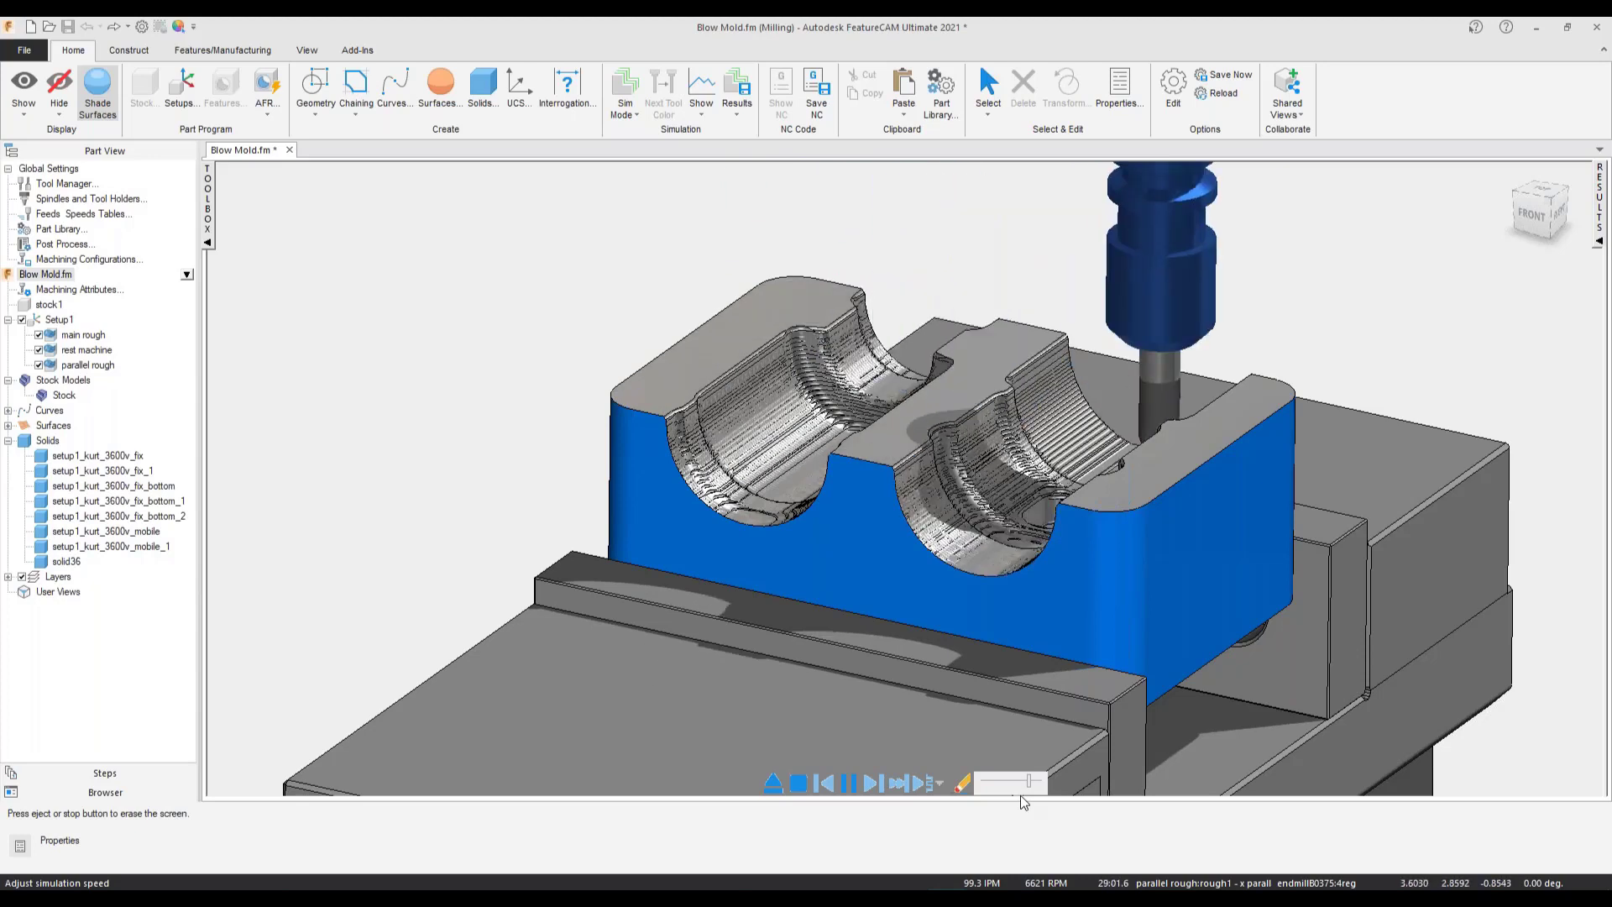
{"action": "left_click", "coordinate": [736, 107]}
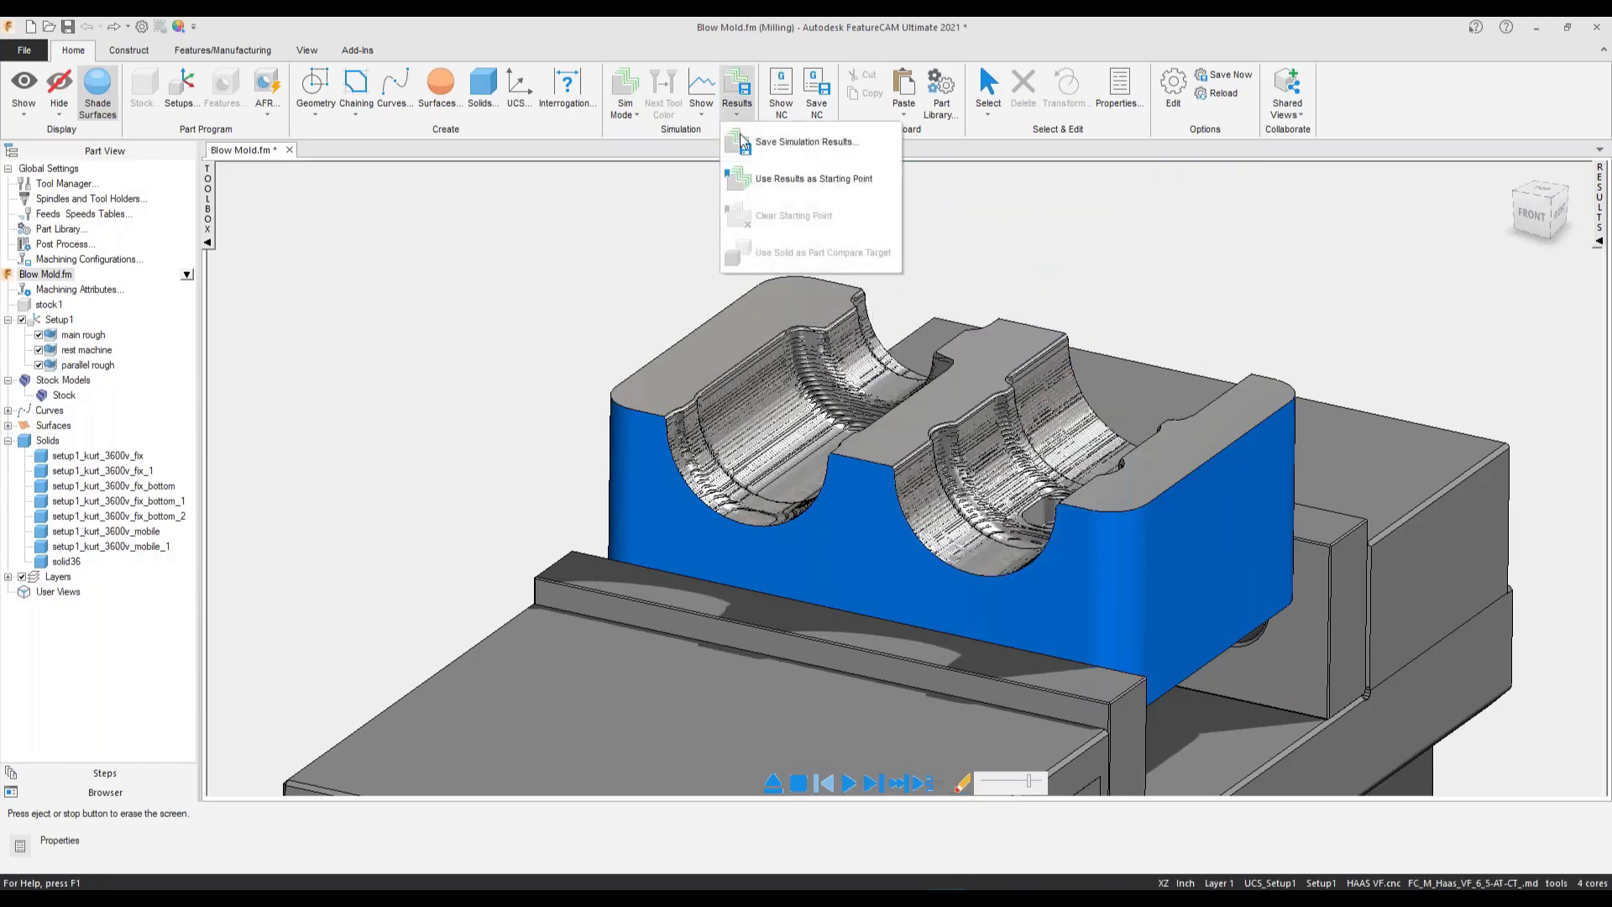
{"action": "left_click", "coordinate": [769, 186]}
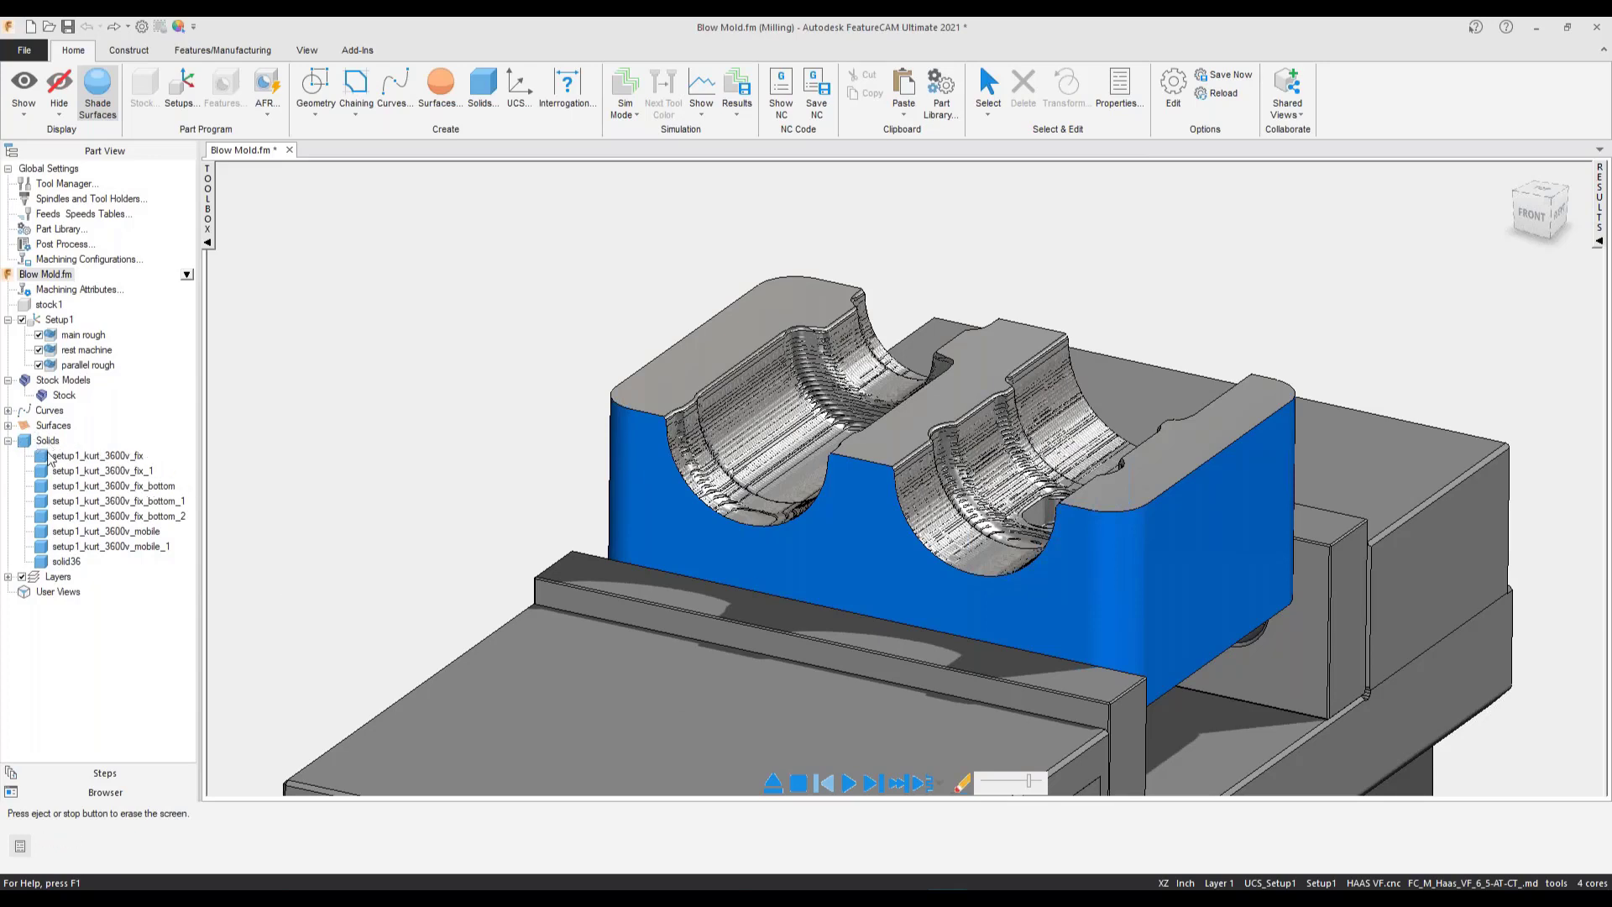
- Look at the options for solid36, display the part comparison of the simulated stock, and eject the simulation
{"action": "right_click", "coordinate": [64, 561]}
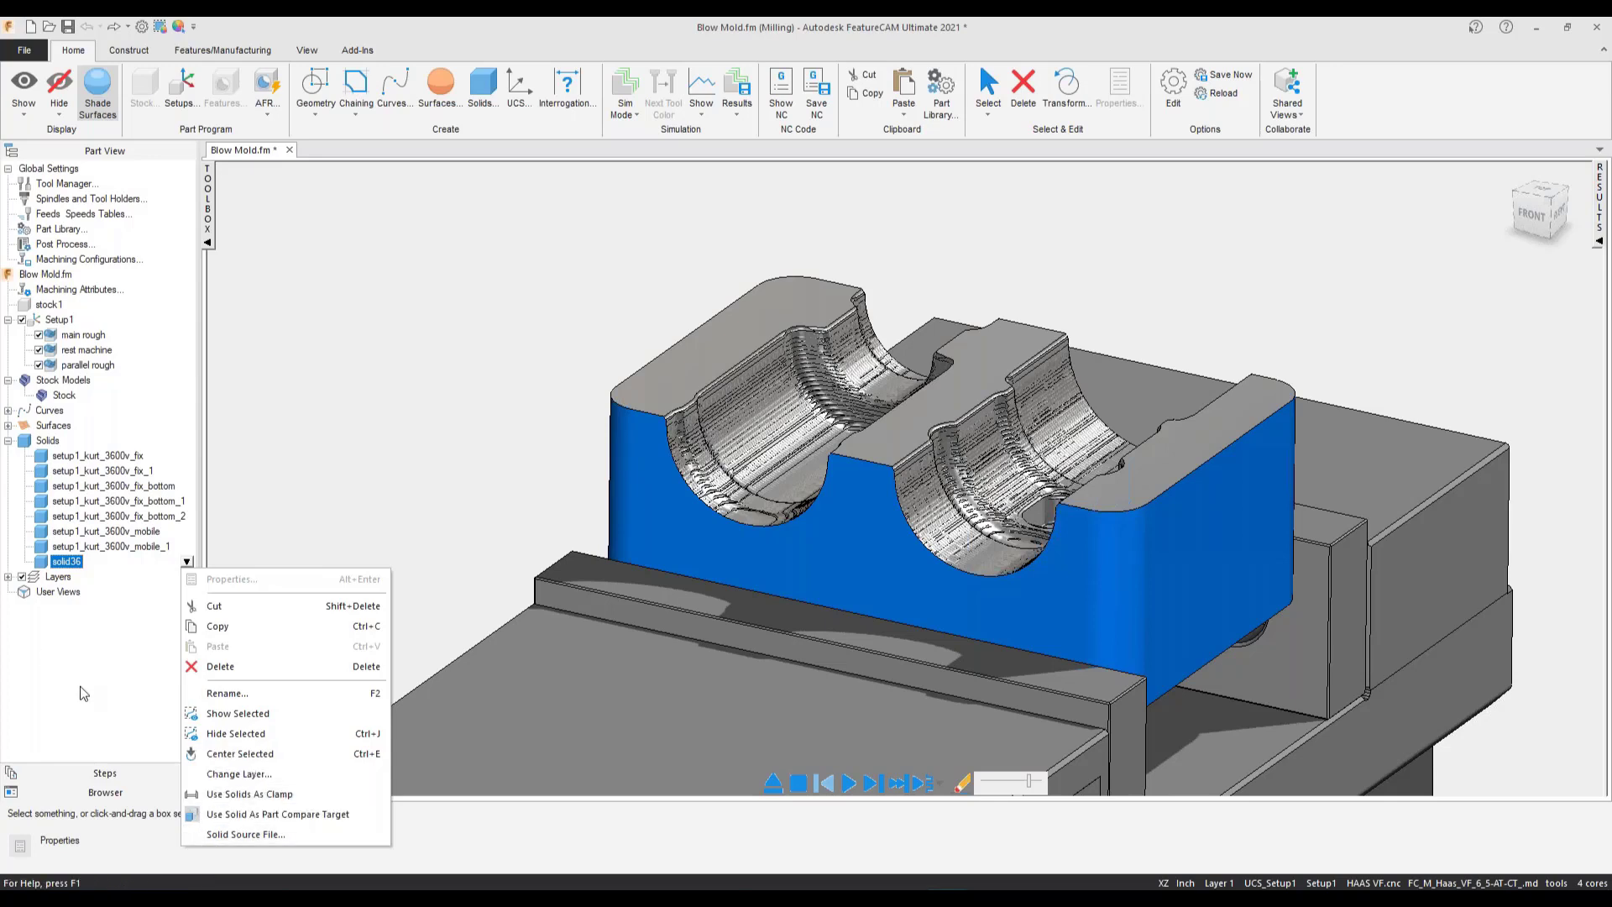
{"action": "left_click", "coordinate": [321, 445]}
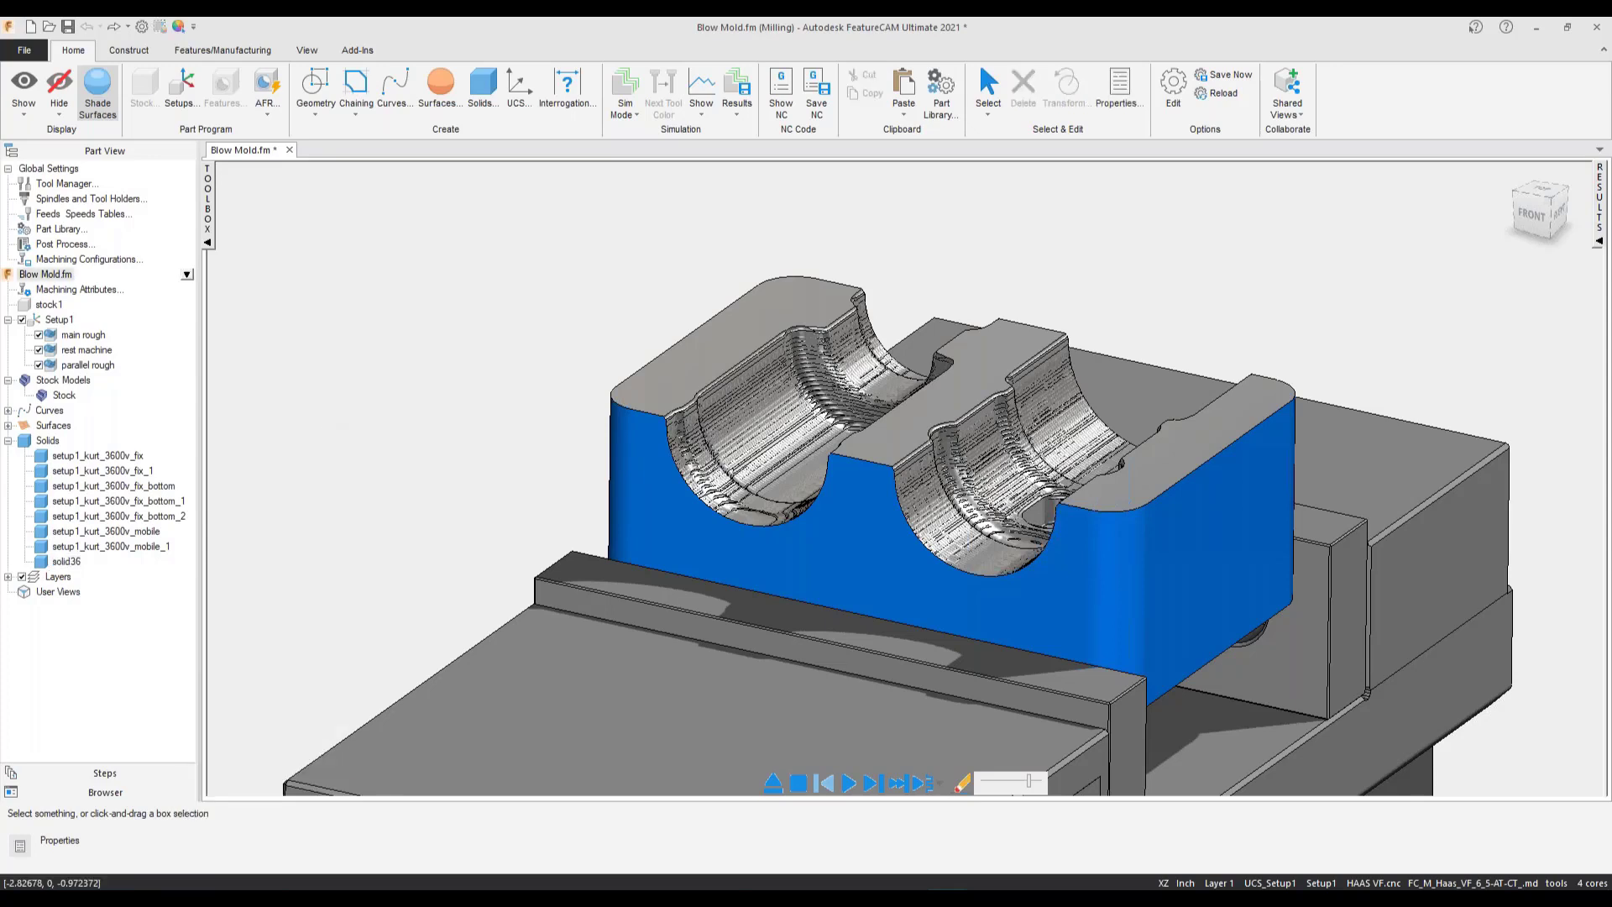
{"action": "left_click", "coordinate": [699, 117]}
{"action": "left_click", "coordinate": [713, 255]}
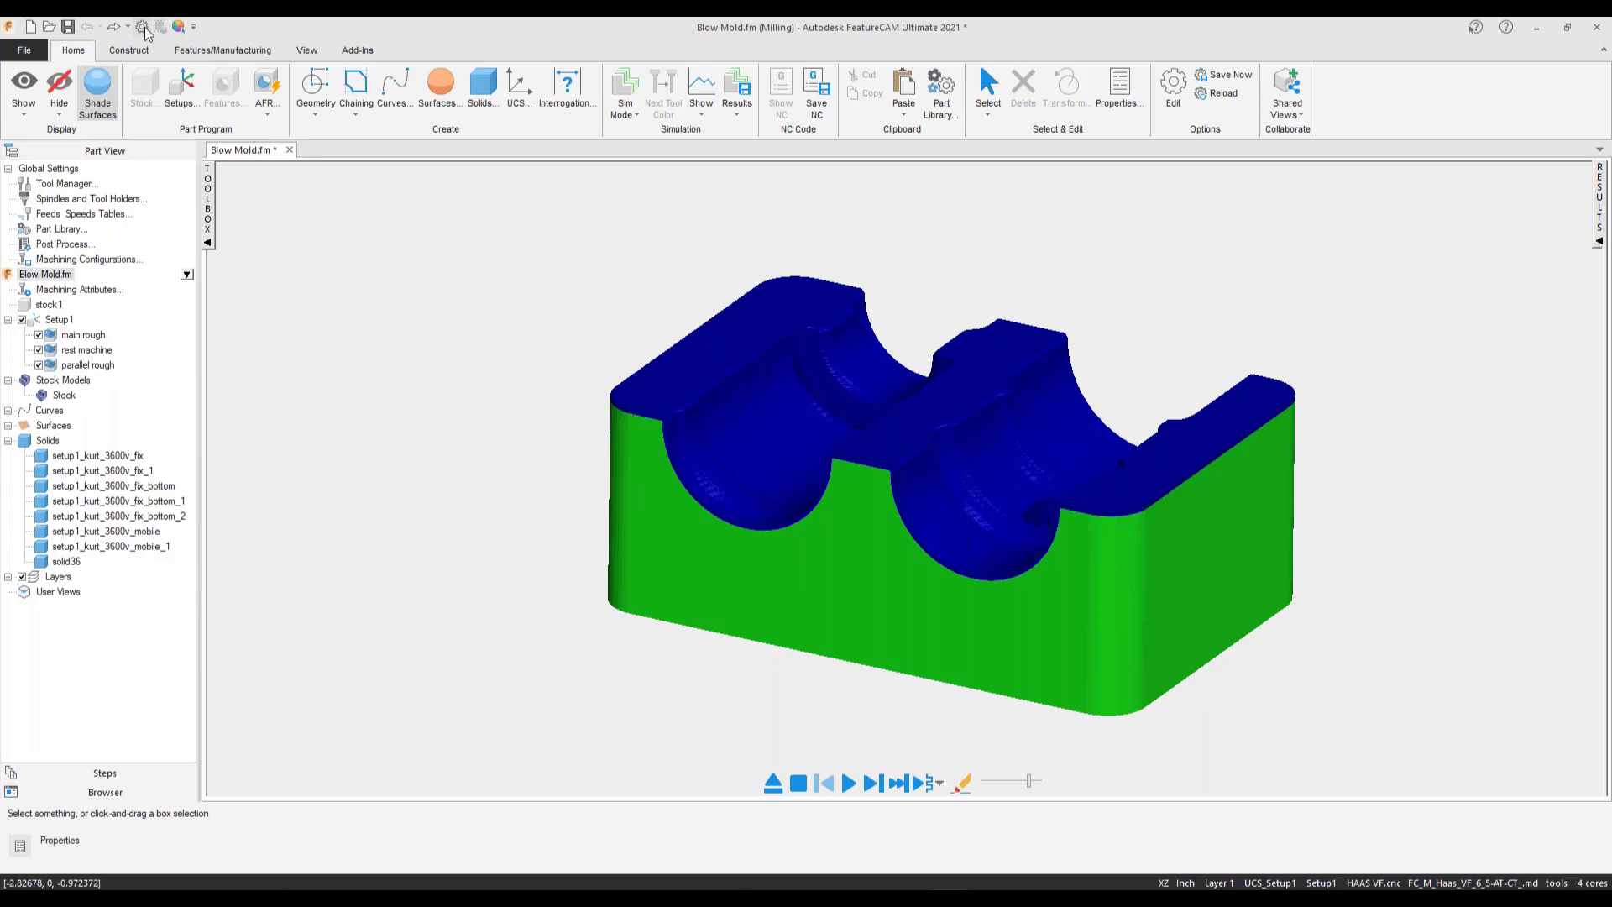
{"action": "left_click", "coordinate": [774, 783]}
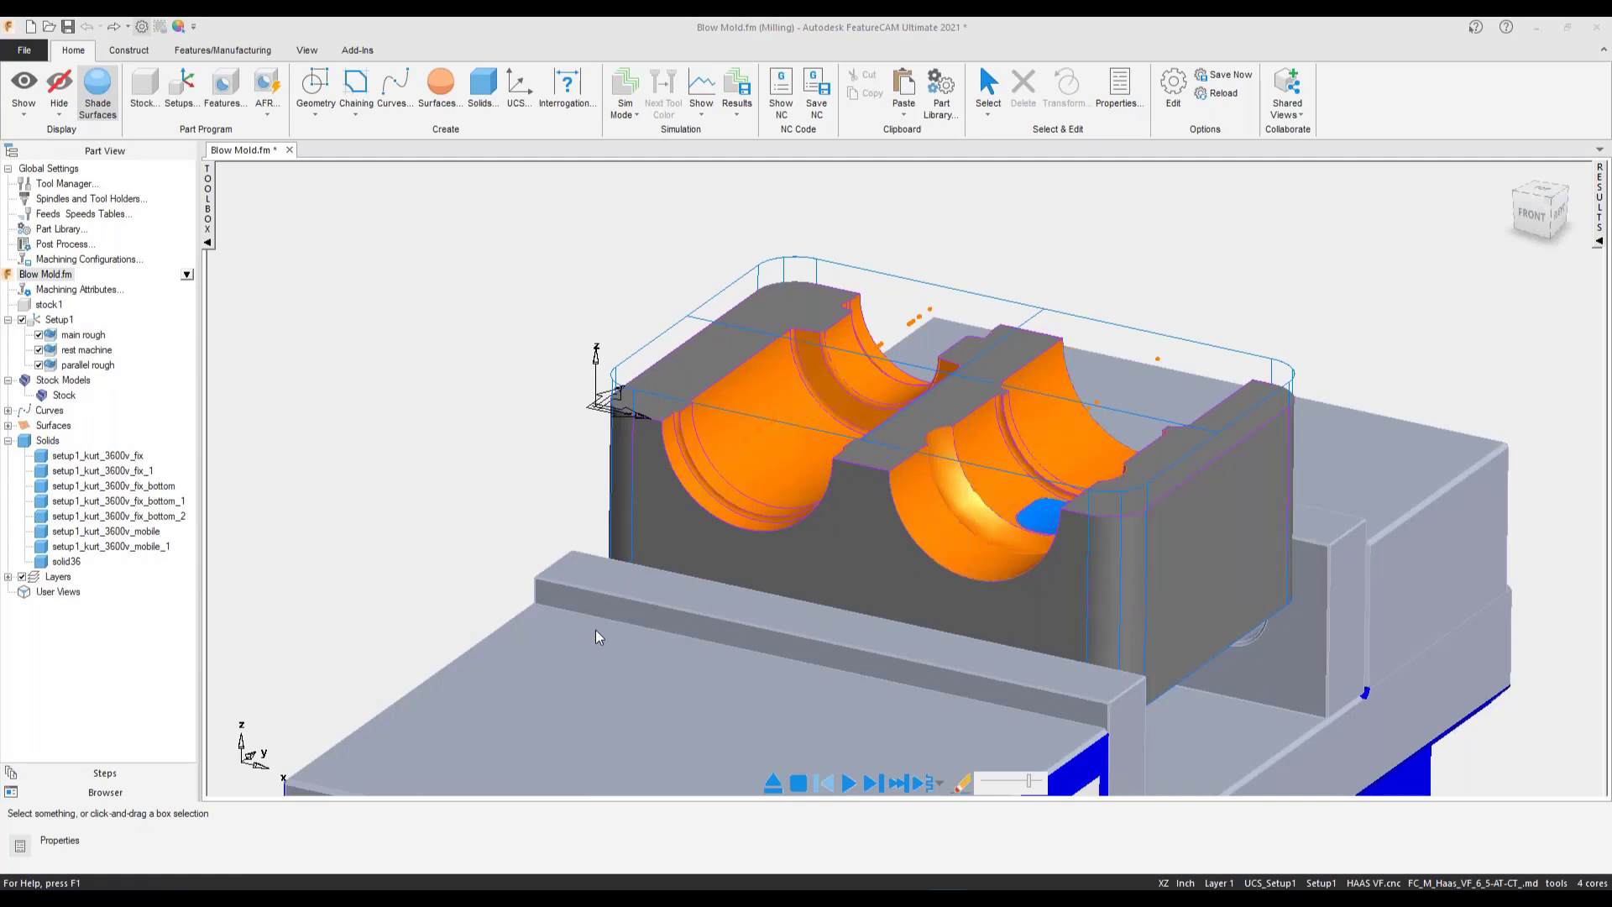
- Select all orange mold cavity surfaces using Select by Color/Type
{"action": "middle_click_drag", "start_coordinate": [797, 504], "coordinate": [781, 530]}
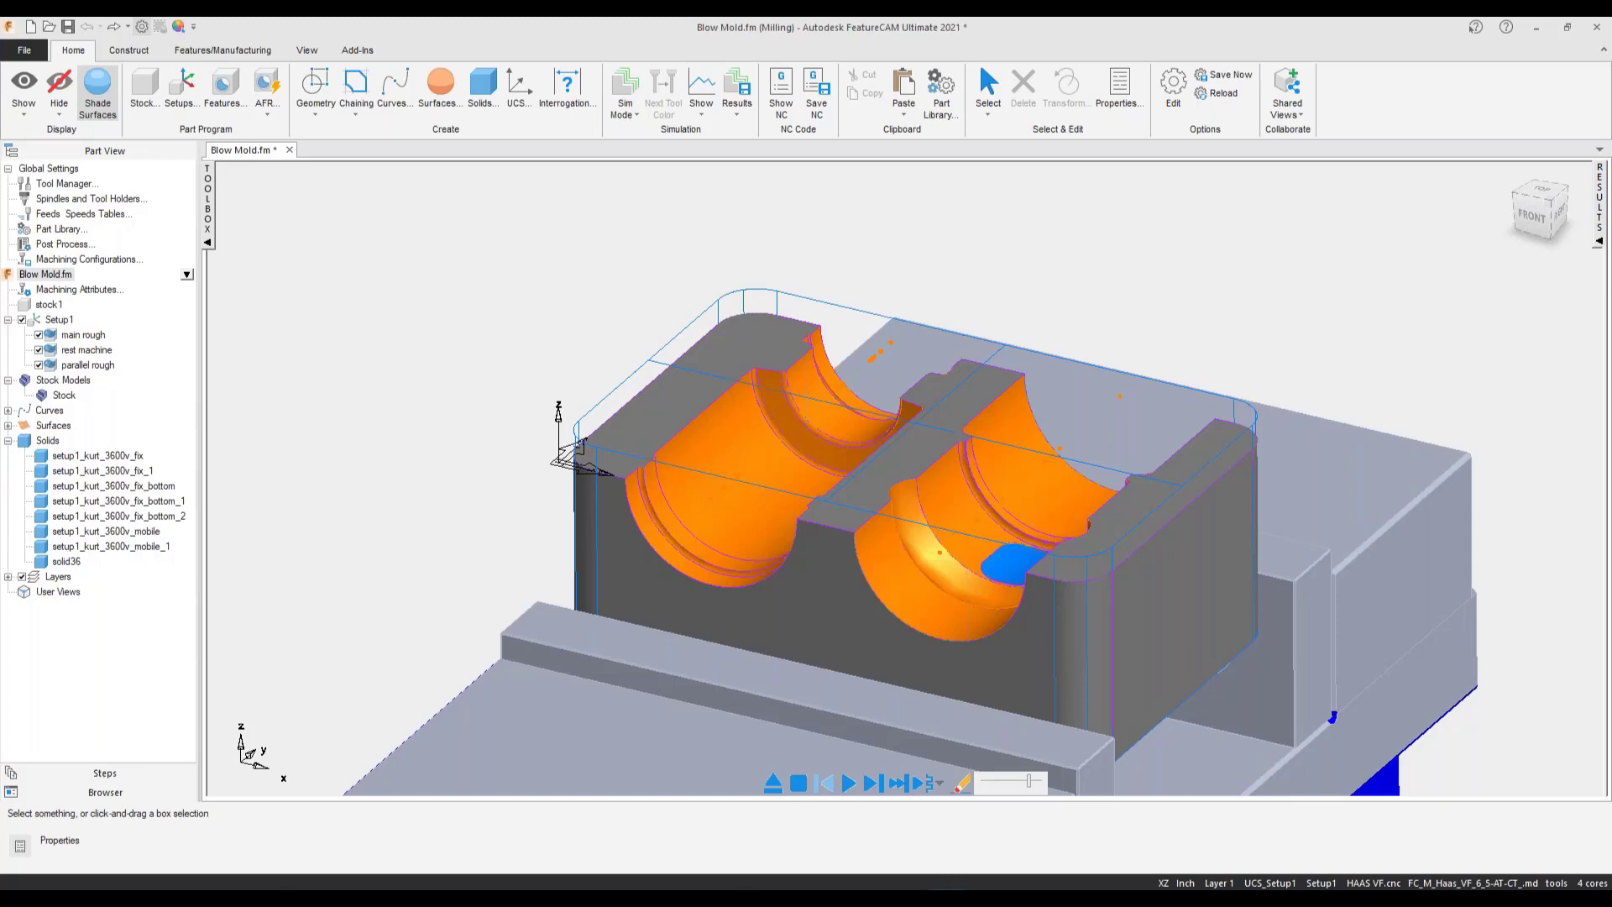
{"action": "middle_click_drag", "start_coordinate": [842, 541], "coordinate": [834, 542]}
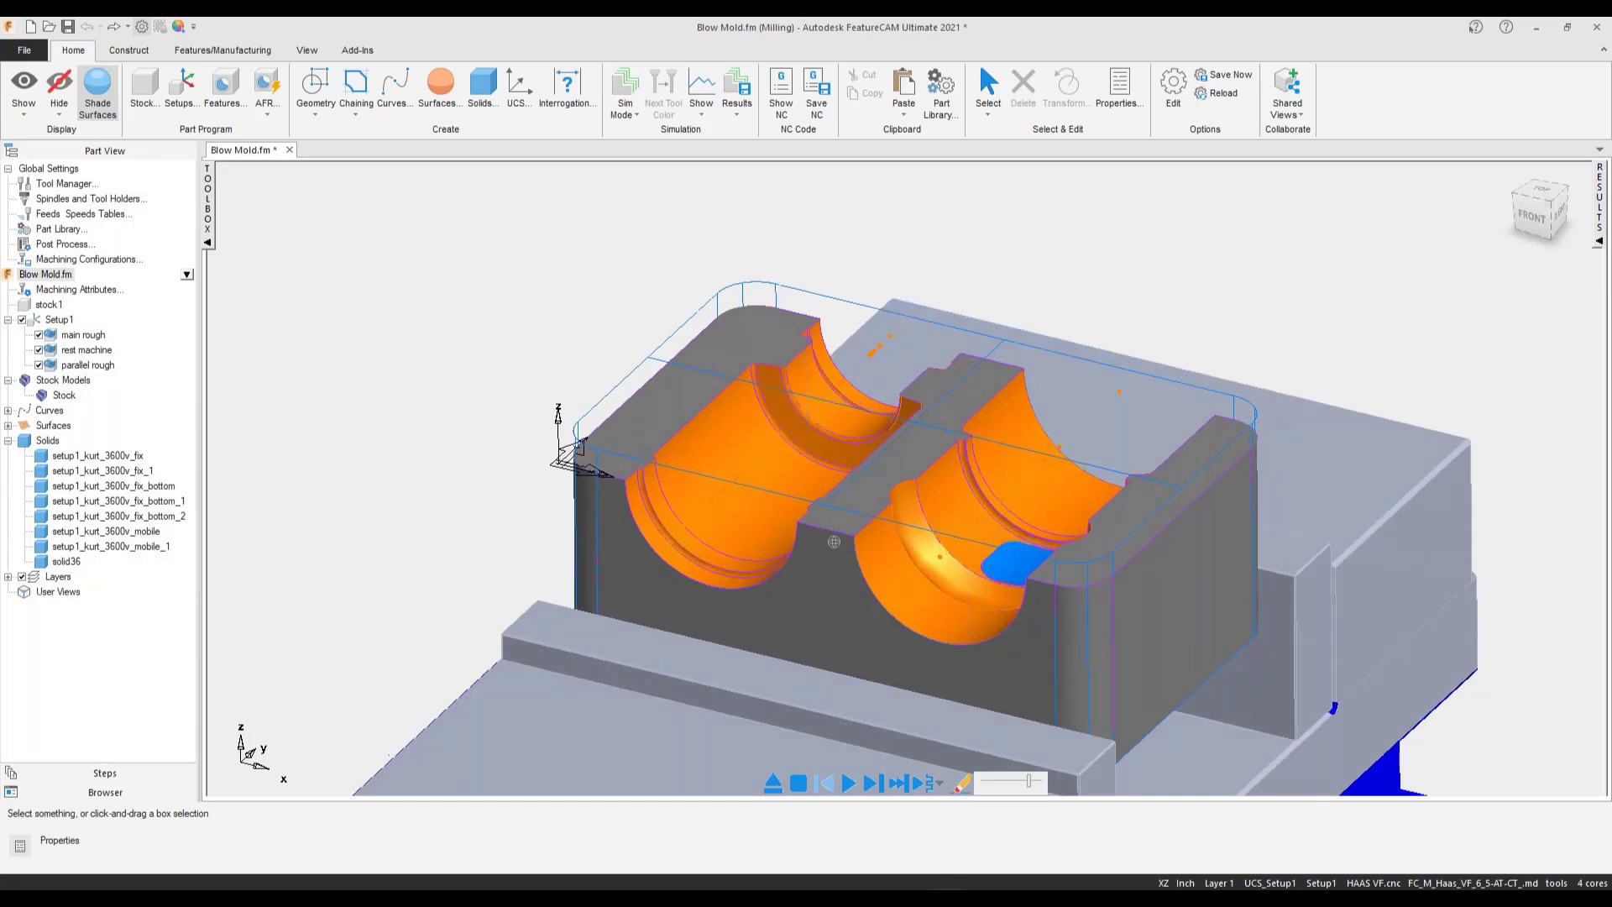
{"action": "left_click", "coordinate": [988, 111]}
{"action": "left_click", "coordinate": [1013, 401]}
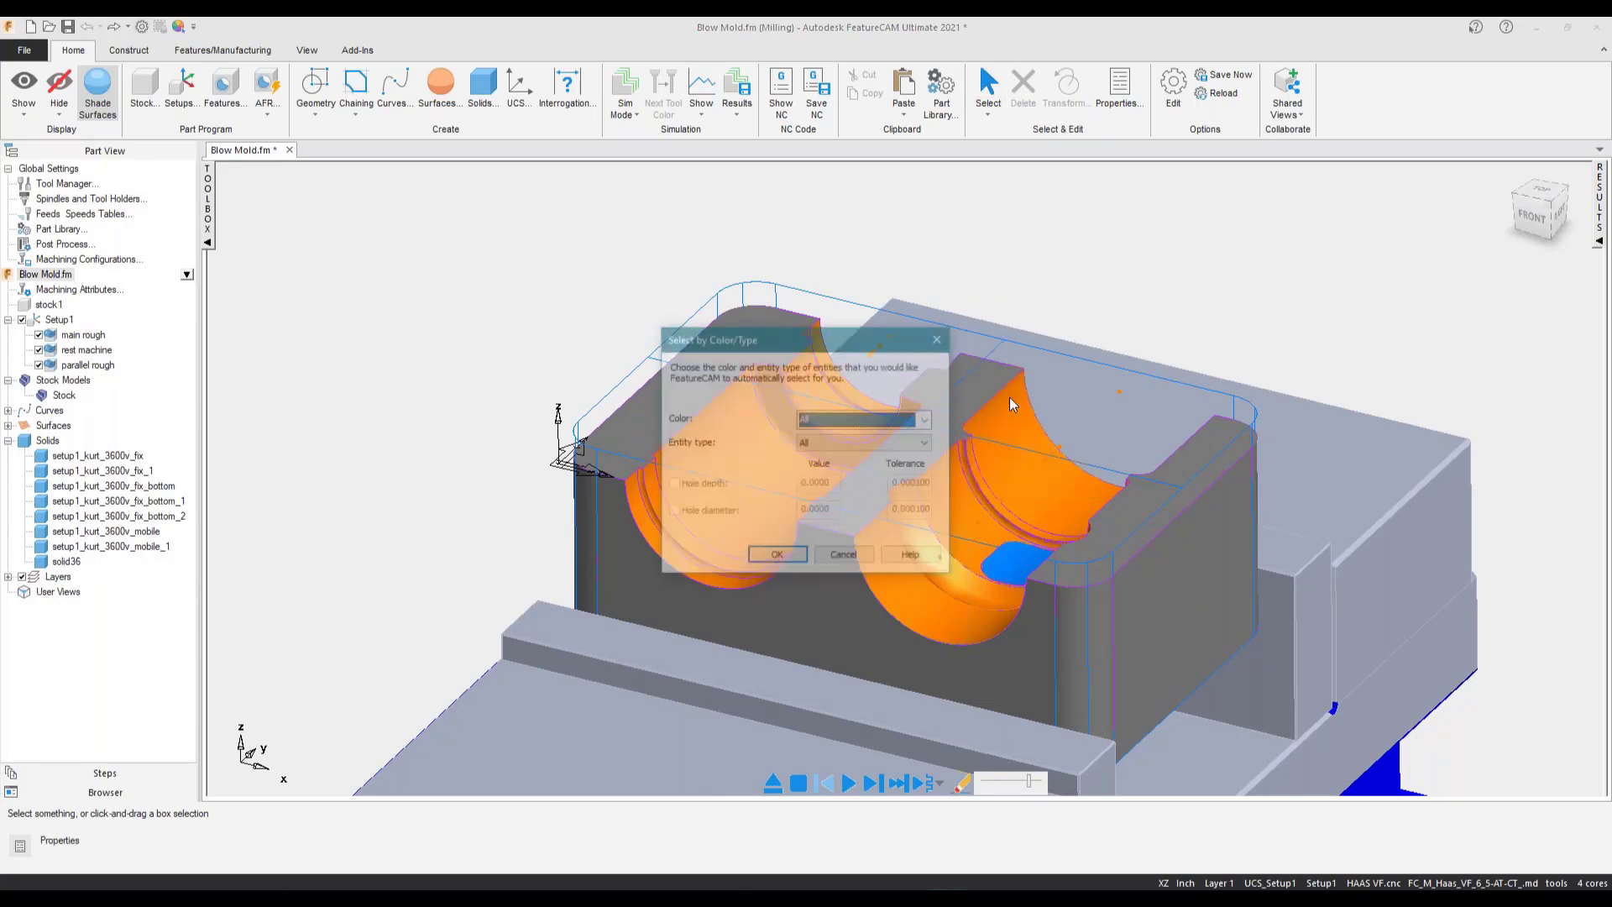
{"action": "left_click", "coordinate": [926, 419]}
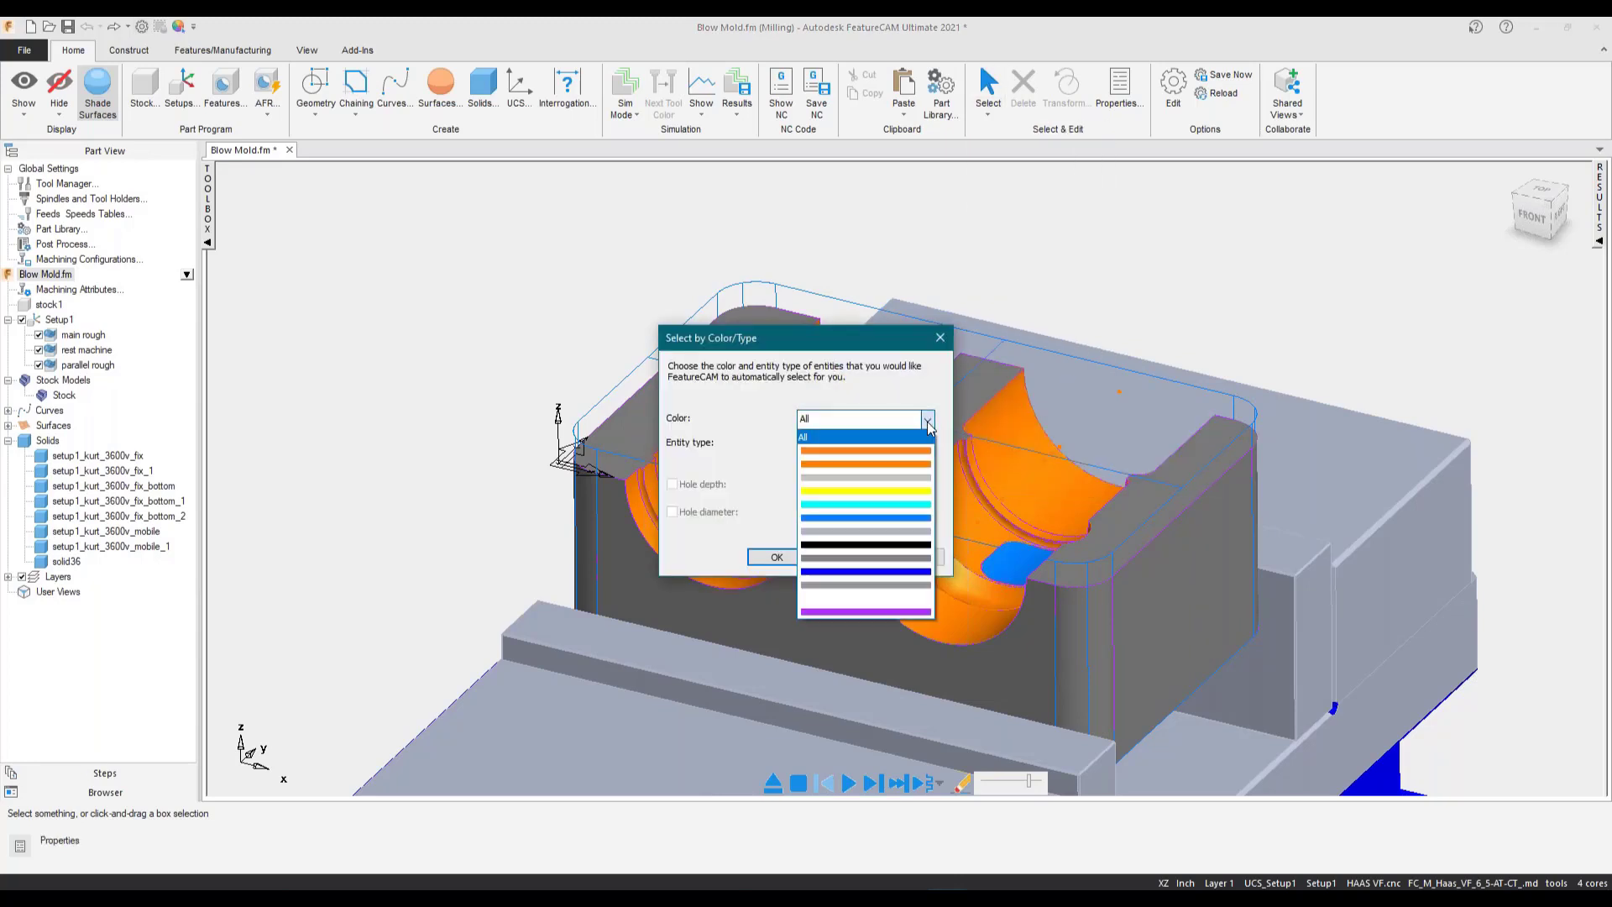
{"action": "left_click", "coordinate": [883, 464]}
{"action": "left_click", "coordinate": [778, 559]}
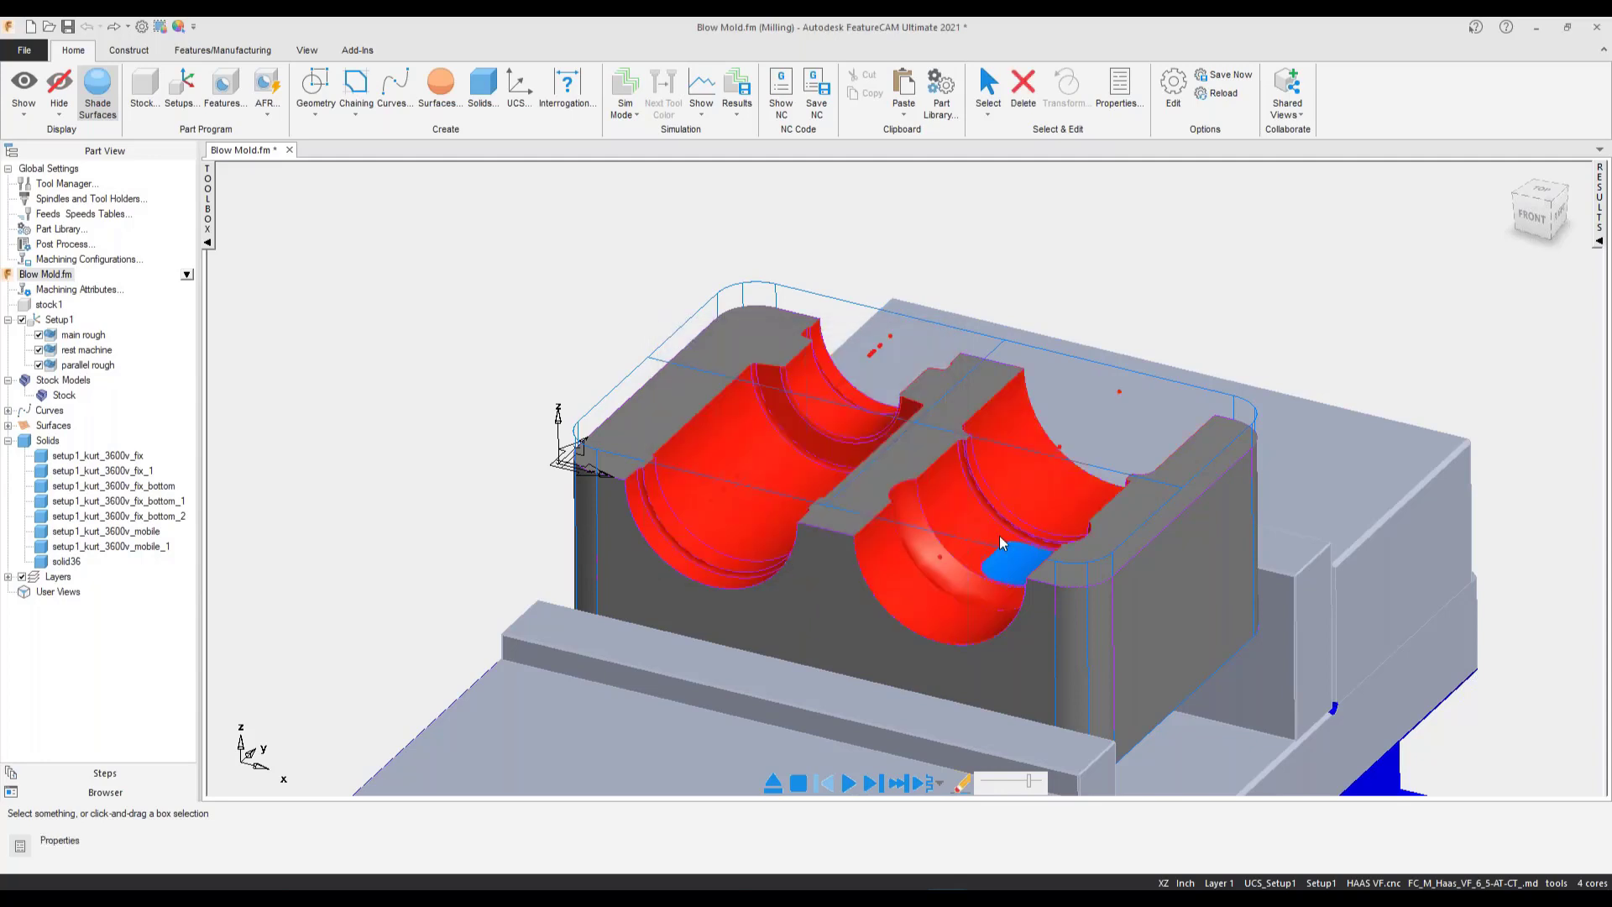
- Add the three grey top faces of the mold and the blue patch surface to the selection
{"action": "left_click", "coordinate": [708, 398]}
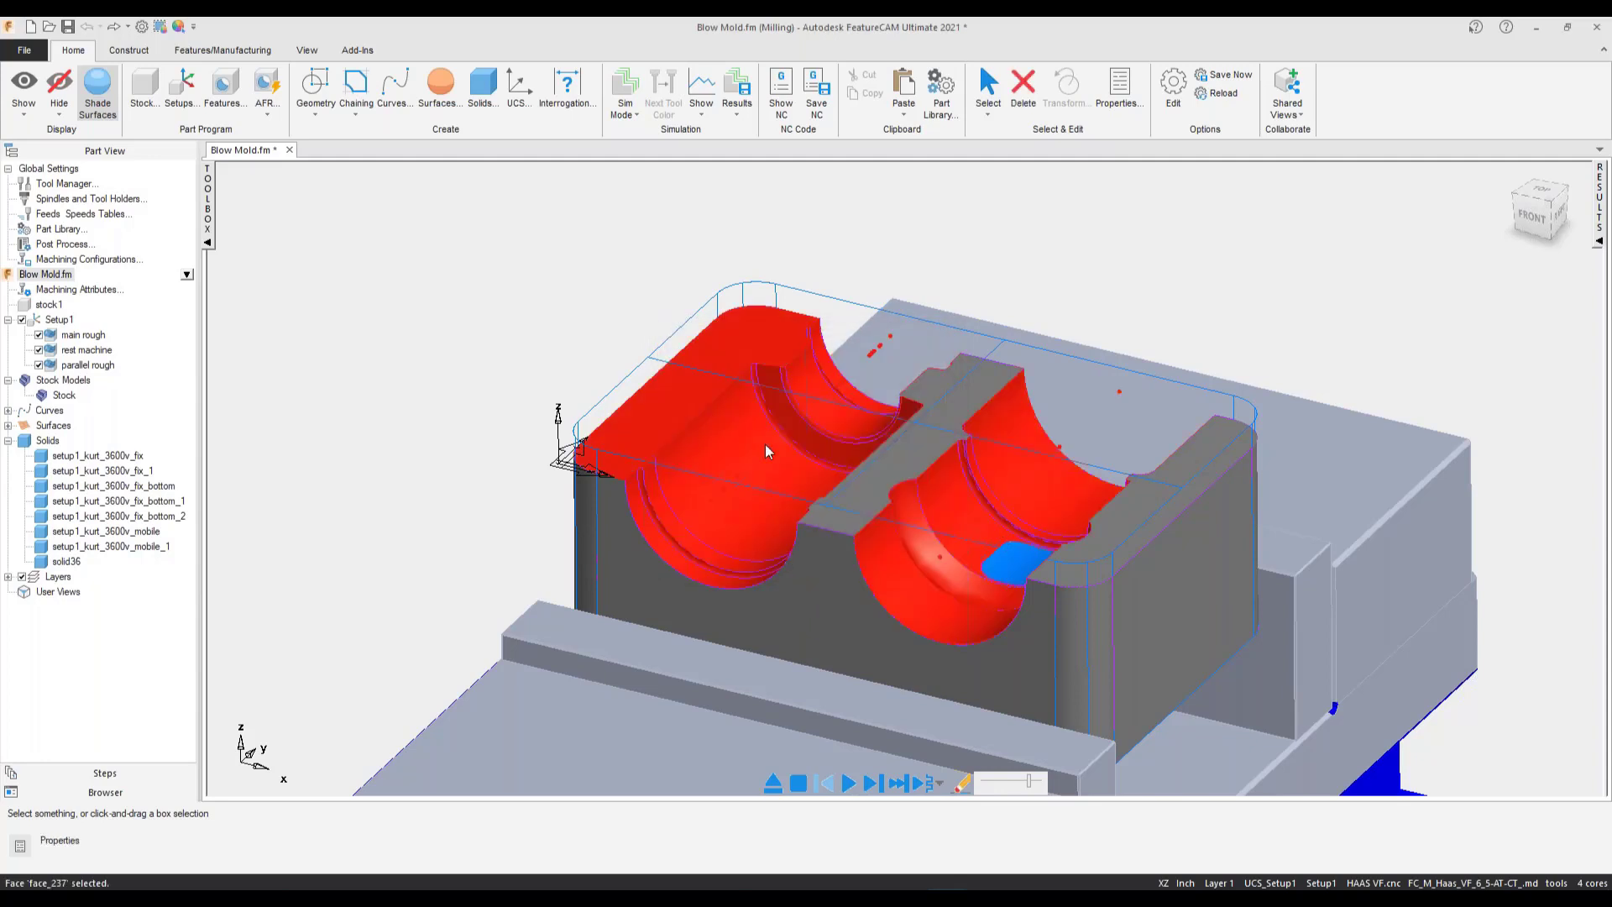
{"action": "left_click", "coordinate": [878, 466]}
{"action": "left_click", "coordinate": [1127, 531]}
{"action": "middle_click_drag", "start_coordinate": [1039, 513], "coordinate": [1030, 554]}
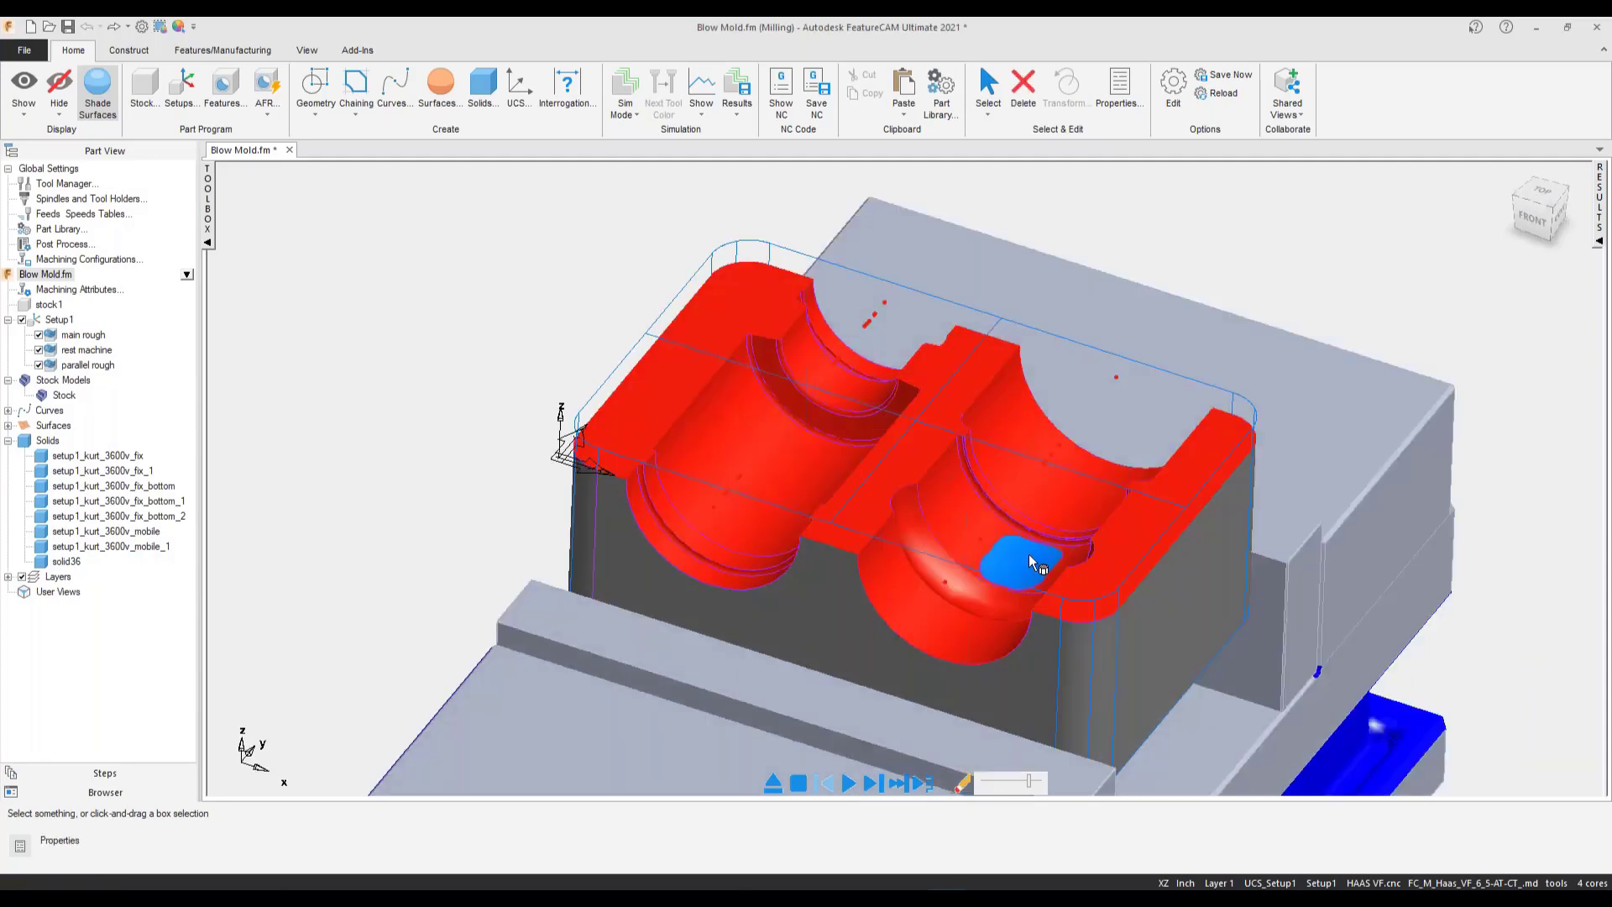
{"action": "left_click", "coordinate": [1029, 554]}
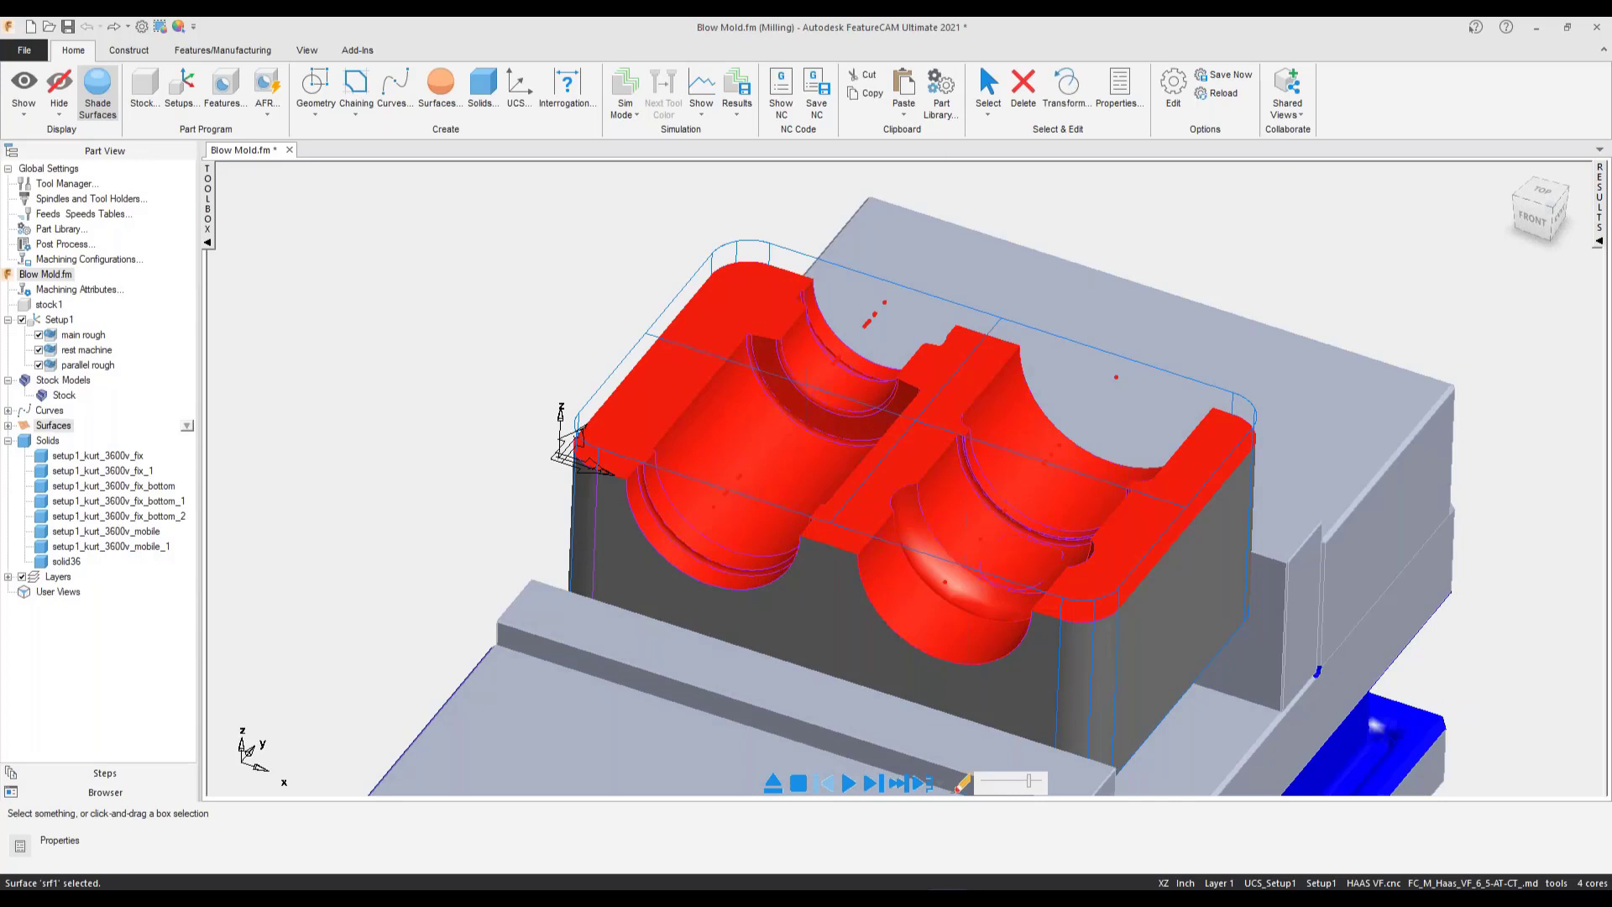
- Start a new Surface Milling feature from the selected surfaces as a single operation with the 3d Spiral finishing strategy
{"action": "left_click", "coordinate": [223, 84]}
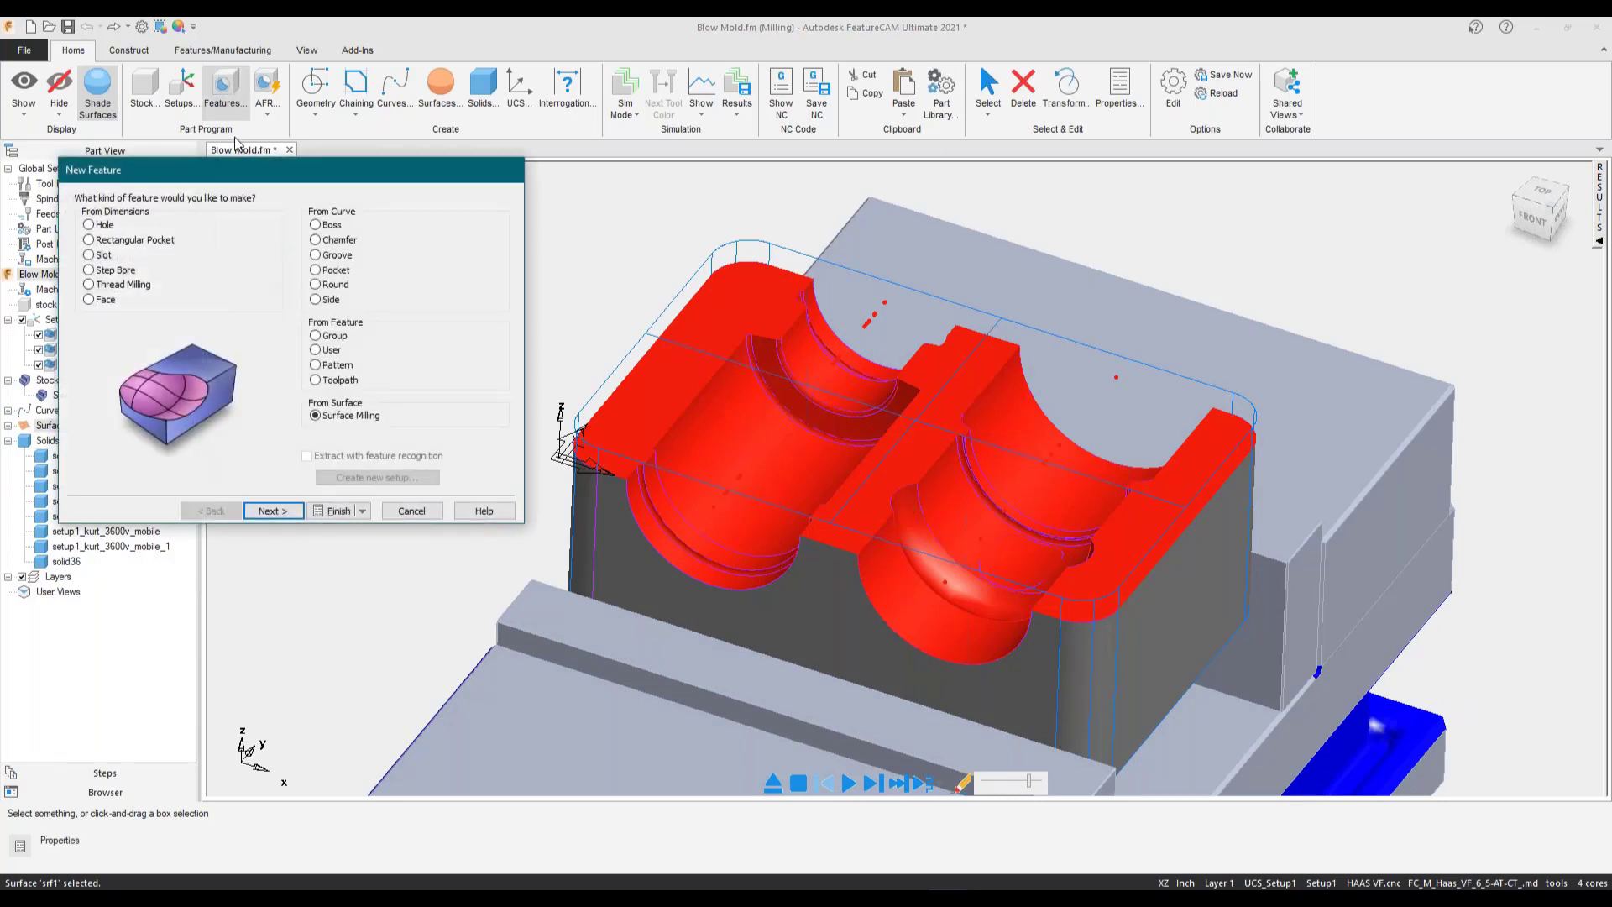
{"action": "left_click", "coordinate": [285, 512]}
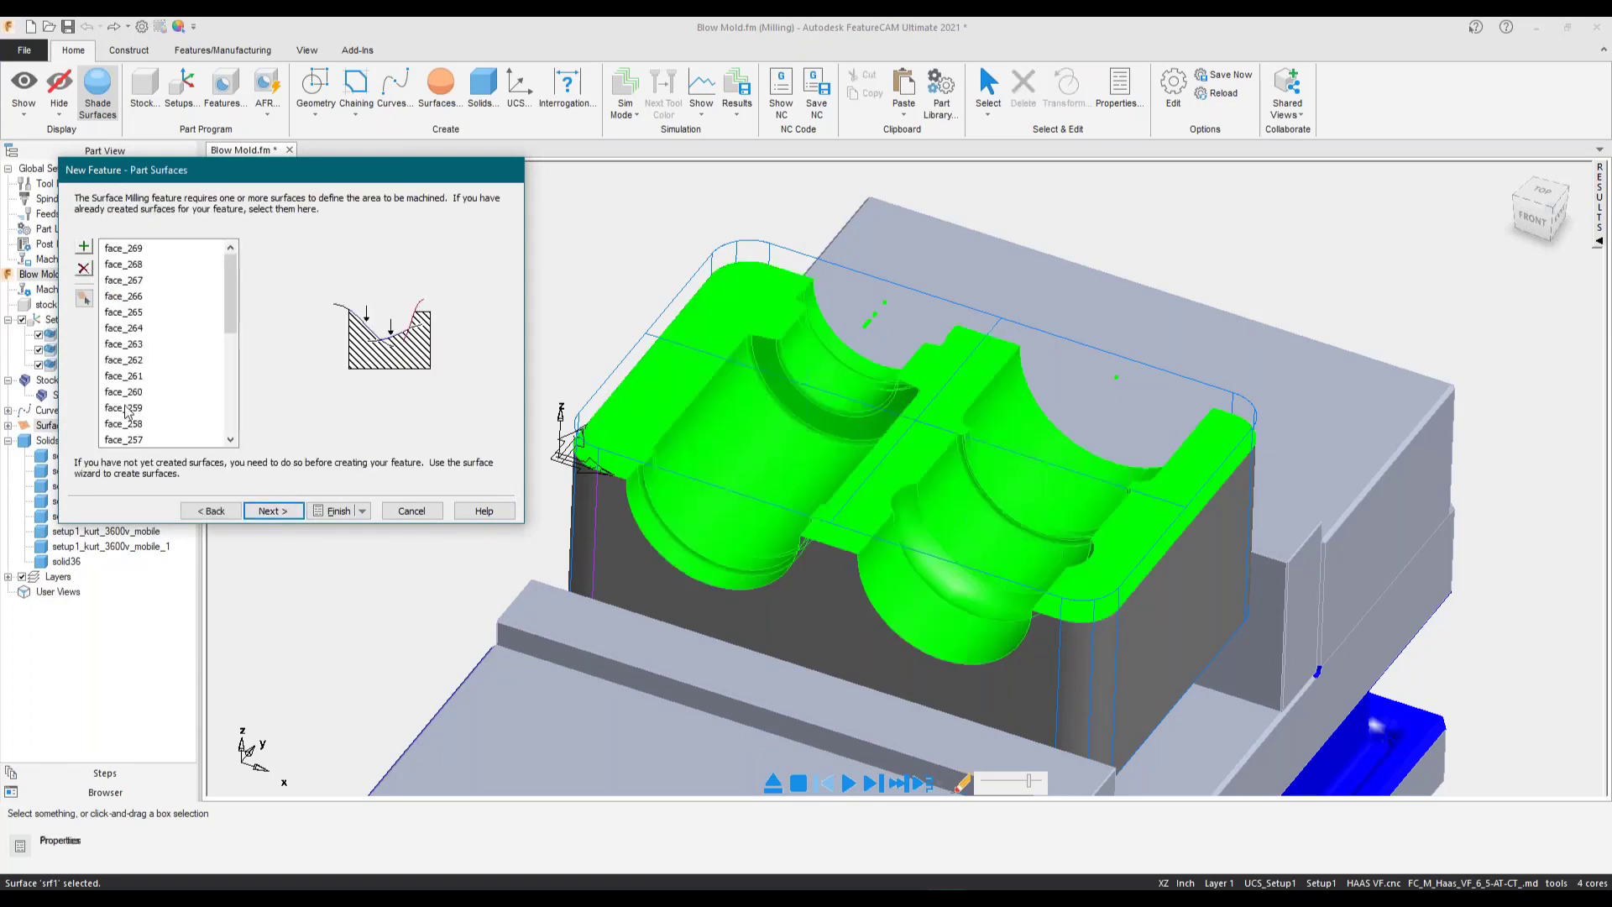
{"action": "left_click", "coordinate": [275, 512]}
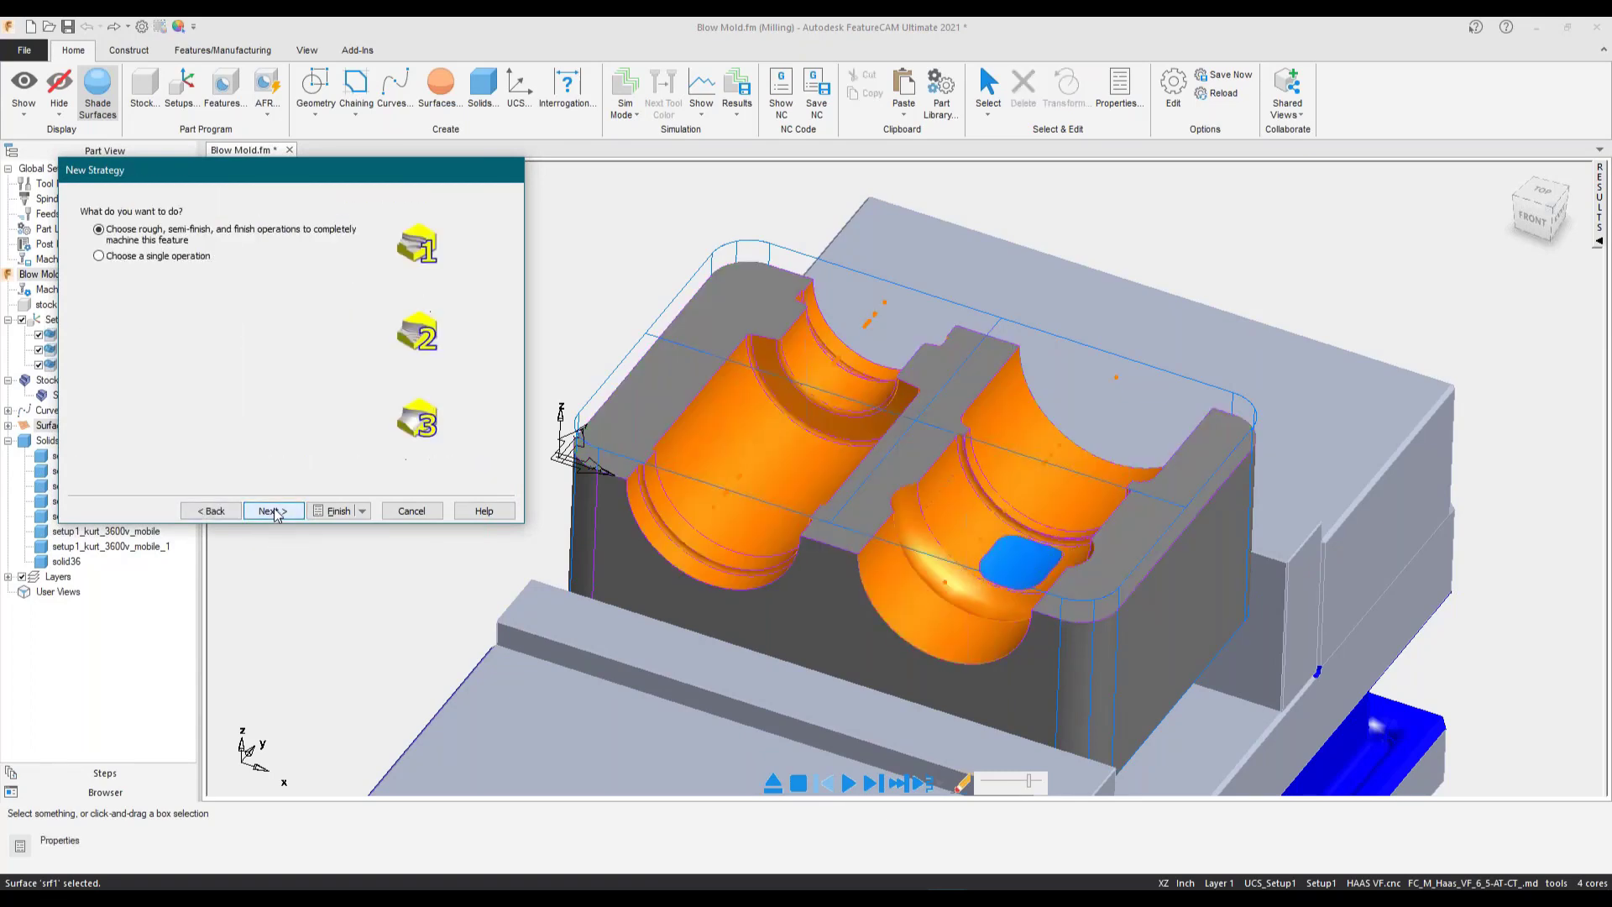
{"action": "left_click", "coordinate": [156, 256]}
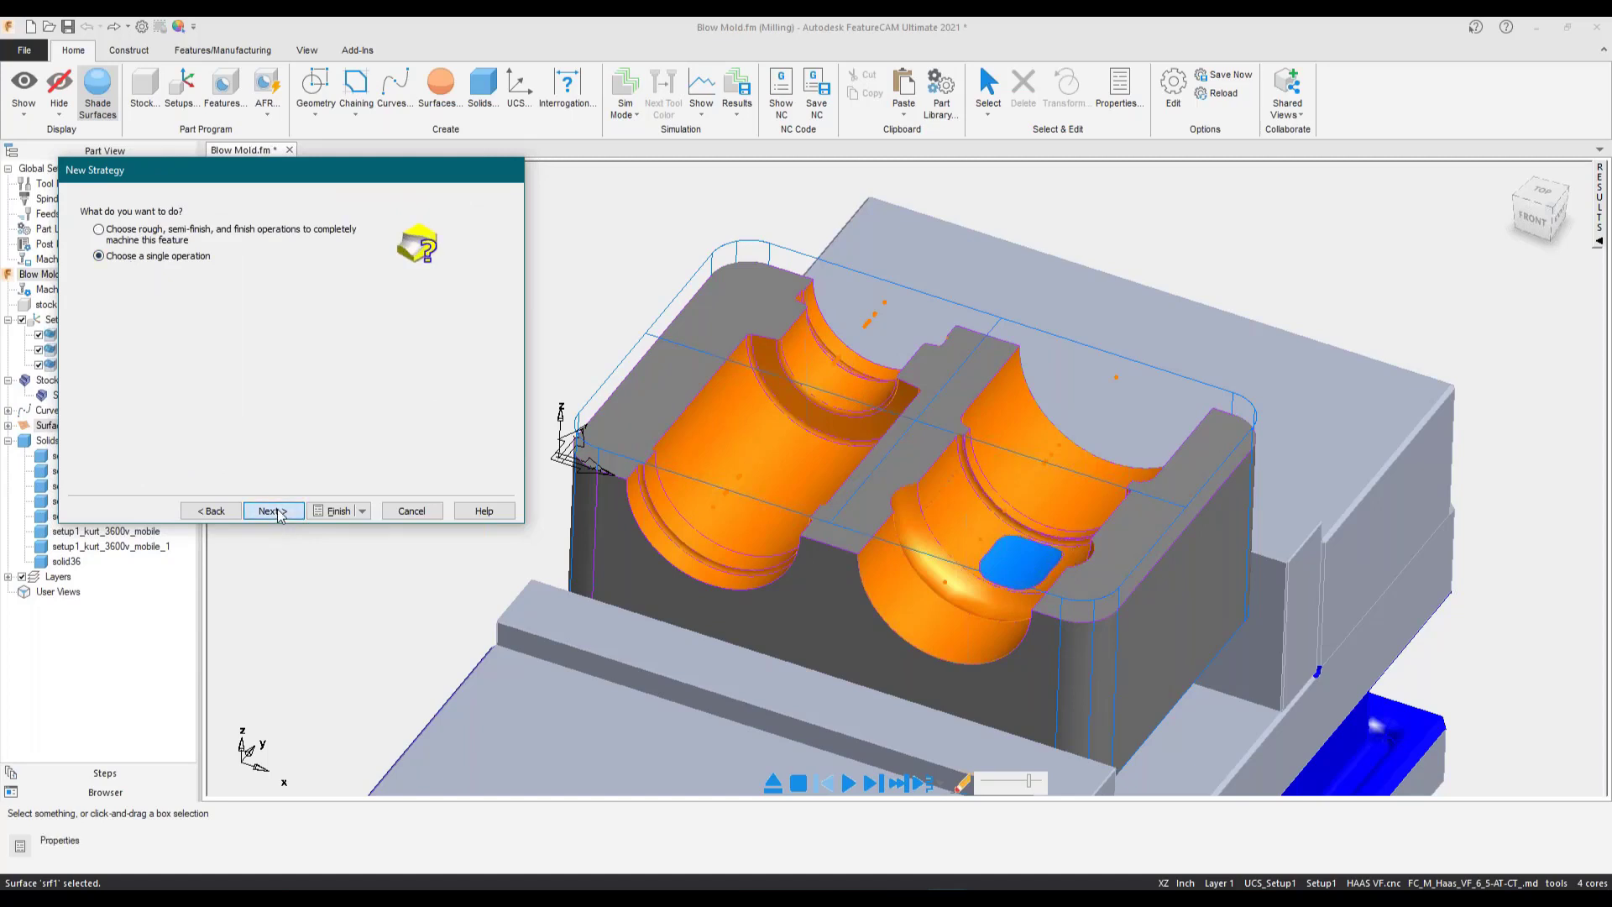
{"action": "left_click", "coordinate": [273, 511]}
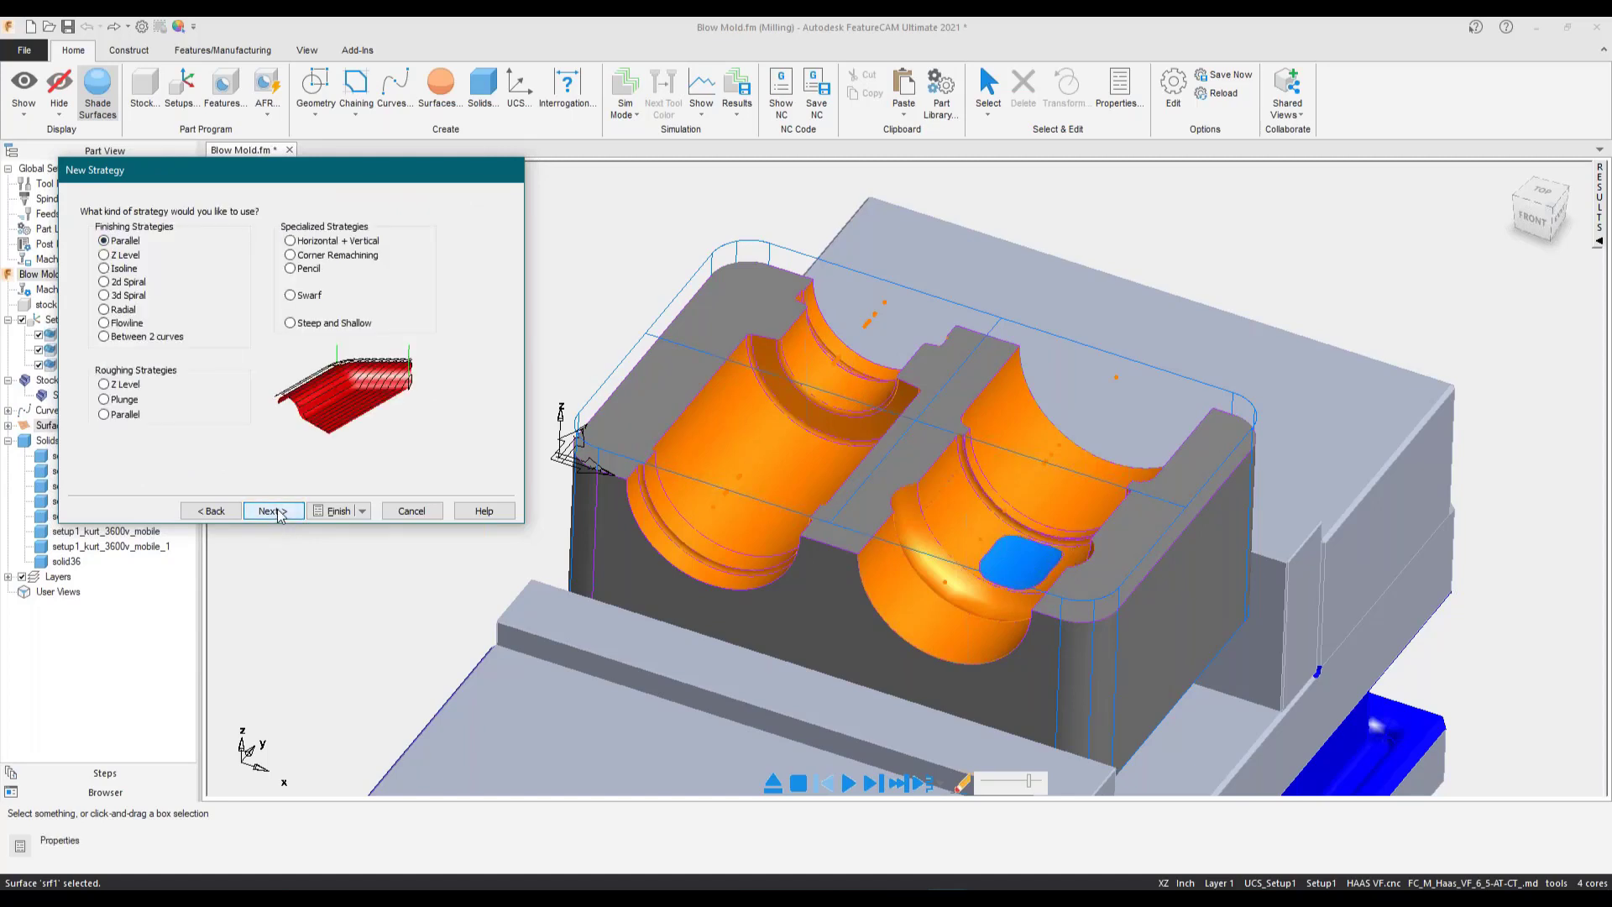
{"action": "left_click", "coordinate": [106, 298]}
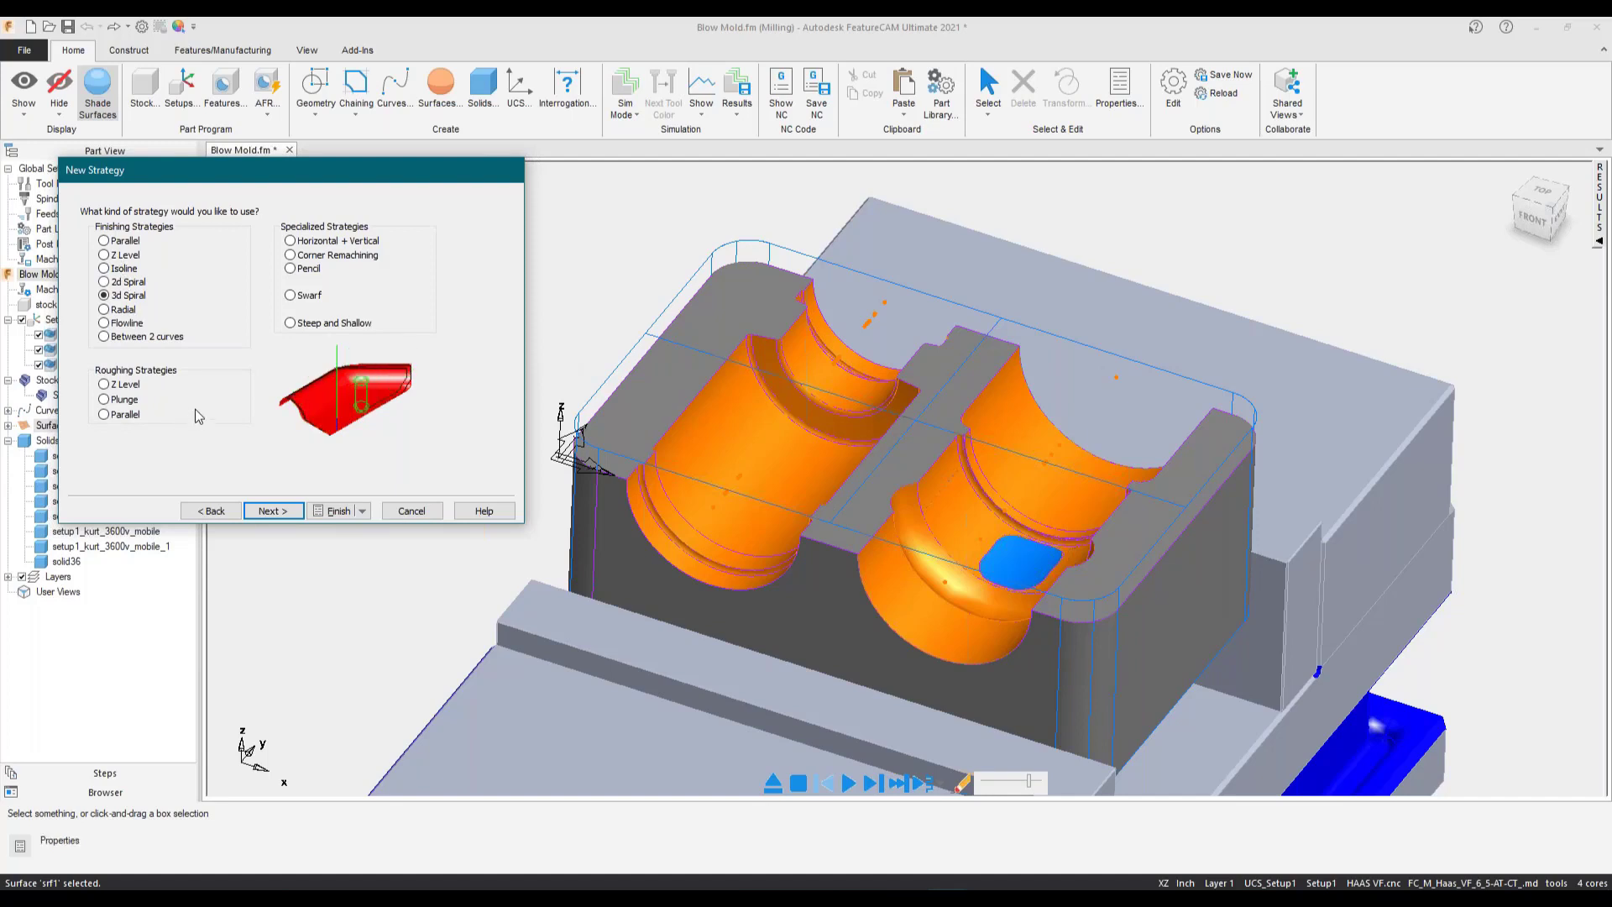
{"action": "left_click", "coordinate": [272, 510]}
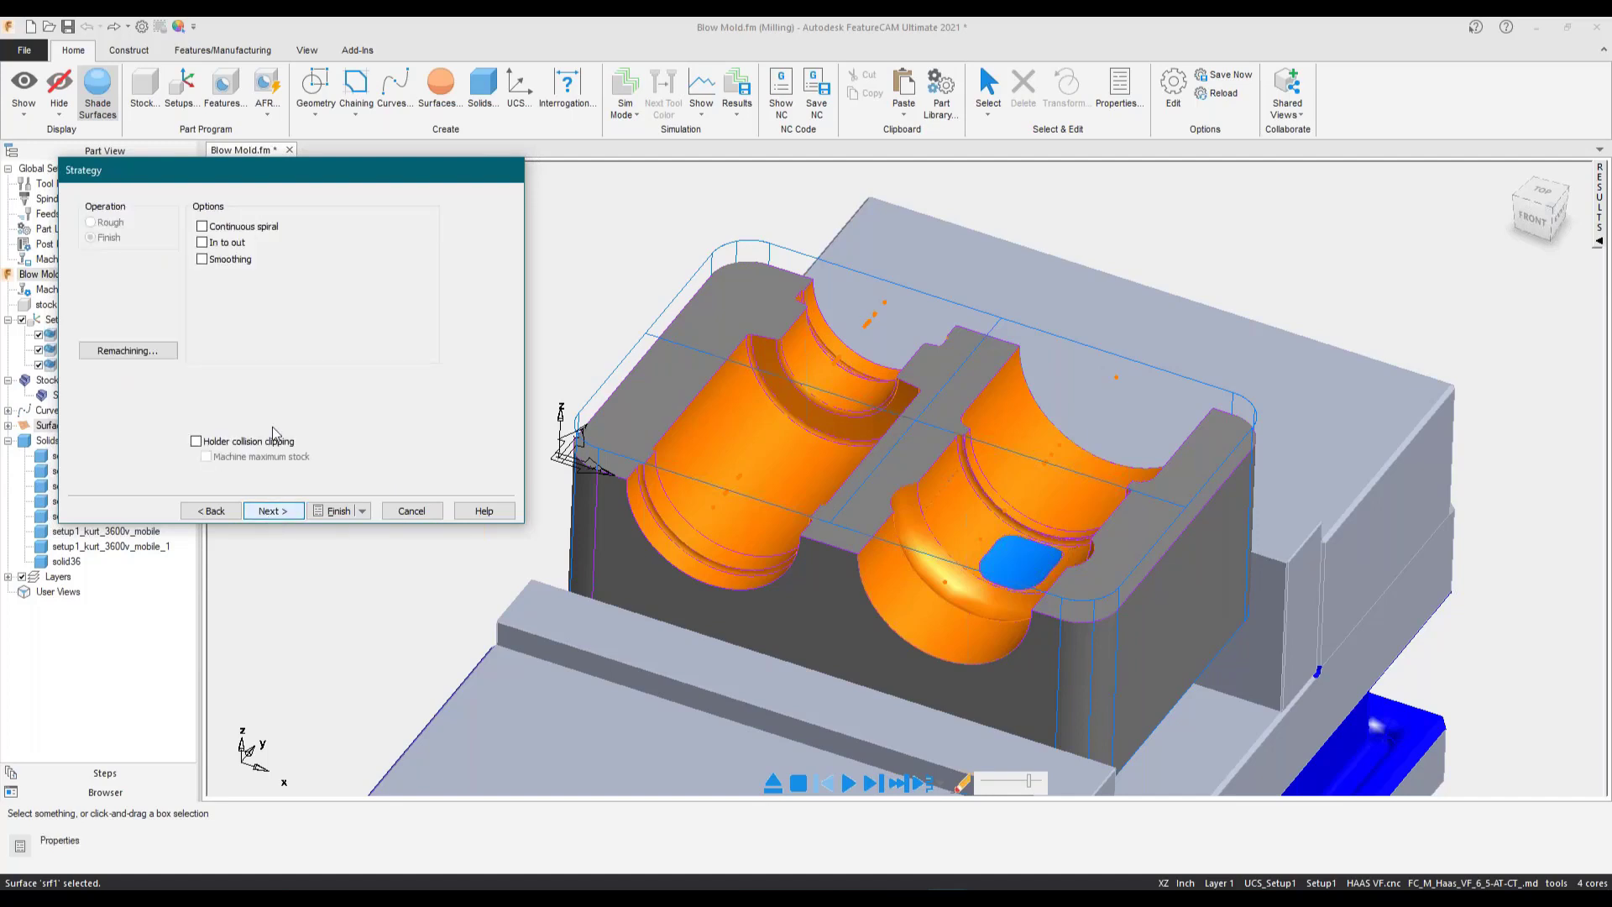
- Enable Continuous spiral and Smoothing for the strategy, keep the Automatic edge setting, and finish creating the feature
{"action": "left_click", "coordinate": [202, 227]}
{"action": "left_click", "coordinate": [202, 261]}
{"action": "left_click", "coordinate": [268, 510]}
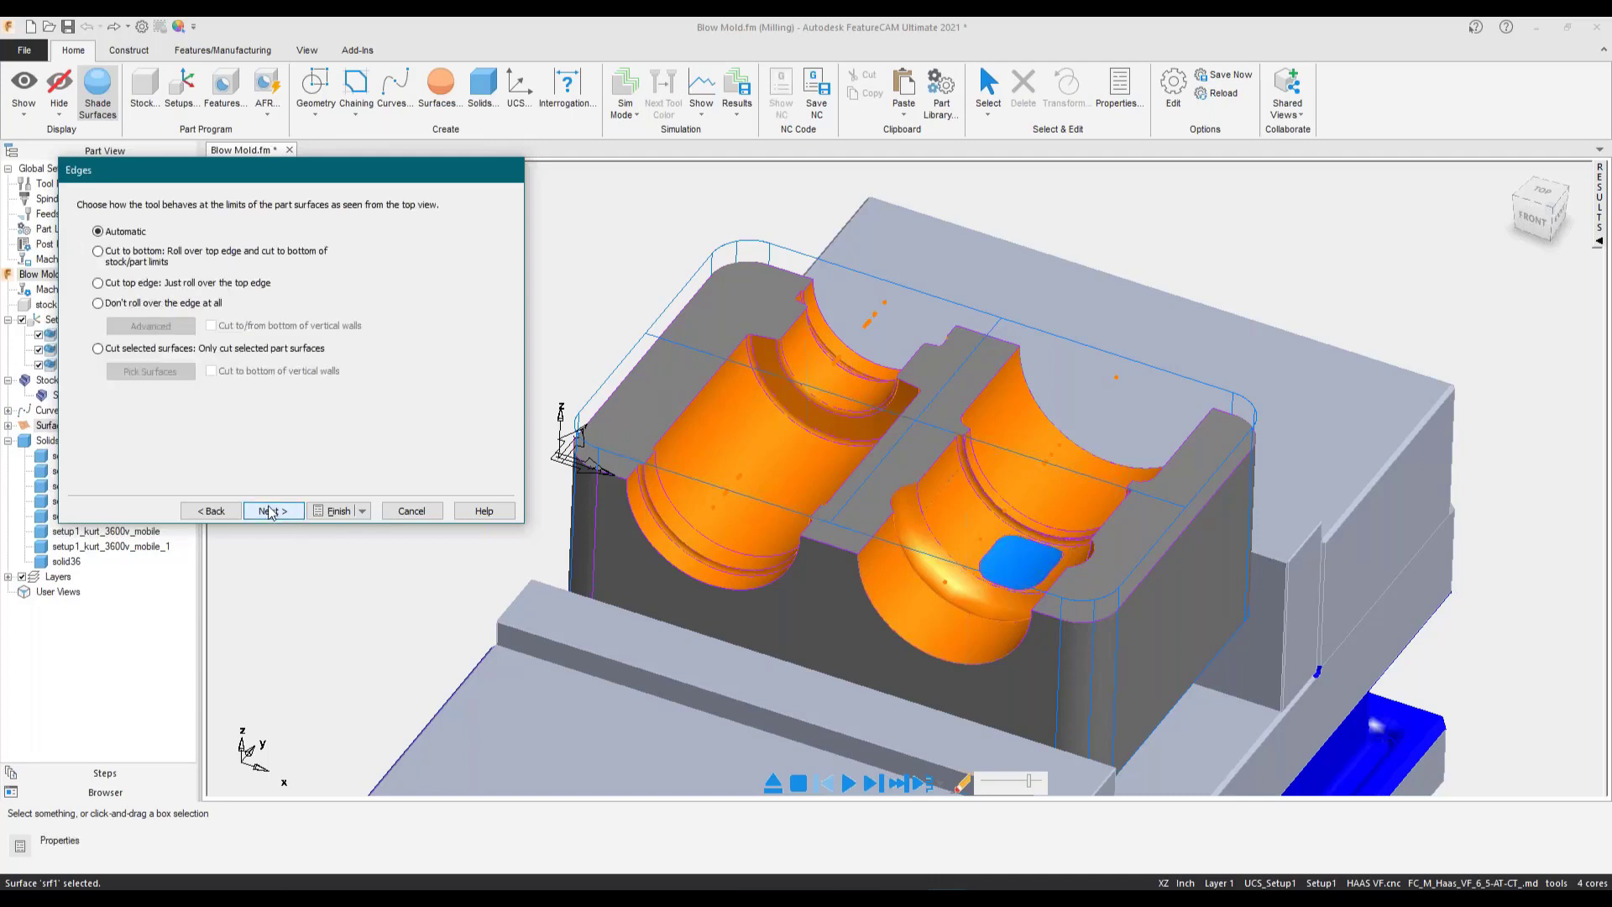
{"action": "left_click", "coordinate": [333, 511]}
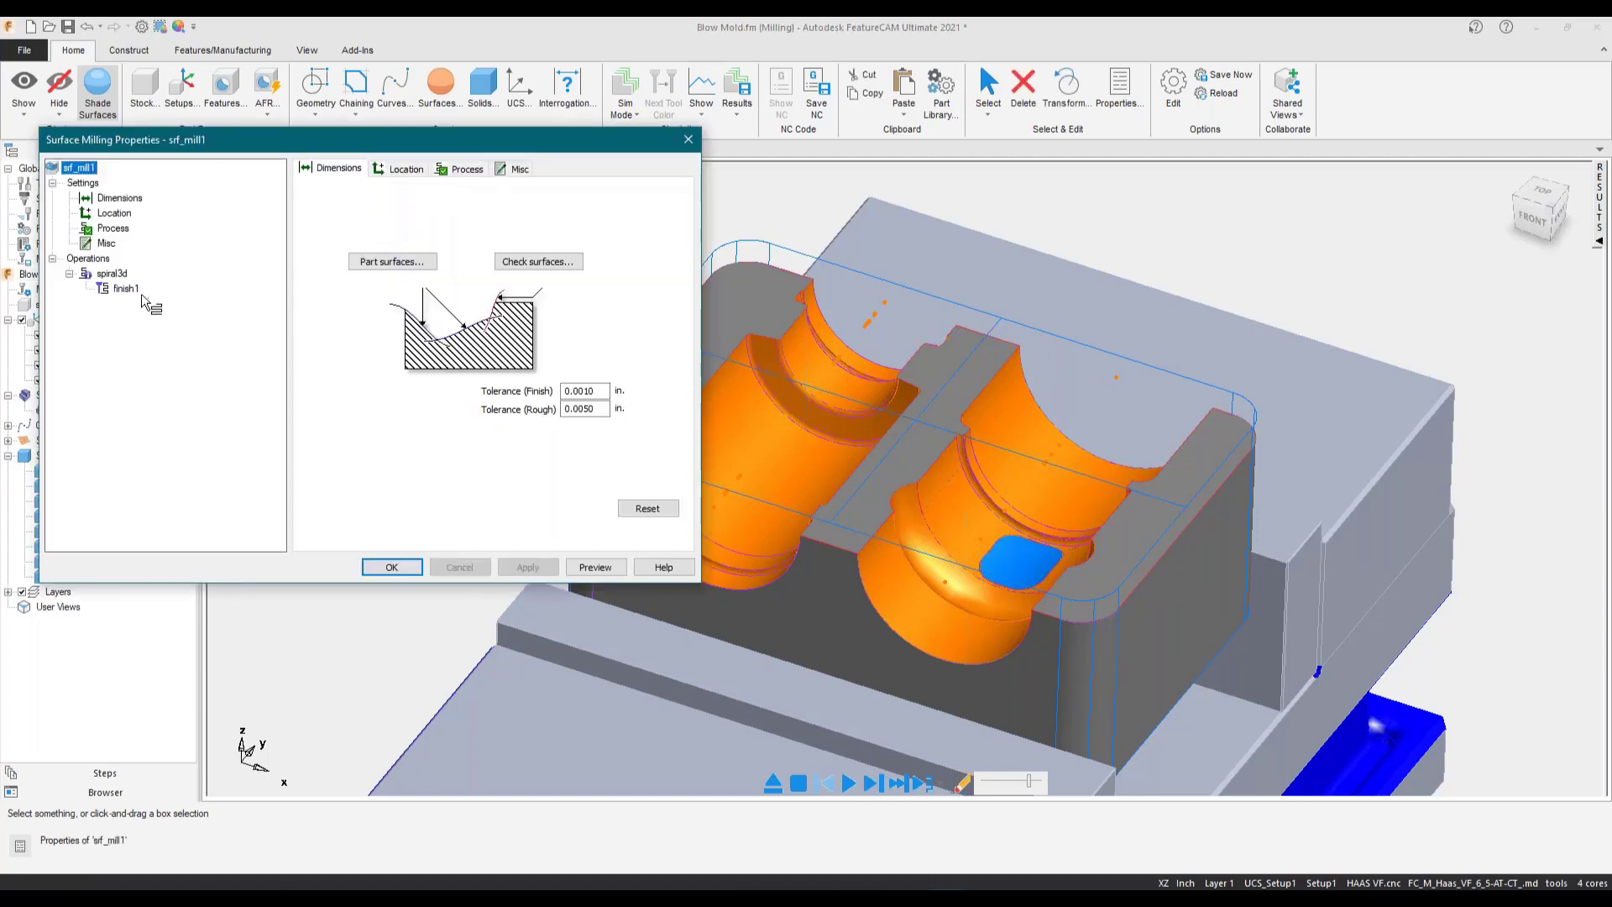
- Assign the endmillB0375:4reg ball end mill to the finish1 operation and set its stepover to 0.025
{"action": "left_click", "coordinate": [122, 289]}
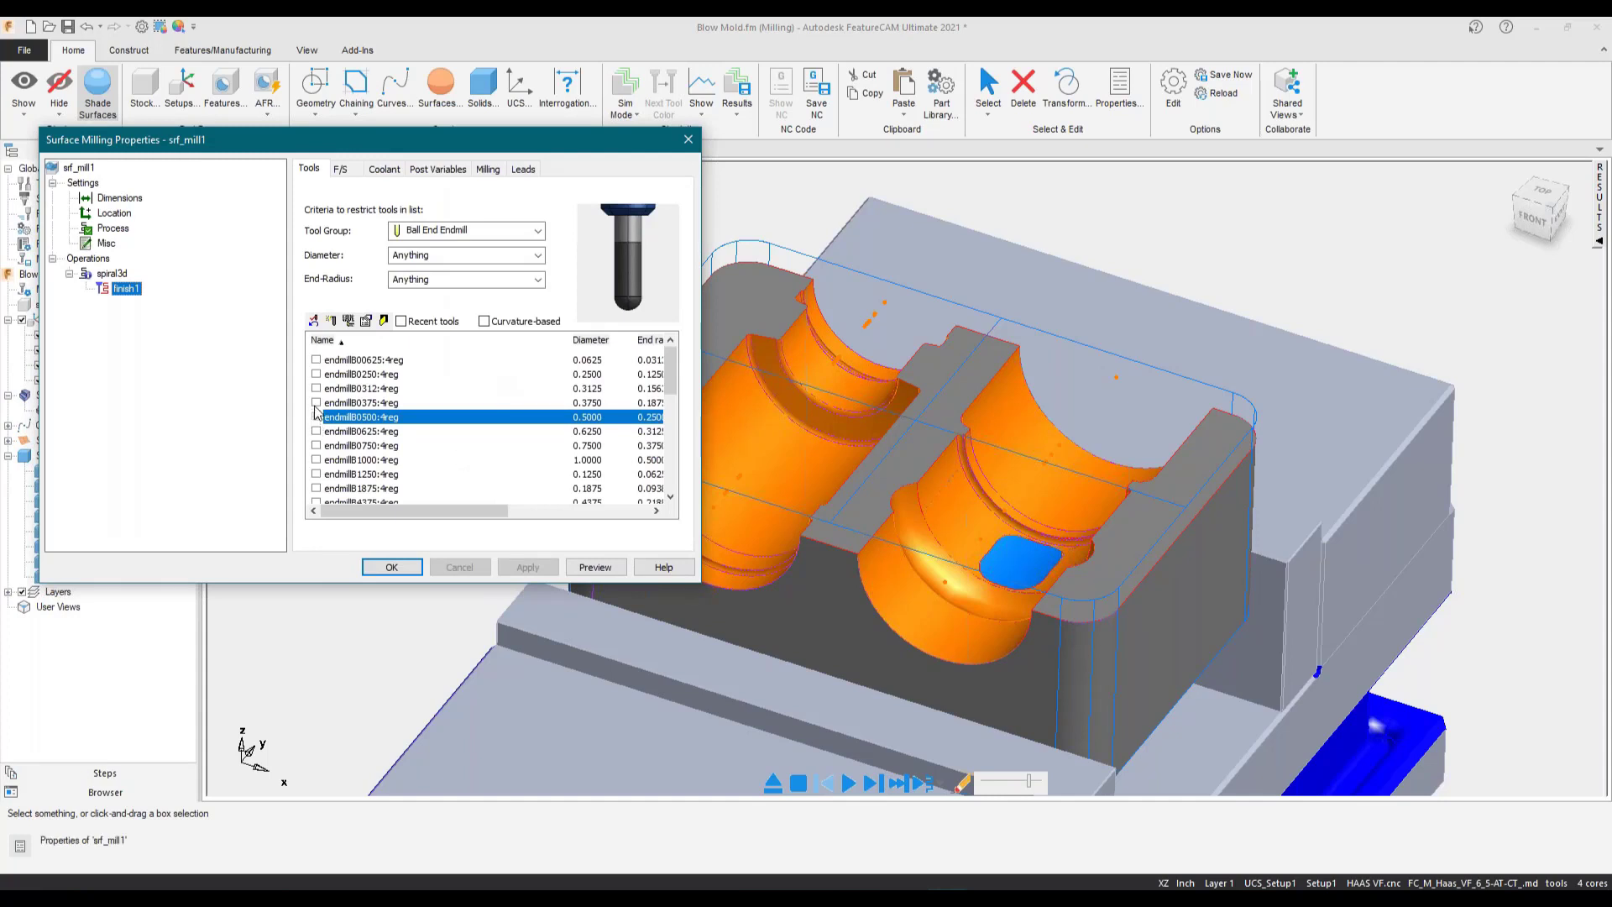
{"action": "left_click", "coordinate": [316, 403]}
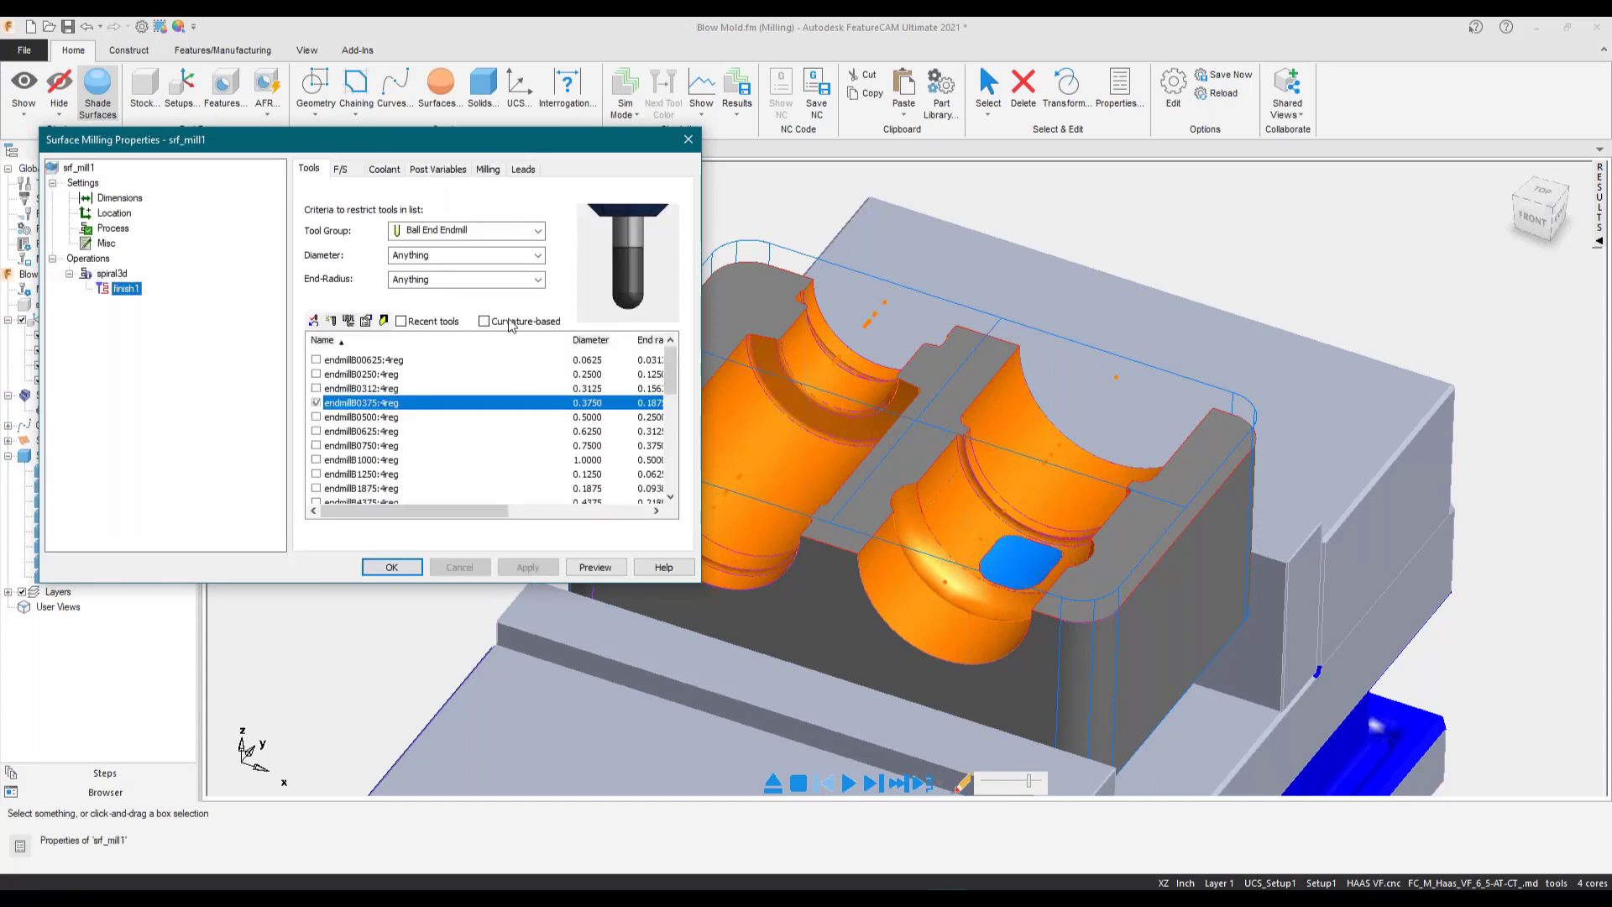
{"action": "left_click", "coordinate": [489, 169]}
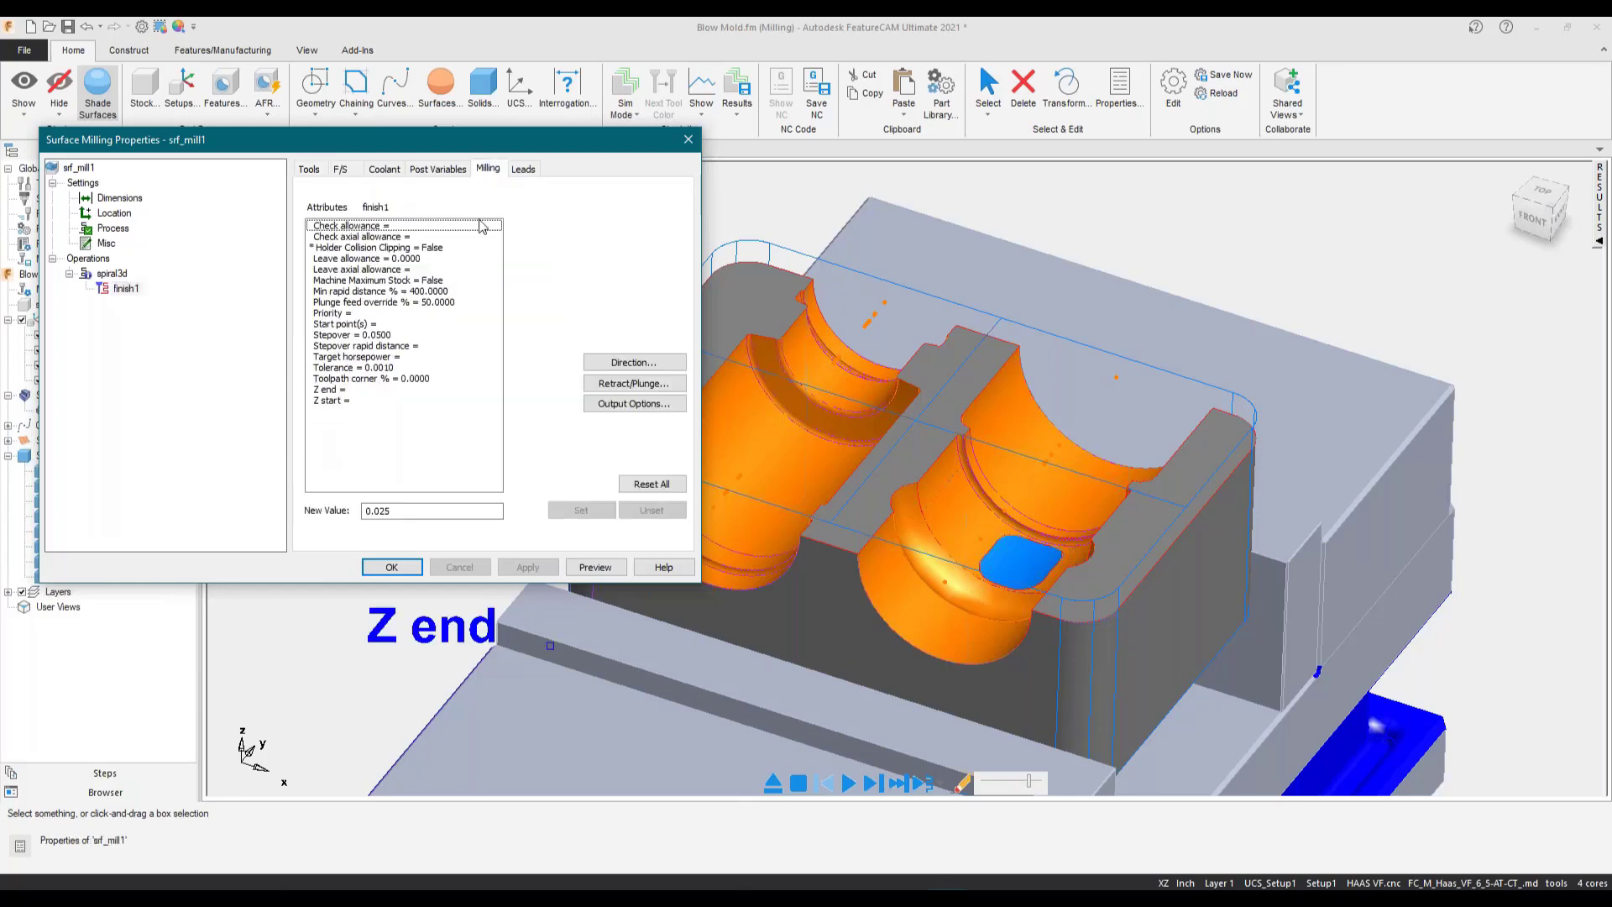
{"action": "left_click", "coordinate": [346, 339]}
{"action": "type", "text": "0.025"}
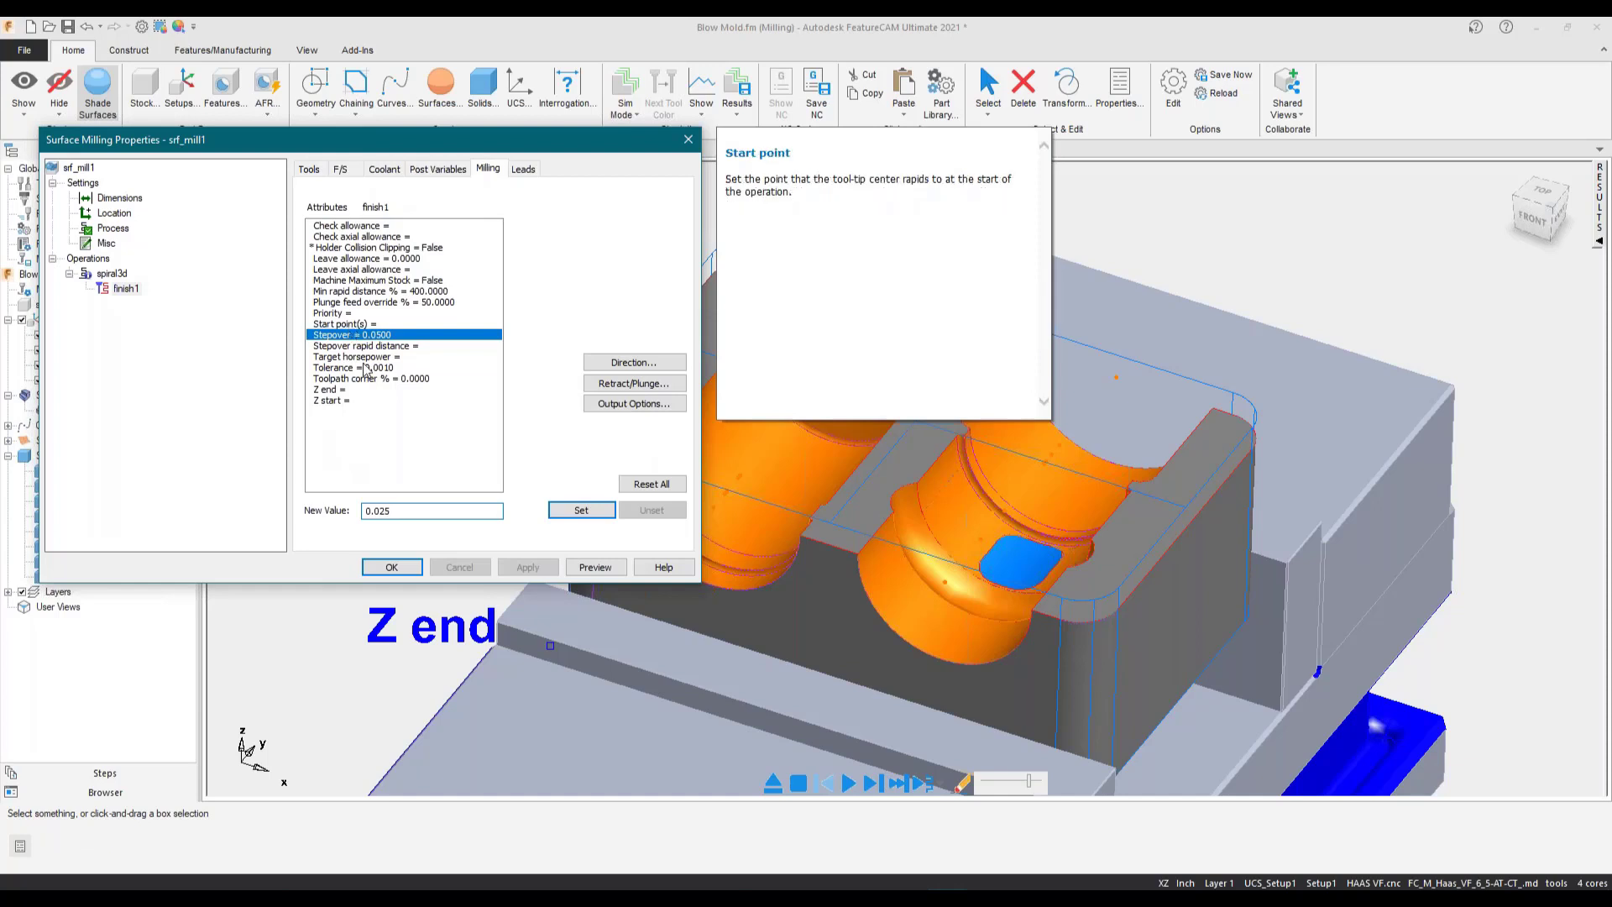
{"action": "left_click", "coordinate": [582, 511]}
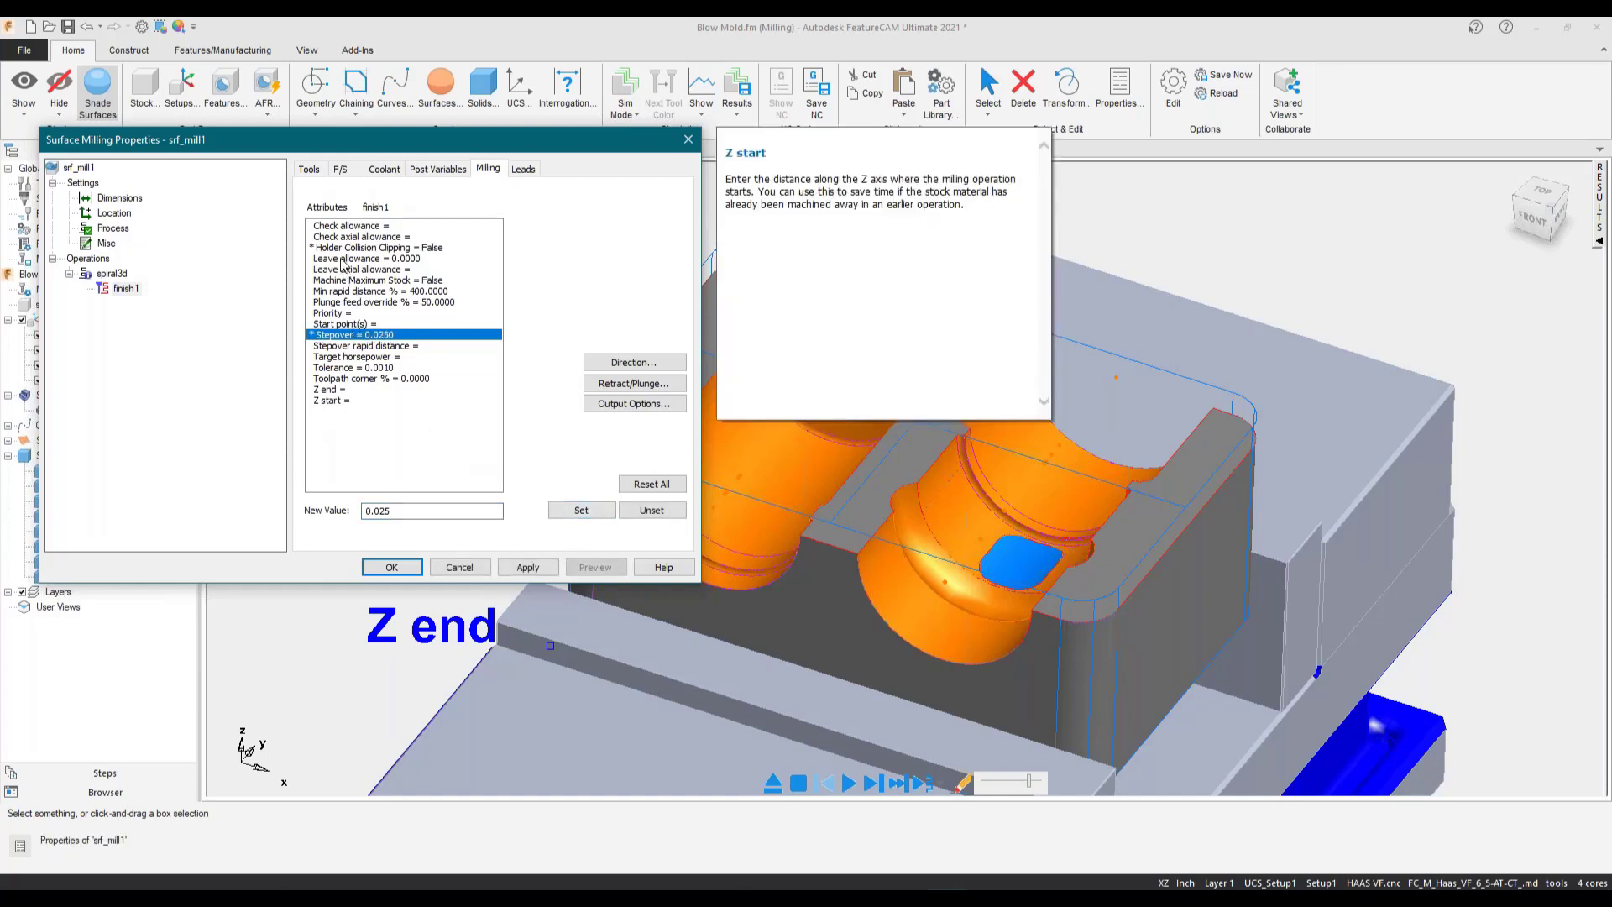
- Set the leave allowance of finish1 to 0.01, accept the surface milling properties, and simulate the toolpath
{"action": "left_click", "coordinate": [343, 259]}
{"action": "type", "text": "0.01"}
{"action": "left_click", "coordinate": [581, 510]}
{"action": "left_click", "coordinate": [529, 567]}
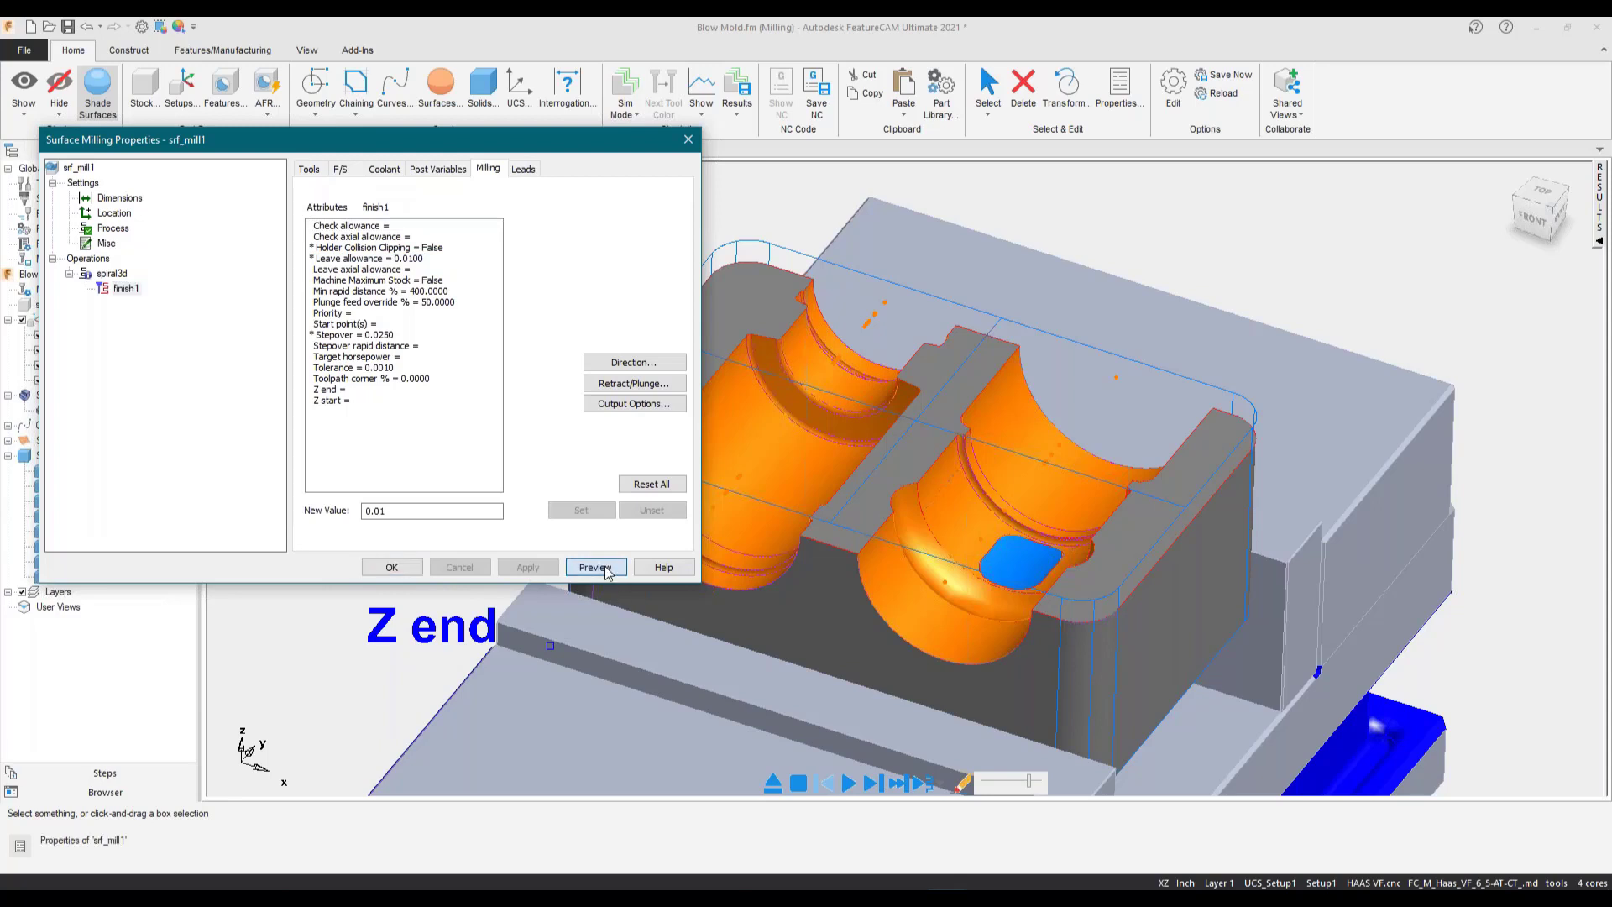
{"action": "left_click", "coordinate": [391, 566]}
{"action": "left_click", "coordinate": [847, 783]}
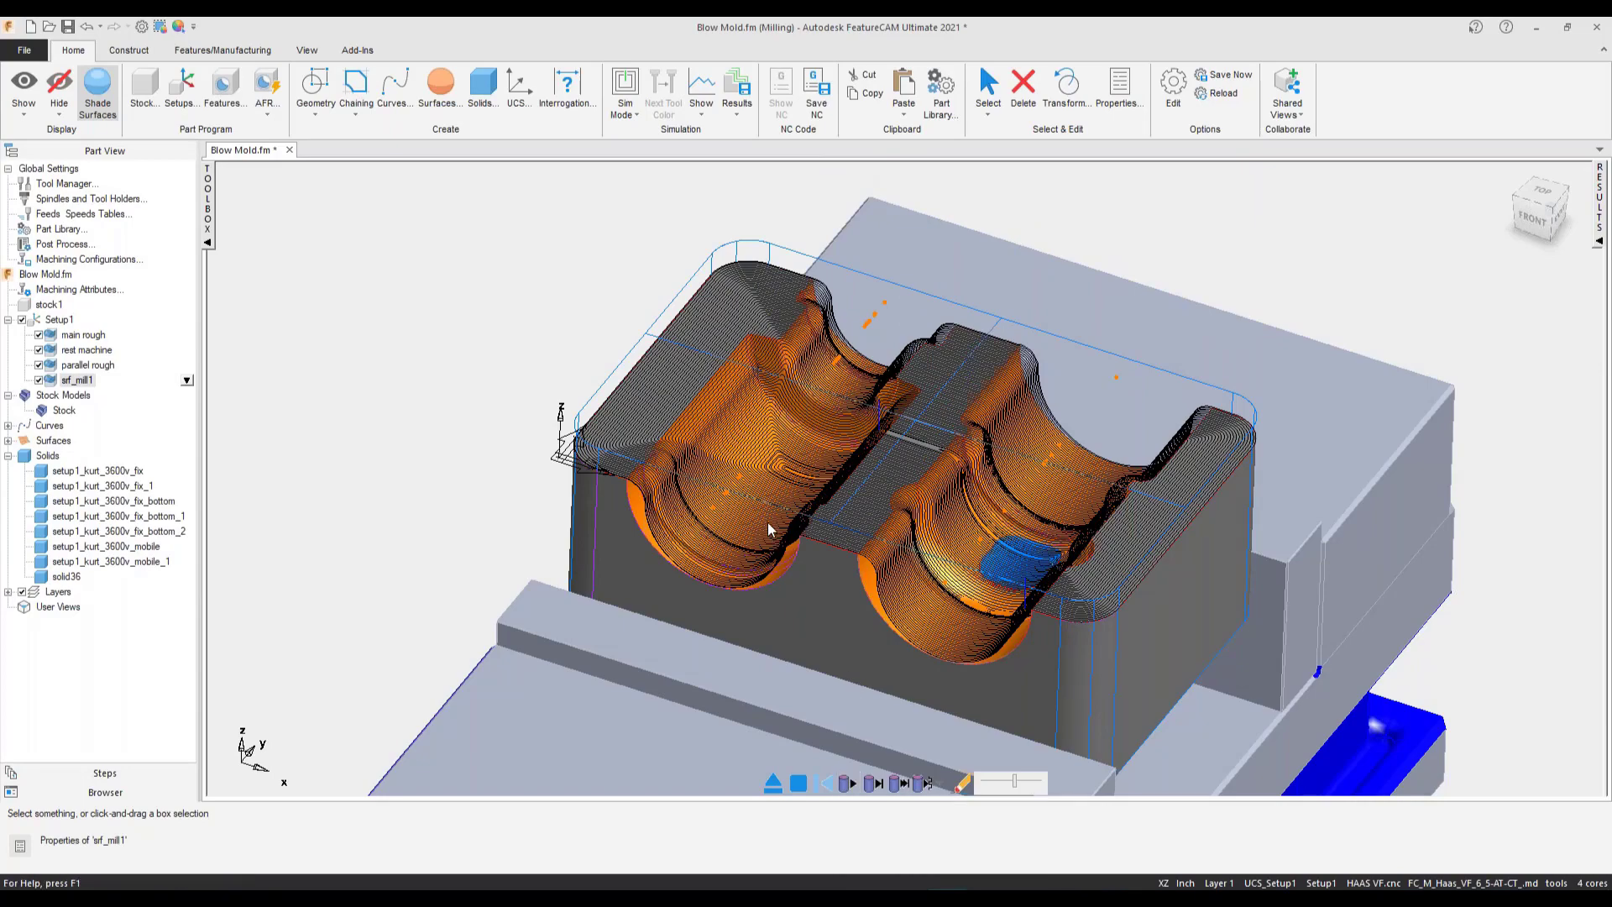
- Inspect the 3D spiral toolpath spacing across both mold cavities, exit the simulation and accept the srf_mill1 properties
{"action": "scroll", "coordinate": [611, 420], "scroll_direction": "up", "scroll_amount": 3}
{"action": "scroll", "coordinate": [504, 430], "scroll_direction": "up", "scroll_amount": 2}
{"action": "scroll", "coordinate": [369, 439], "scroll_direction": "down", "scroll_amount": 3}
{"action": "scroll", "coordinate": [251, 415], "scroll_direction": "up", "scroll_amount": 2}
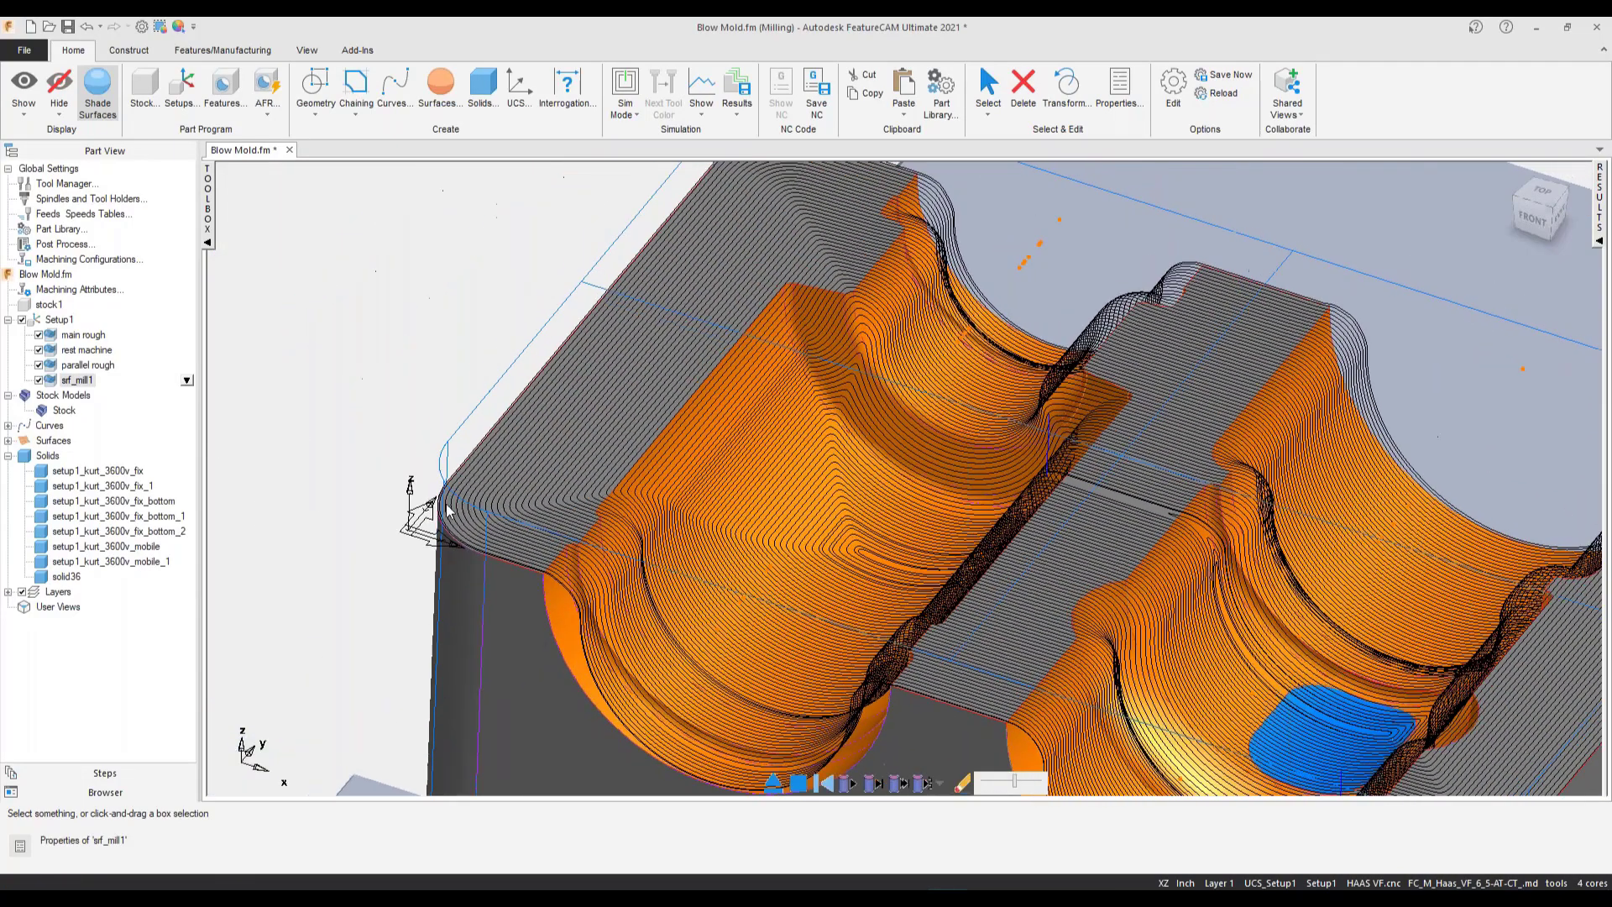
{"action": "scroll", "coordinate": [551, 510], "scroll_direction": "up", "scroll_amount": 2}
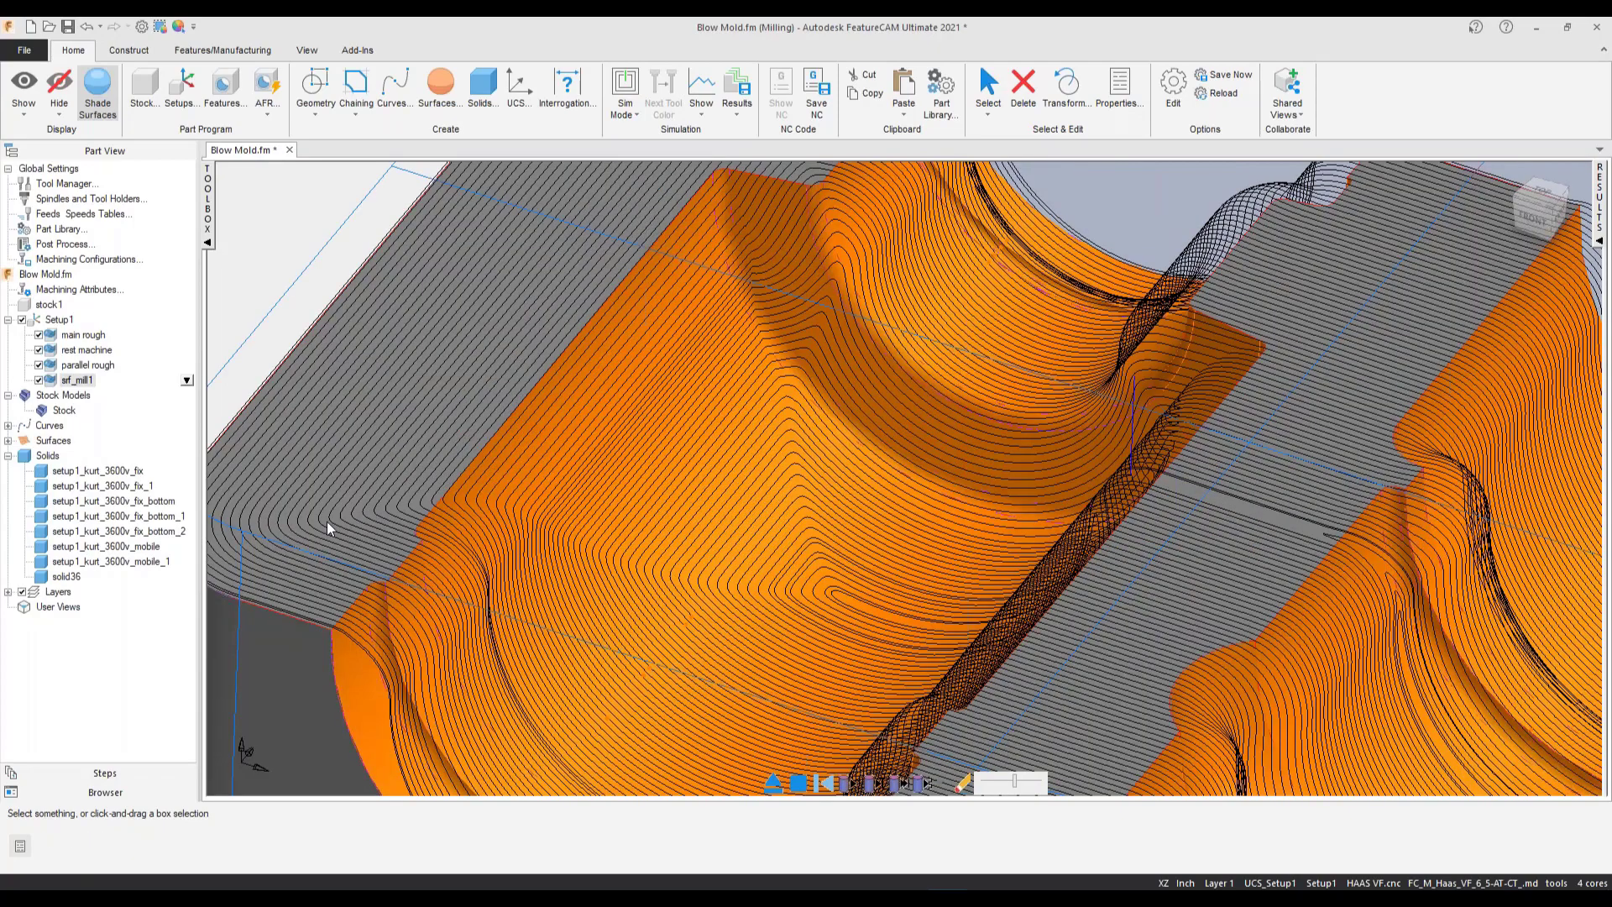
{"action": "scroll", "coordinate": [718, 512], "scroll_direction": "down", "scroll_amount": 5}
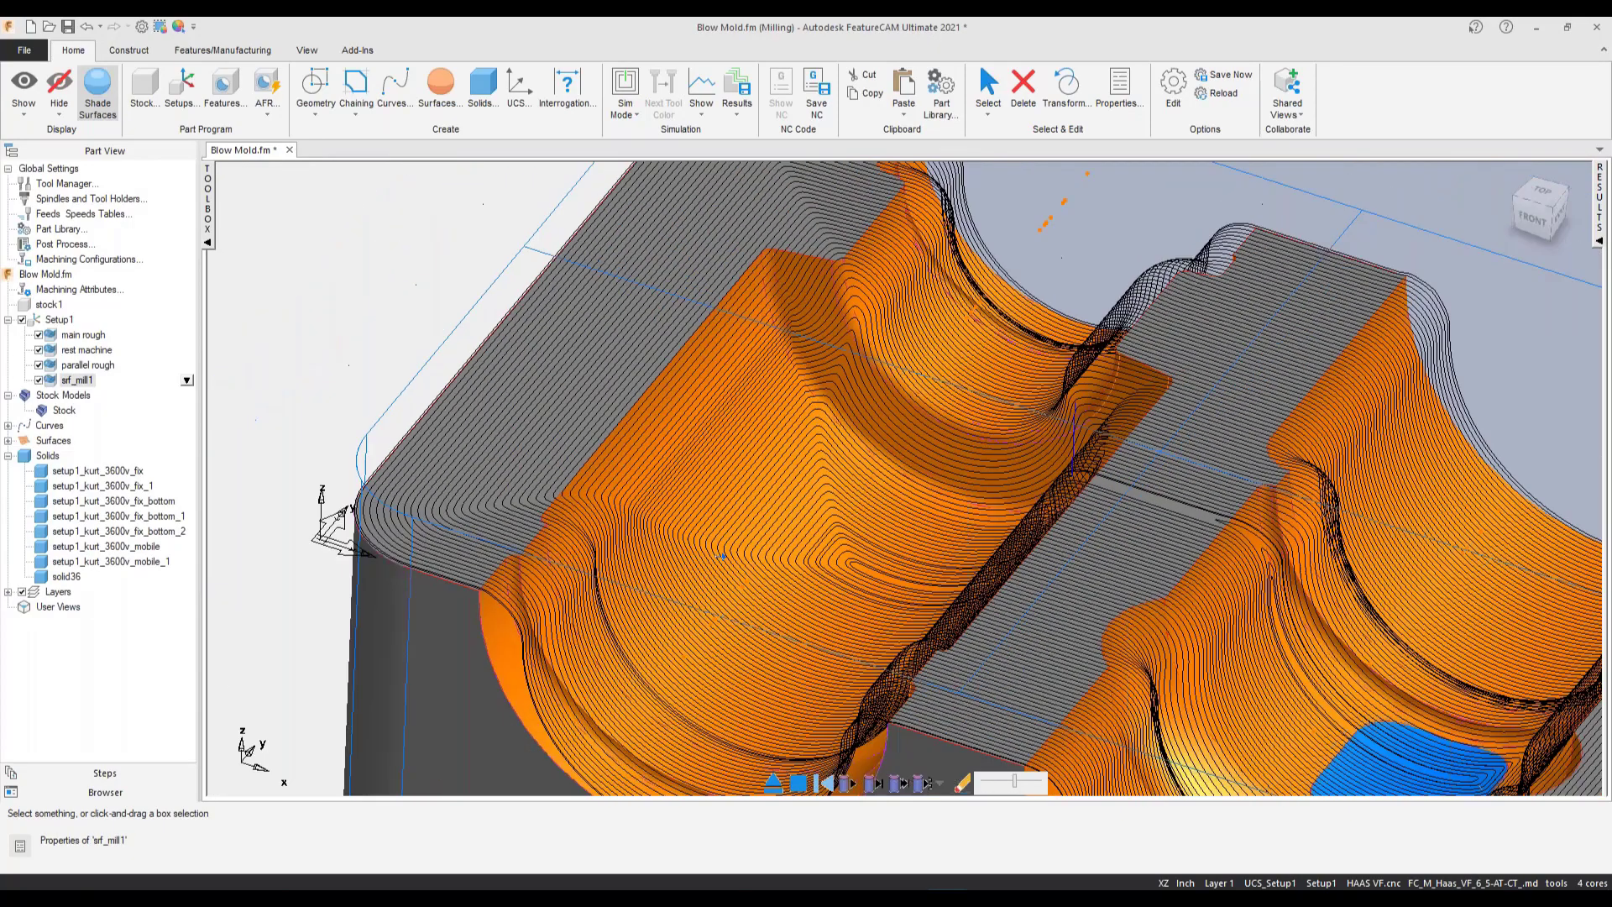
{"action": "middle_click_drag", "start_coordinate": [756, 546], "coordinate": [851, 597]}
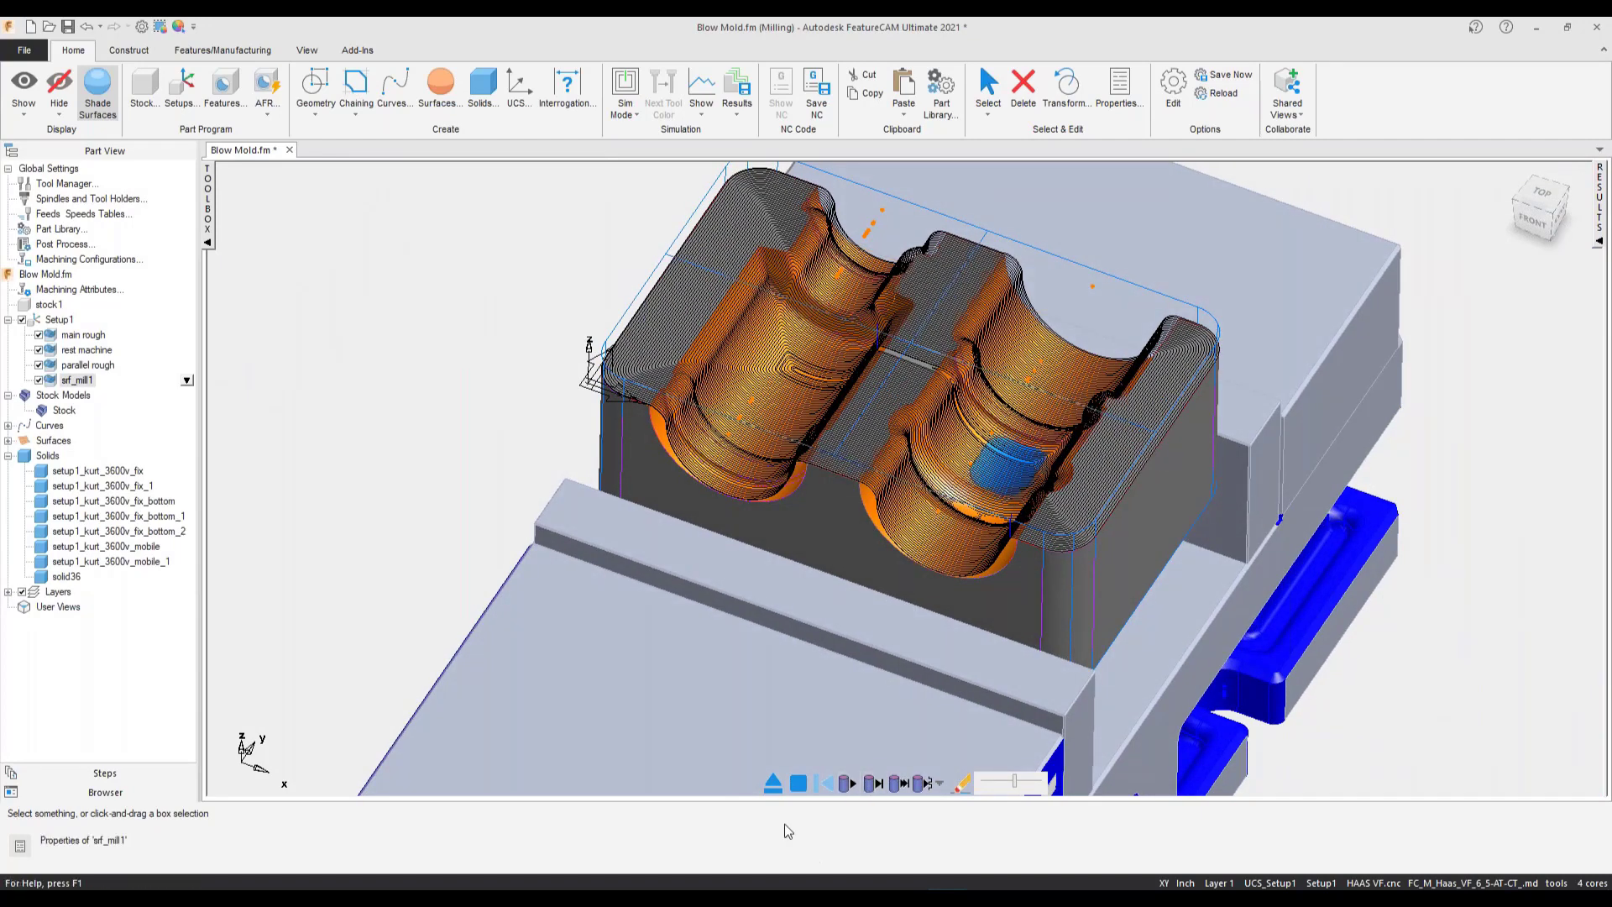
{"action": "left_click", "coordinate": [773, 787]}
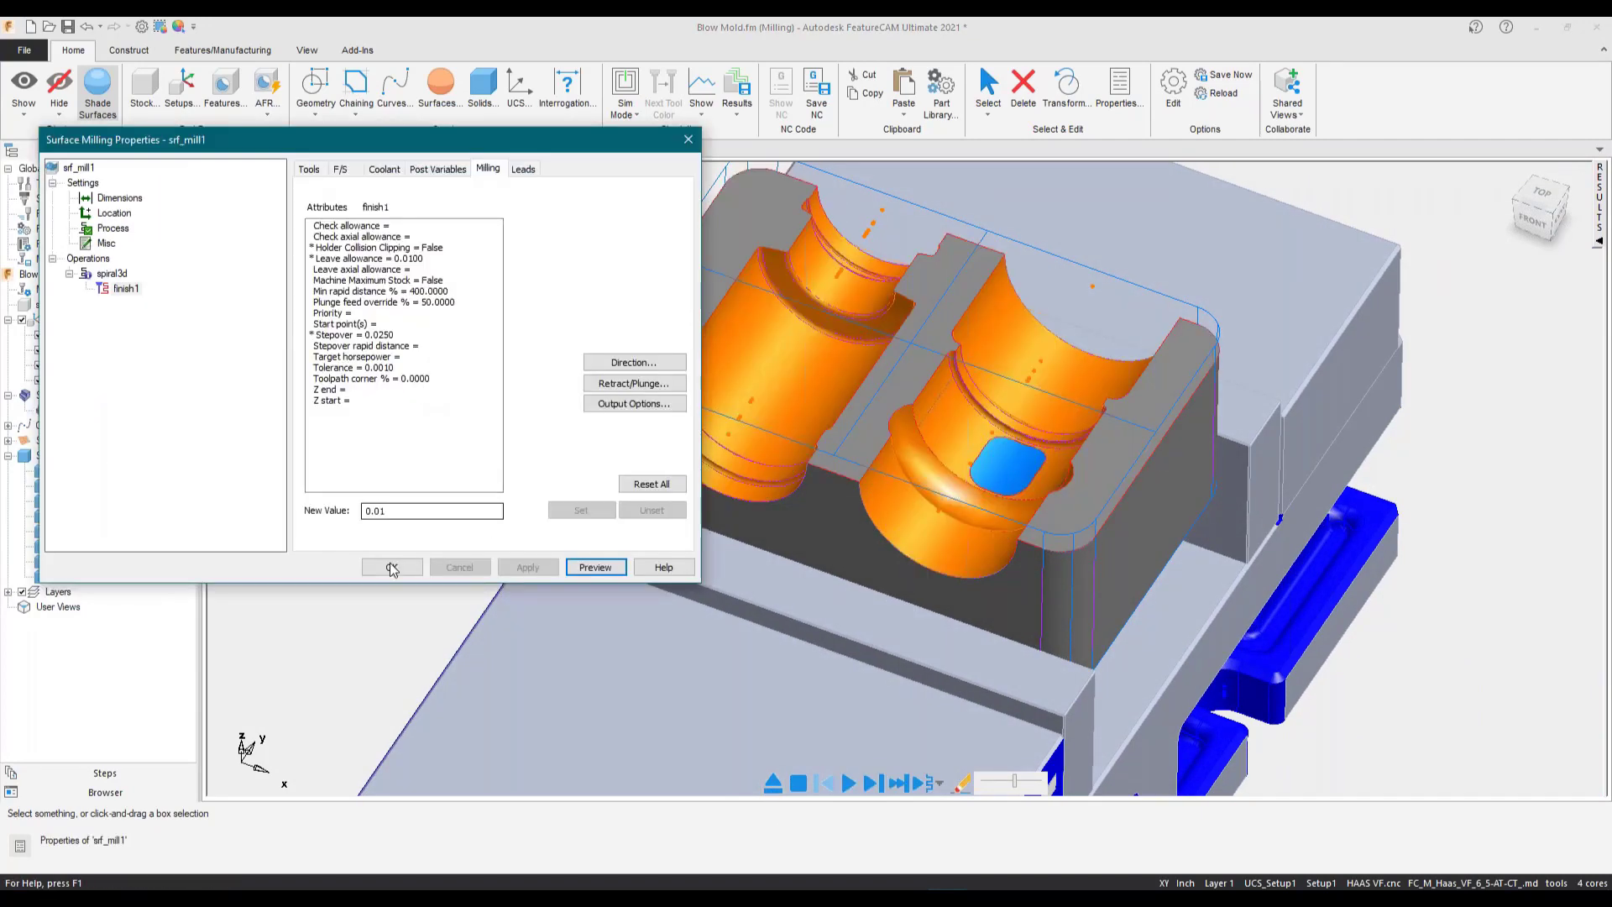
{"action": "left_click", "coordinate": [391, 567]}
{"action": "mouse_move", "coordinate": [889, 557]}
{"action": "middle_mouse_down"}
{"action": "mouse_move", "coordinate": [875, 487]}
{"action": "mouse_move", "coordinate": [871, 579]}
{"action": "middle_mouse_up"}
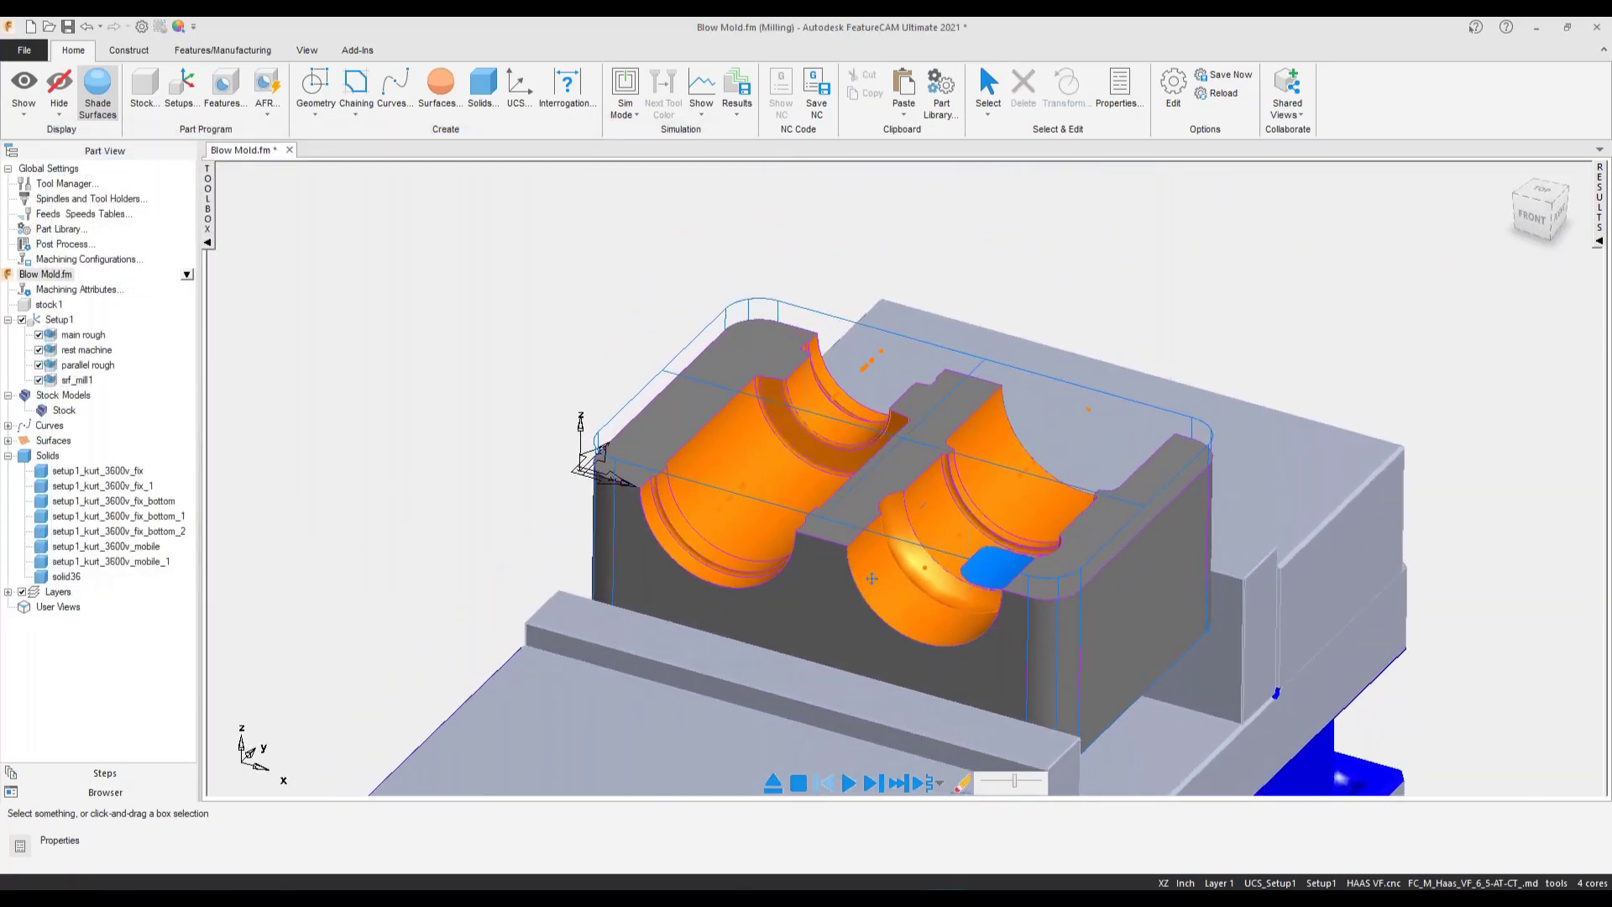
{"action": "left_click", "coordinate": [673, 413]}
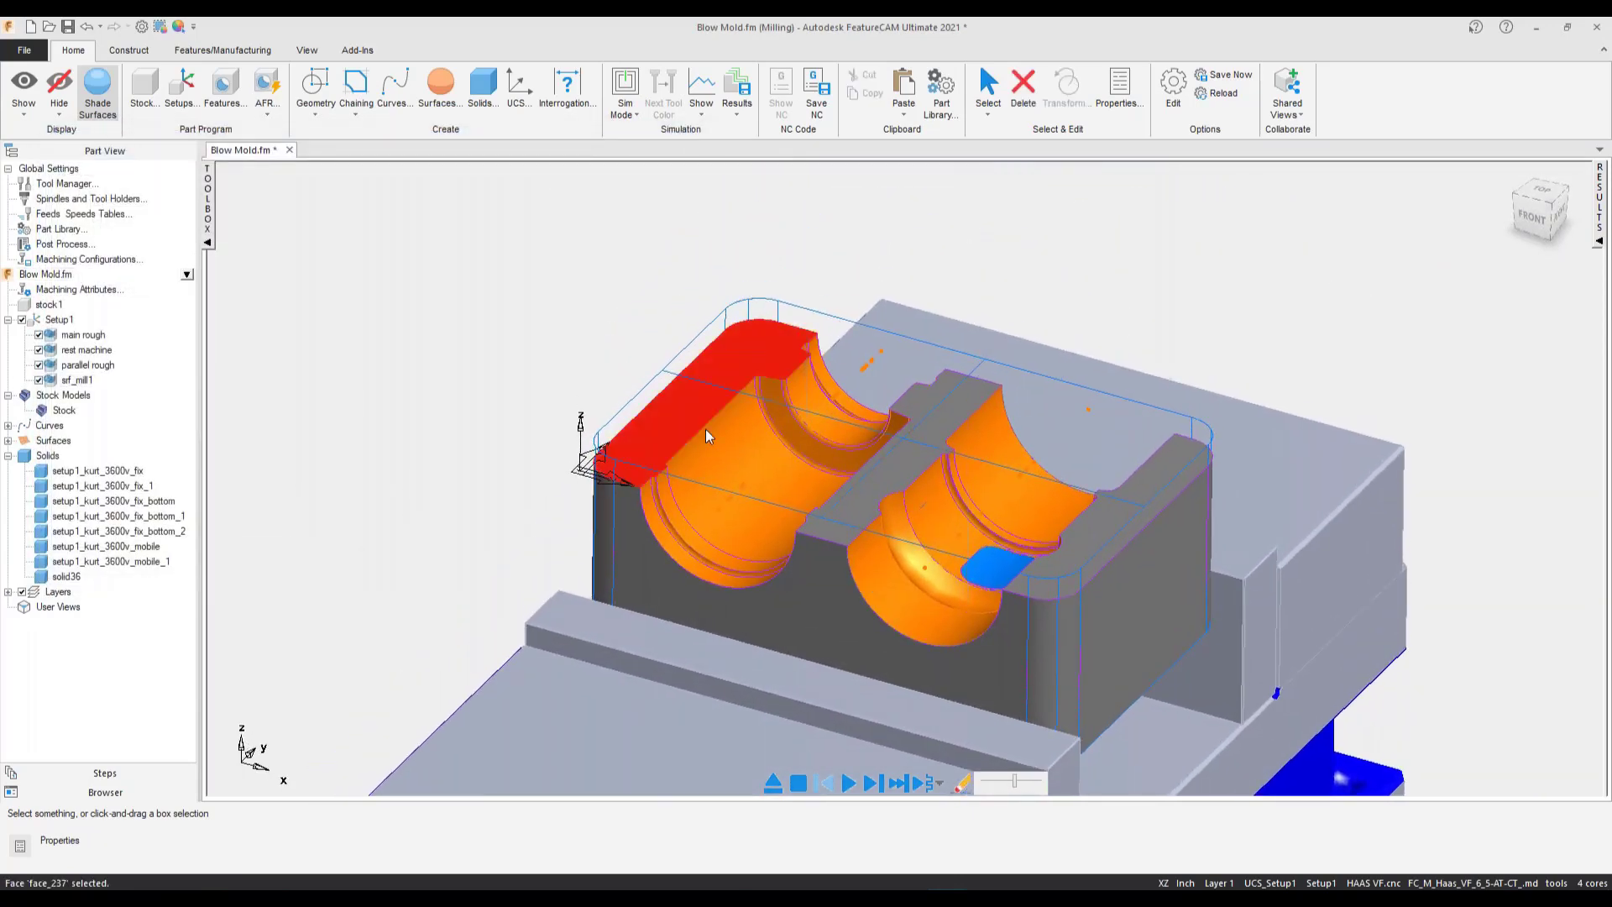
{"action": "left_click", "coordinate": [963, 531]}
{"action": "left_click", "coordinate": [1090, 527]}
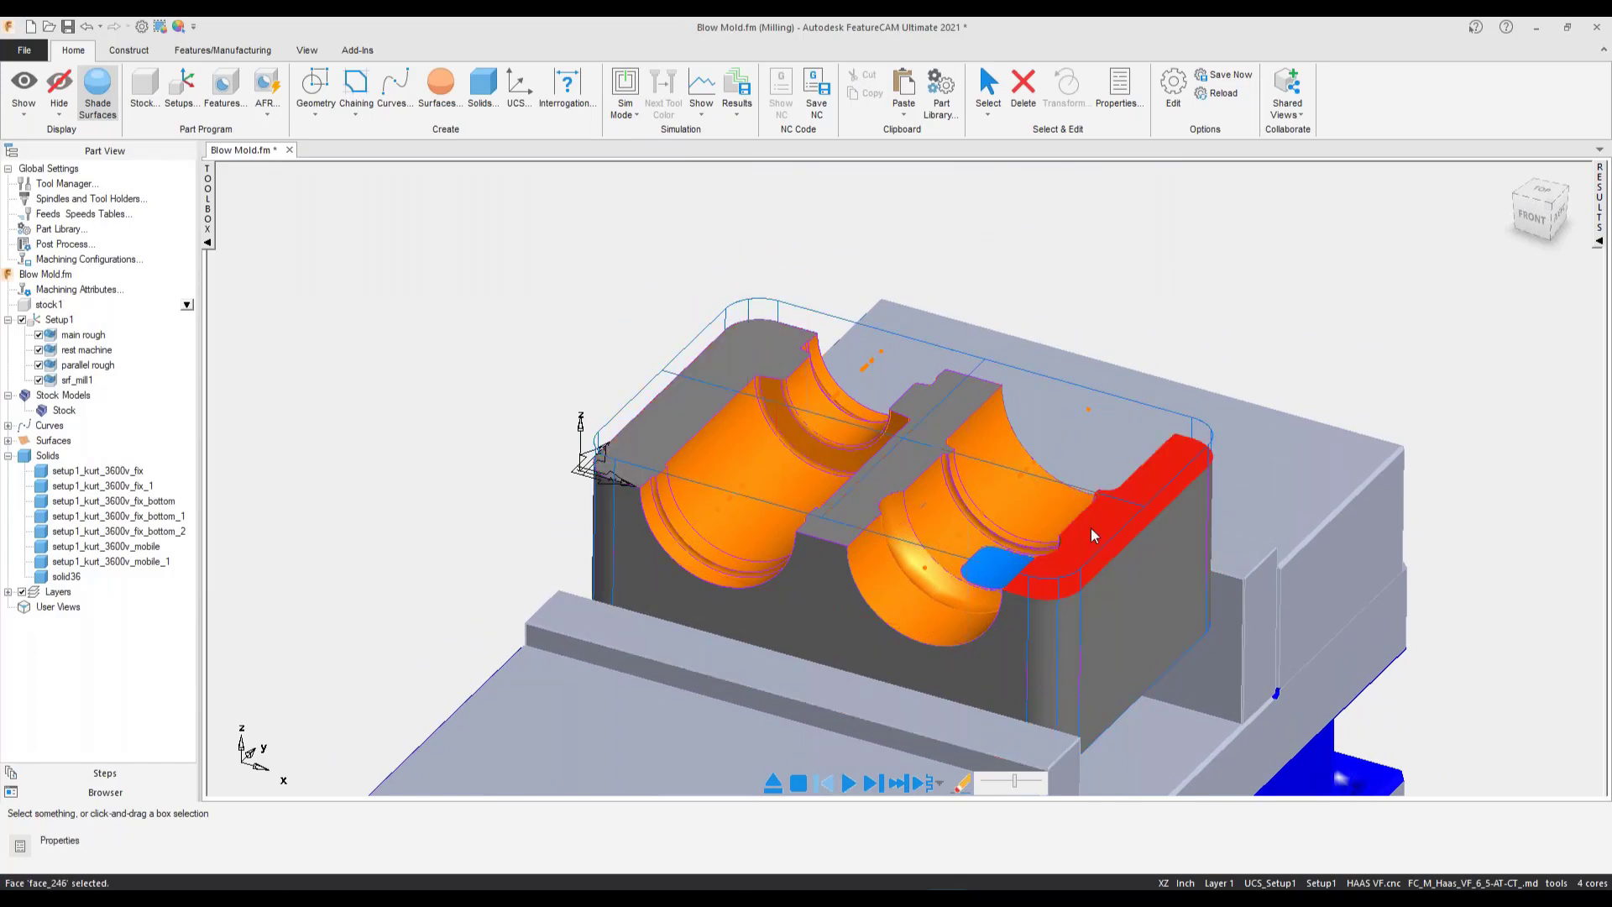
{"action": "left_click", "coordinate": [1234, 291]}
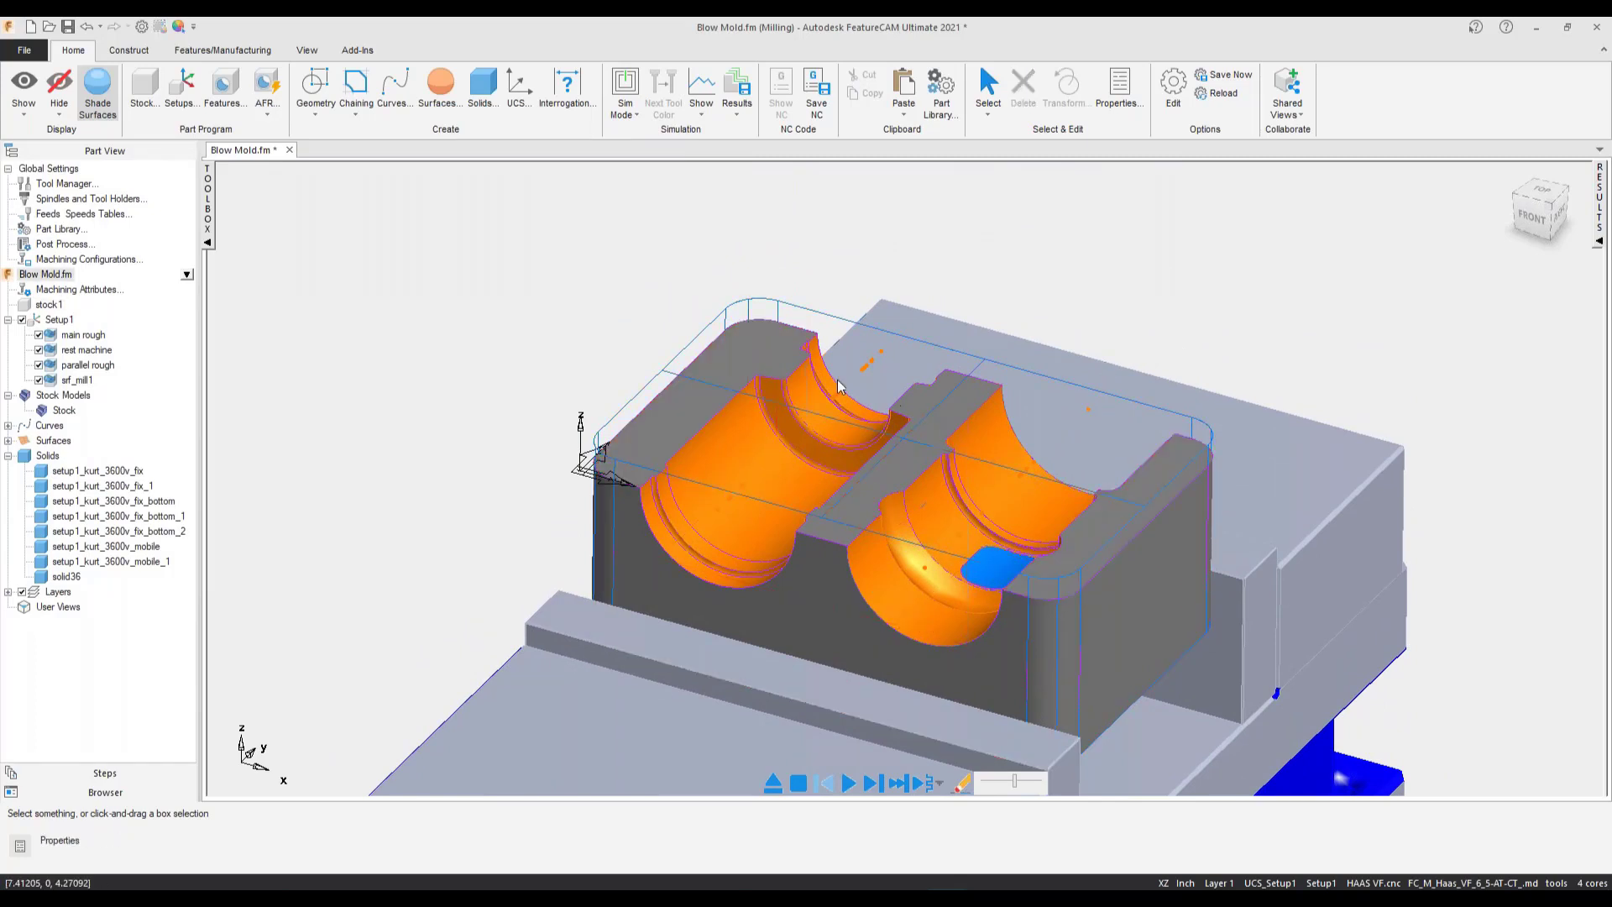
- Select the three flat top faces of the mold and start a new Surface Milling feature from them
{"action": "left_click", "coordinate": [692, 401]}
{"action": "left_click", "coordinate": [953, 420], "text": "shift"}
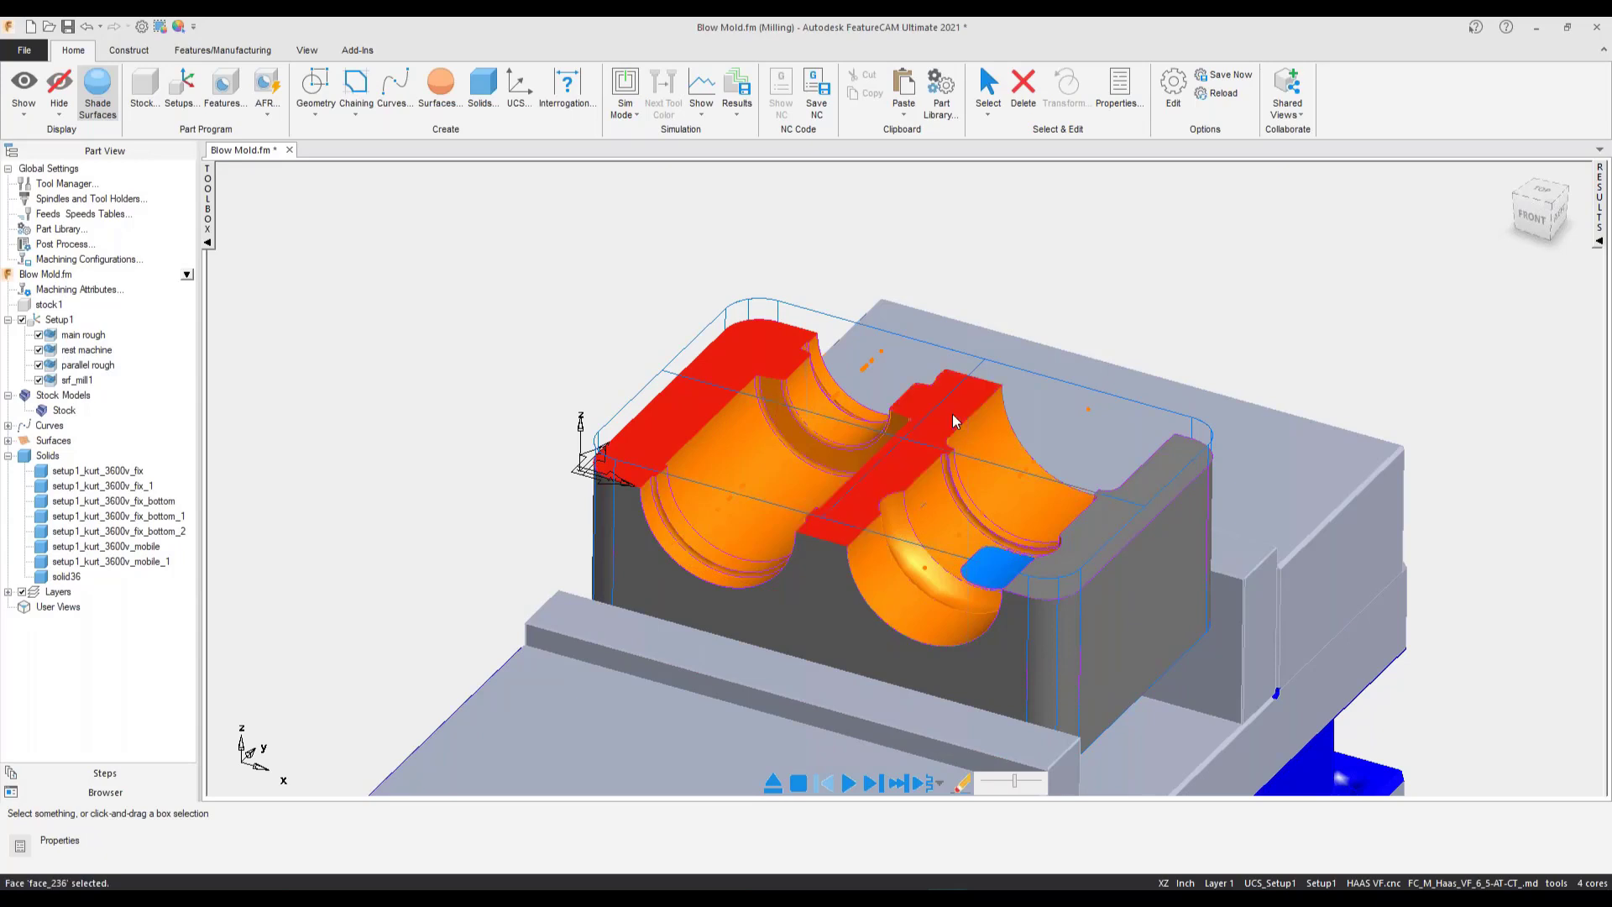
{"action": "left_click", "coordinate": [1096, 526], "text": "shift"}
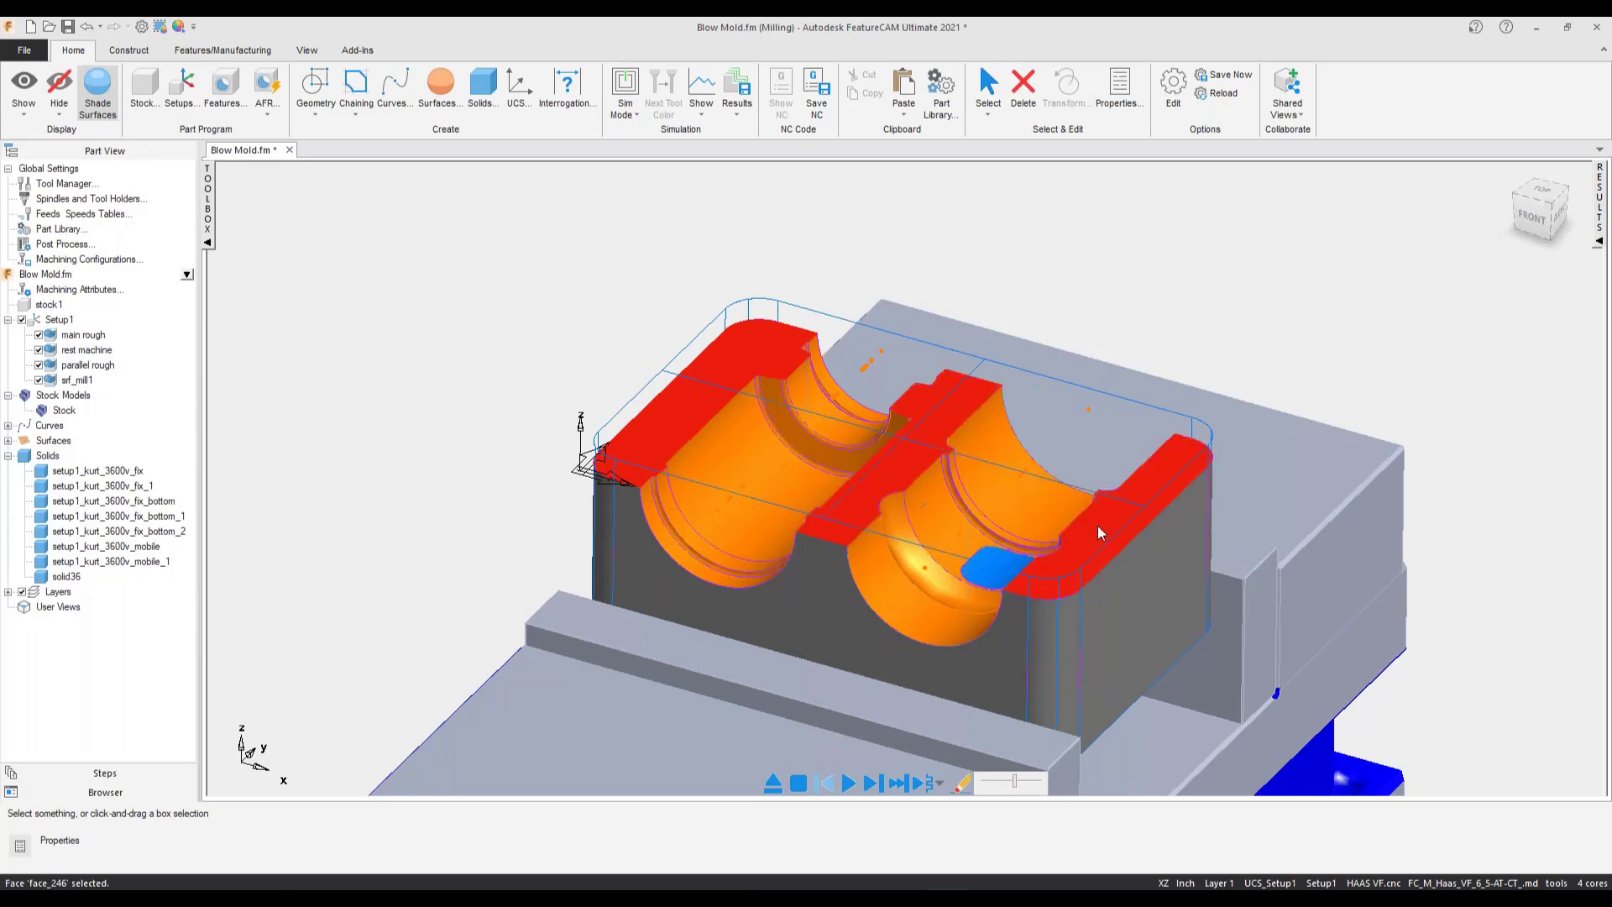
{"action": "left_click", "coordinate": [223, 84]}
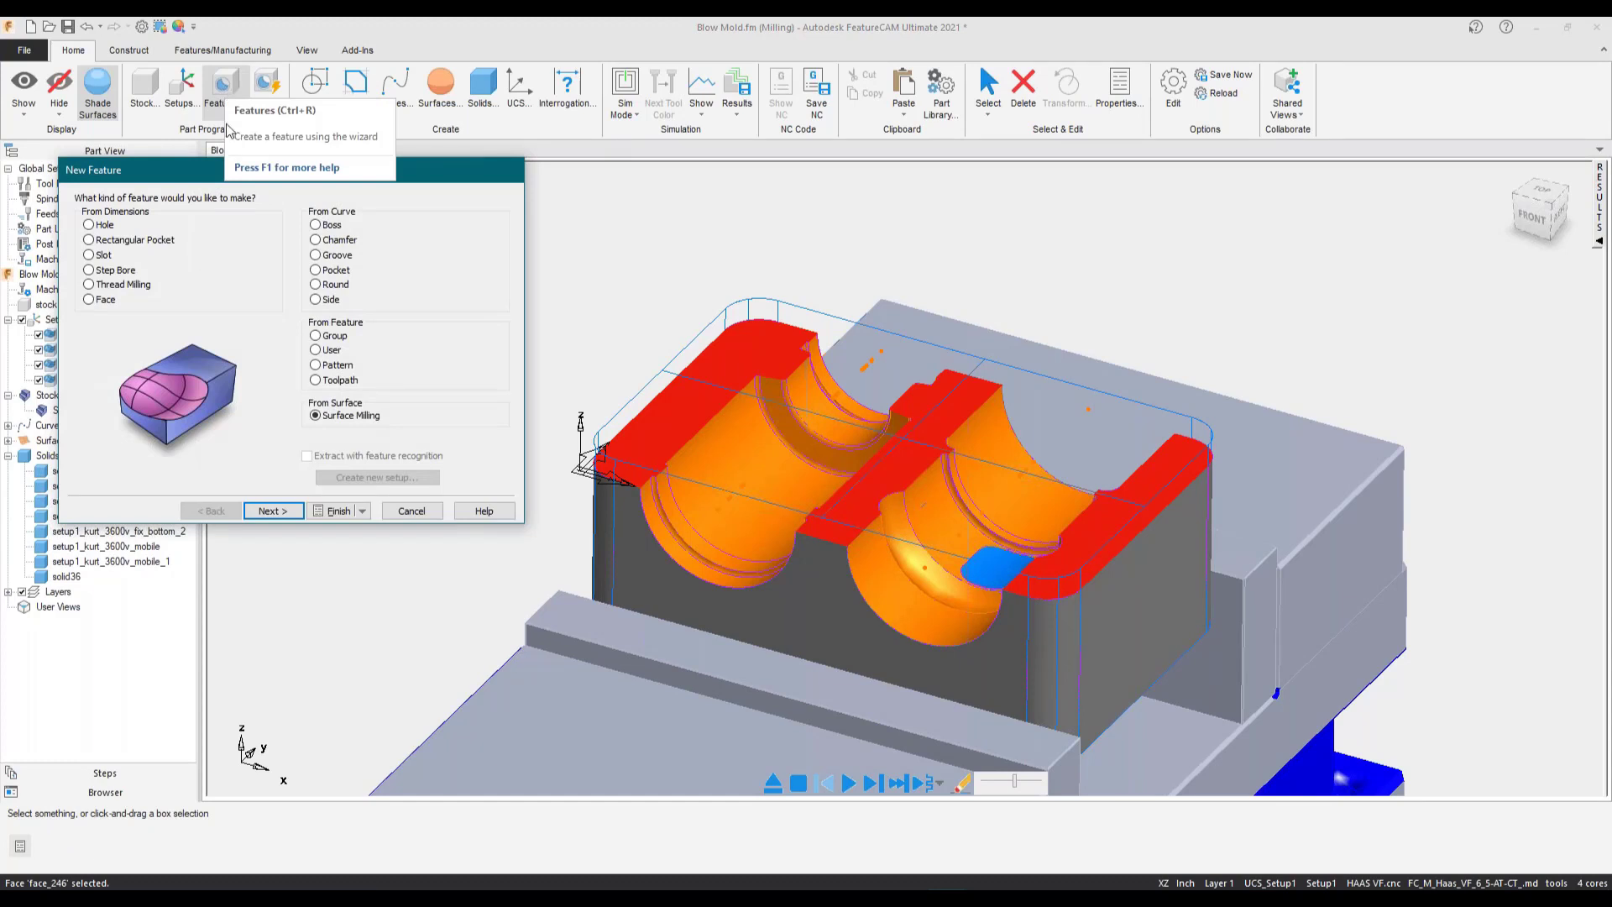
{"action": "left_click", "coordinate": [271, 511]}
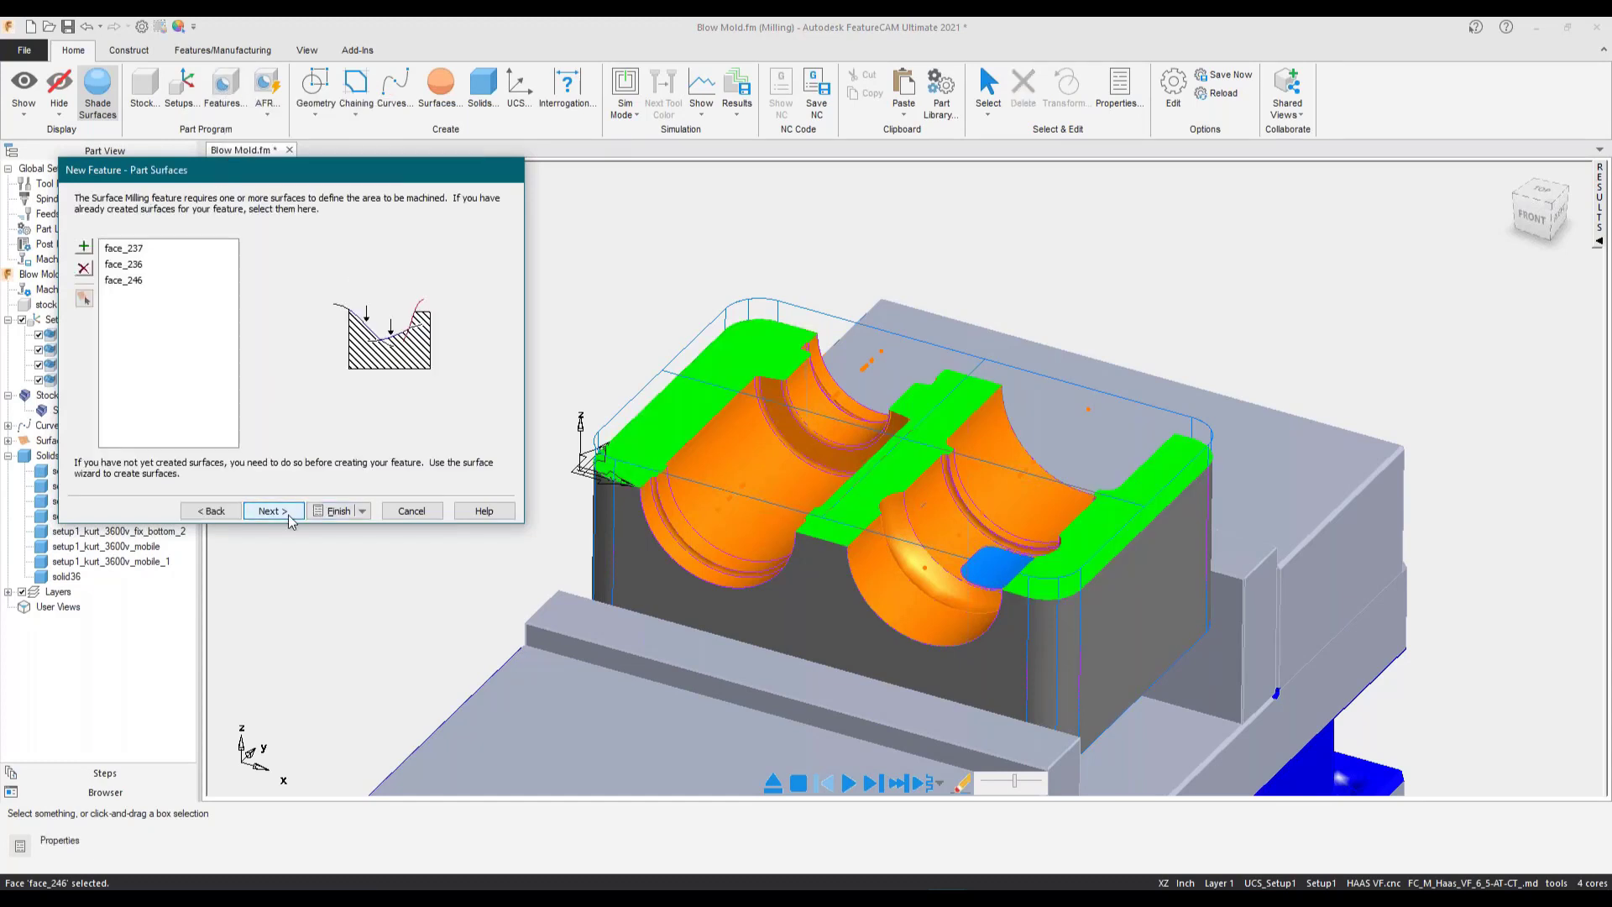
{"action": "left_click", "coordinate": [272, 511]}
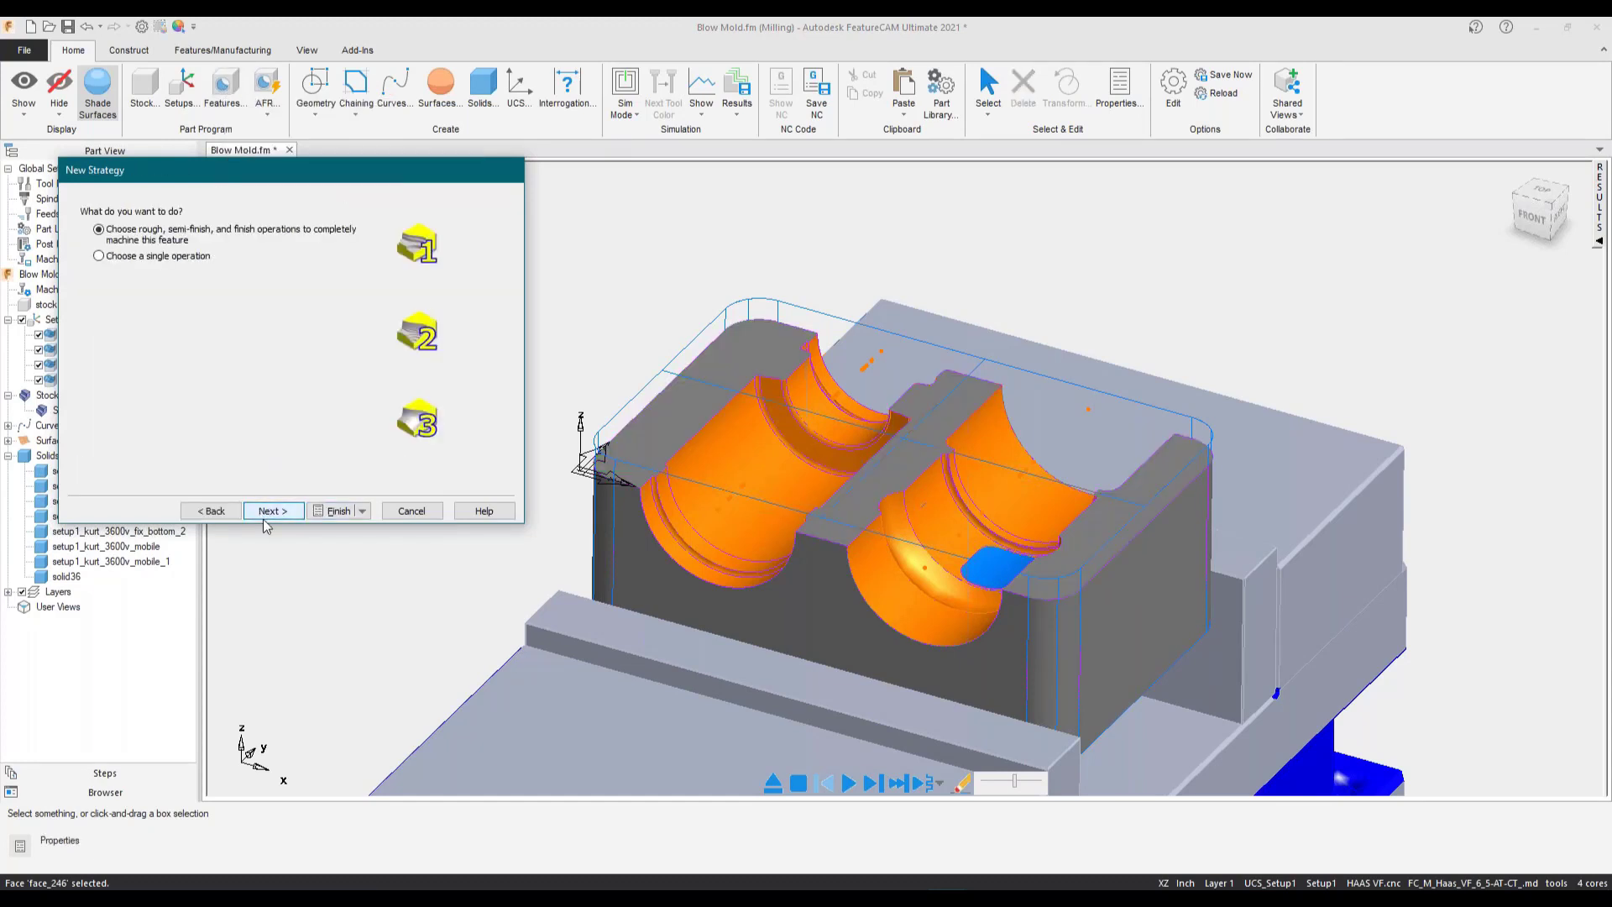
- Create the feature as a single 2d Spiral finishing operation, keeping Spiral in, Automatic edges and stock dimensions with 100% overcut
{"action": "left_click", "coordinate": [118, 257]}
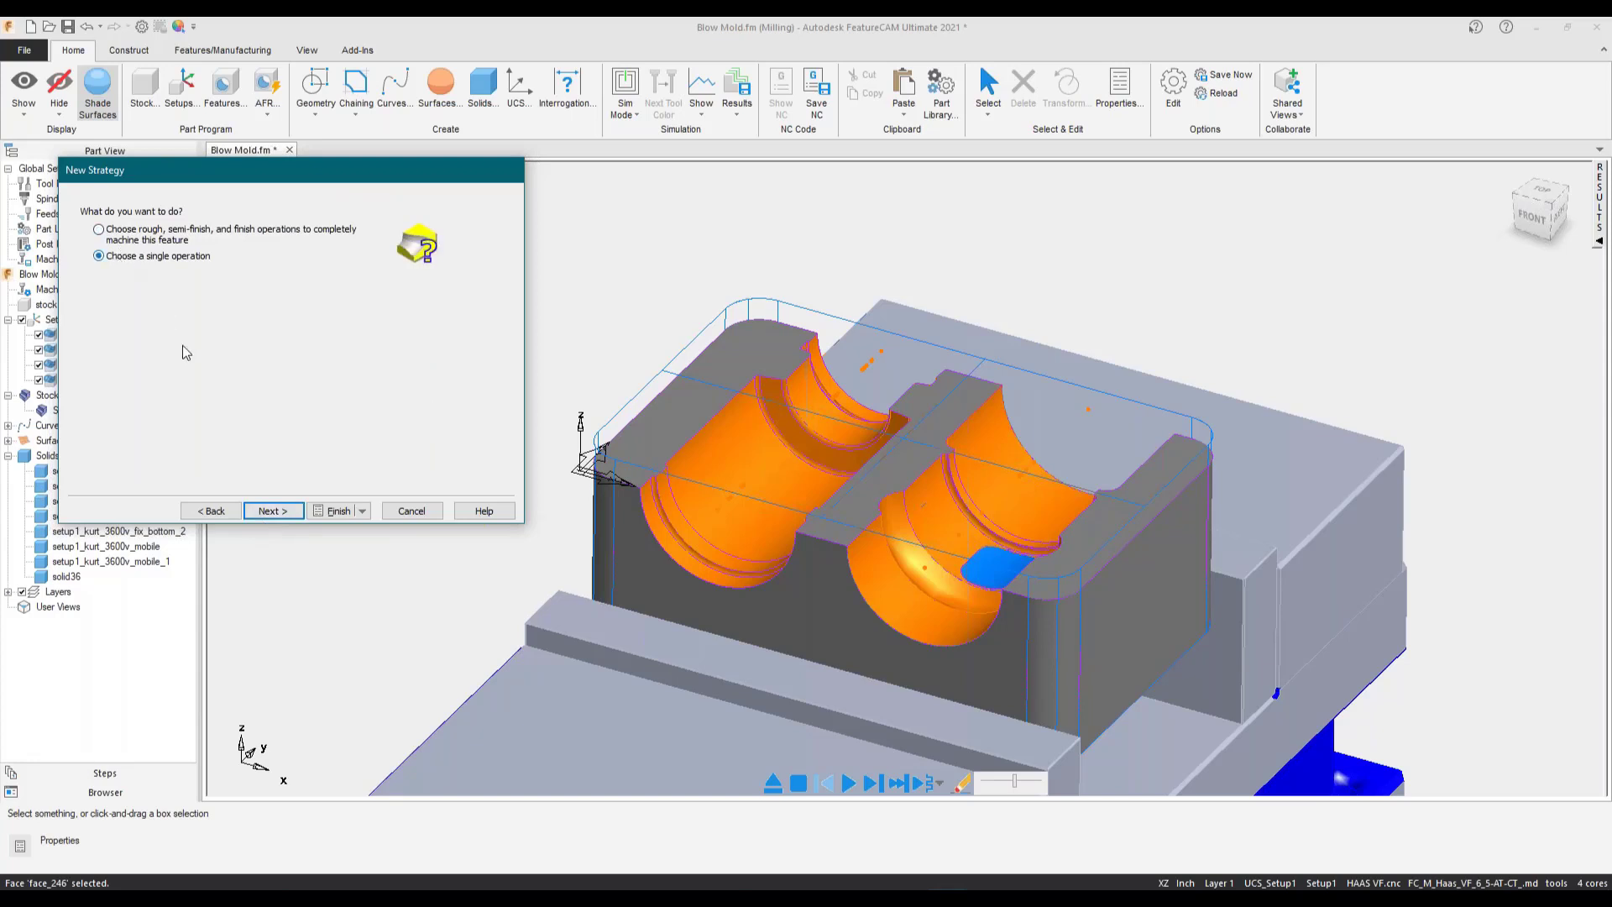
{"action": "left_click", "coordinate": [271, 512]}
{"action": "left_click", "coordinate": [104, 282]}
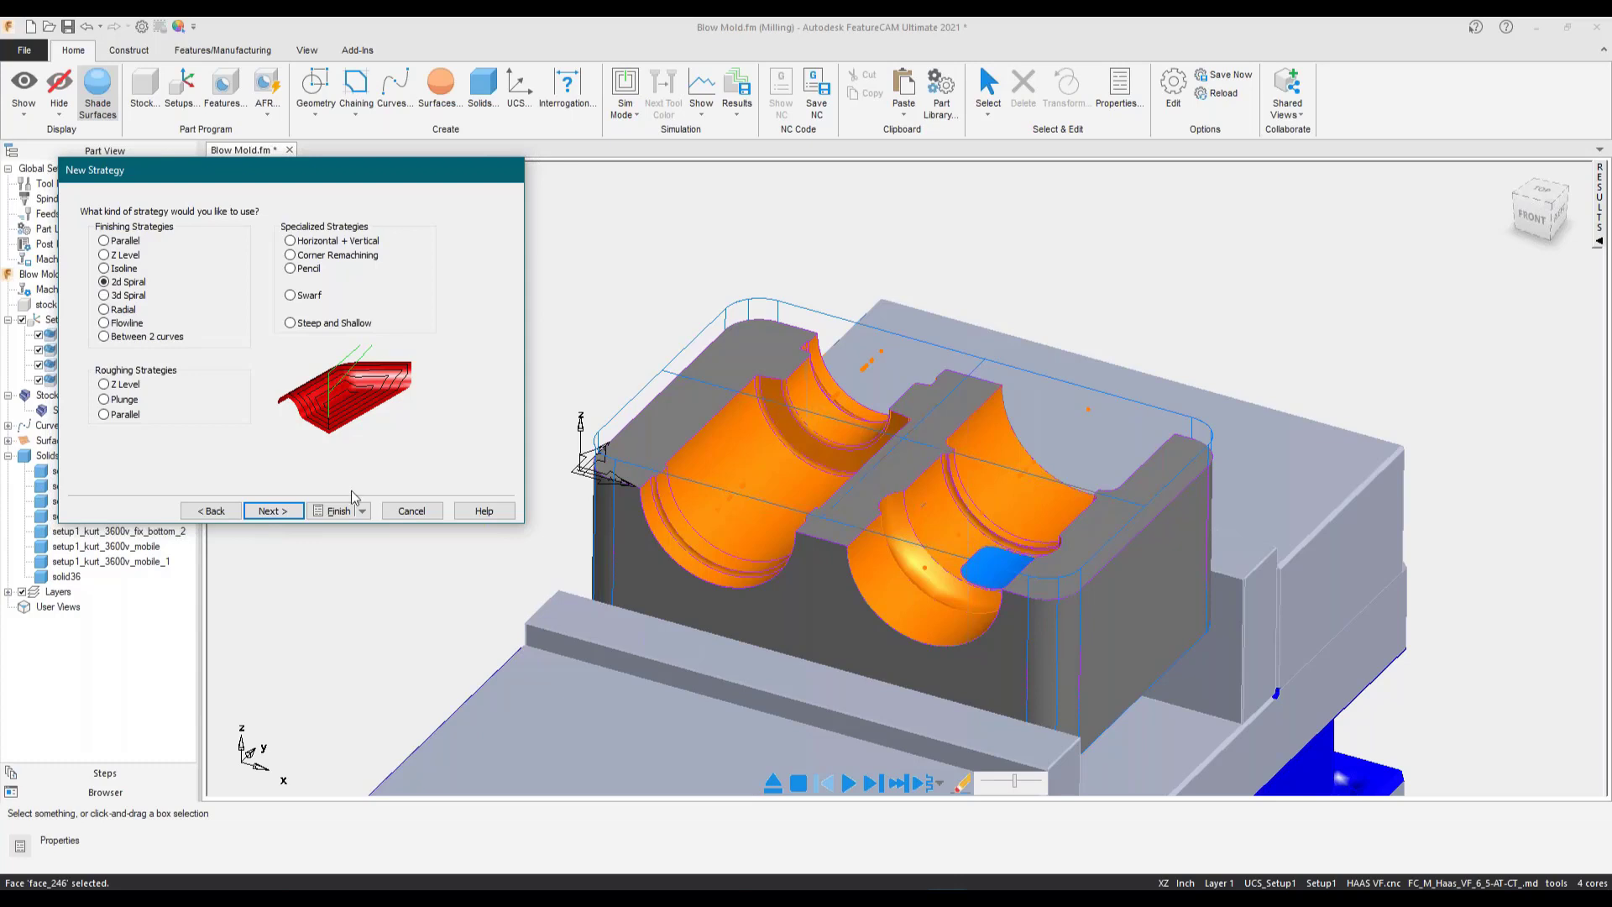
{"action": "left_click", "coordinate": [272, 512]}
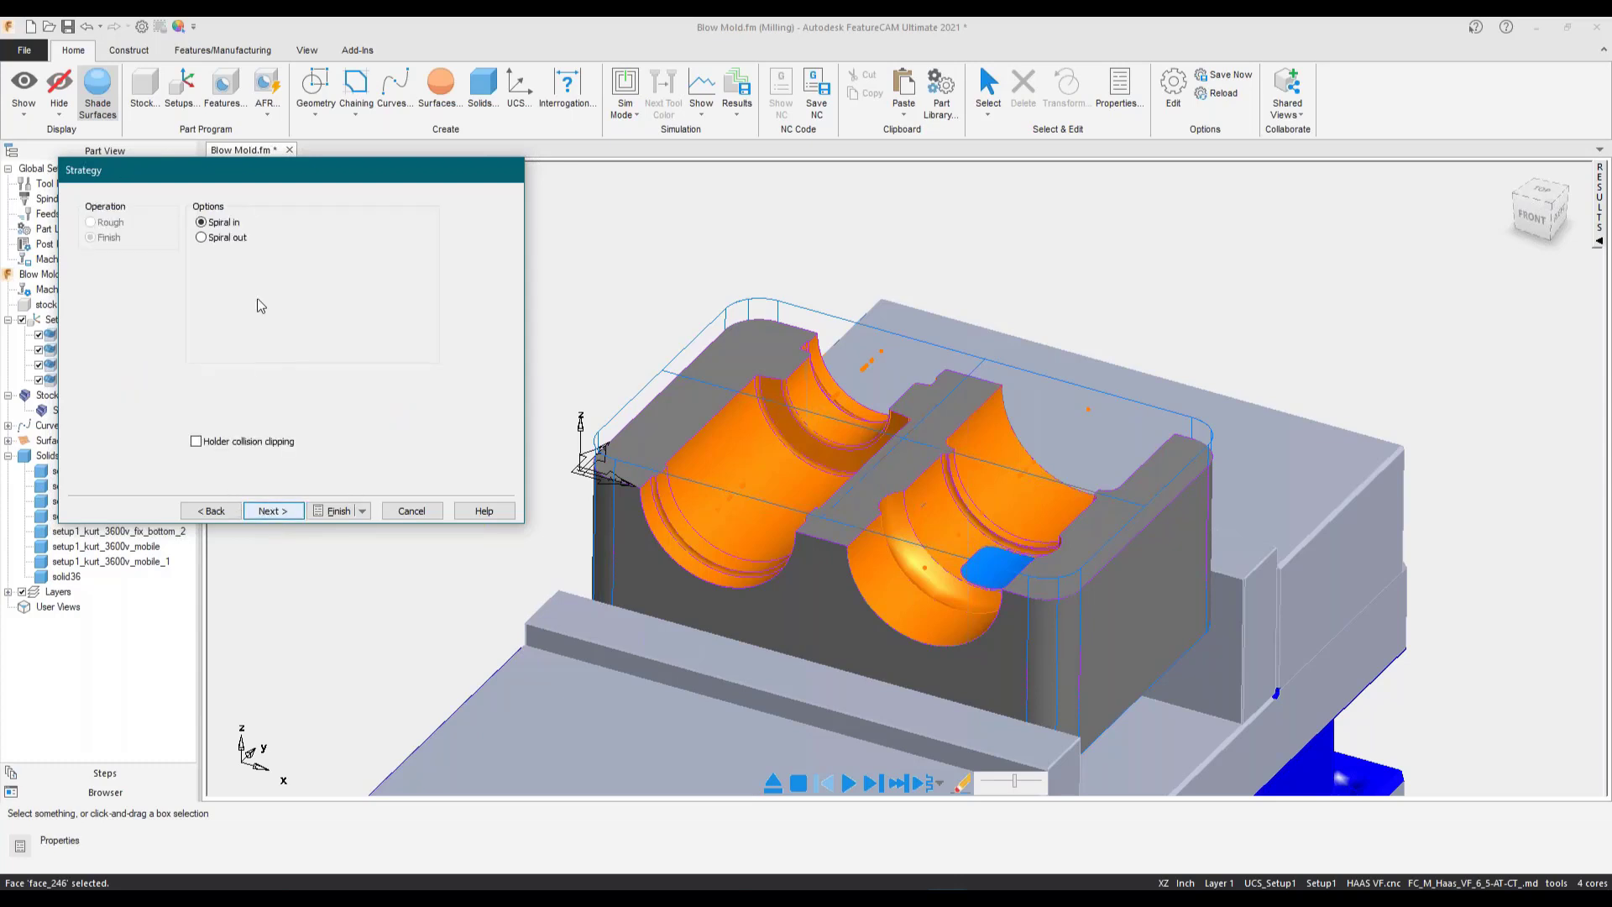
{"action": "left_click", "coordinate": [282, 512]}
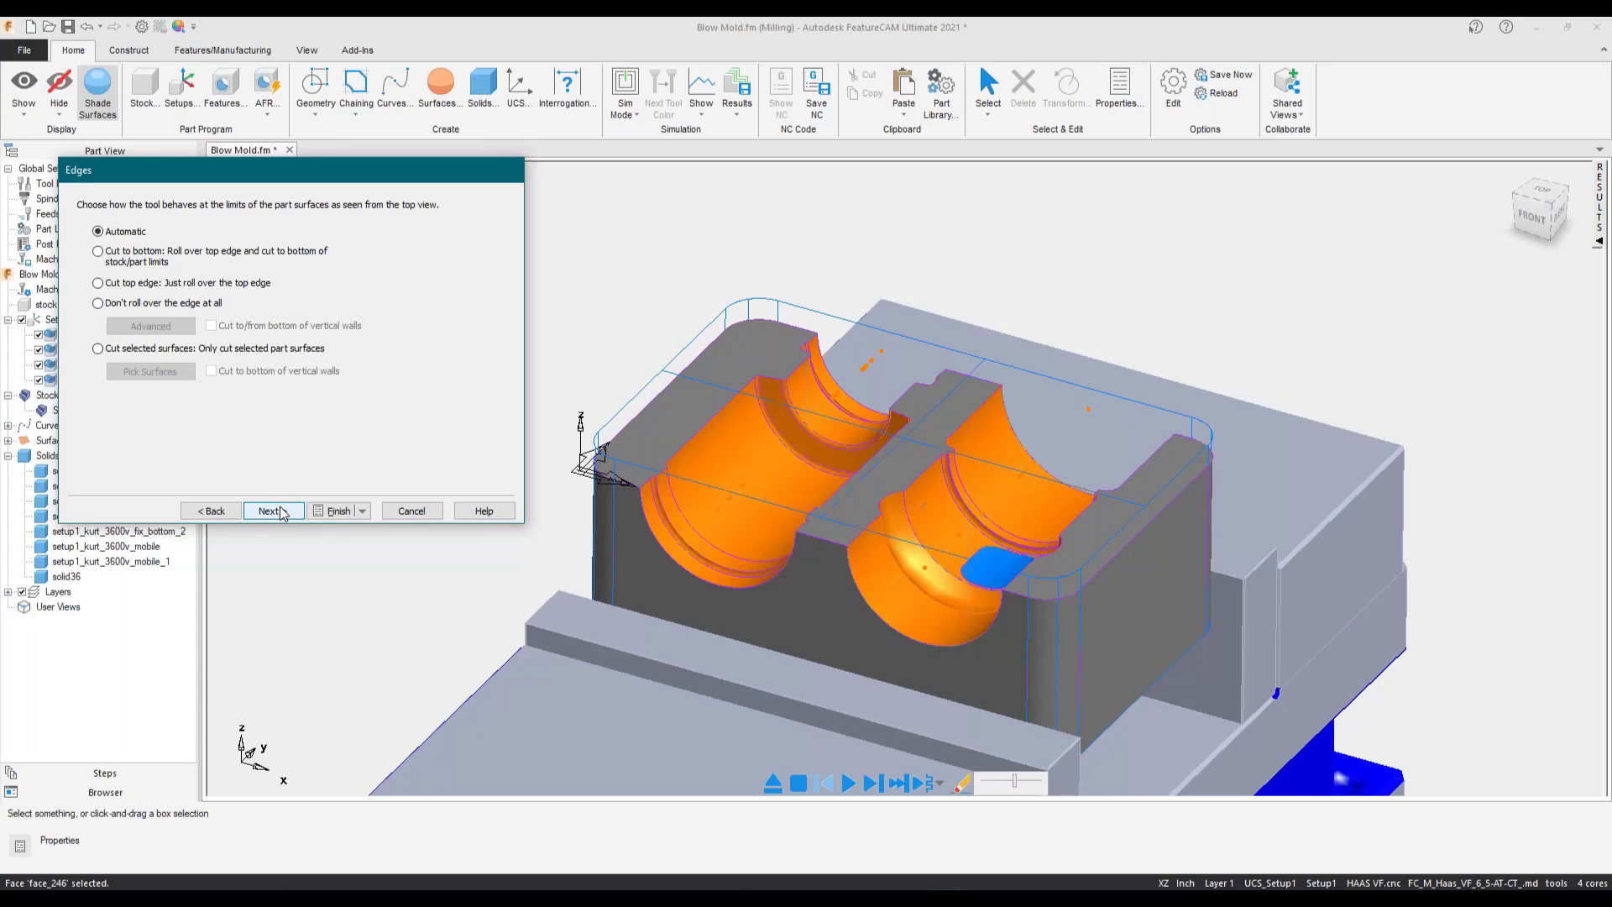
{"action": "left_click", "coordinate": [275, 514]}
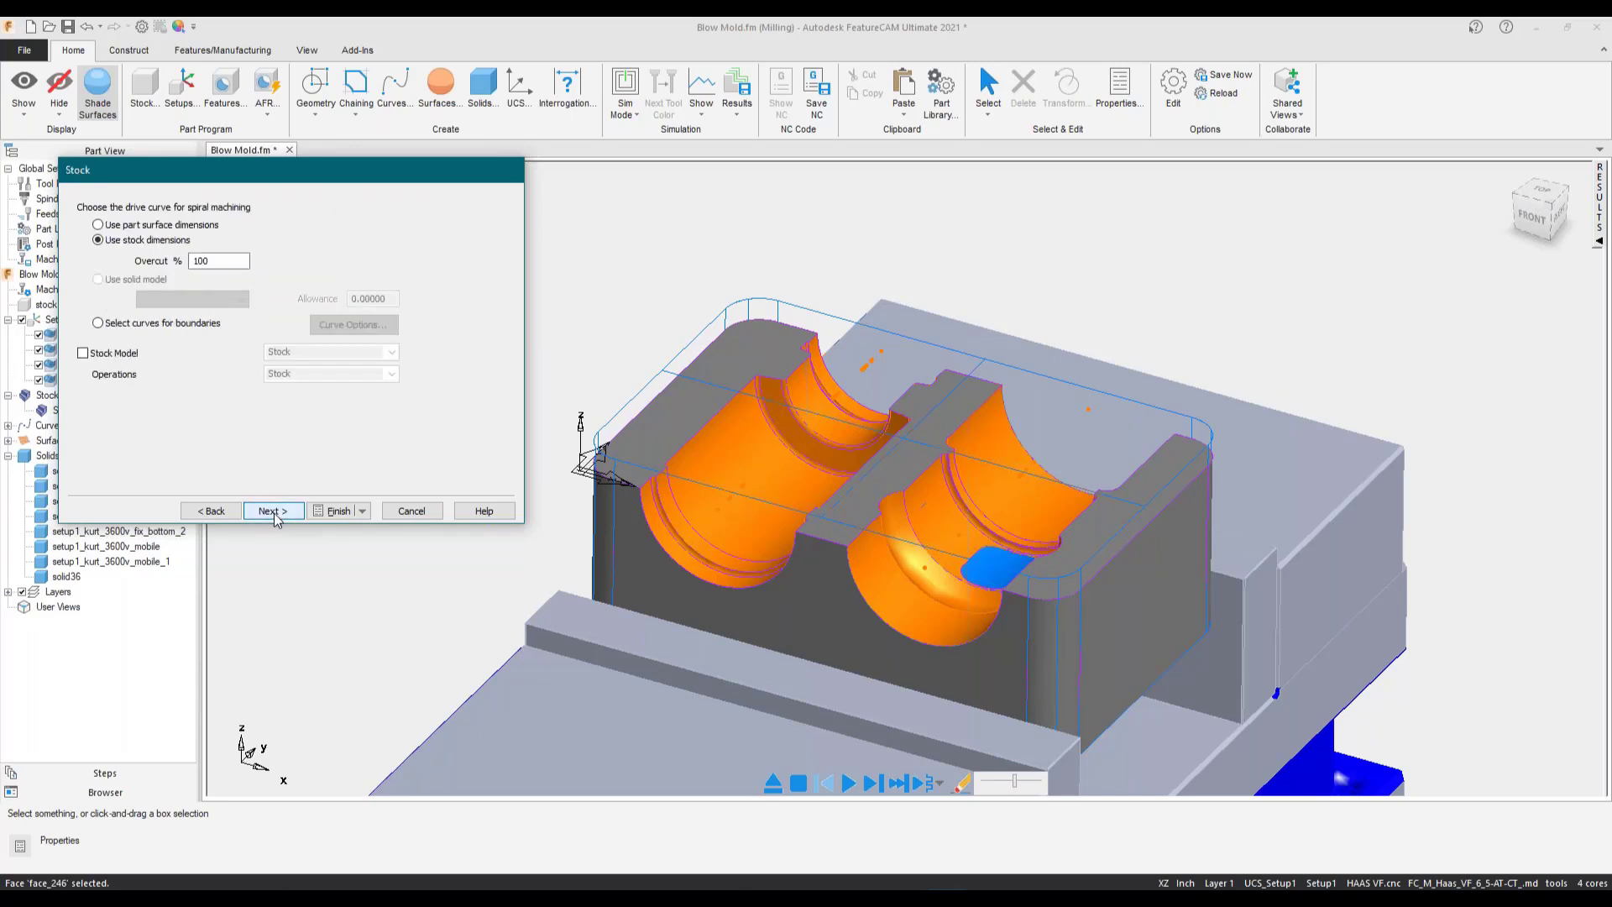
{"action": "left_click", "coordinate": [336, 512]}
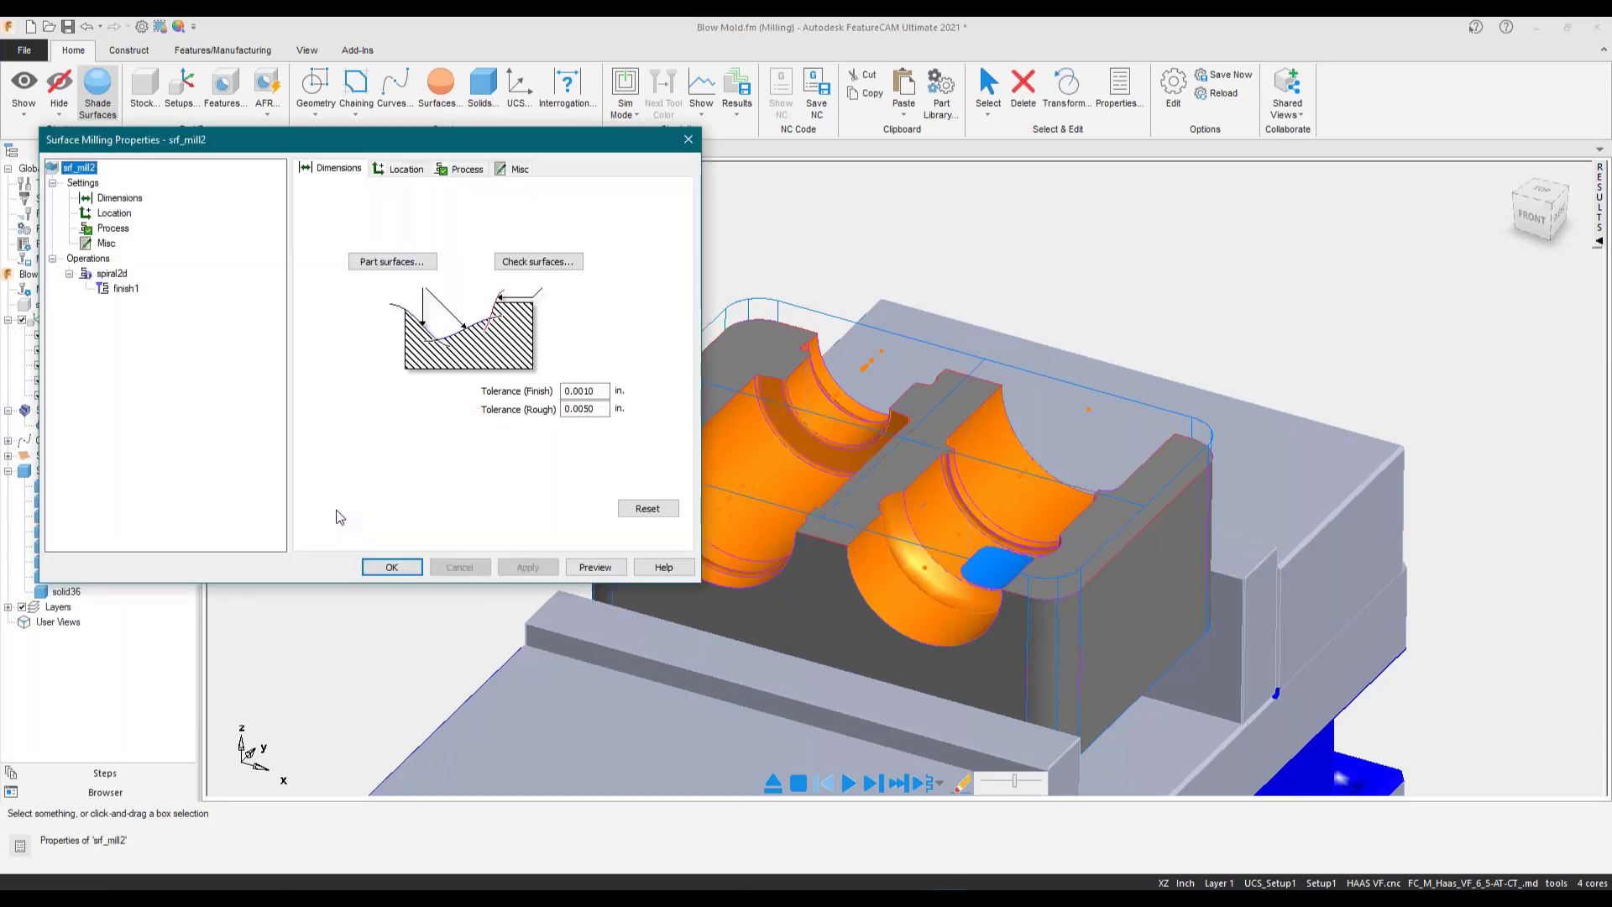
- Assign the endmill0500:high flat end mill to the finish1 operation of srf_mill2
{"action": "left_click", "coordinate": [126, 289]}
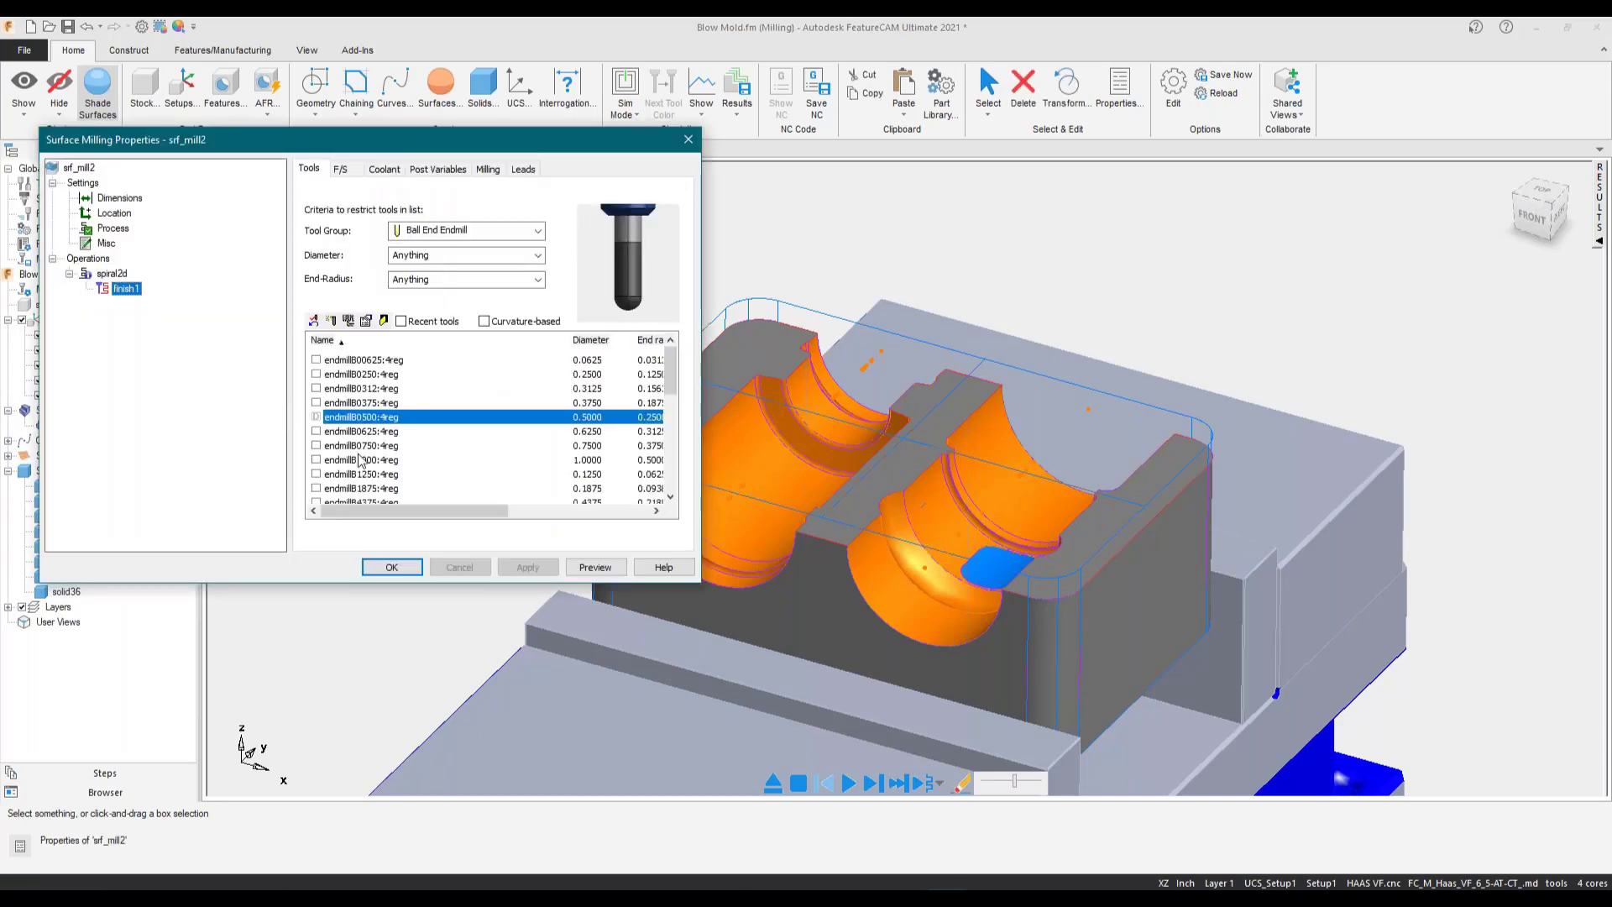
{"action": "left_click", "coordinate": [433, 230]}
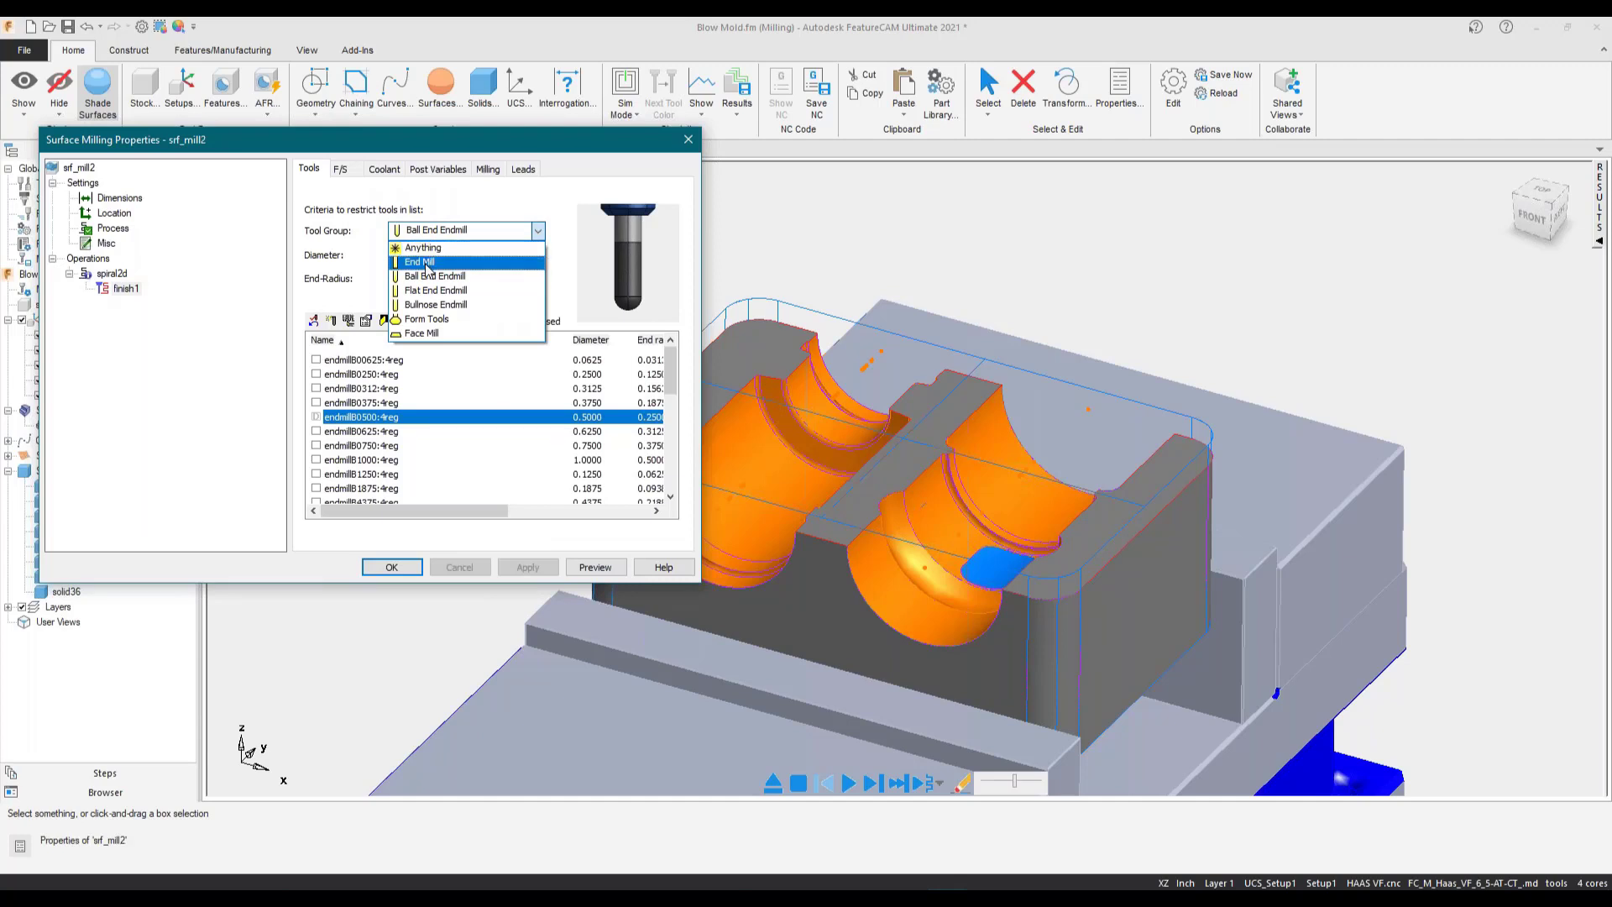
{"action": "left_click", "coordinate": [428, 263]}
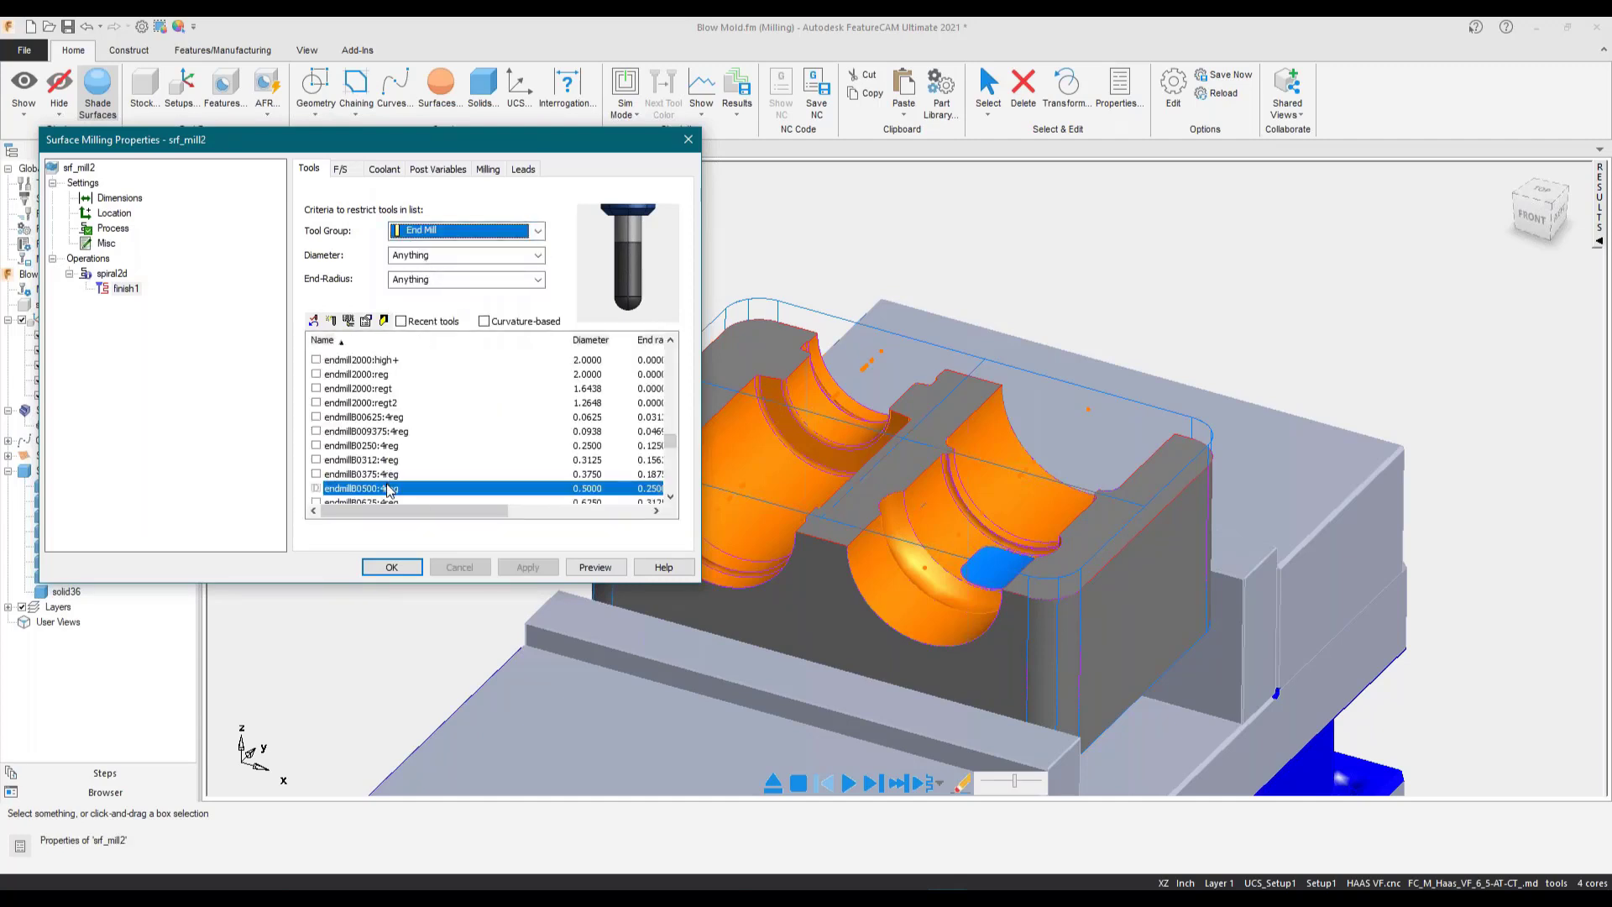
{"action": "left_click", "coordinate": [317, 489]}
{"action": "left_click", "coordinate": [526, 567]}
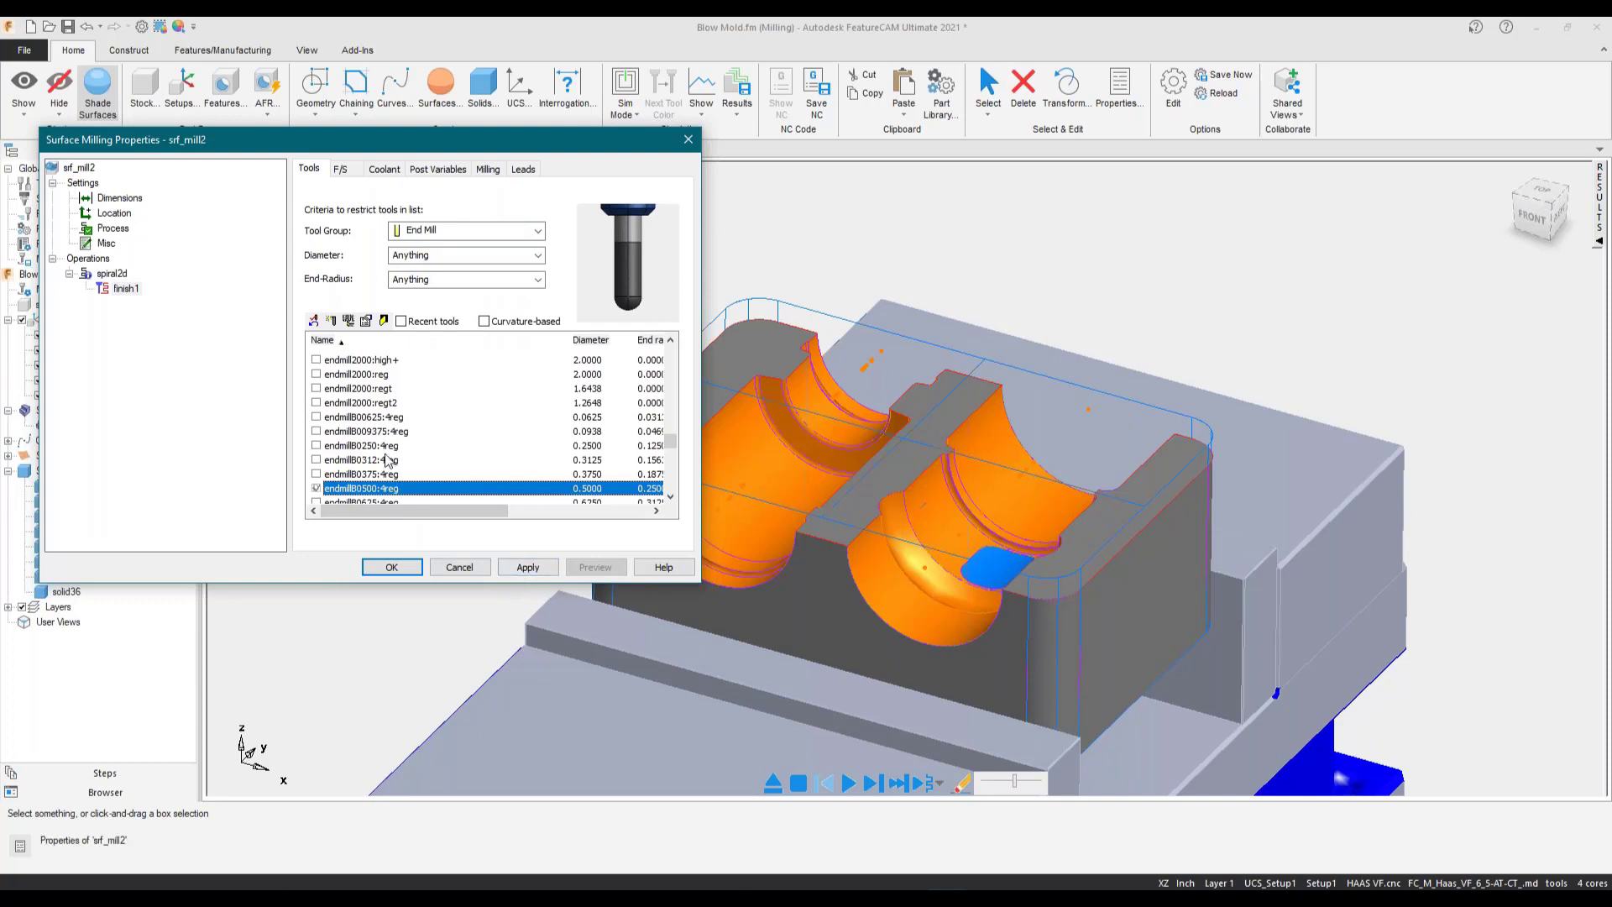
{"action": "scroll", "coordinate": [400, 386], "scroll_direction": "up", "scroll_amount": 8}
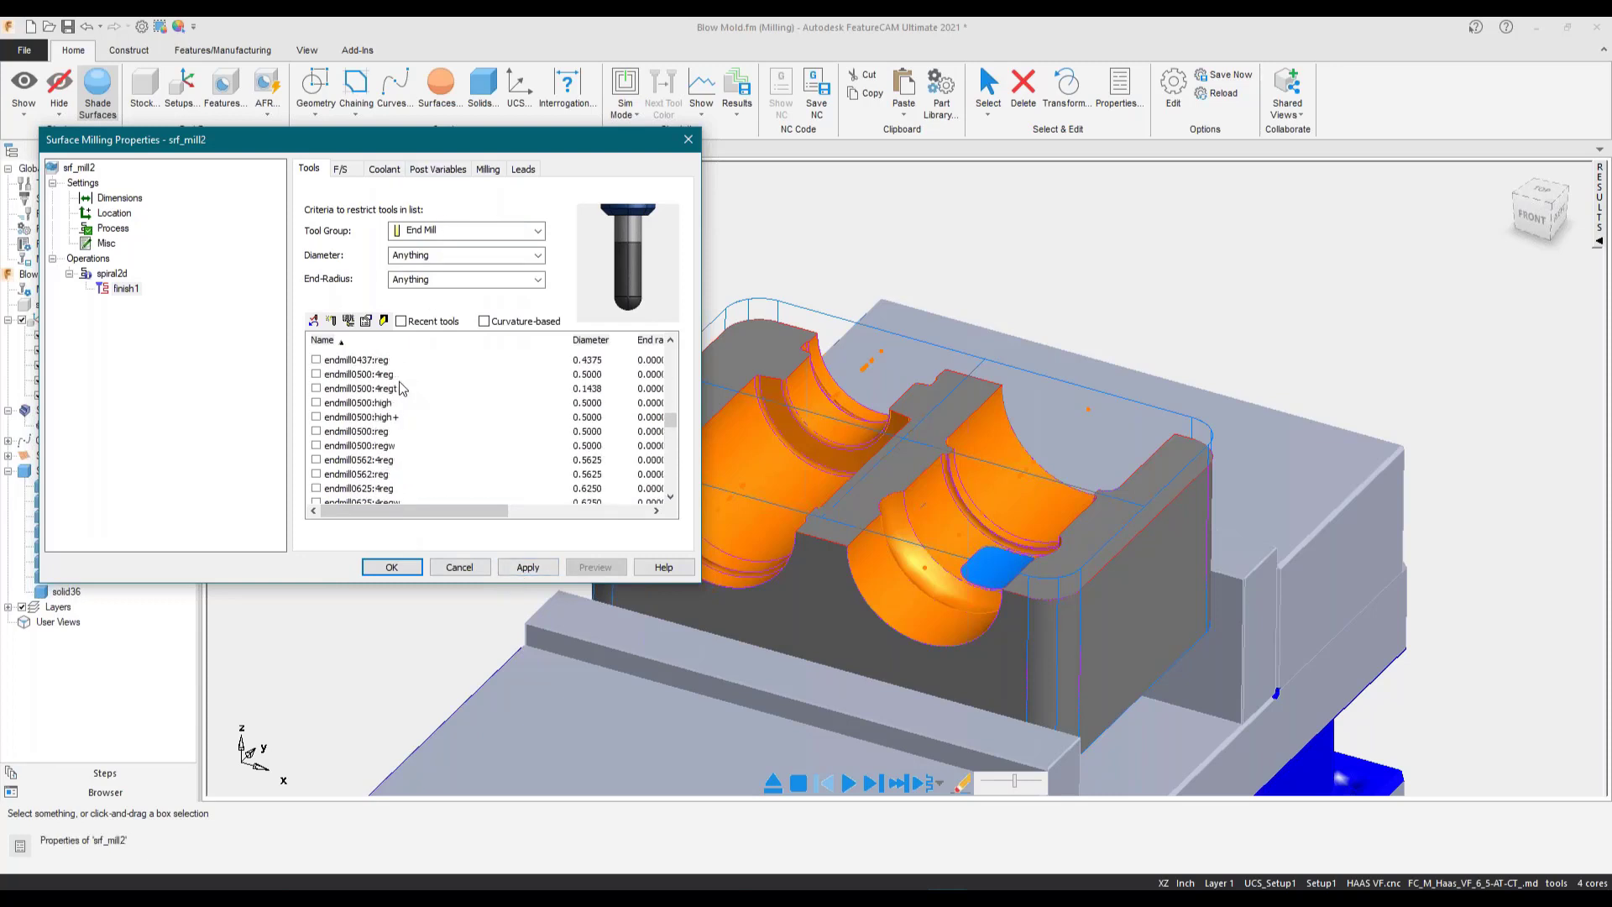
{"action": "left_click", "coordinate": [316, 403]}
{"action": "left_click", "coordinate": [523, 567]}
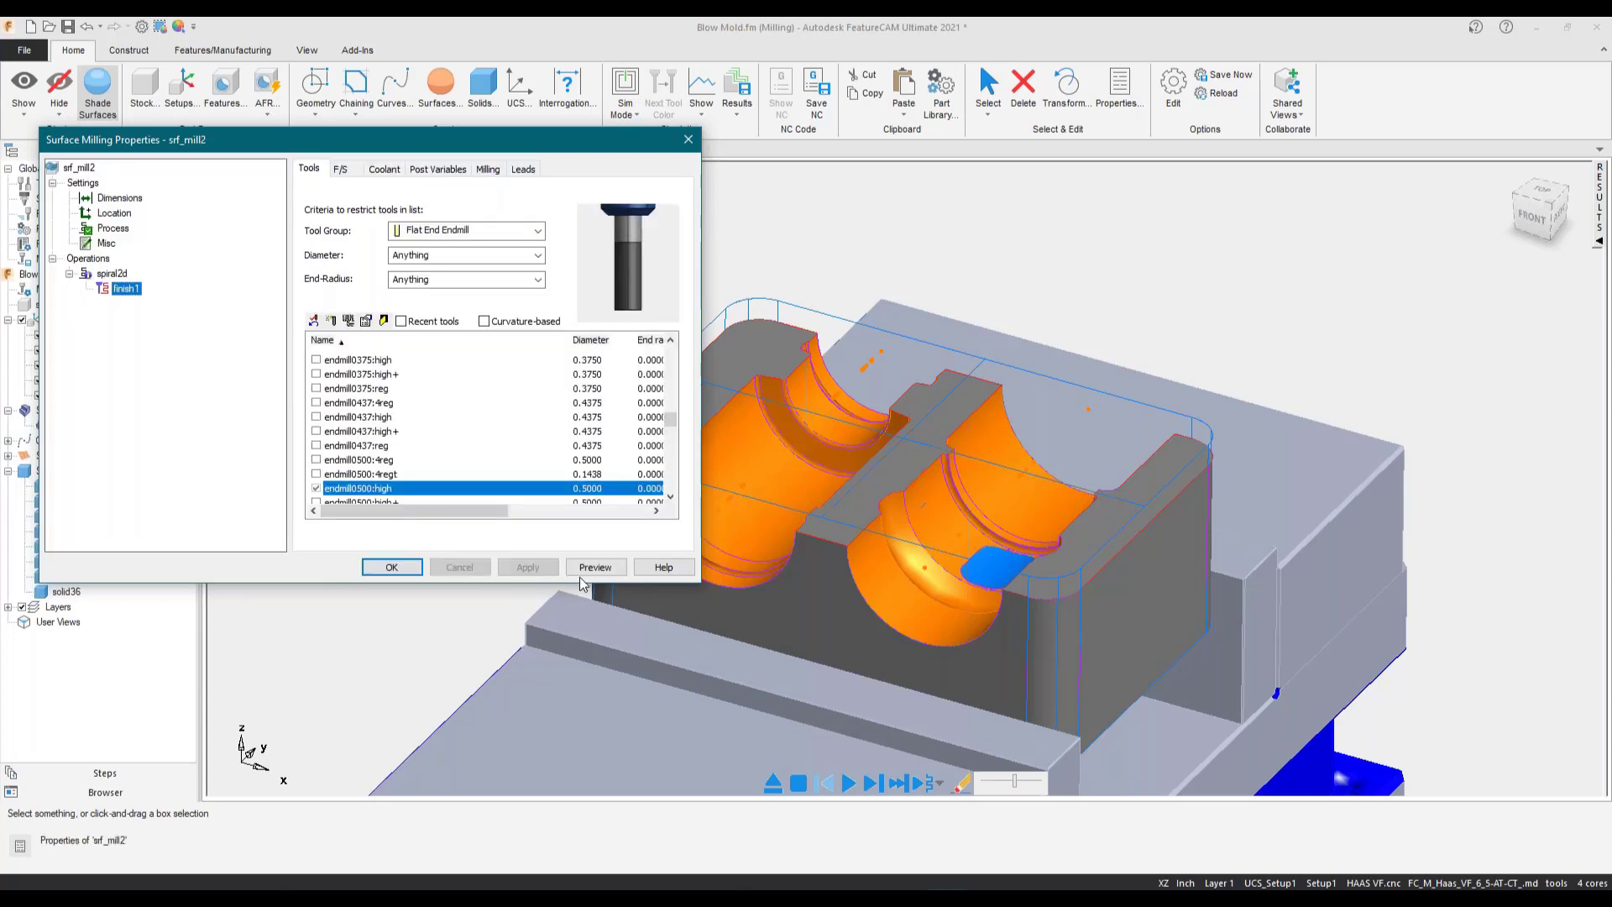
- Accept the srf_mill2 properties and simulate the 2D spiral toolpath over the flat top faces
{"action": "left_click", "coordinate": [391, 567]}
{"action": "left_click", "coordinate": [848, 782]}
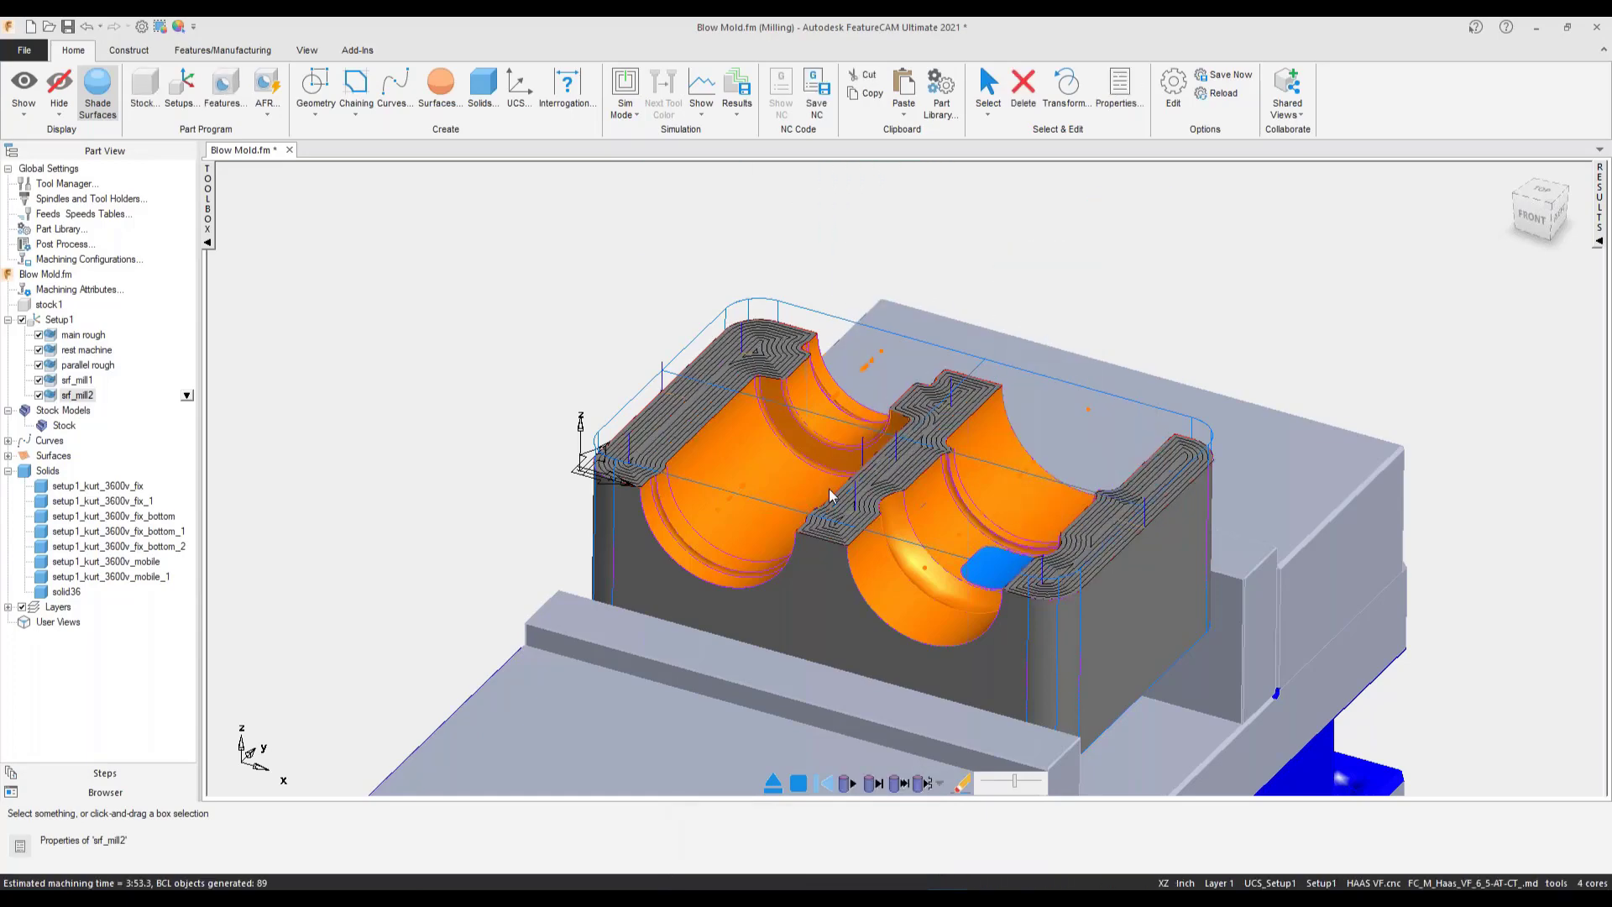
{"action": "middle_click_drag", "start_coordinate": [909, 537], "coordinate": [922, 548]}
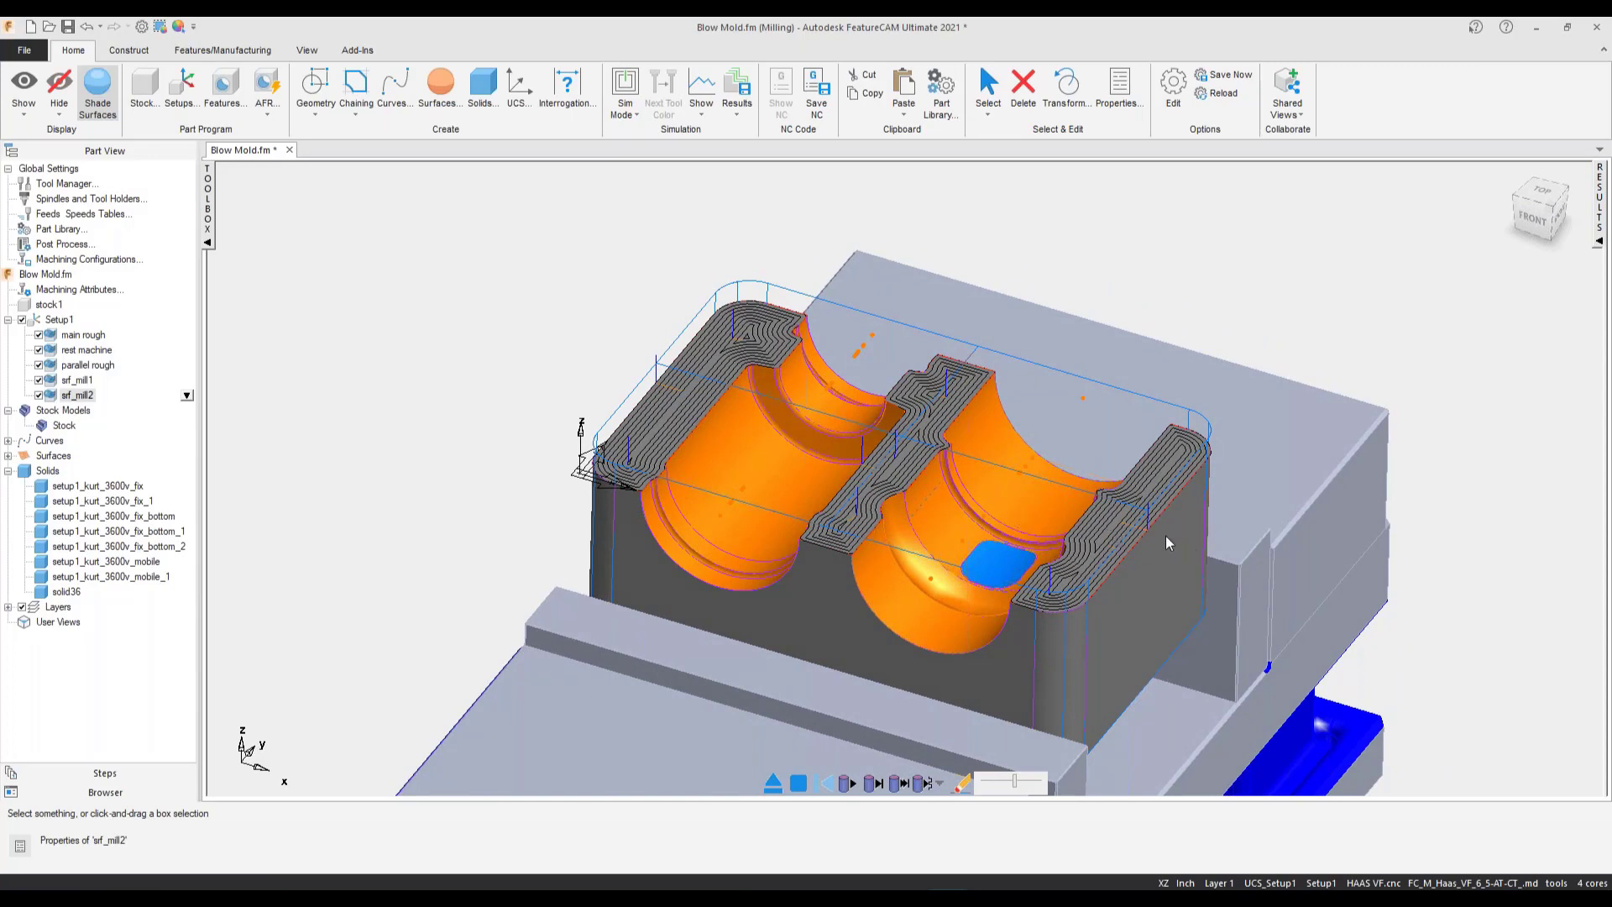
- Set the edge behavior of the spiral2d operation to Cut top edge and simulate the updated toolpath
{"action": "left_click", "coordinate": [774, 784]}
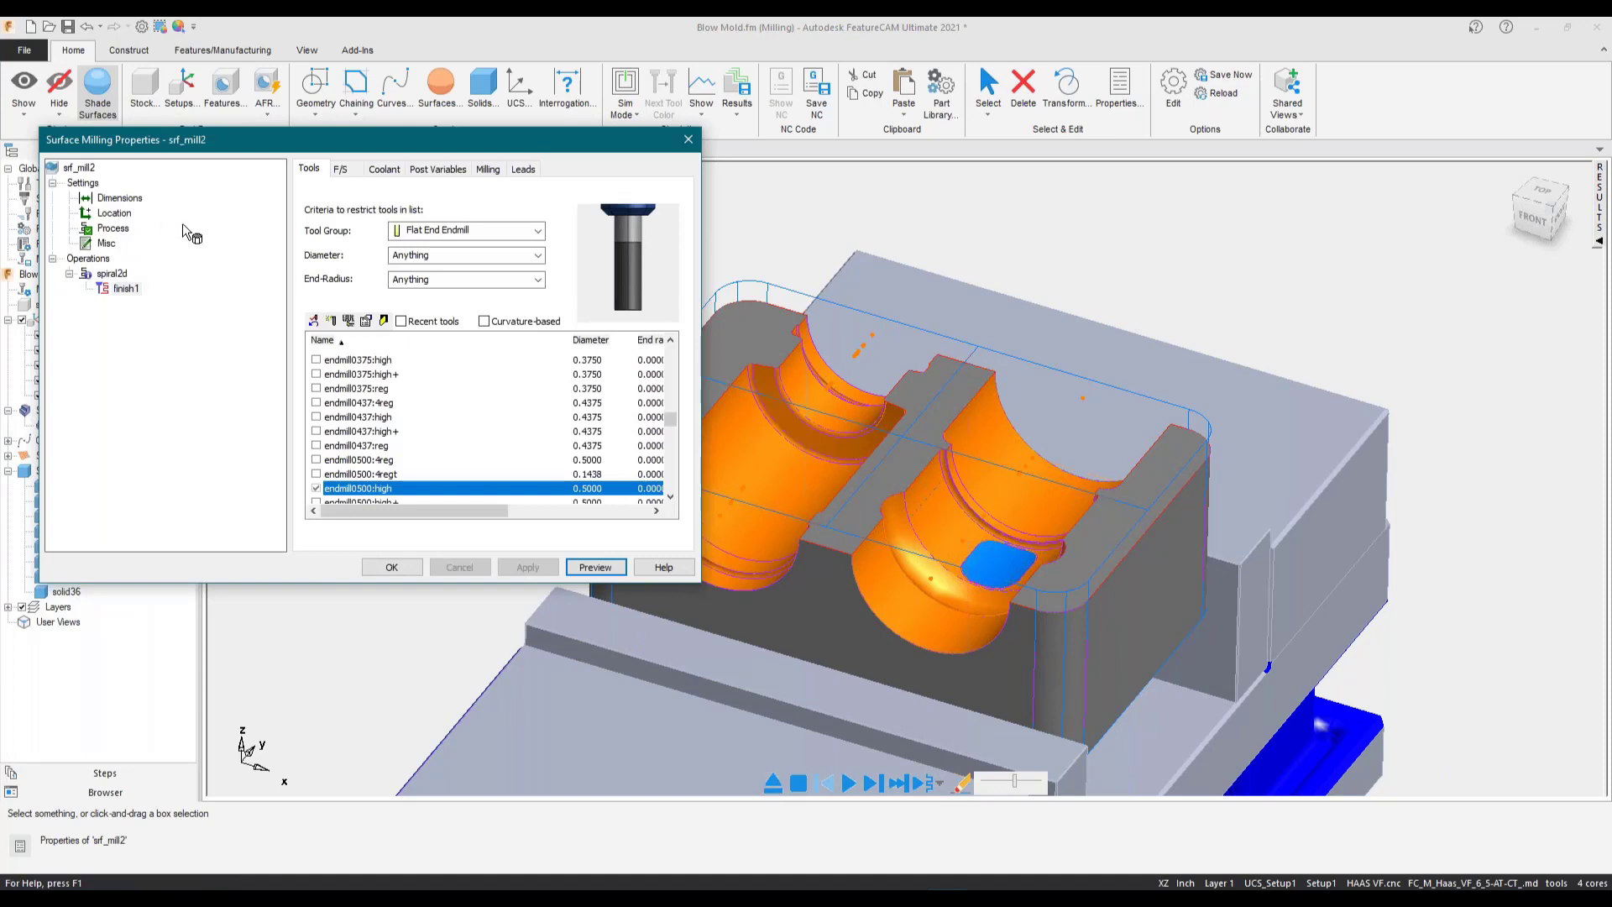
{"action": "left_click", "coordinate": [112, 273]}
{"action": "left_click", "coordinate": [356, 170]}
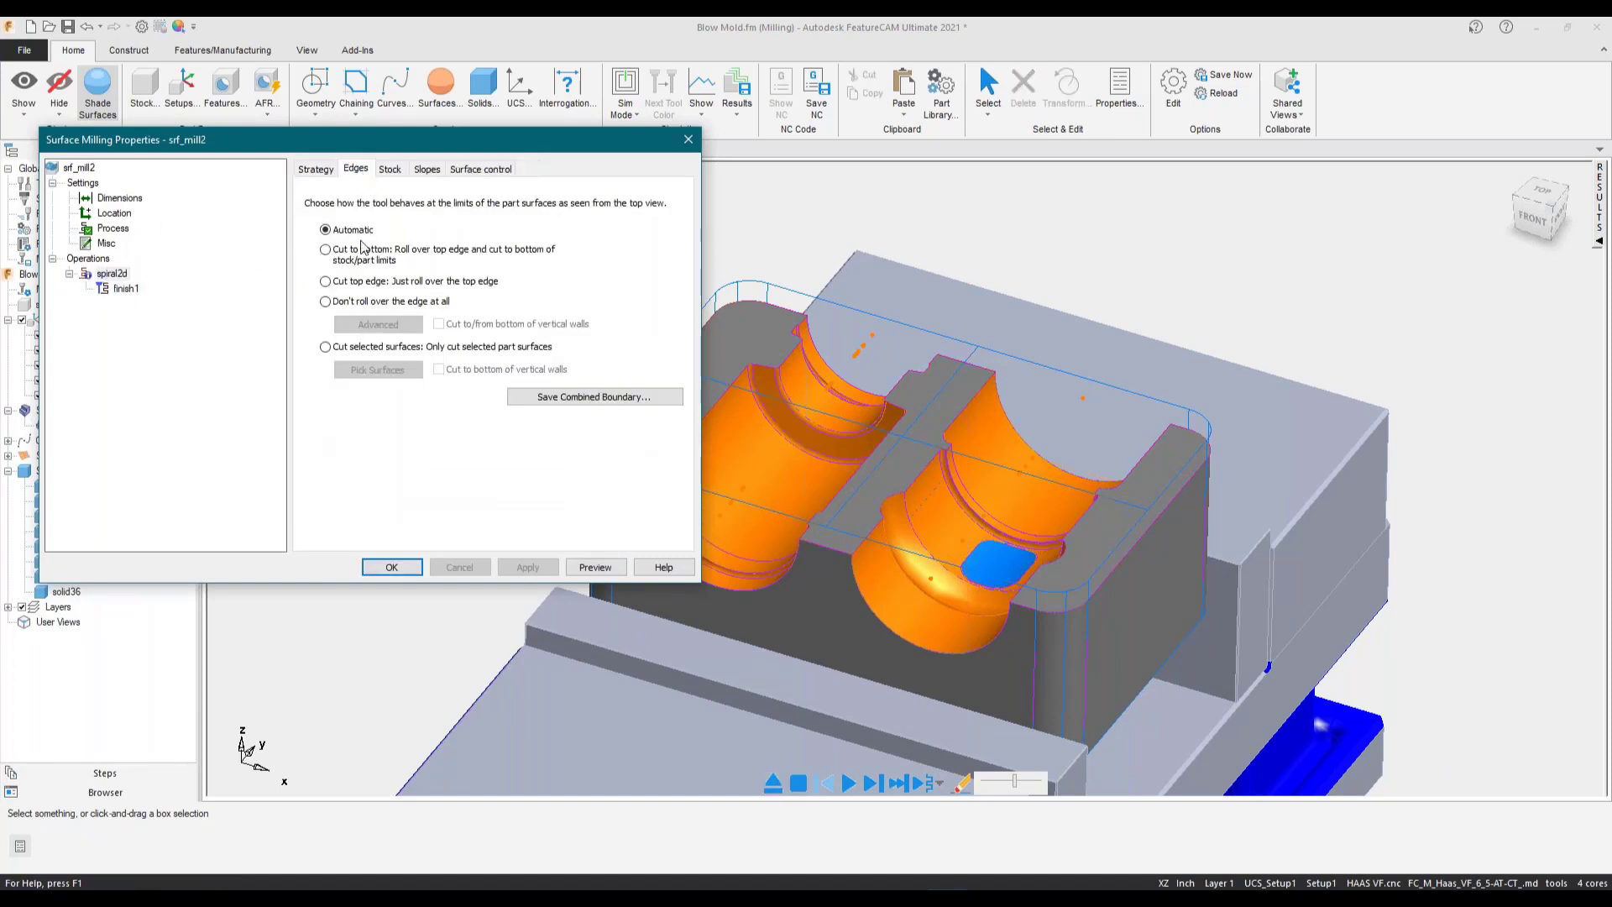
{"action": "left_click", "coordinate": [337, 286]}
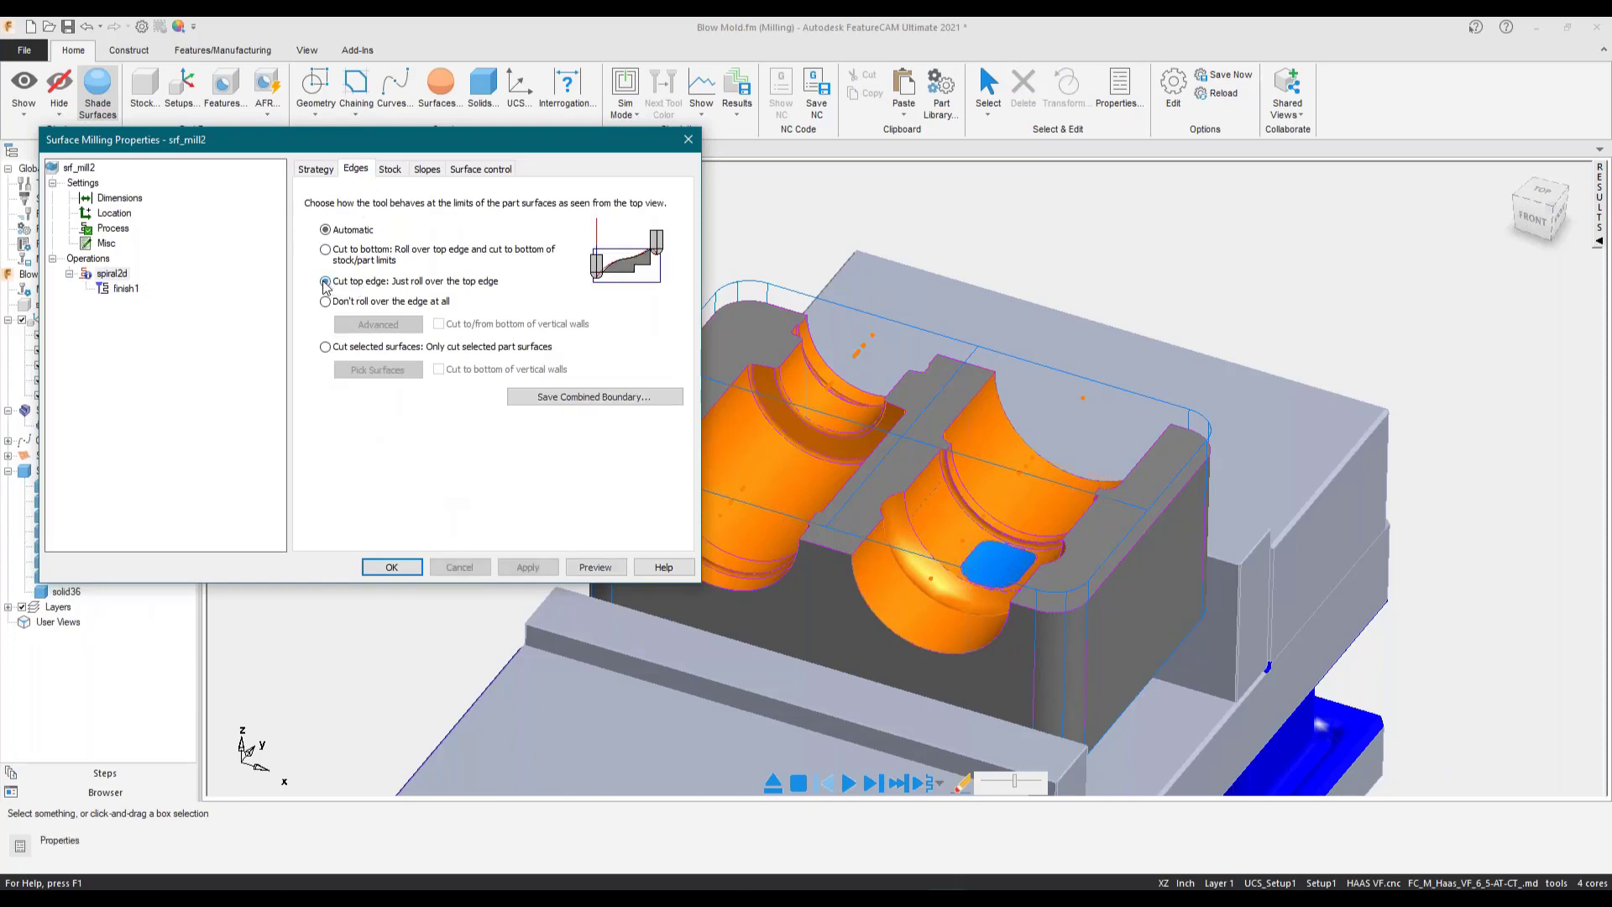
{"action": "left_click", "coordinate": [527, 568]}
{"action": "key", "text": "Return"}
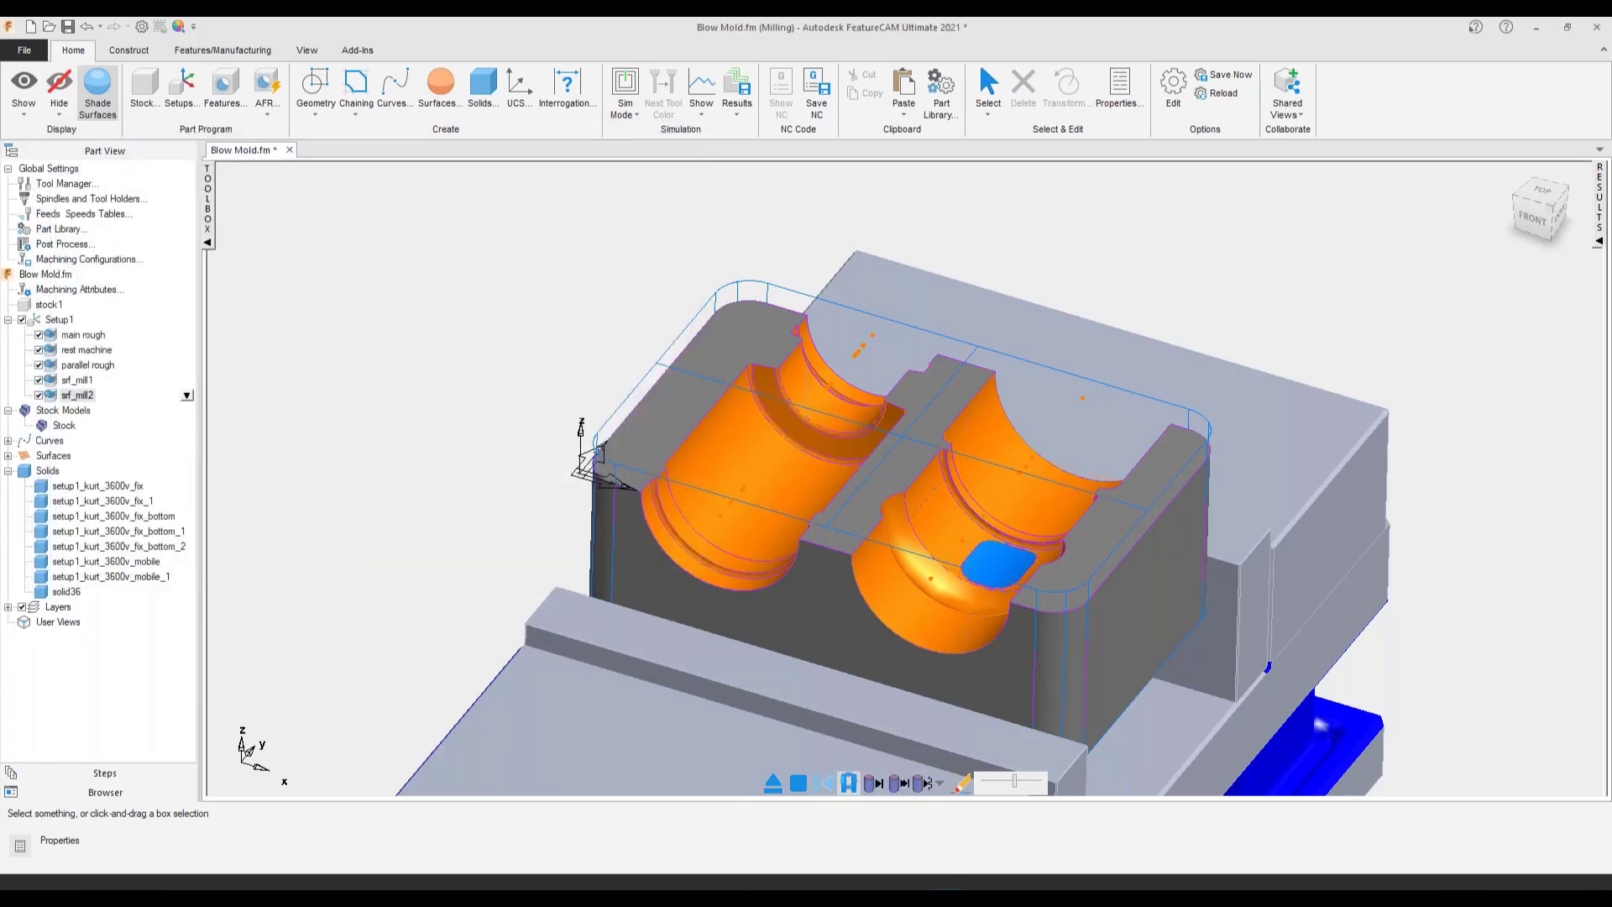
{"action": "left_click", "coordinate": [848, 782]}
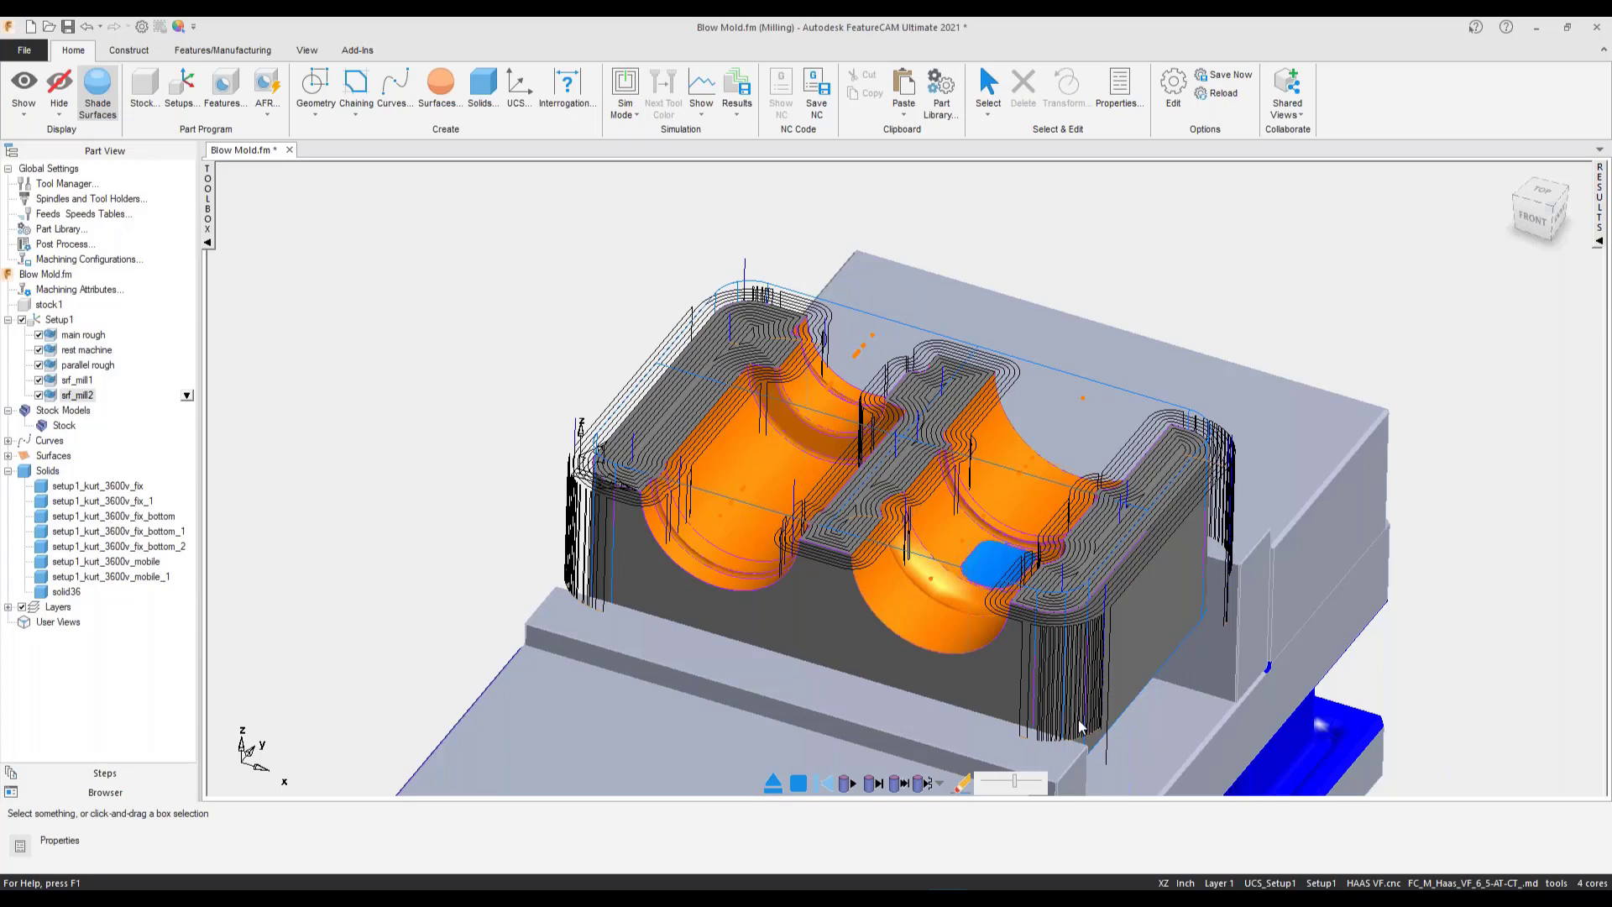
- Set the leave allowance to 0.05 and the leave axial allowance to 0 for the finish1 operation of srf_mill2
{"action": "left_click", "coordinate": [774, 789]}
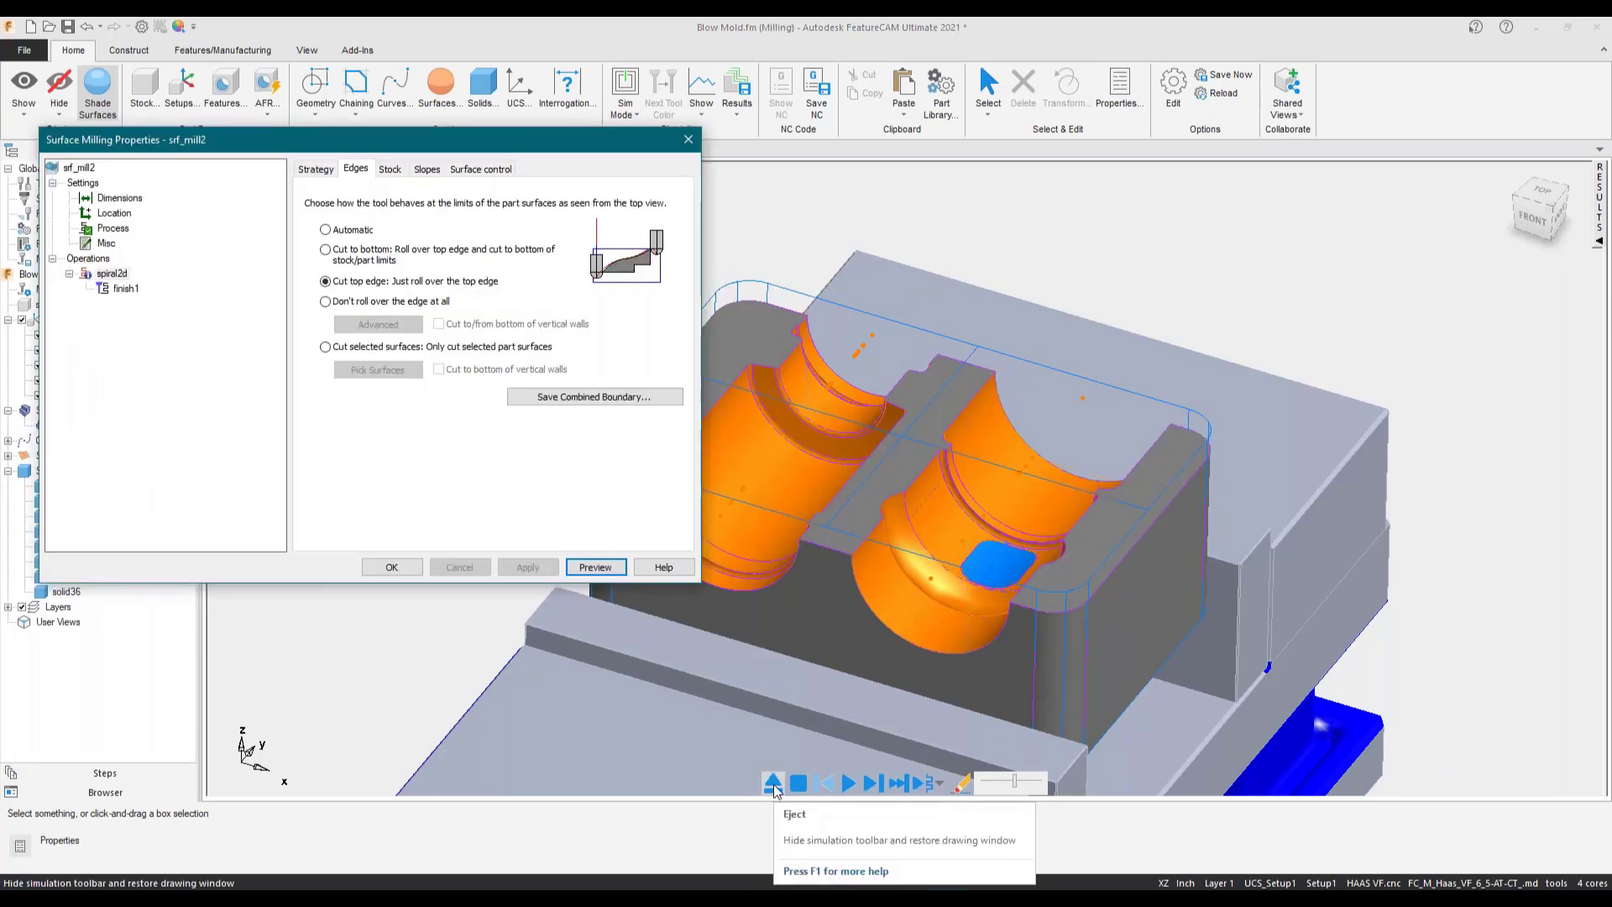
{"action": "left_click", "coordinate": [124, 289]}
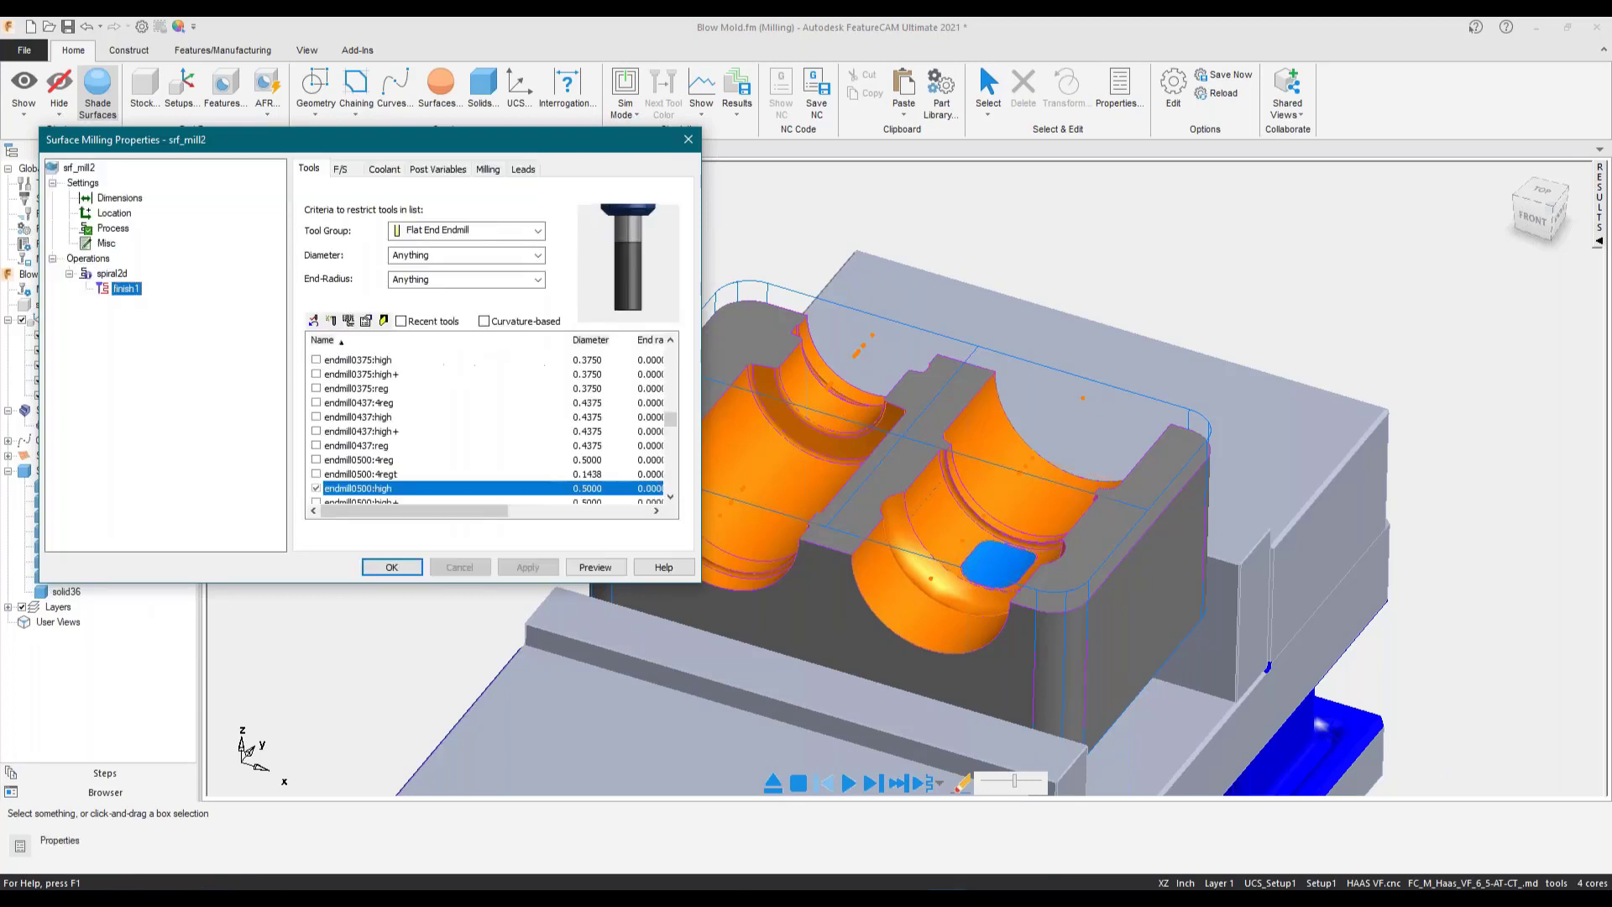
{"action": "left_click", "coordinate": [488, 171]}
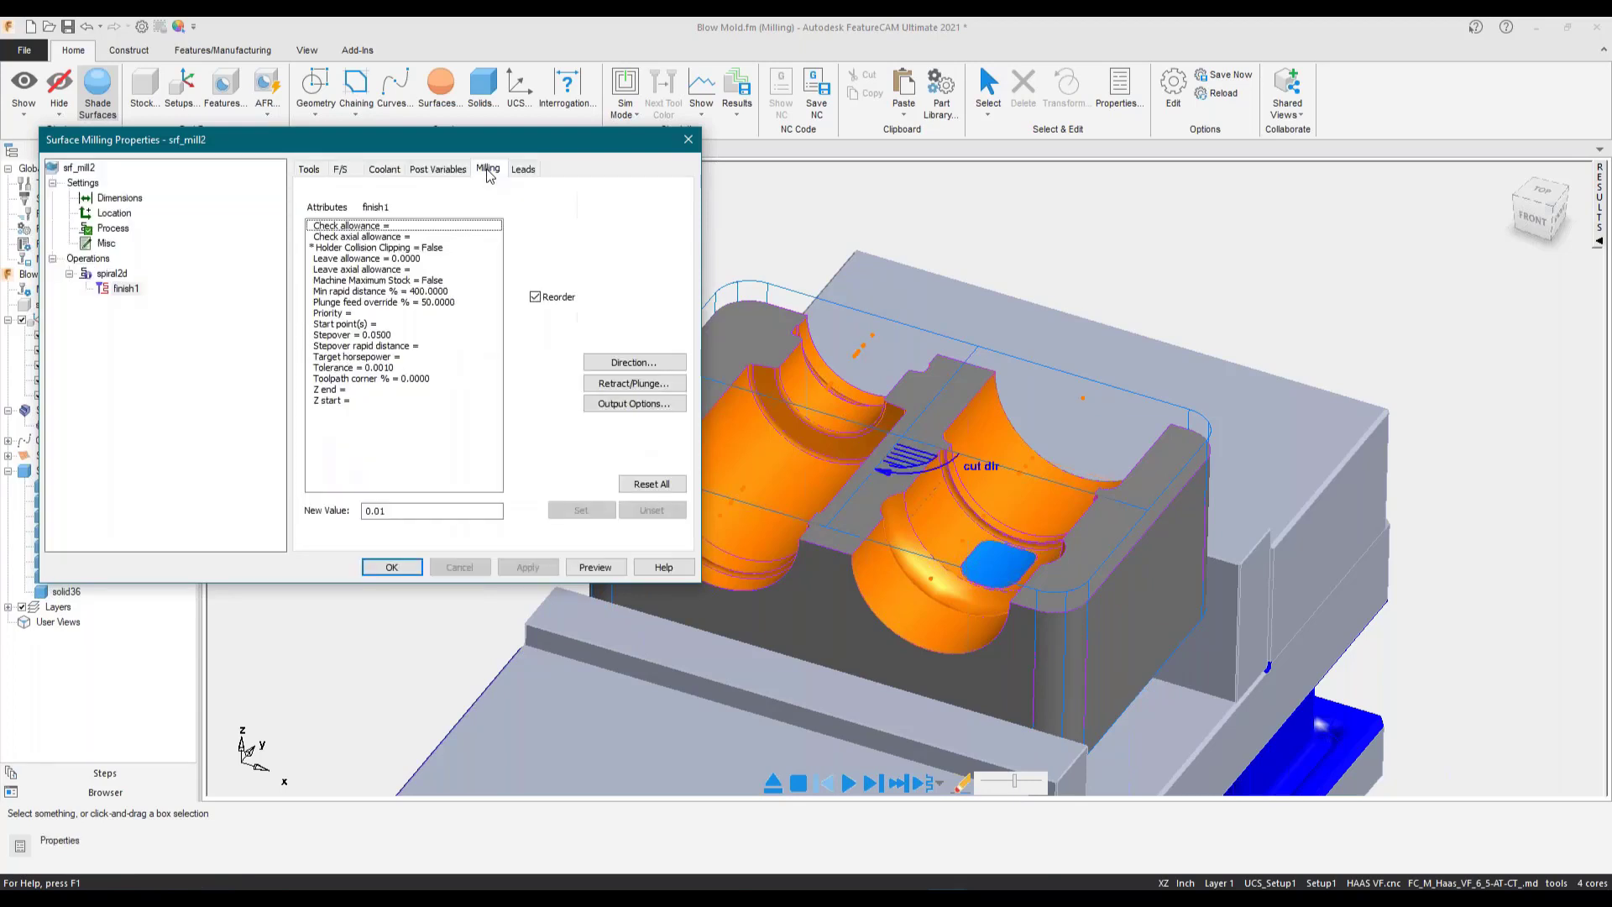
{"action": "left_click", "coordinate": [340, 258]}
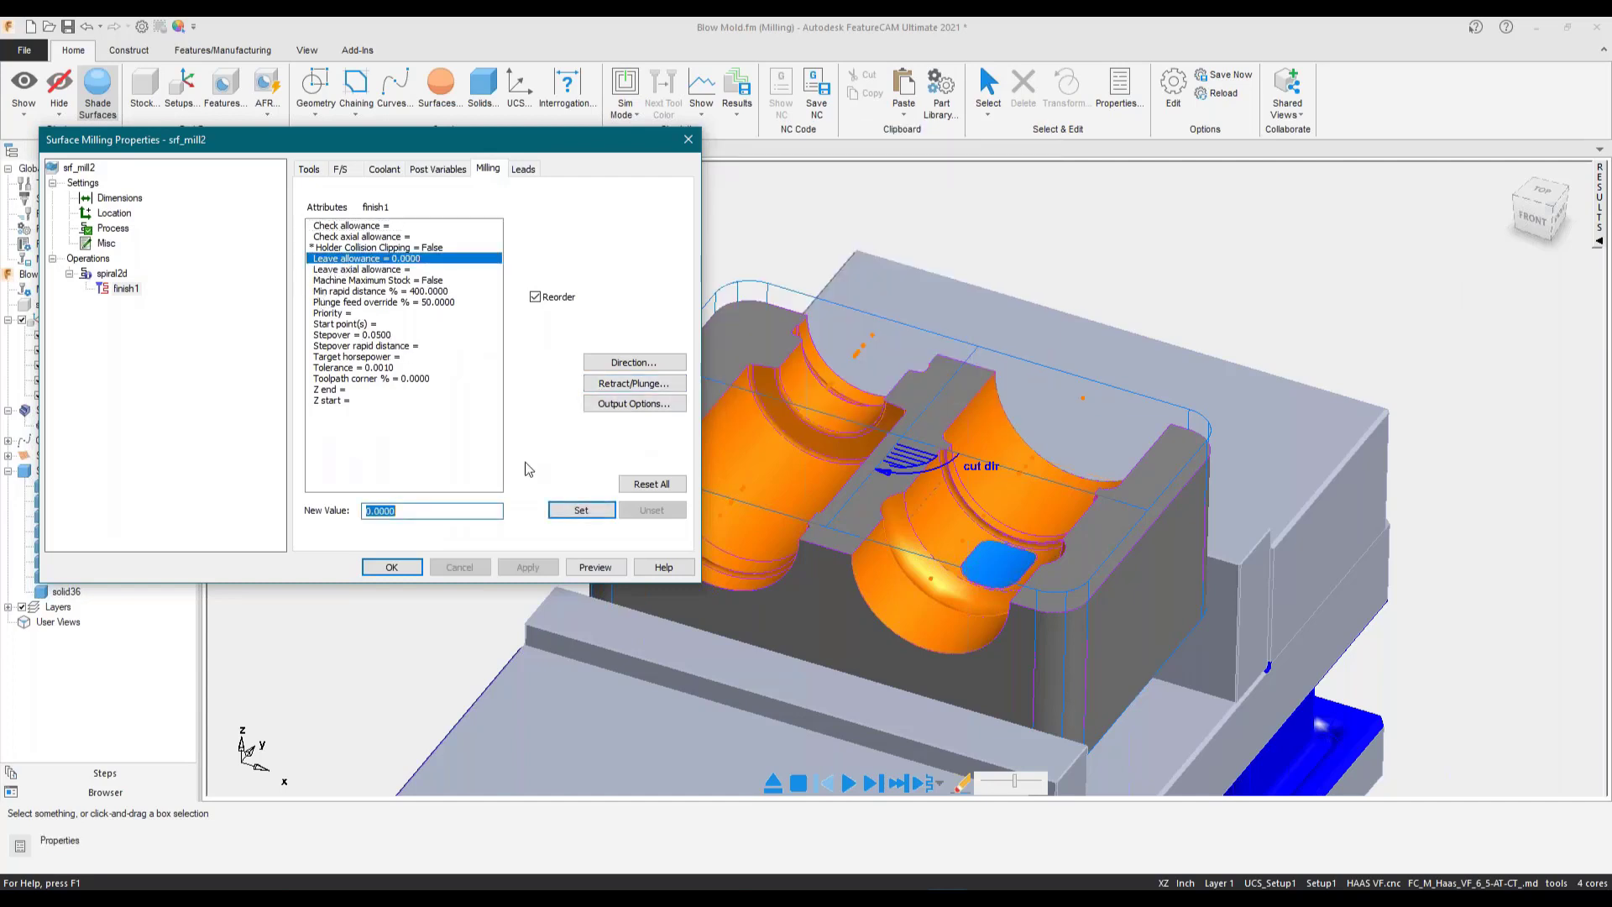
{"action": "type", "text": "0.05"}
{"action": "left_click", "coordinate": [586, 511]}
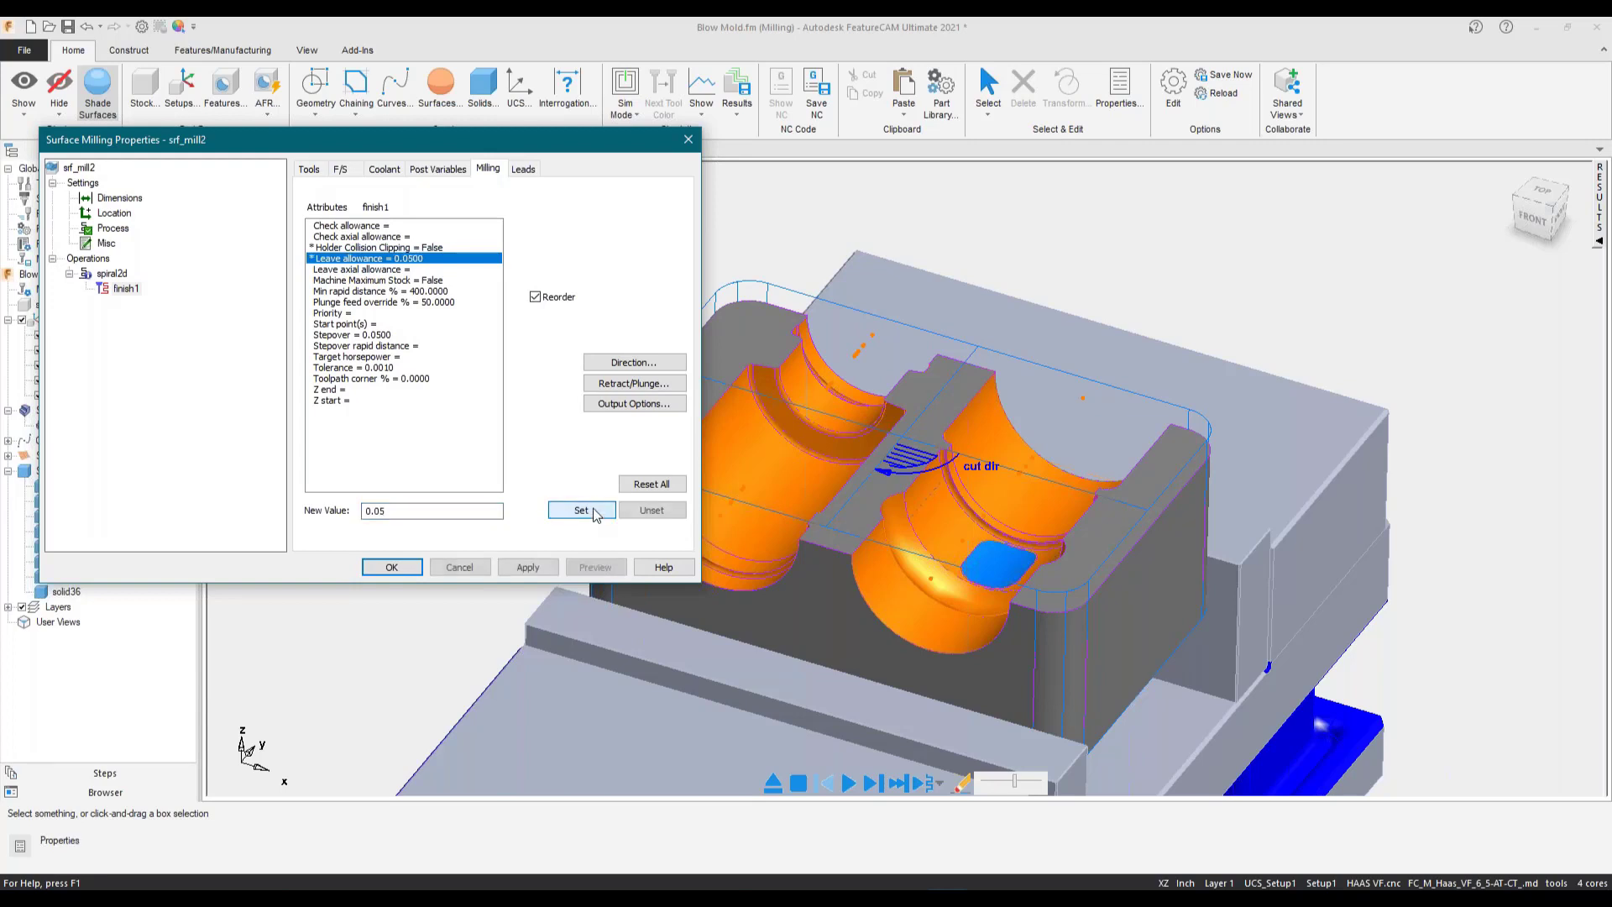
{"action": "left_click", "coordinate": [344, 269]}
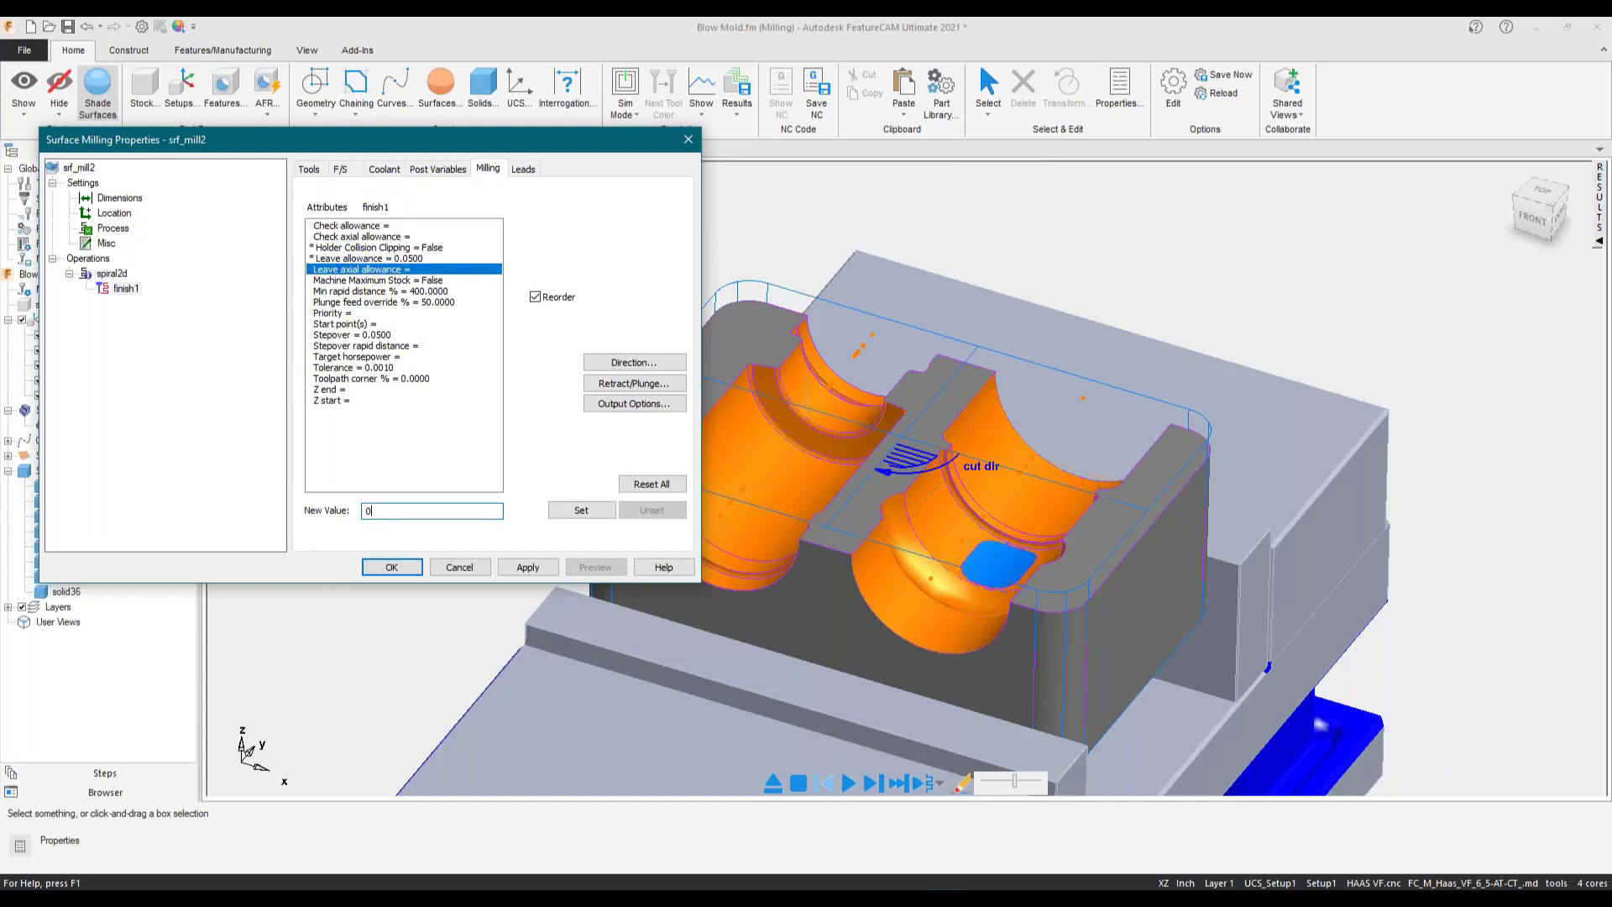
{"action": "left_click", "coordinate": [550, 511]}
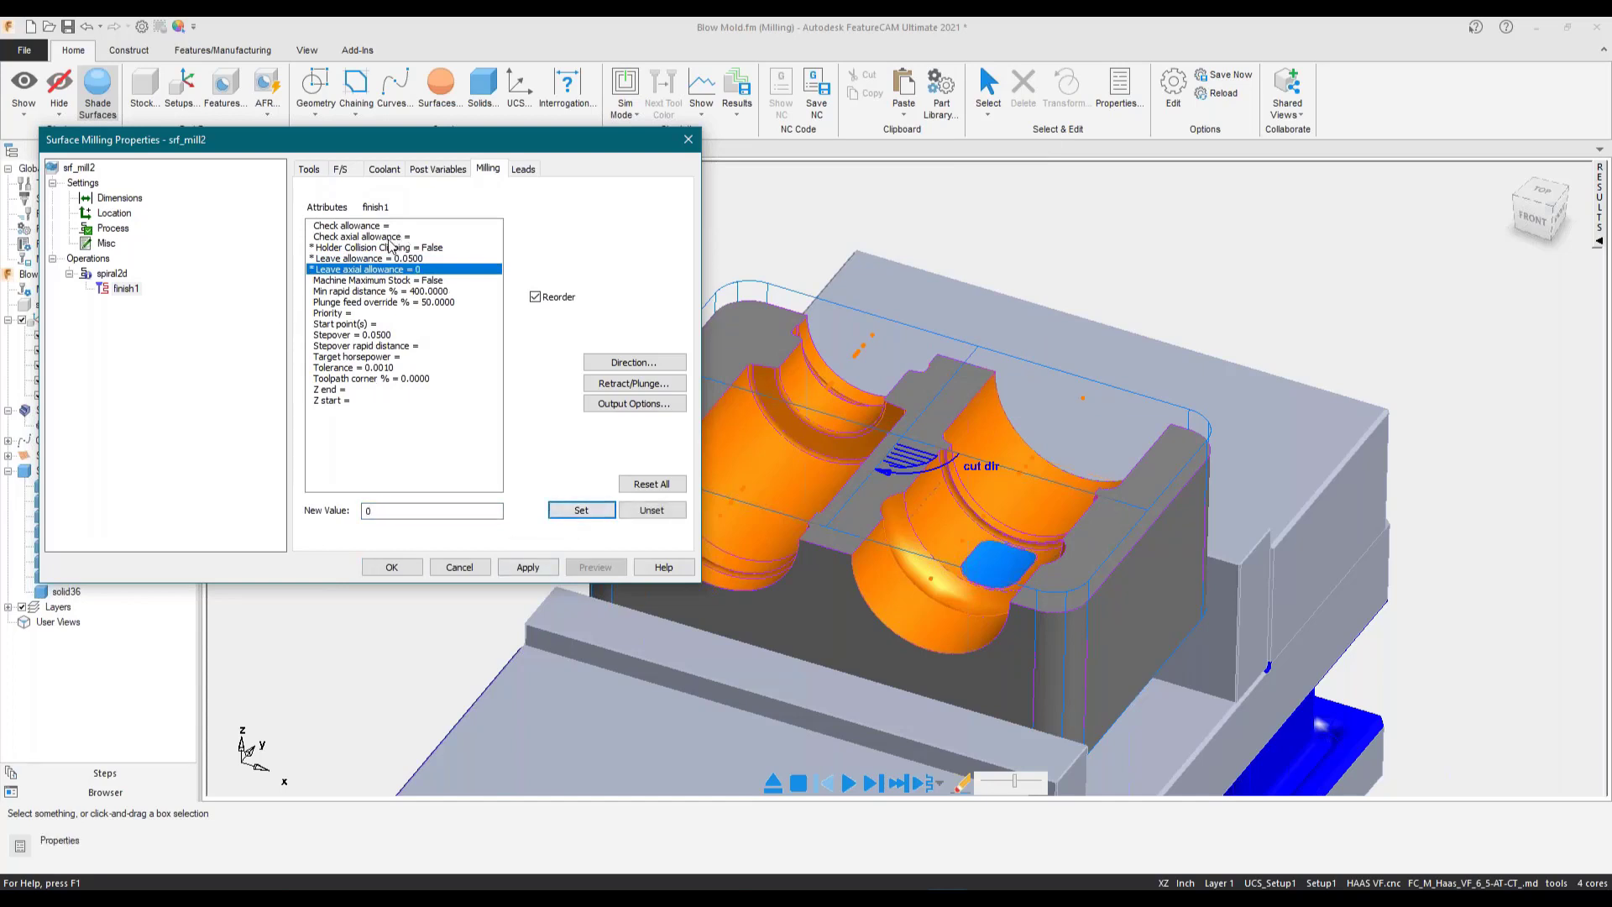
{"action": "left_click", "coordinate": [356, 271]}
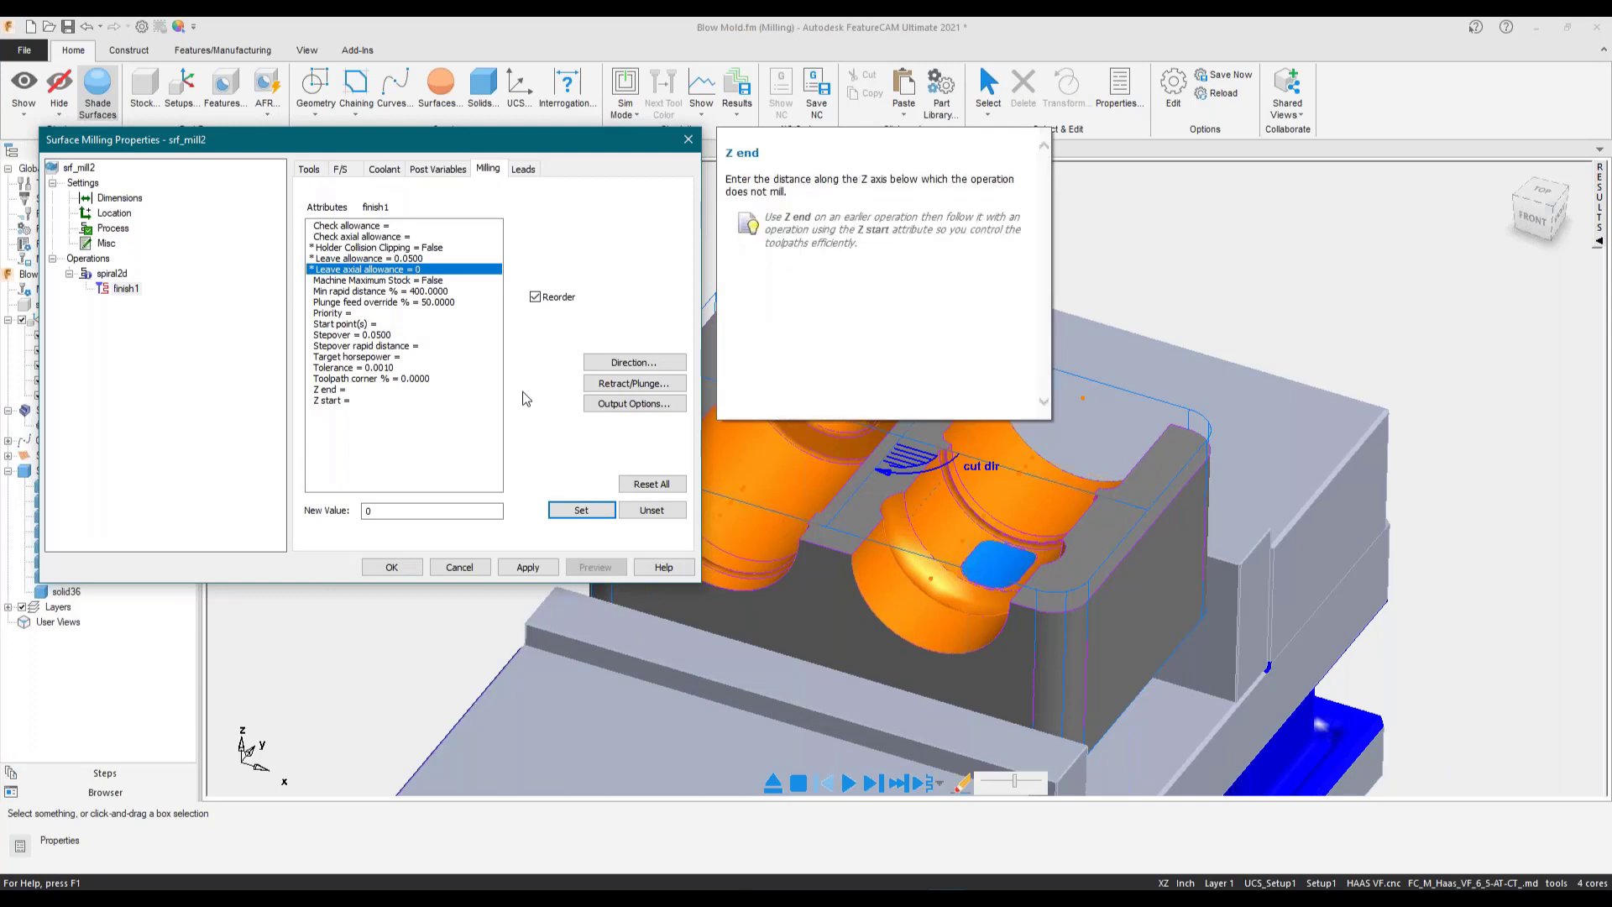
- Set the finish1 stepover move to Loop and the toolpath corner % to 10, applying the changes
{"action": "left_click", "coordinate": [523, 168]}
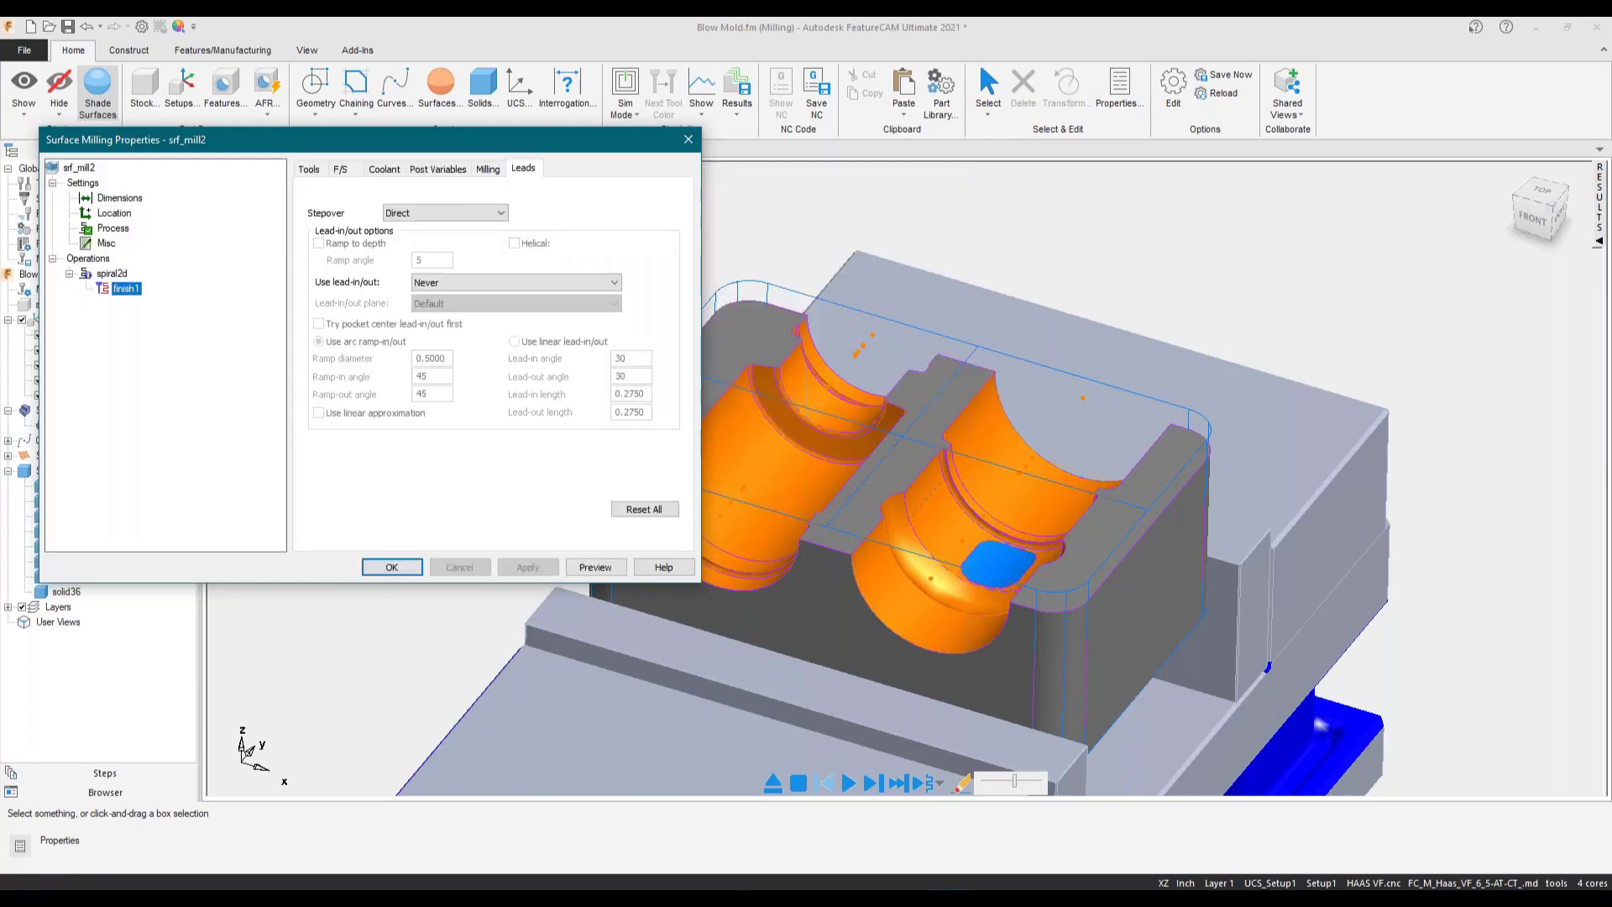
{"action": "left_click", "coordinate": [501, 213]}
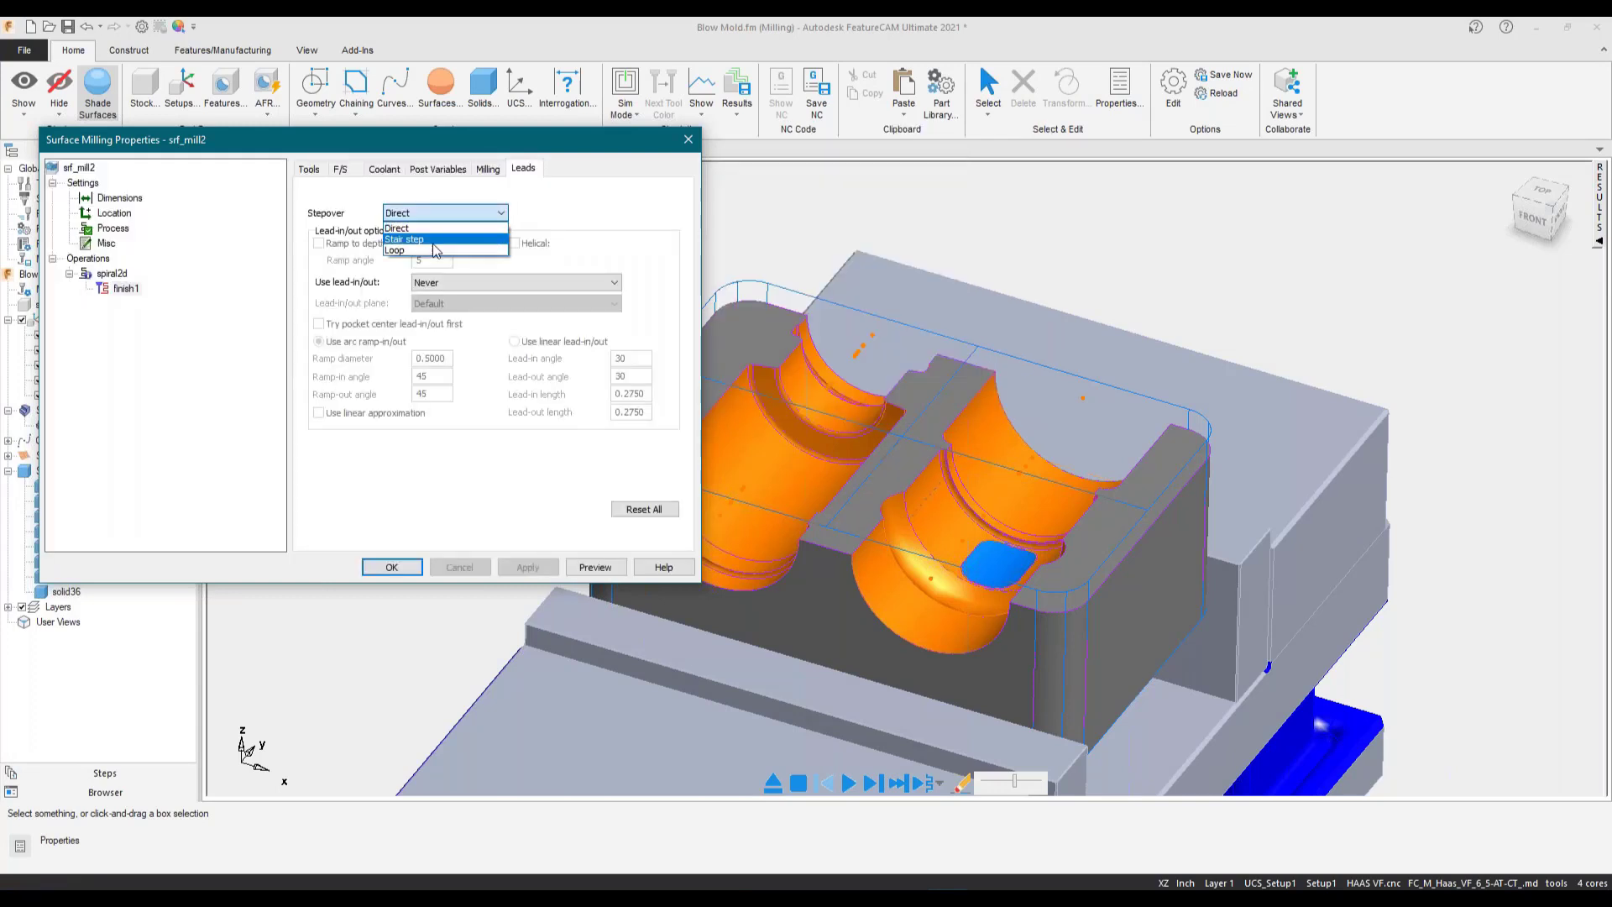
{"action": "left_click", "coordinate": [400, 251]}
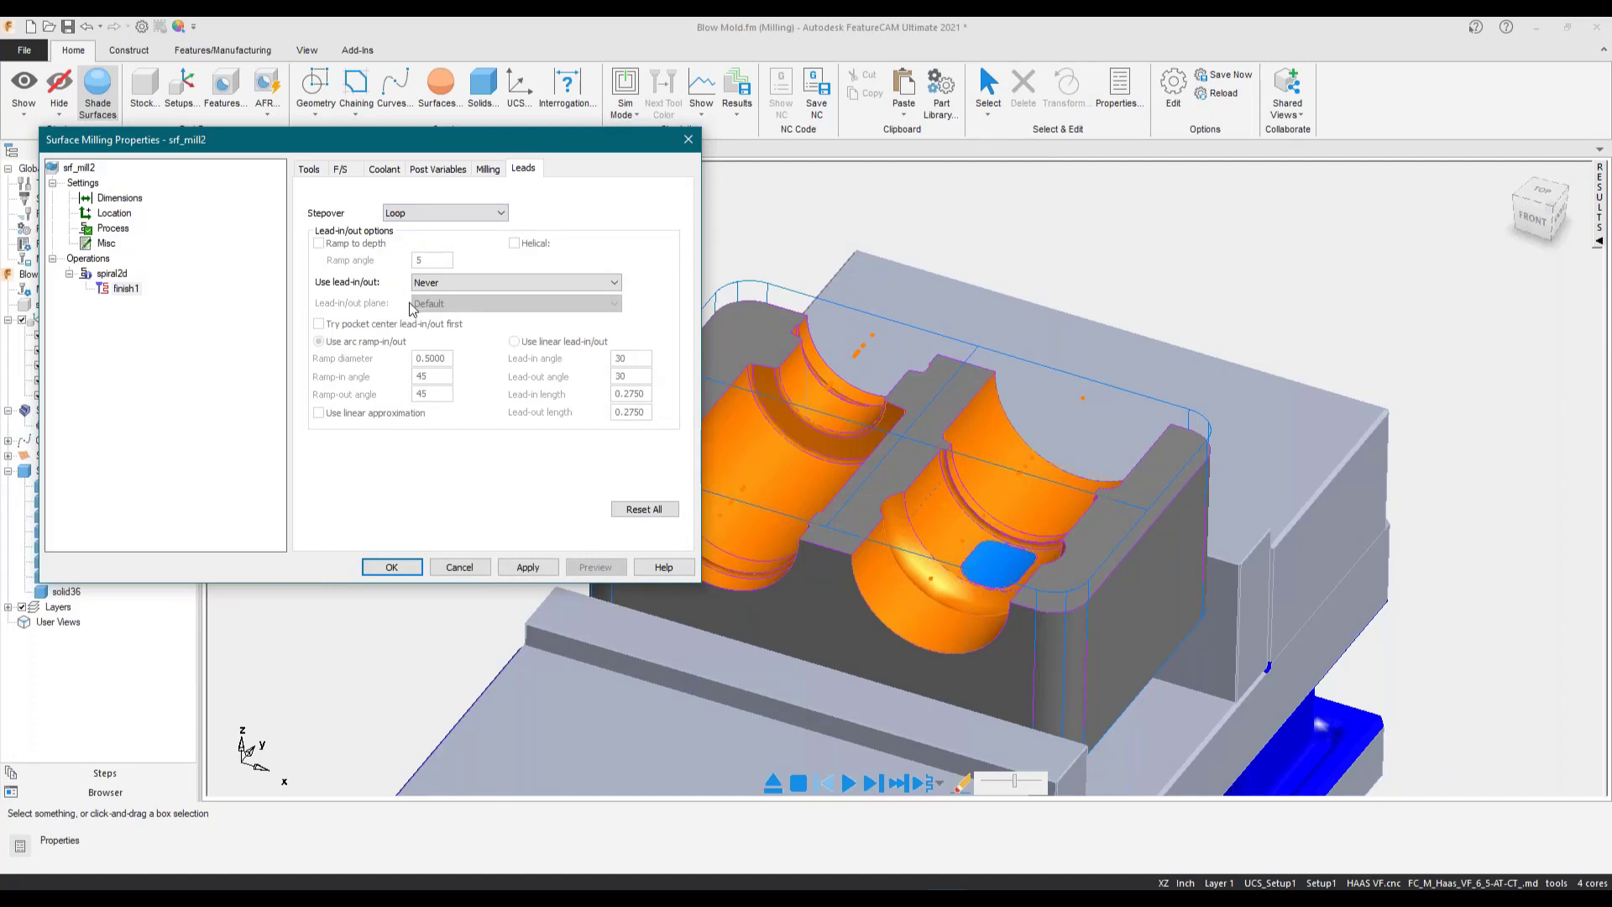
{"action": "left_click", "coordinate": [486, 170]}
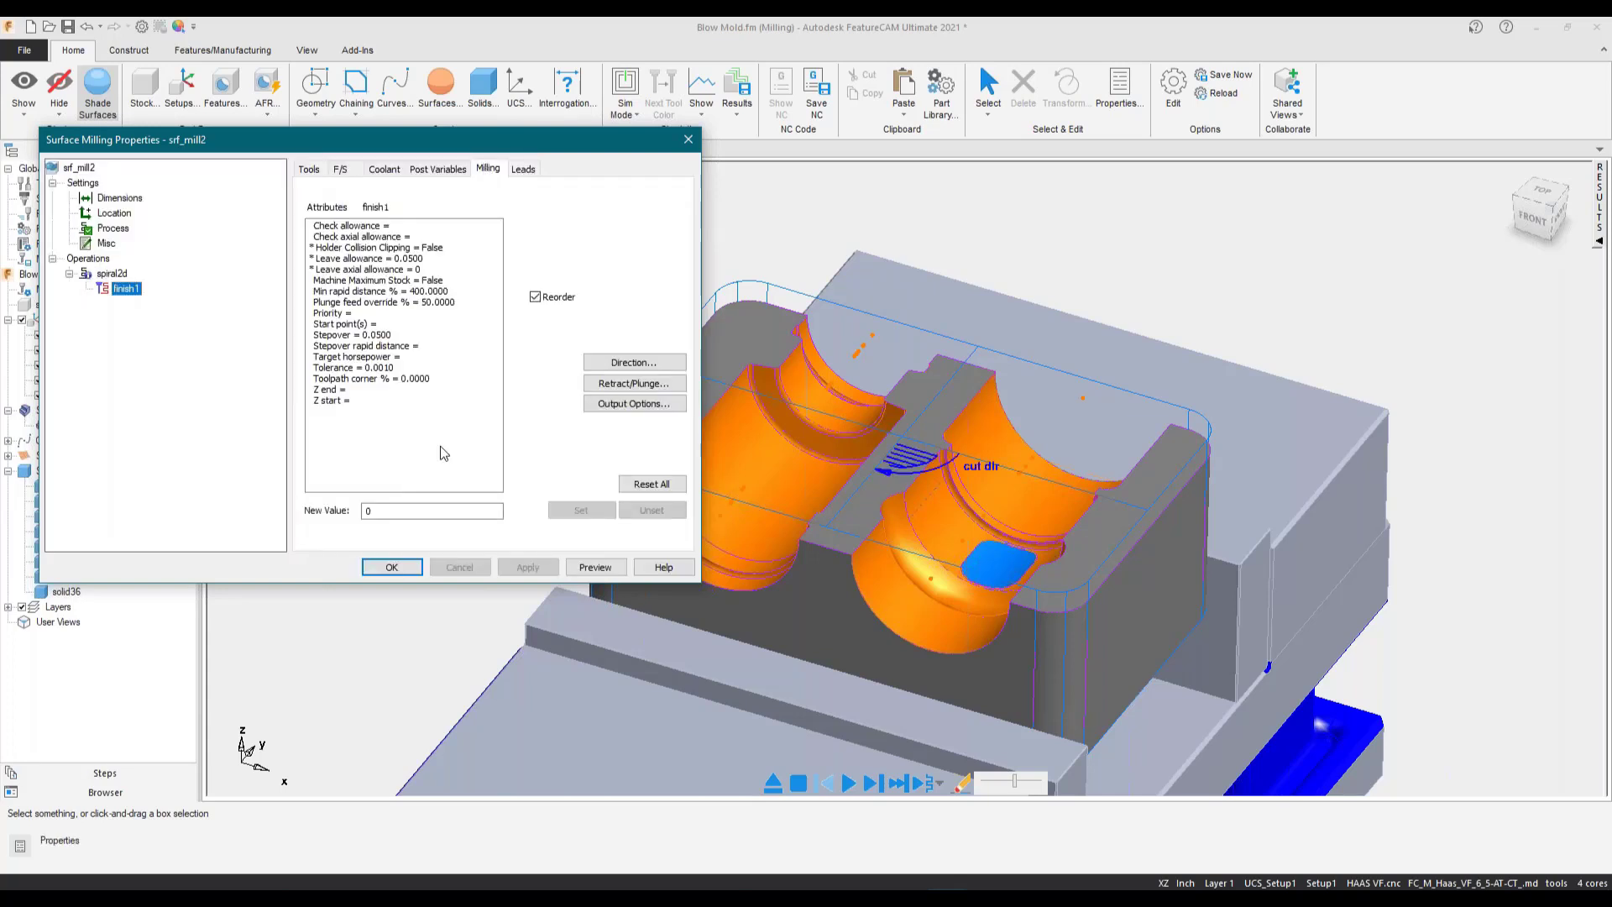
{"action": "left_click", "coordinate": [356, 379]}
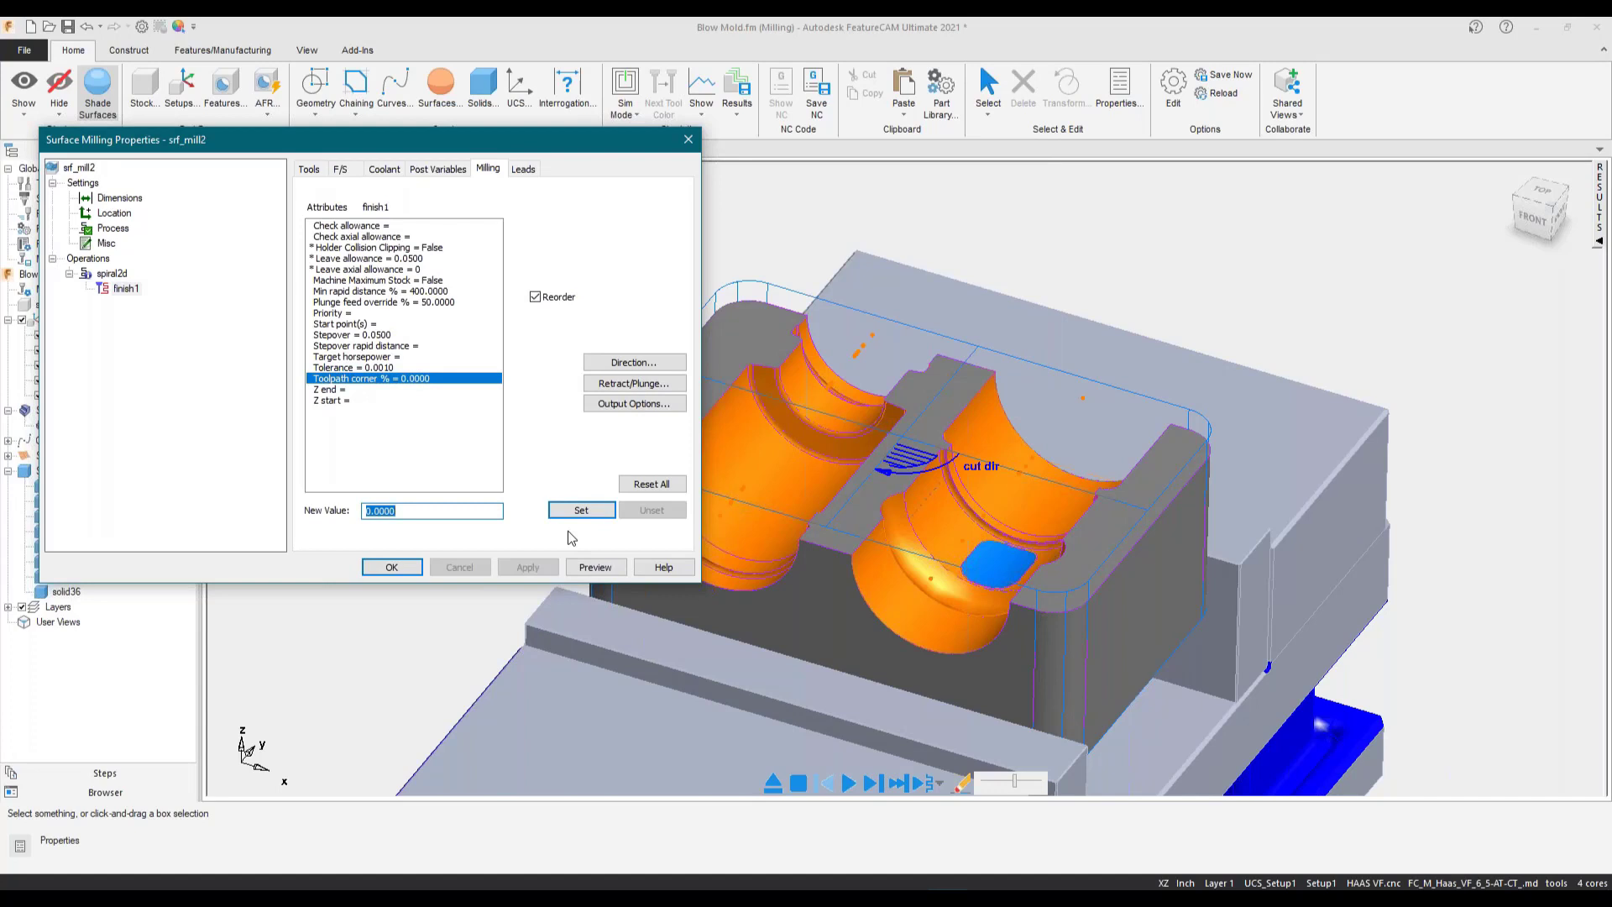
{"action": "type", "text": "10"}
{"action": "left_click", "coordinate": [581, 510]}
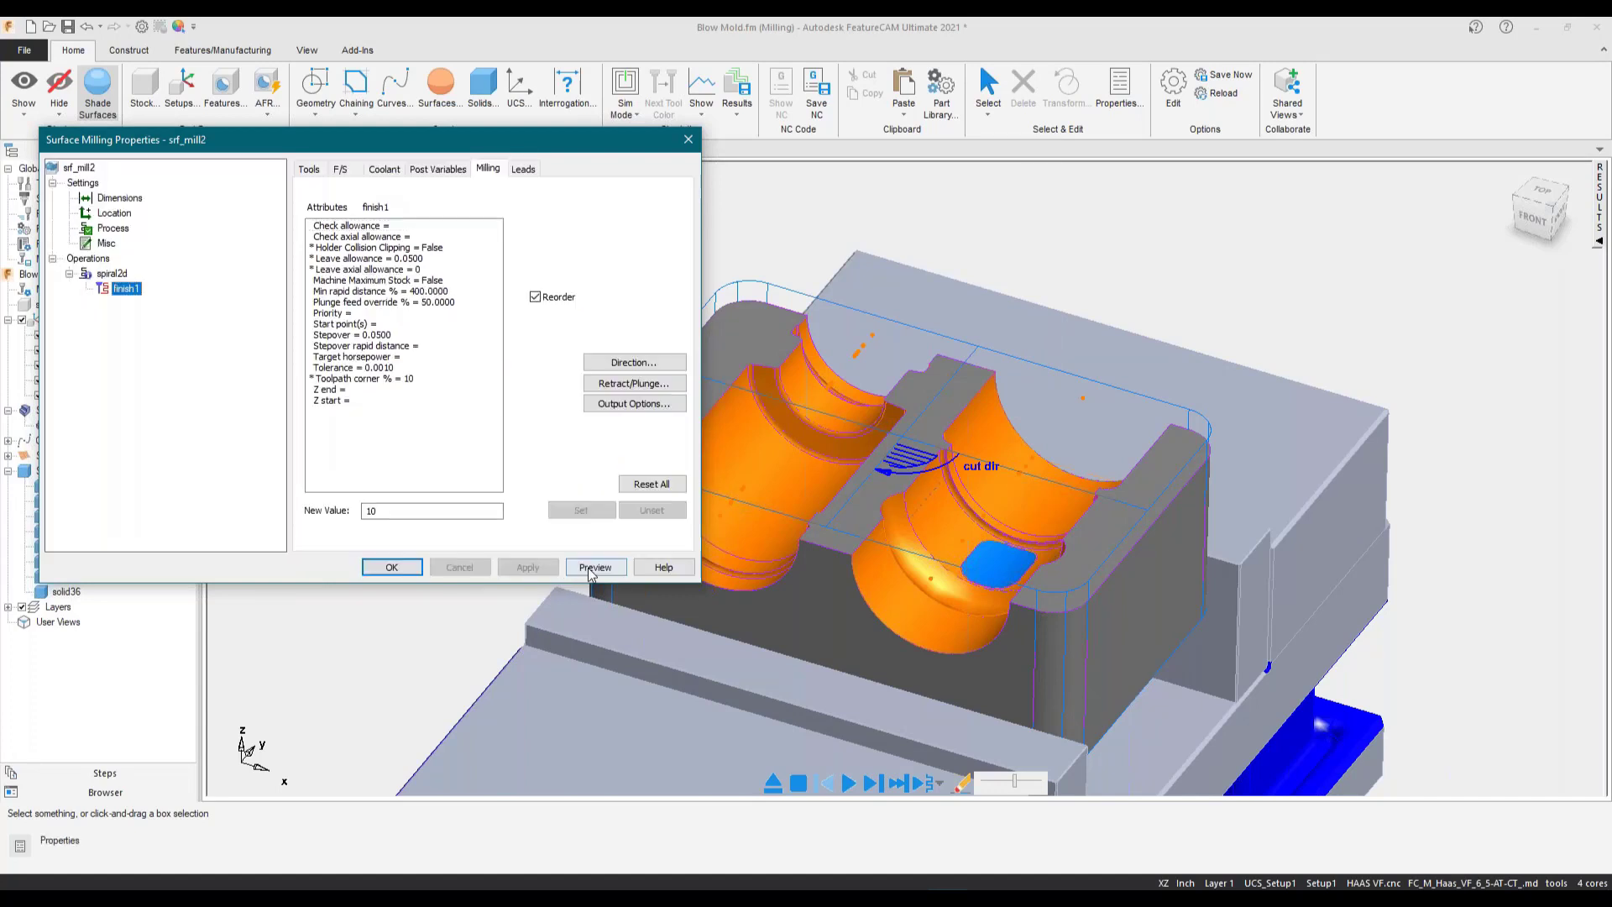
- Preview the updated 2D spiral toolpath and examine its corners and overlap across the flat top faces
{"action": "left_click", "coordinate": [391, 567]}
{"action": "left_click", "coordinate": [846, 783]}
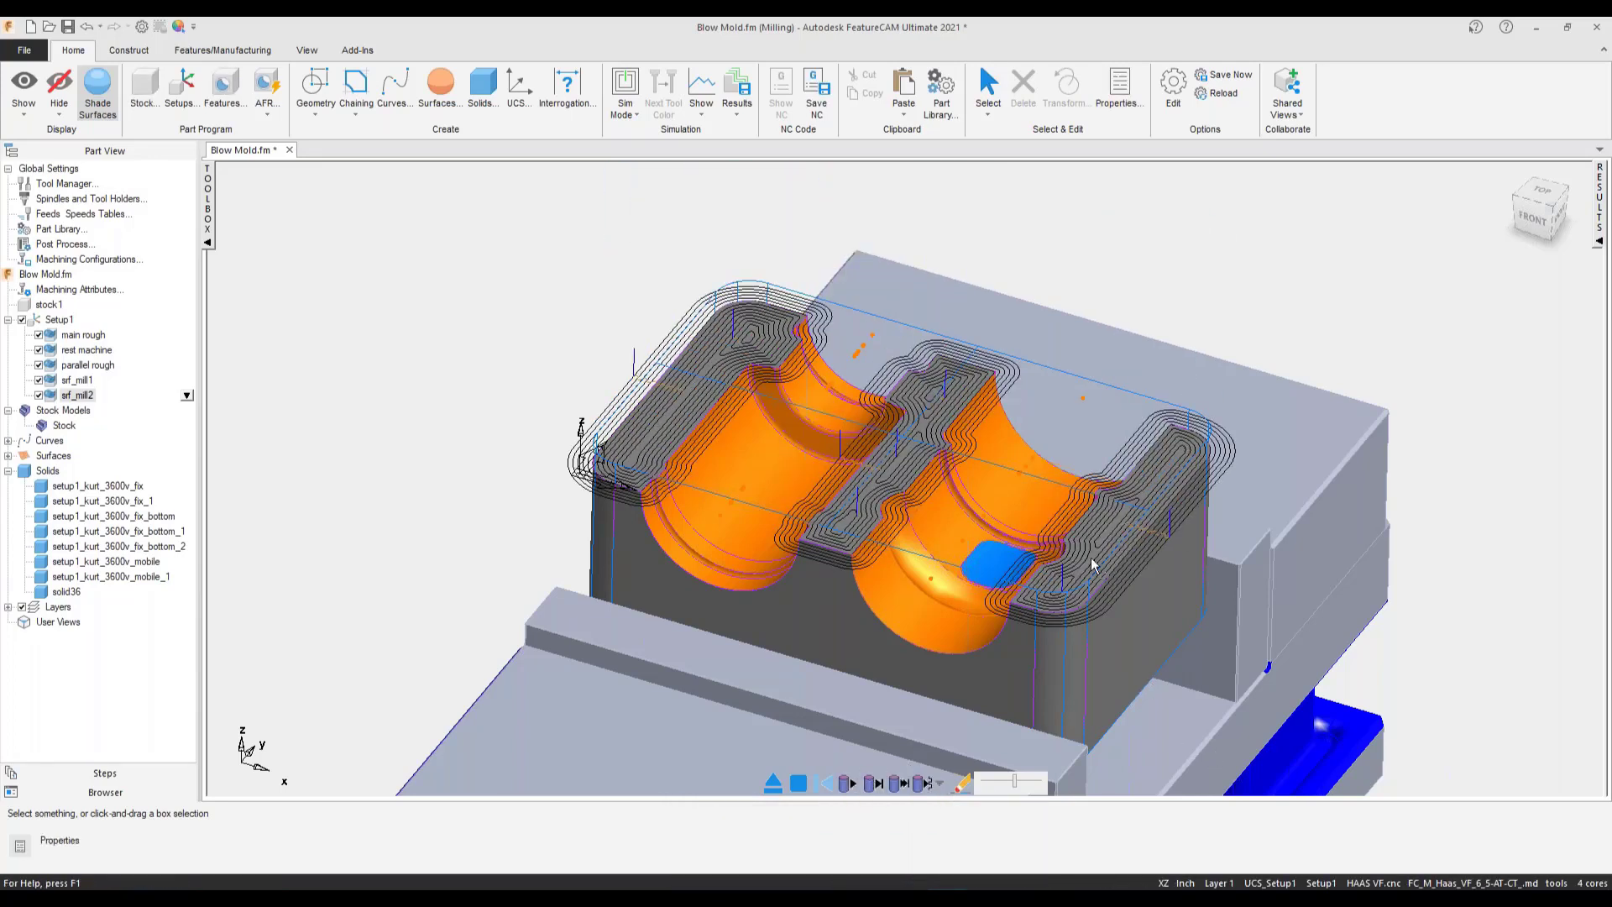
{"action": "scroll", "coordinate": [648, 400], "scroll_direction": "up", "scroll_amount": 5}
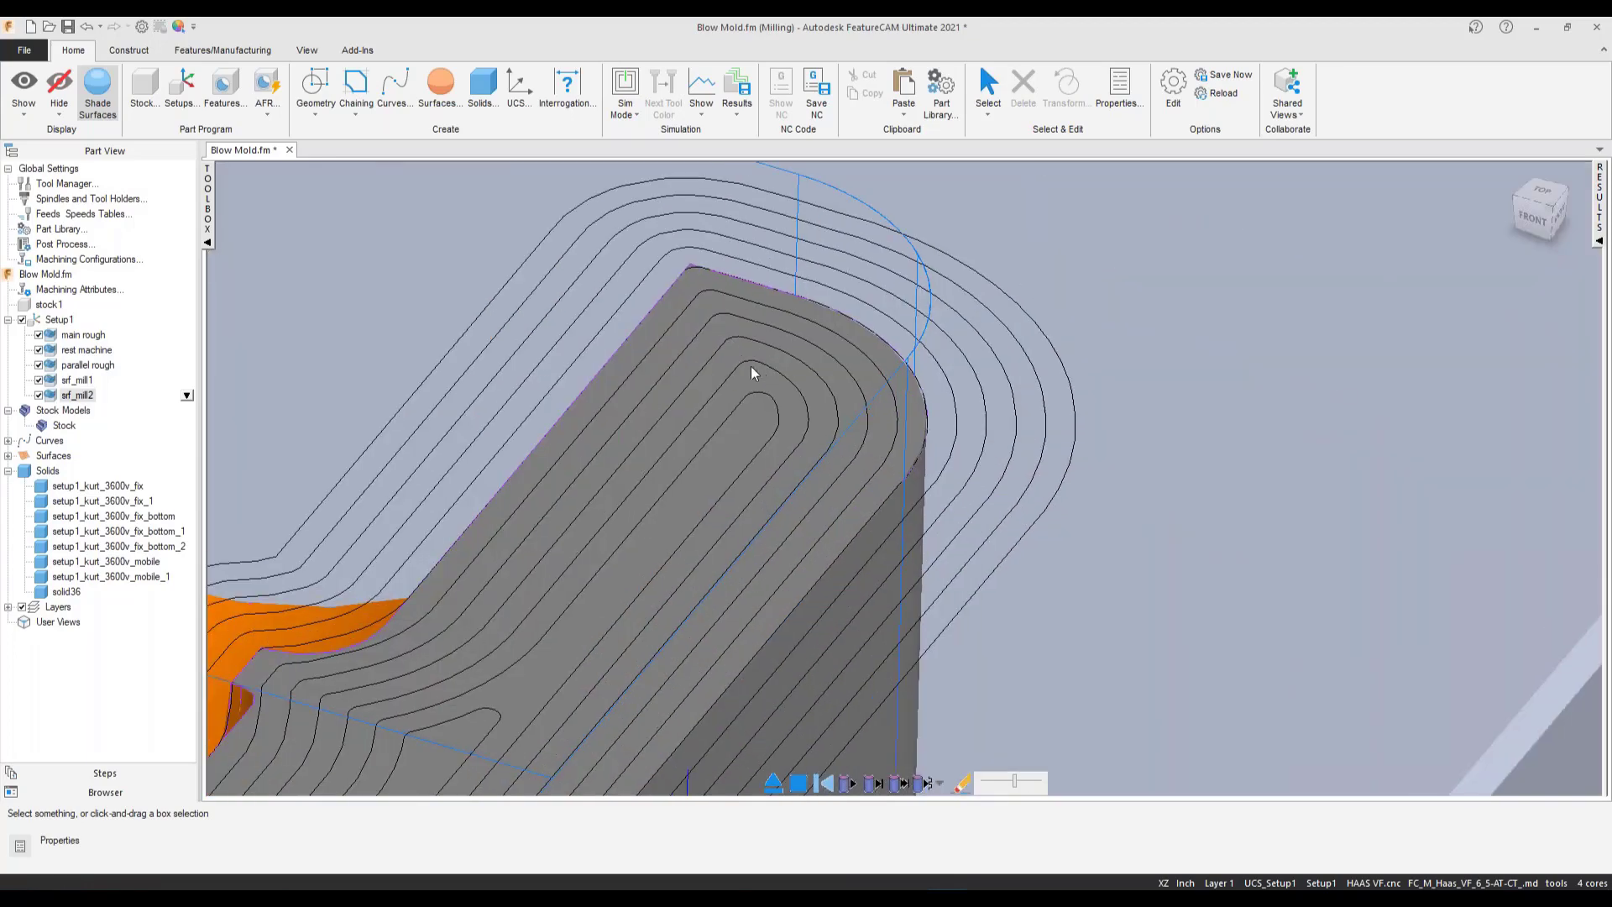
{"action": "scroll", "coordinate": [715, 388], "scroll_direction": "down", "scroll_amount": 5}
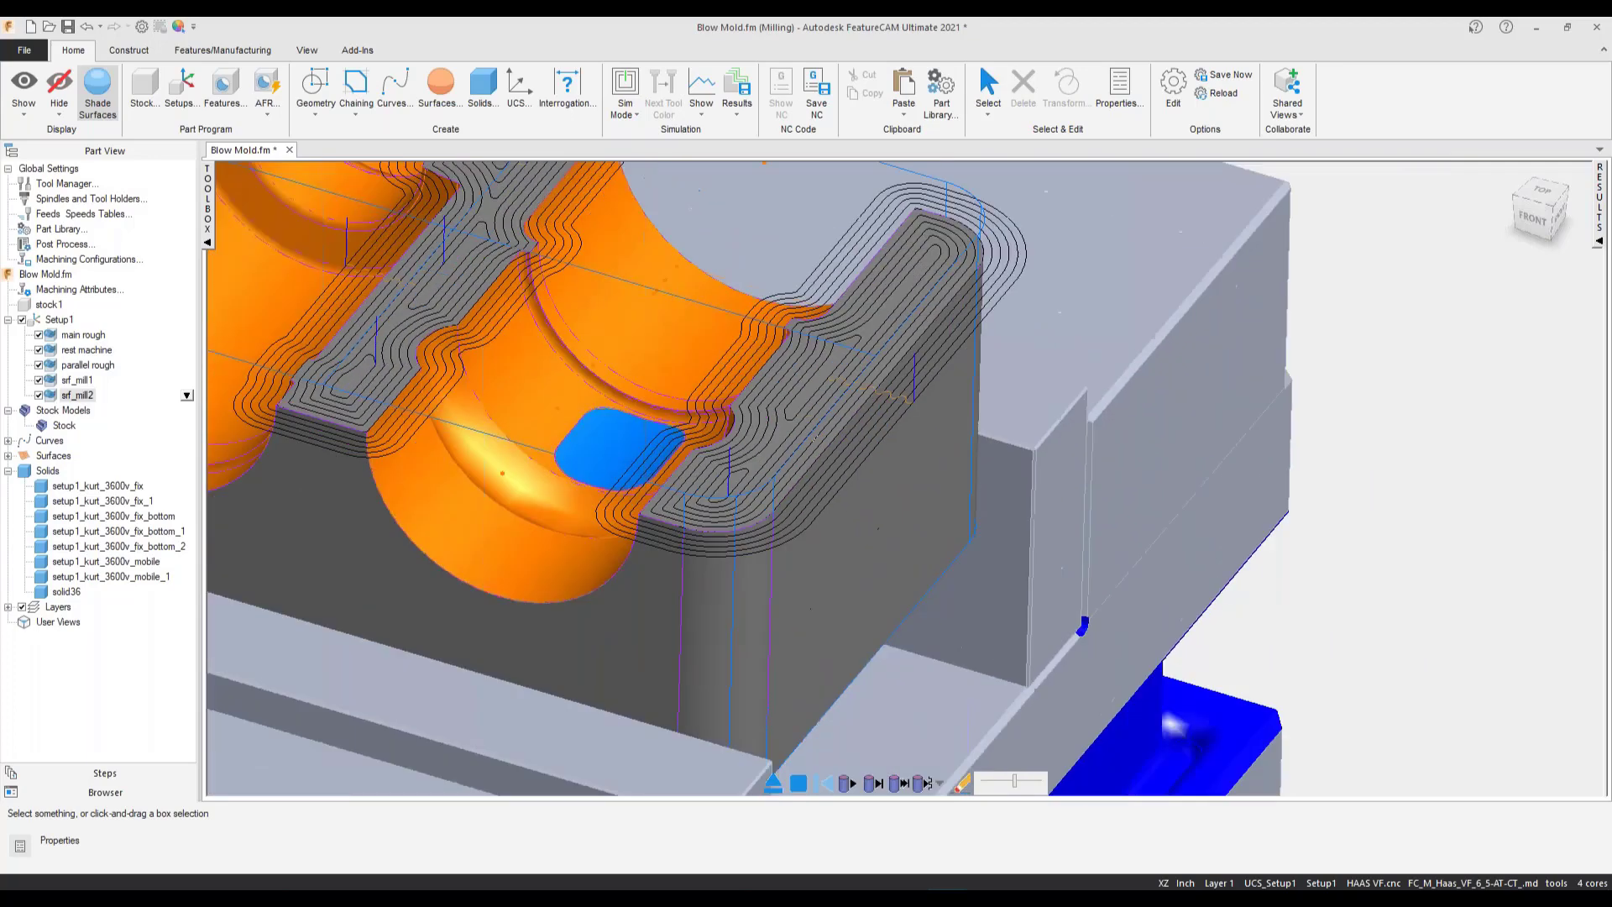
{"action": "middle_click_drag", "start_coordinate": [814, 438], "coordinate": [1161, 605]}
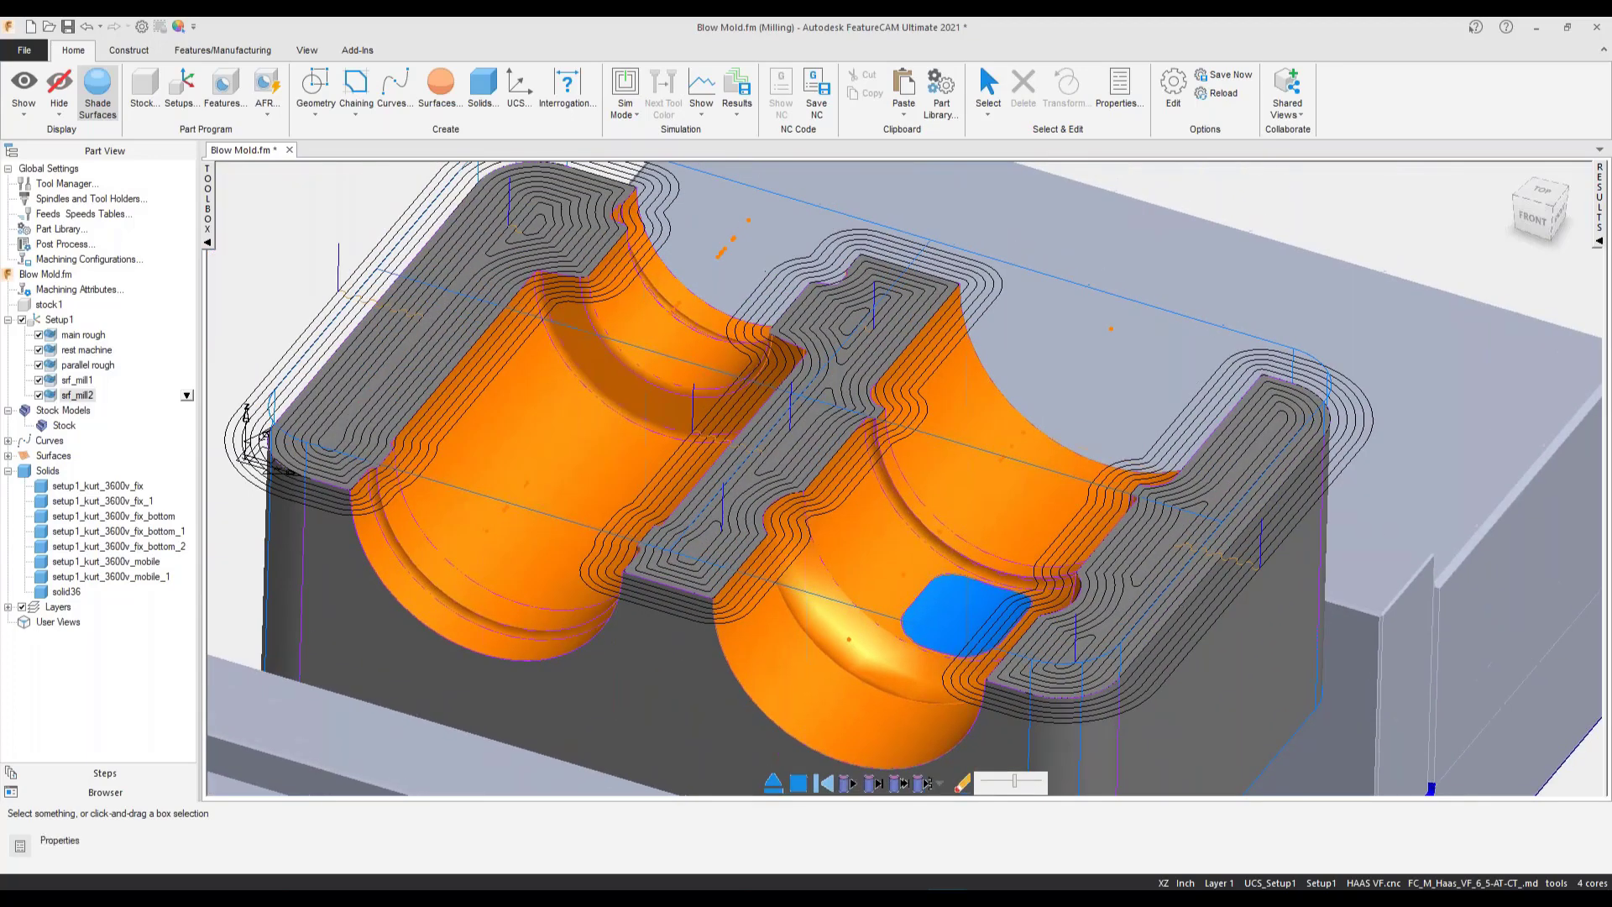
{"action": "scroll", "coordinate": [1184, 546], "scroll_direction": "down", "scroll_amount": 2}
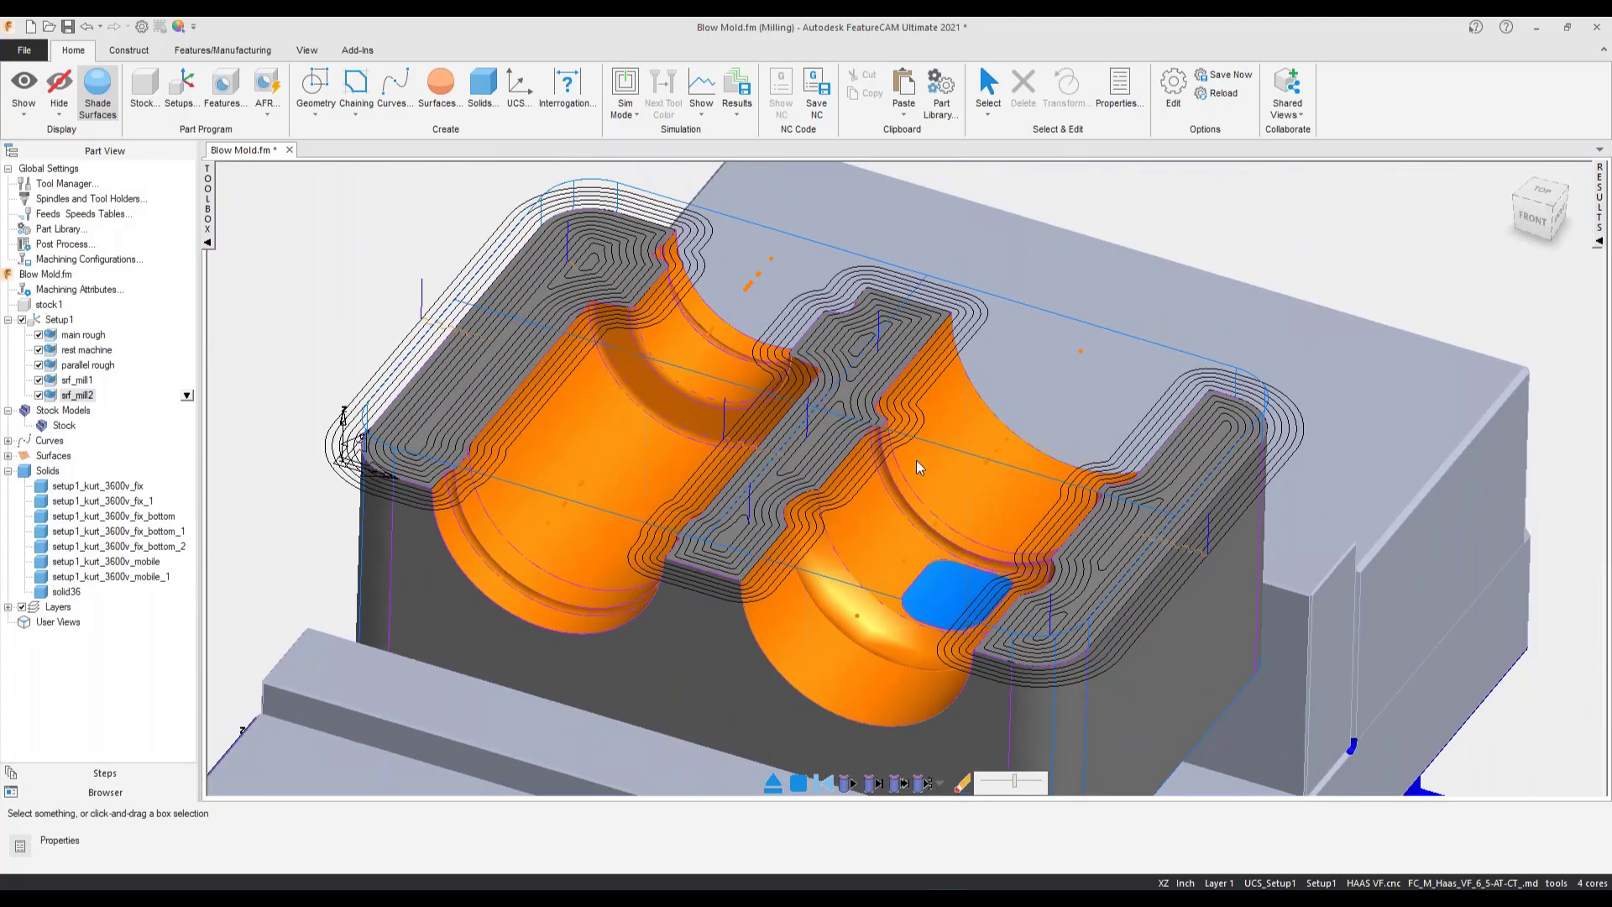
- Step the end mill through the 2D spiral toolpath simulation, and accept the srf_mill2 properties
{"action": "left_click", "coordinate": [873, 785]}
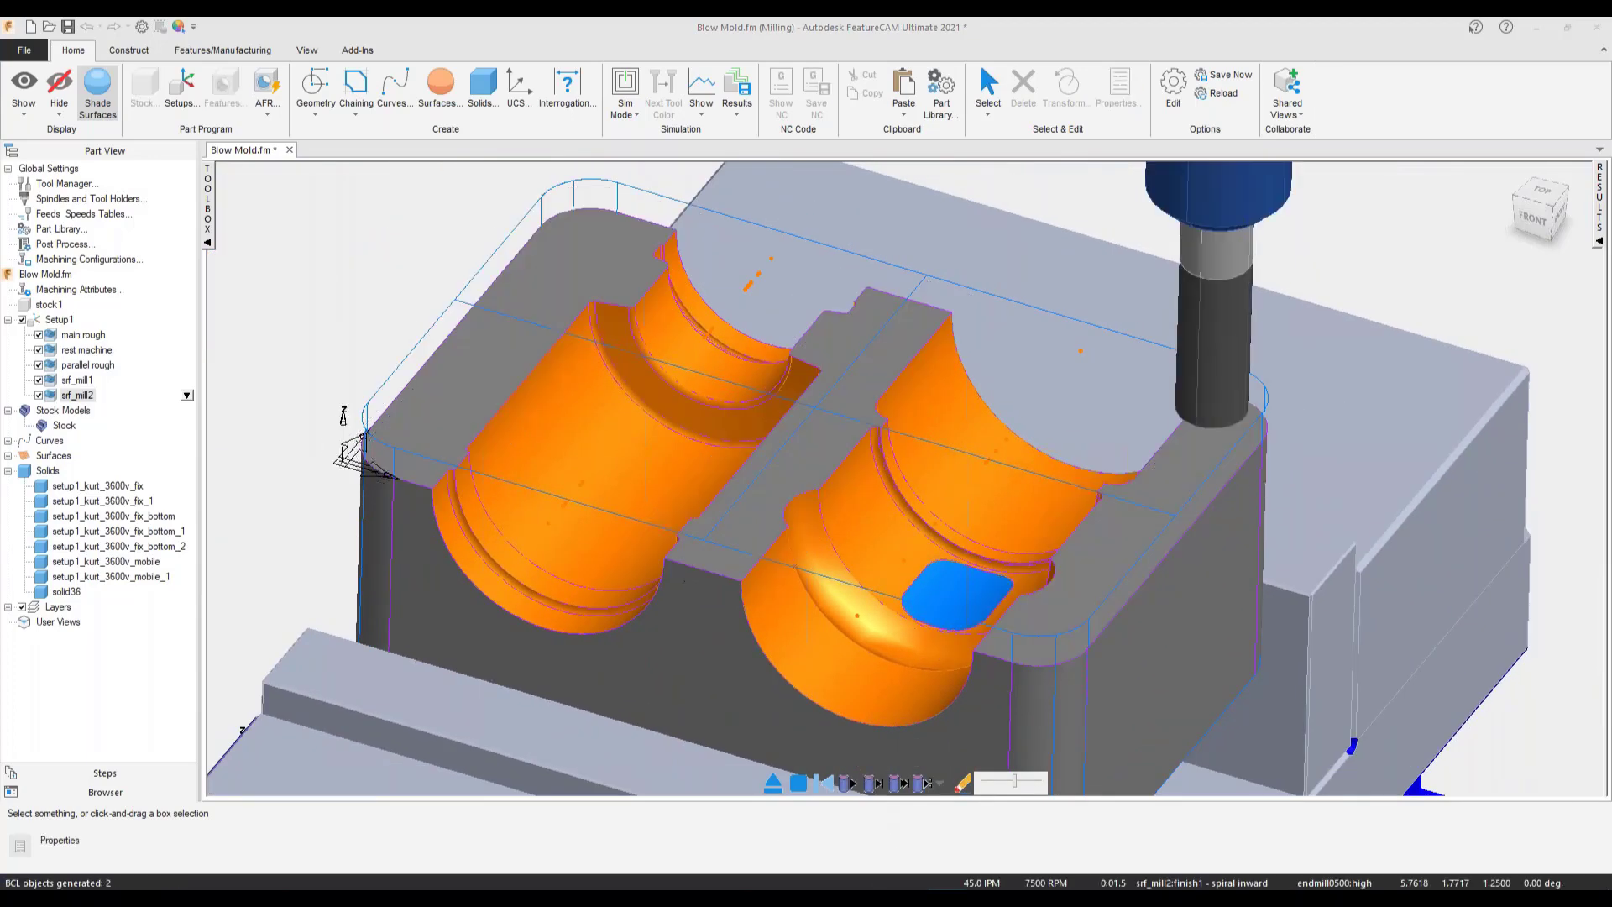
{"action": "middle_click_drag", "start_coordinate": [1016, 739], "coordinate": [1137, 514]}
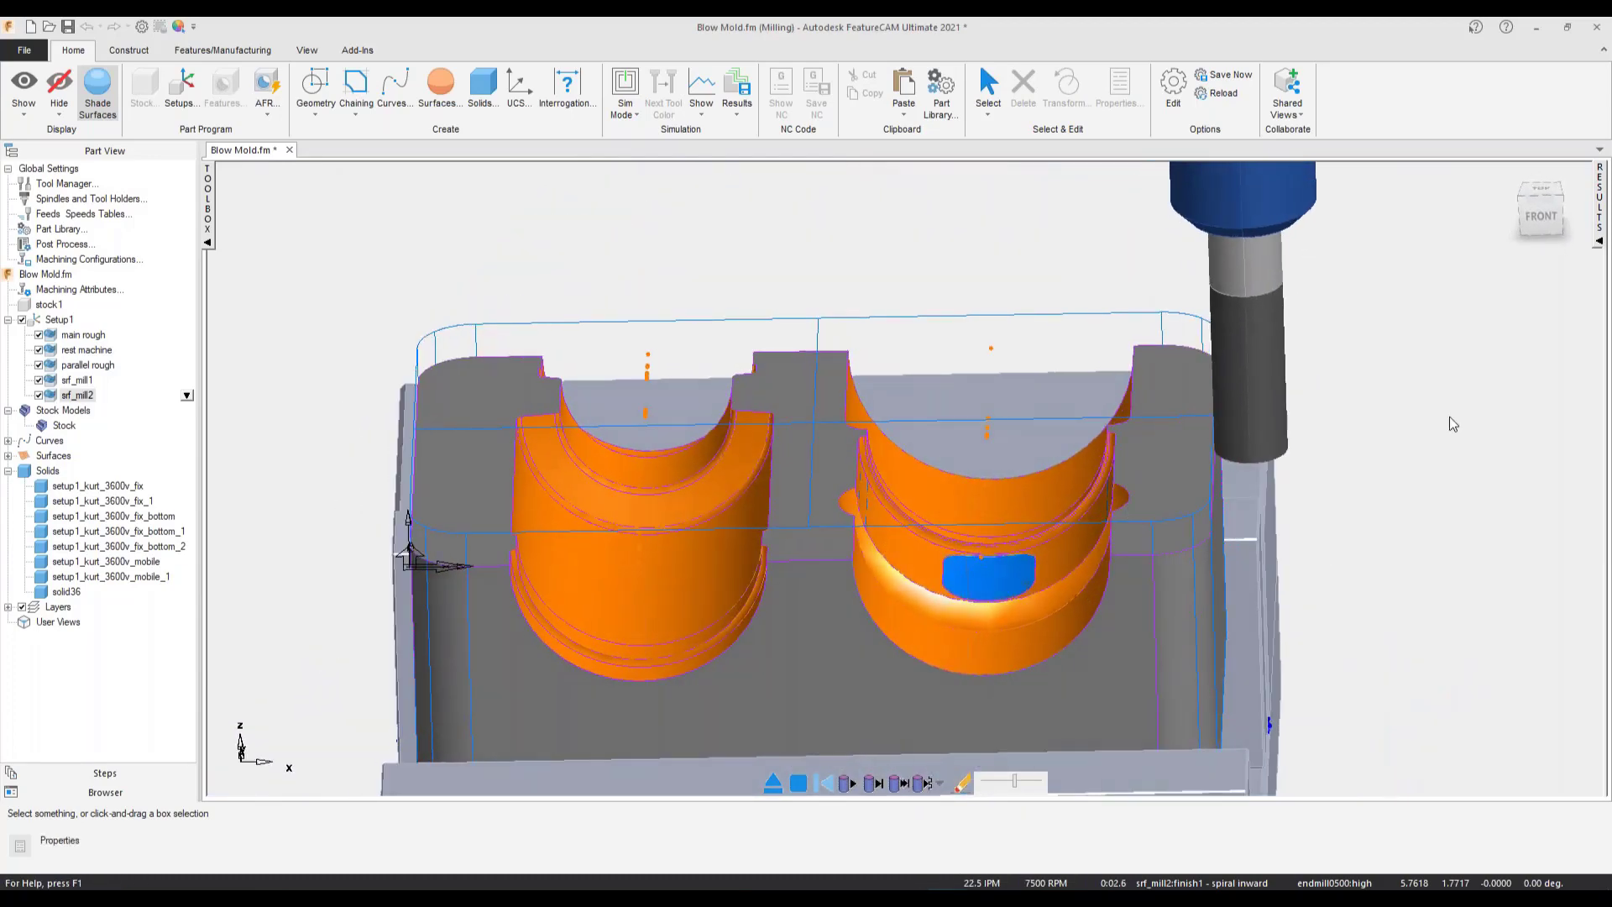
{"action": "scroll", "coordinate": [1331, 472], "scroll_direction": "up", "scroll_amount": 3}
{"action": "left_click", "coordinate": [873, 783]}
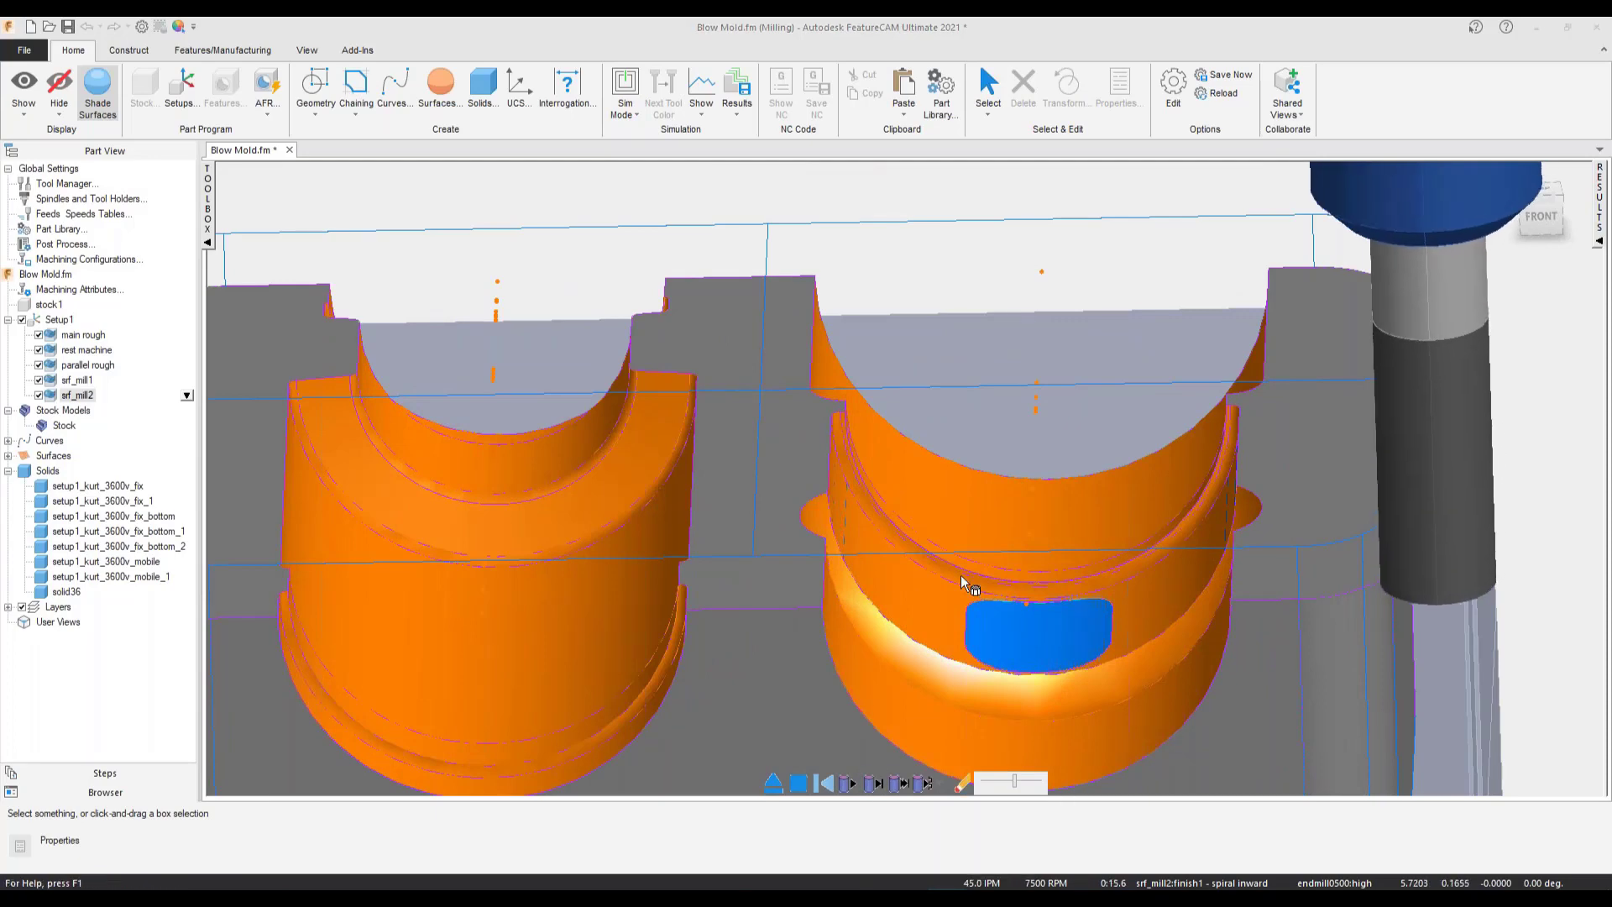
{"action": "scroll", "coordinate": [896, 477], "scroll_direction": "down", "scroll_amount": 4}
{"action": "middle_click_drag", "start_coordinate": [1000, 632], "coordinate": [883, 594]}
{"action": "left_click", "coordinate": [846, 783]}
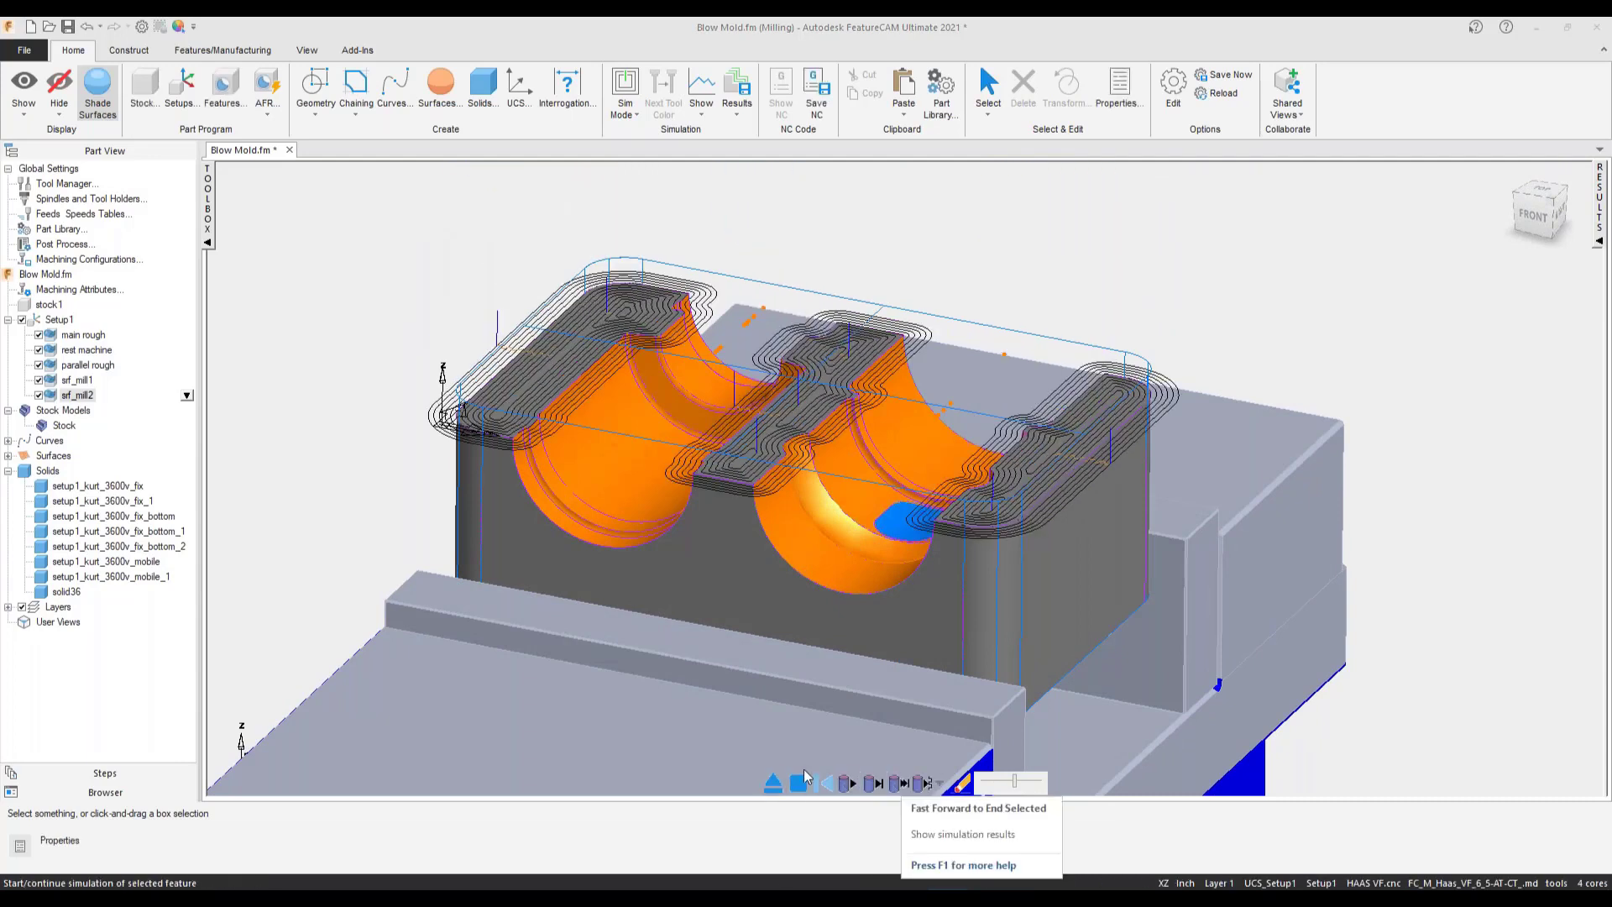
{"action": "left_click", "coordinate": [774, 784]}
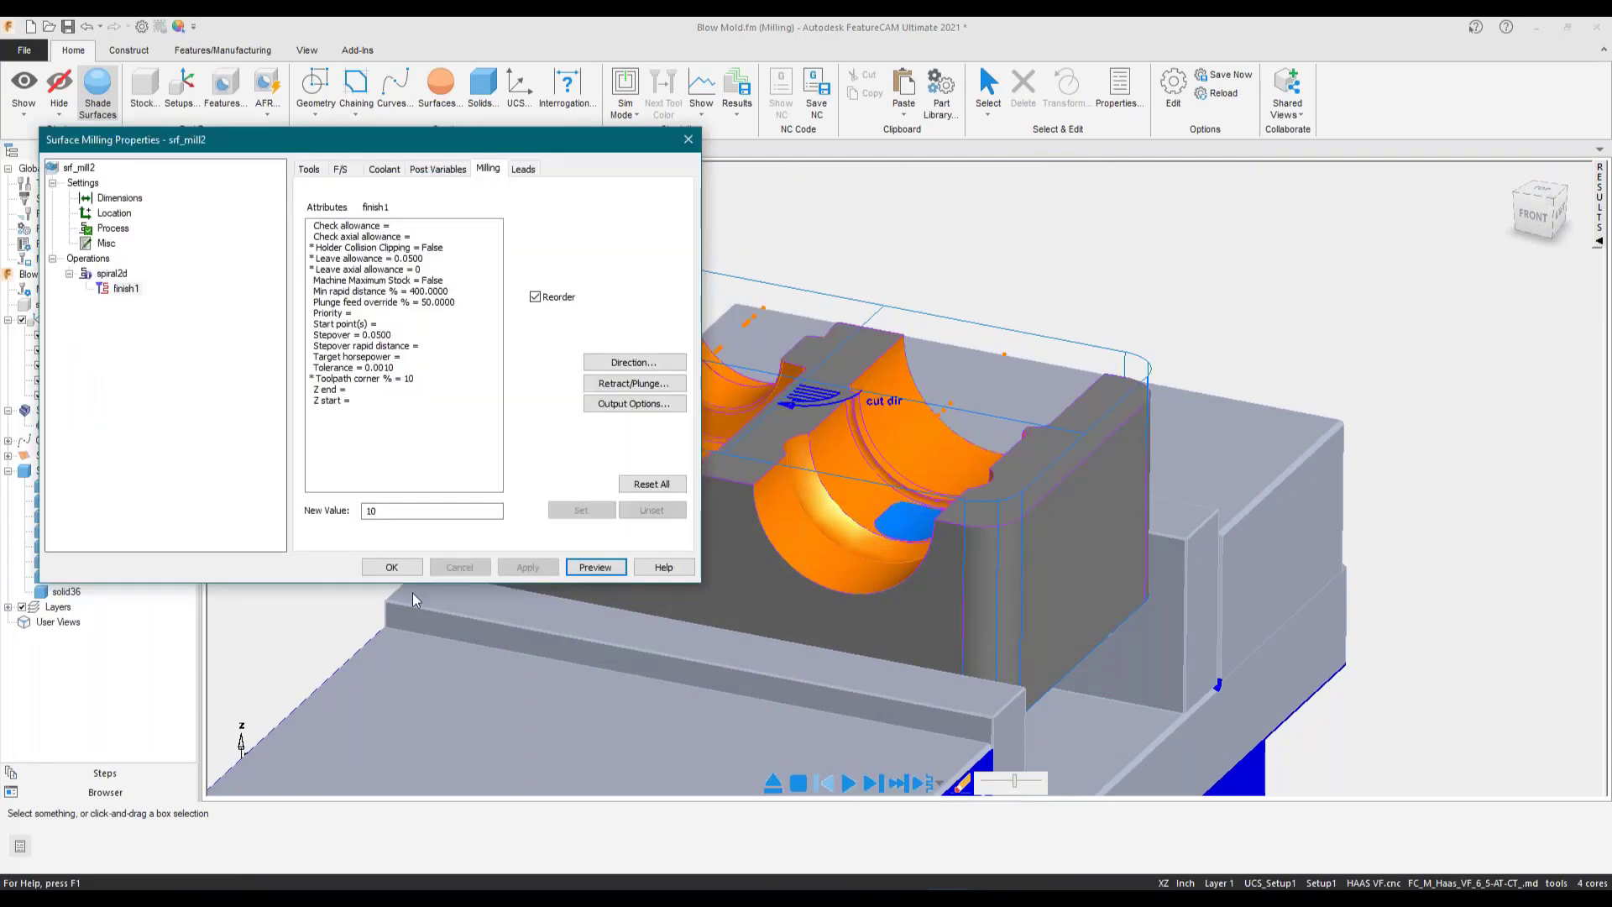
{"action": "left_click", "coordinate": [391, 569]}
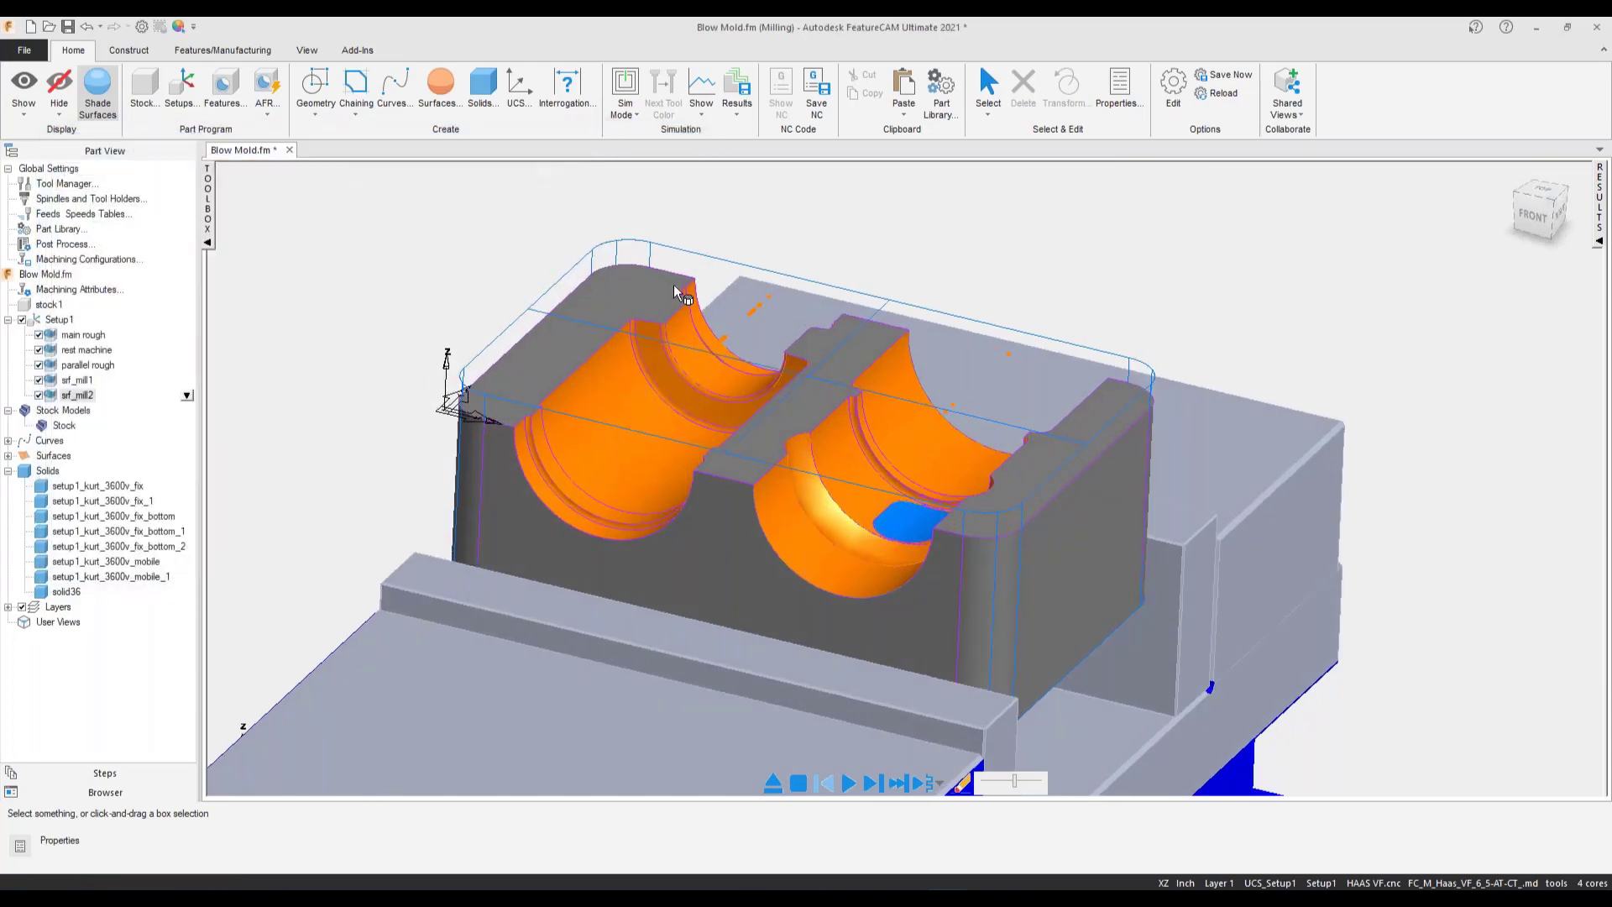
- Rename srf_mill1 as "3d spiral semi" and srf_mill2 as "fin top flats"
{"action": "right_click", "coordinate": [183, 384]}
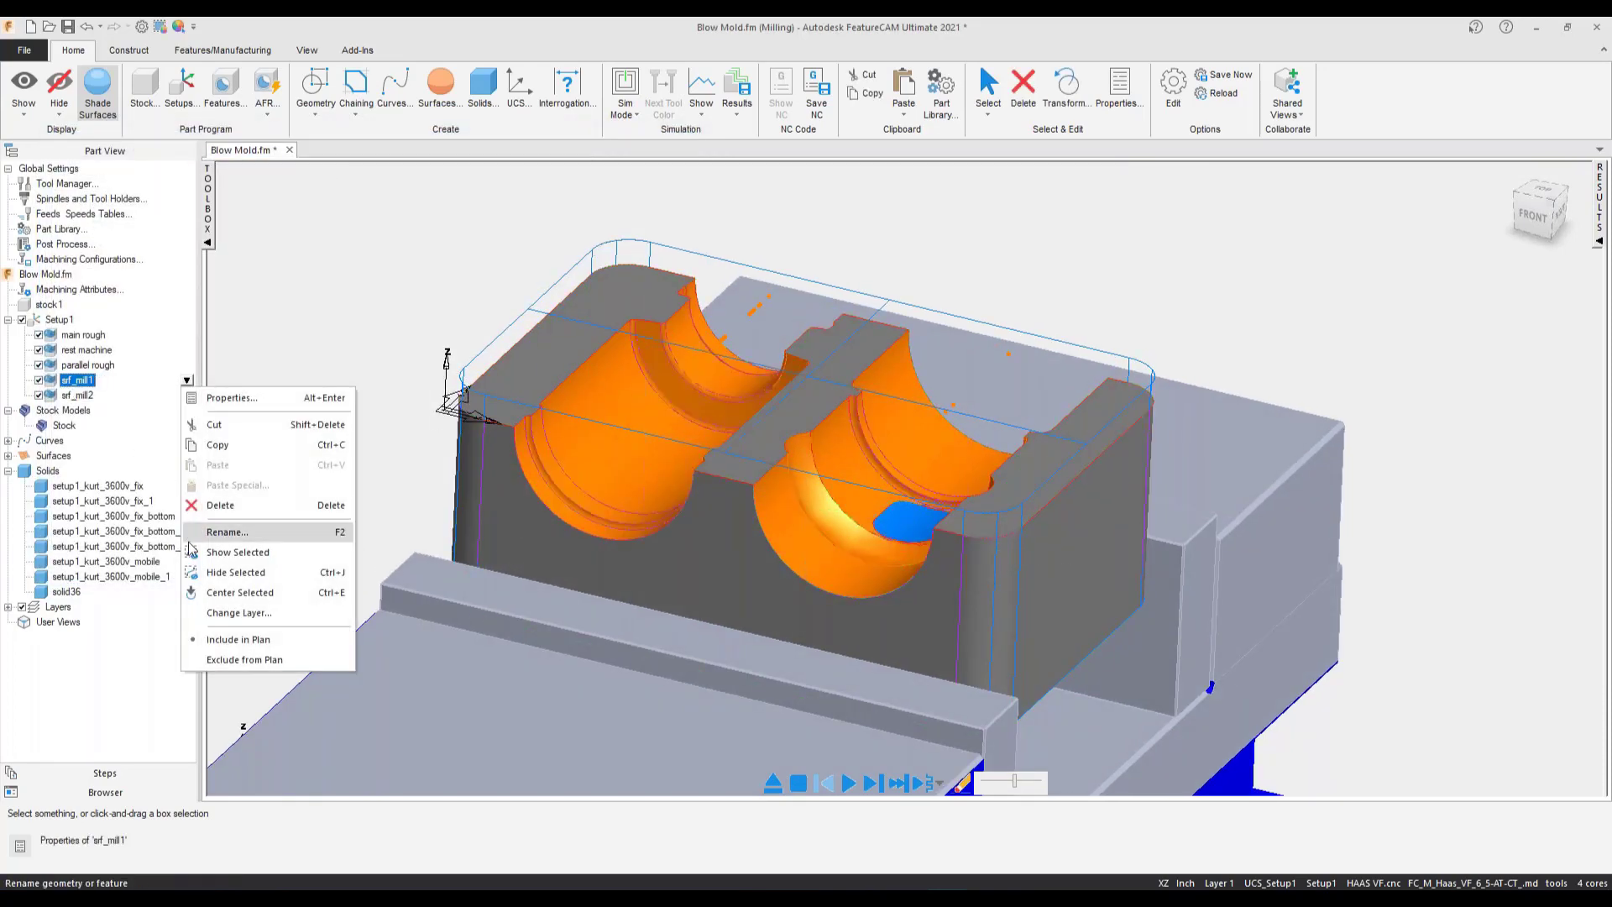
{"action": "left_click", "coordinate": [213, 536]}
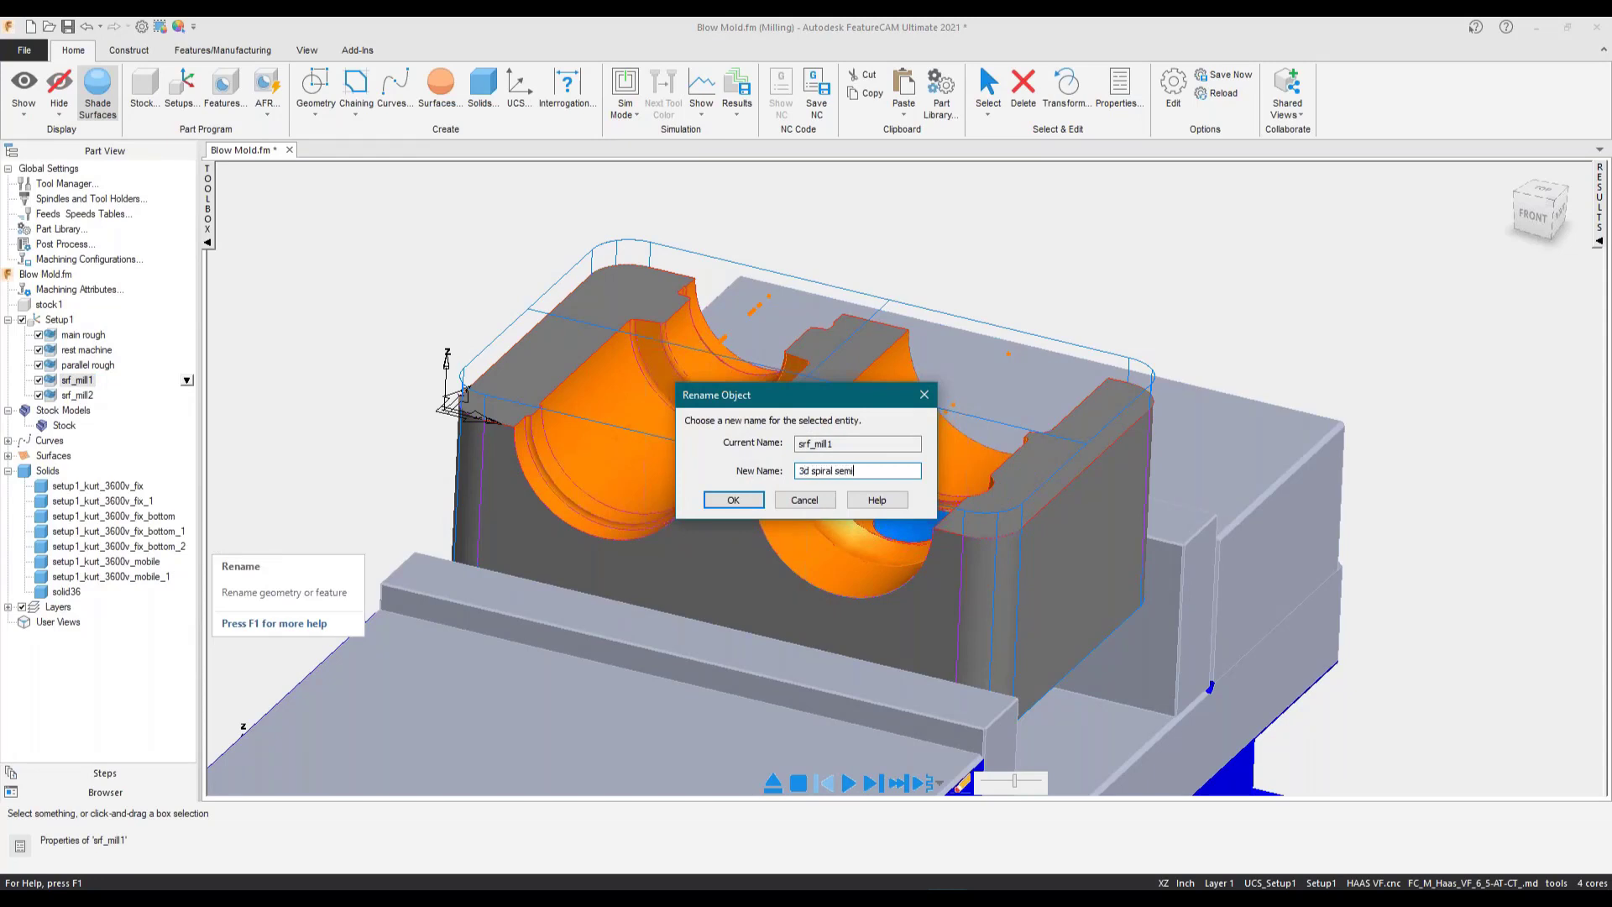
{"action": "left_click", "coordinate": [732, 499]}
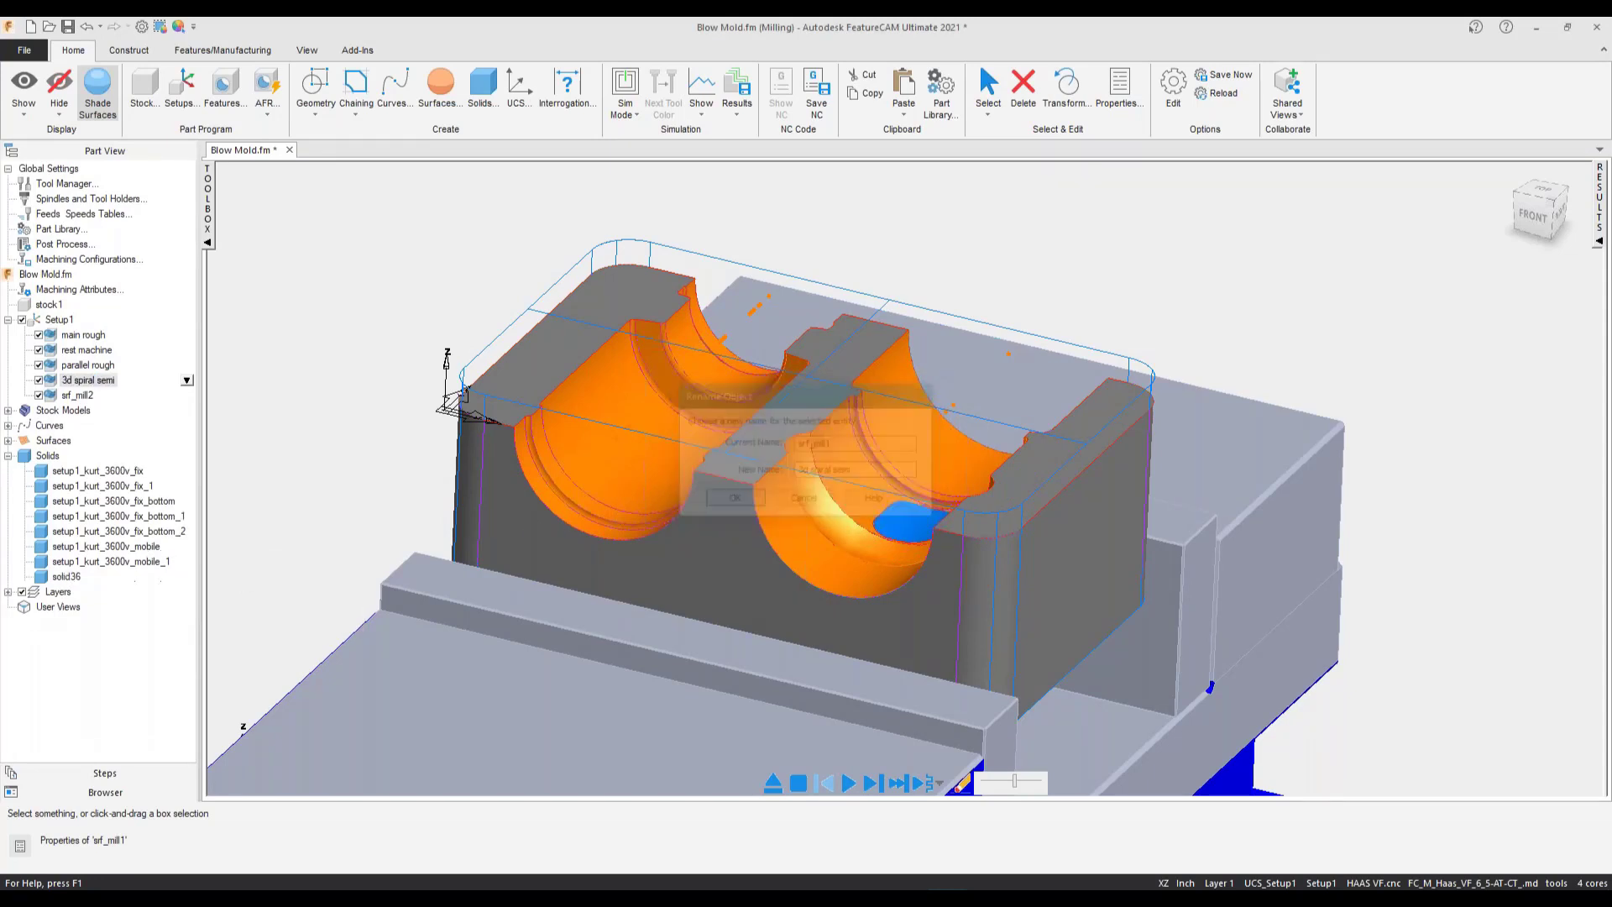
{"action": "left_click", "coordinate": [78, 394]}
{"action": "left_click", "coordinate": [77, 394]}
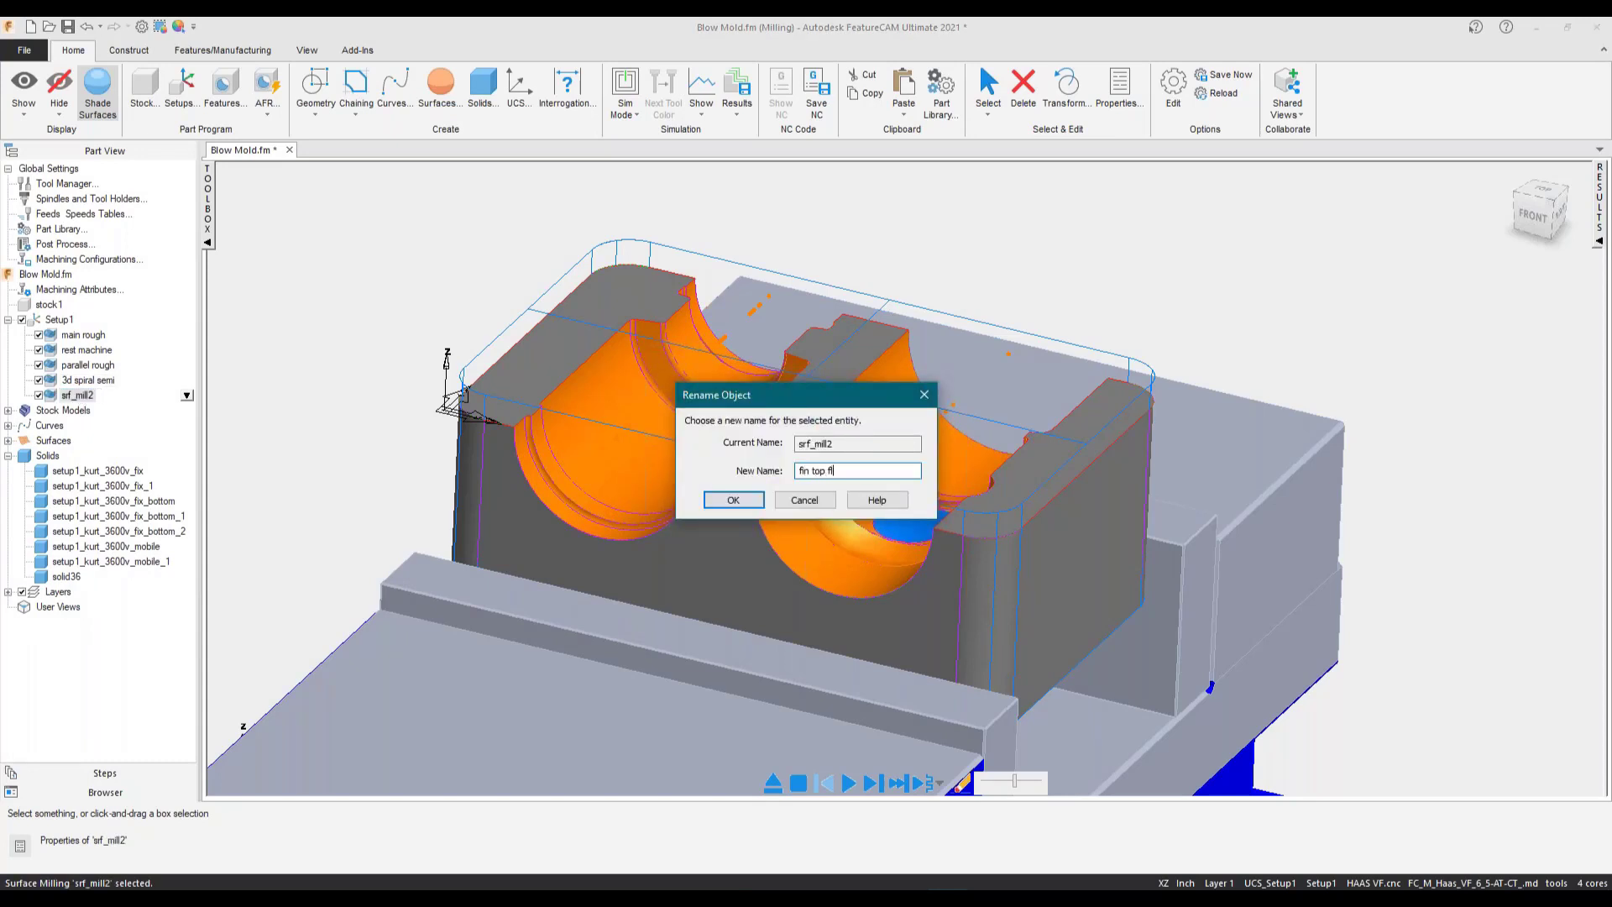
{"action": "left_click", "coordinate": [732, 499]}
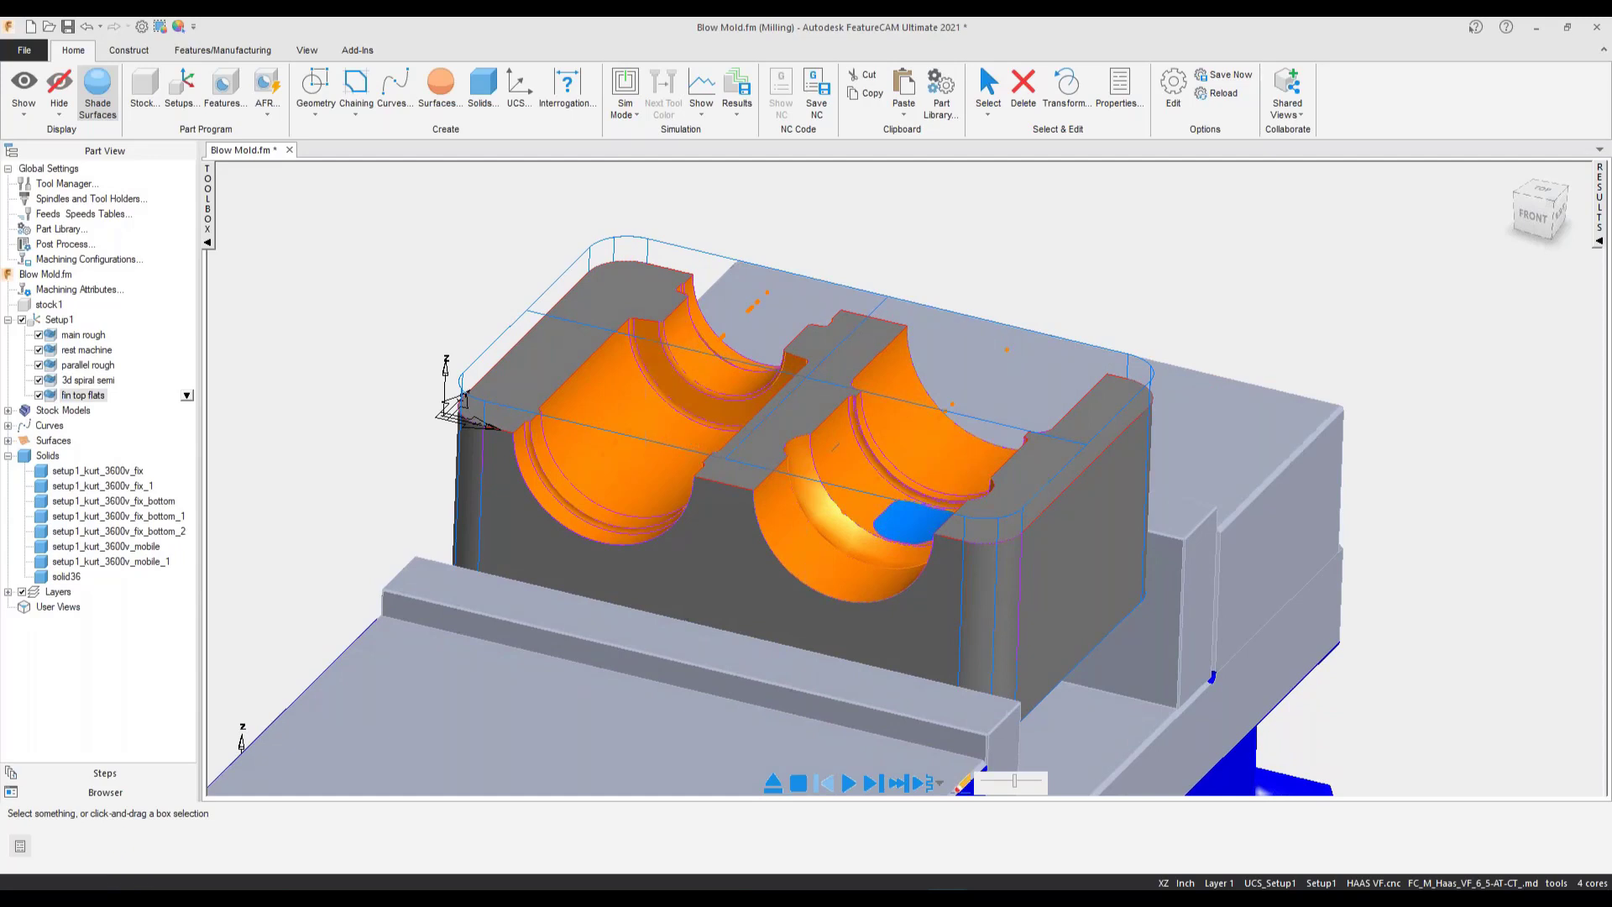
- Switch to a solid cutting simulation and run the start of the main rough operation on the mold stock
{"action": "left_click", "coordinate": [622, 115]}
{"action": "left_click", "coordinate": [630, 217]}
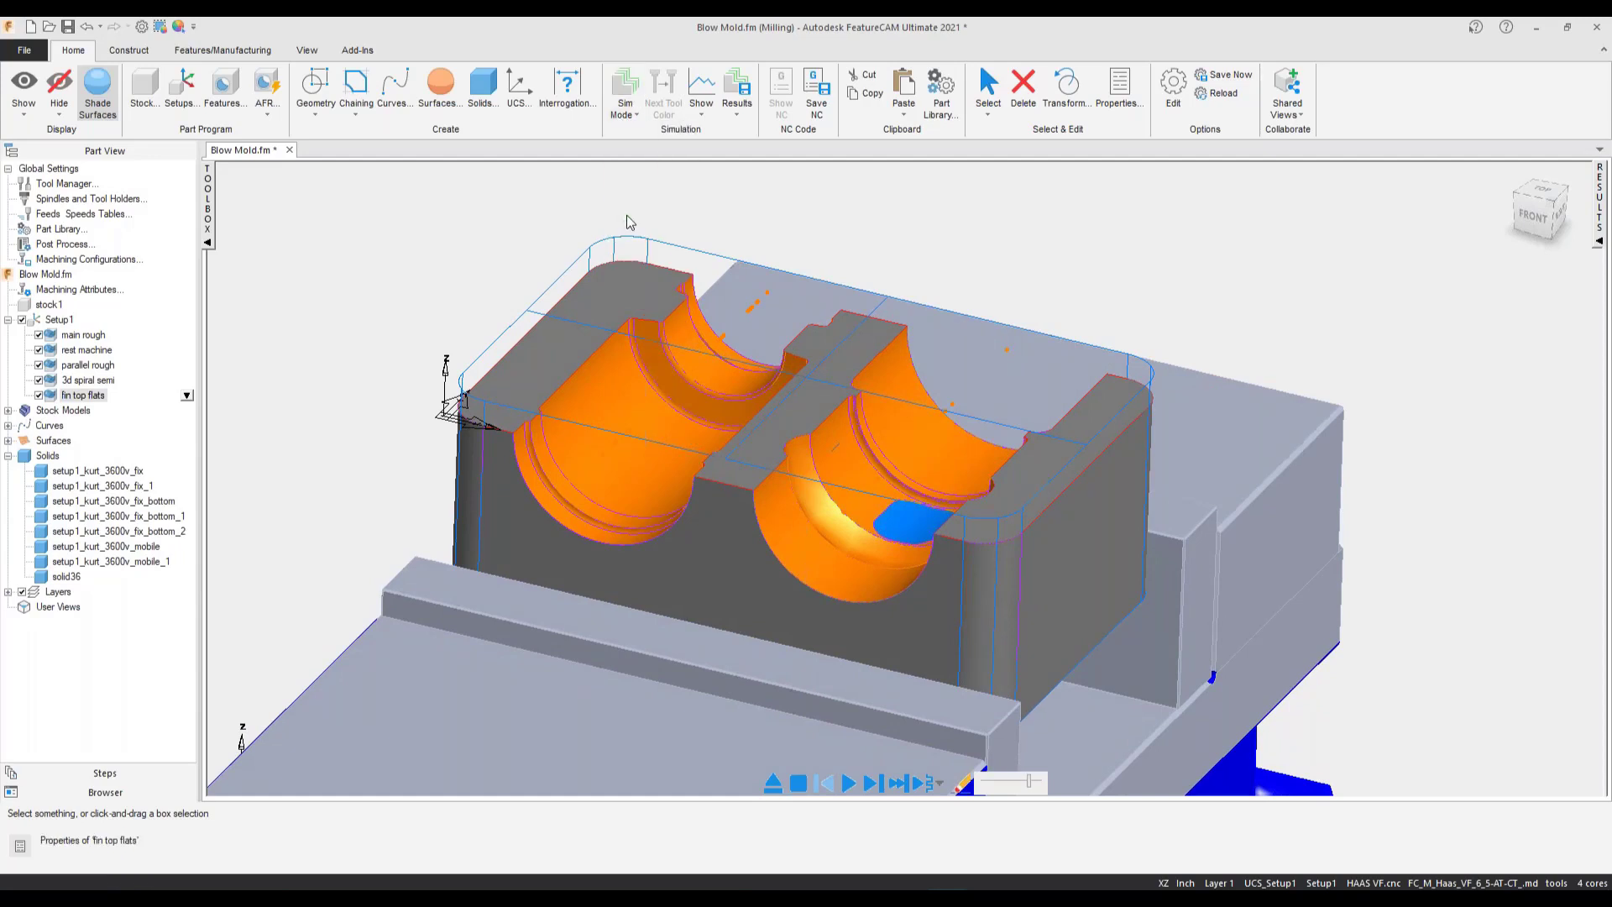
{"action": "left_click", "coordinate": [869, 784]}
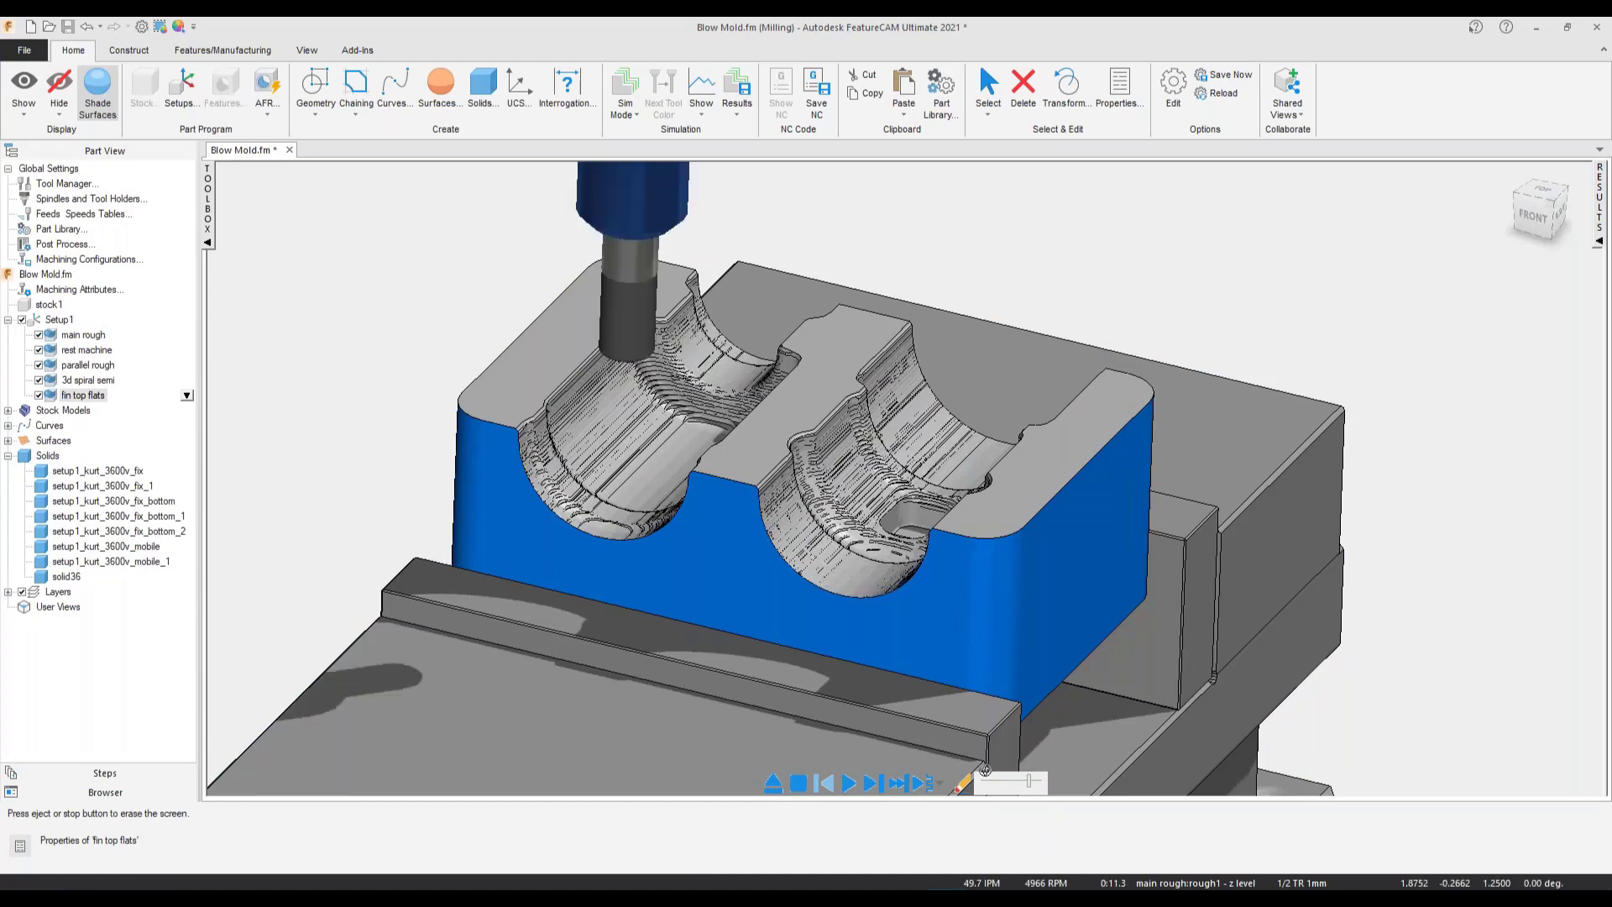
{"action": "left_click", "coordinate": [850, 784]}
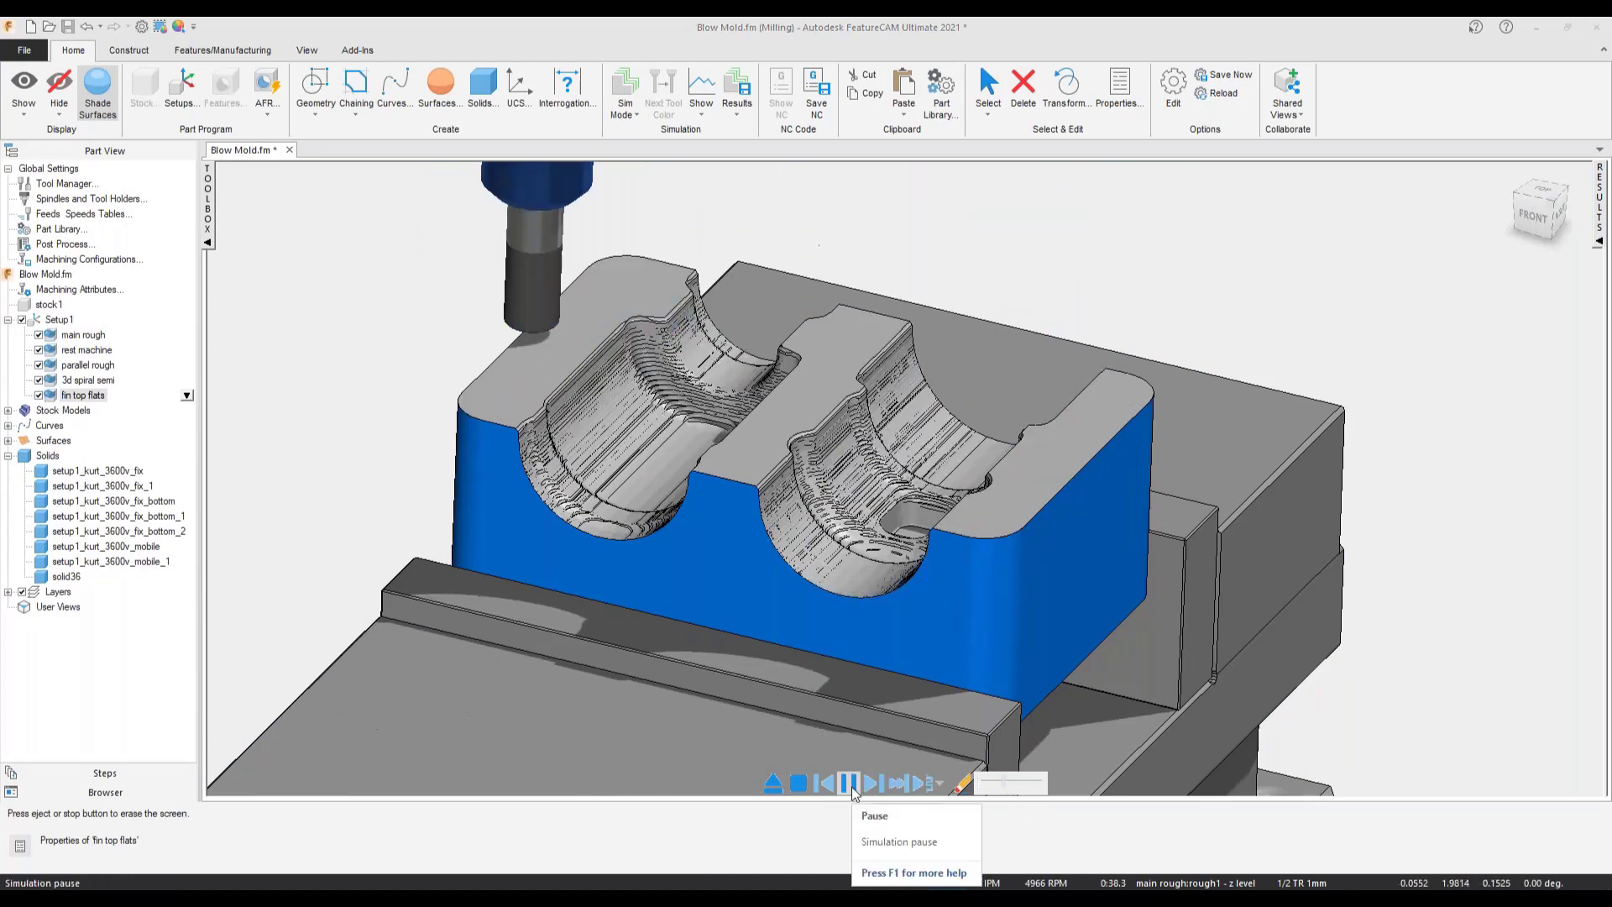
{"action": "left_click", "coordinate": [773, 783]}
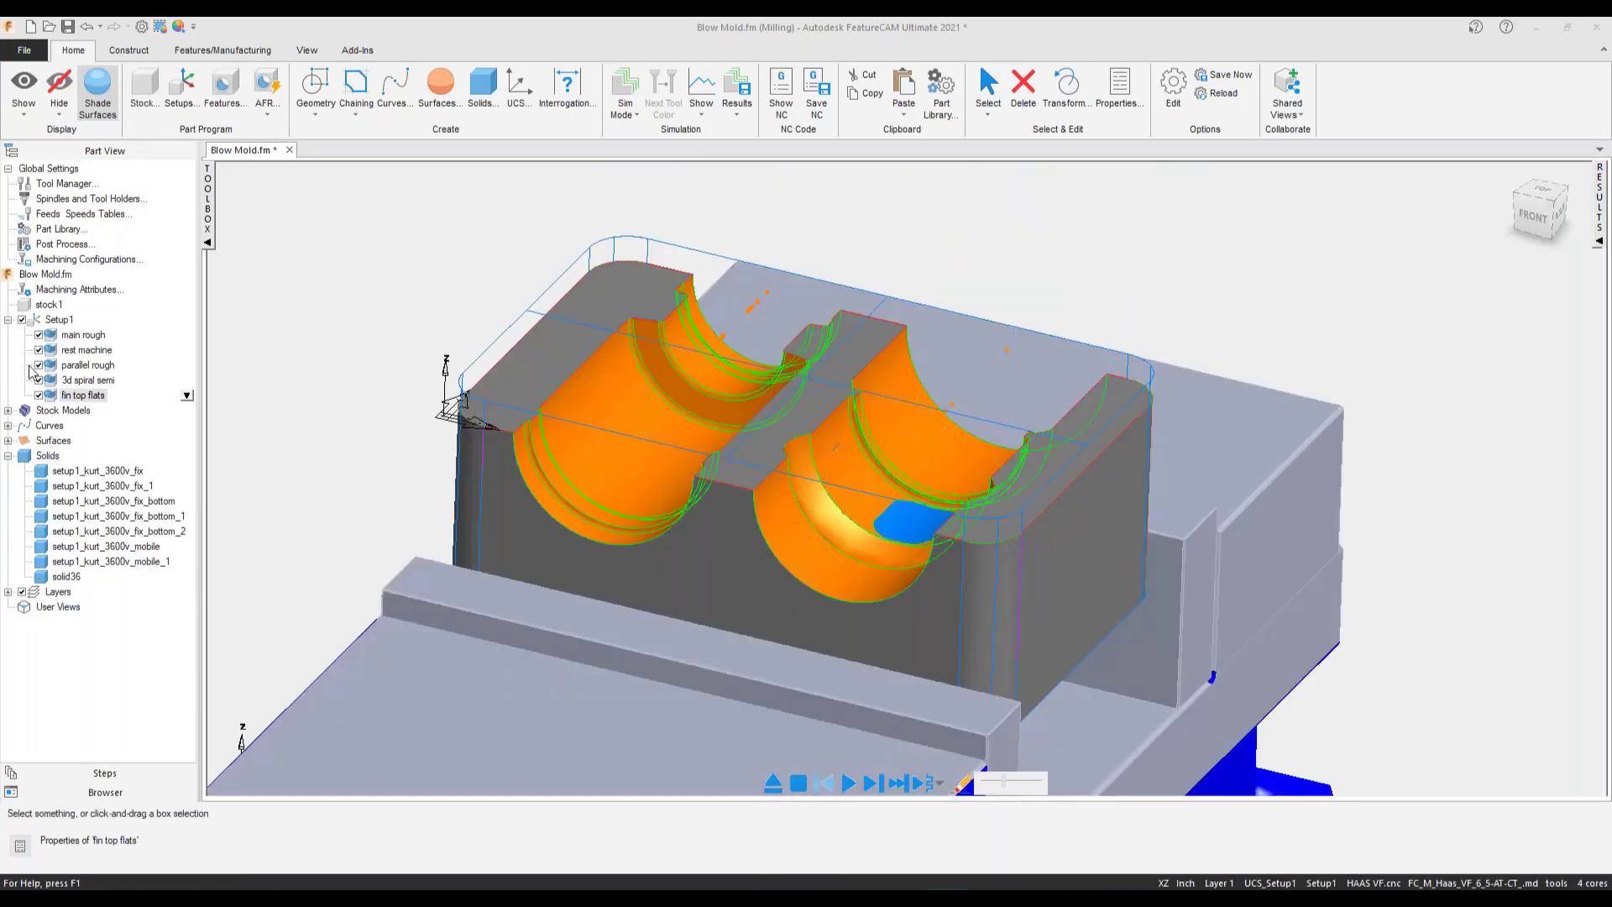
- Exclude the main rough, rest machine and parallel rough features from the machining plan of Setup1
{"action": "left_click", "coordinate": [38, 334]}
{"action": "left_click", "coordinate": [38, 349]}
{"action": "left_click", "coordinate": [38, 364]}
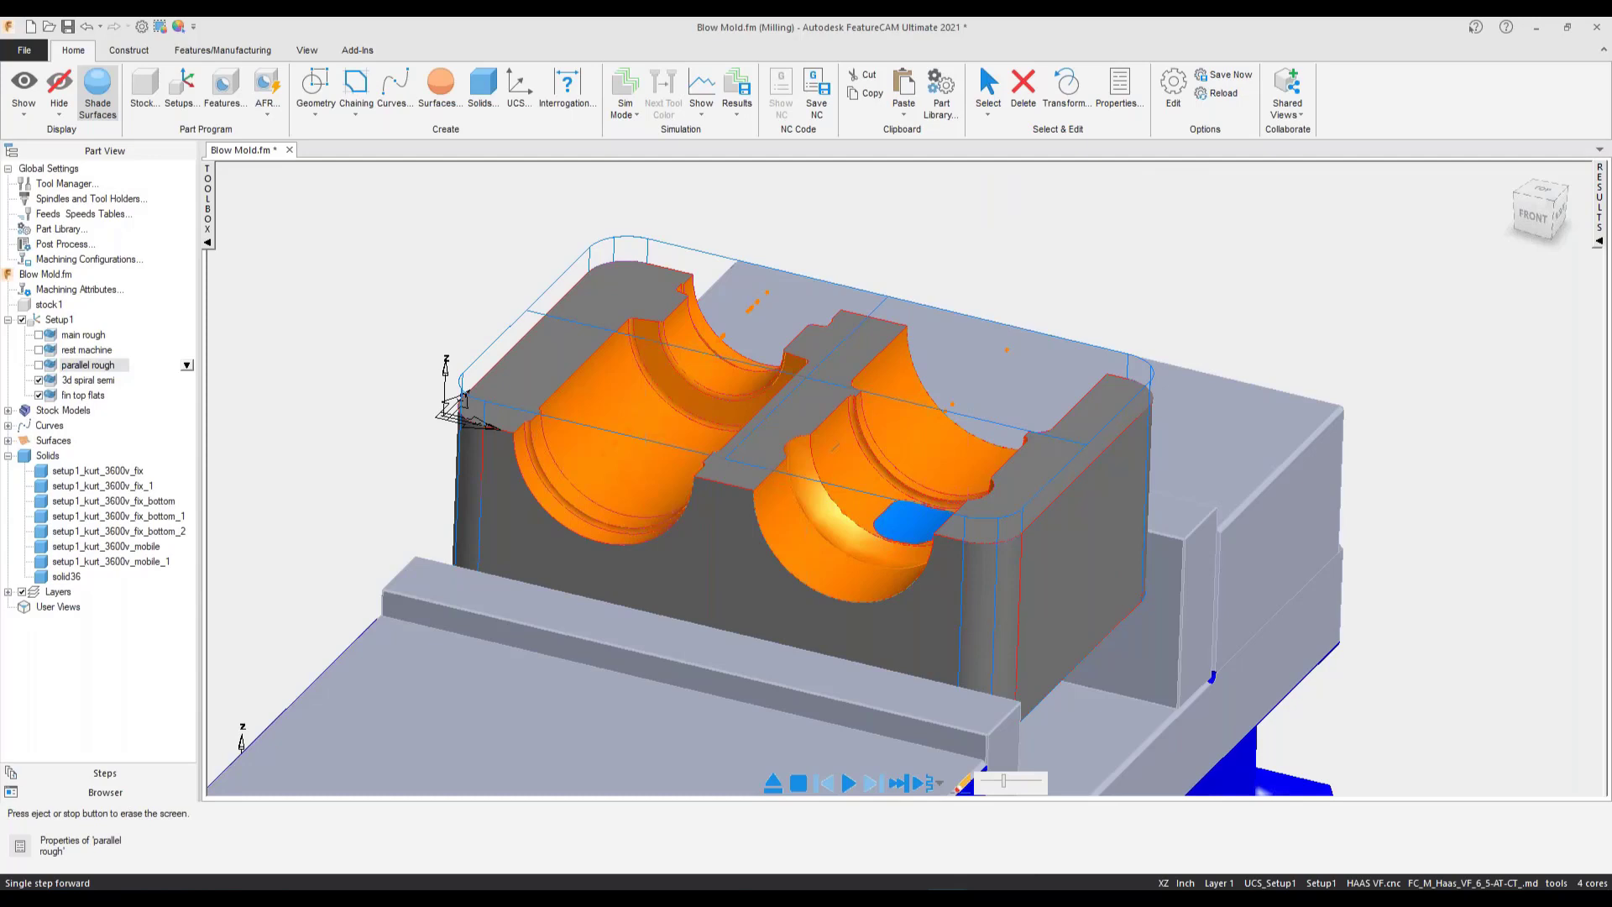
- Run the solid simulation of the 3d spiral semi and fin top flats features at a faster speed, and compare the result with the part
{"action": "left_click", "coordinate": [871, 784]}
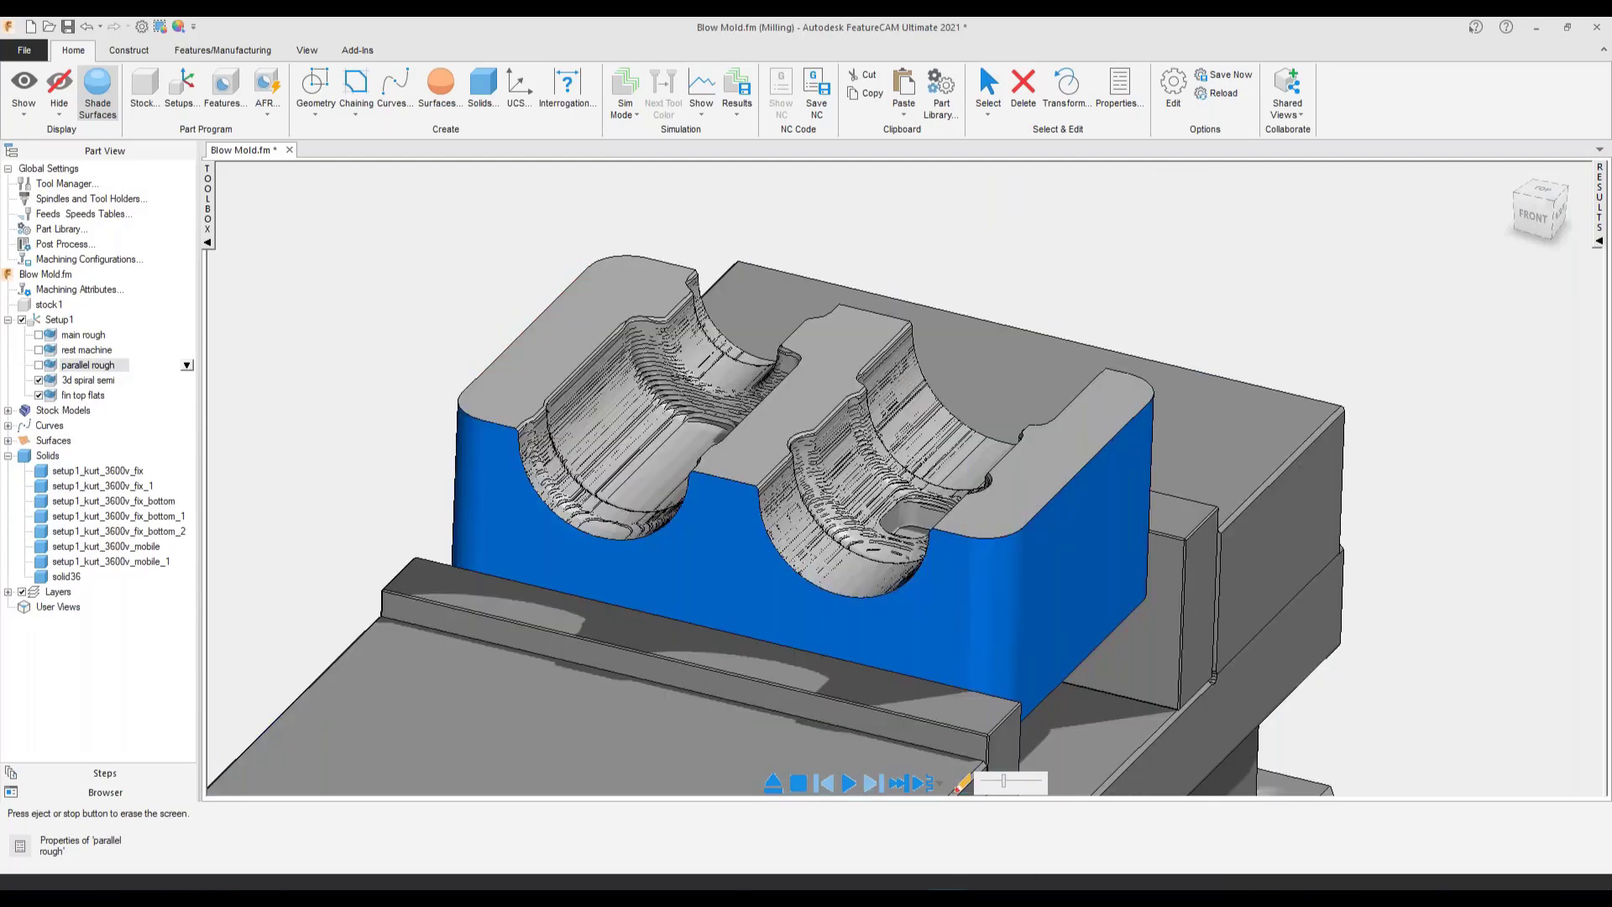
{"action": "left_click", "coordinate": [851, 783]}
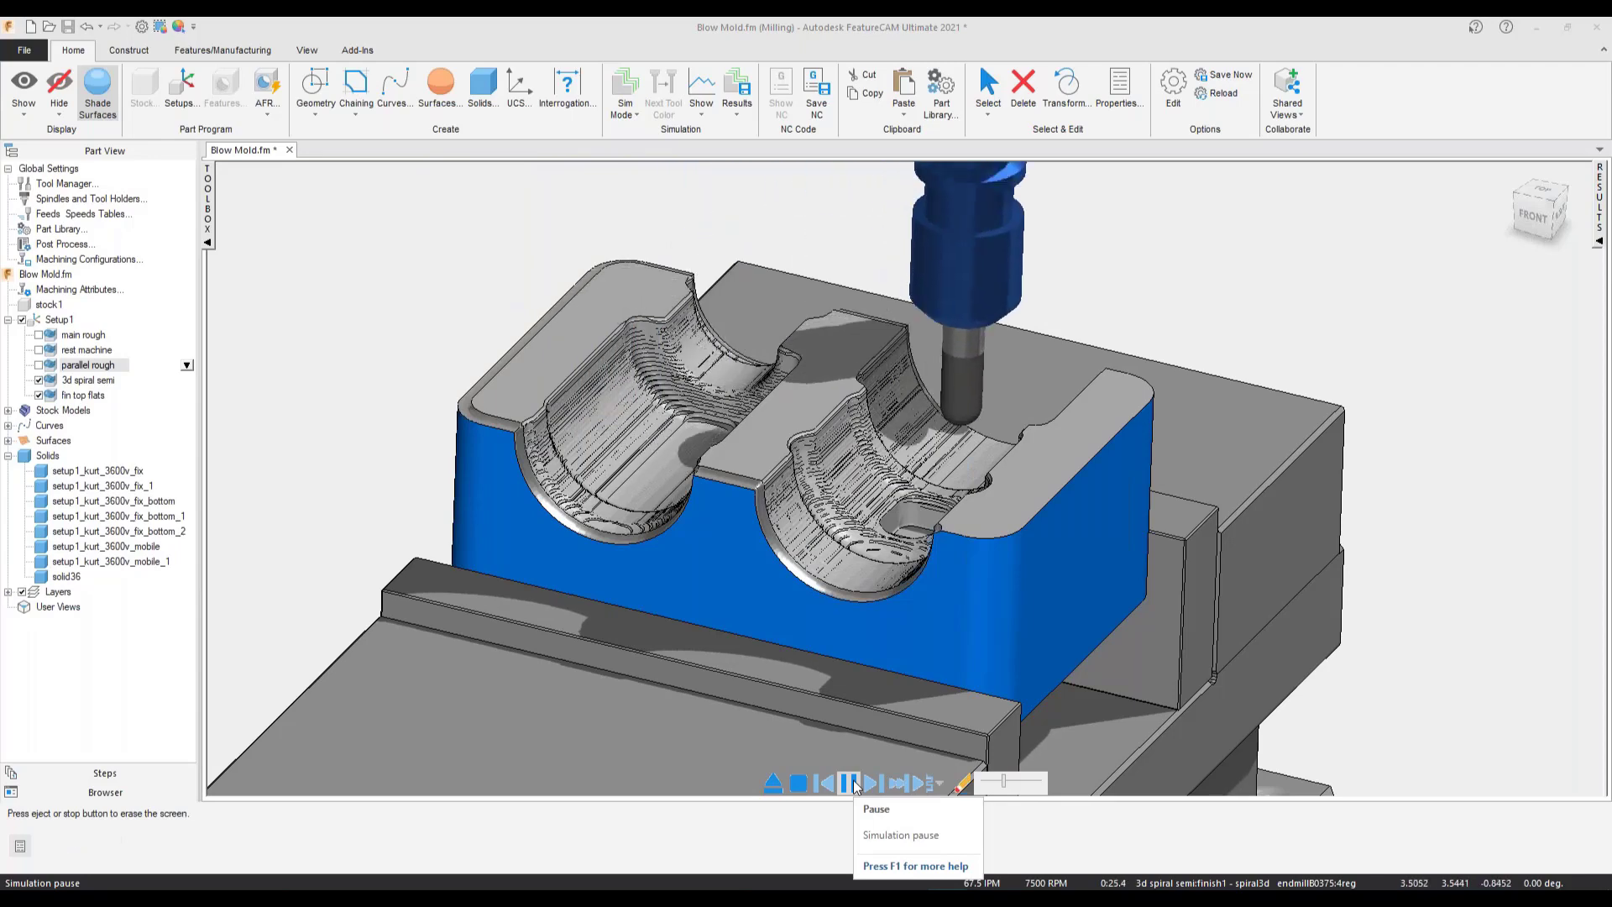
{"action": "left_click", "coordinate": [1022, 783]}
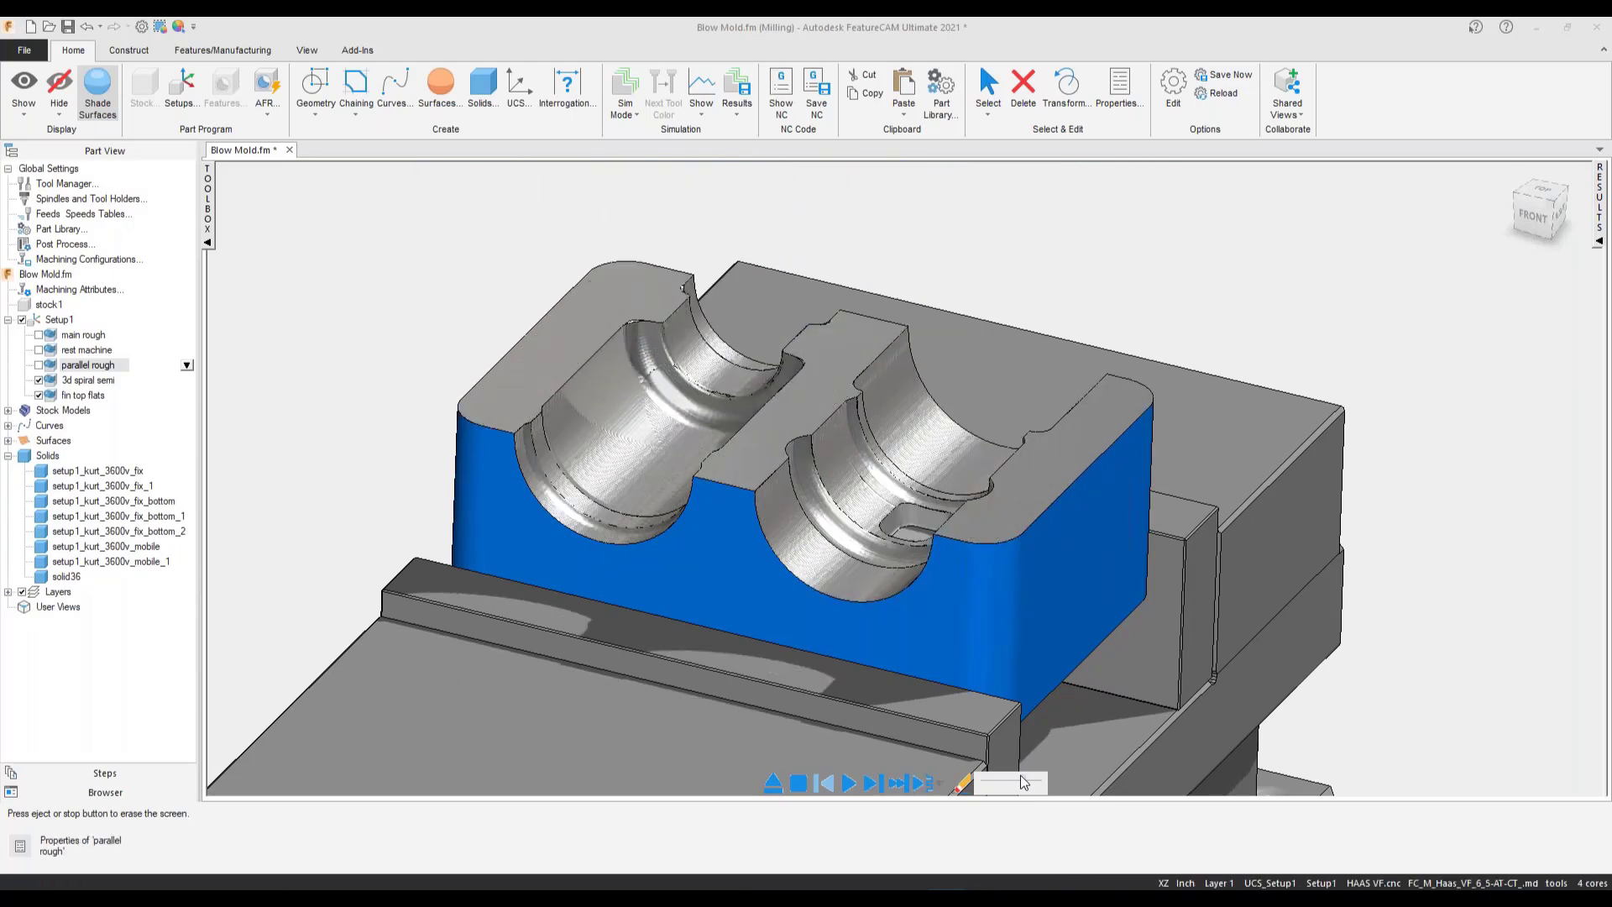
{"action": "left_click", "coordinate": [704, 108]}
{"action": "left_click", "coordinate": [710, 253]}
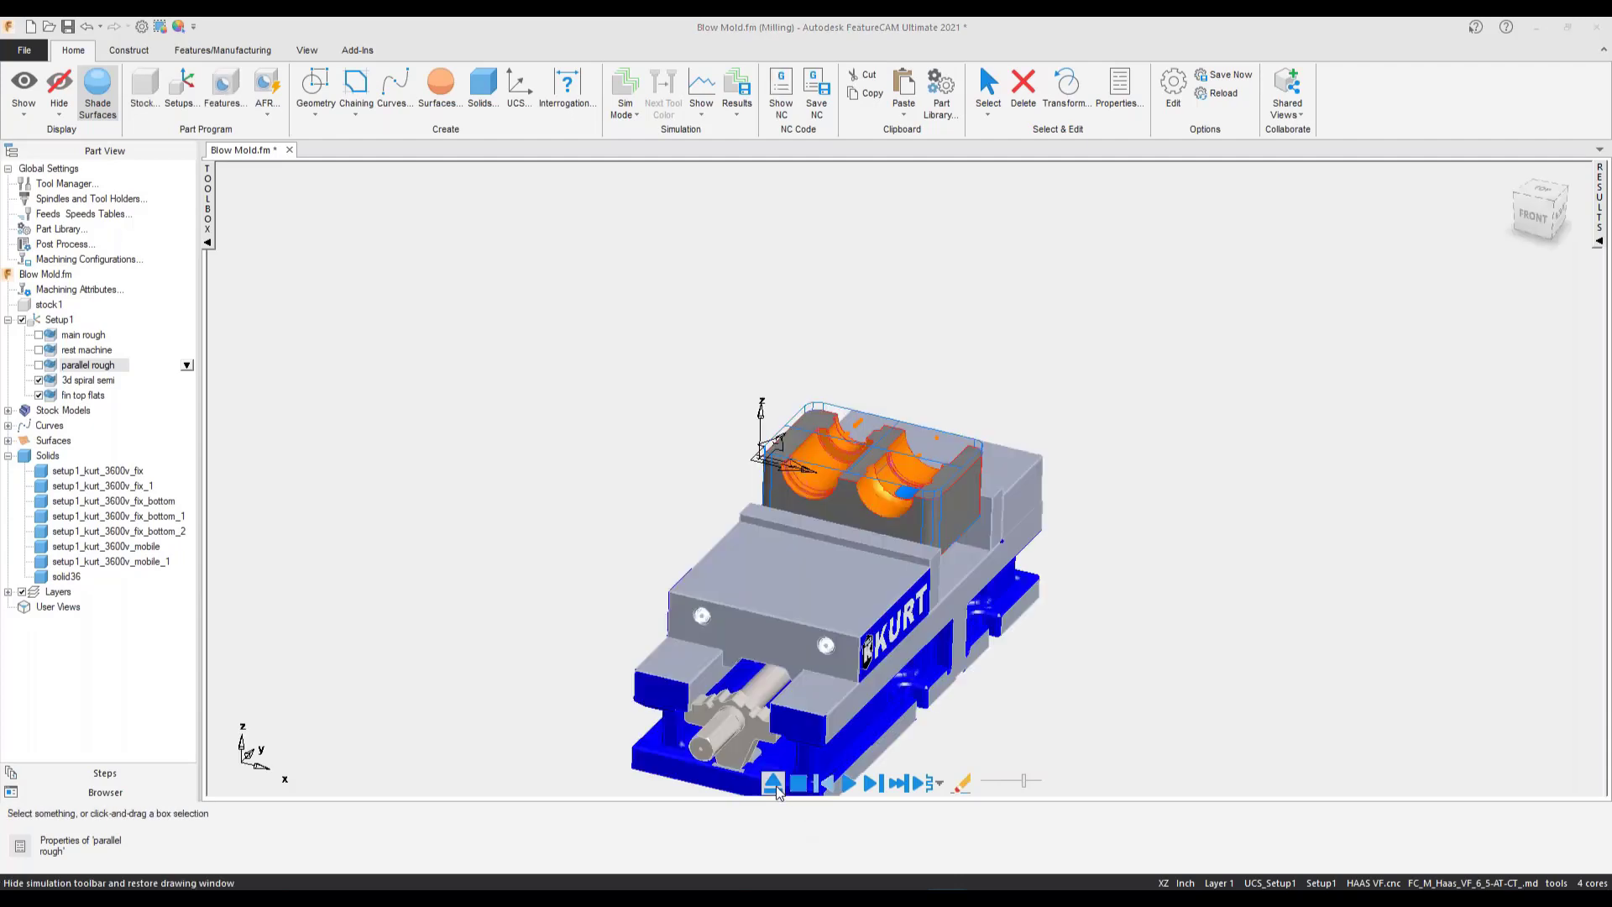
- Include all Setup1 features in the machining plan again, simulate them, compare the result with the part, and eject the simulation
{"action": "left_click", "coordinate": [22, 320]}
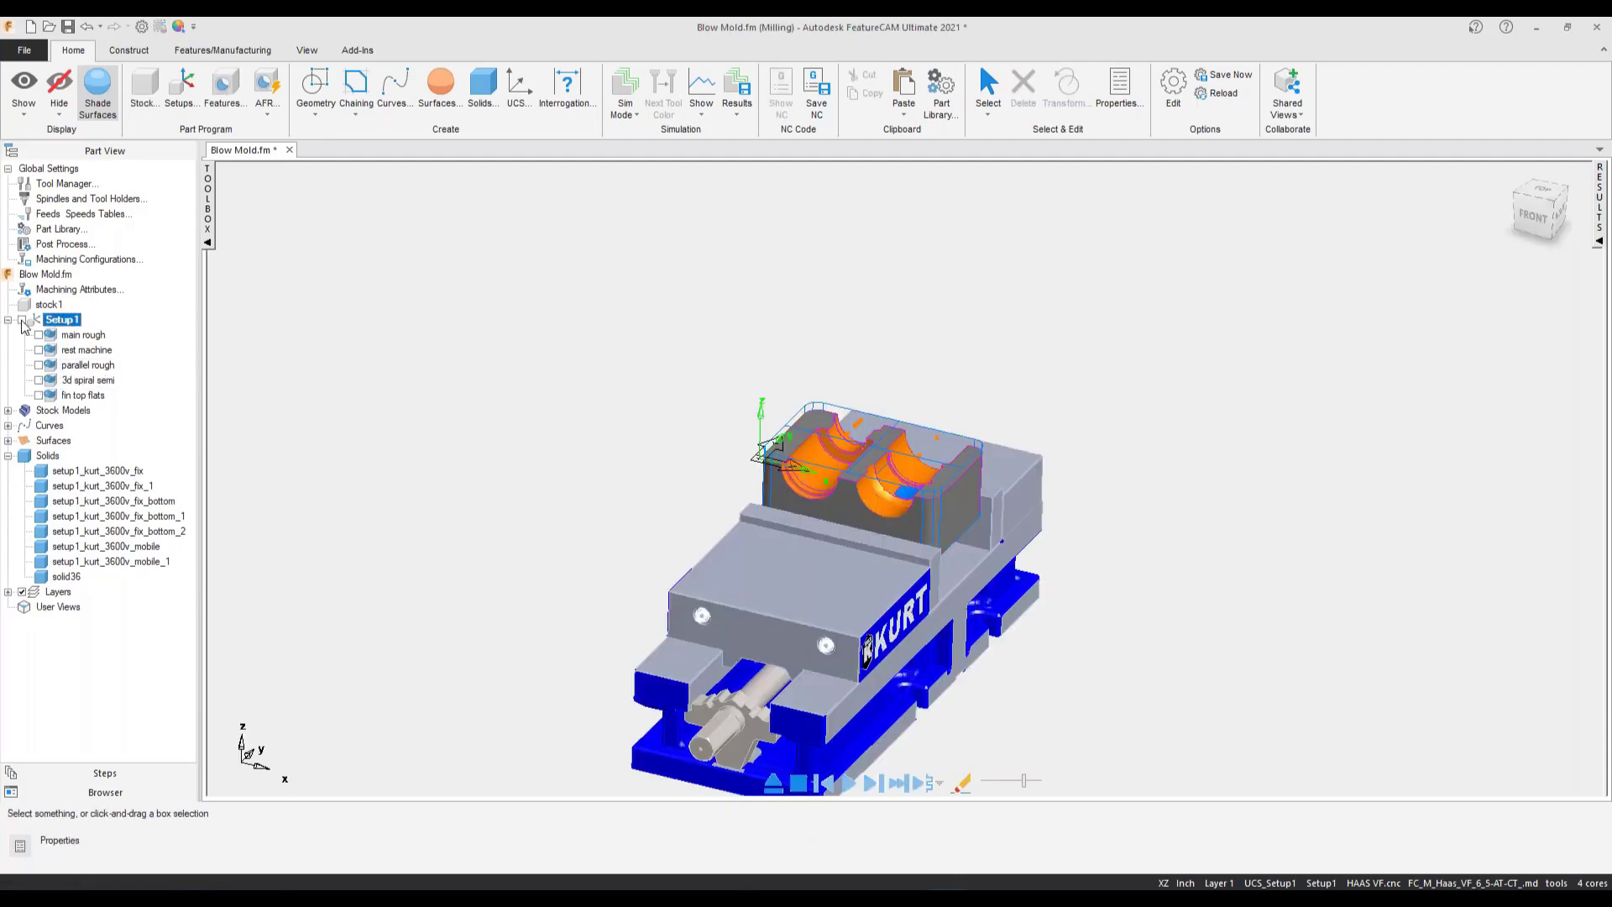
{"action": "left_click", "coordinate": [850, 782]}
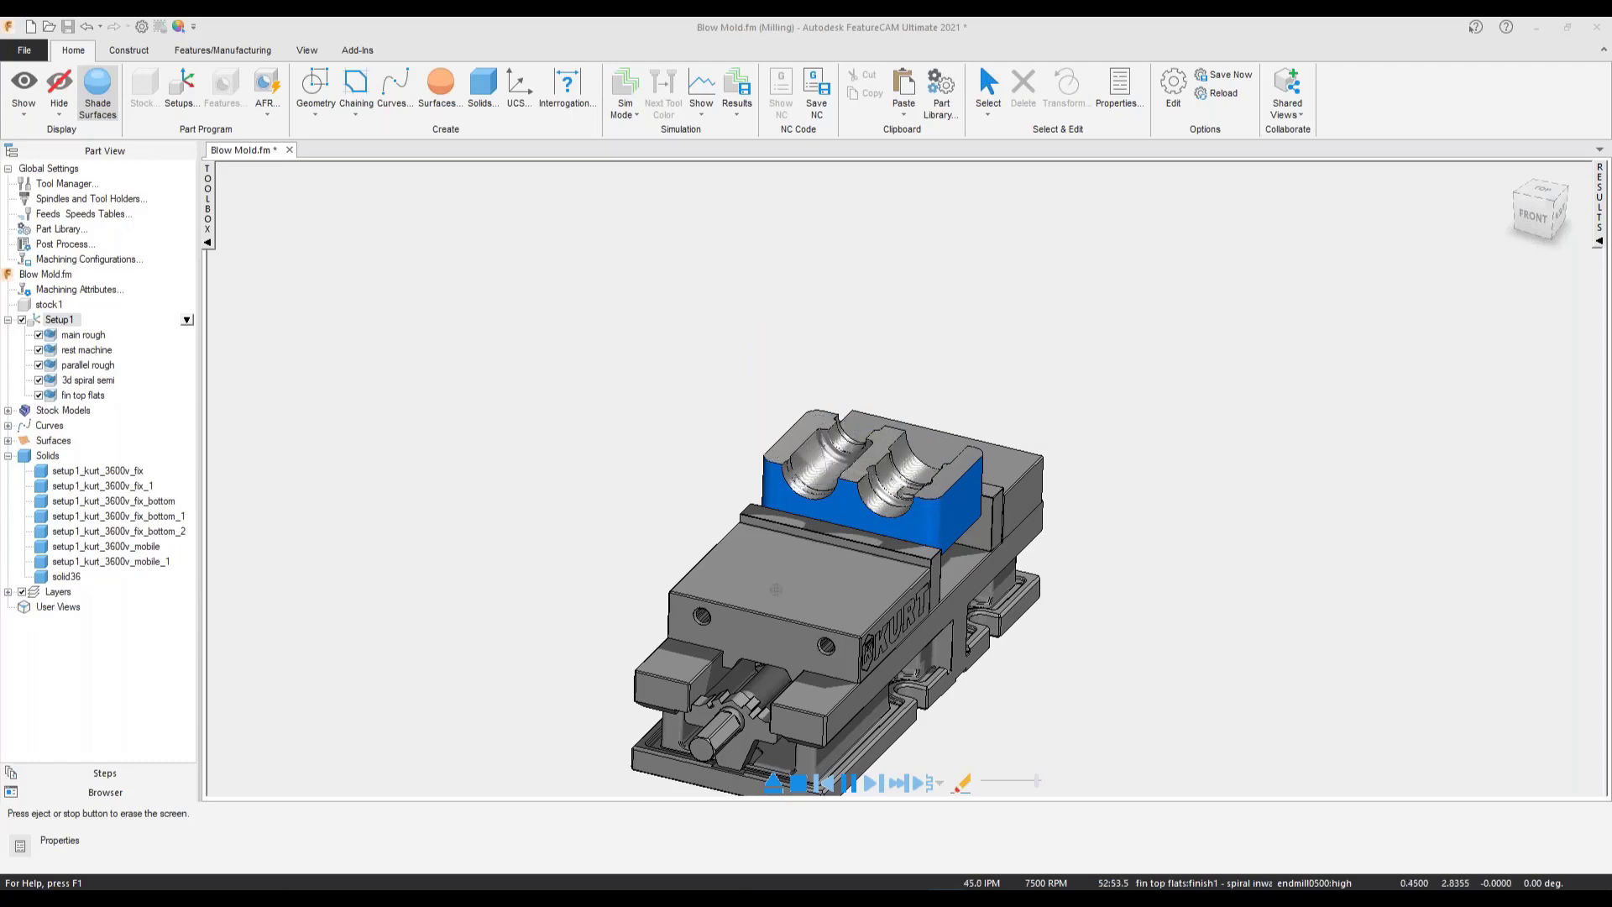
{"action": "left_click", "coordinate": [635, 115]}
{"action": "left_click", "coordinate": [739, 253]}
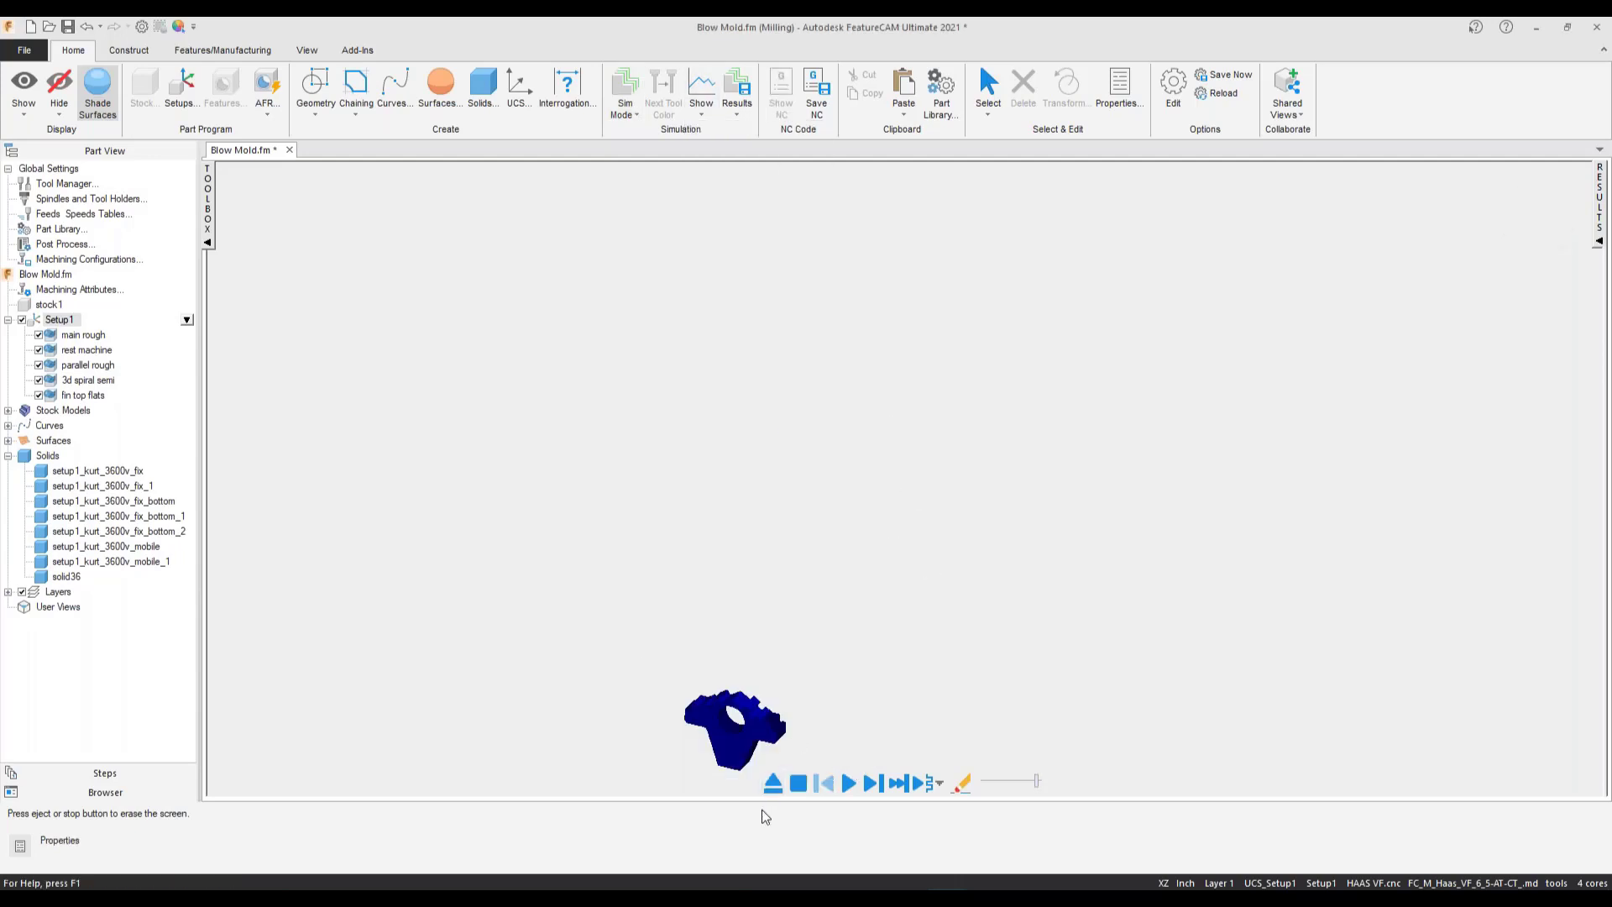
{"action": "left_click", "coordinate": [772, 785]}
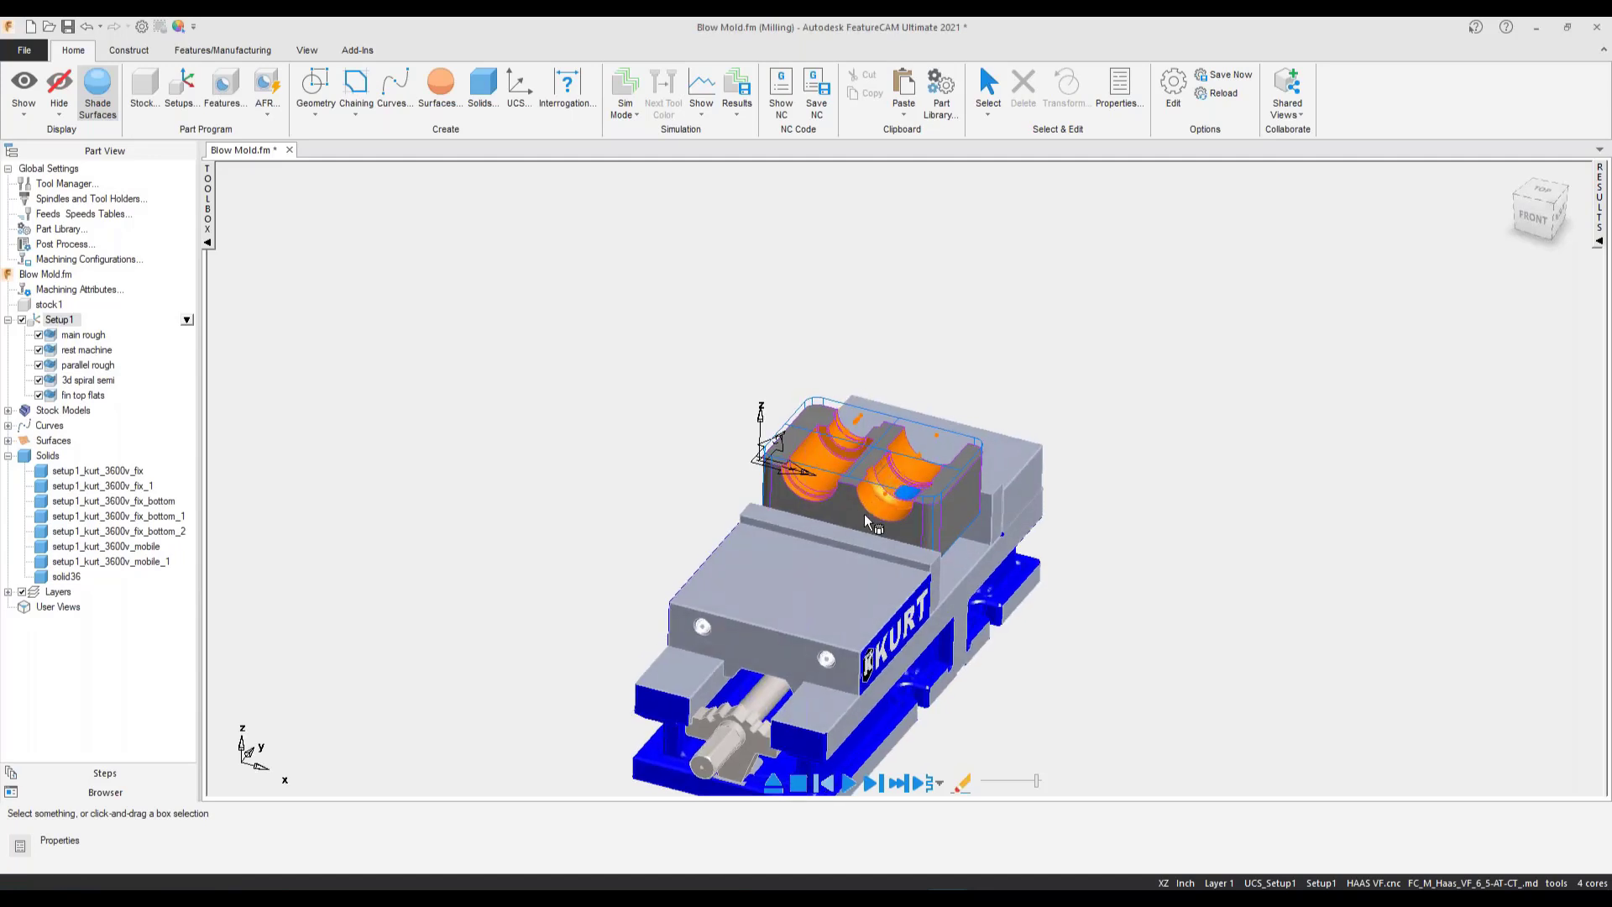
- Clear the saved simulation starting point and rerun the complete Setup1 machining simulation from raw stock through to the end
{"action": "scroll", "coordinate": [868, 522], "scroll_direction": "up", "scroll_amount": 5}
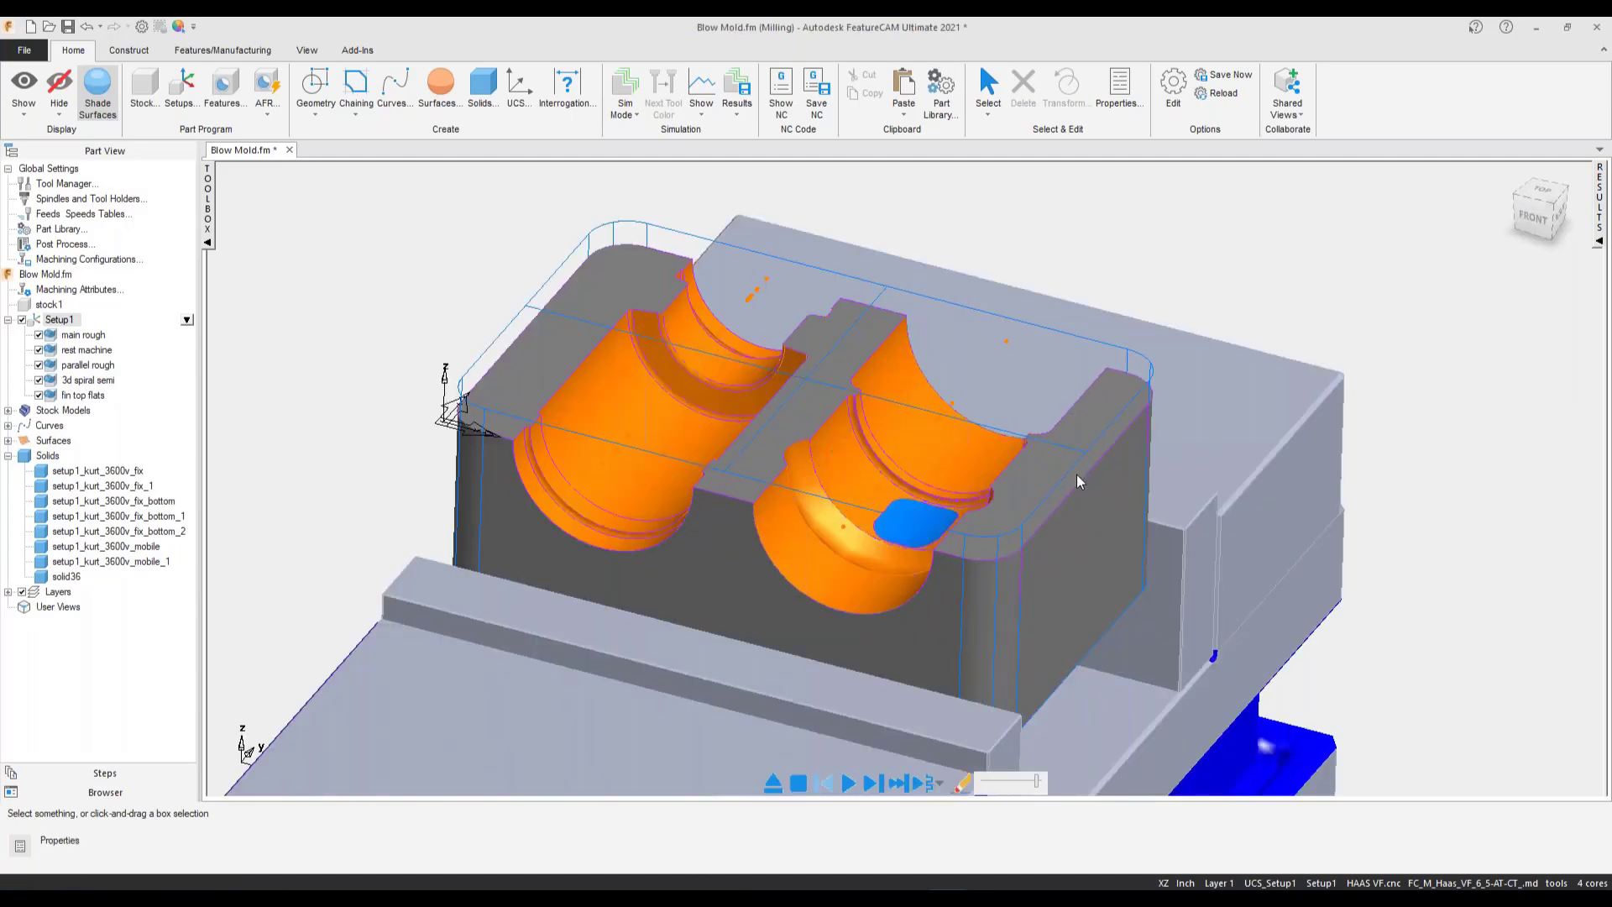
{"action": "left_click", "coordinate": [737, 101]}
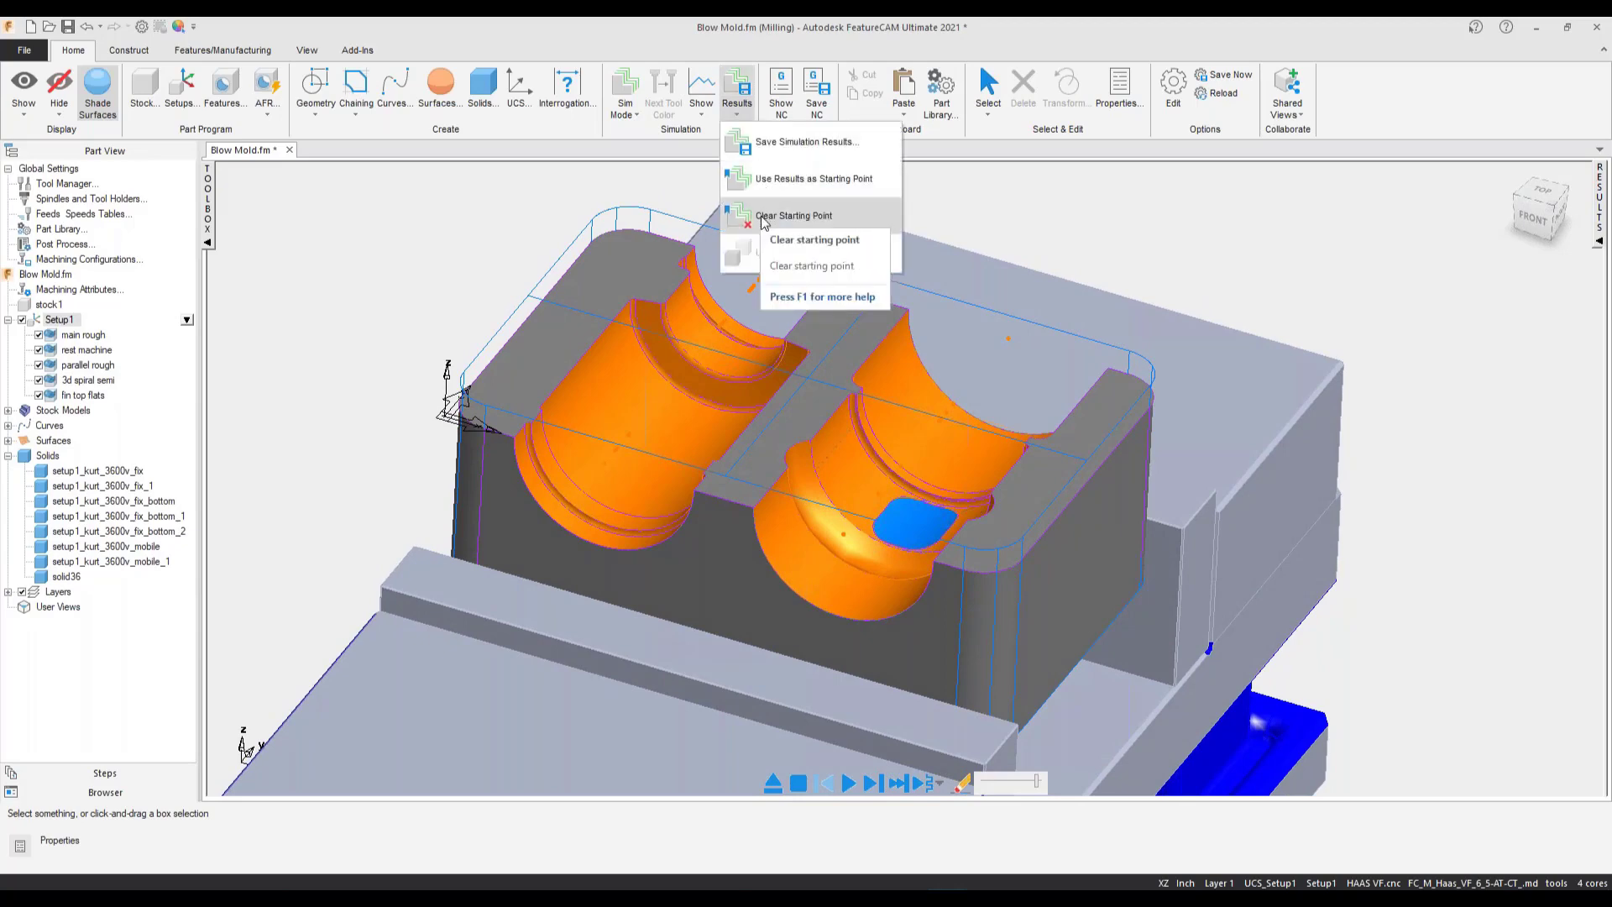
{"action": "left_click", "coordinate": [759, 216]}
{"action": "scroll", "coordinate": [900, 481], "scroll_direction": "down", "scroll_amount": 5}
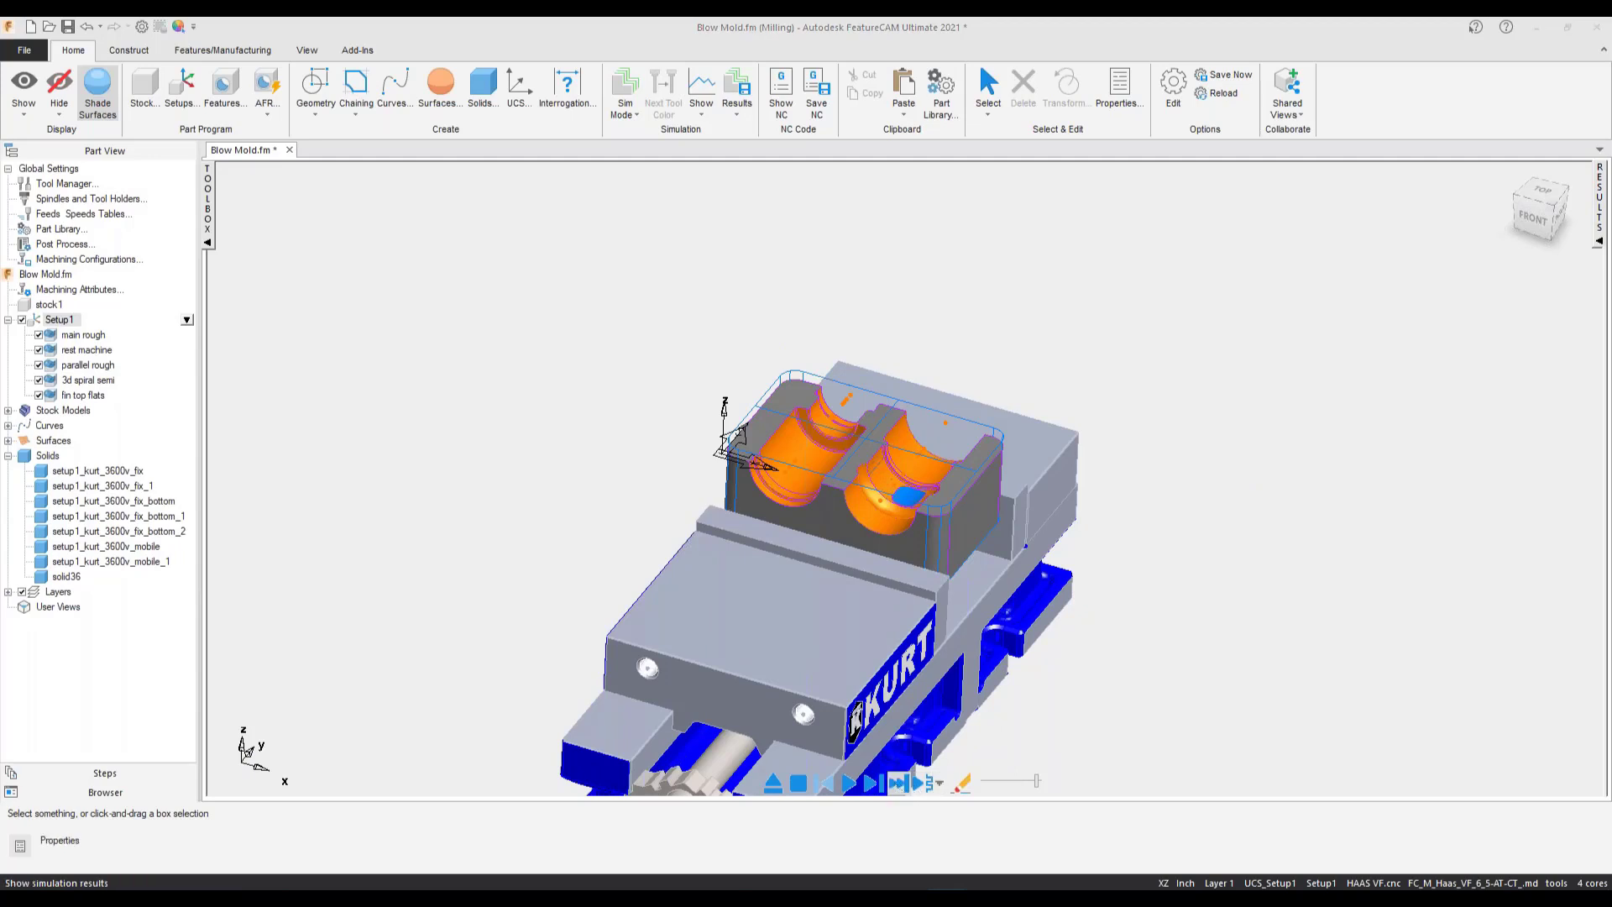
{"action": "left_click", "coordinate": [896, 783]}
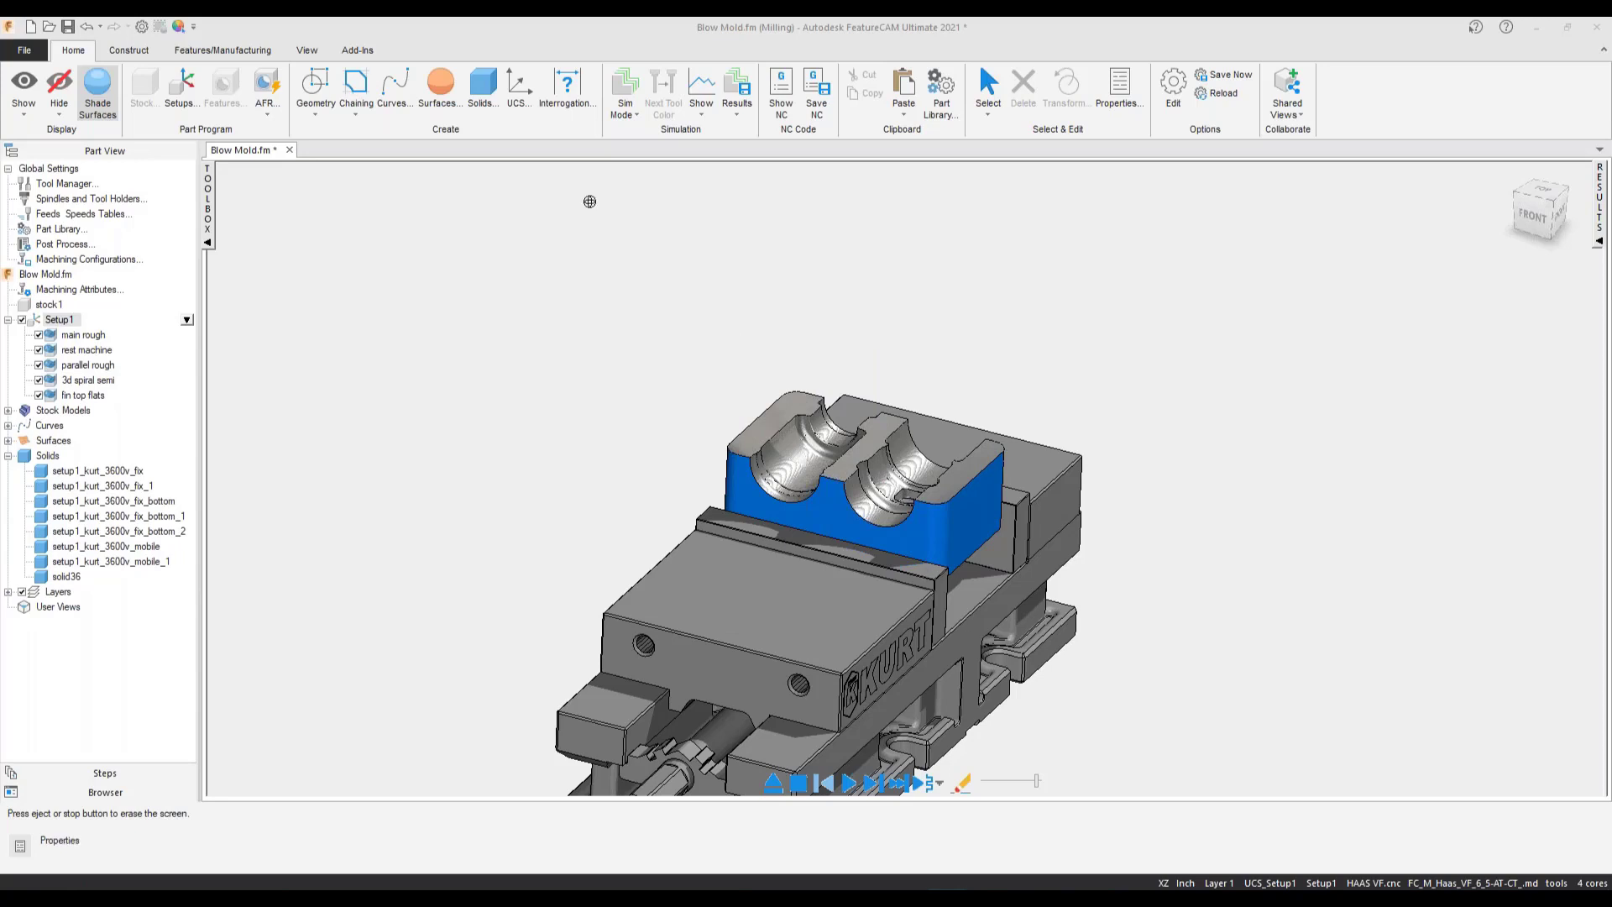
- Compare the simulated stock with the part, examine the cavities and top flats up close, and eject the simulation
{"action": "left_click", "coordinate": [701, 102]}
{"action": "left_click", "coordinate": [739, 253]}
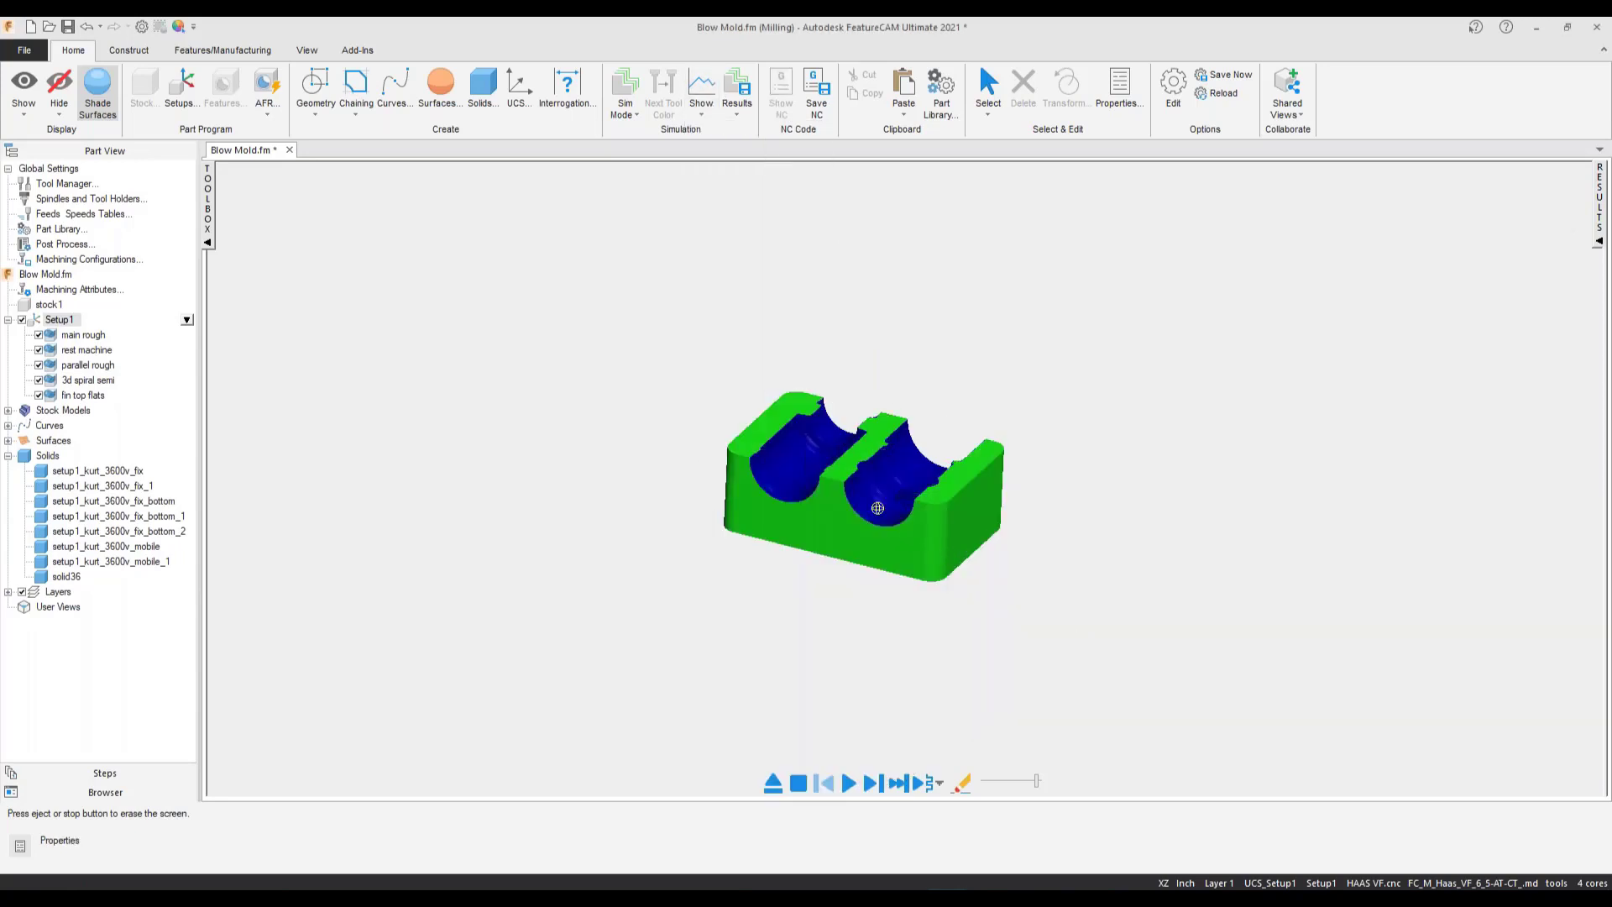
{"action": "scroll", "coordinate": [863, 476], "scroll_direction": "up", "scroll_amount": 5}
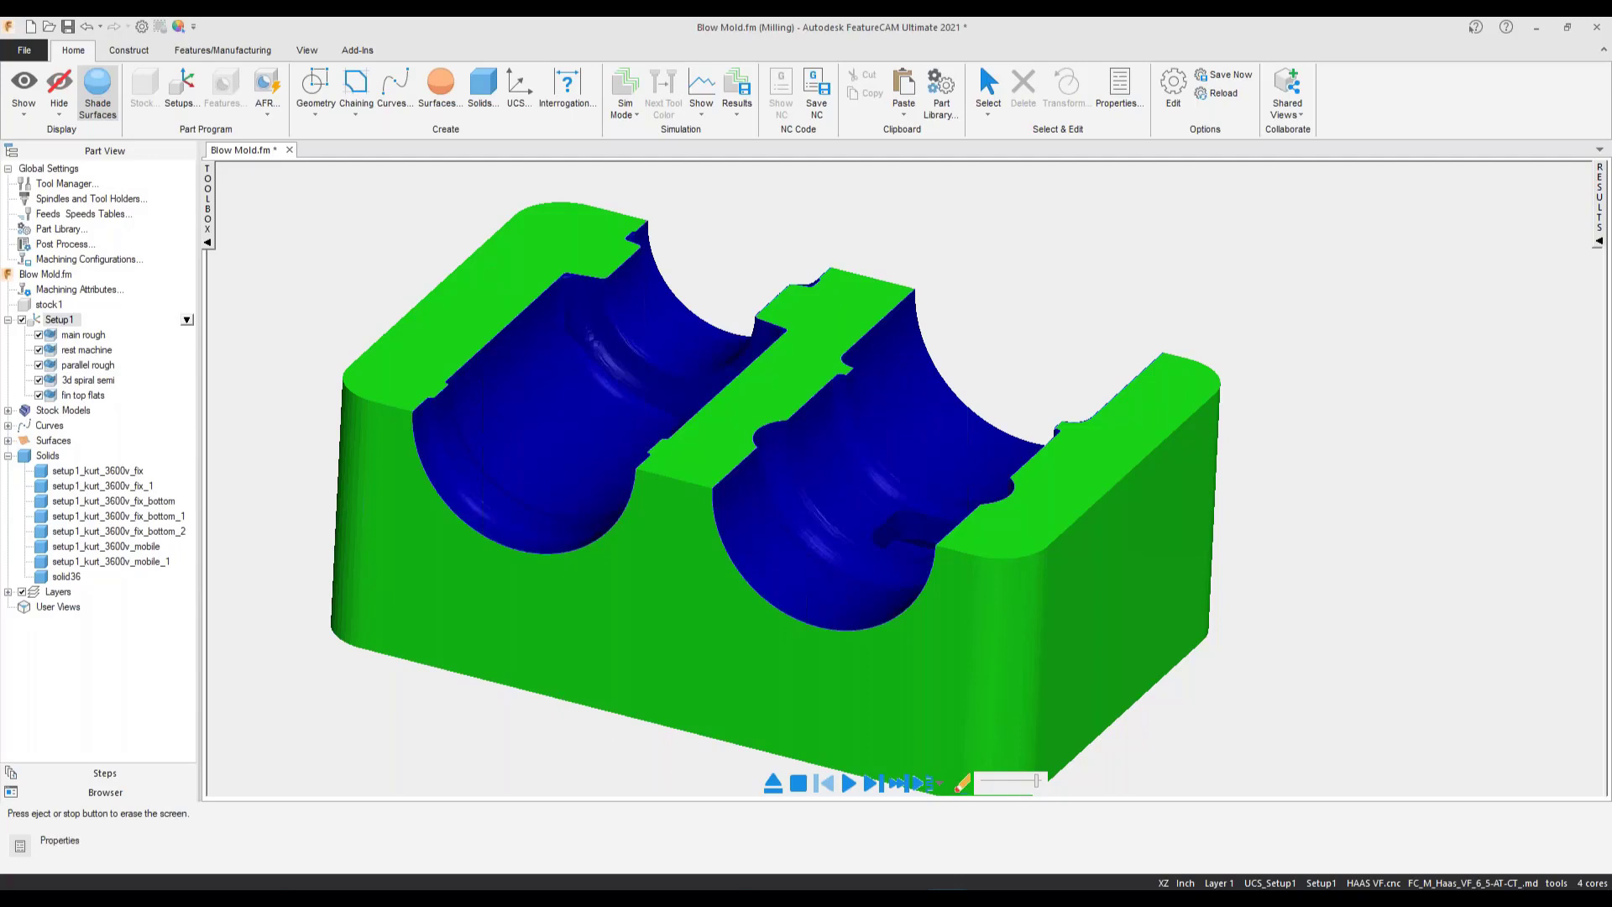
{"action": "left_click", "coordinate": [771, 786]}
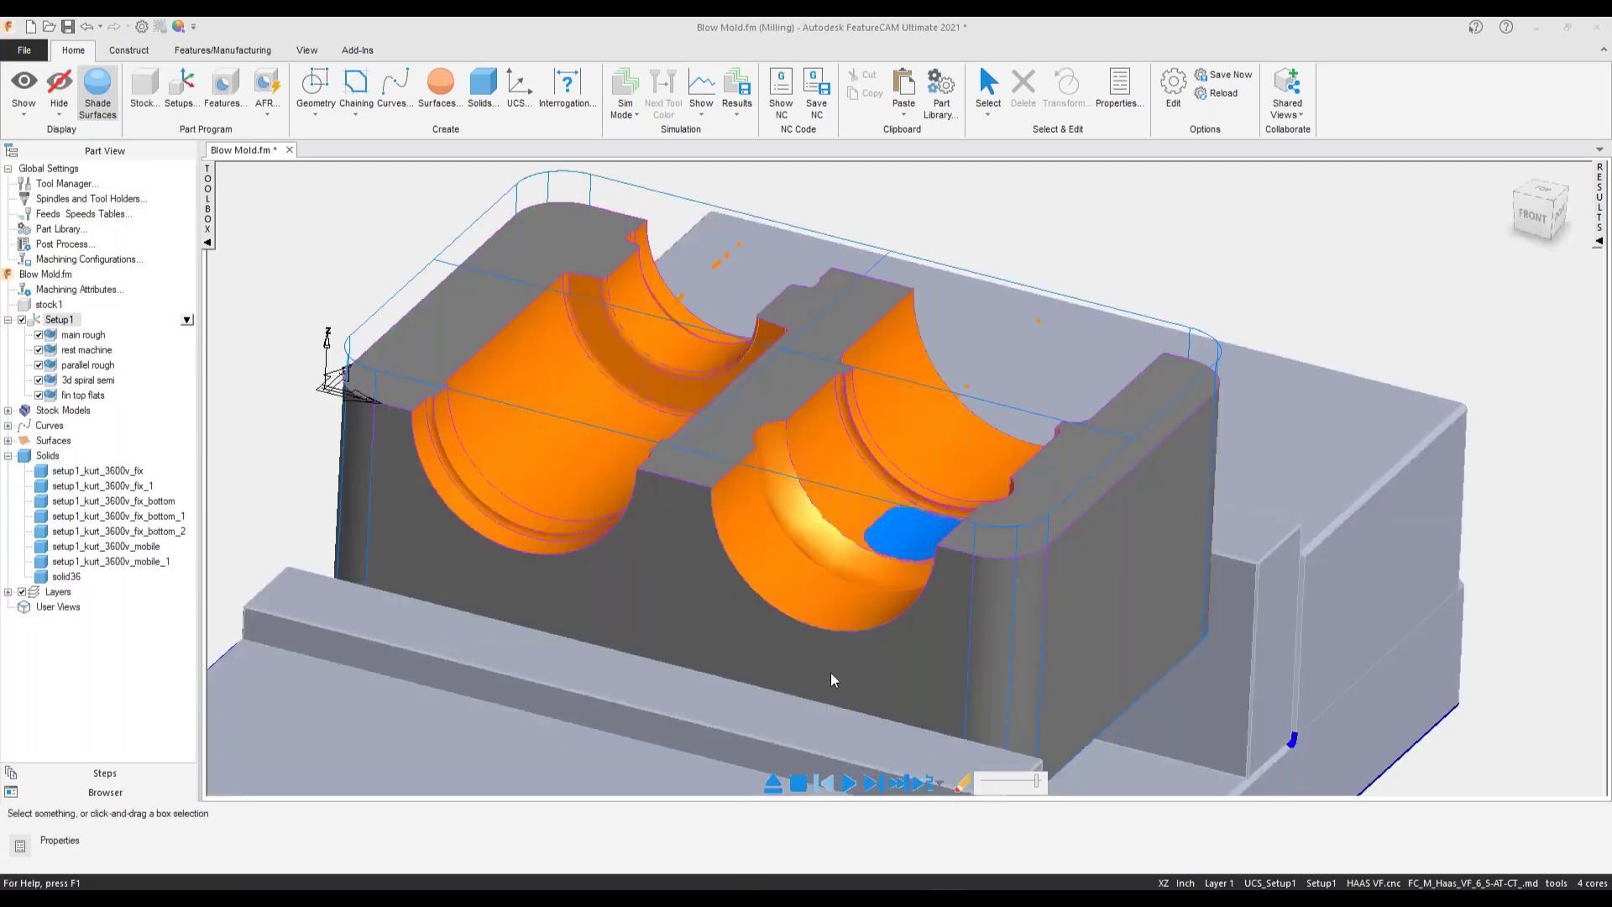
- Switch to the Blow Mold_finishing.fm document and exclude the 3d spiral semifin and fin flats features from Setup1
{"action": "scroll", "coordinate": [805, 522], "scroll_direction": "down", "scroll_amount": 5}
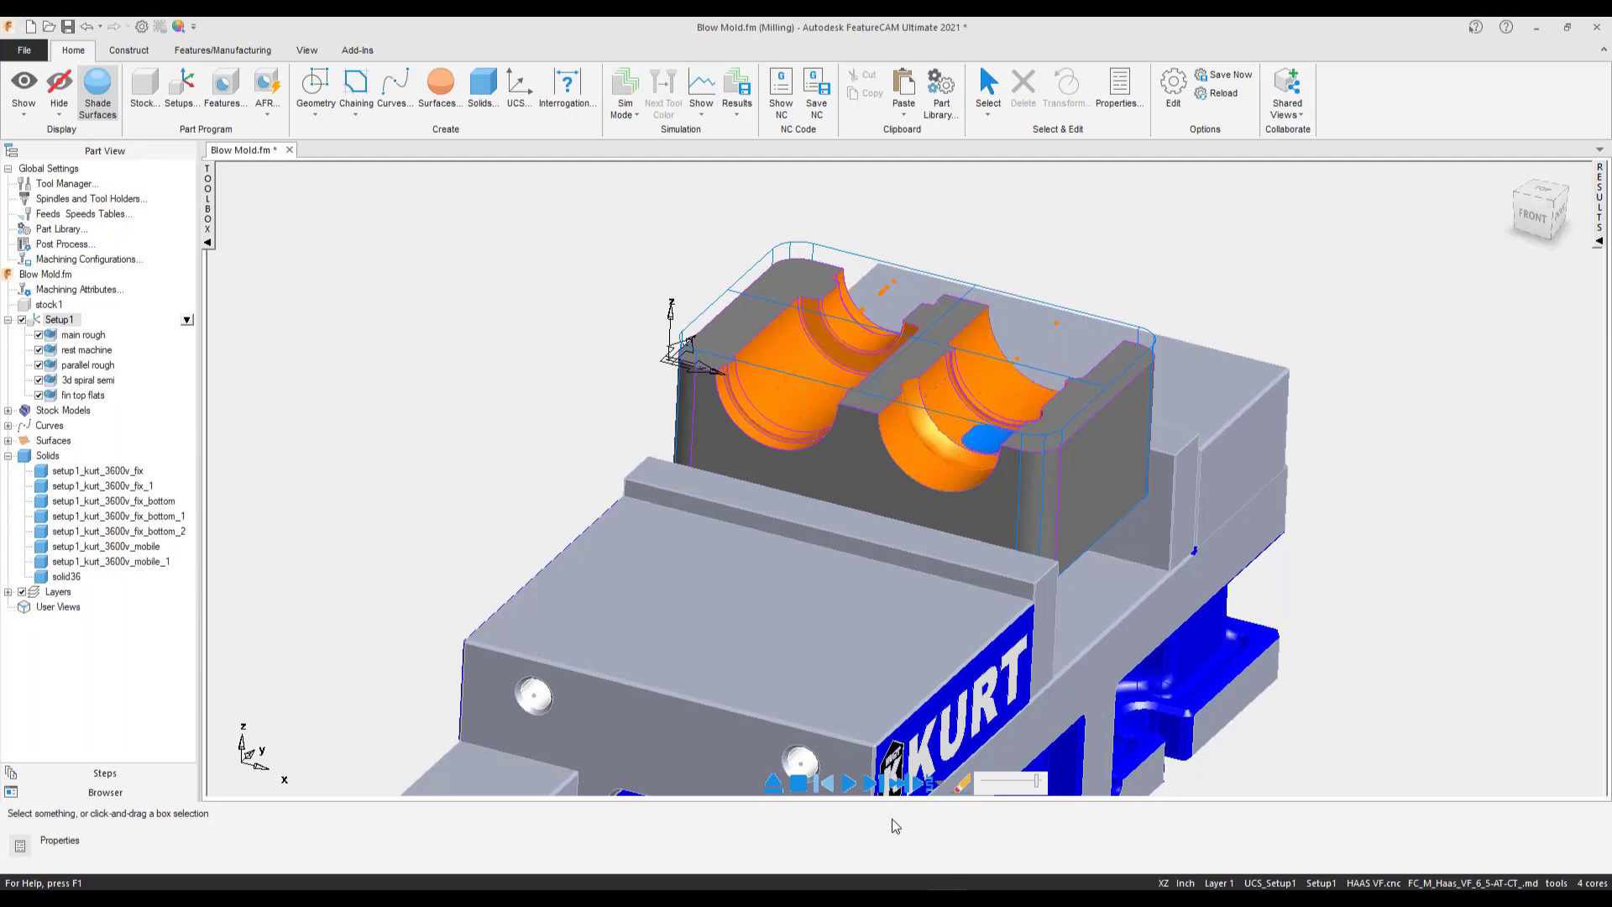
{"action": "mouse_move", "coordinate": [948, 898]}
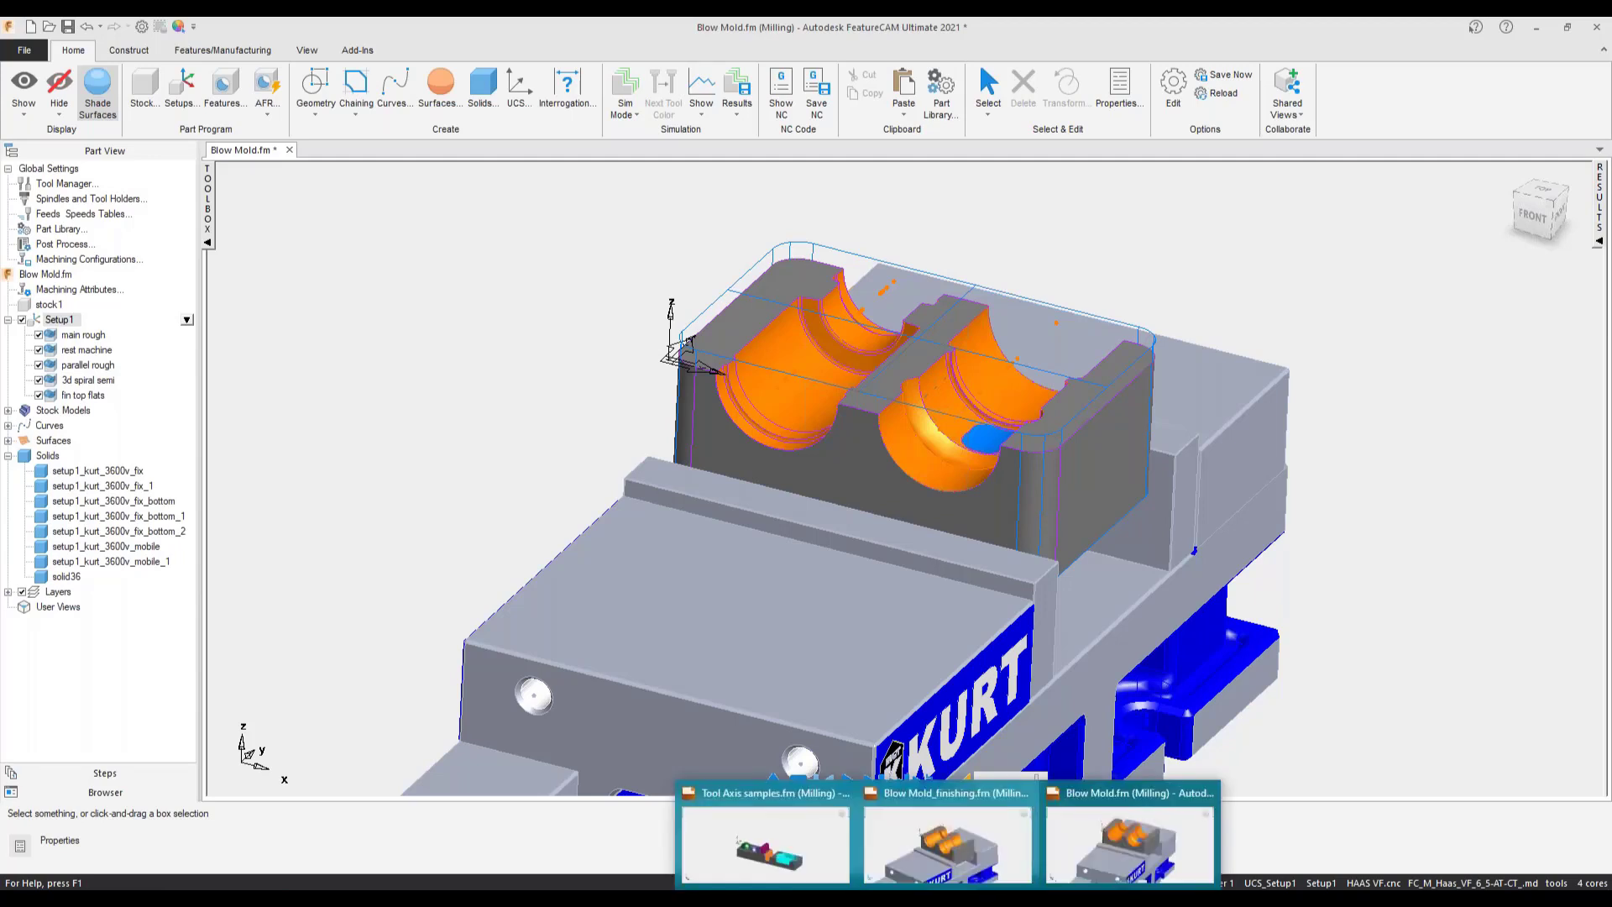
{"action": "left_click", "coordinate": [946, 876]}
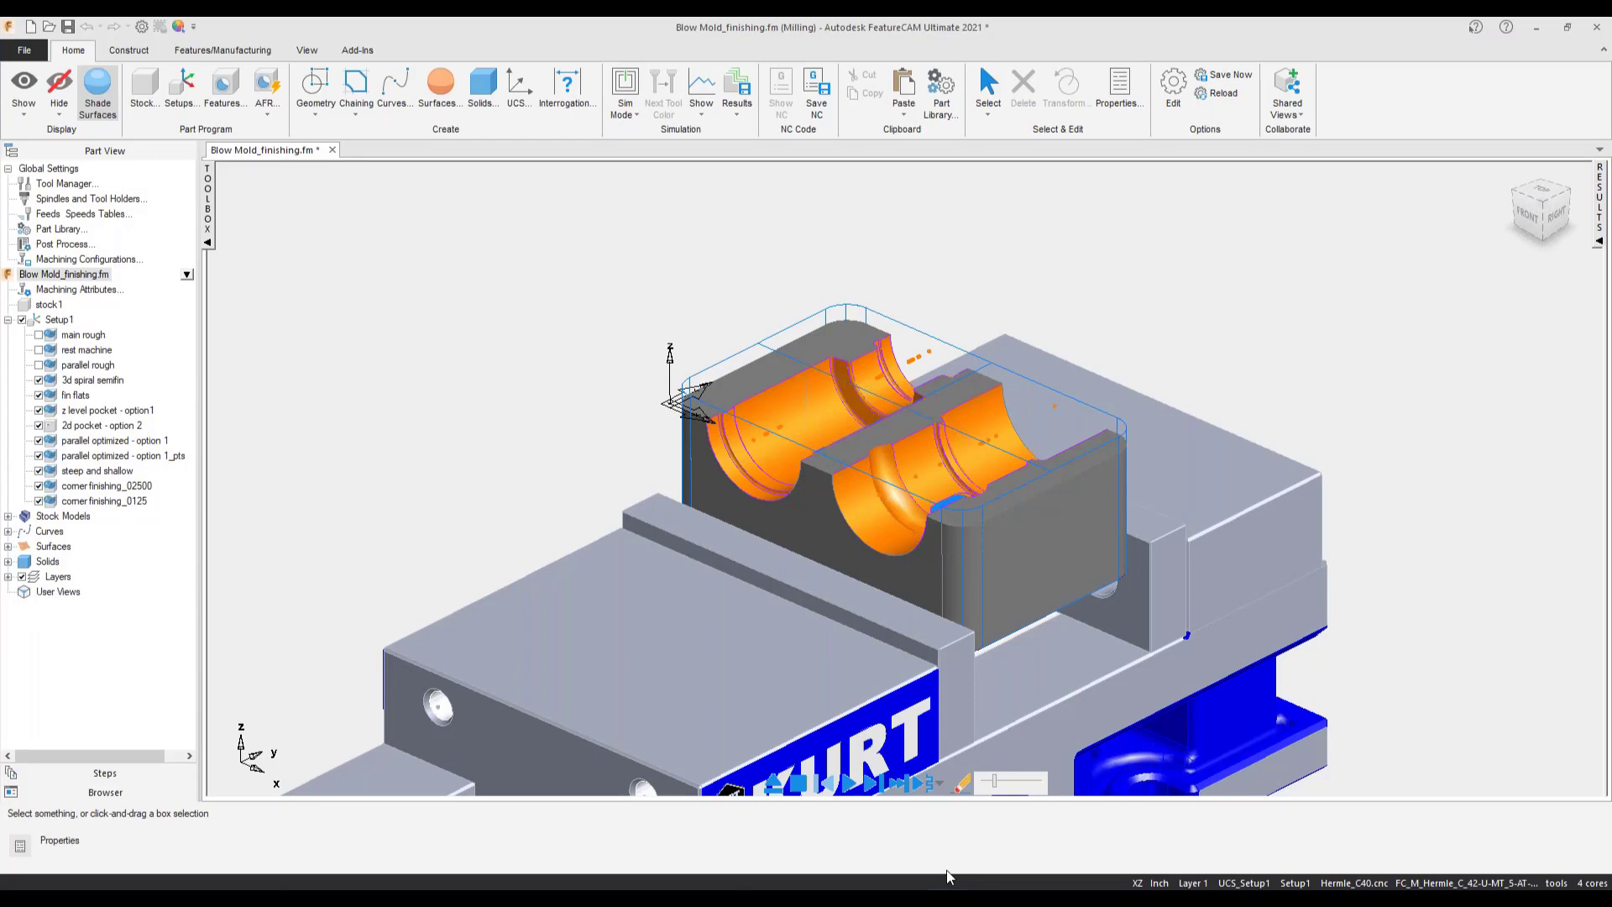
{"action": "left_click", "coordinate": [38, 381]}
{"action": "left_click", "coordinate": [39, 395]}
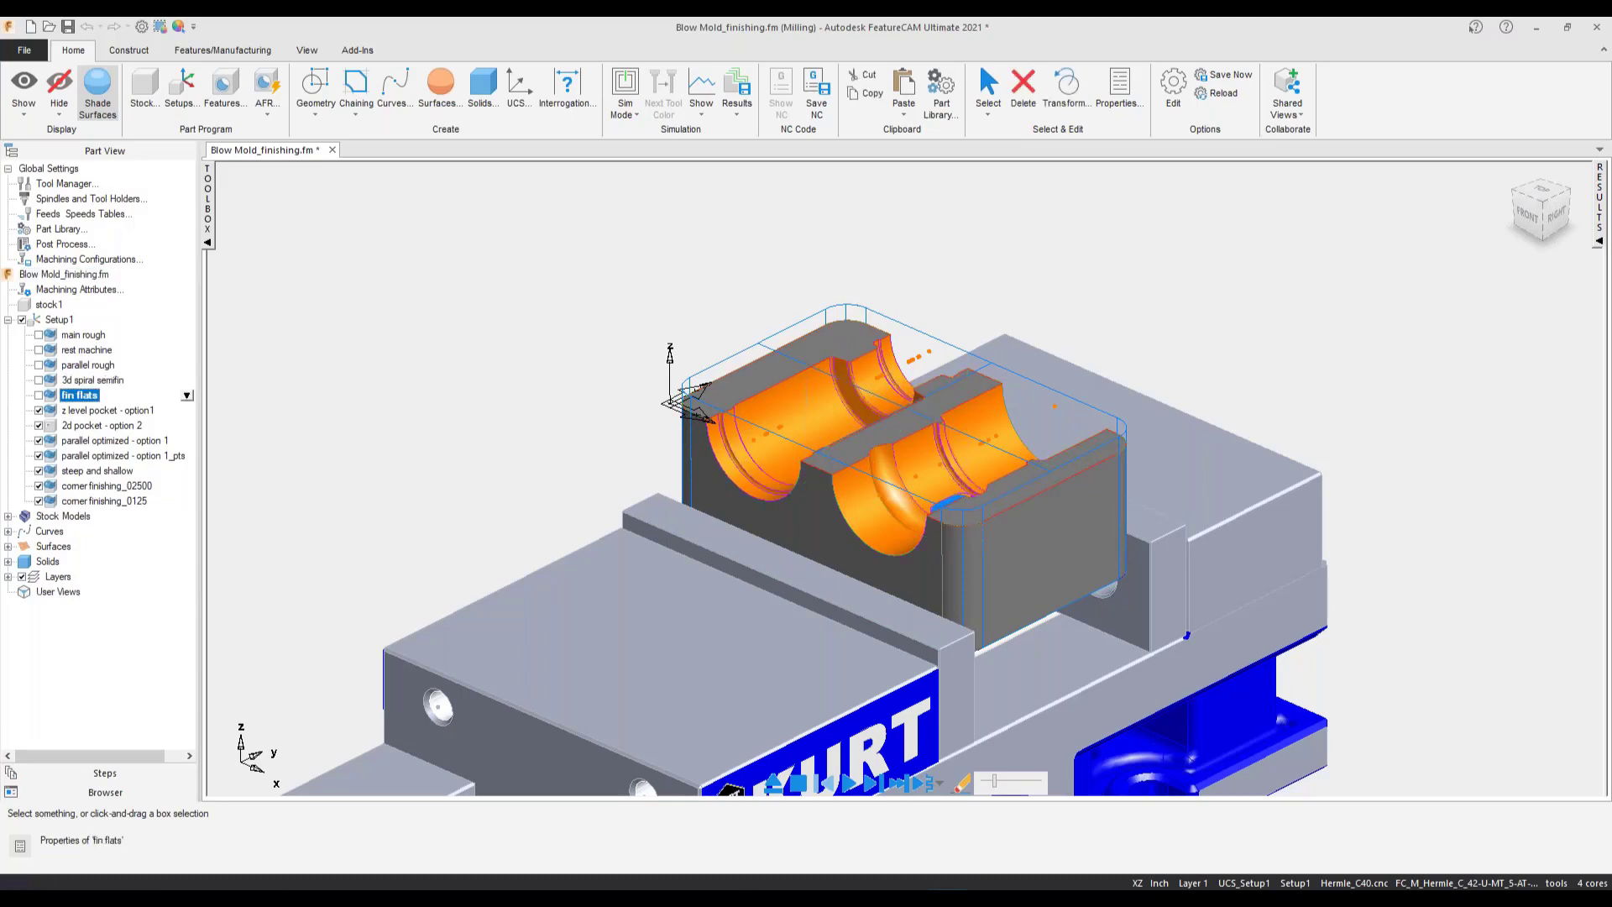
- Hide the blue cap surface that covers the small pocket in the mold cavity
{"action": "middle_click_drag", "start_coordinate": [691, 576], "coordinate": [945, 530]}
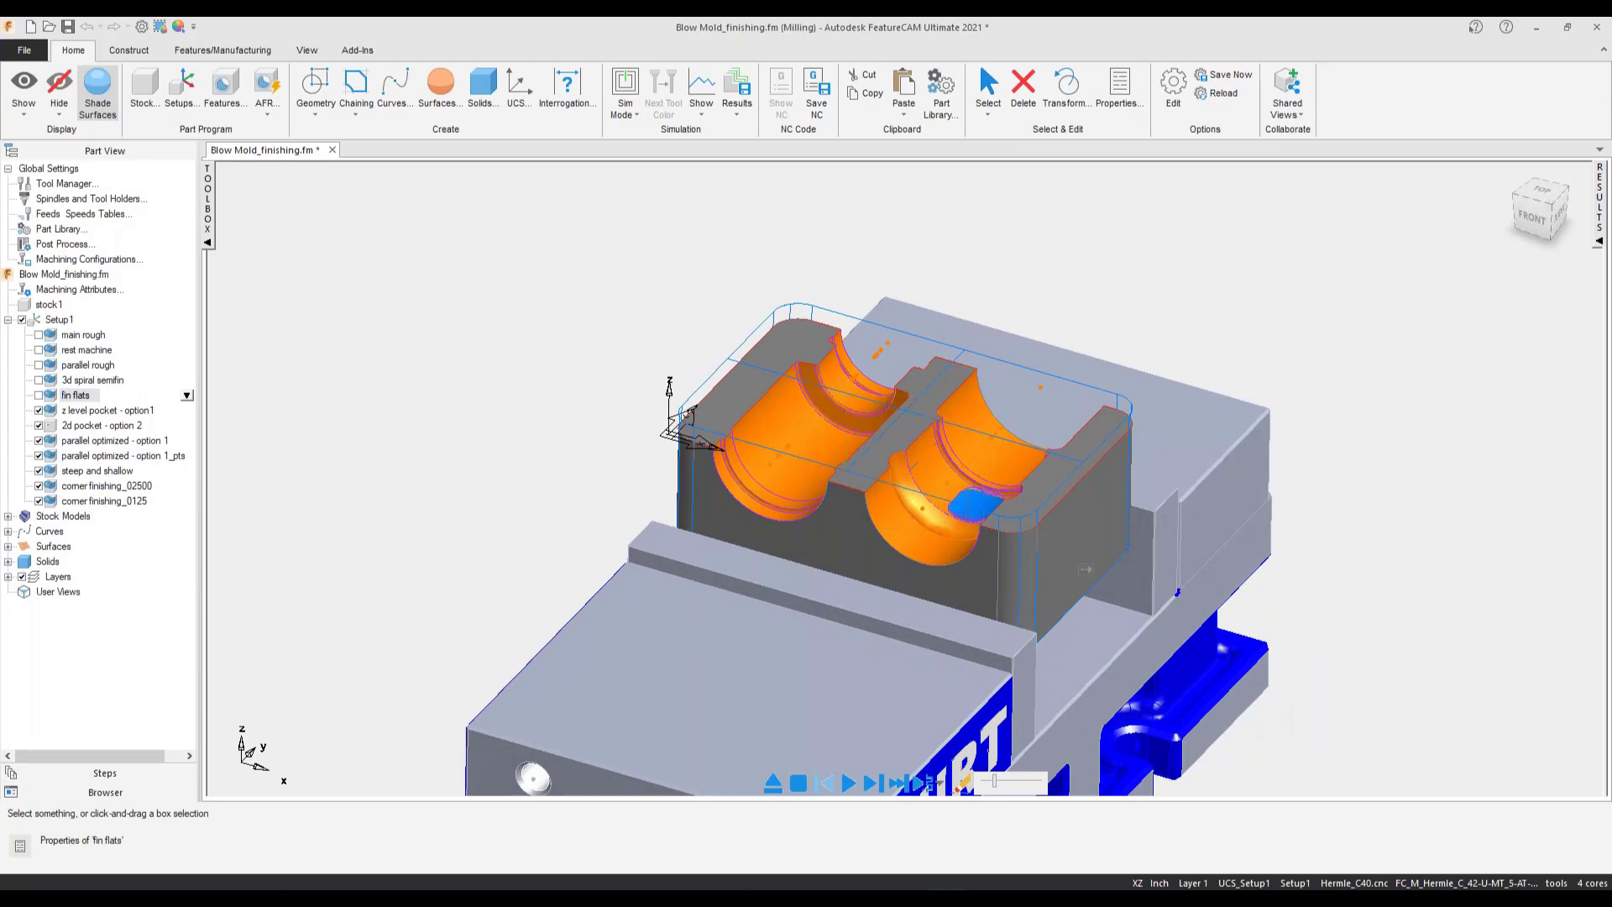
{"action": "scroll", "coordinate": [1086, 569], "scroll_direction": "up", "scroll_amount": 3}
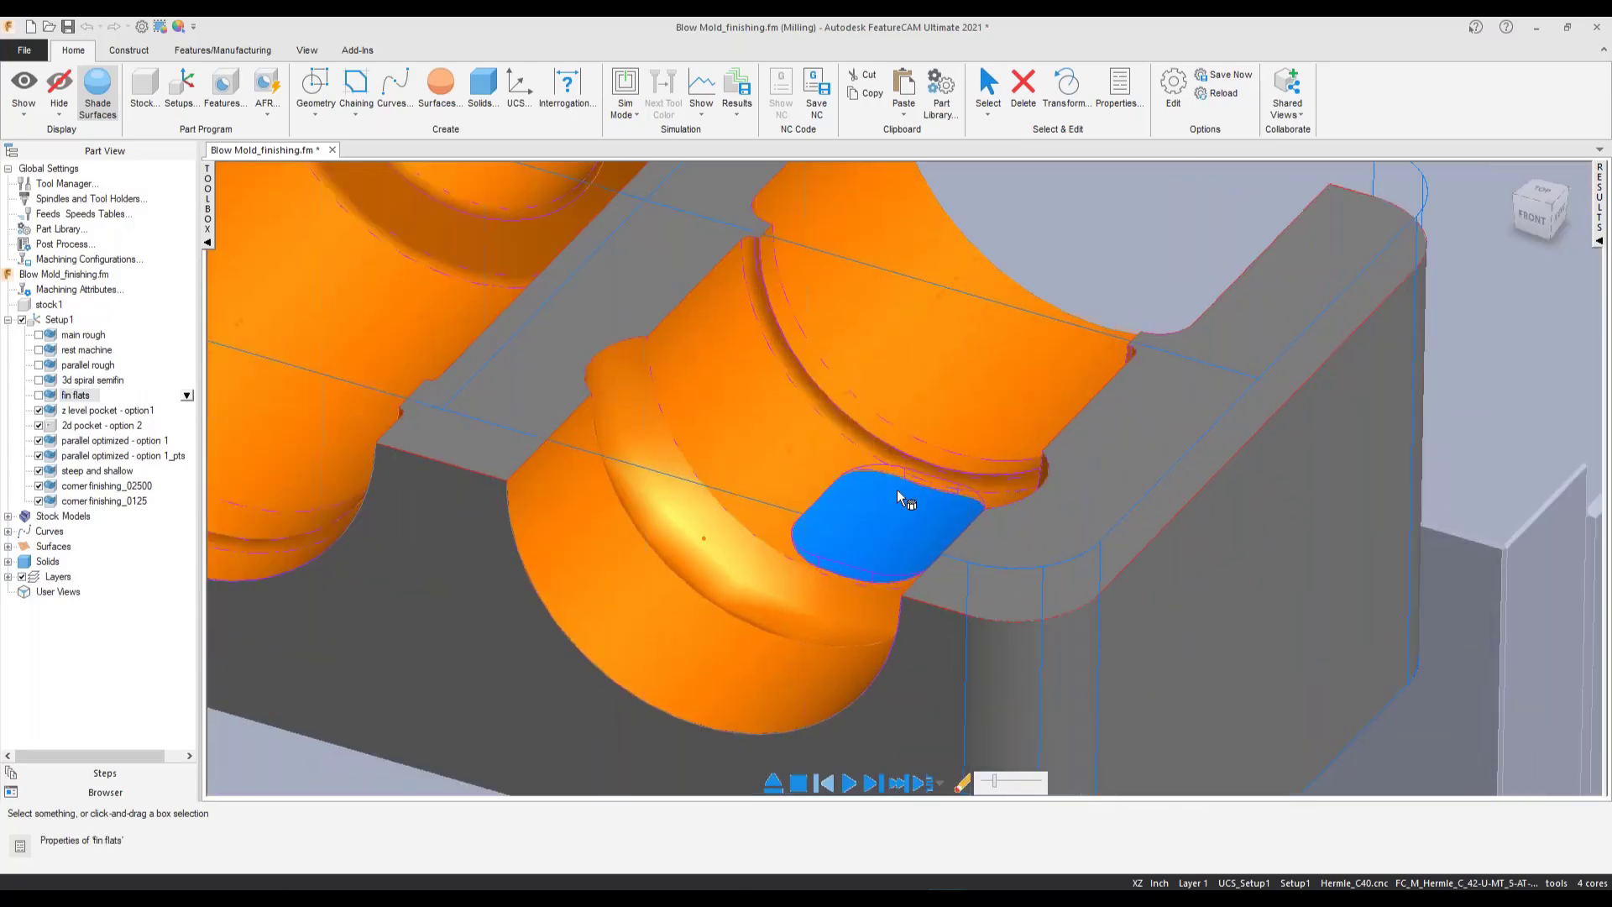
{"action": "left_click", "coordinate": [883, 512]}
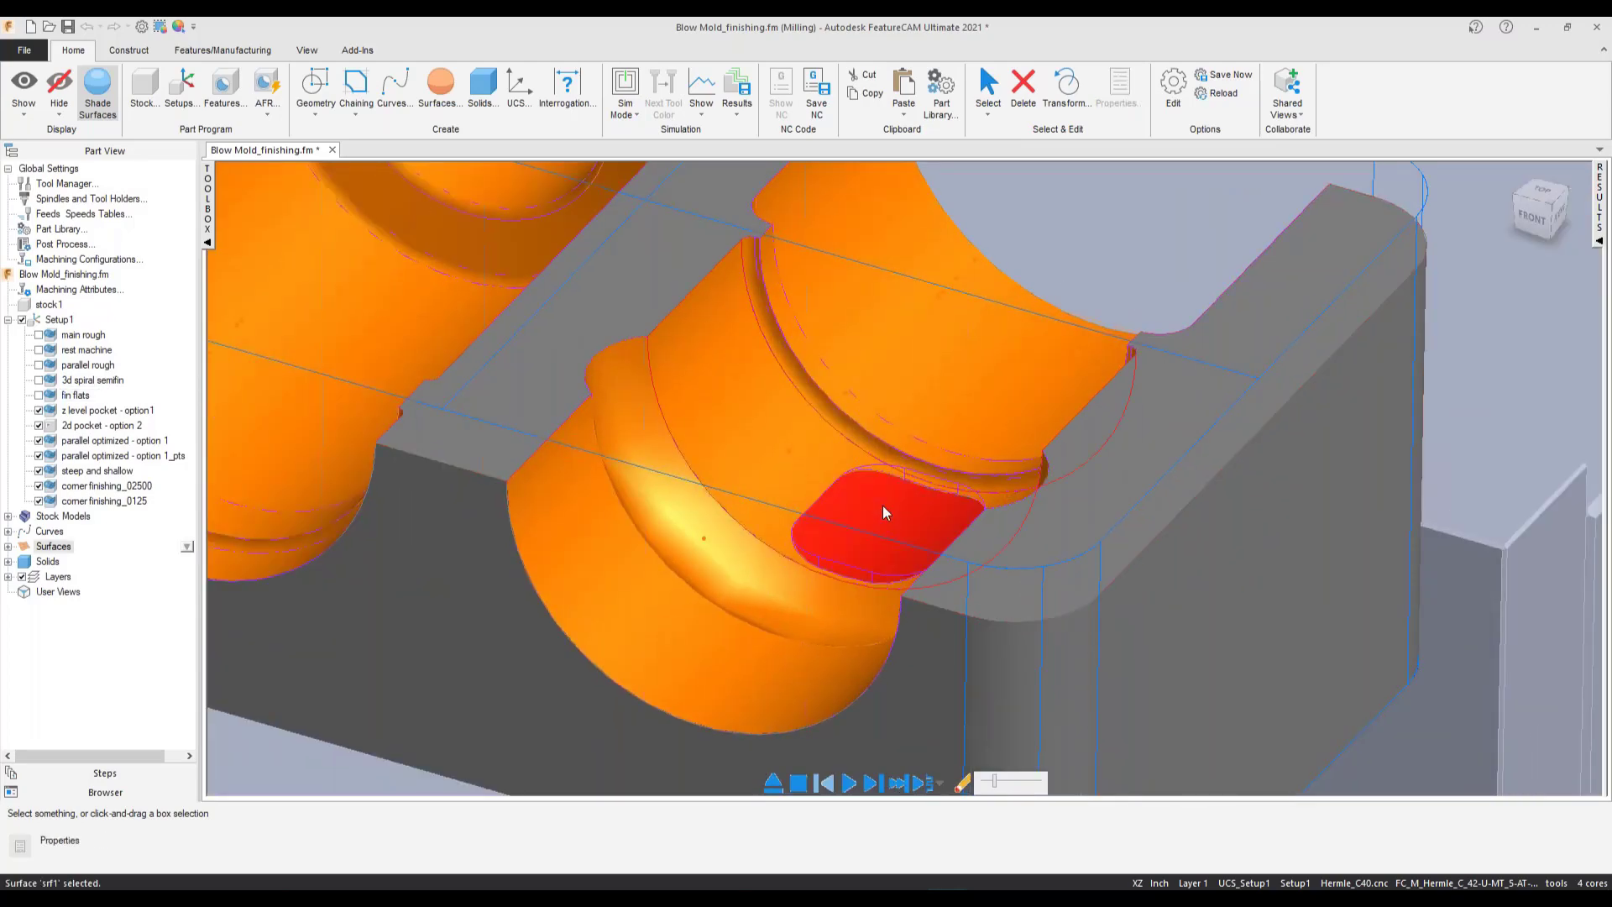
{"action": "key", "text": "ctrl+h"}
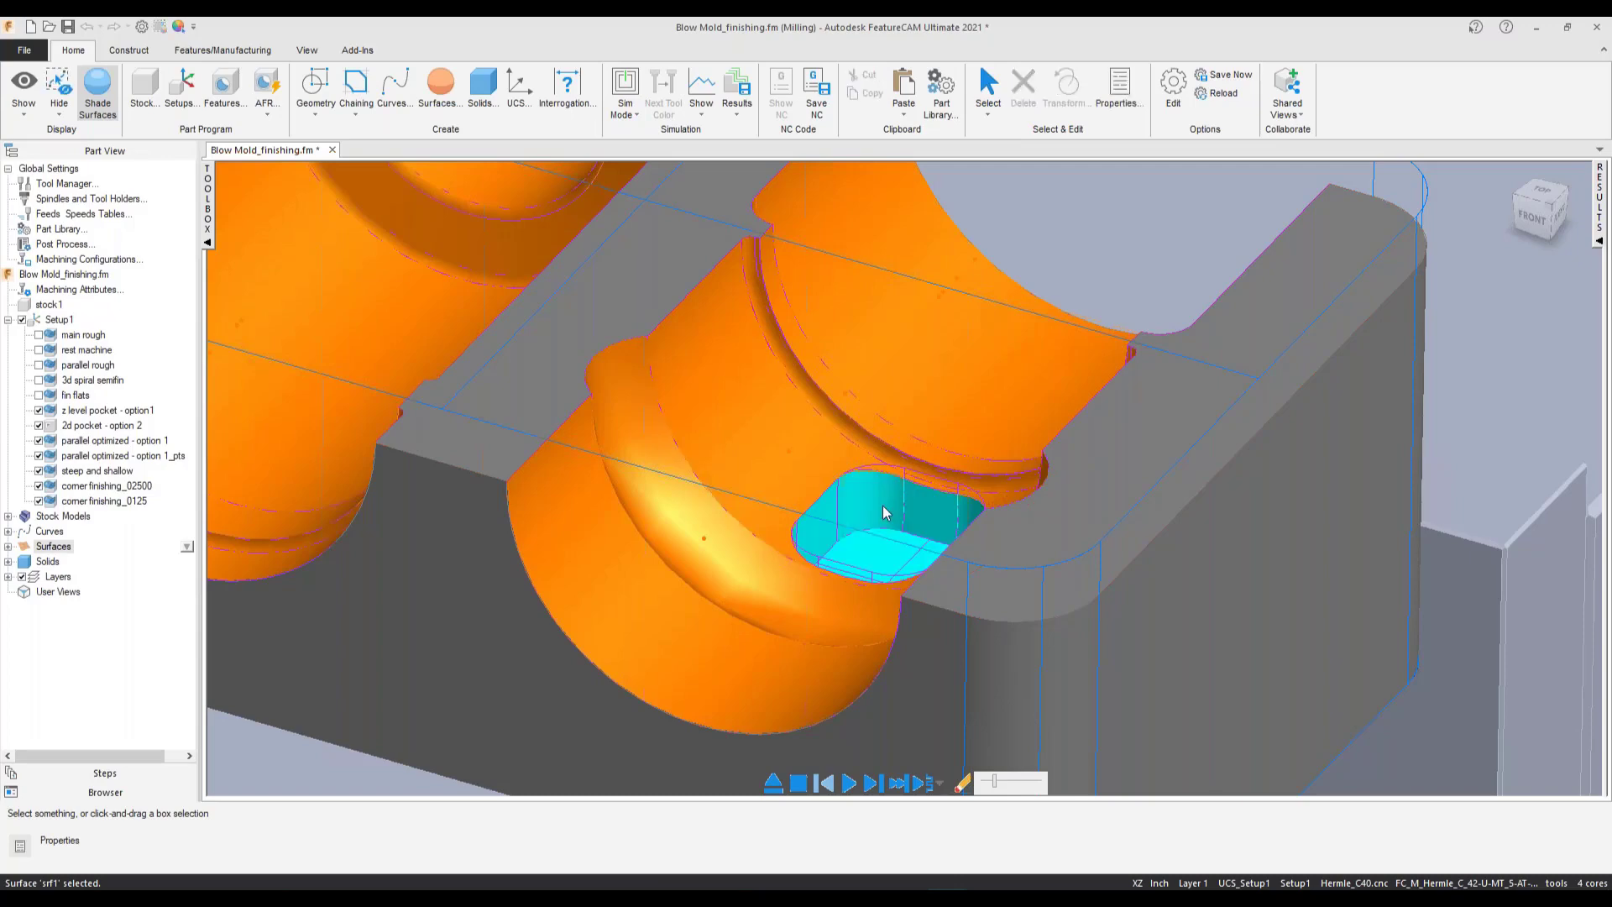
{"action": "mouse_move", "coordinate": [884, 506]}
{"action": "middle_mouse_down"}
{"action": "mouse_move", "coordinate": [844, 529]}
{"action": "mouse_move", "coordinate": [849, 575]}
{"action": "middle_mouse_up"}
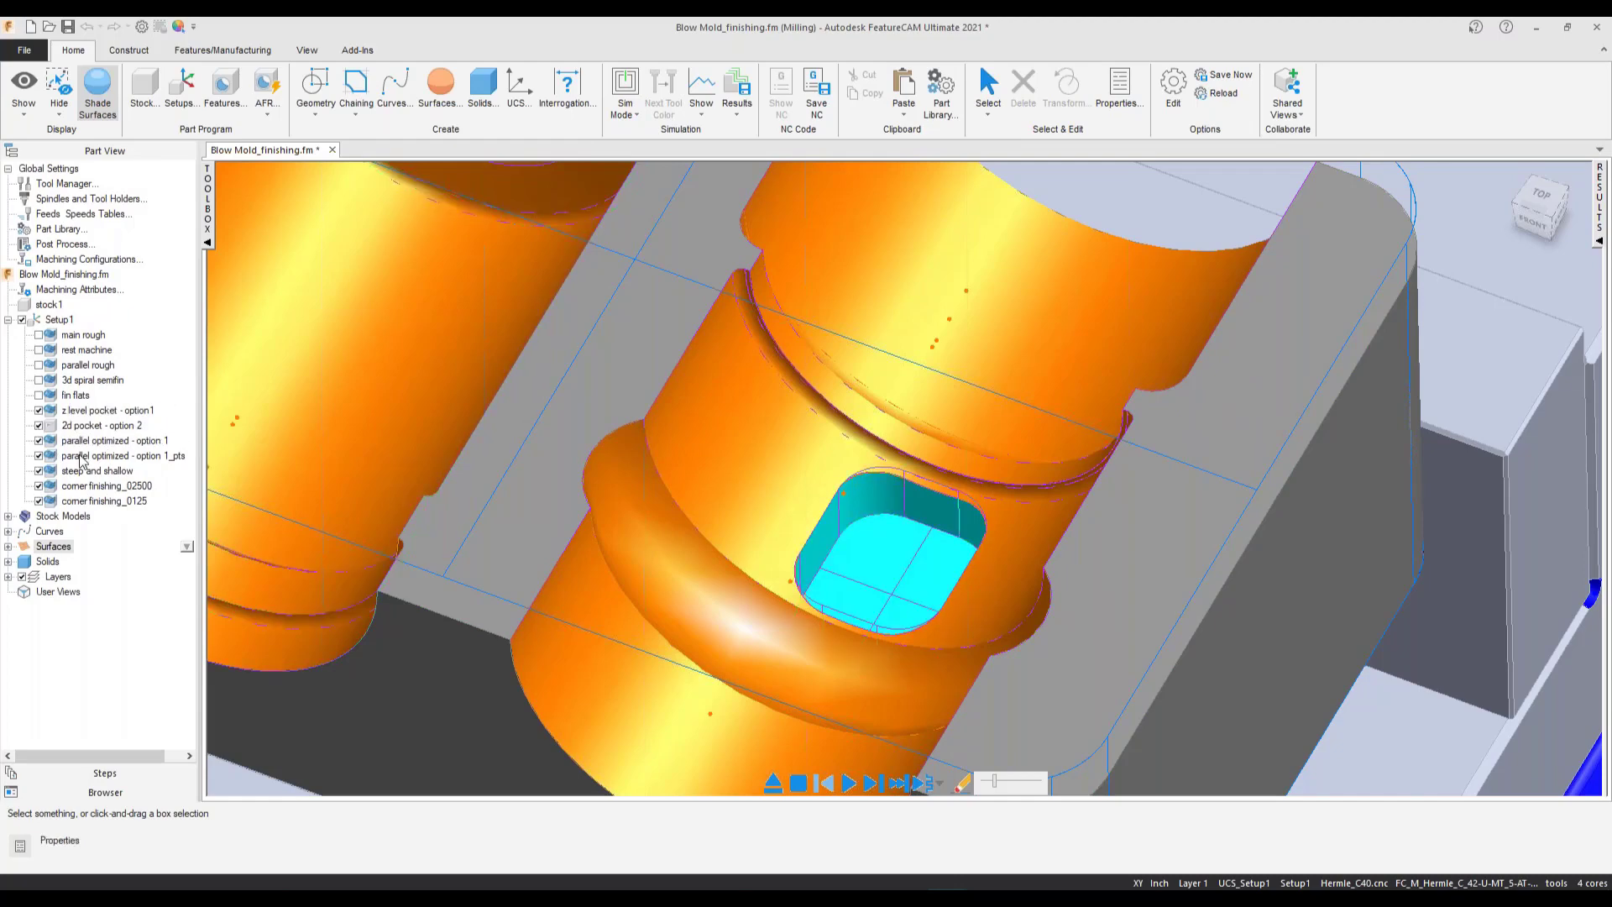
- Open the properties of z level pocket - option1 and examine which pocket faces are chosen as its part surfaces
{"action": "left_click", "coordinate": [93, 411]}
{"action": "right_click", "coordinate": [92, 410]}
{"action": "left_click", "coordinate": [224, 430]}
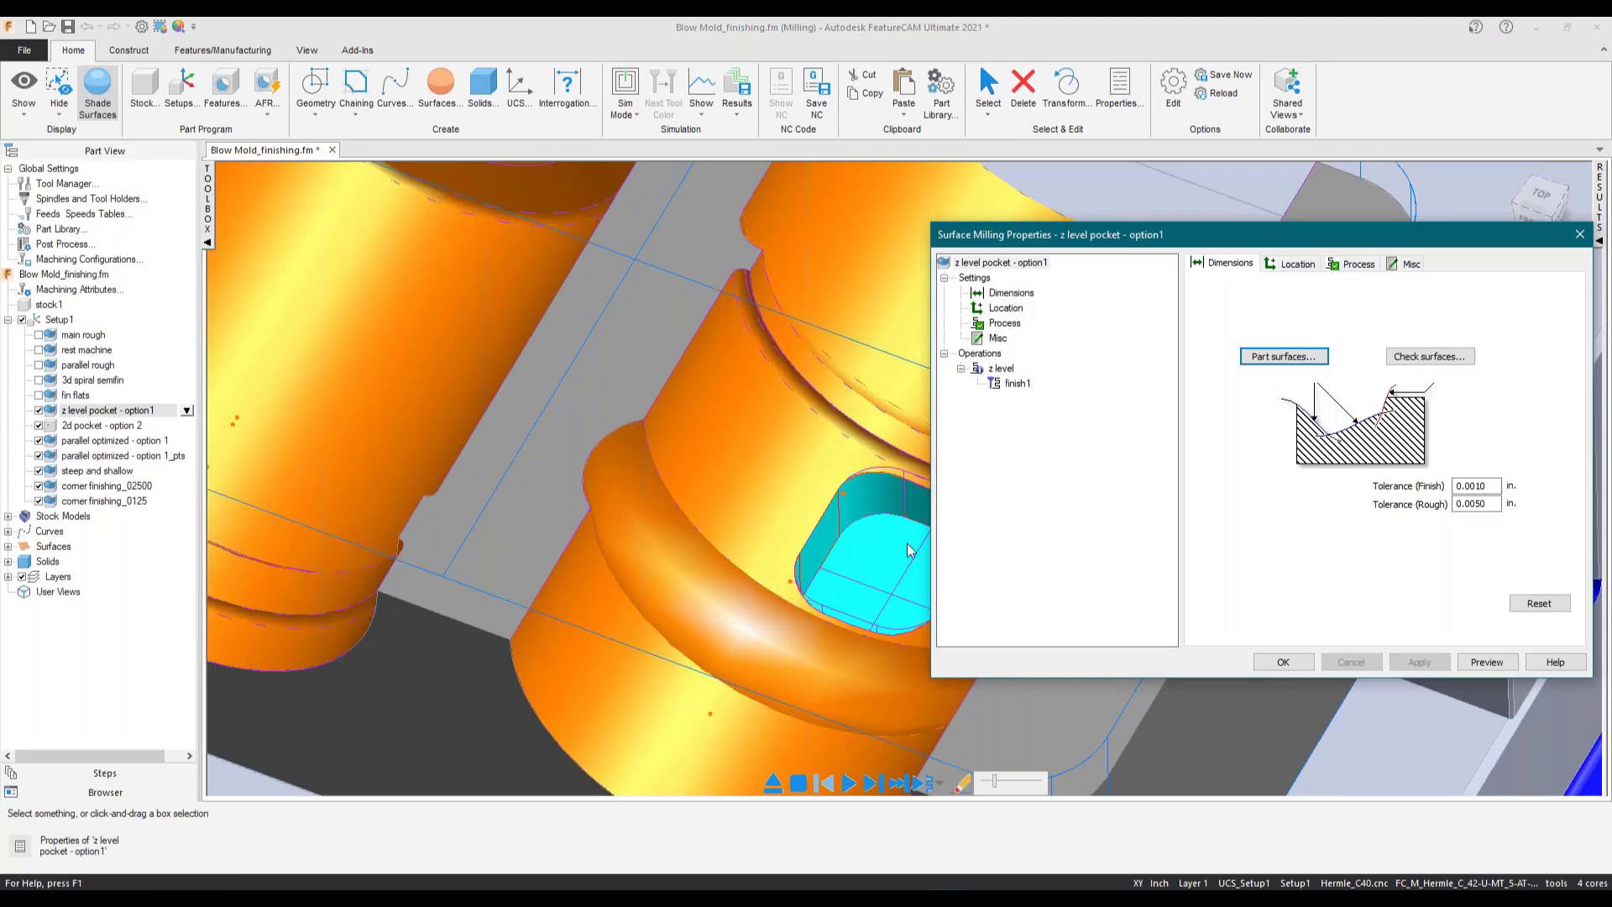
{"action": "left_click", "coordinate": [1267, 353]}
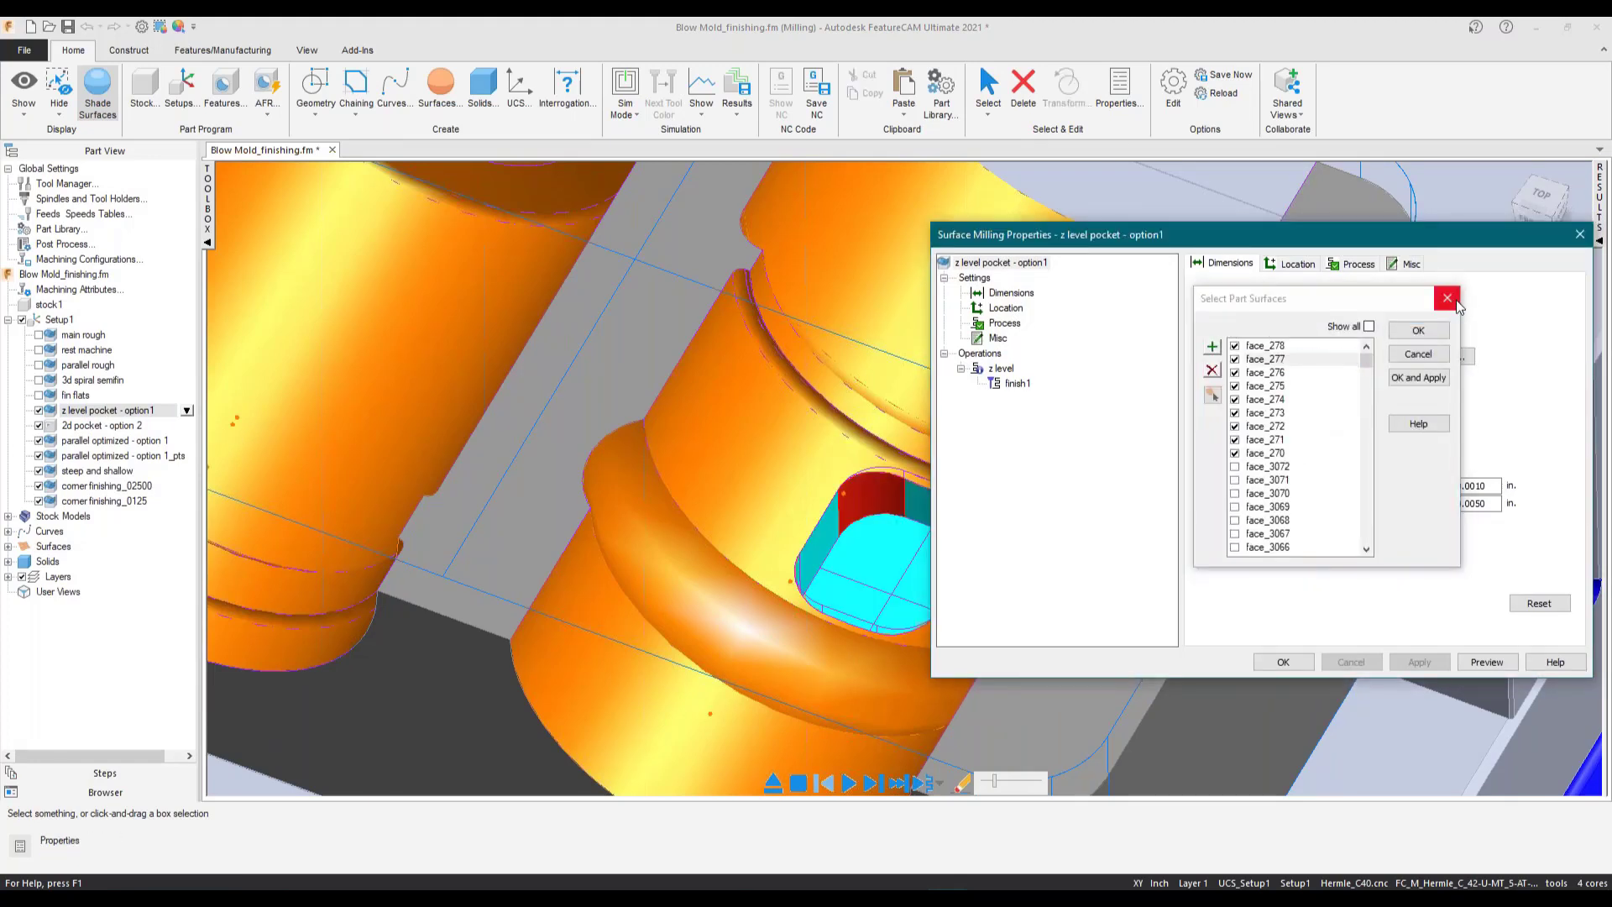
{"action": "left_click", "coordinate": [1445, 298]}
{"action": "left_click", "coordinate": [1273, 359]}
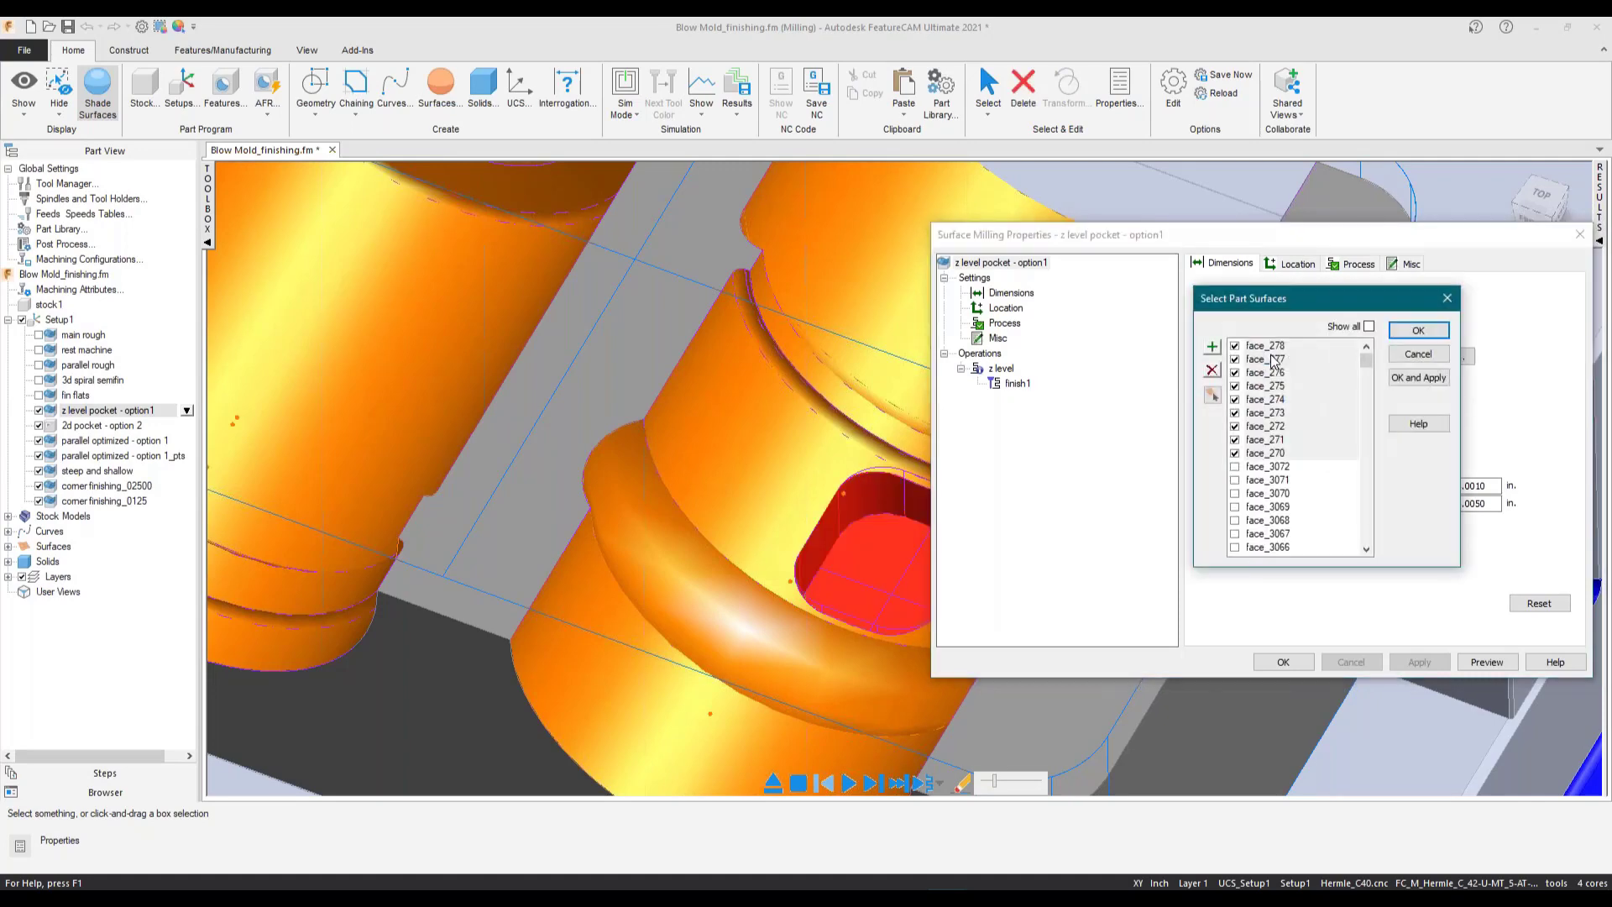
{"action": "left_click", "coordinate": [1445, 300]}
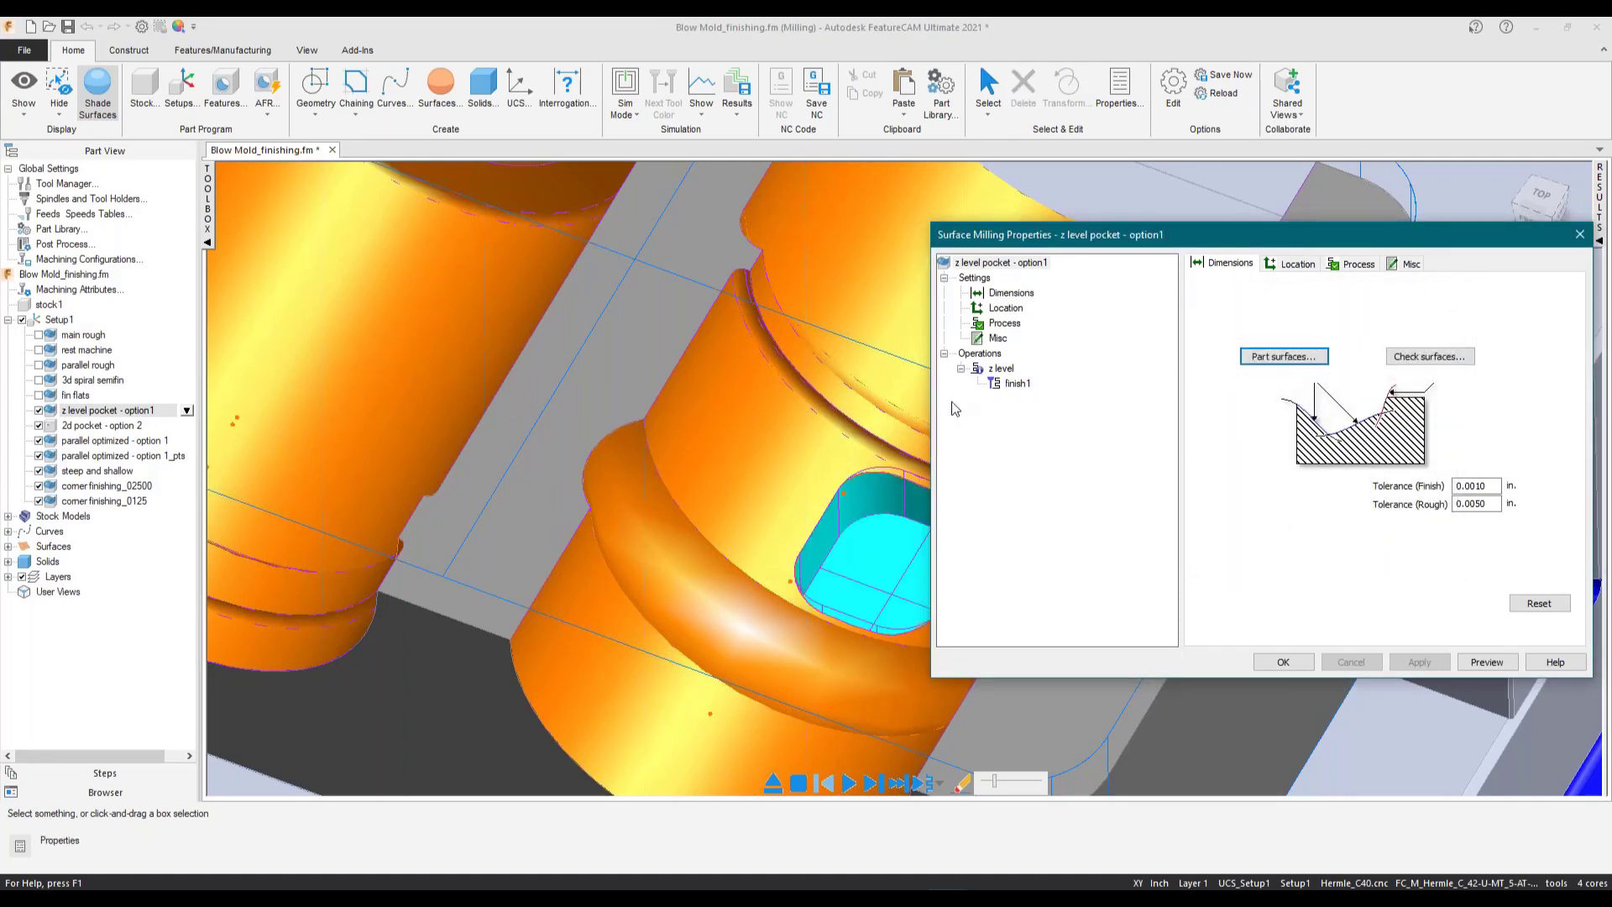
- Preview the z level finish toolpath and examine its passes inside the small pocket
{"action": "middle_click_drag", "start_coordinate": [747, 442], "coordinate": [518, 537]}
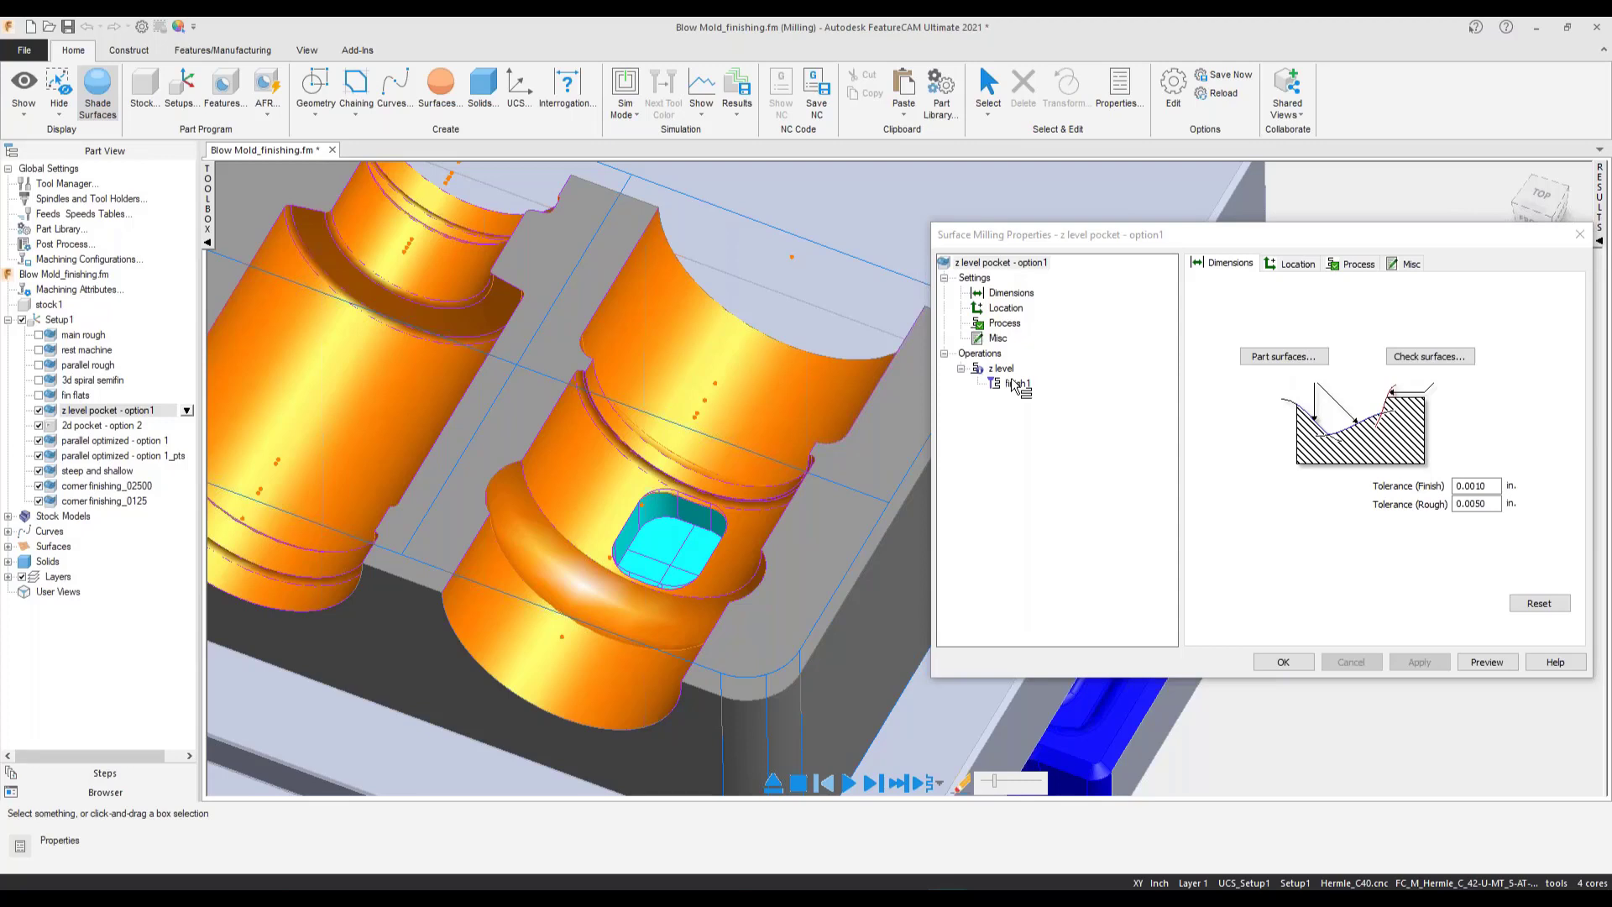
{"action": "left_click", "coordinate": [1478, 661]}
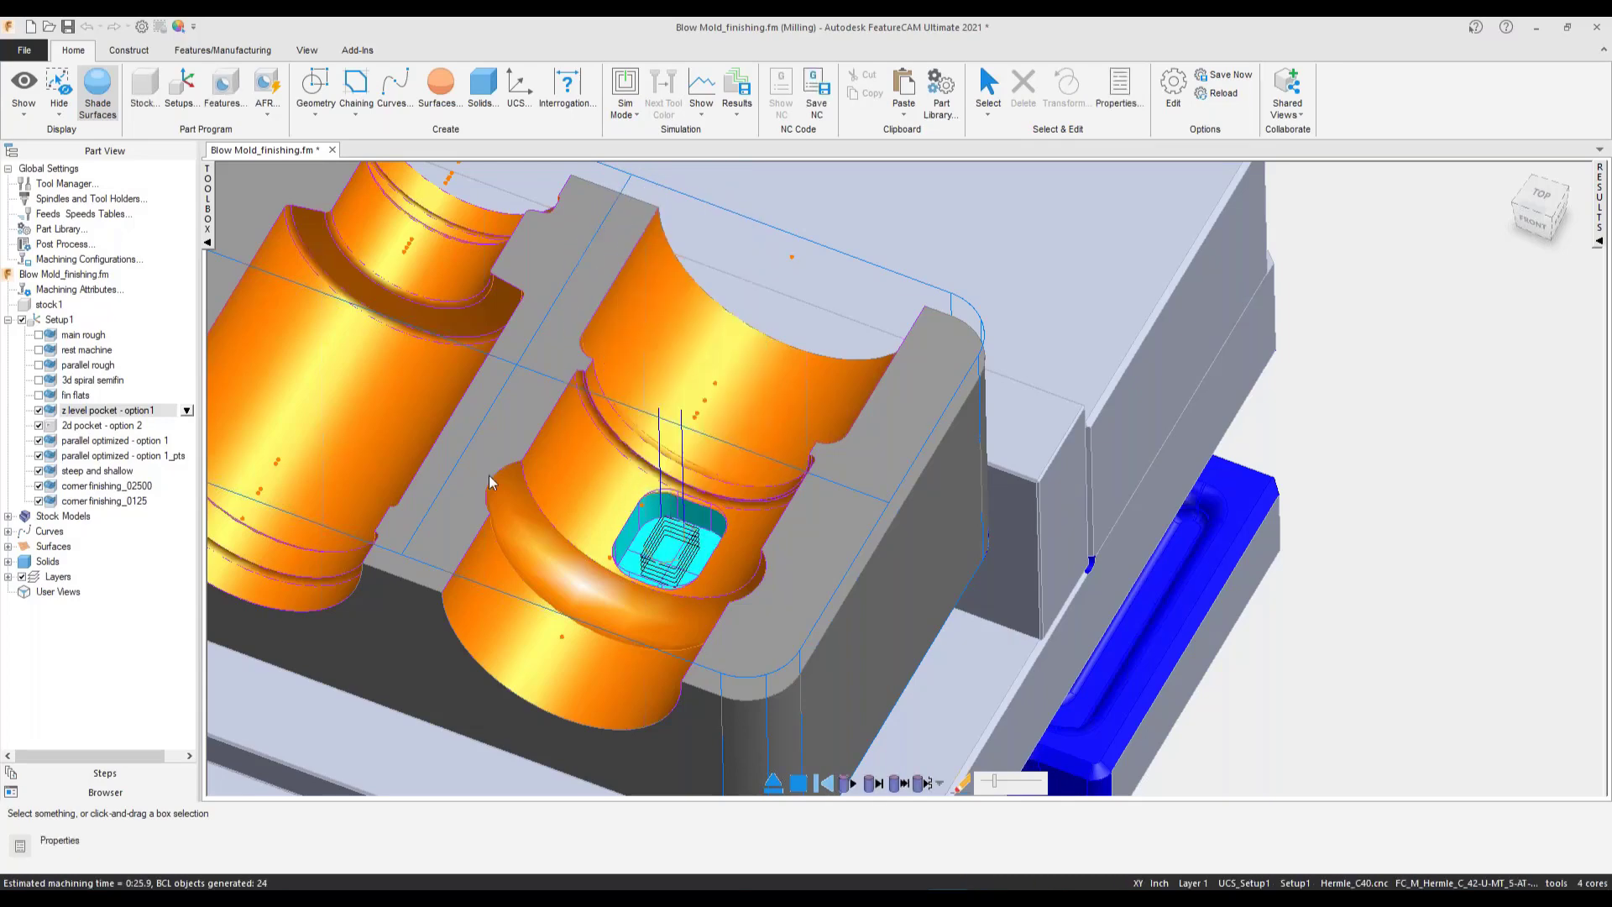
{"action": "scroll", "coordinate": [665, 580], "scroll_direction": "up", "scroll_amount": 2}
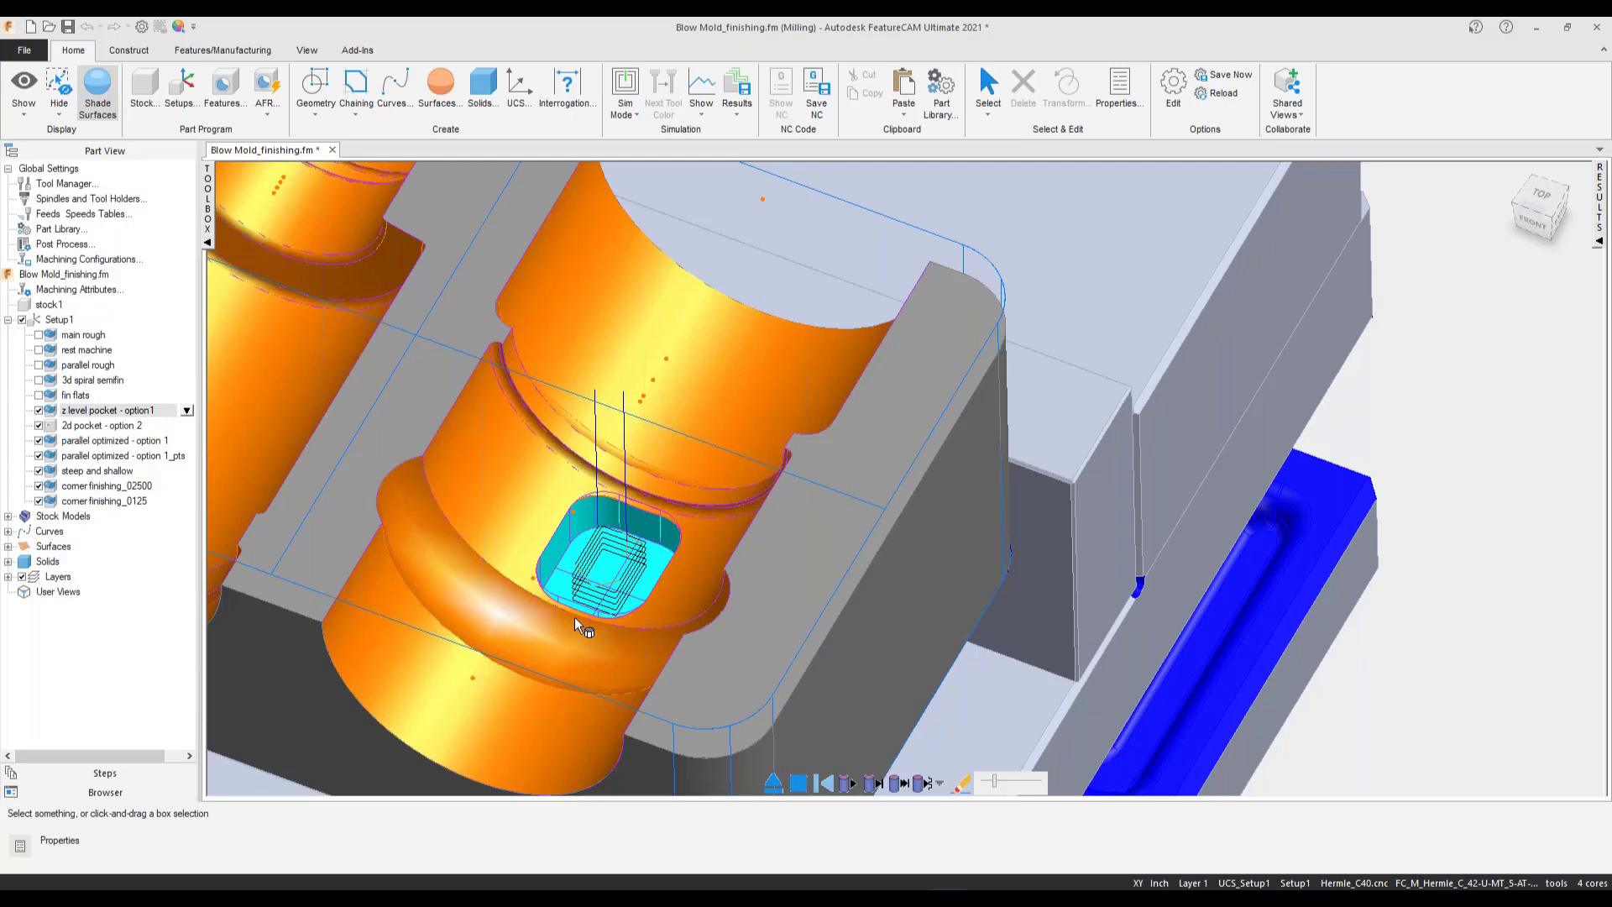
- Exclude z level pocket - option1 from the machining plan of Setup1
{"action": "left_click", "coordinate": [88, 410]}
{"action": "left_click", "coordinate": [90, 715]}
{"action": "left_click", "coordinate": [38, 411]}
{"action": "left_click", "coordinate": [97, 717]}
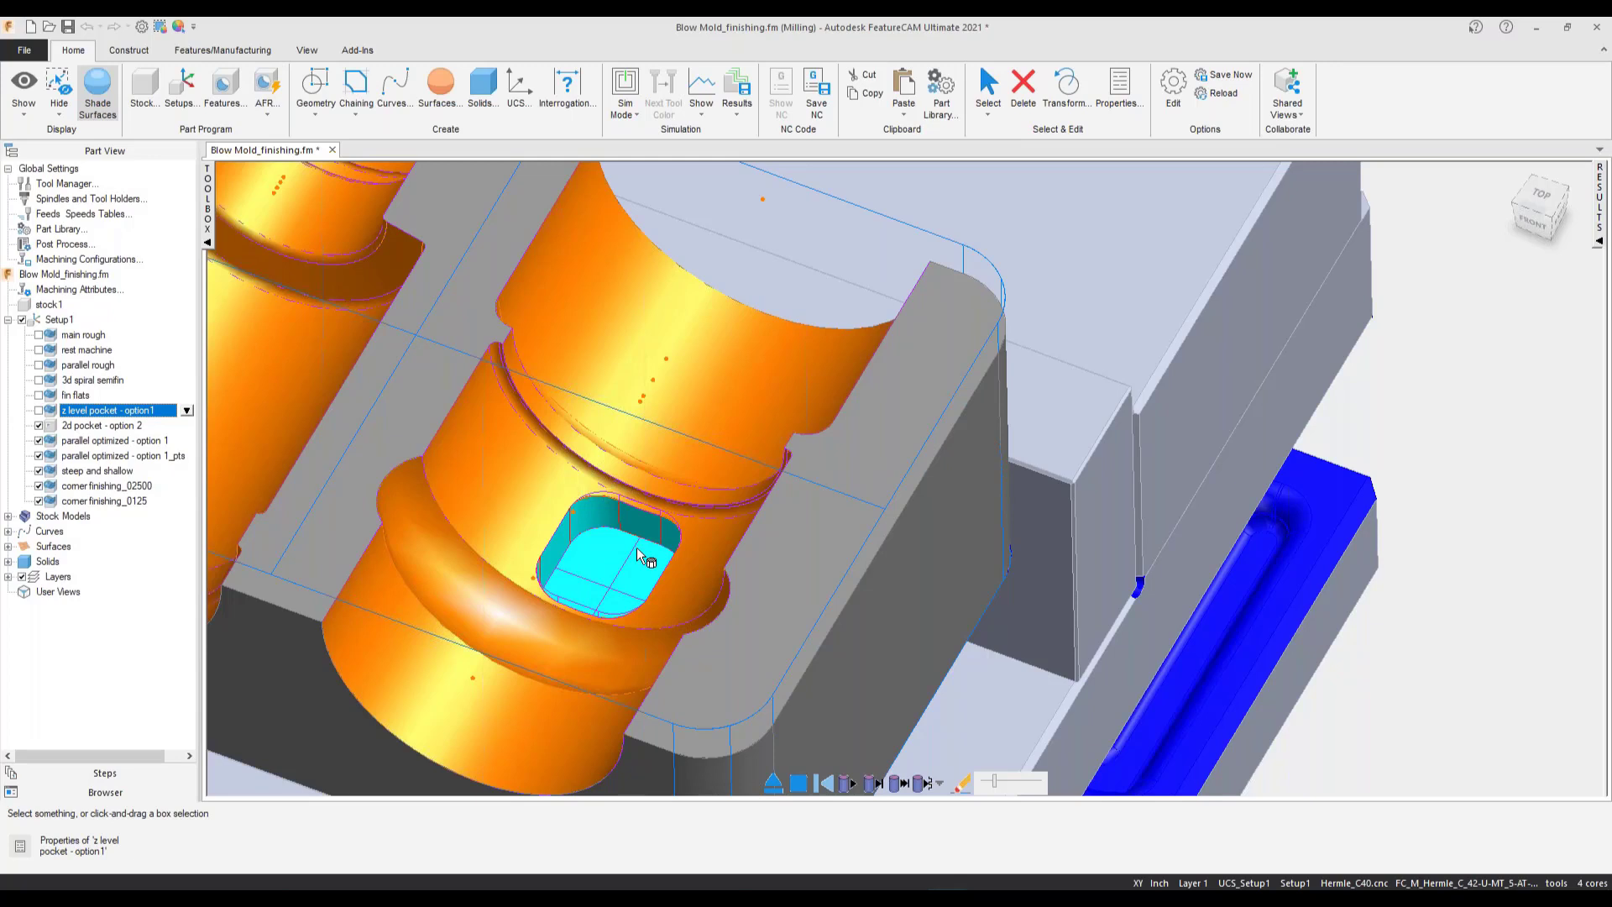
- Try to extract the small cavity pocket as a Pocket feature using feature recognition
{"action": "left_click", "coordinate": [267, 104]}
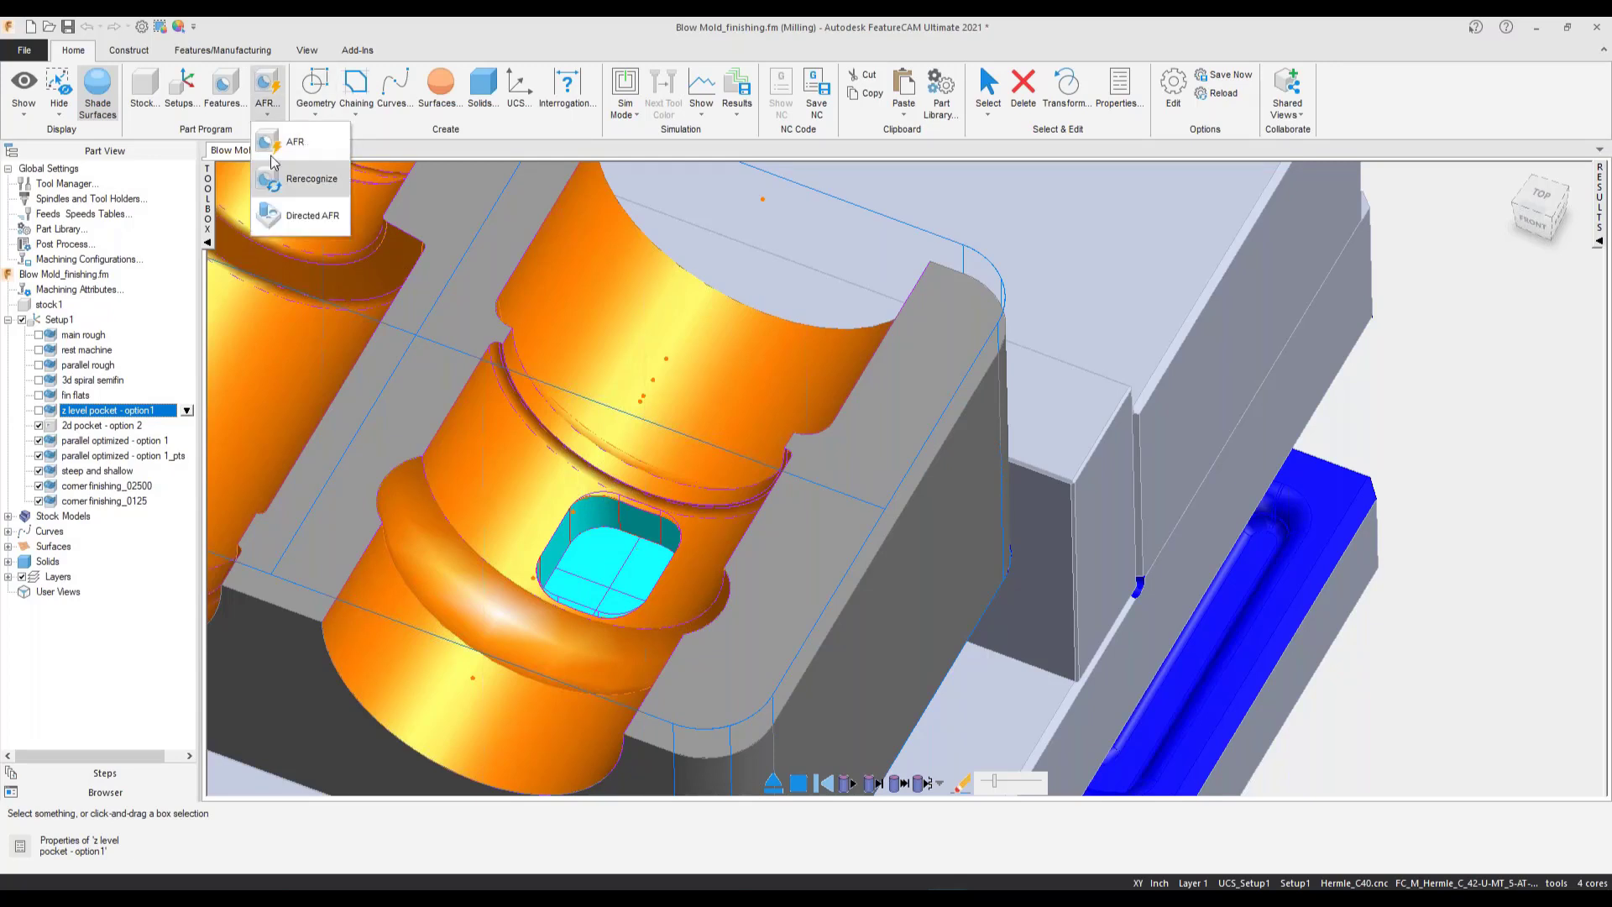
{"action": "left_click", "coordinate": [285, 141]}
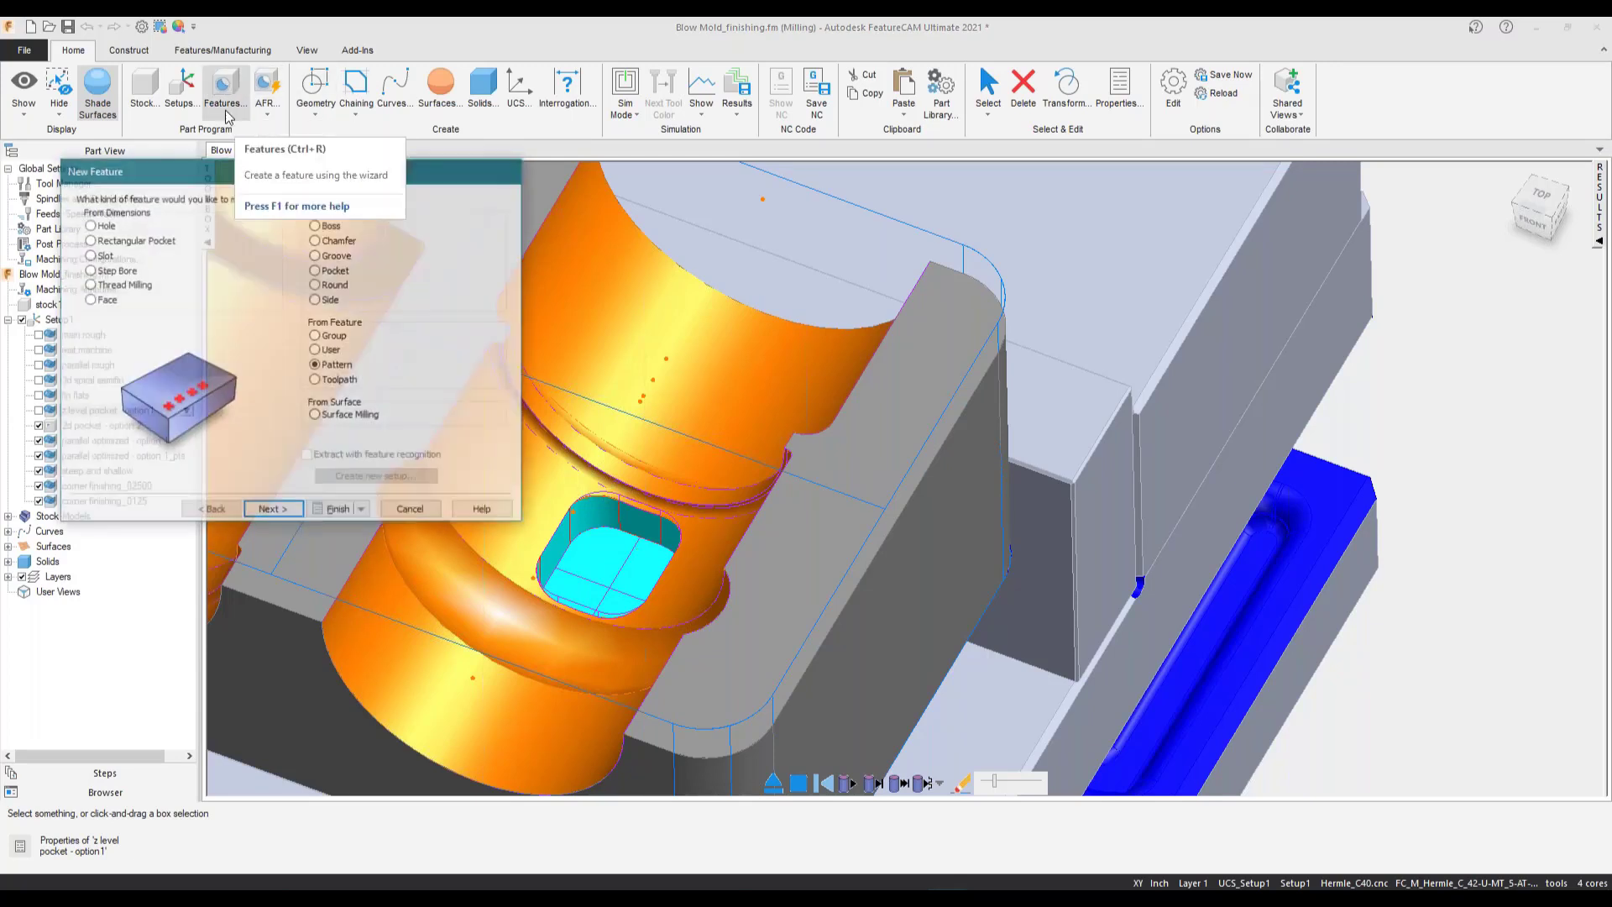
{"action": "left_click", "coordinate": [331, 271]}
{"action": "left_click", "coordinate": [307, 456]}
{"action": "left_click", "coordinate": [274, 511]}
{"action": "left_click", "coordinate": [91, 302]}
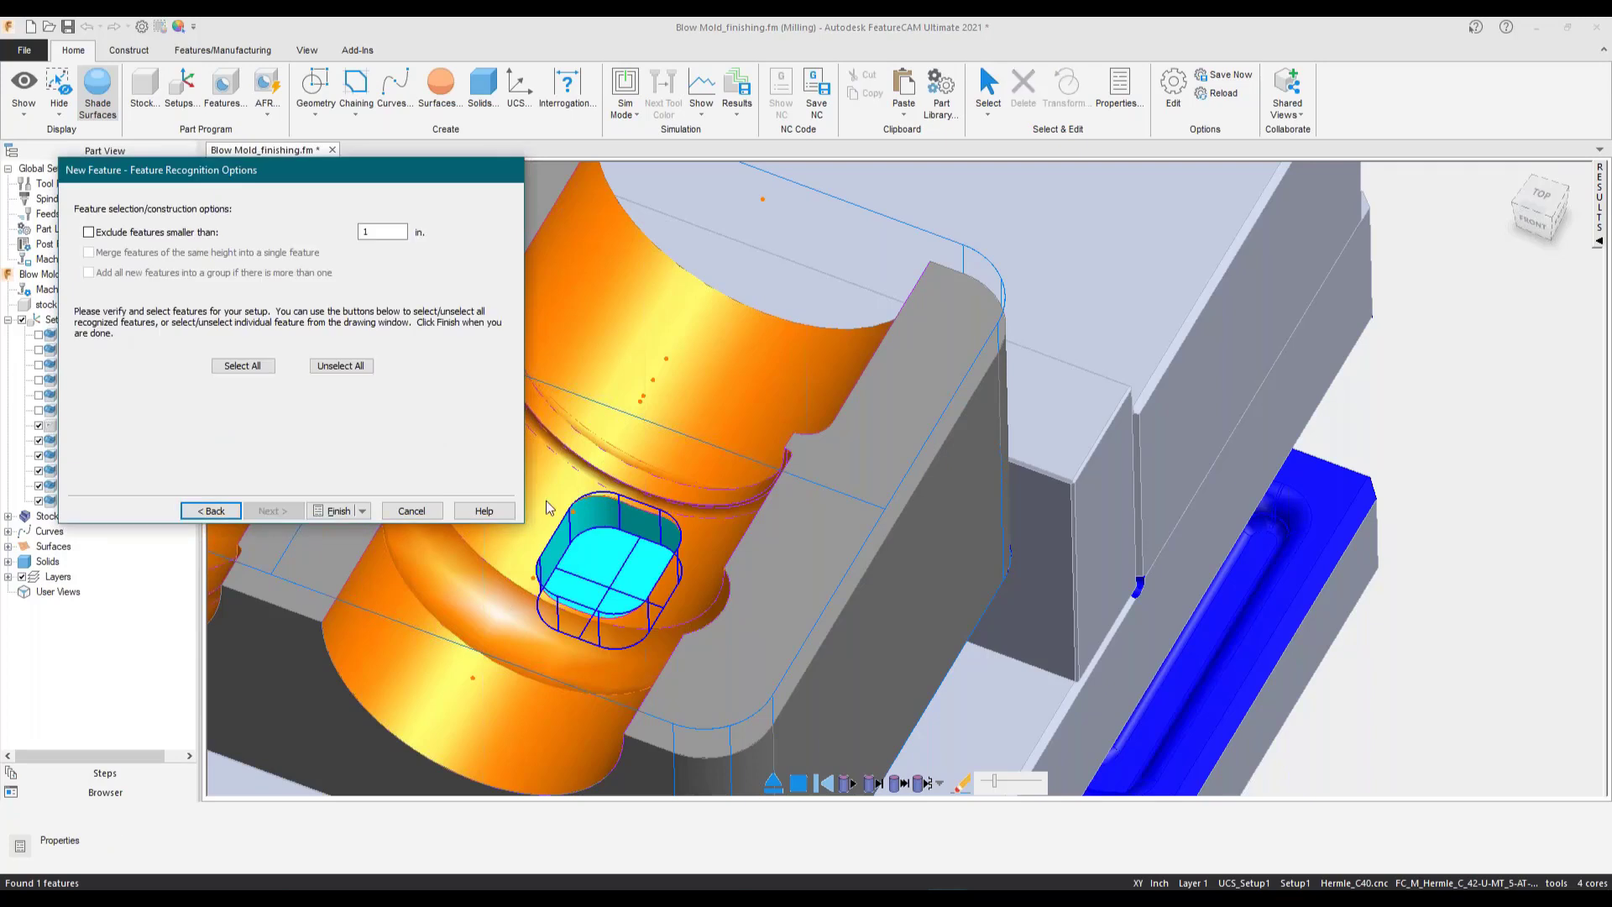
{"action": "left_click", "coordinate": [415, 513]}
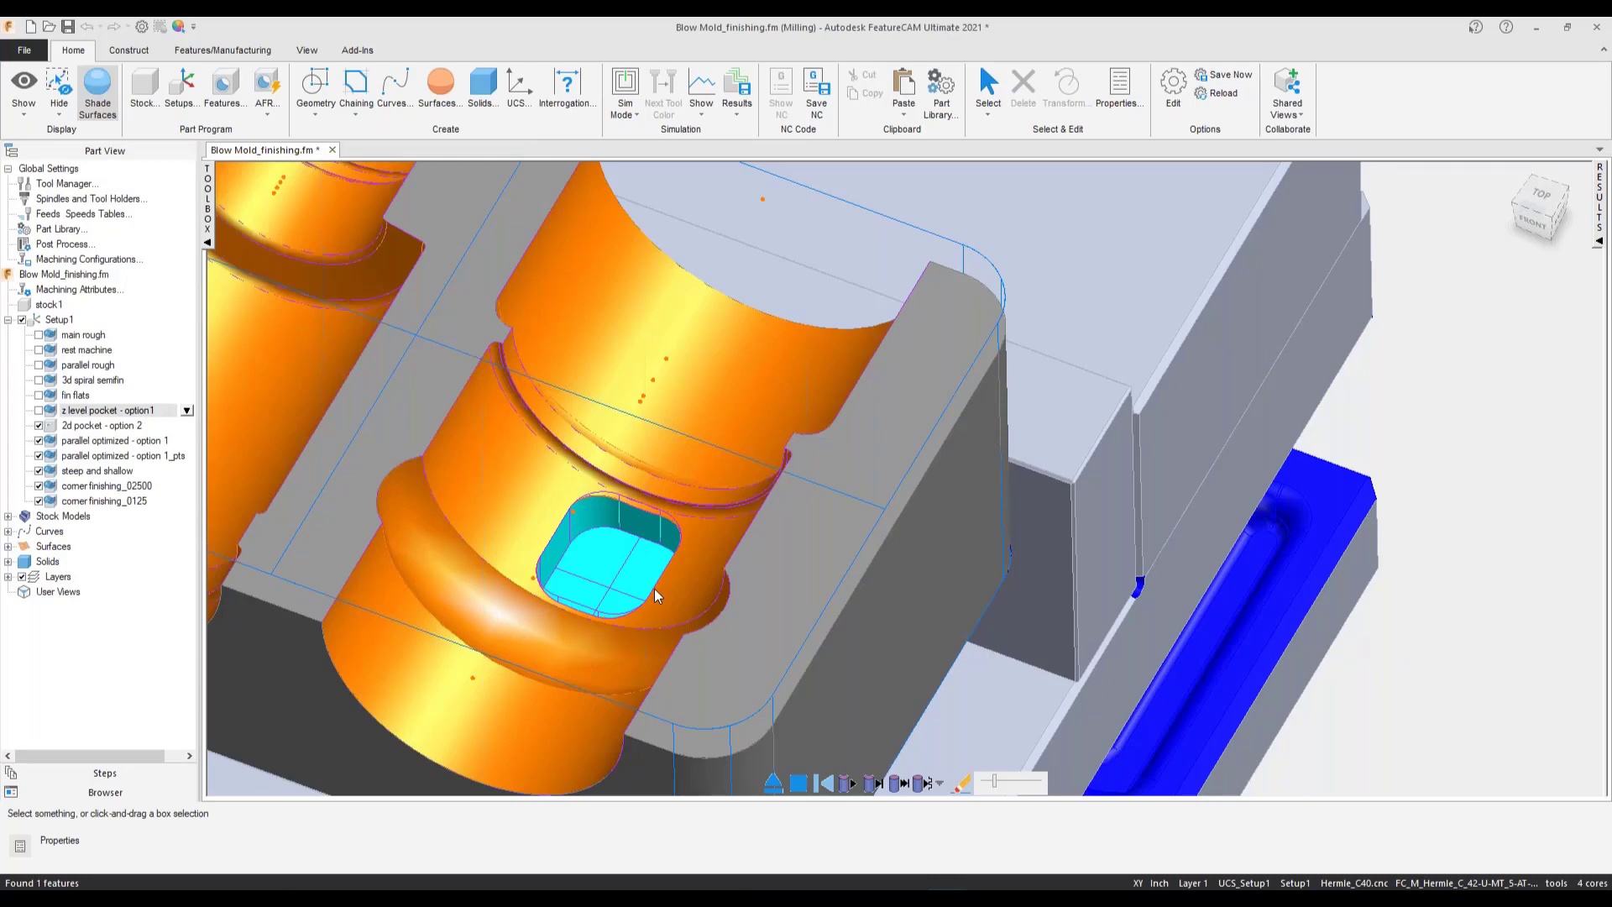
- Open the properties of 2d pocket - option 2 and examine its strategy settings for the finish pass
{"action": "left_click", "coordinate": [117, 425]}
{"action": "left_click", "coordinate": [187, 424]}
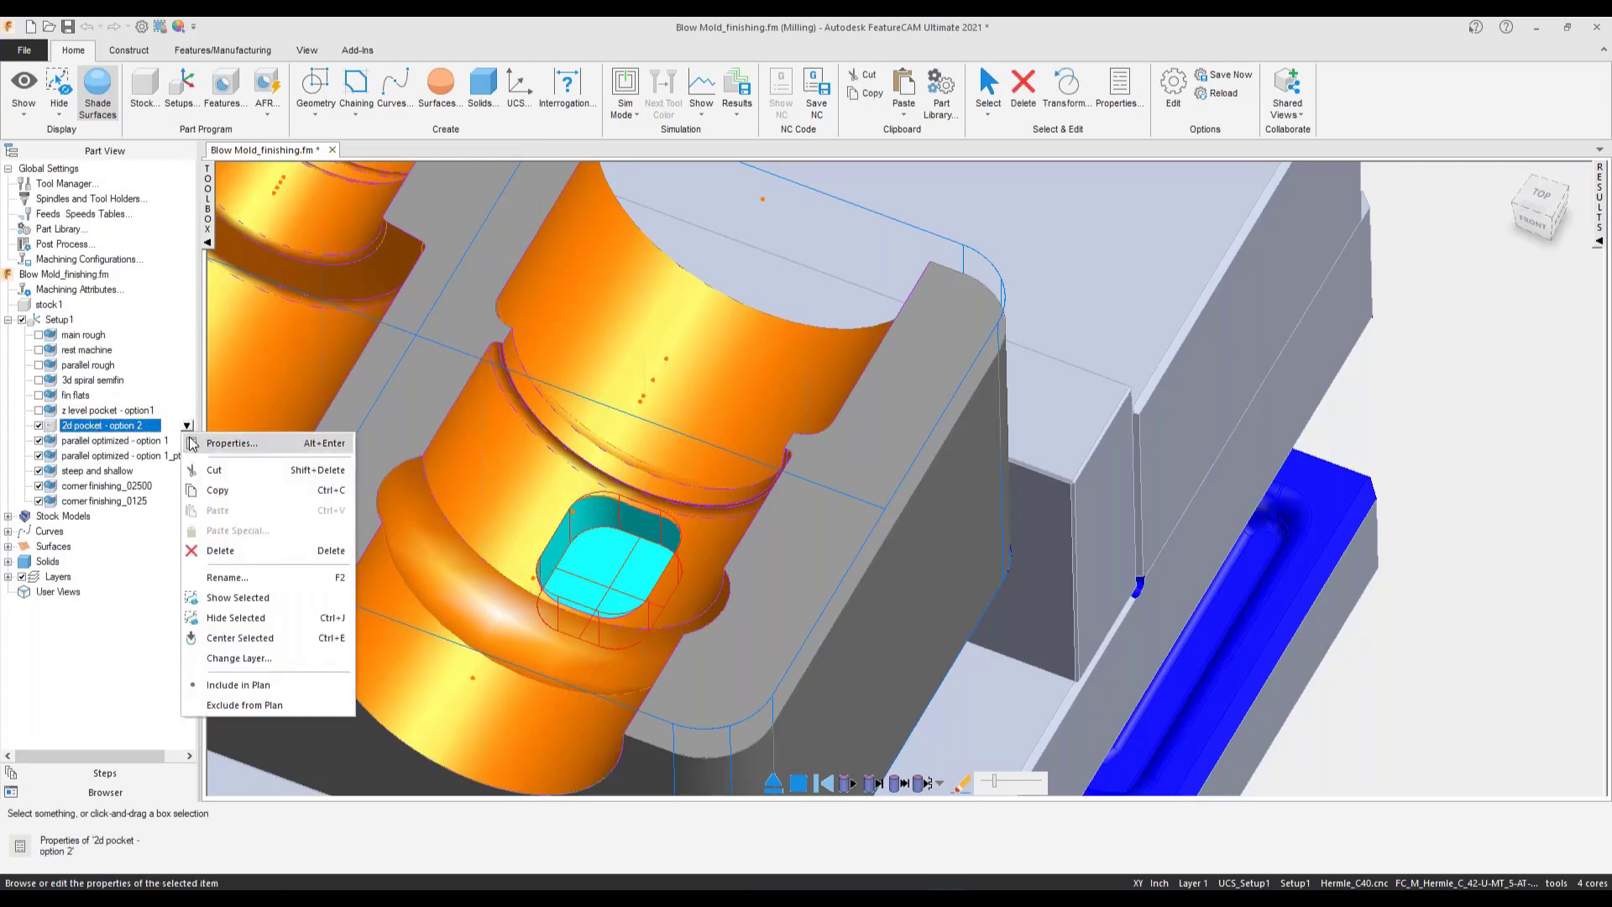
{"action": "left_click", "coordinate": [226, 443]}
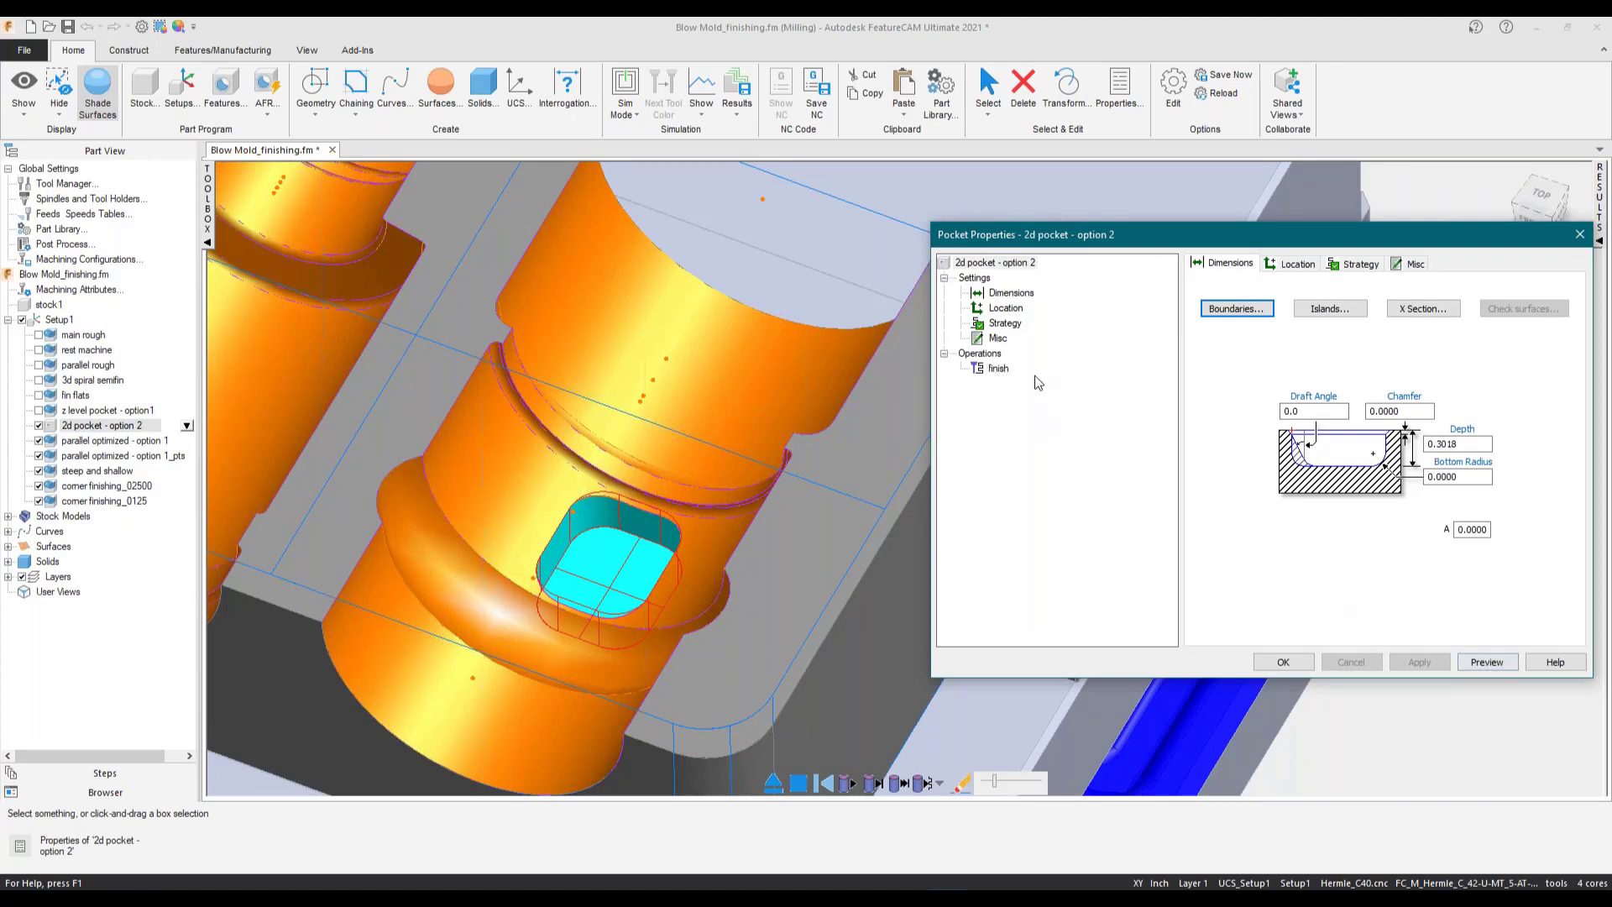
{"action": "left_click", "coordinate": [1006, 323]}
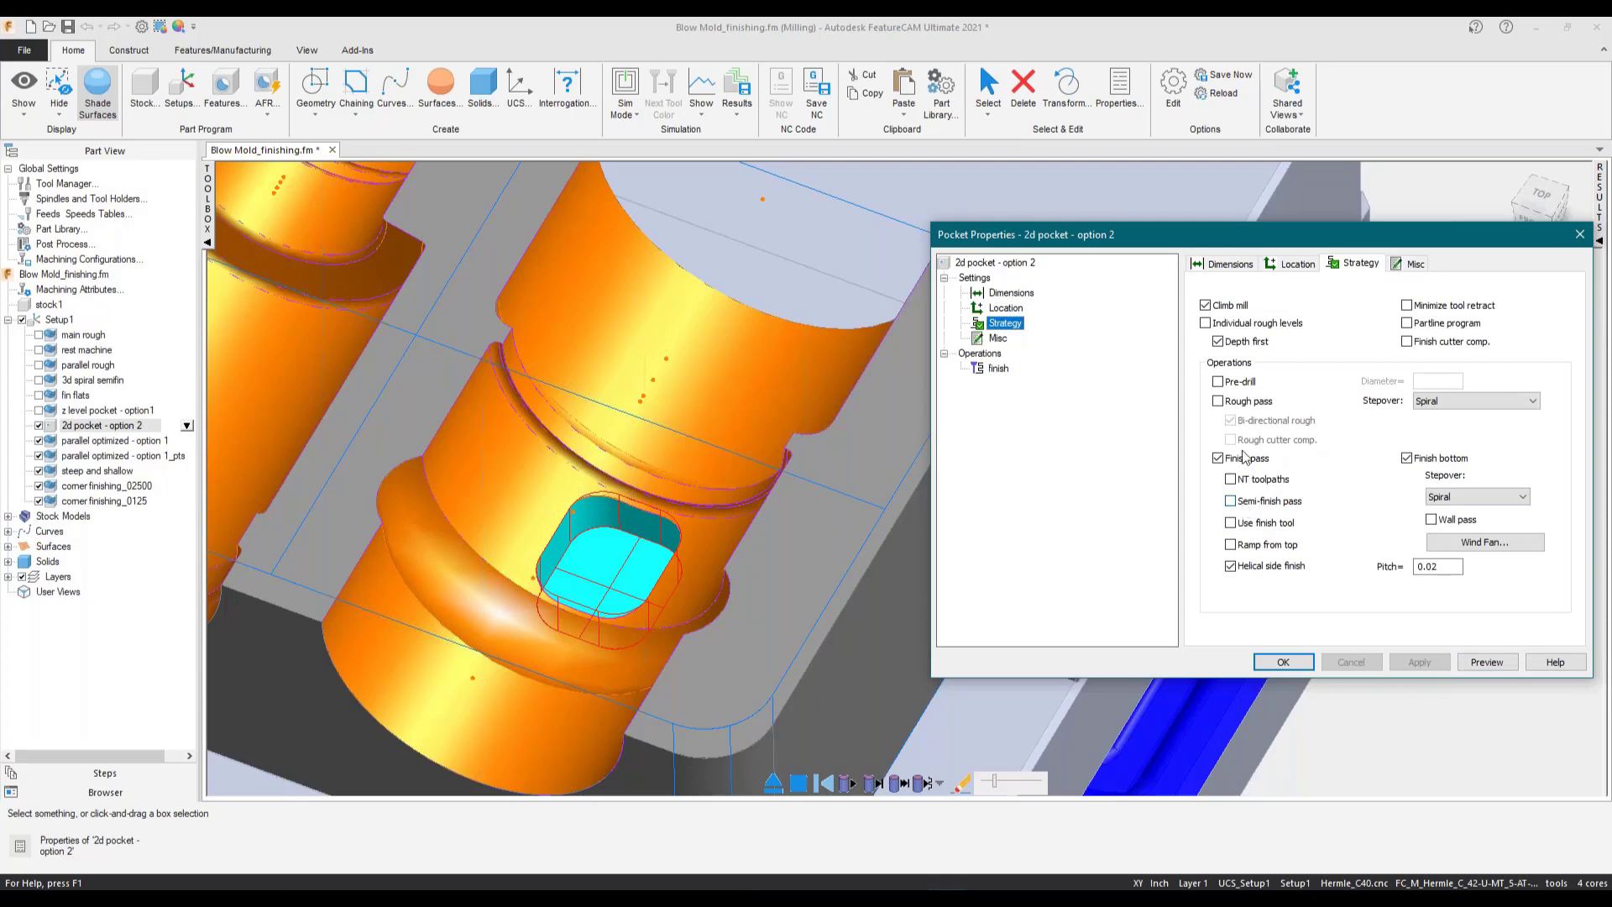
- Preview the finish toolpath of 2d pocket - option 2 inside the small pocket, and close its properties
{"action": "left_click", "coordinate": [1498, 667]}
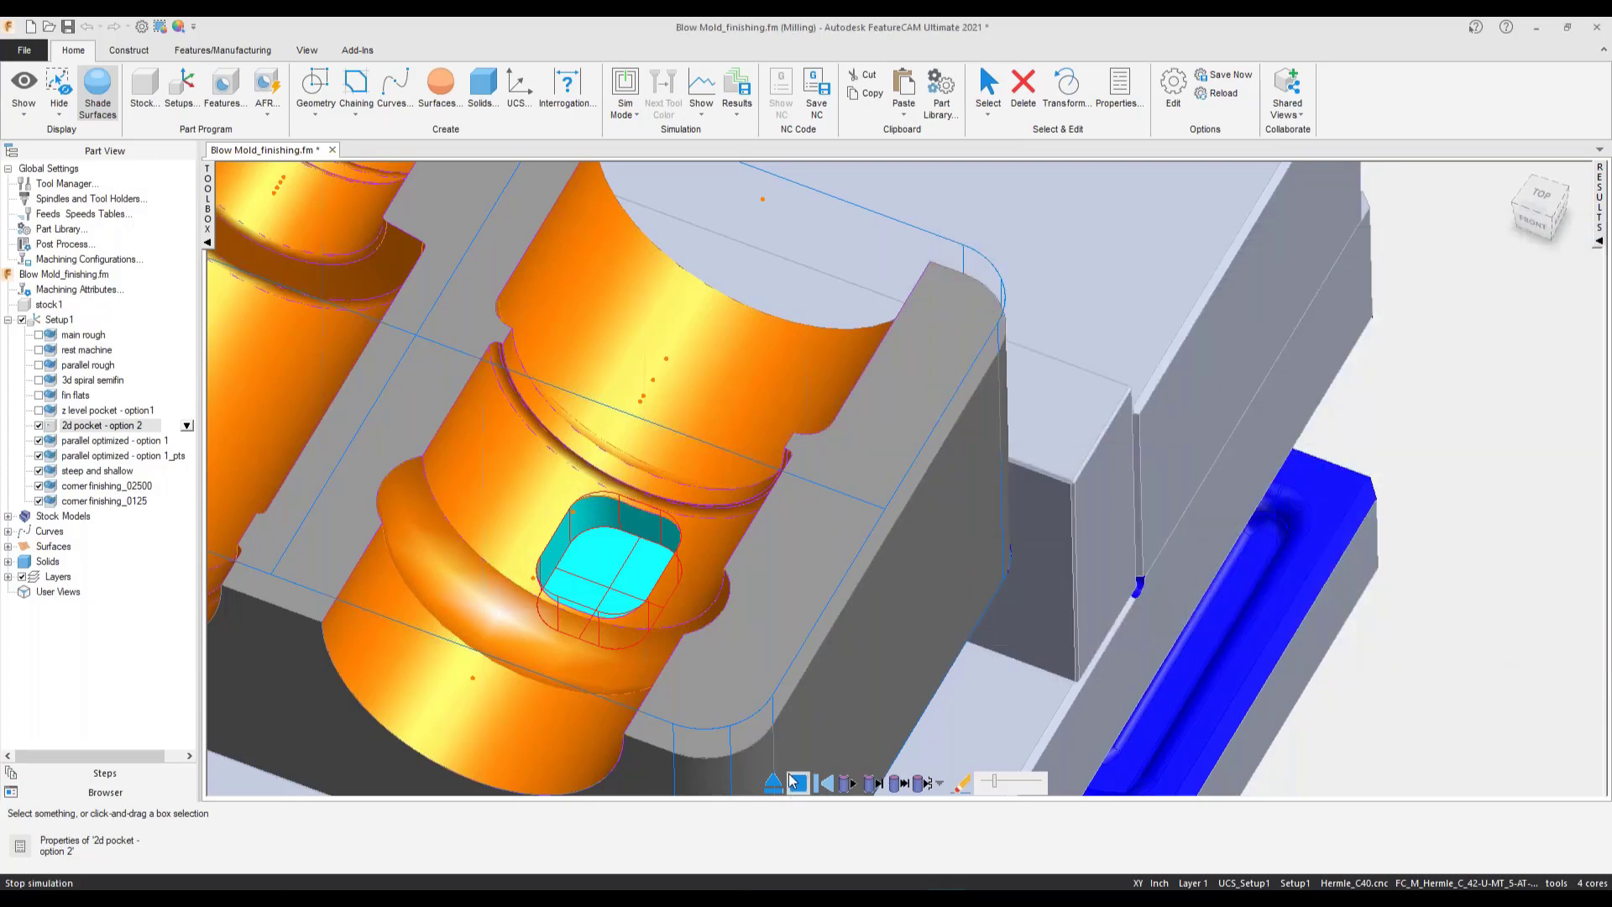
{"action": "left_click", "coordinate": [848, 783]}
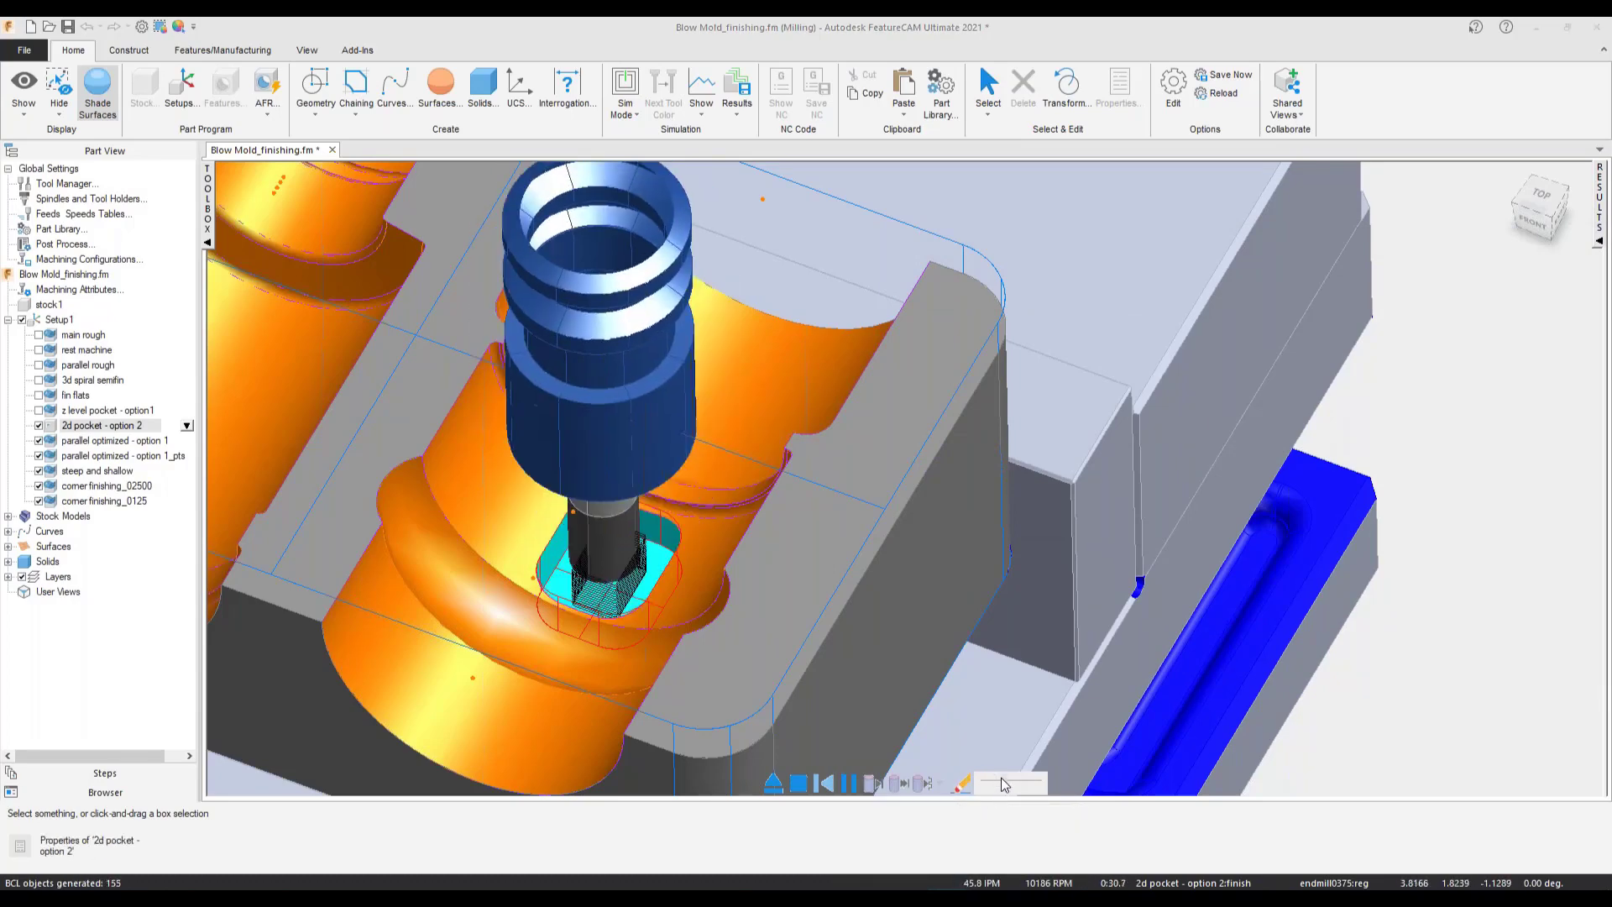
{"action": "left_click", "coordinate": [771, 785]}
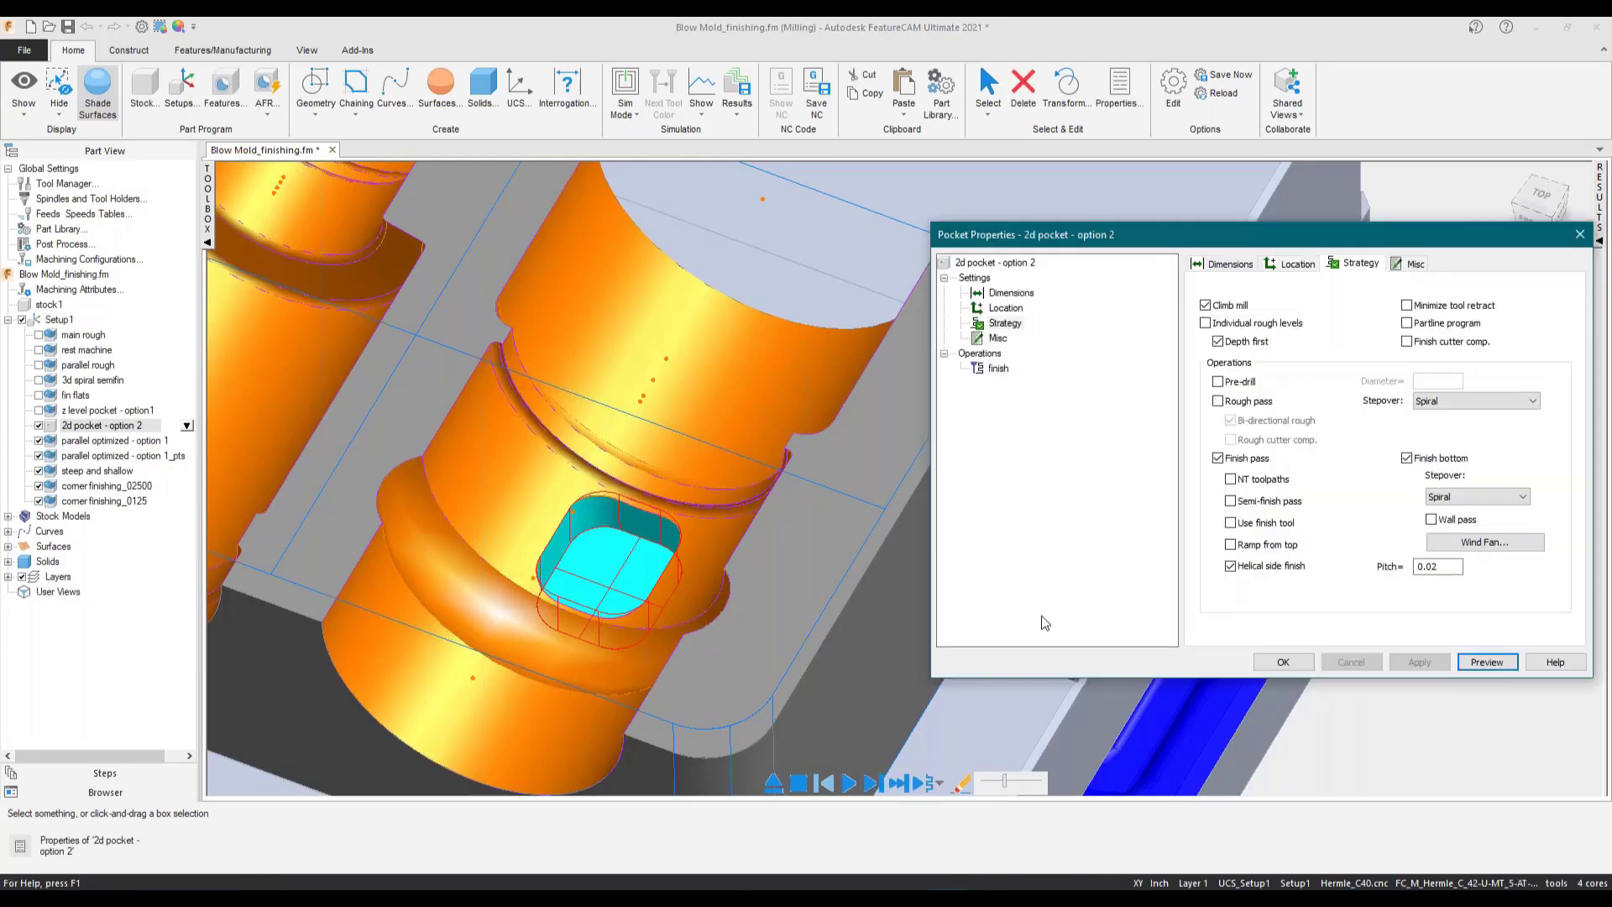
{"action": "left_click", "coordinate": [1270, 662]}
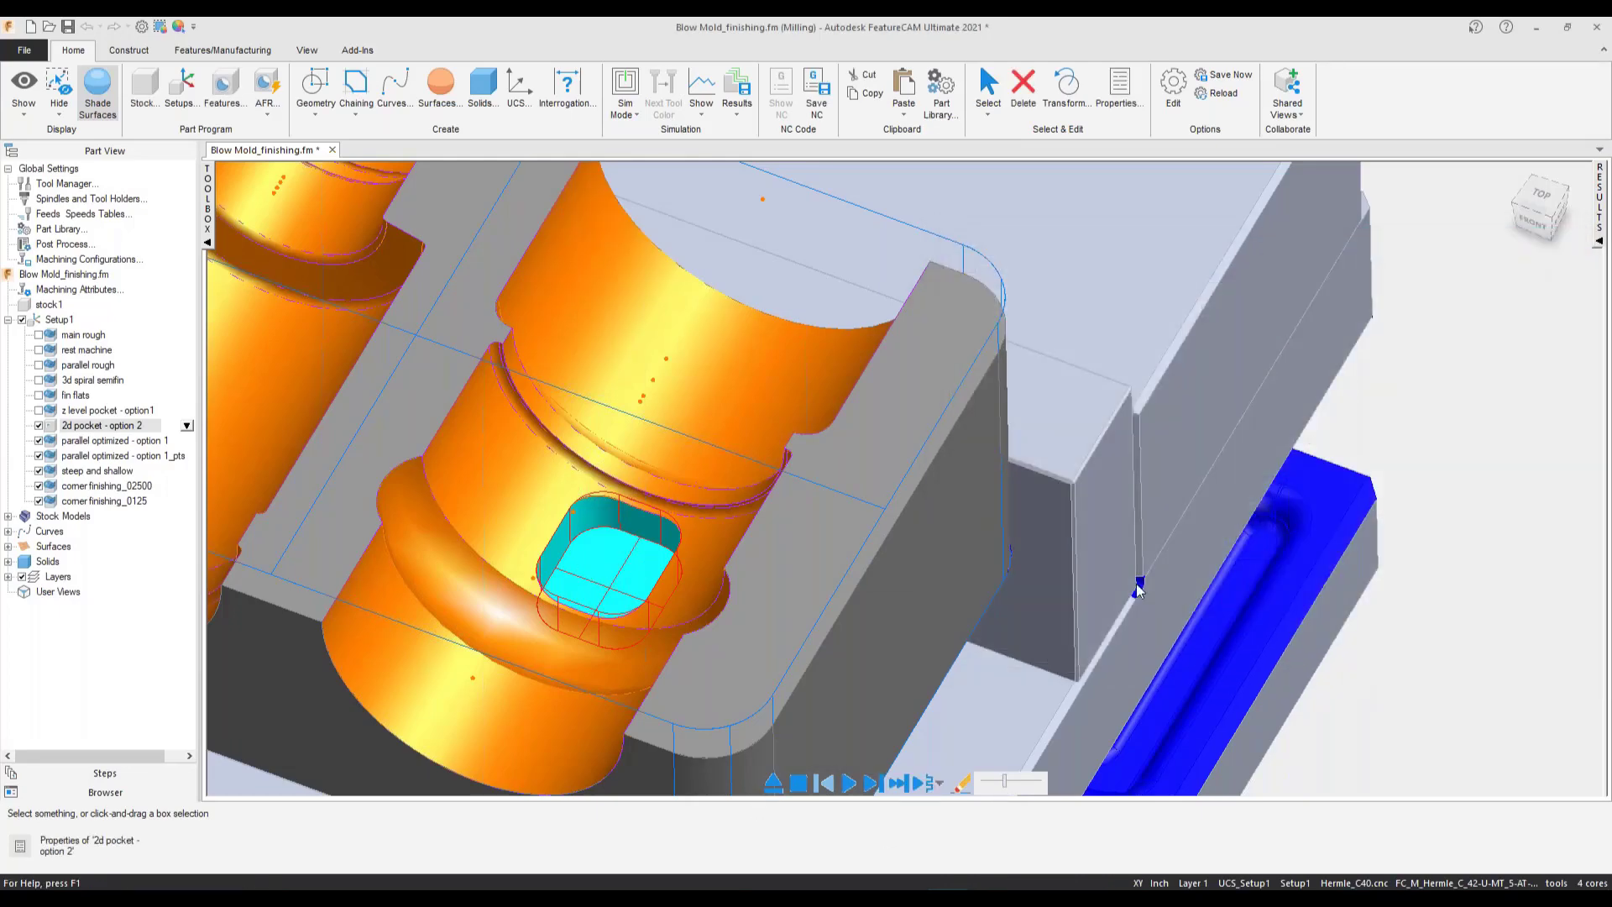
- Open the properties of parallel optimized - option 1 and examine its parallel strategy and the milling attributes of finish1
{"action": "scroll", "coordinate": [642, 521], "scroll_direction": "down", "scroll_amount": 1}
{"action": "middle_click_drag", "start_coordinate": [742, 586], "coordinate": [897, 619]}
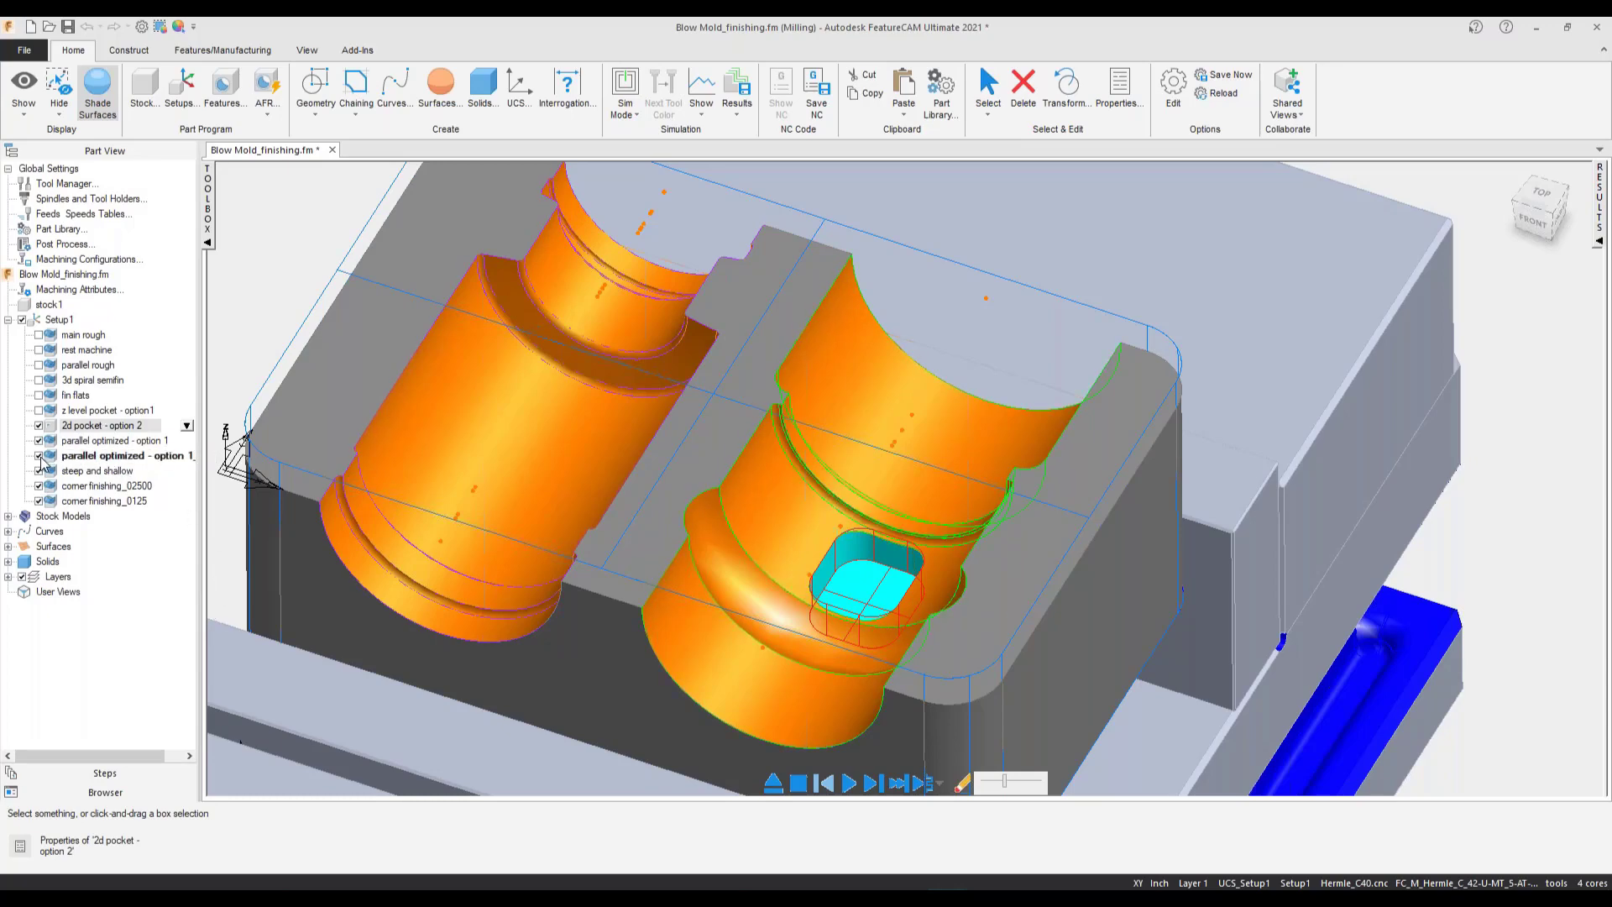
{"action": "right_click", "coordinate": [178, 442]}
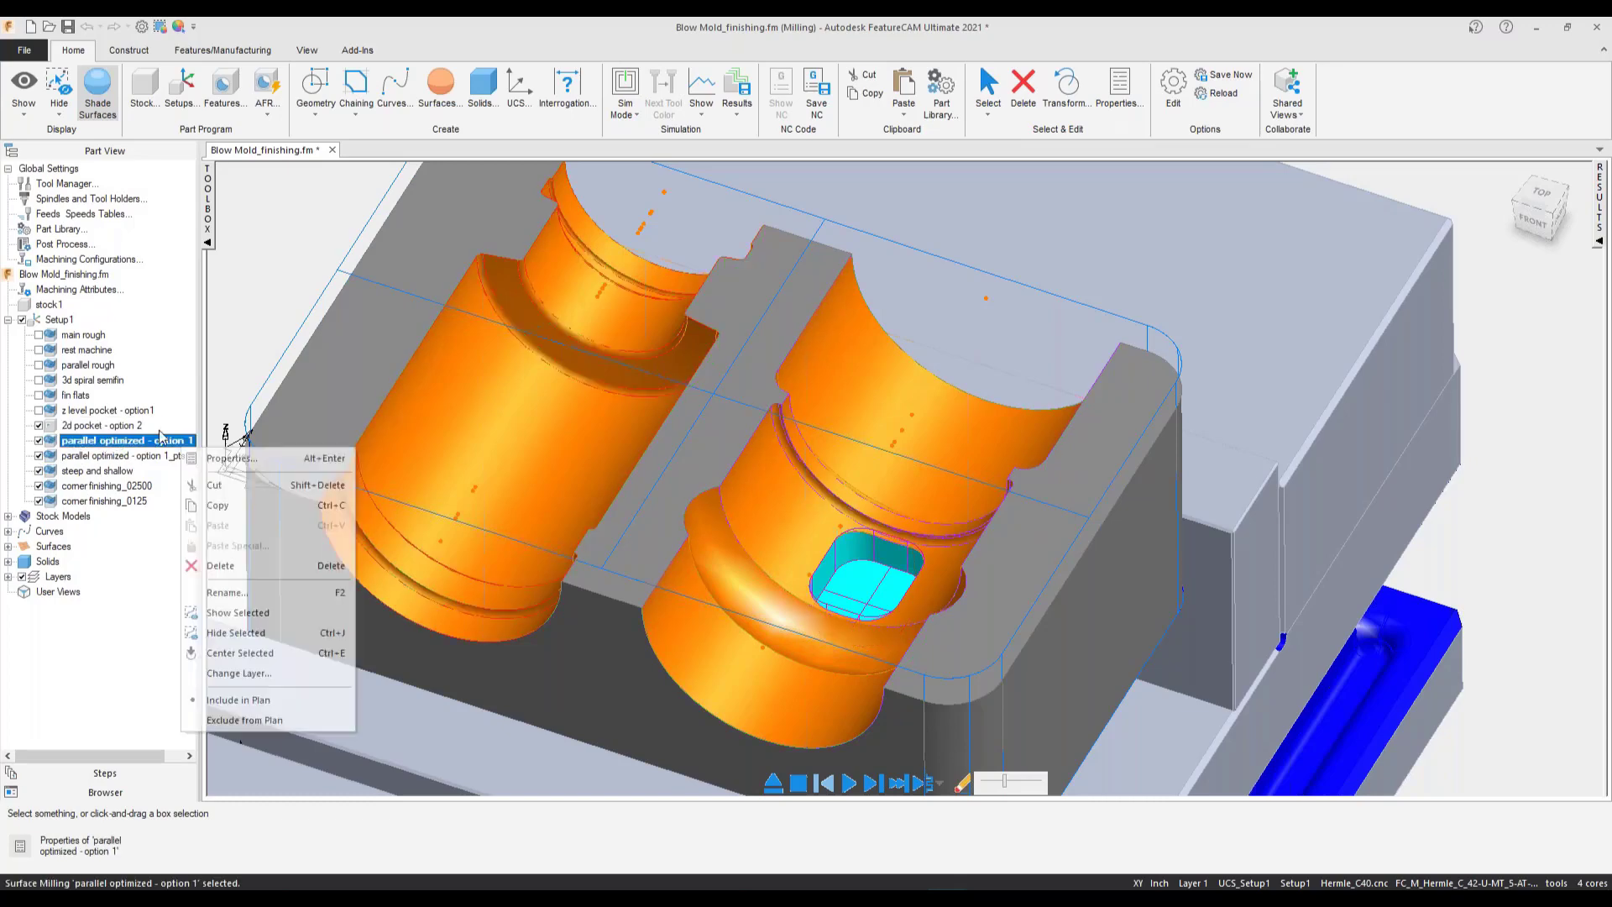
{"action": "left_click", "coordinate": [222, 464]}
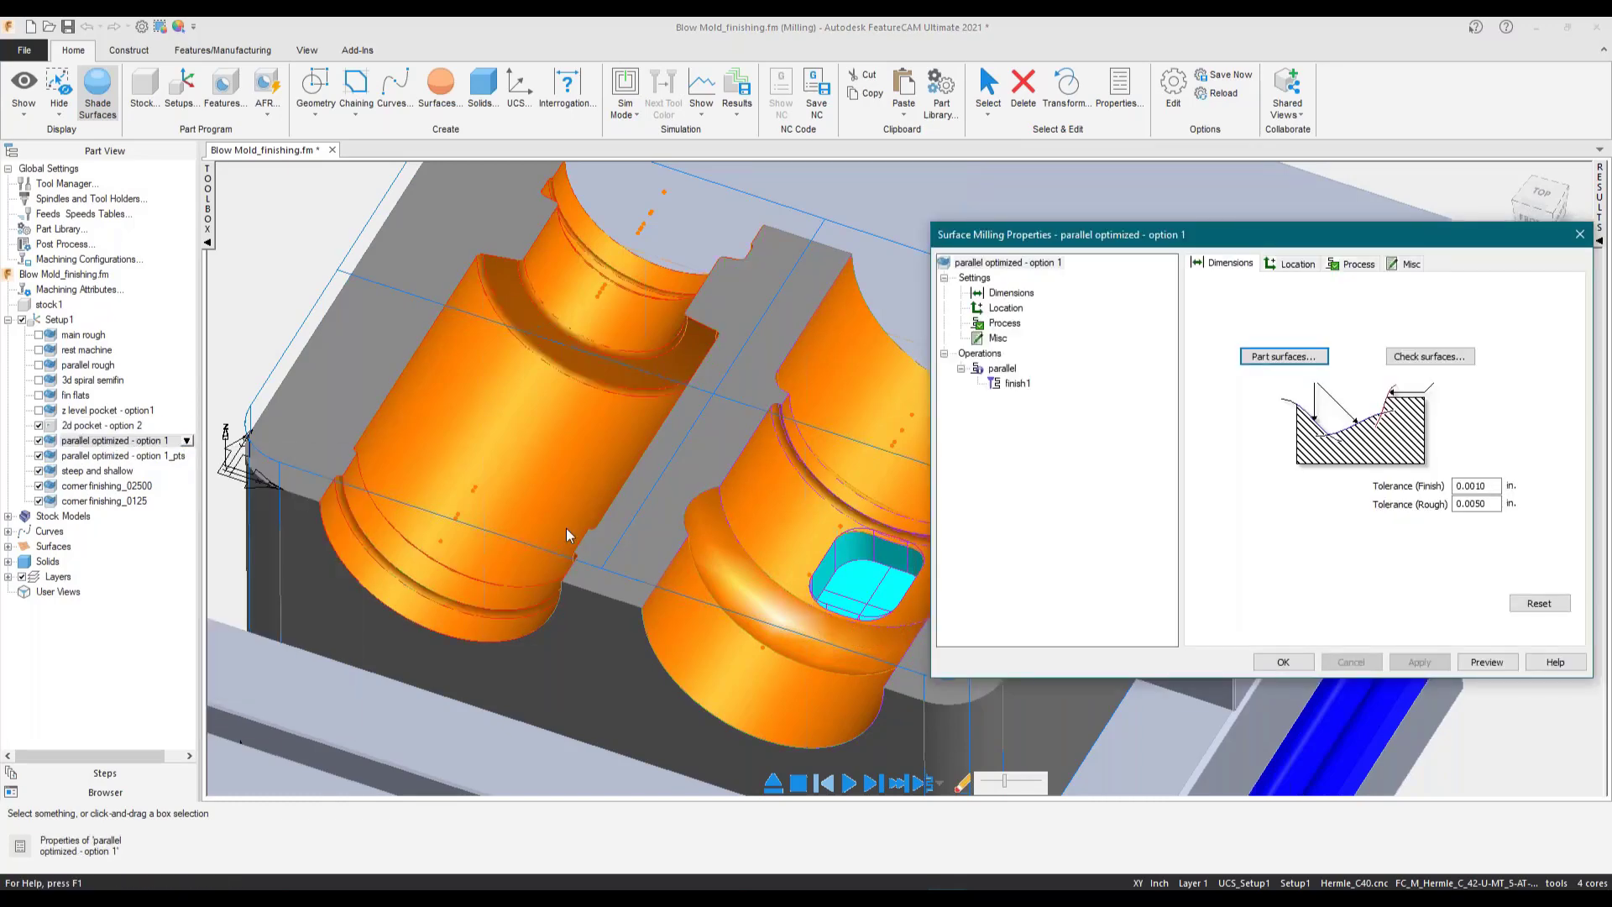
{"action": "left_click", "coordinate": [1001, 369]}
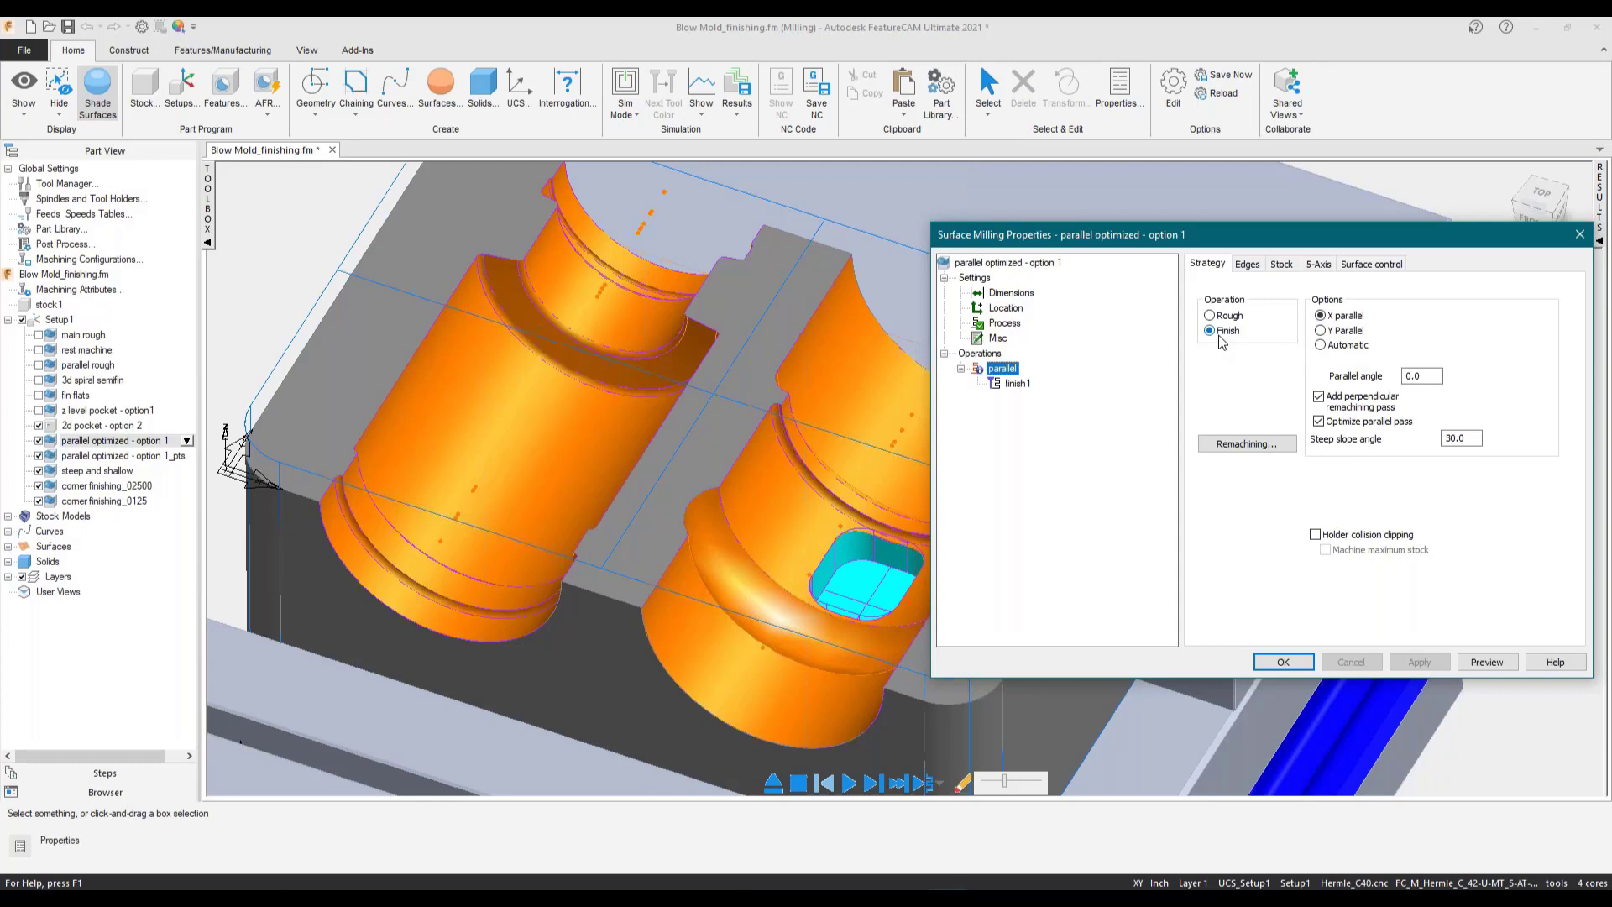
{"action": "left_click", "coordinate": [1018, 383]}
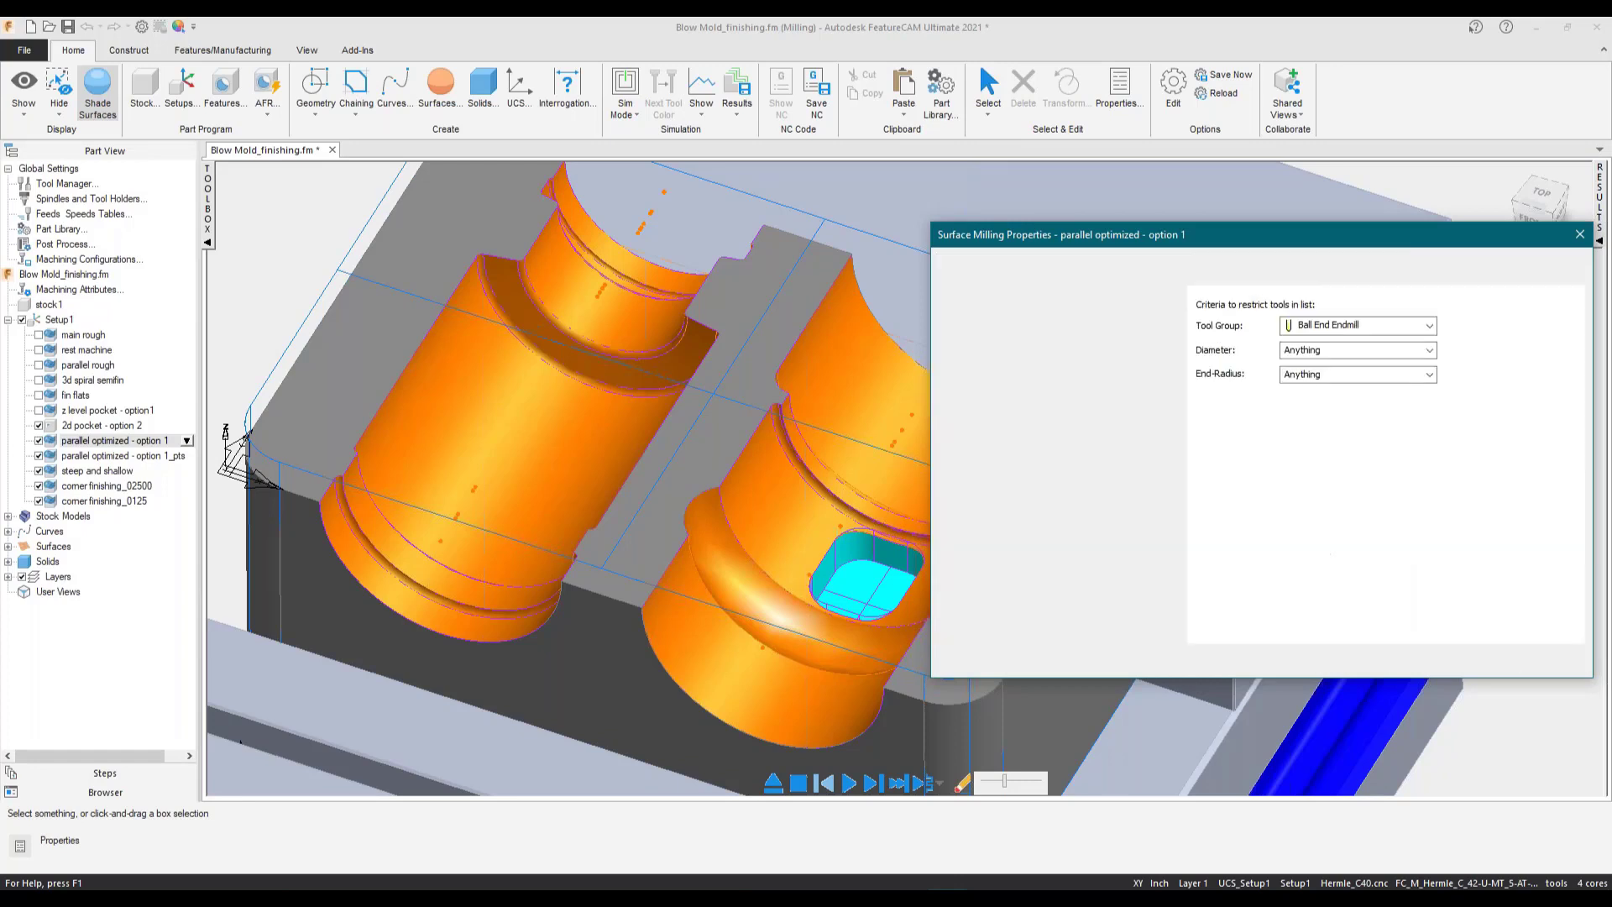
{"action": "left_click", "coordinate": [1377, 267]}
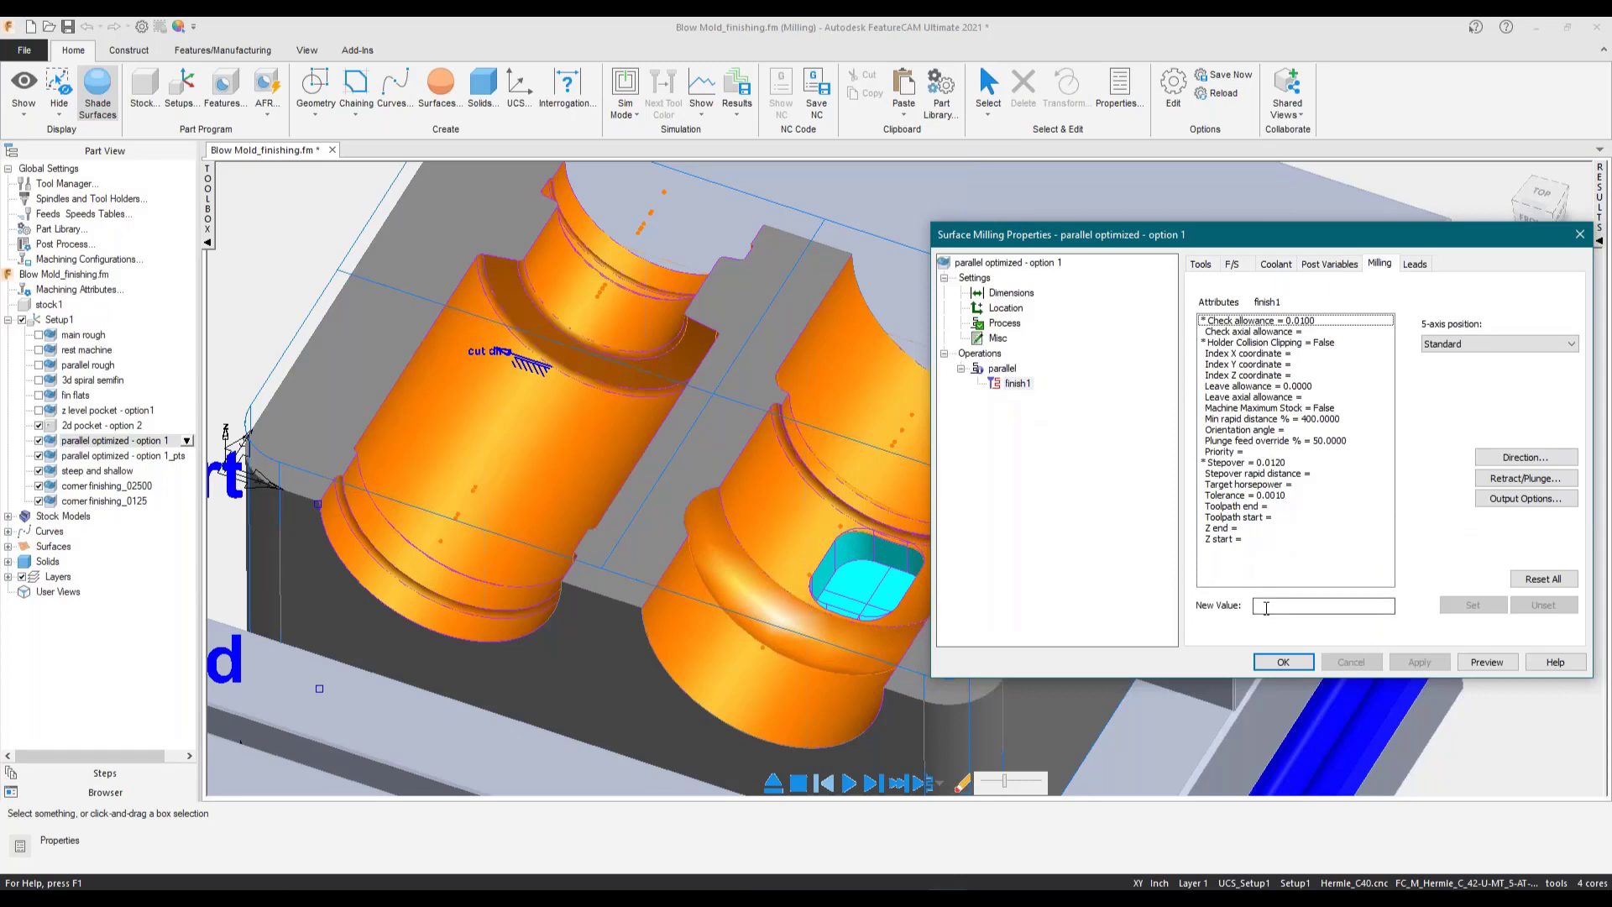
{"action": "left_click", "coordinate": [1001, 369]}
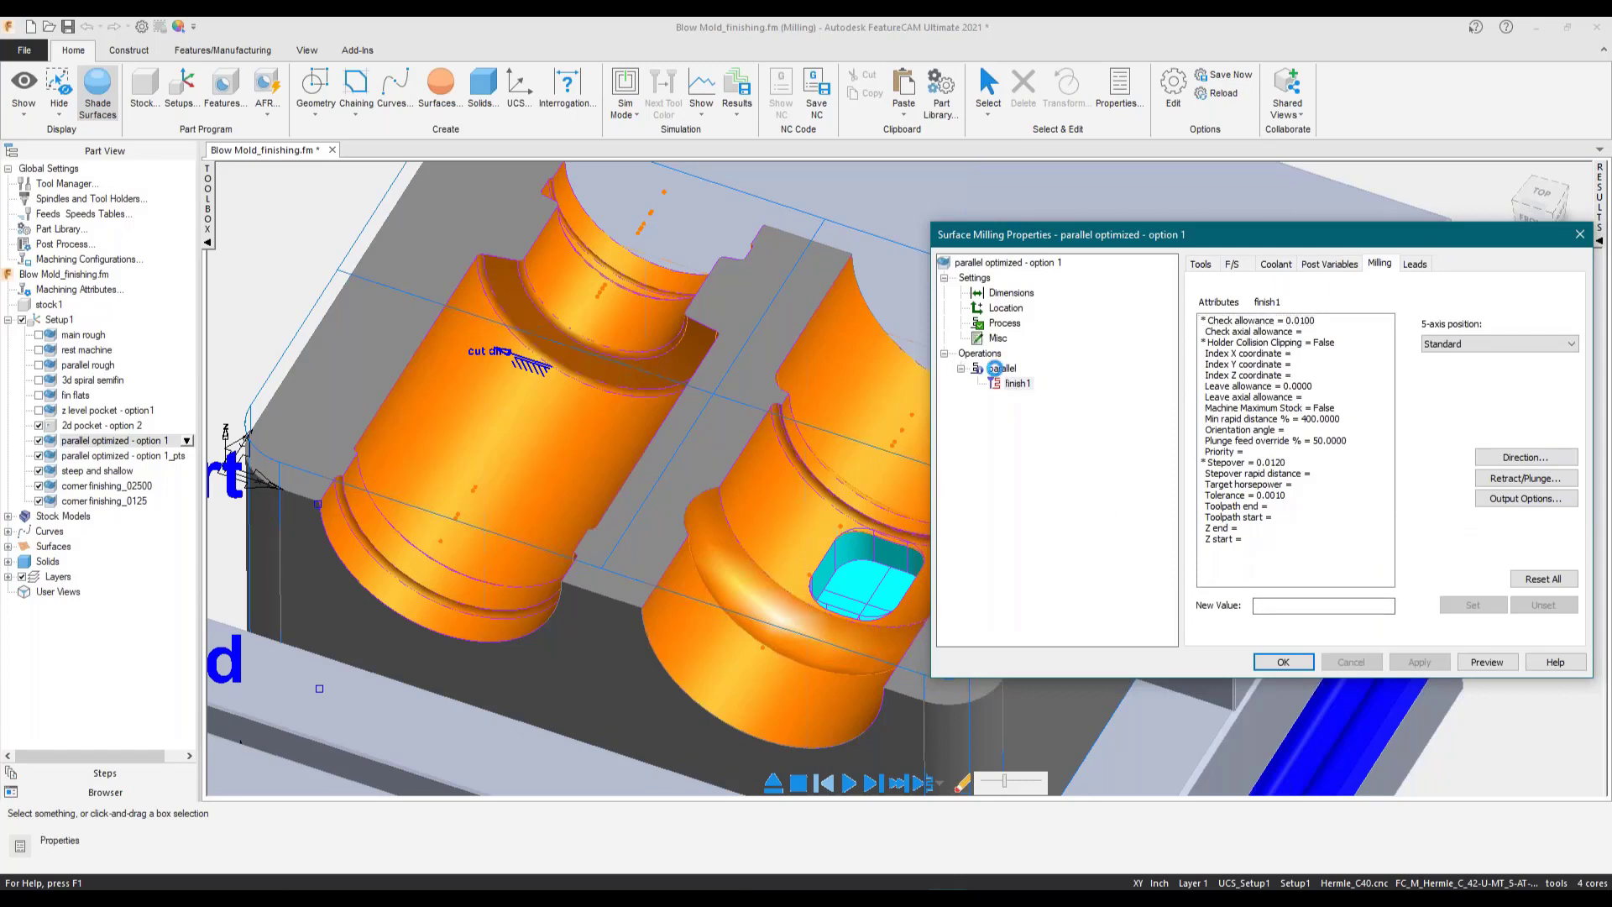
- Simulate the parallel optimized - option 1 toolpath at a faster speed and examine its passes across the cavity
{"action": "left_click", "coordinate": [1486, 662]}
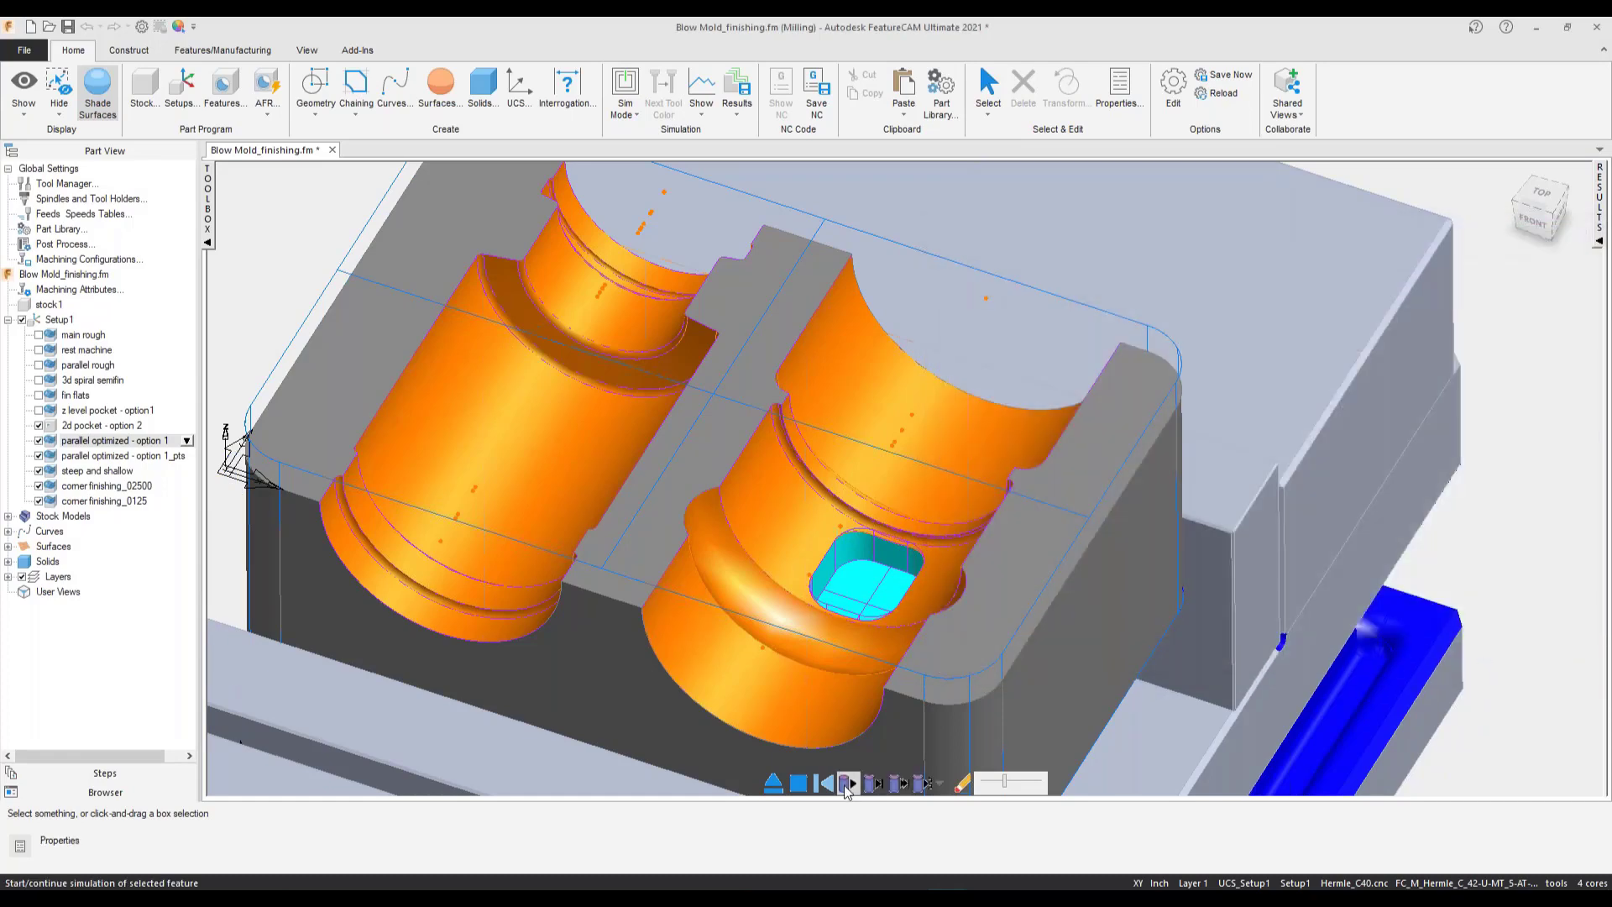
{"action": "left_click", "coordinate": [848, 783]}
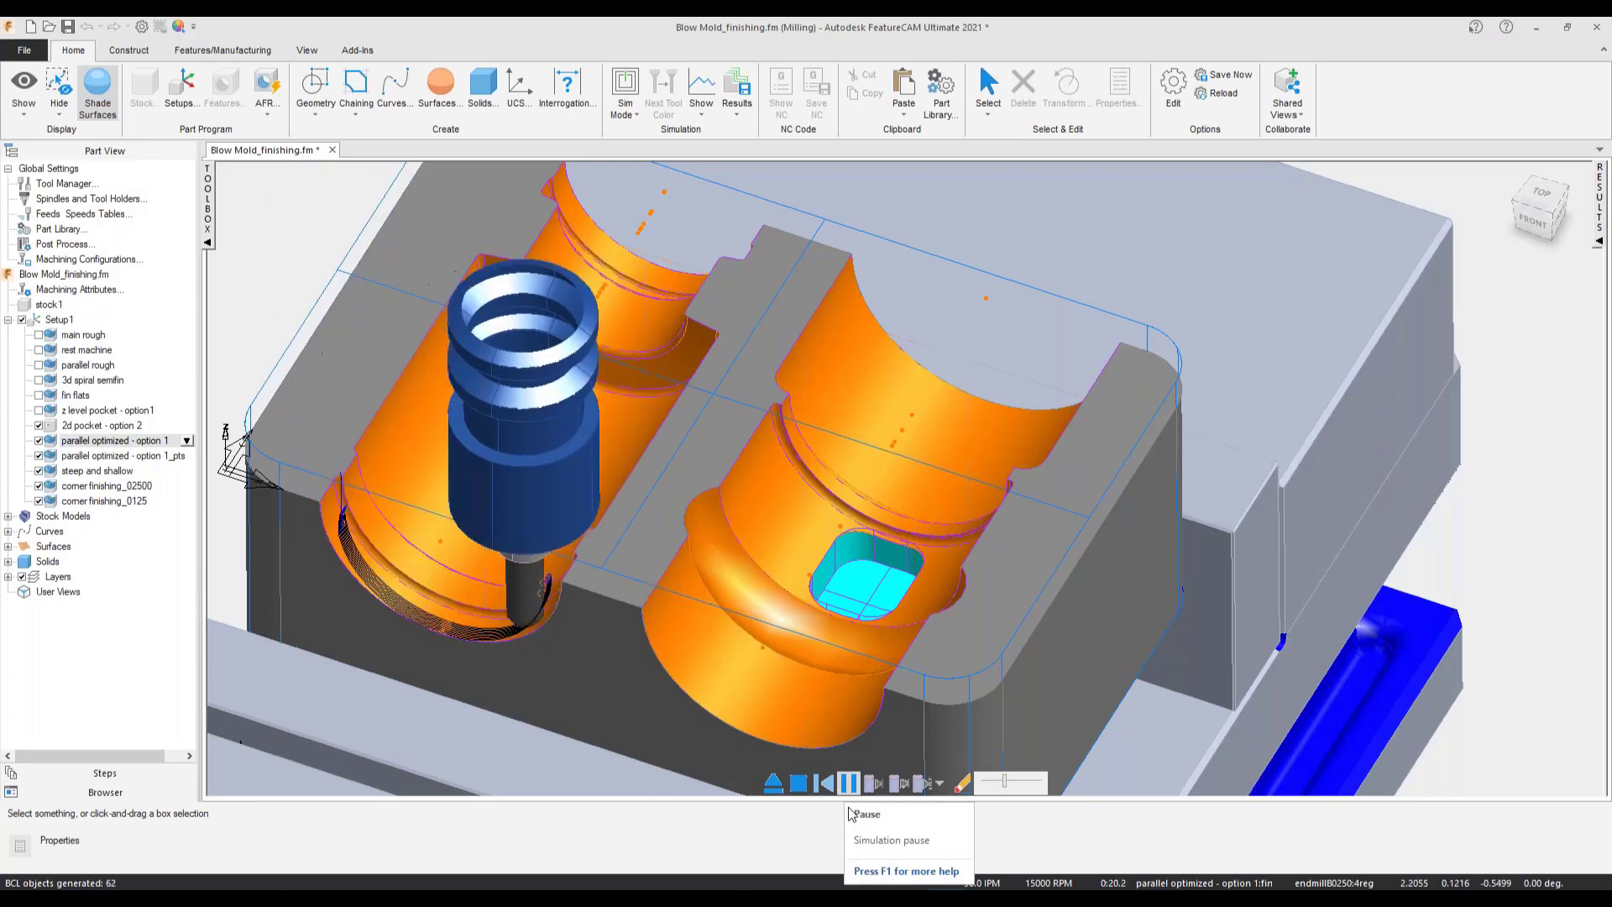
{"action": "left_click_drag", "start_coordinate": [1024, 784], "coordinate": [1026, 784]}
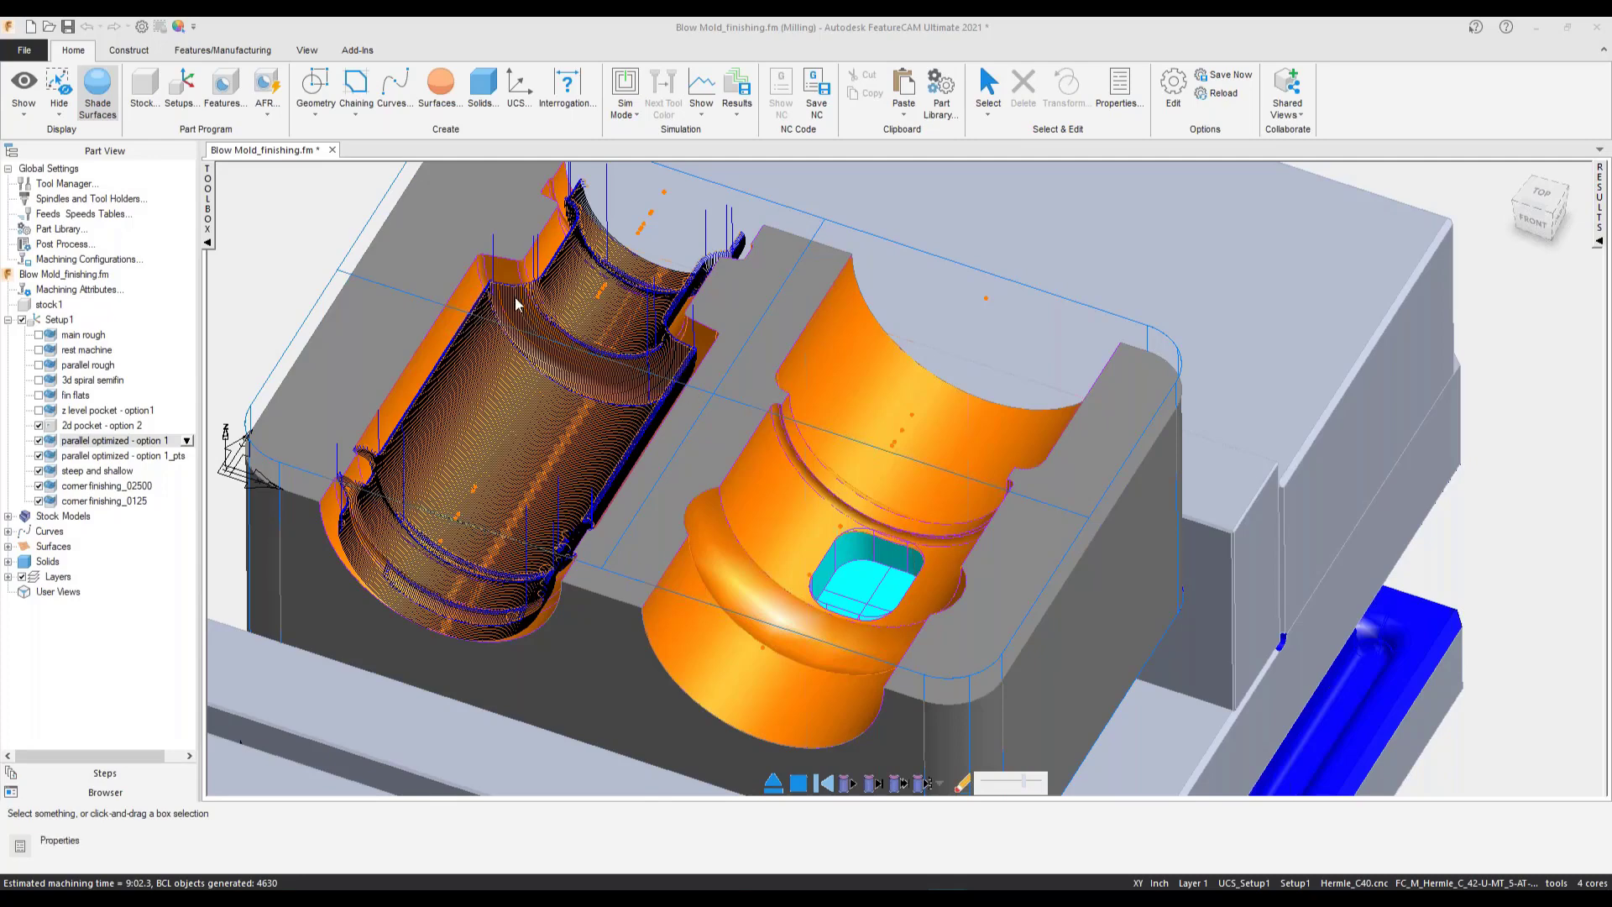
{"action": "left_click", "coordinate": [776, 784]}
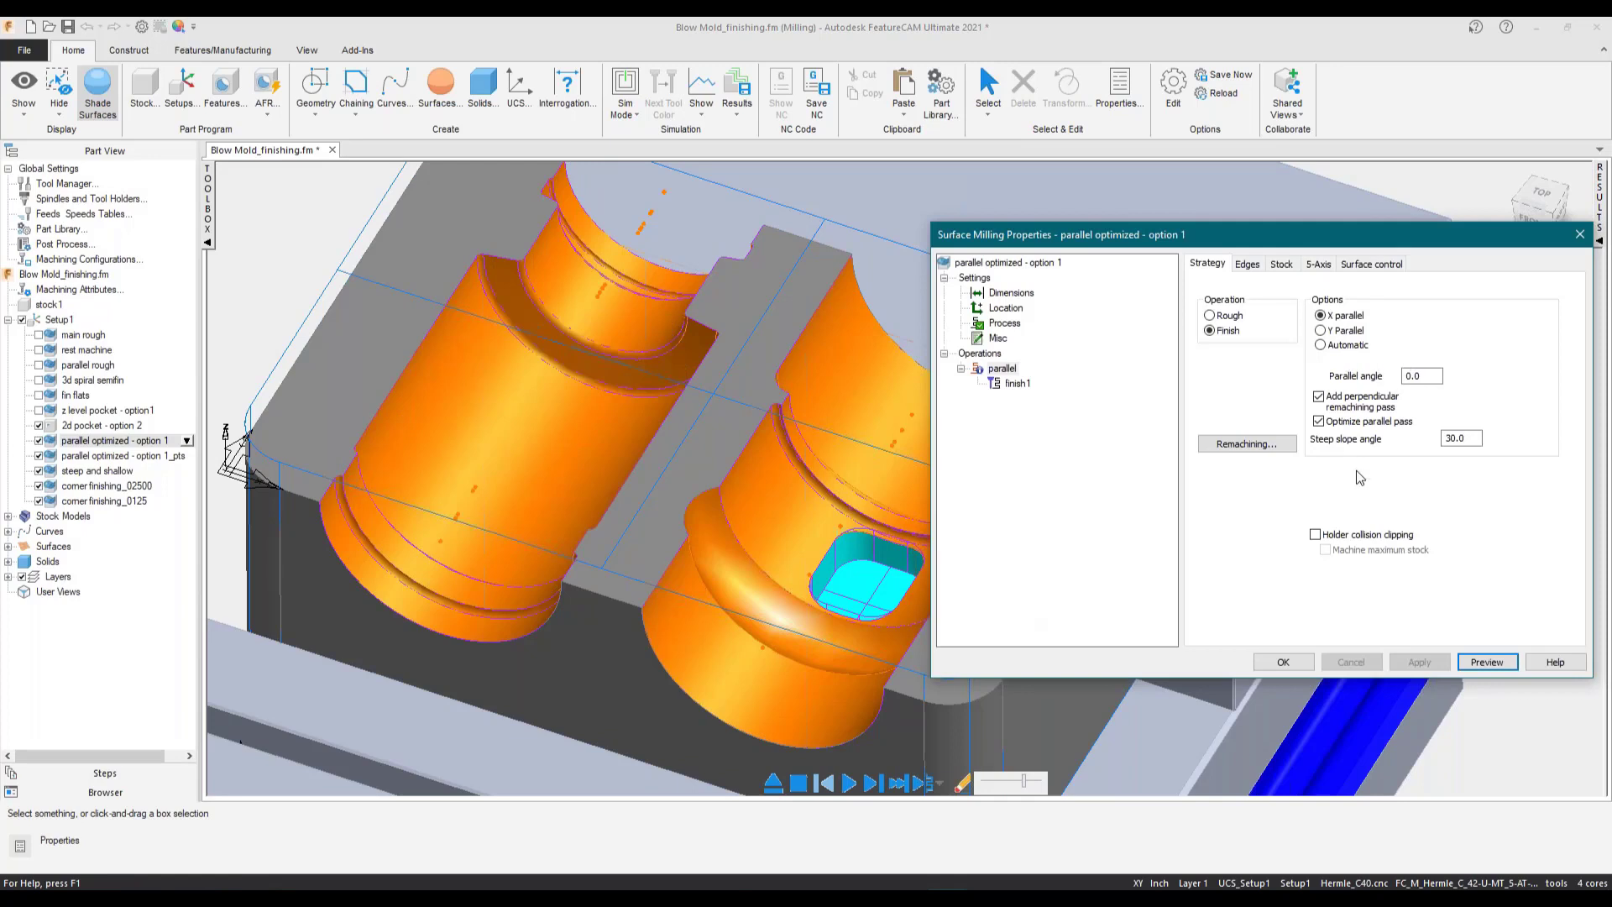
- Turn off the perpendicular remachining pass for parallel optimized - option 1 and preview the resulting toolpath
{"action": "left_click", "coordinate": [1324, 401]}
{"action": "left_click", "coordinate": [1422, 667]}
{"action": "left_click", "coordinate": [1492, 667]}
{"action": "left_click", "coordinate": [848, 784]}
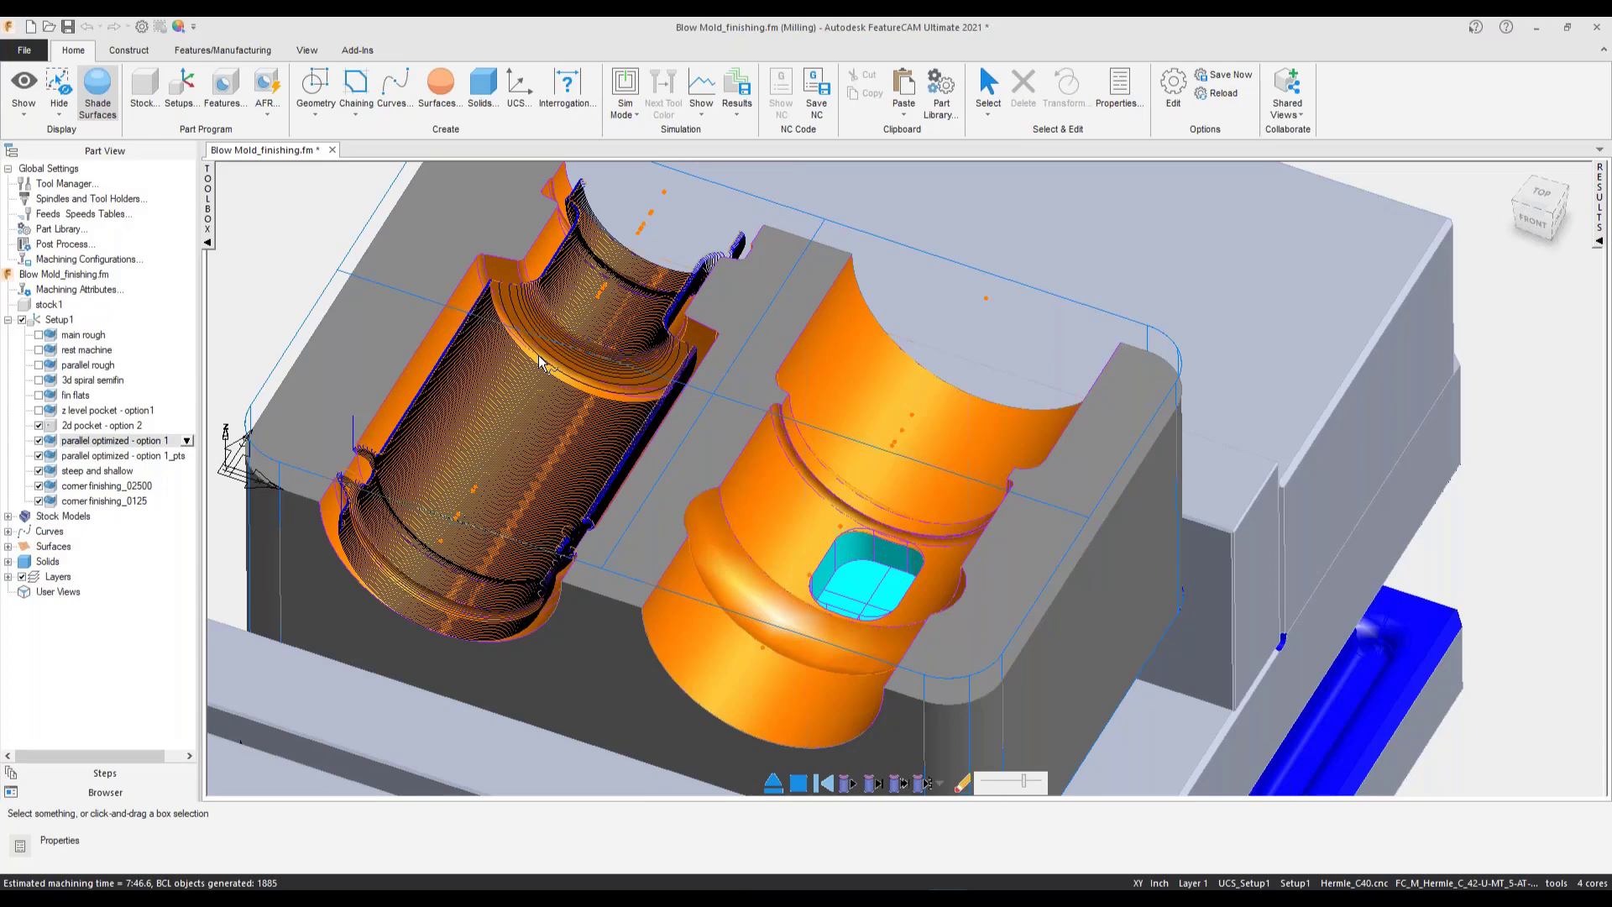
- Open the properties of parallel optimized - option 1_pts and examine its parallel strategy, finish1 tool and milling attributes
{"action": "left_click", "coordinate": [80, 441]}
{"action": "left_click", "coordinate": [72, 443]}
{"action": "left_click", "coordinate": [100, 445]}
{"action": "left_click", "coordinate": [83, 459]}
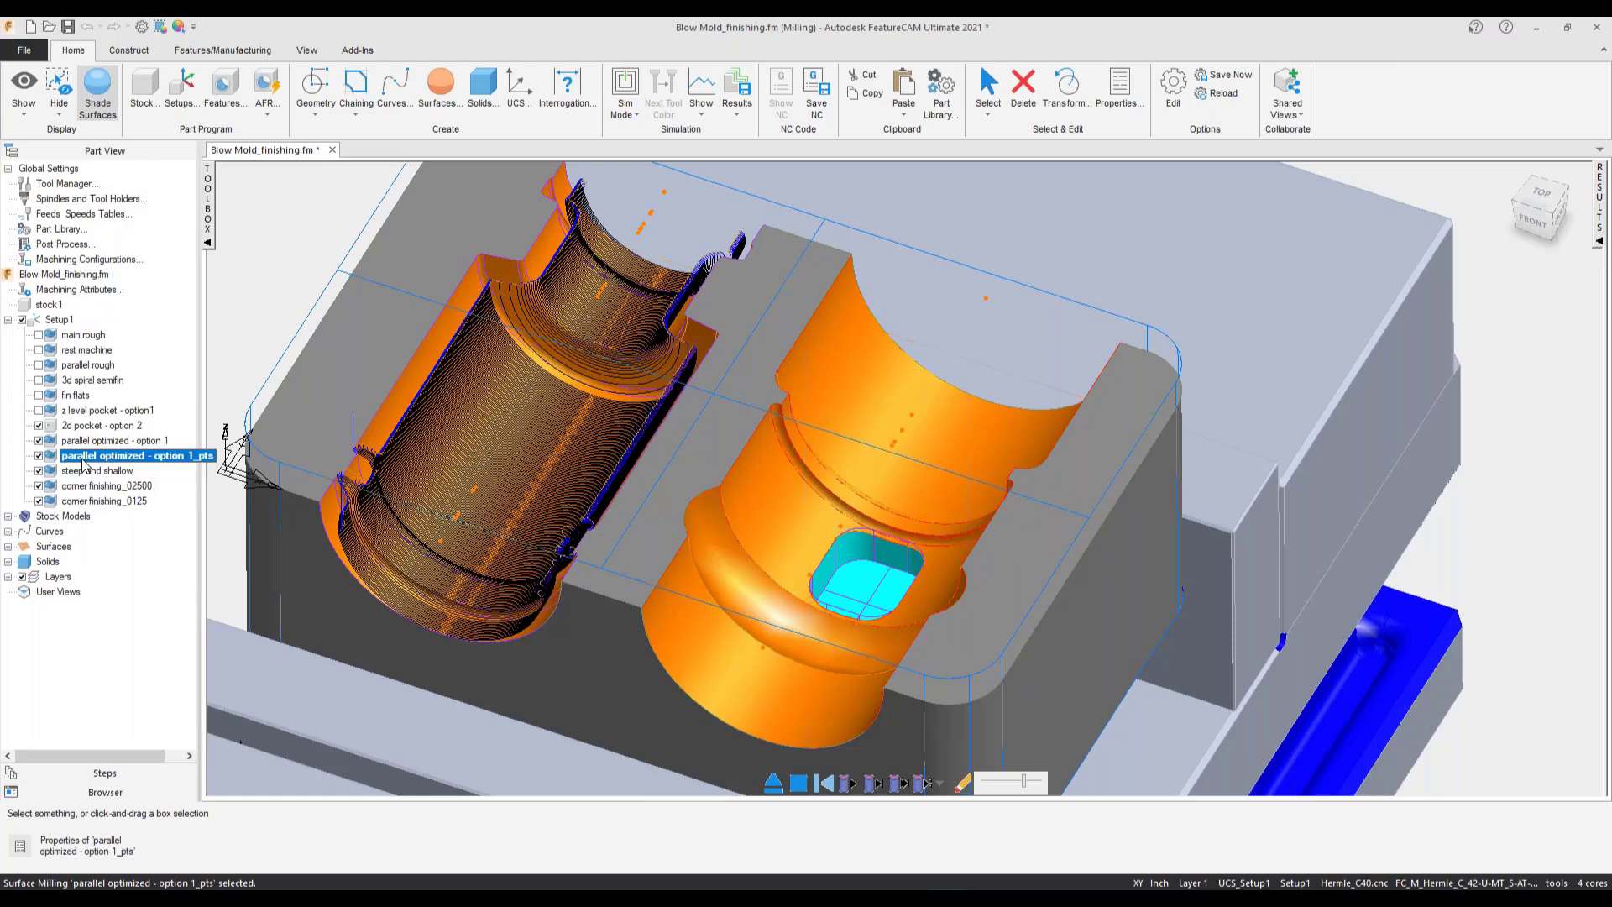
{"action": "right_click", "coordinate": [176, 464]}
{"action": "left_click", "coordinate": [220, 472]}
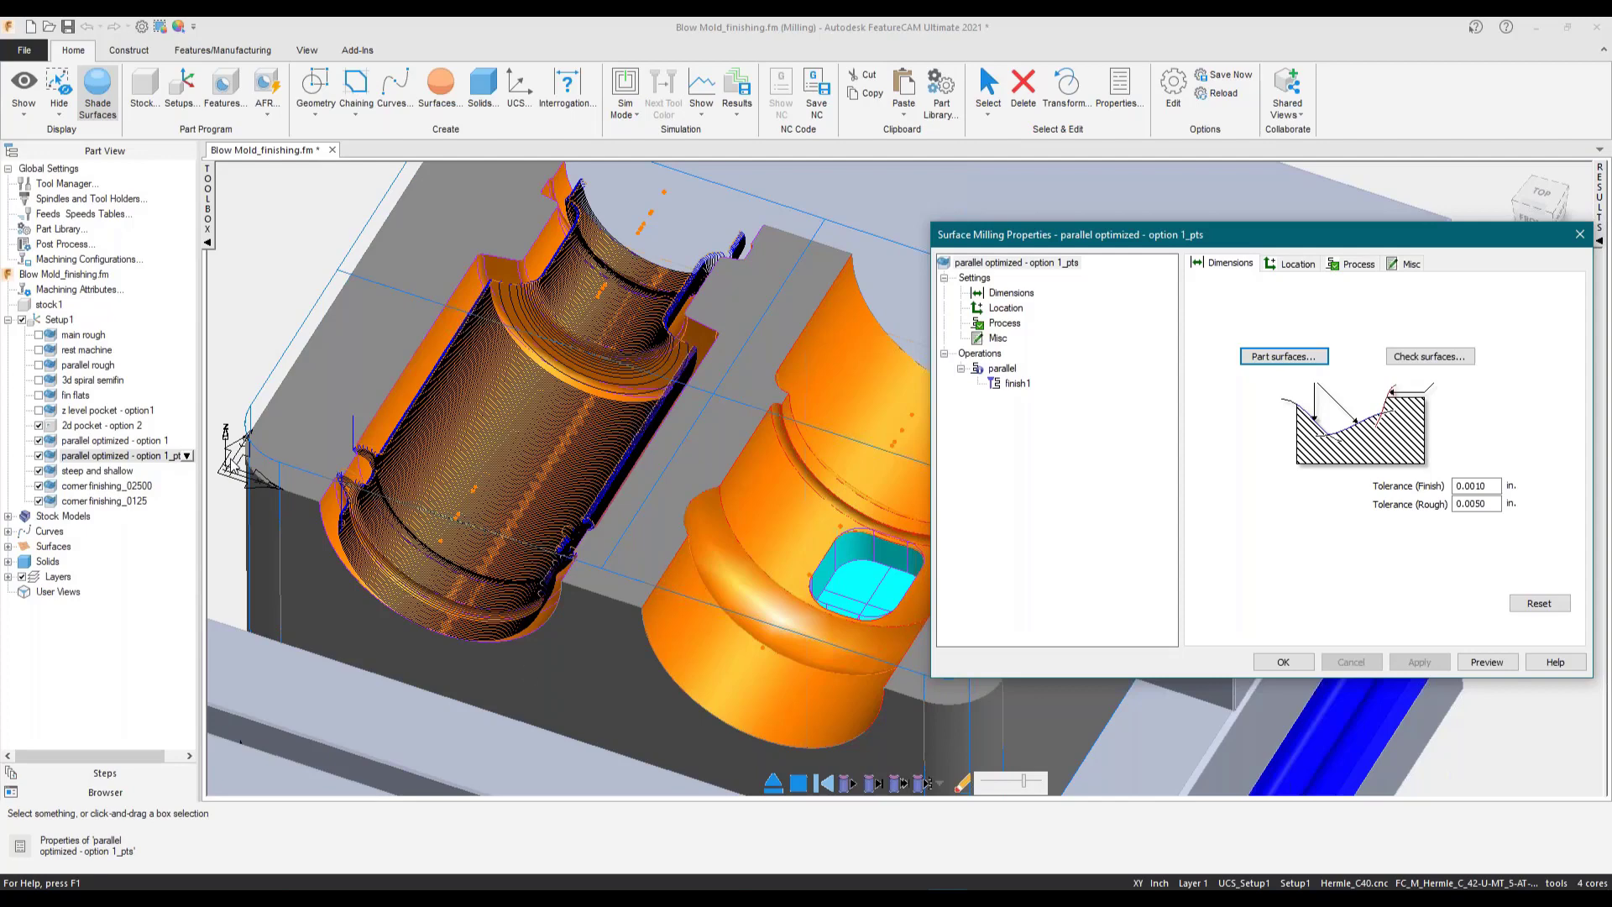
{"action": "left_click", "coordinate": [1002, 368]}
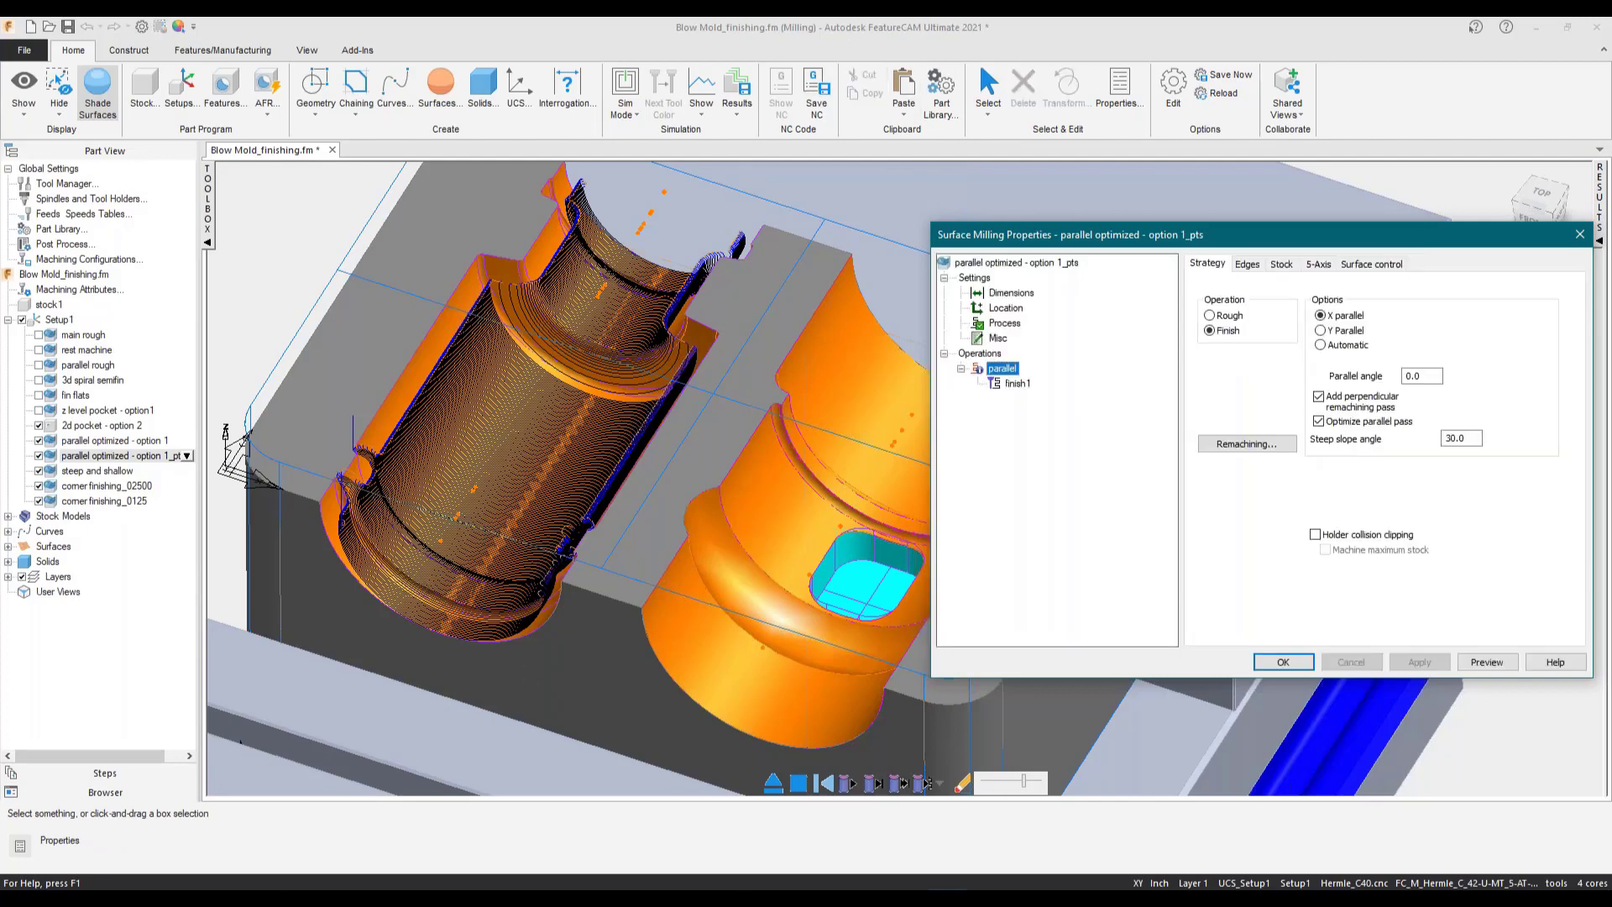
{"action": "left_click", "coordinate": [1014, 382]}
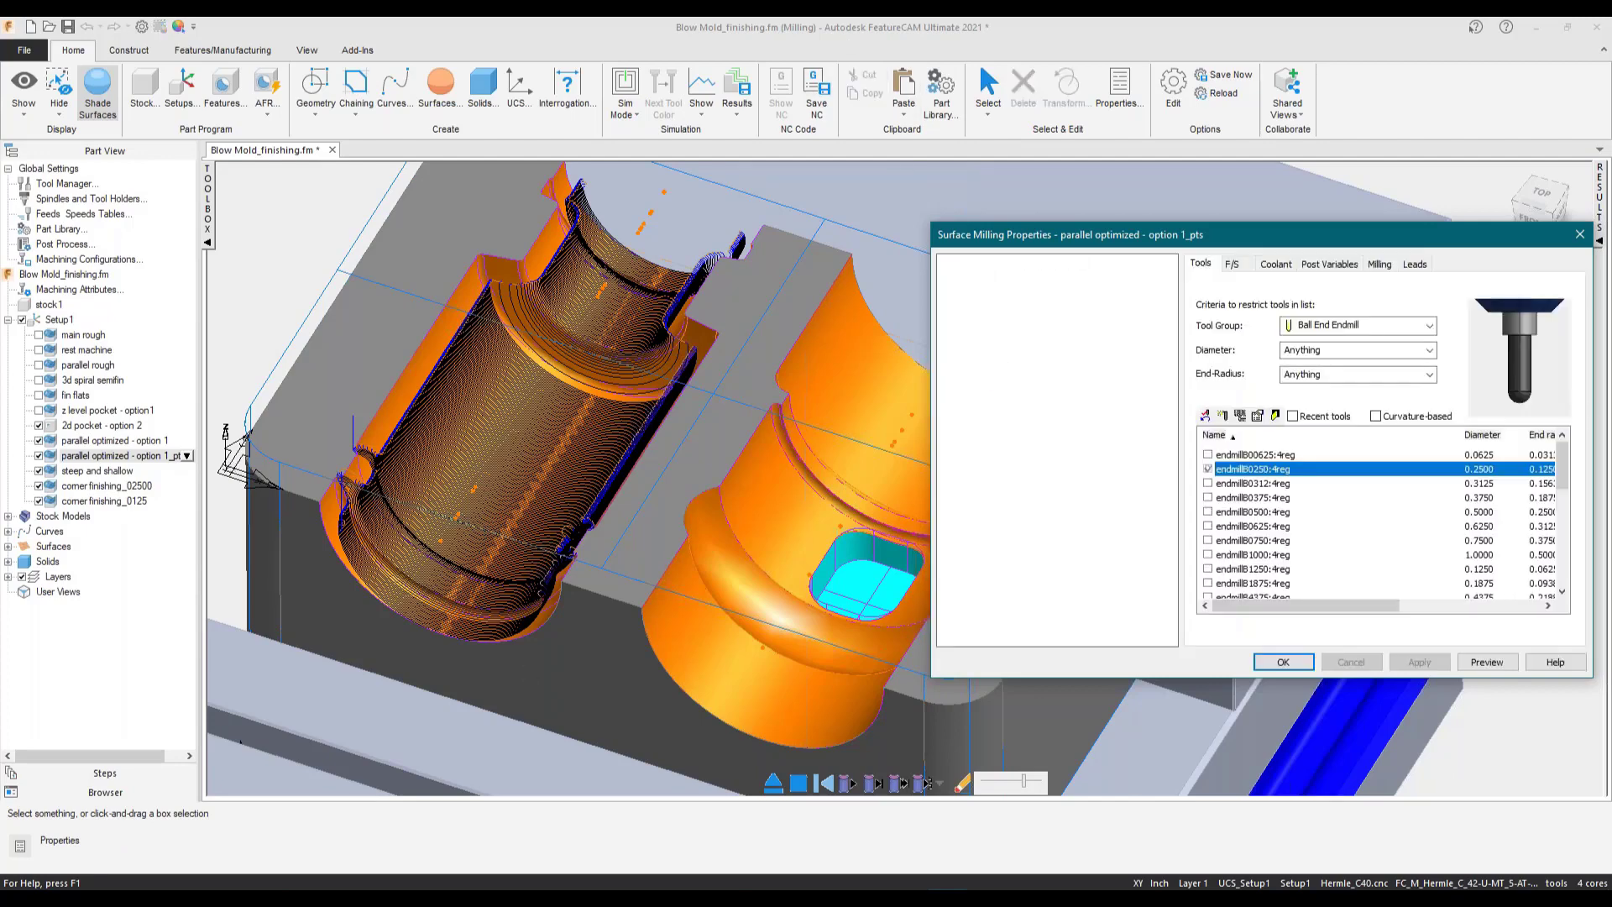
{"action": "left_click", "coordinate": [1379, 264]}
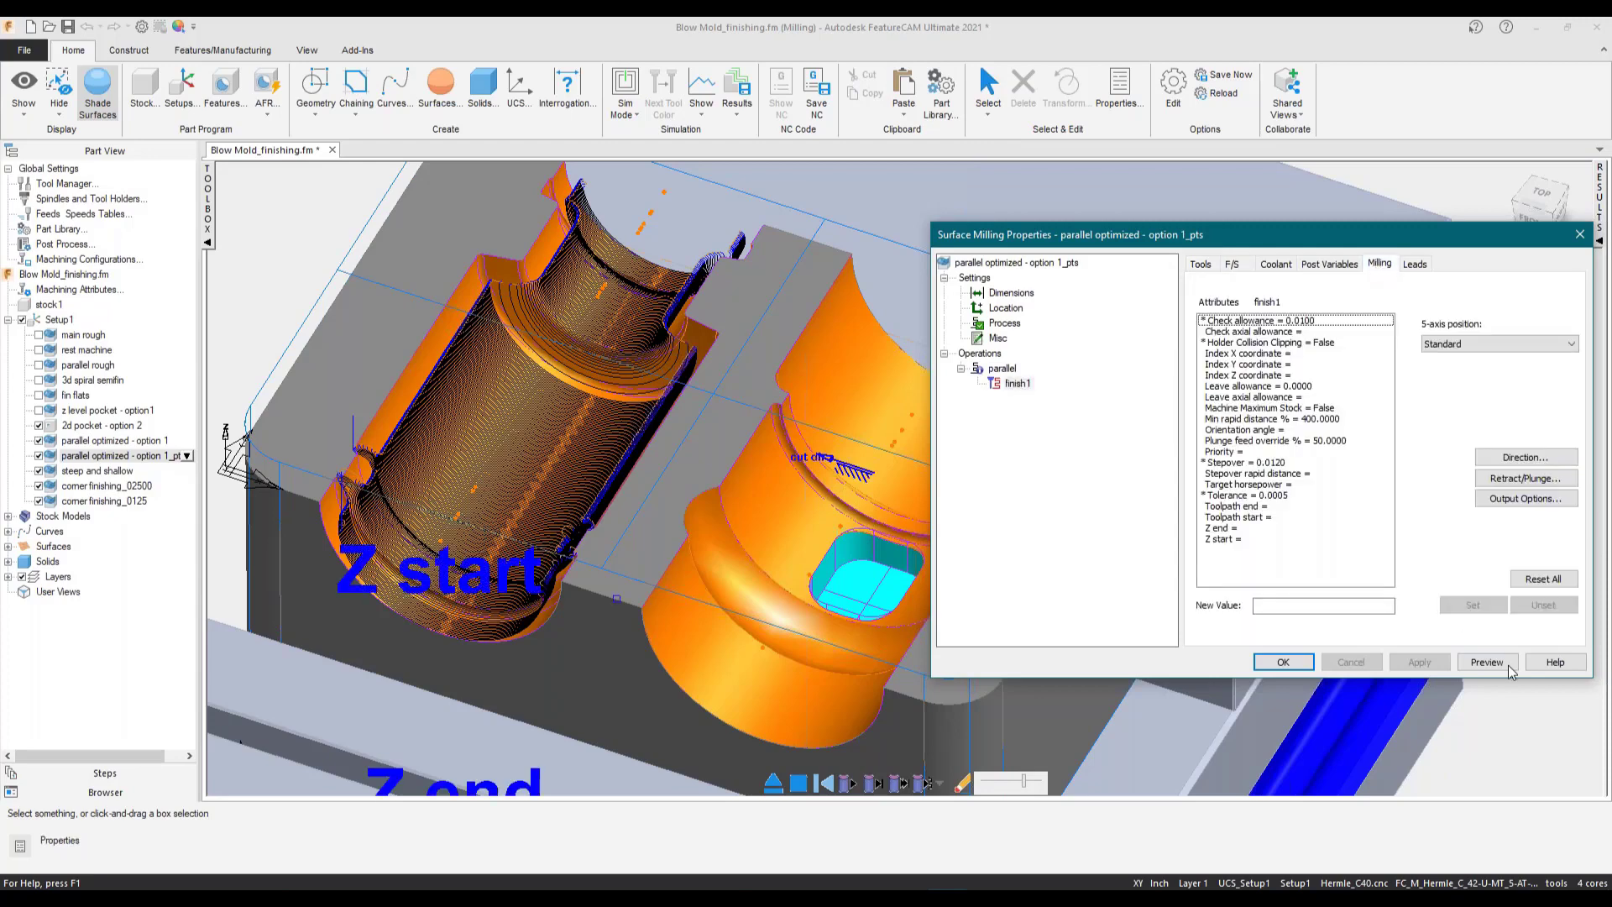
- Open the output options of finish1, preview the redistributed toolpath points and inspect their spacing on the cavity surface
{"action": "left_click", "coordinate": [1522, 498]}
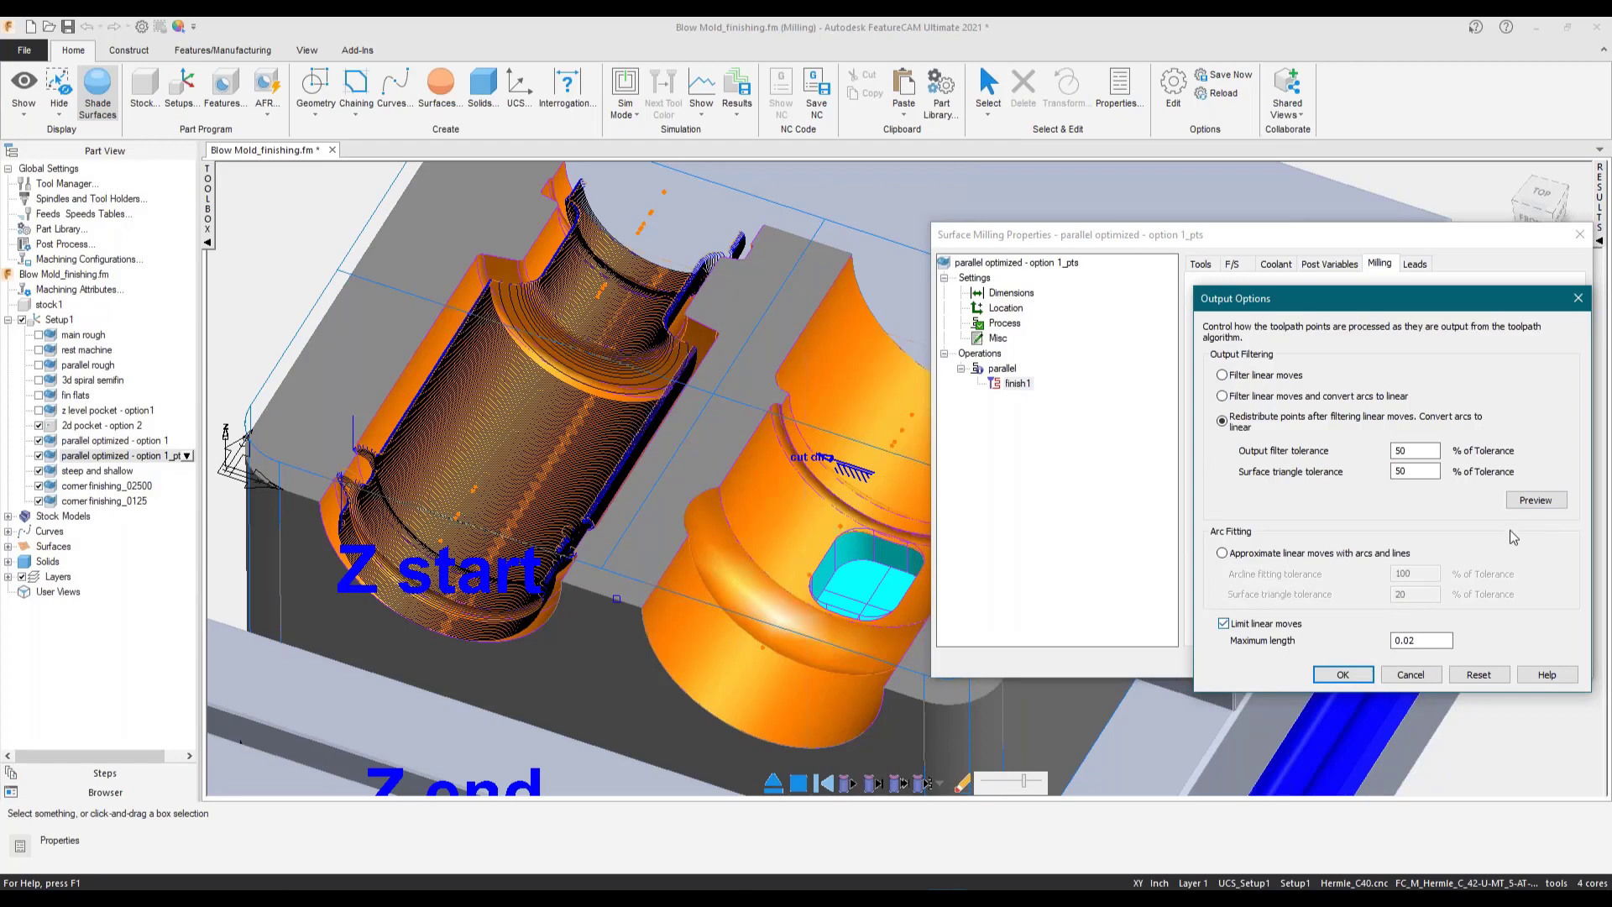
{"action": "left_click", "coordinate": [1529, 500]}
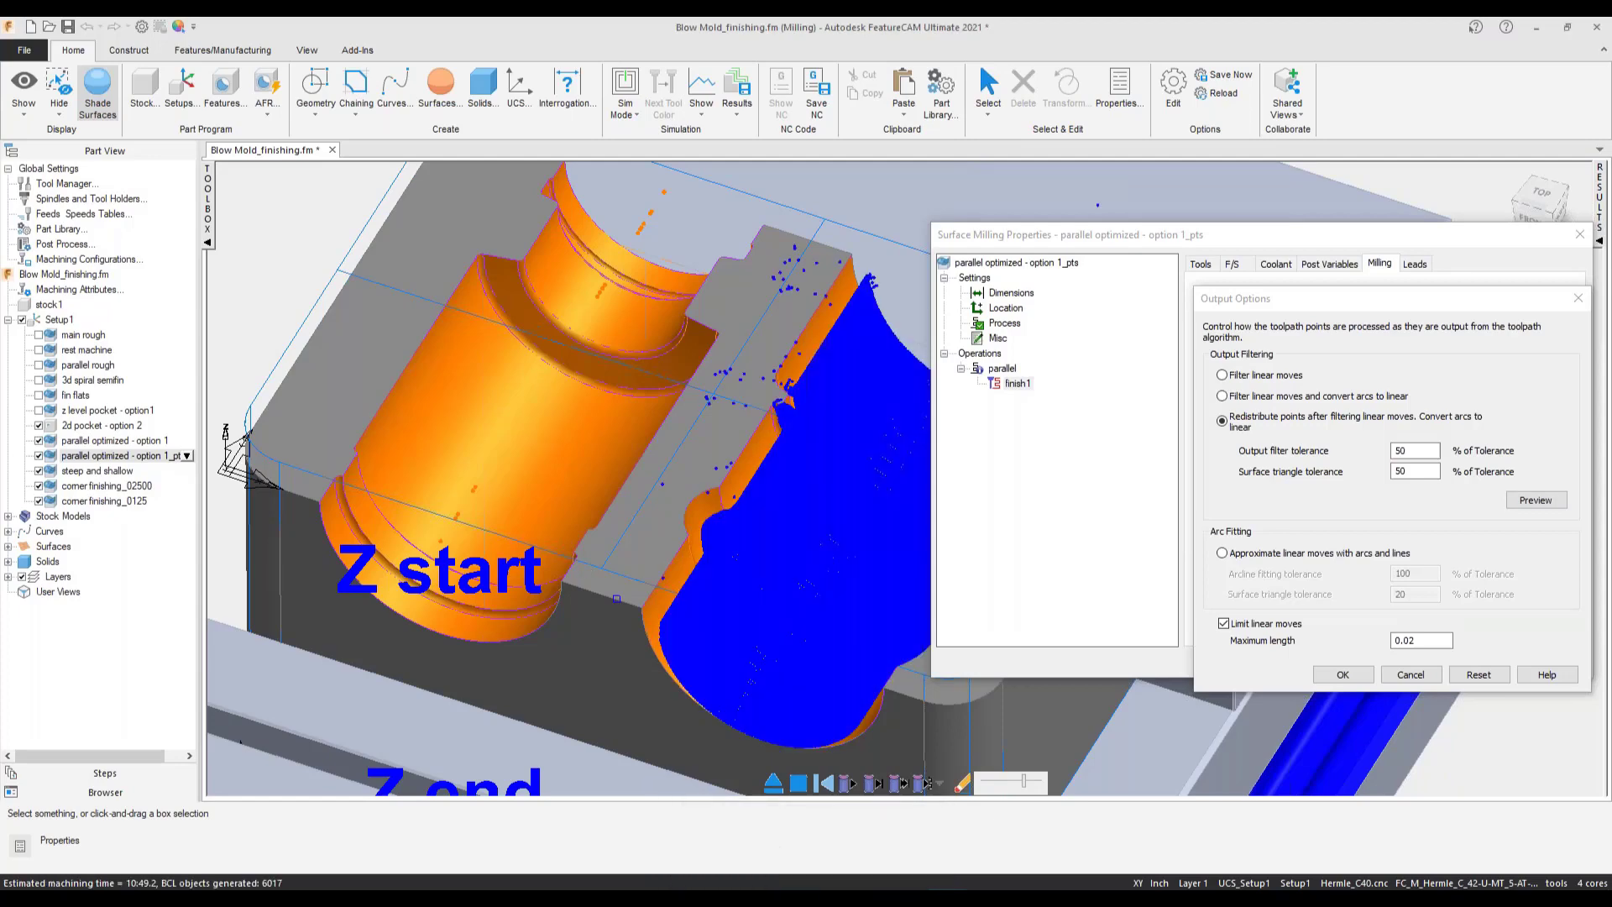
{"action": "middle_click_drag", "start_coordinate": [703, 733], "coordinate": [519, 618]}
{"action": "left_click_drag", "start_coordinate": [421, 483], "coordinate": [650, 579]}
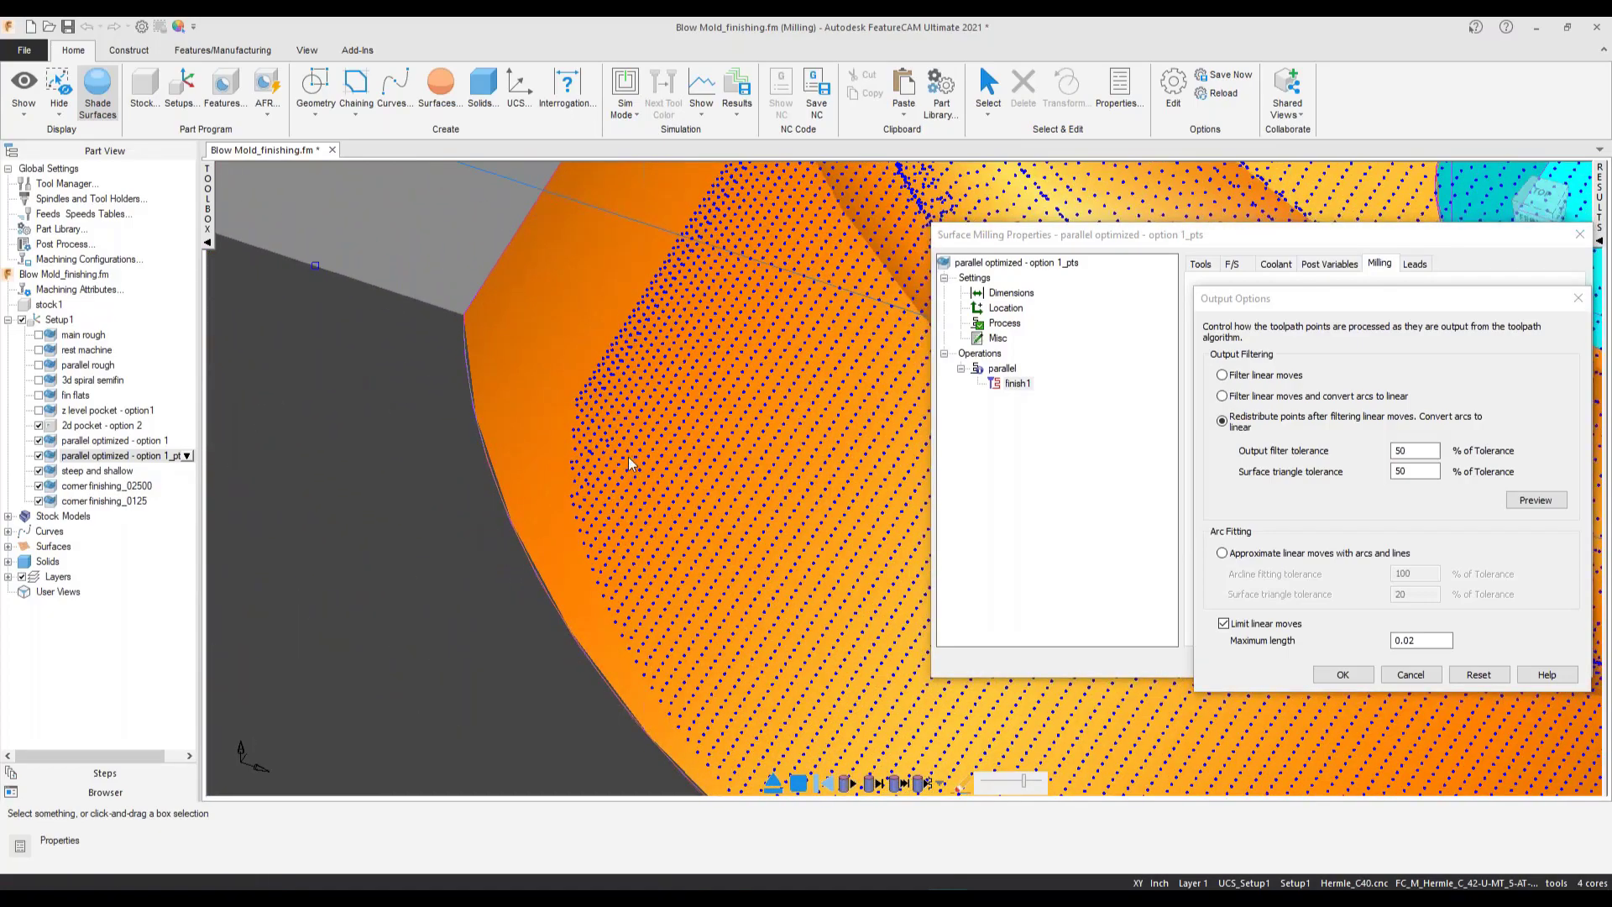
{"action": "scroll", "coordinate": [681, 511], "scroll_direction": "down", "scroll_amount": 6}
{"action": "middle_click_drag", "start_coordinate": [652, 571], "coordinate": [461, 602]}
{"action": "scroll", "coordinate": [472, 594], "scroll_direction": "down", "scroll_amount": 3}
{"action": "middle_click_drag", "start_coordinate": [558, 530], "coordinate": [499, 561]}
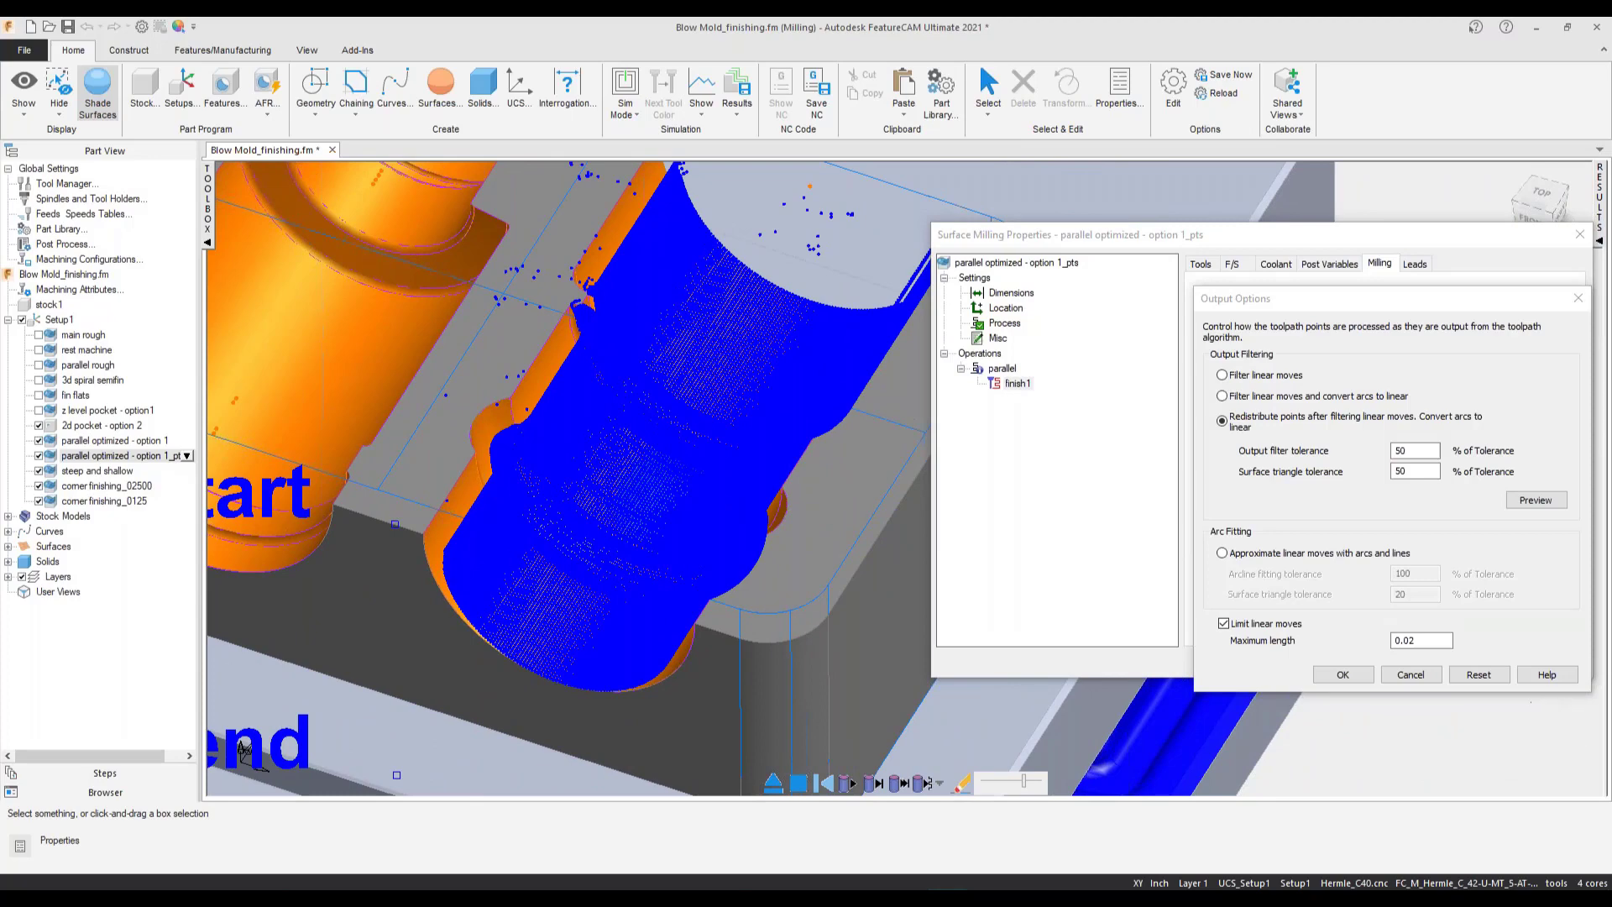
- Accept the output options and simulate the parallel optimized - option 1_pts toolpath to examine its passes in the cavity
{"action": "left_click", "coordinate": [1350, 683]}
{"action": "left_click", "coordinate": [1487, 662]}
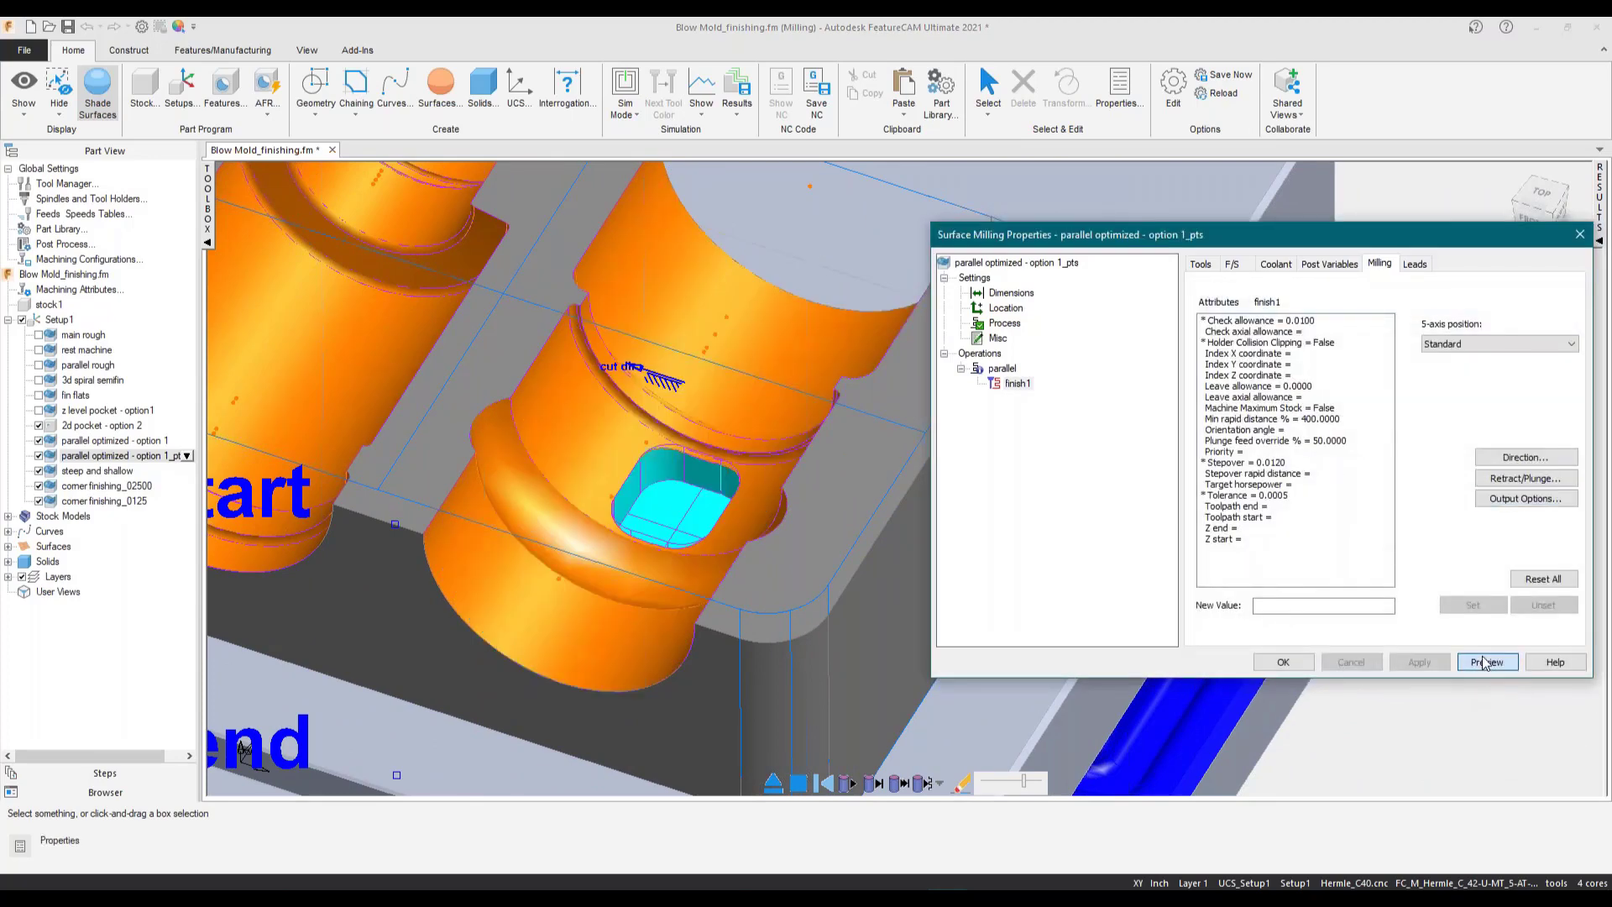
{"action": "left_click", "coordinate": [846, 783]}
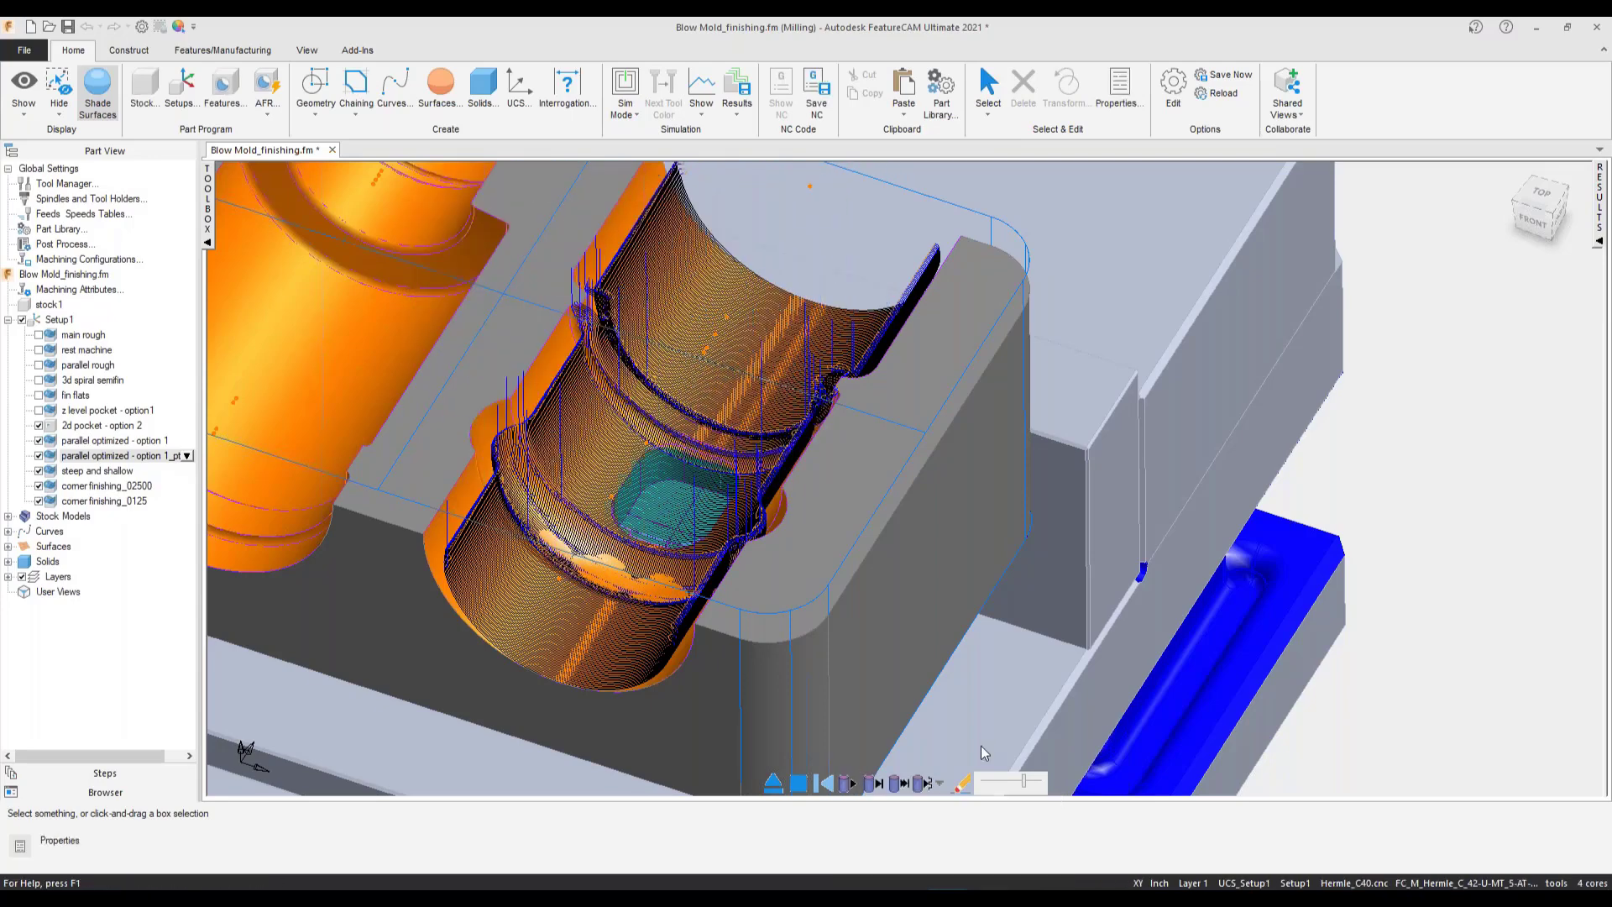
{"action": "left_click", "coordinate": [774, 791]}
{"action": "double_click", "coordinate": [831, 537]}
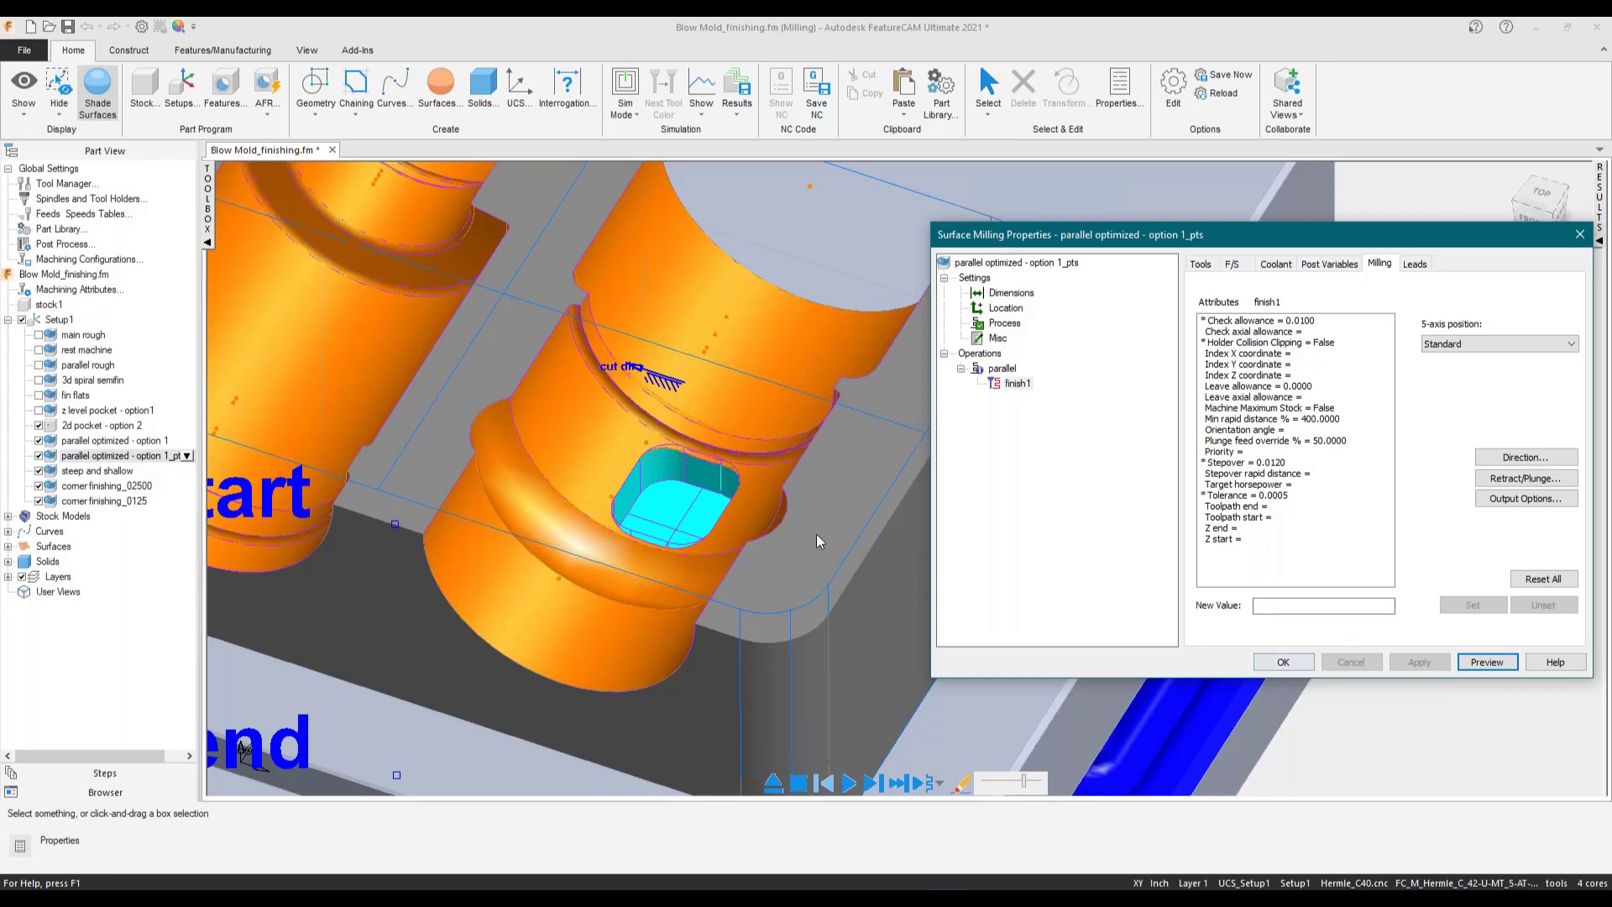
- Close the properties of parallel optimized - option 1_pts
{"action": "scroll", "coordinate": [564, 446], "scroll_direction": "down", "scroll_amount": 1}
{"action": "middle_click_drag", "start_coordinate": [561, 551], "coordinate": [561, 660]}
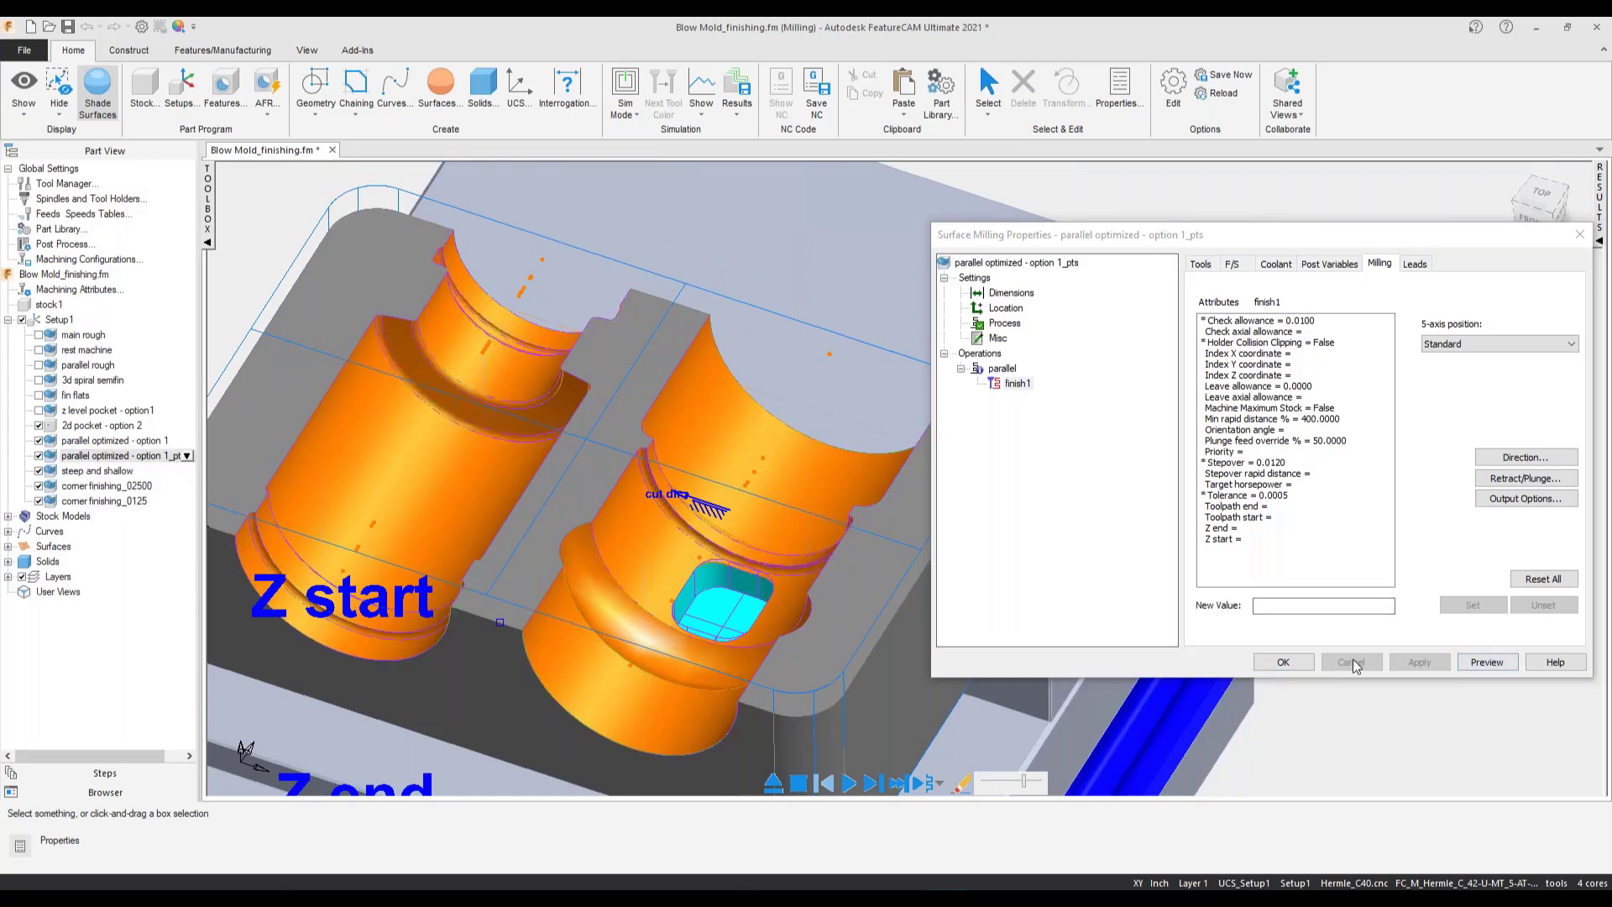
{"action": "left_click", "coordinate": [1297, 668]}
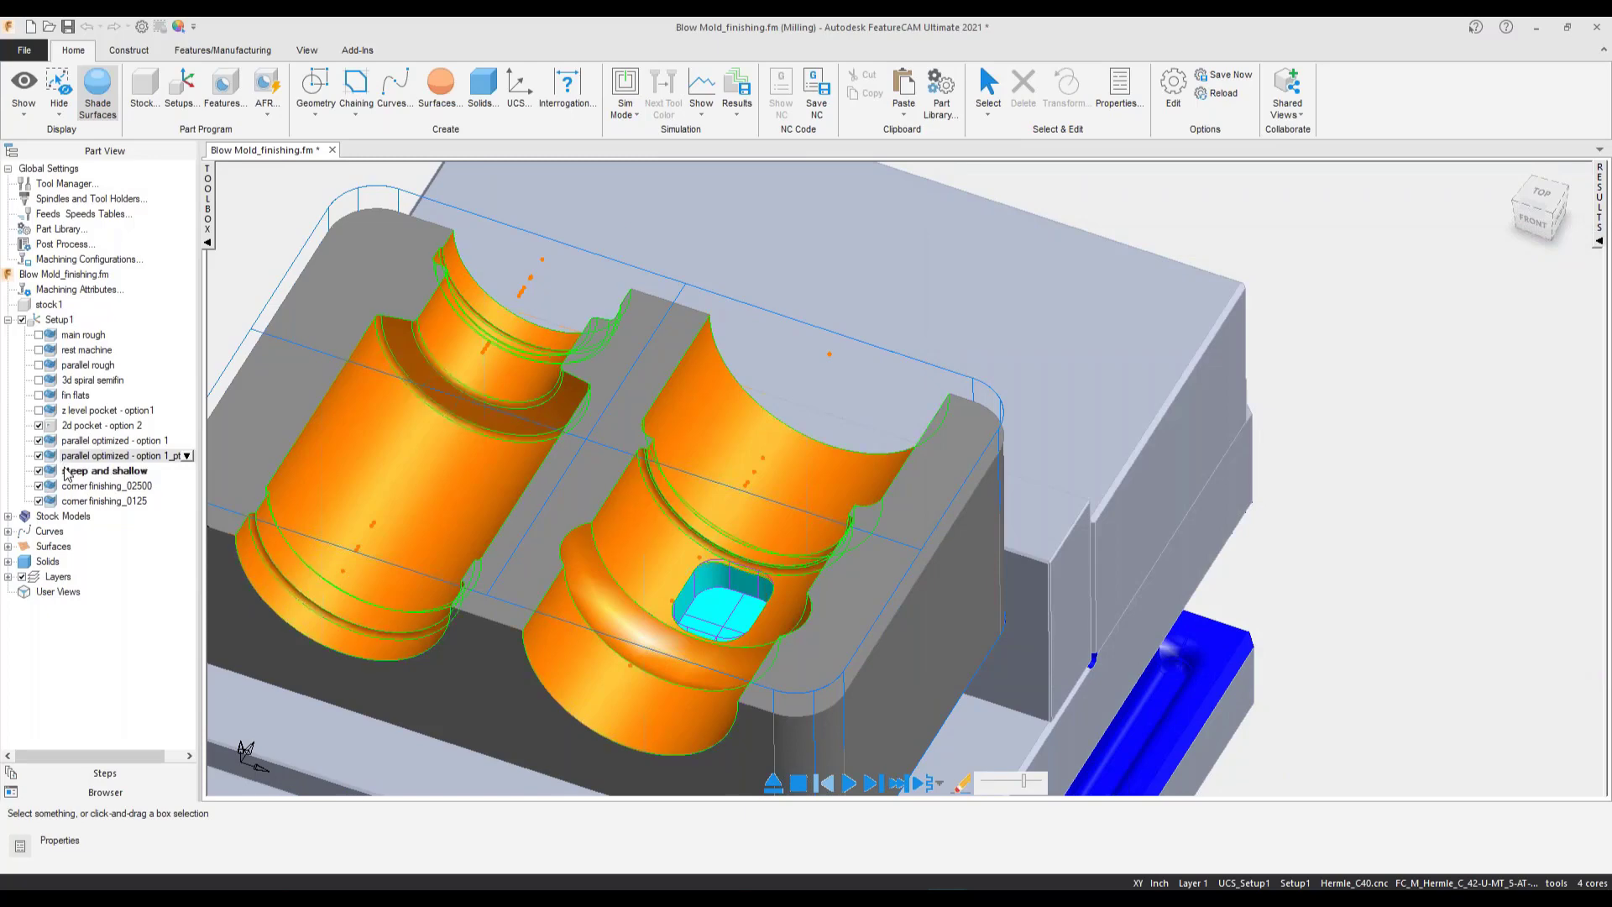
- Open the steep and shallow feature's properties and preview its toolpath in the mold cavities
{"action": "right_click", "coordinate": [180, 473]}
{"action": "left_click", "coordinate": [235, 495]}
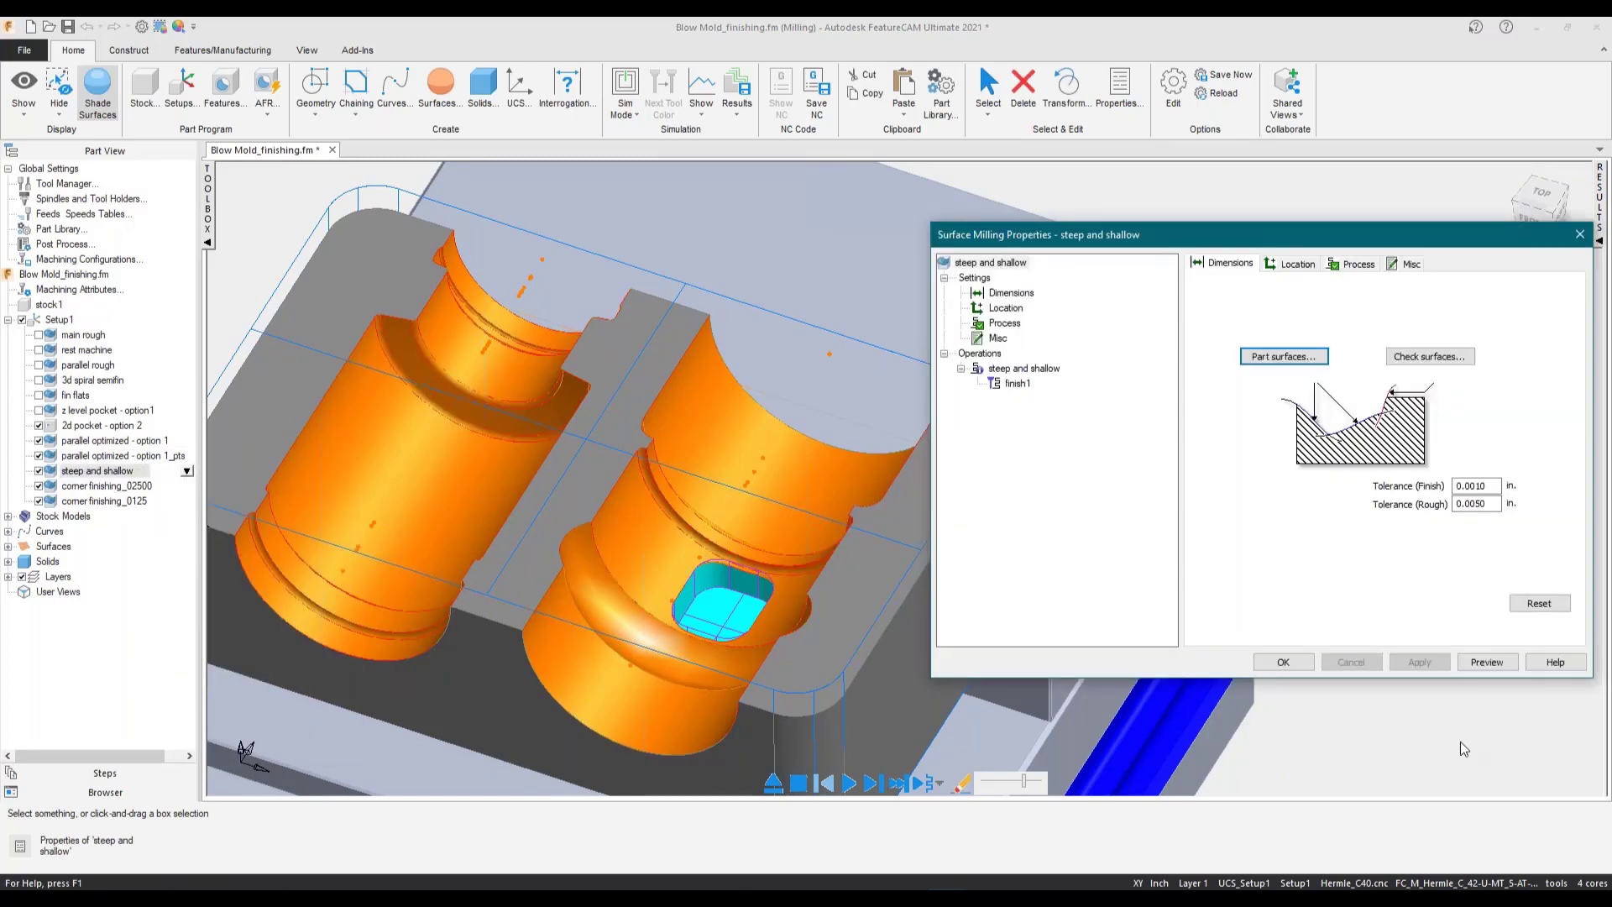
{"action": "left_click", "coordinate": [1498, 662]}
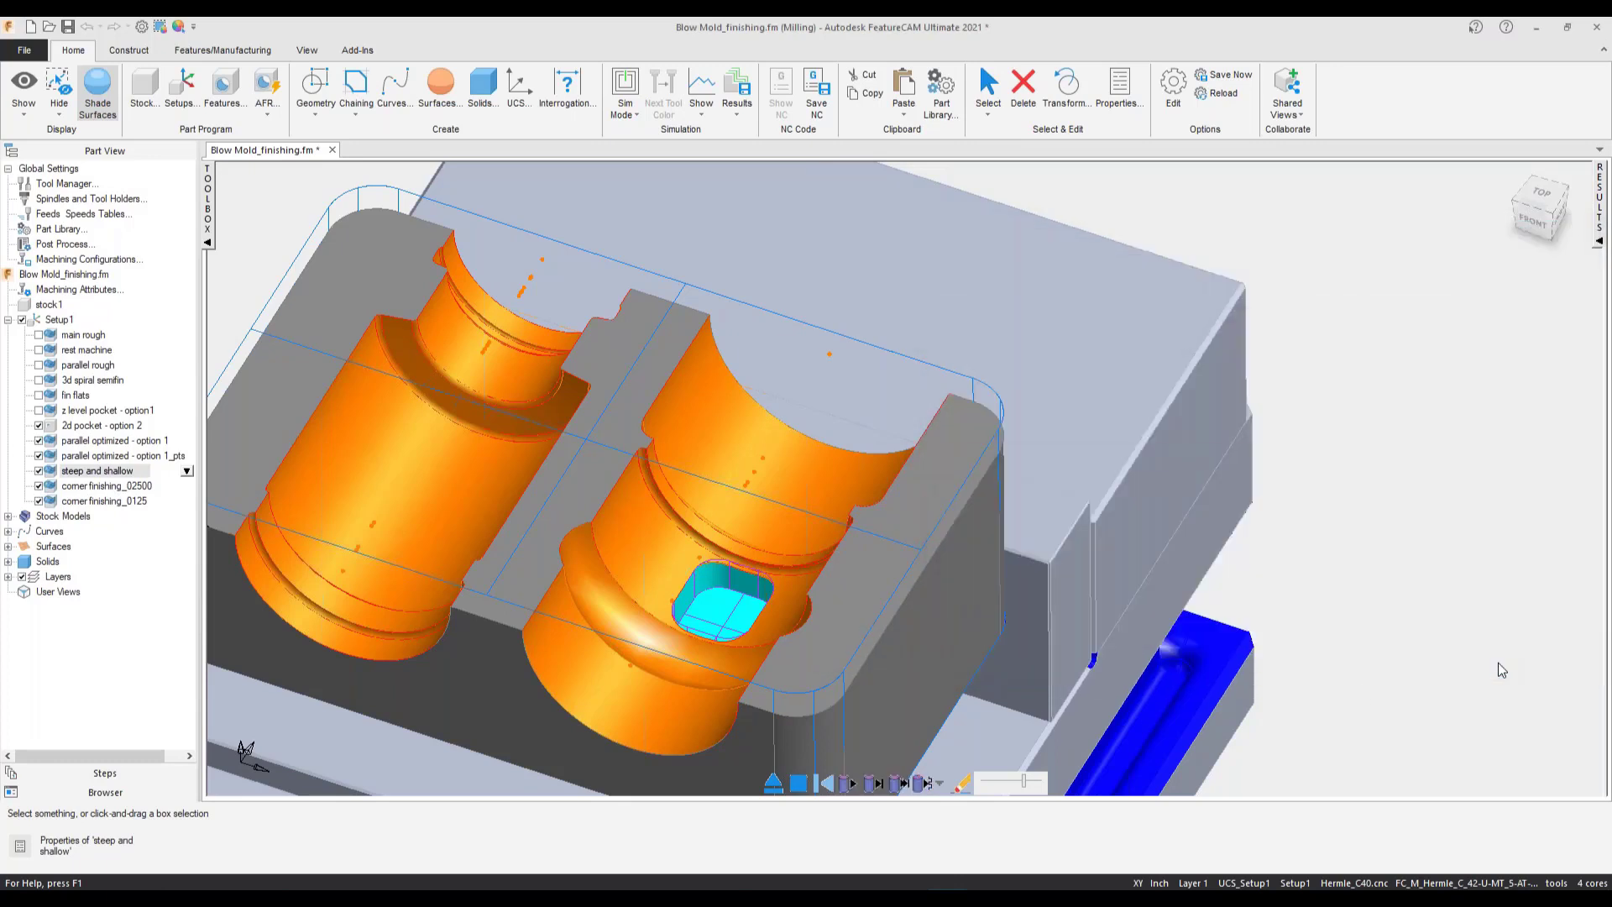
{"action": "left_click", "coordinate": [849, 783]}
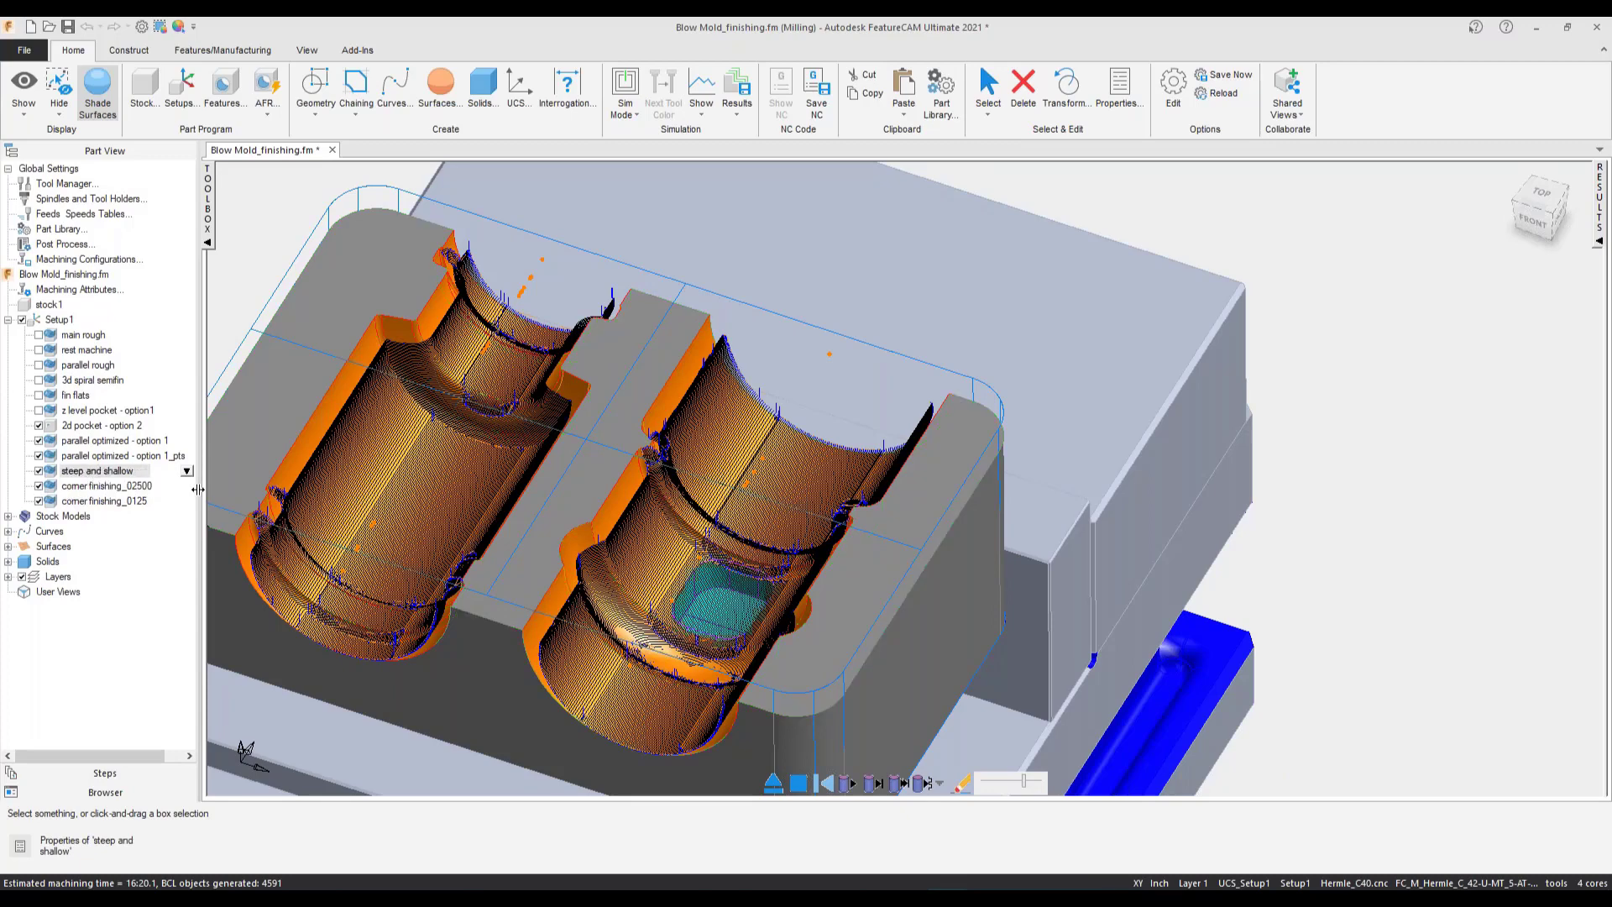
- Reopen the steep and shallow properties and examine its strategy options against the steep and shallow passes in the cavities
{"action": "left_click", "coordinate": [186, 471]}
{"action": "left_click", "coordinate": [238, 487]}
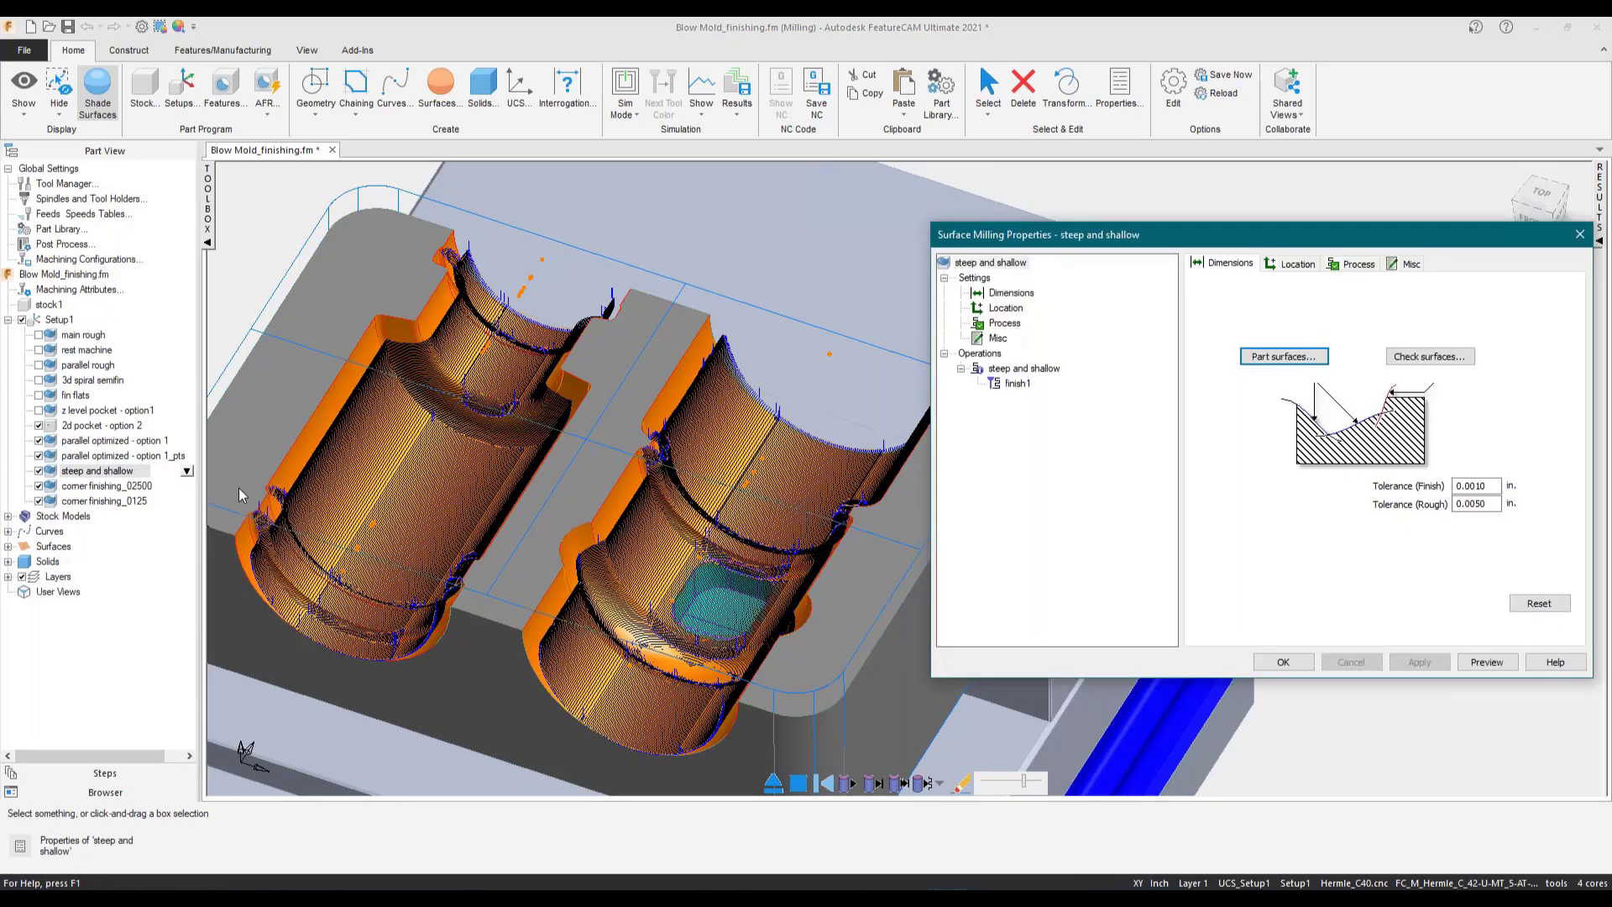
{"action": "left_click", "coordinate": [1029, 368]}
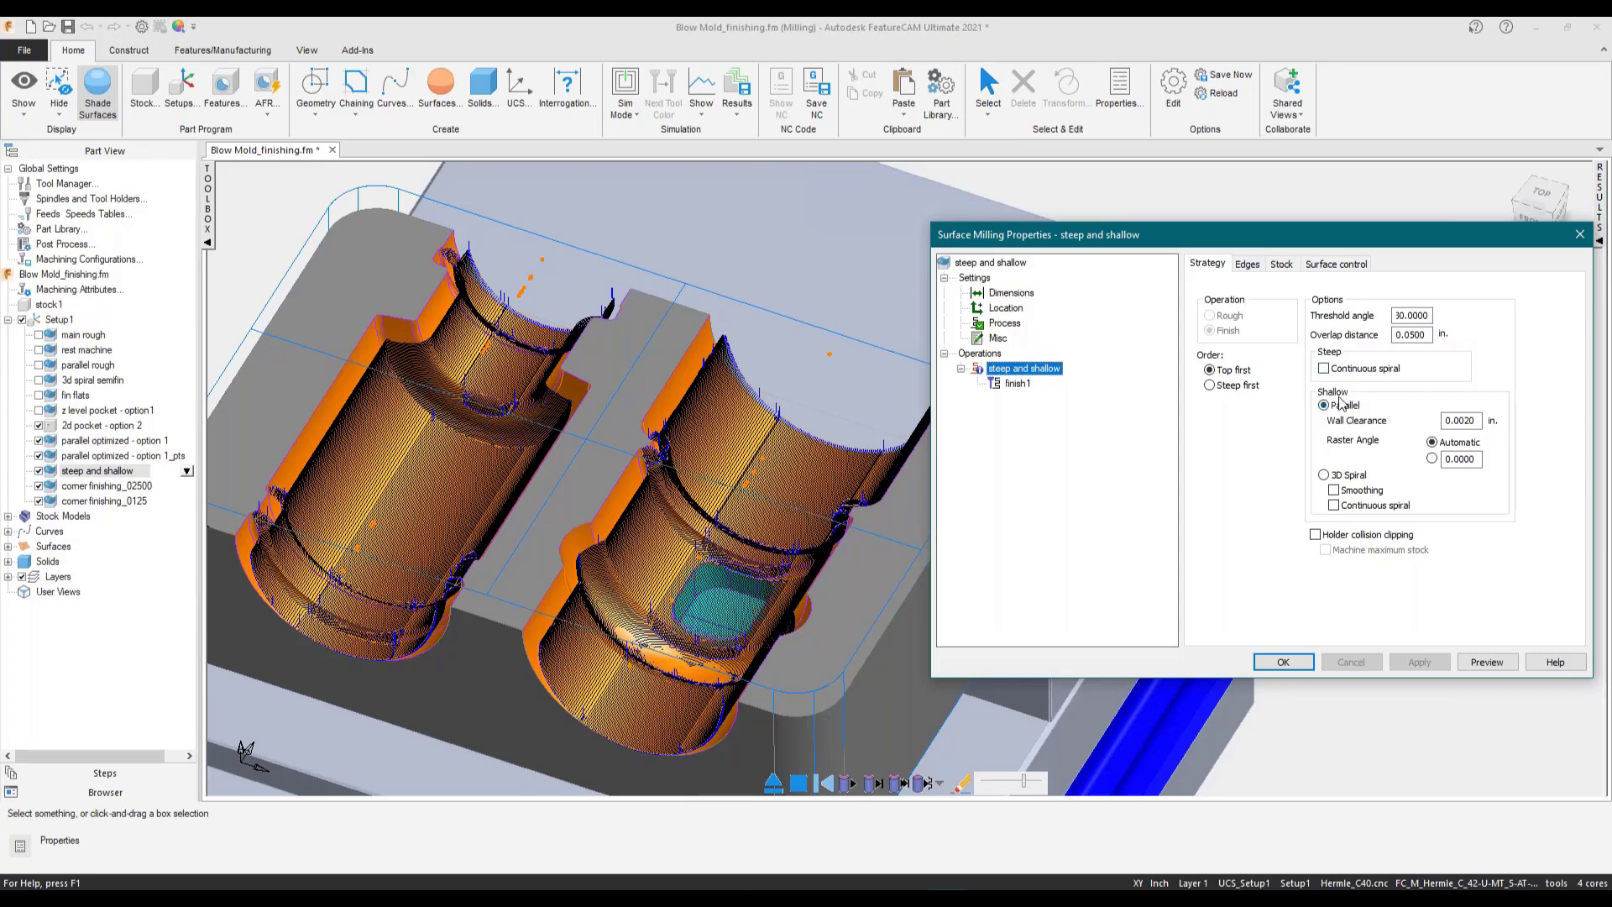
{"action": "scroll", "coordinate": [346, 571], "scroll_direction": "up", "scroll_amount": 2}
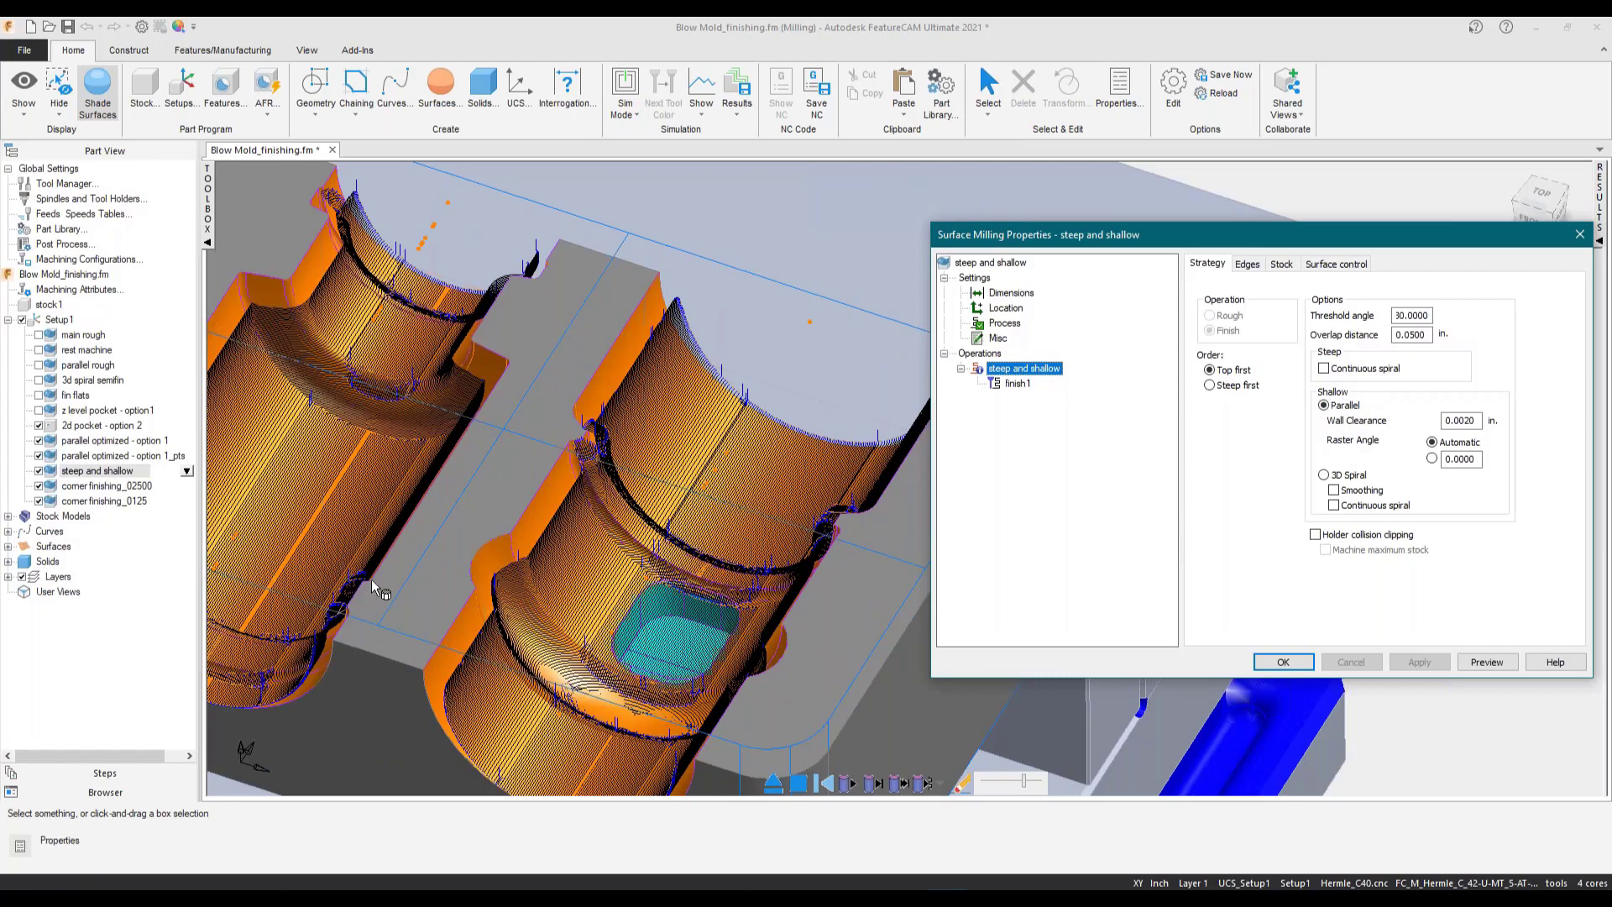
{"action": "middle_click_drag", "start_coordinate": [367, 586], "coordinate": [505, 580]}
{"action": "scroll", "coordinate": [491, 555], "scroll_direction": "up", "scroll_amount": 2}
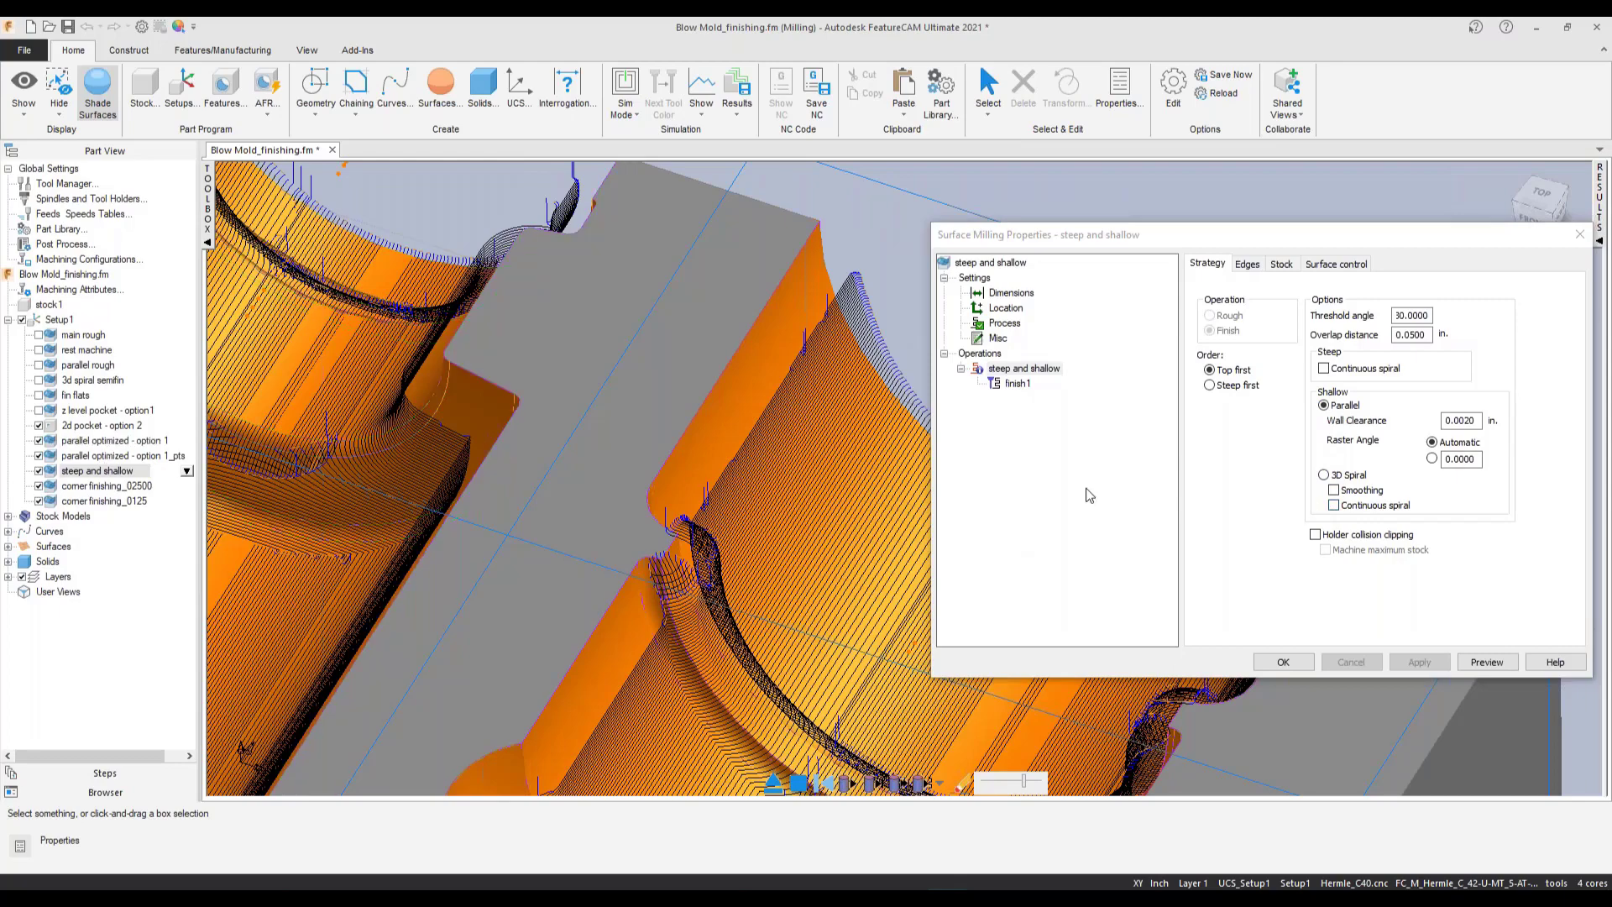
{"action": "scroll", "coordinate": [645, 472], "scroll_direction": "down", "scroll_amount": 5}
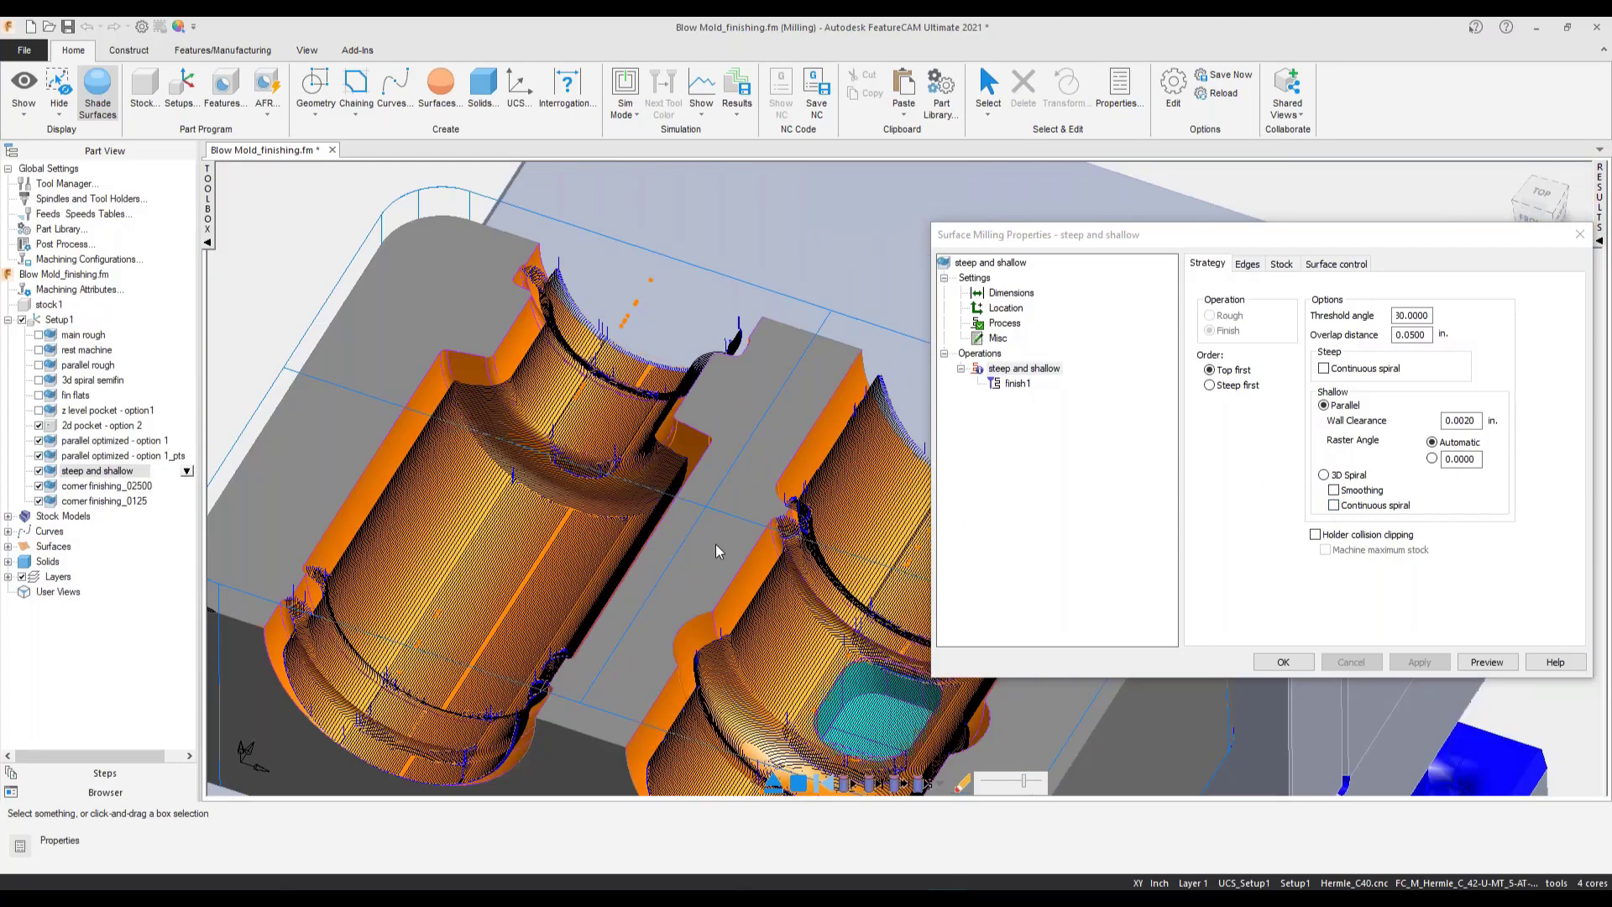
{"action": "scroll", "coordinate": [773, 674], "scroll_direction": "down", "scroll_amount": 3}
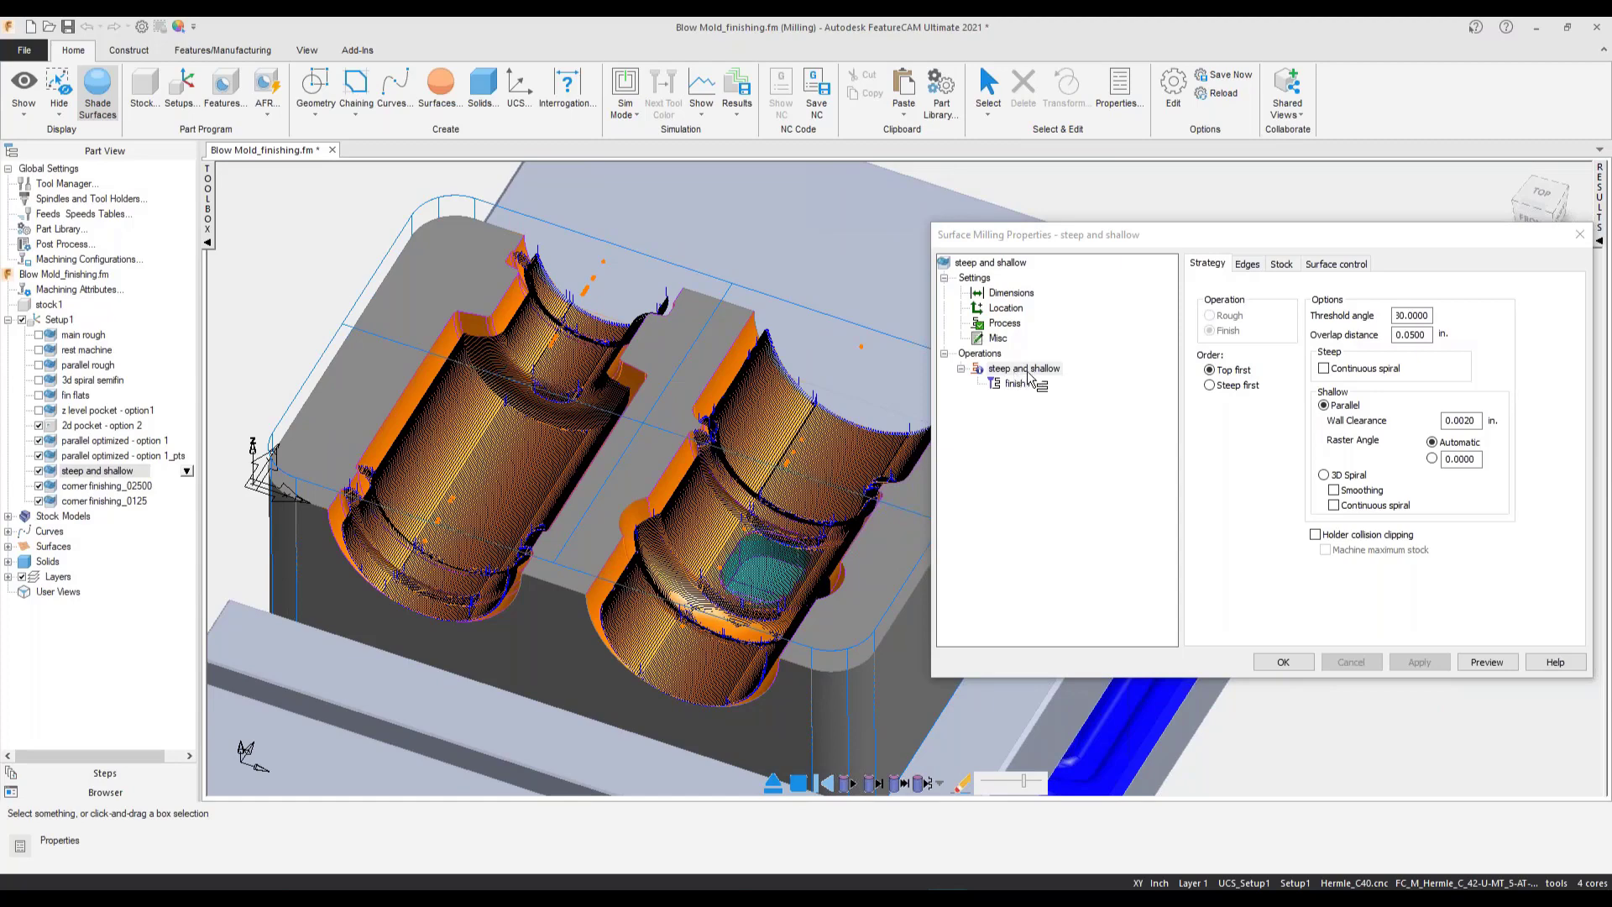
- Examine finish1's tool and lead settings for steep and shallow, and inspect the stepover connections at the cavity edge
{"action": "left_click", "coordinate": [1020, 384]}
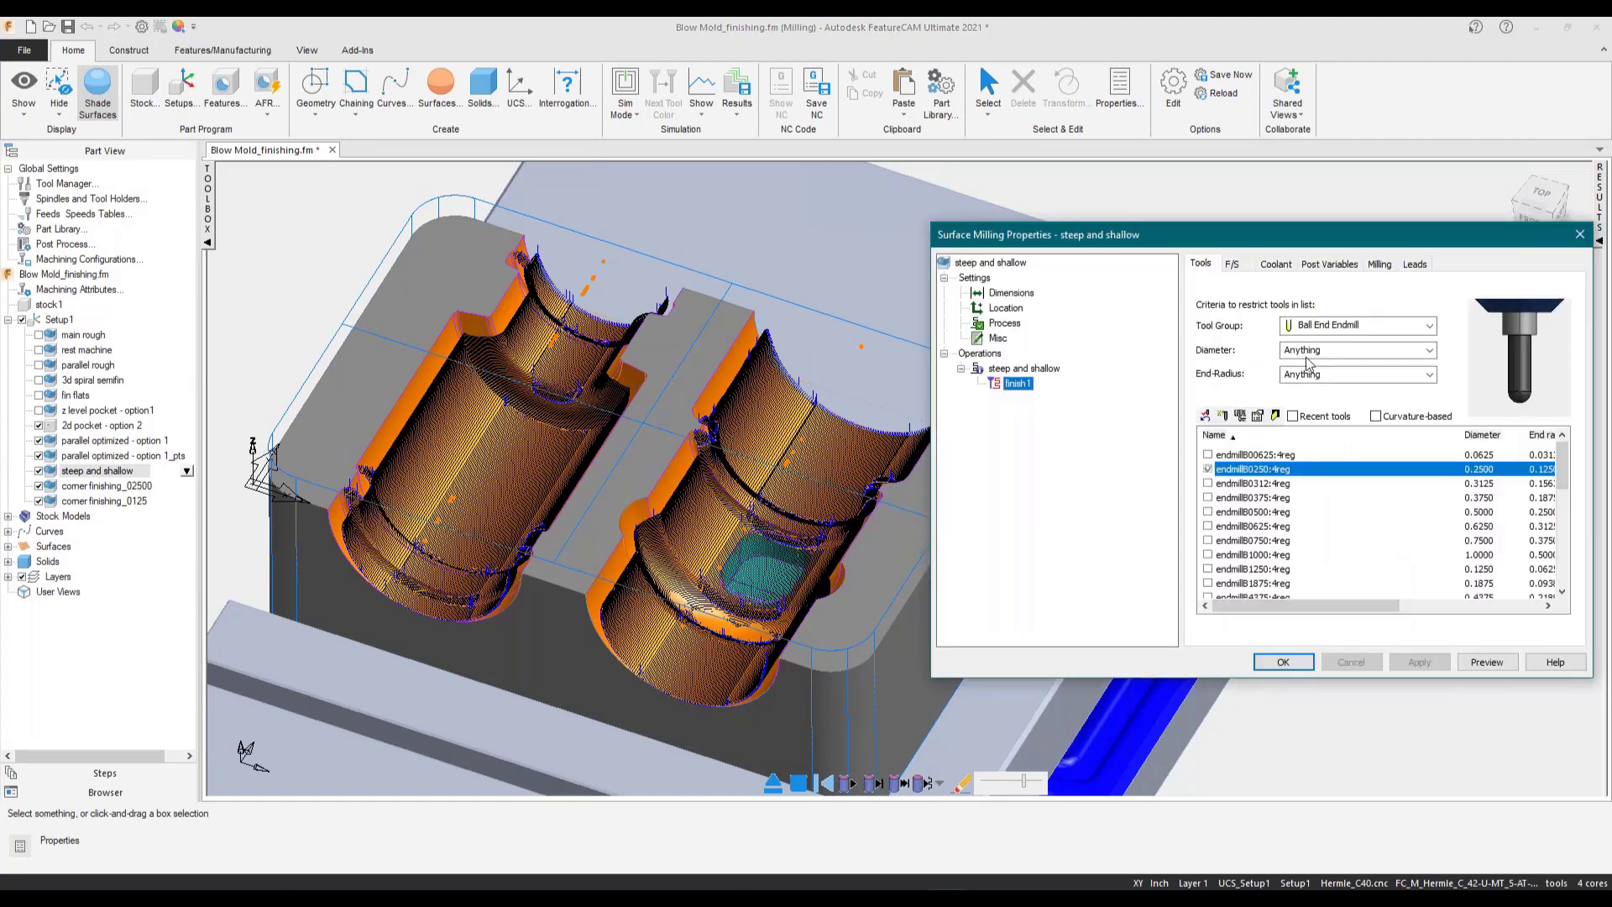
{"action": "left_click", "coordinate": [1413, 265]}
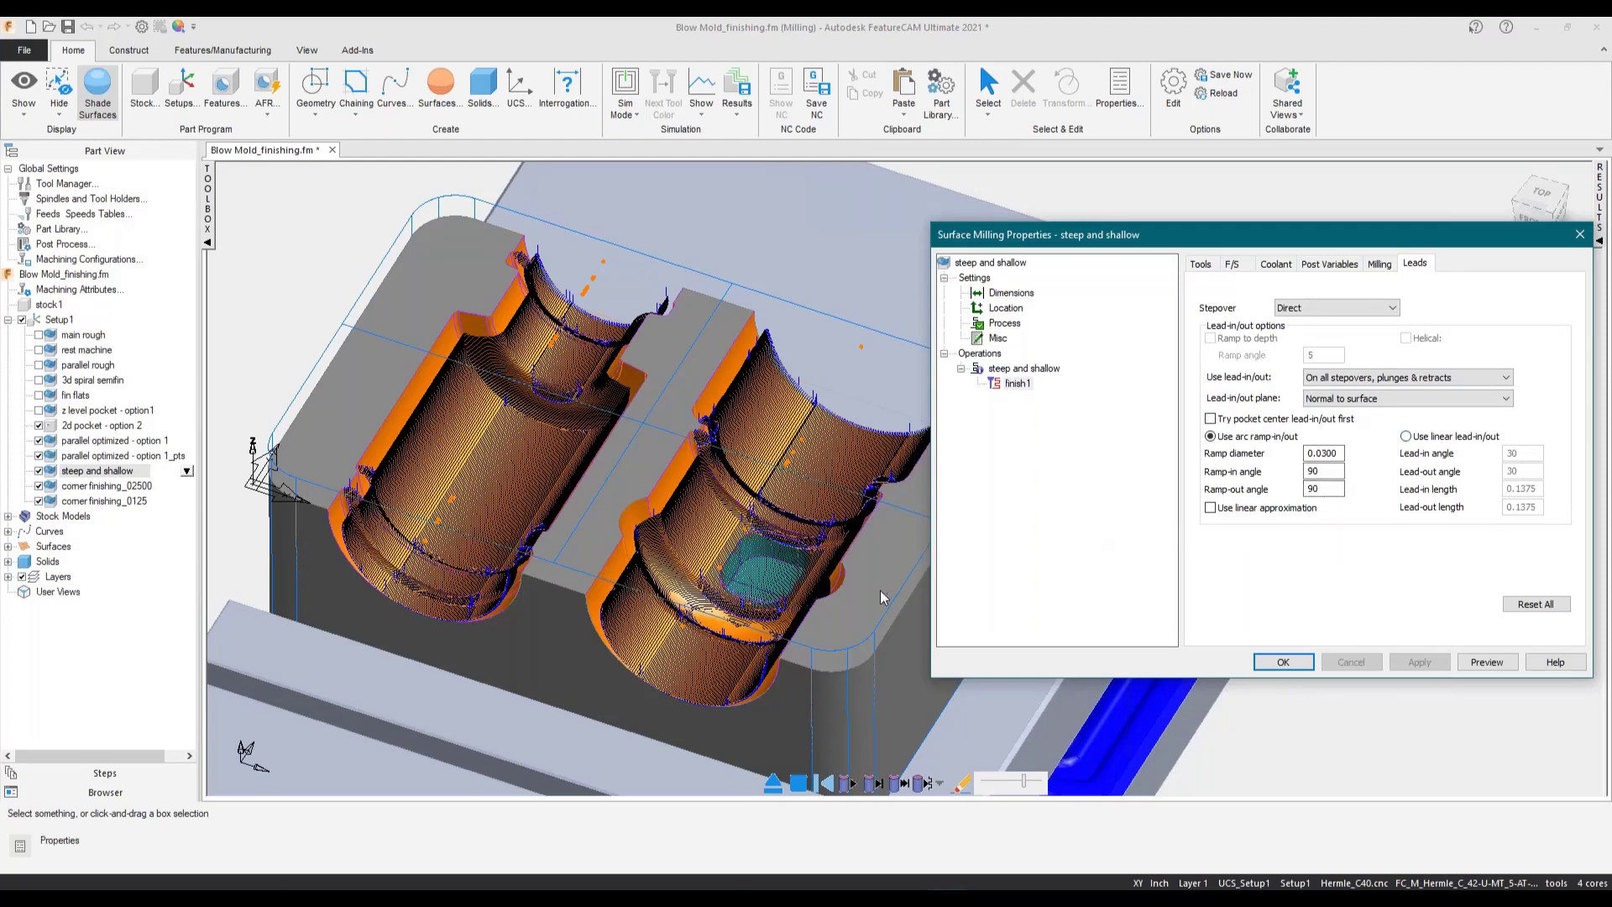
{"action": "middle_click_drag", "start_coordinate": [638, 529], "coordinate": [432, 477]}
{"action": "middle_click_drag", "start_coordinate": [340, 334], "coordinate": [430, 418], "text": "ctrl+shift"}
{"action": "middle_click_drag", "start_coordinate": [794, 524], "coordinate": [360, 459]}
{"action": "middle_click_drag", "start_coordinate": [511, 461], "coordinate": [491, 454]}
{"action": "middle_click_drag", "start_coordinate": [682, 322], "coordinate": [735, 376], "text": "ctrl+shift"}
{"action": "middle_click_drag", "start_coordinate": [558, 399], "coordinate": [551, 384]}
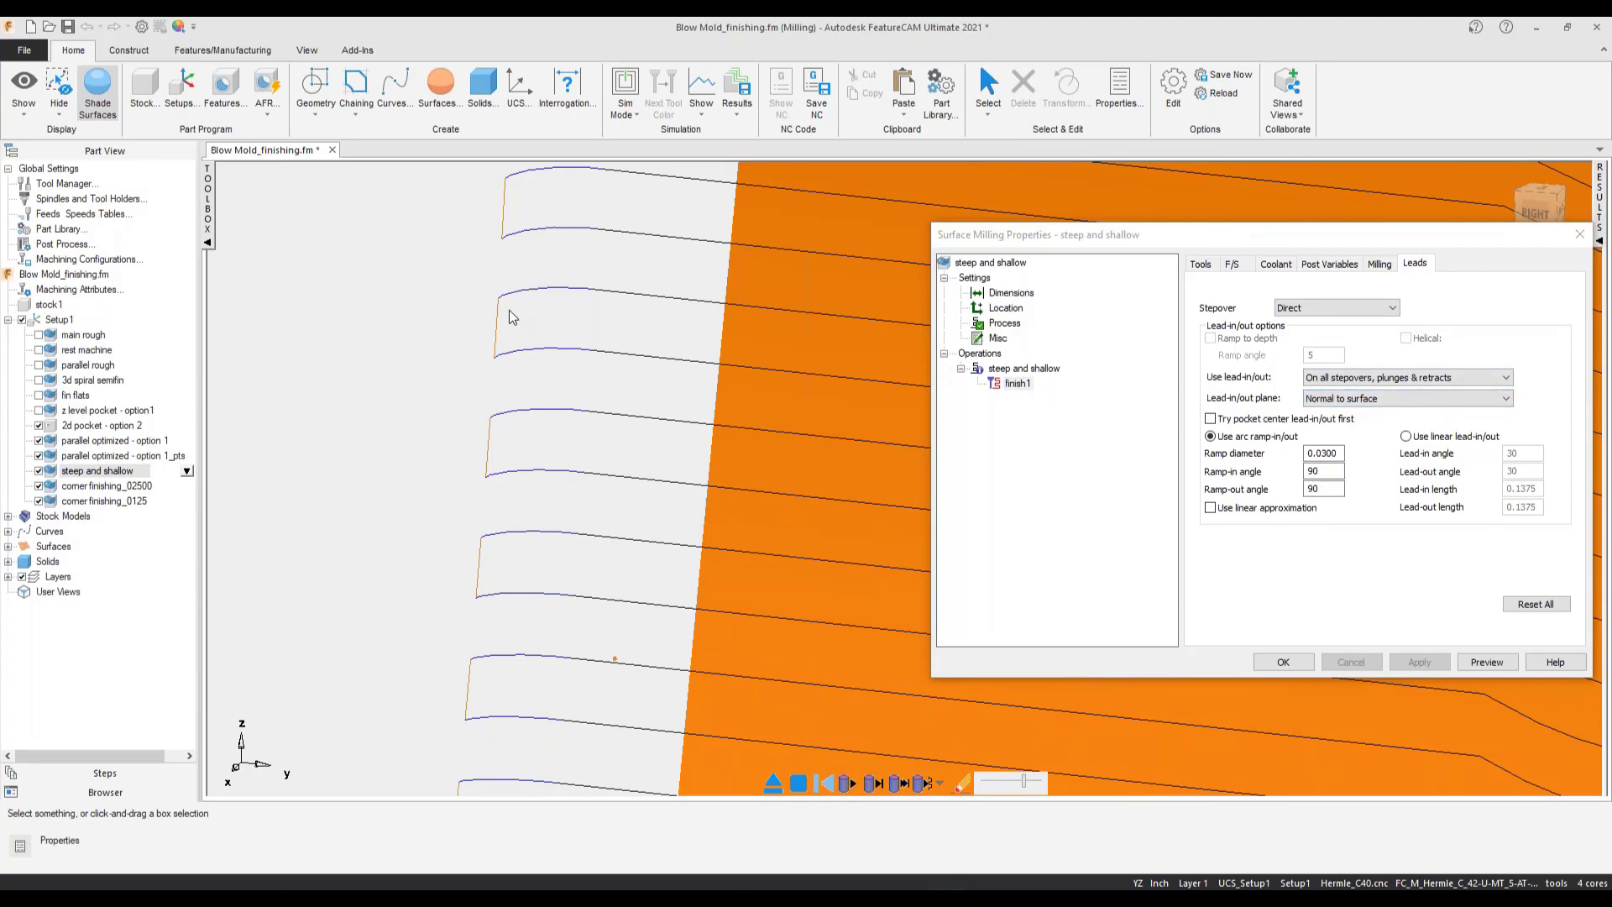
- Set finish1's stepover to Loop for steep and shallow, and preview the connections between passes at the cavity edge
{"action": "left_click", "coordinate": [1343, 308]}
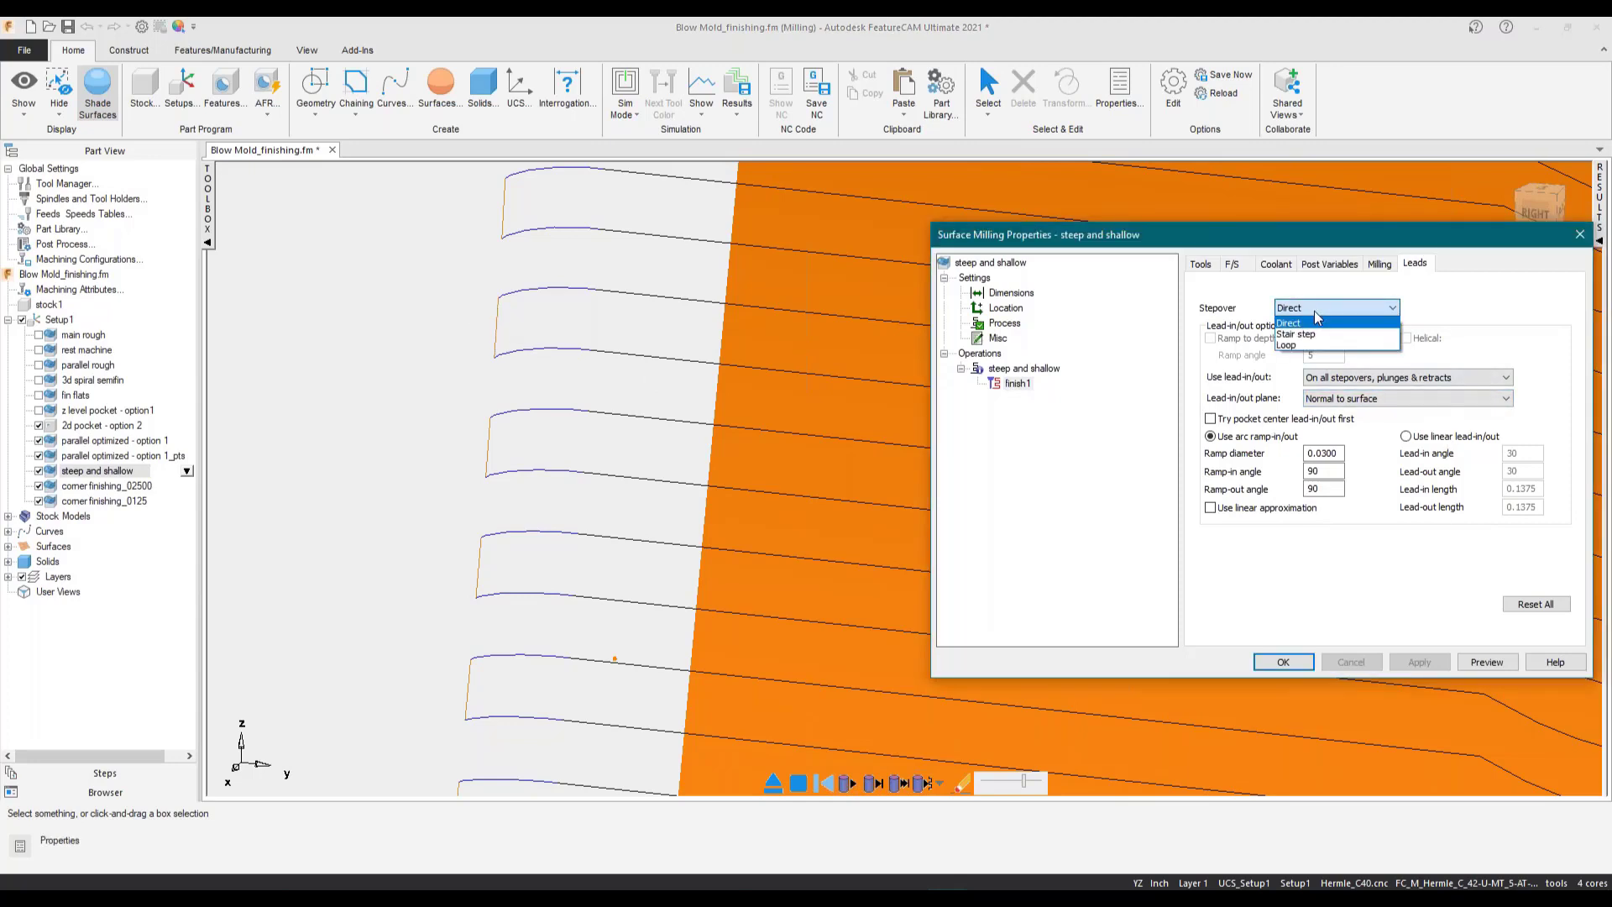
{"action": "left_click", "coordinate": [1304, 345]}
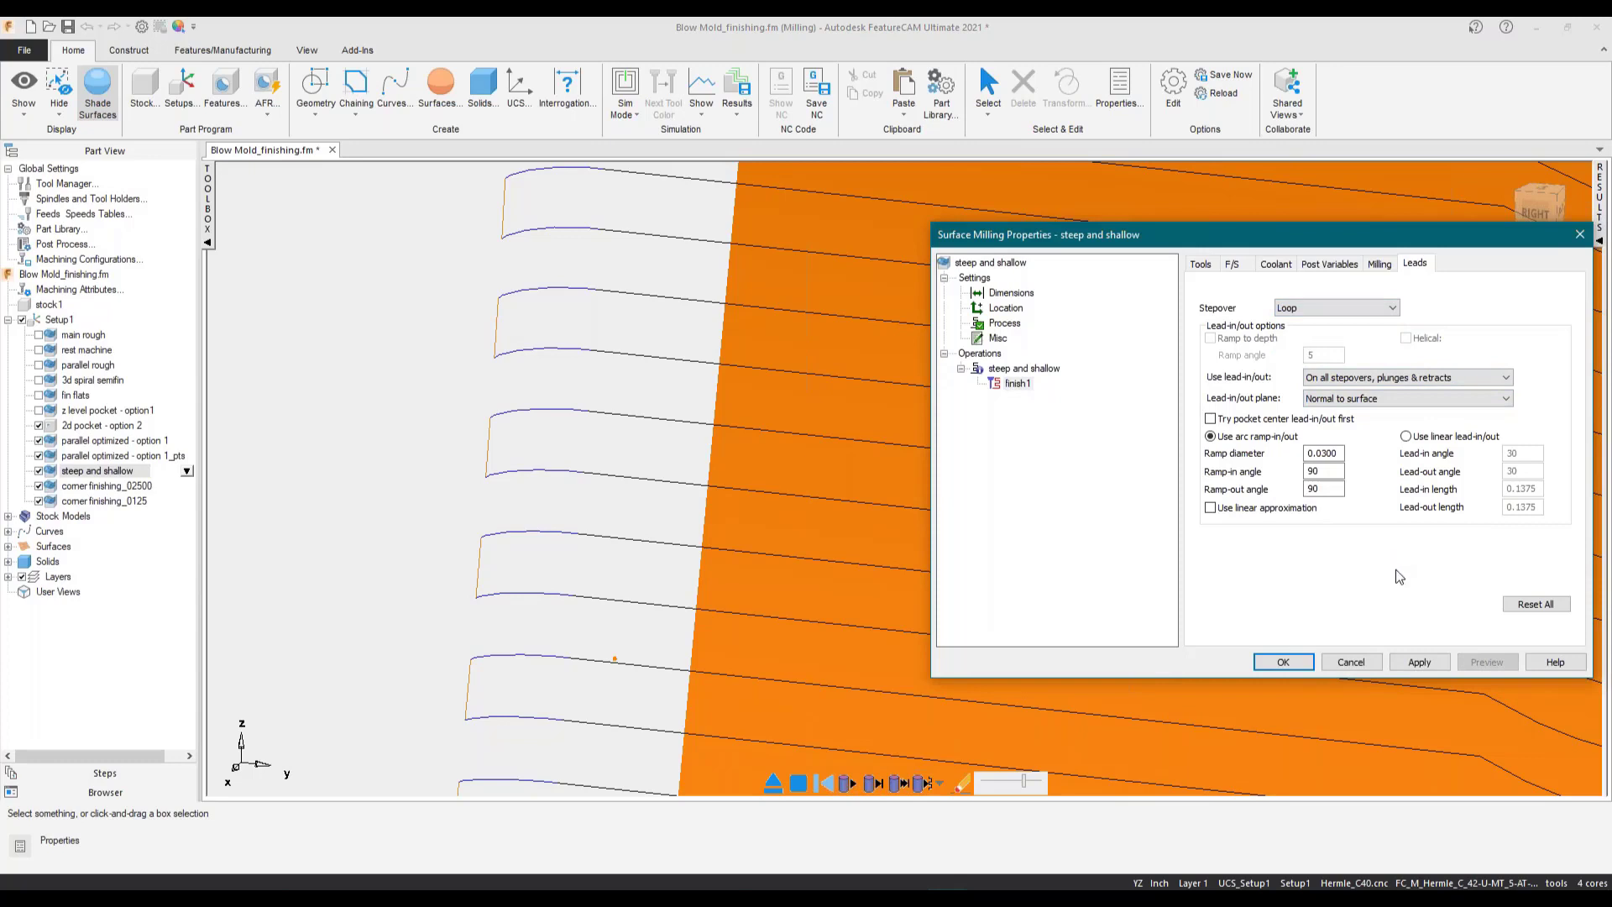
{"action": "left_click", "coordinate": [1419, 661]}
{"action": "left_click", "coordinate": [1483, 662]}
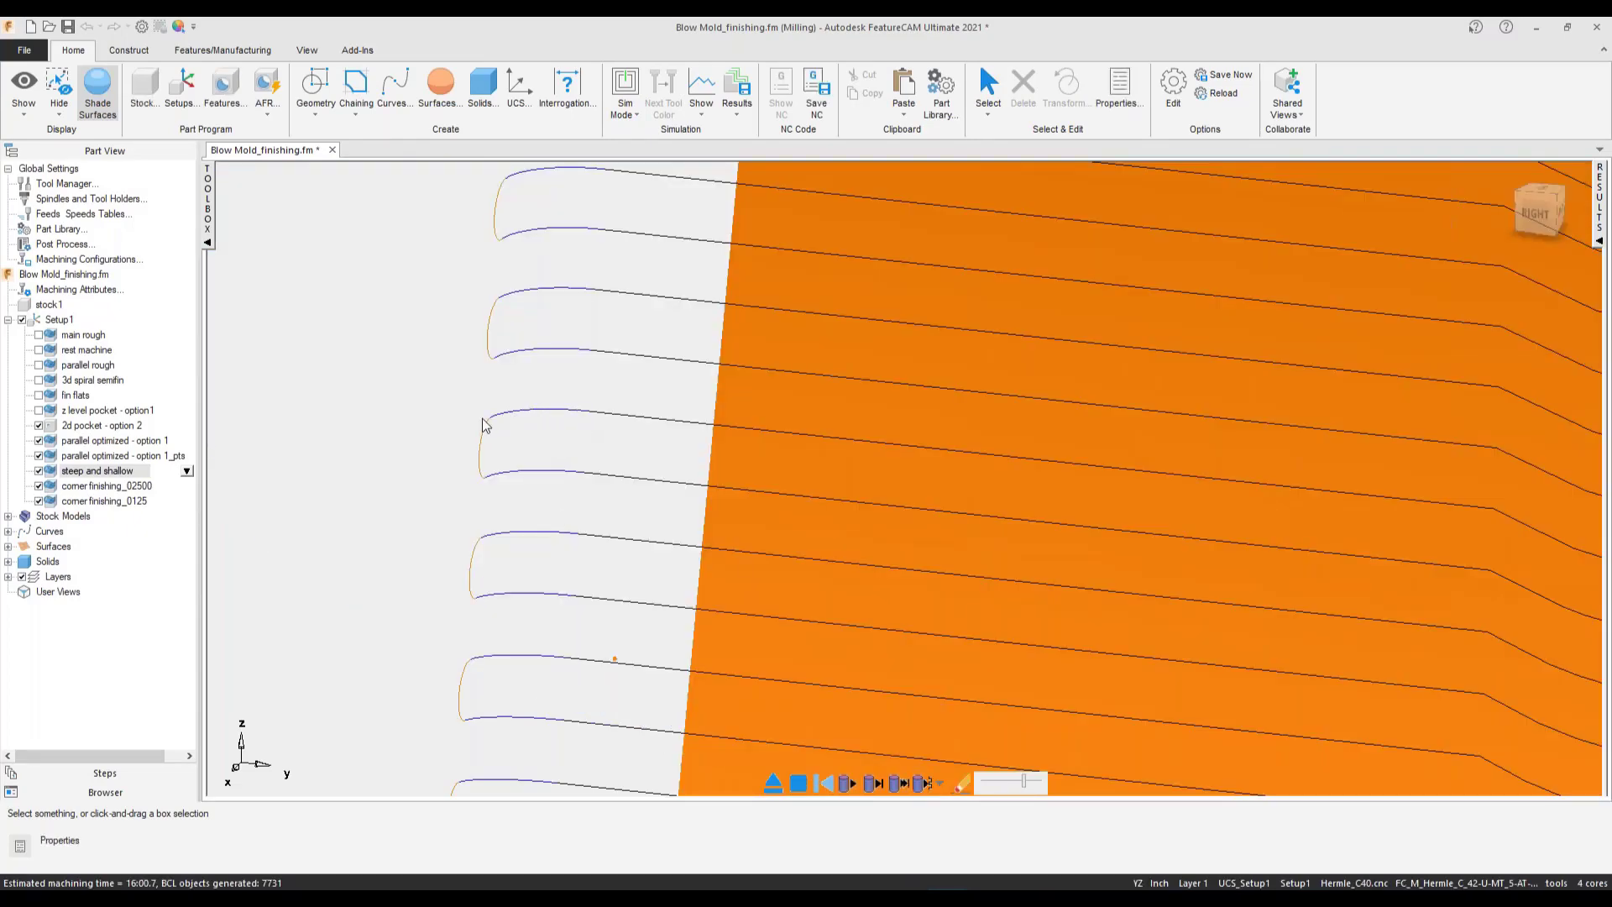
{"action": "scroll", "coordinate": [485, 424], "scroll_direction": "down", "scroll_amount": 5}
{"action": "middle_click_drag", "start_coordinate": [930, 641], "coordinate": [788, 526]}
{"action": "scroll", "coordinate": [832, 417], "scroll_direction": "up", "scroll_amount": 3}
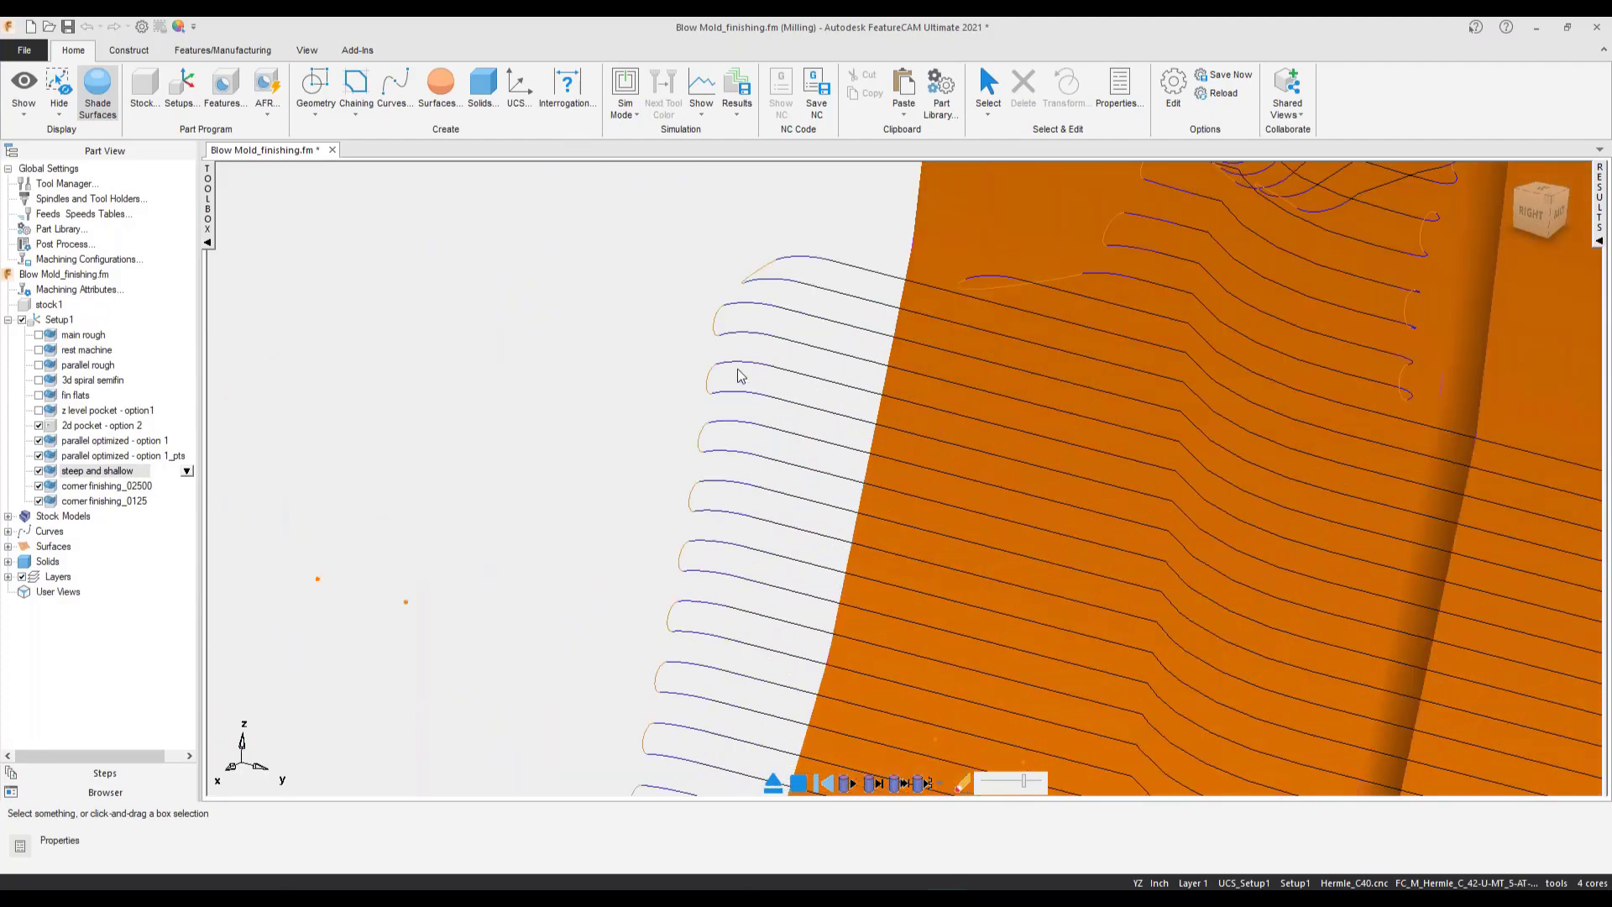
{"action": "scroll", "coordinate": [739, 375], "scroll_direction": "down", "scroll_amount": 10}
{"action": "scroll", "coordinate": [782, 638], "scroll_direction": "down", "scroll_amount": 5}
- Exclude both parallel optimized features and both corner finishing features, 02500 and 0125, from the machining setup
{"action": "middle_click_drag", "start_coordinate": [781, 638], "coordinate": [1184, 503]}
{"action": "middle_click_drag", "start_coordinate": [1433, 665], "coordinate": [1185, 521], "text": "shift"}
{"action": "left_click", "coordinate": [39, 456]}
{"action": "left_click", "coordinate": [39, 441]}
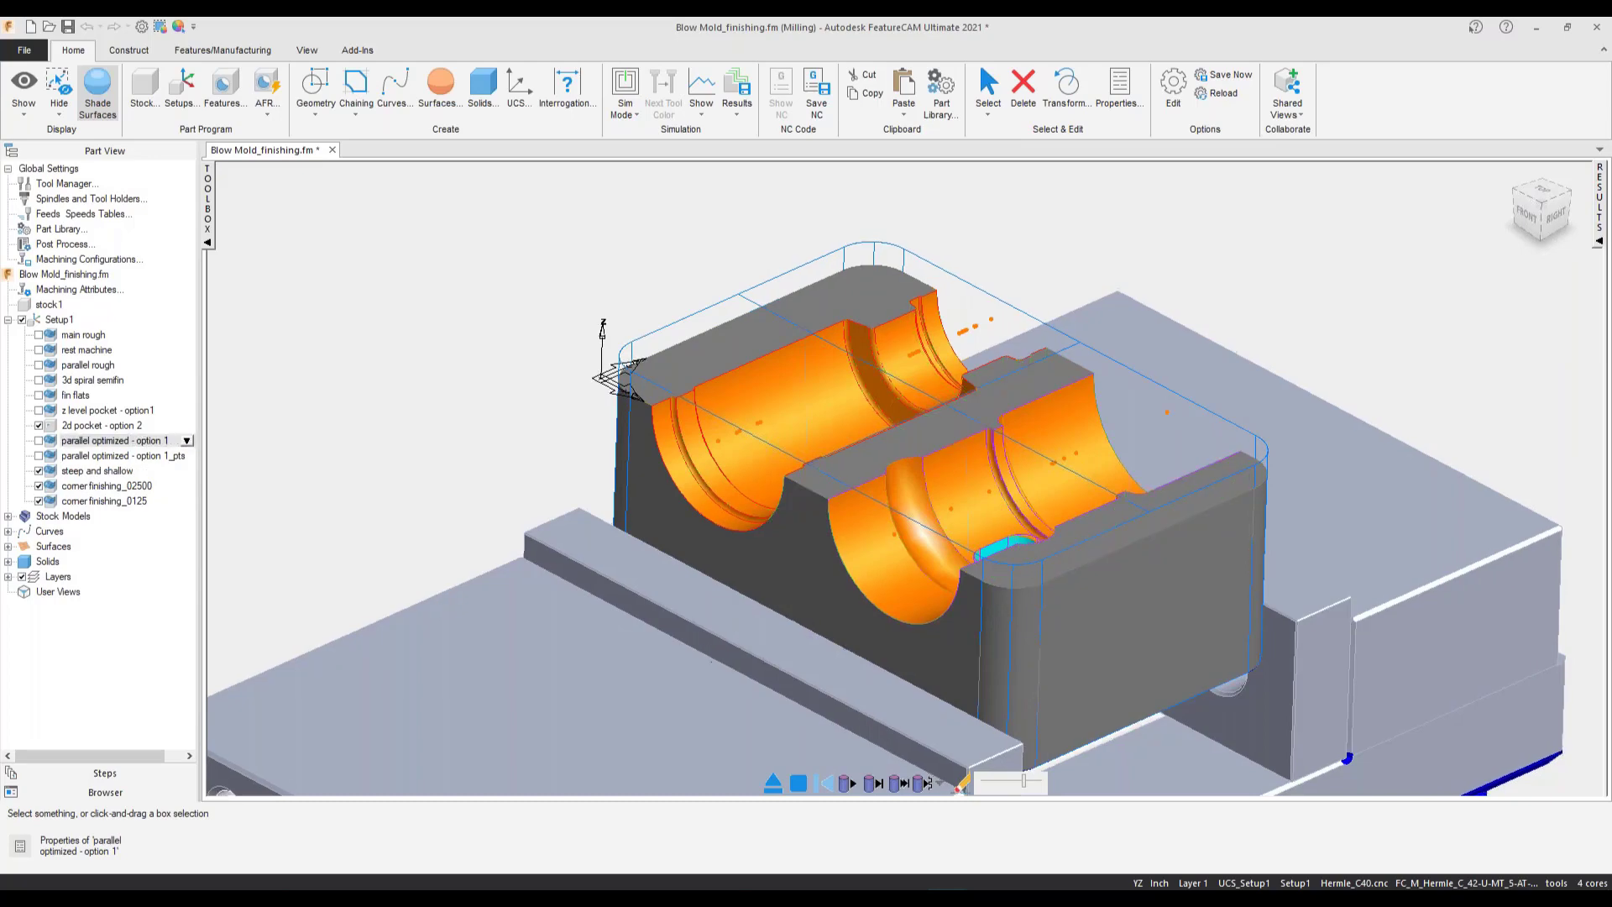
{"action": "middle_click_drag", "start_coordinate": [710, 655], "coordinate": [836, 618]}
{"action": "left_click", "coordinate": [39, 486]}
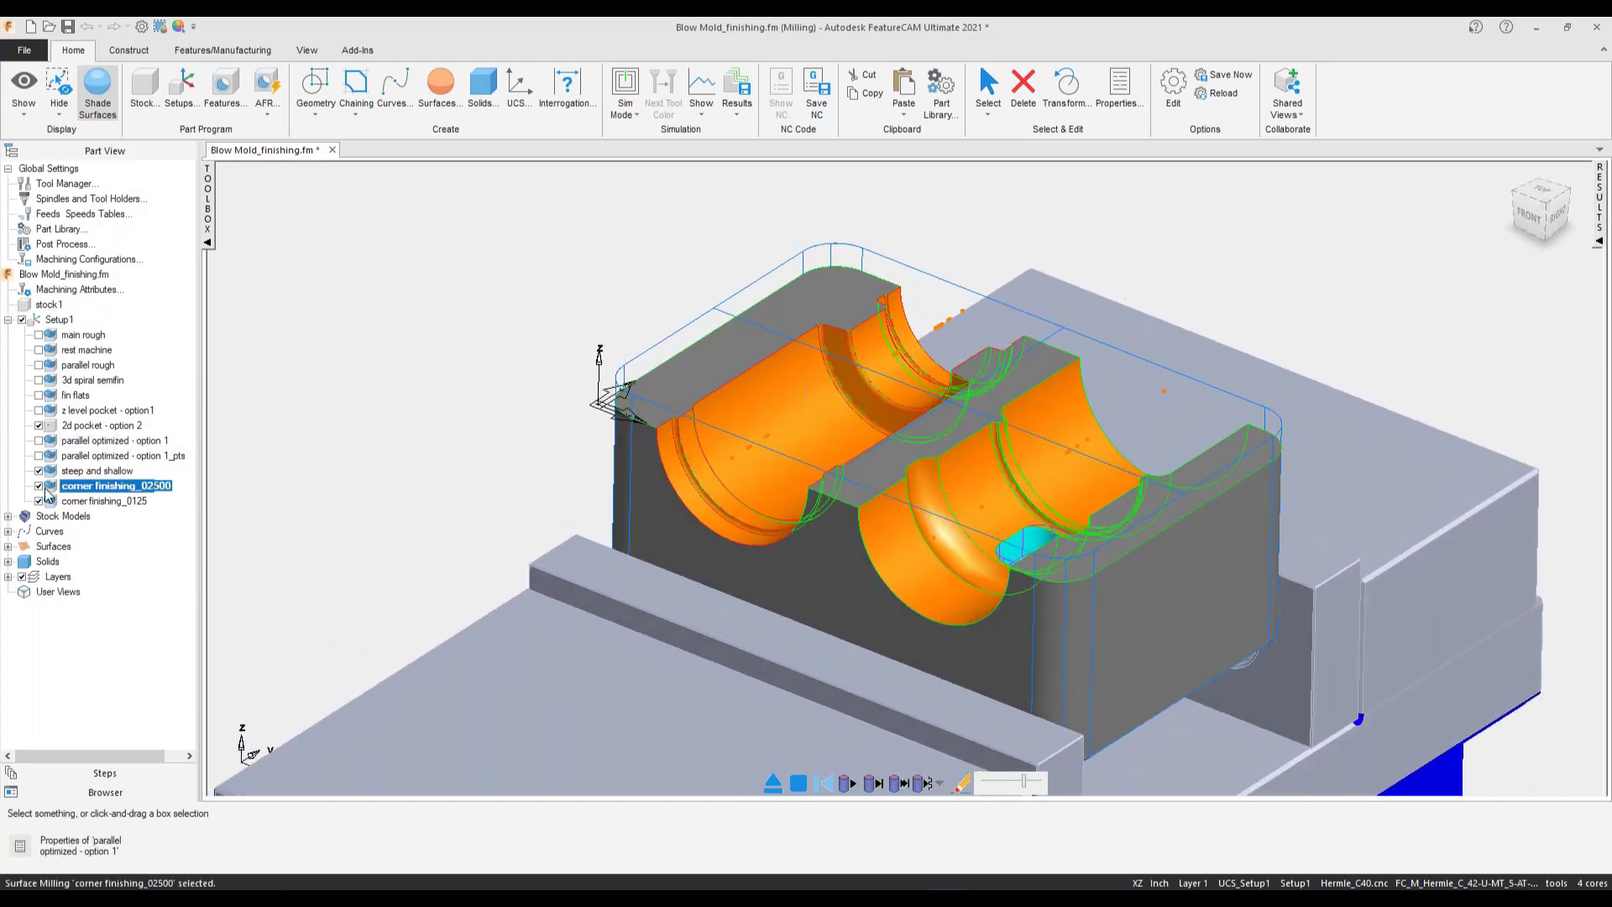
{"action": "left_click", "coordinate": [39, 502]}
{"action": "middle_click_drag", "start_coordinate": [394, 557], "coordinate": [566, 553]}
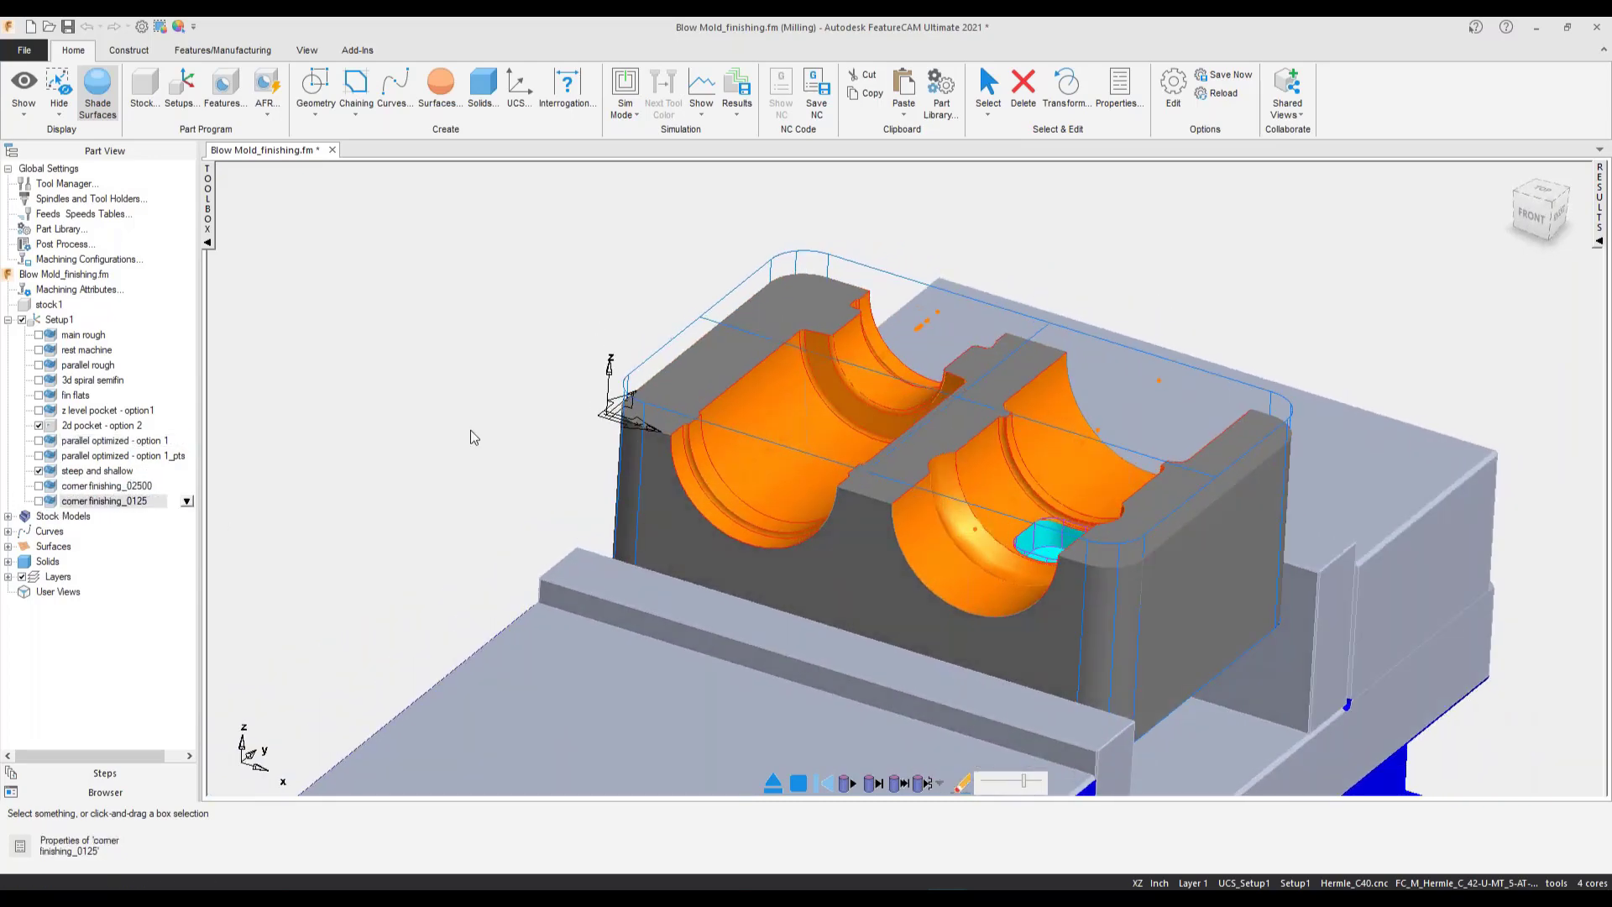
- Accept the steep and shallow properties and try a 3D simulation of the included features
{"action": "left_click", "coordinate": [632, 120]}
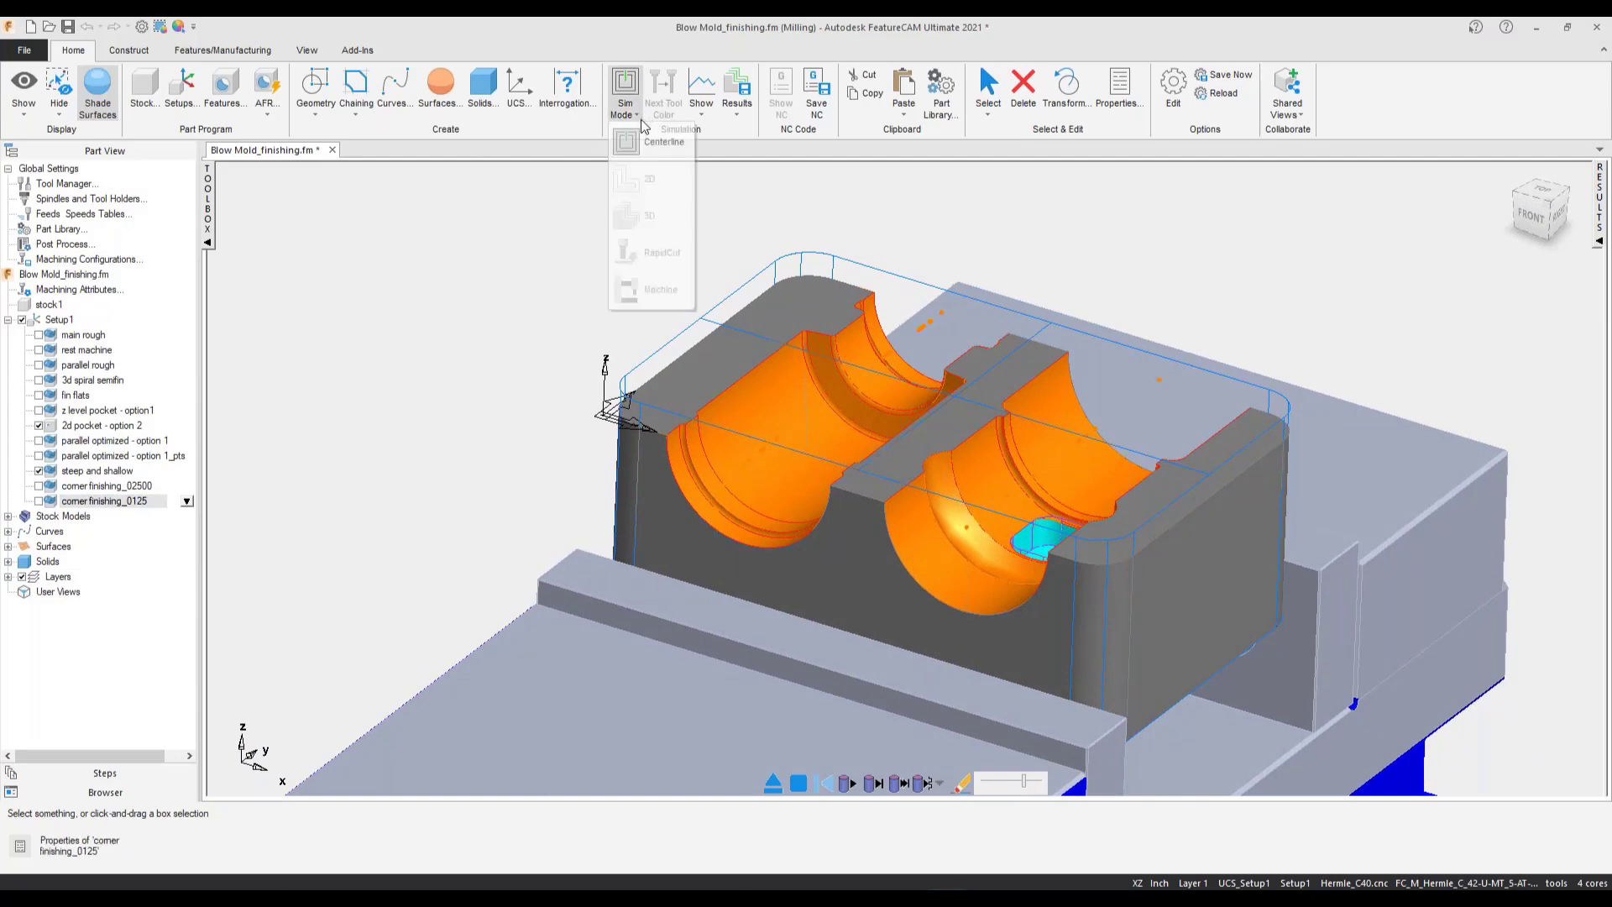
{"action": "left_click", "coordinate": [623, 205]}
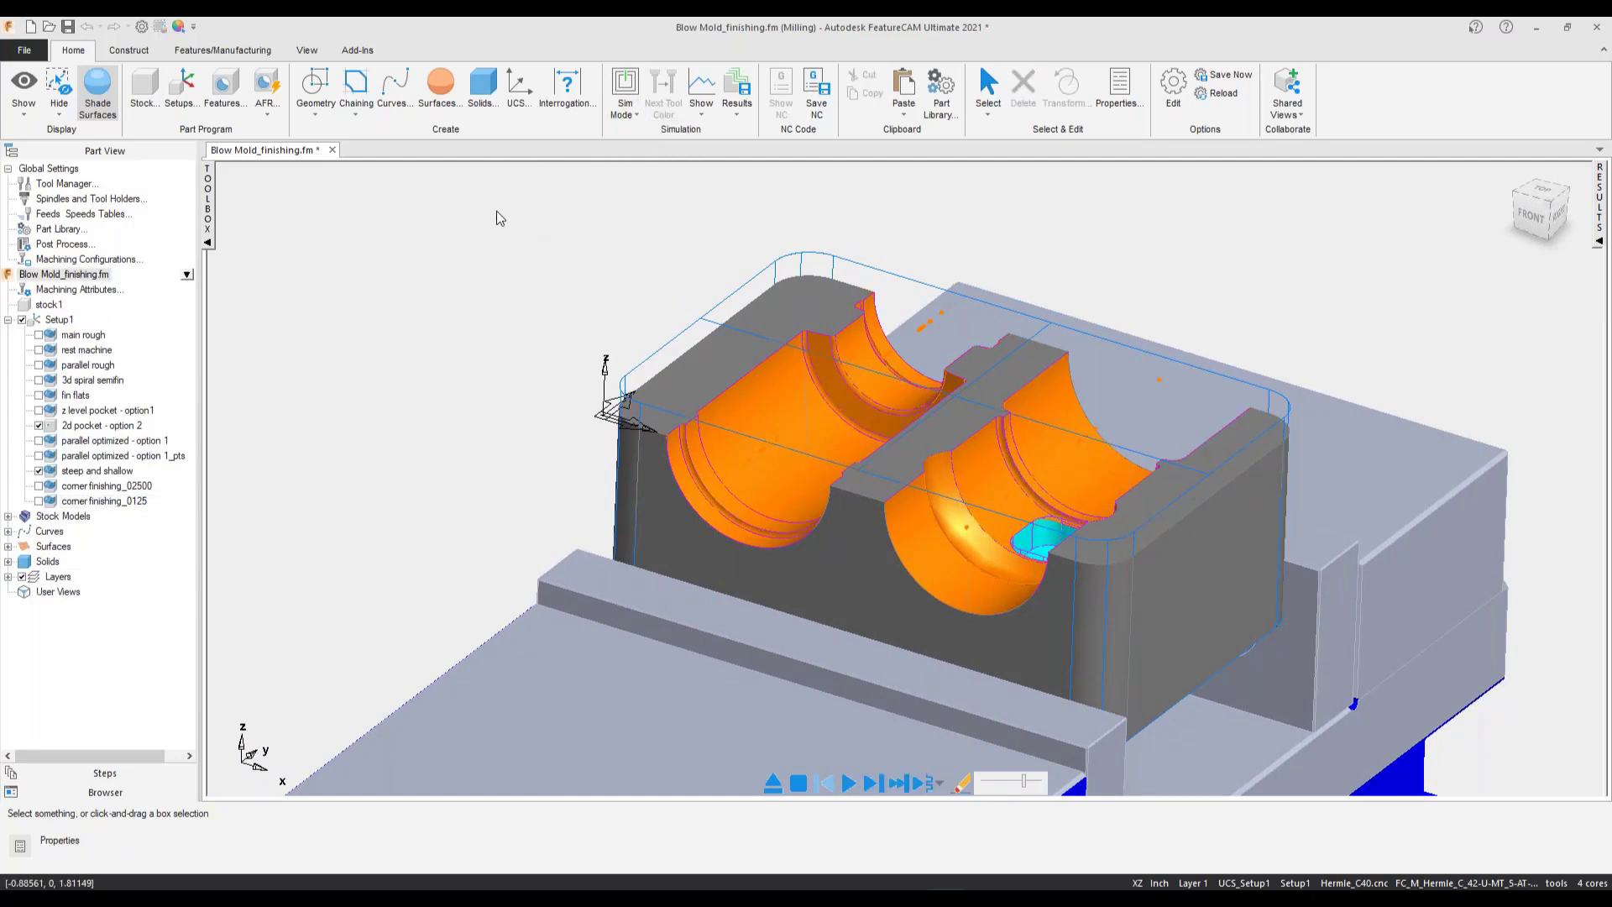
{"action": "double_click", "coordinate": [1039, 539]}
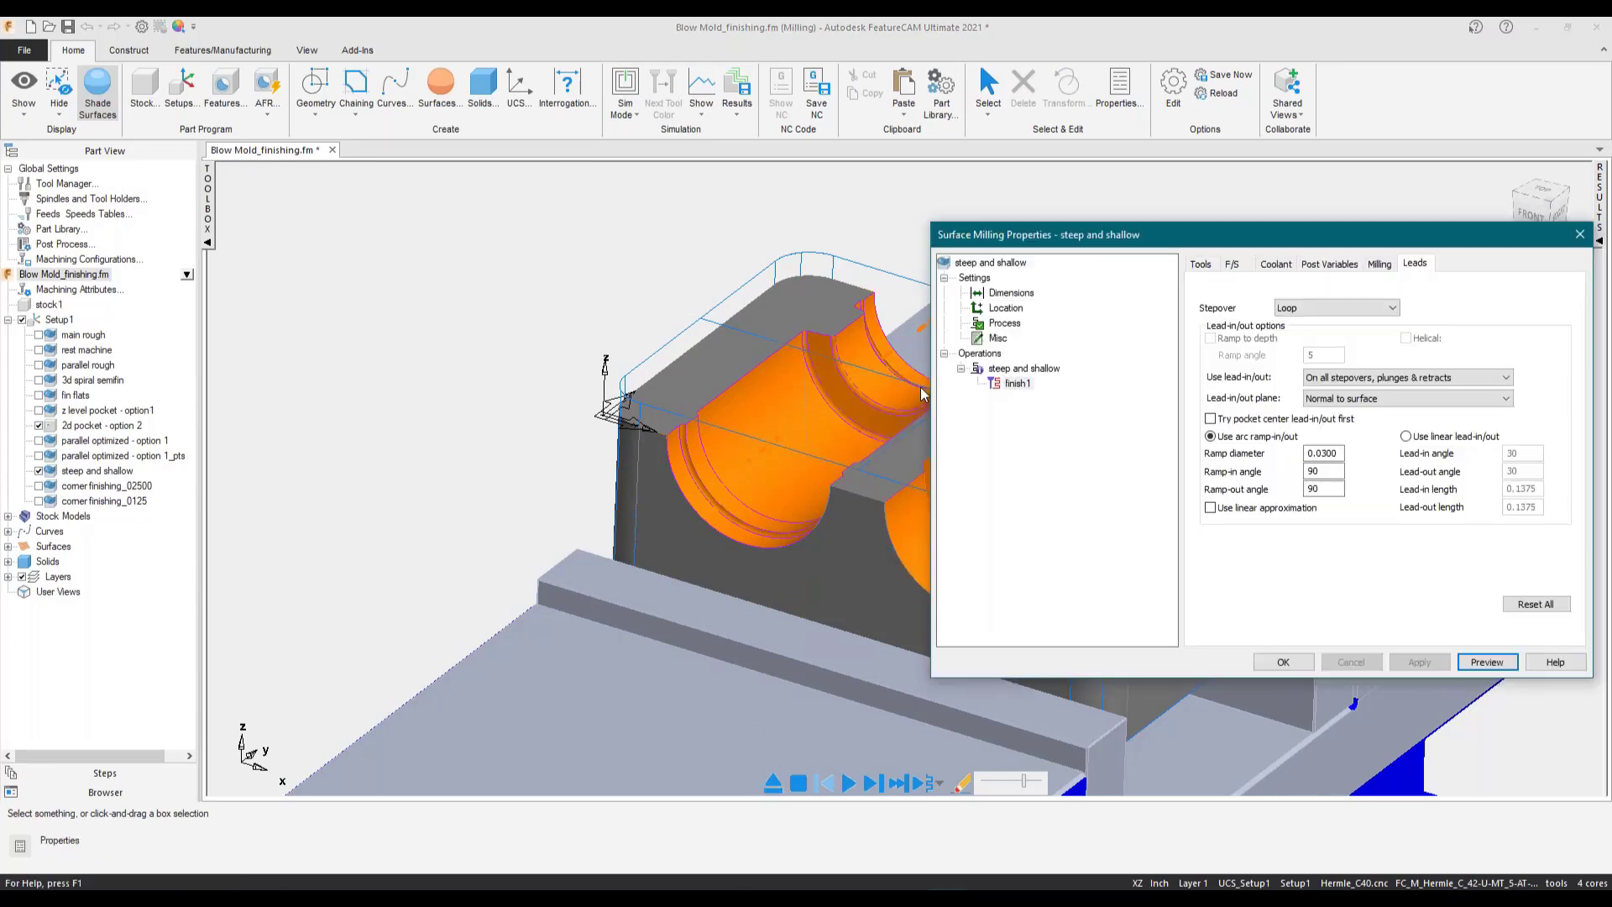
{"action": "left_click", "coordinate": [1282, 661]}
{"action": "left_click", "coordinate": [628, 111]}
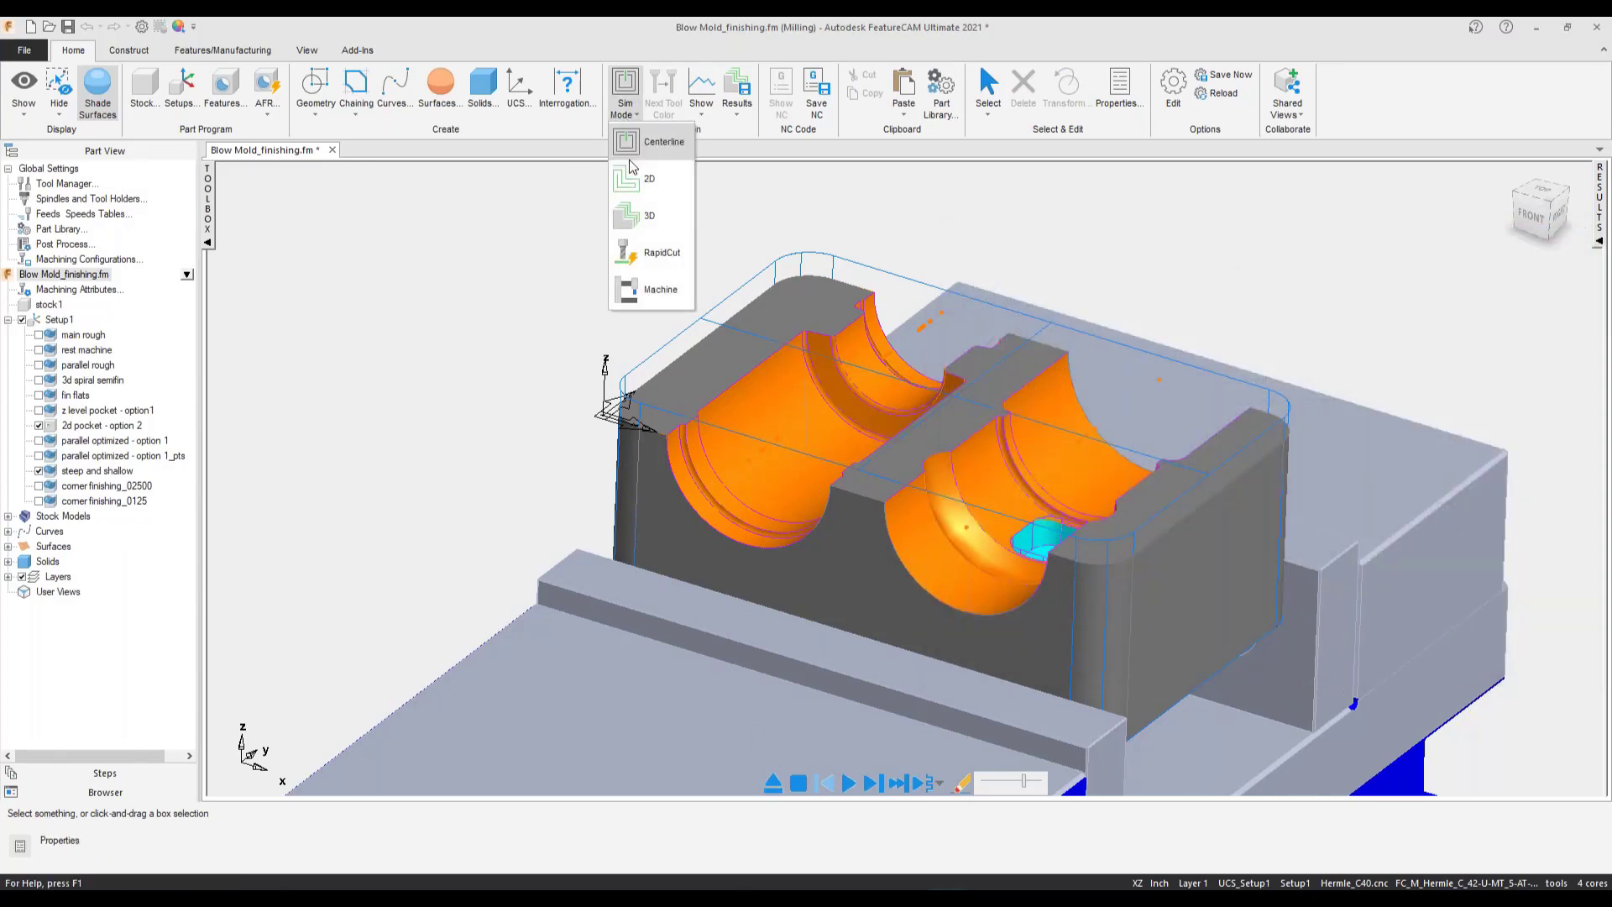
{"action": "left_click", "coordinate": [630, 216]}
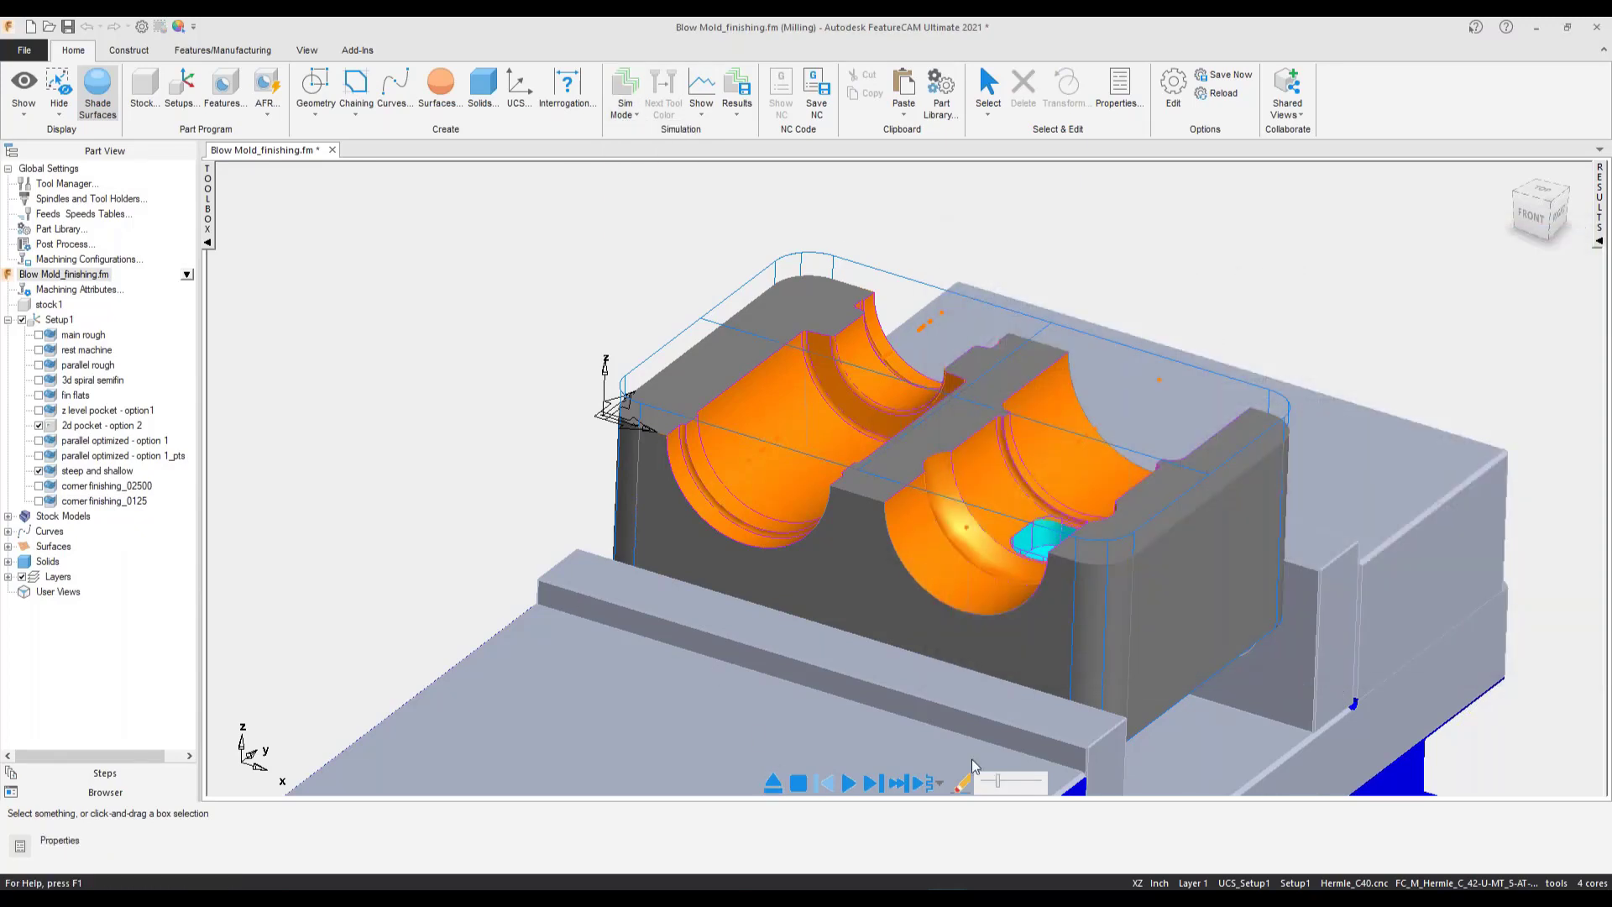
{"action": "left_click", "coordinate": [869, 784]}
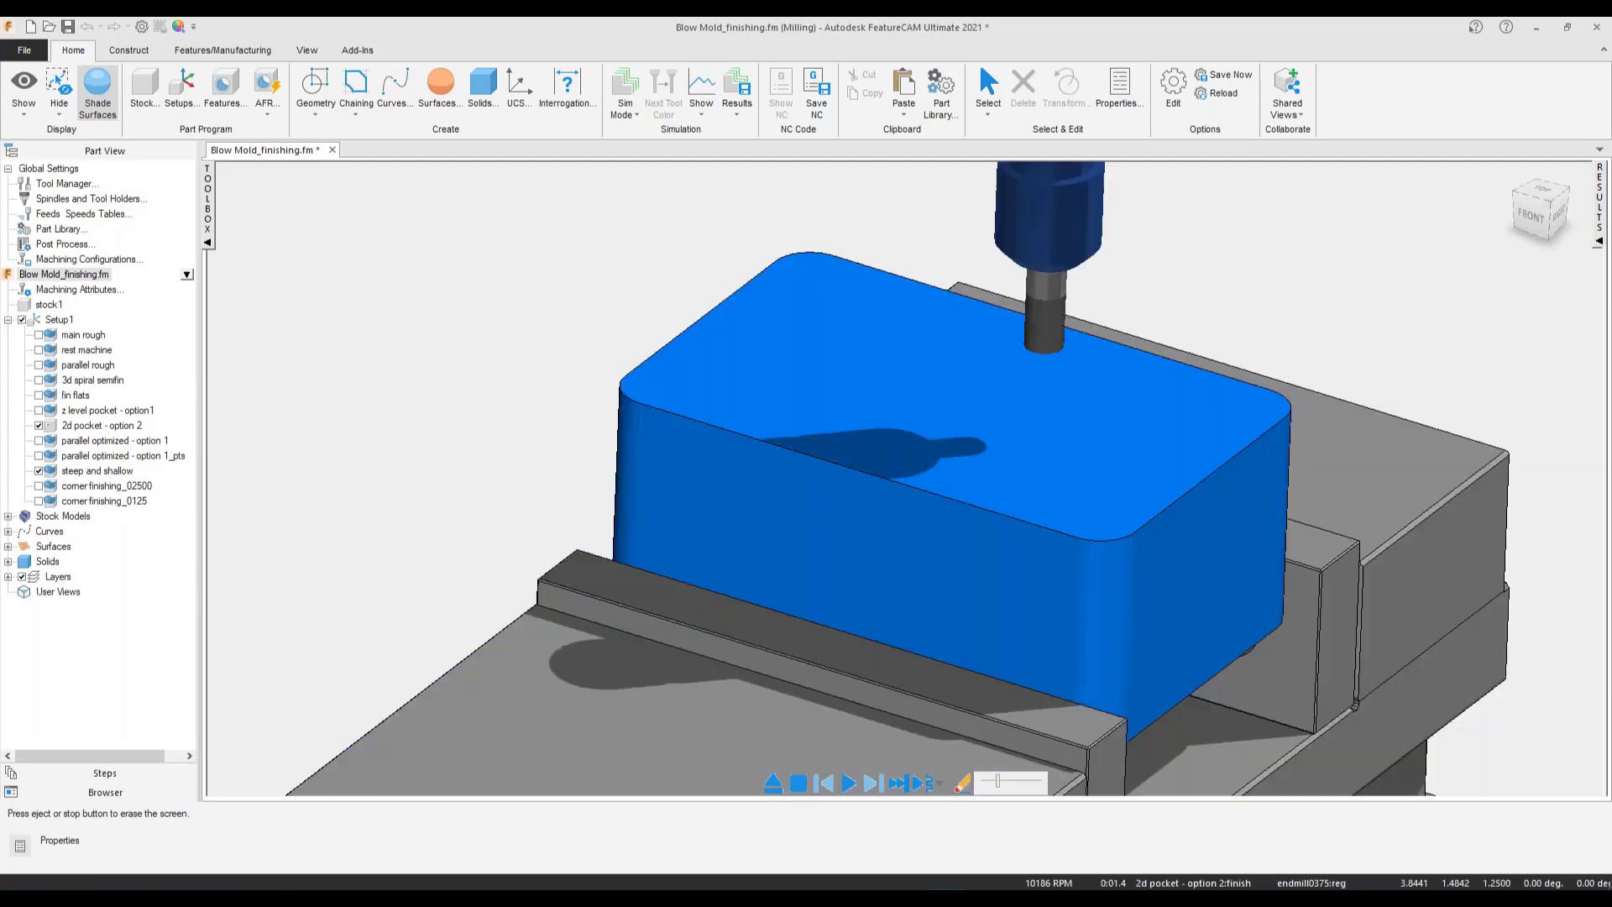
{"action": "left_click", "coordinate": [772, 786]}
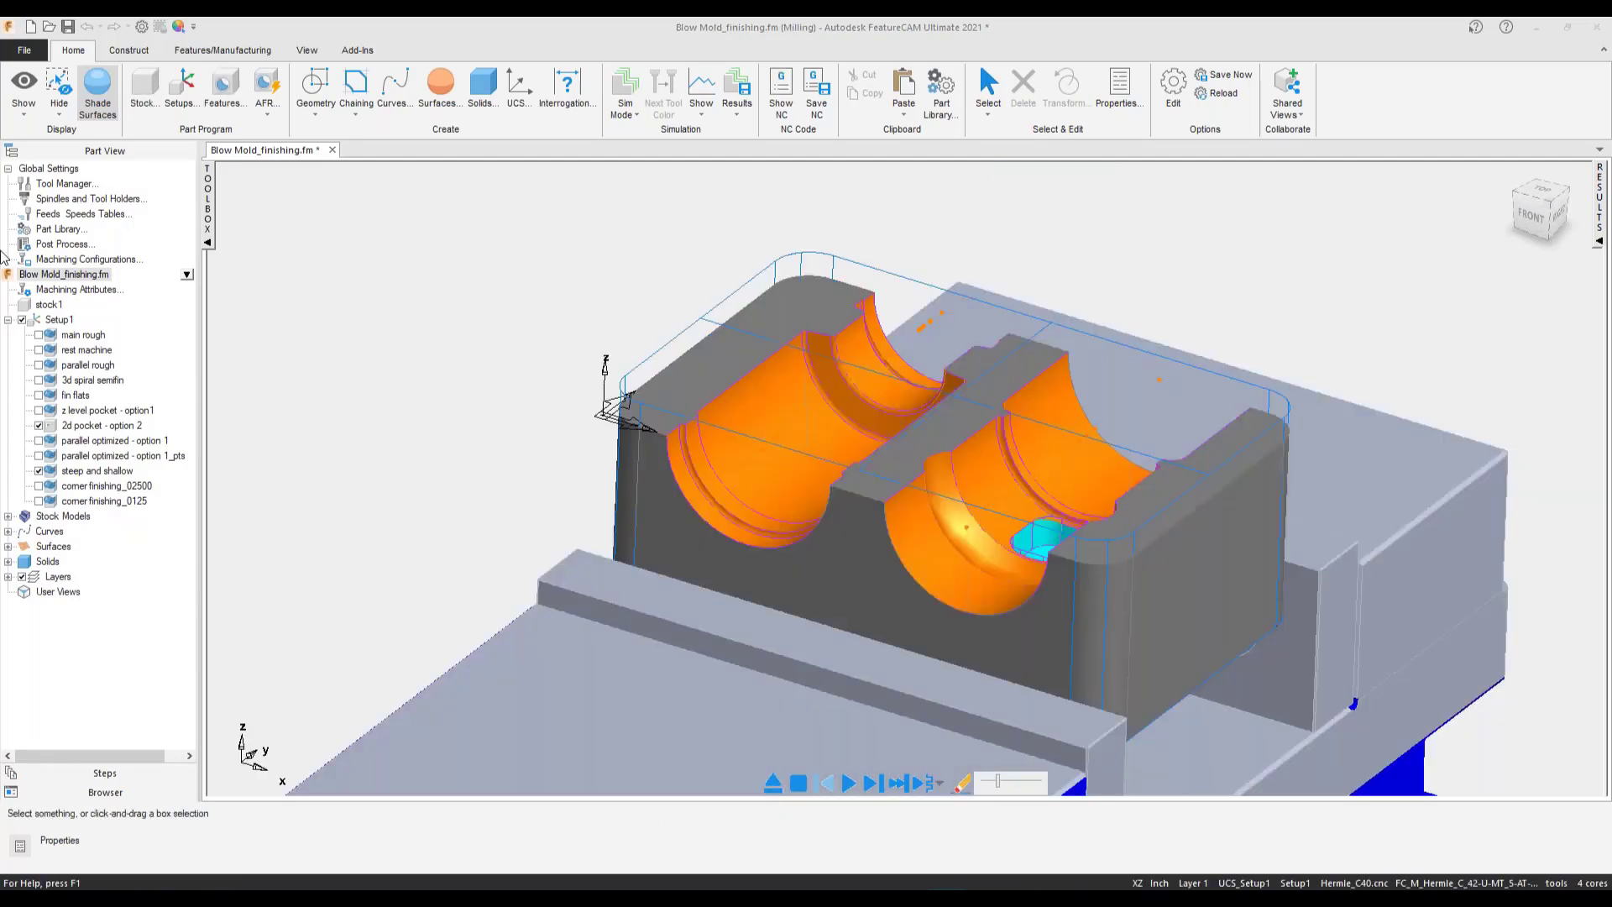
- Include main rough, rest machine, parallel rough, 3d spiral semifin and fin flats, and run the 3D simulation
{"action": "left_click", "coordinate": [39, 334]}
{"action": "left_click", "coordinate": [38, 349]}
{"action": "left_click", "coordinate": [39, 364]}
{"action": "left_click", "coordinate": [38, 380]}
{"action": "left_click", "coordinate": [39, 394]}
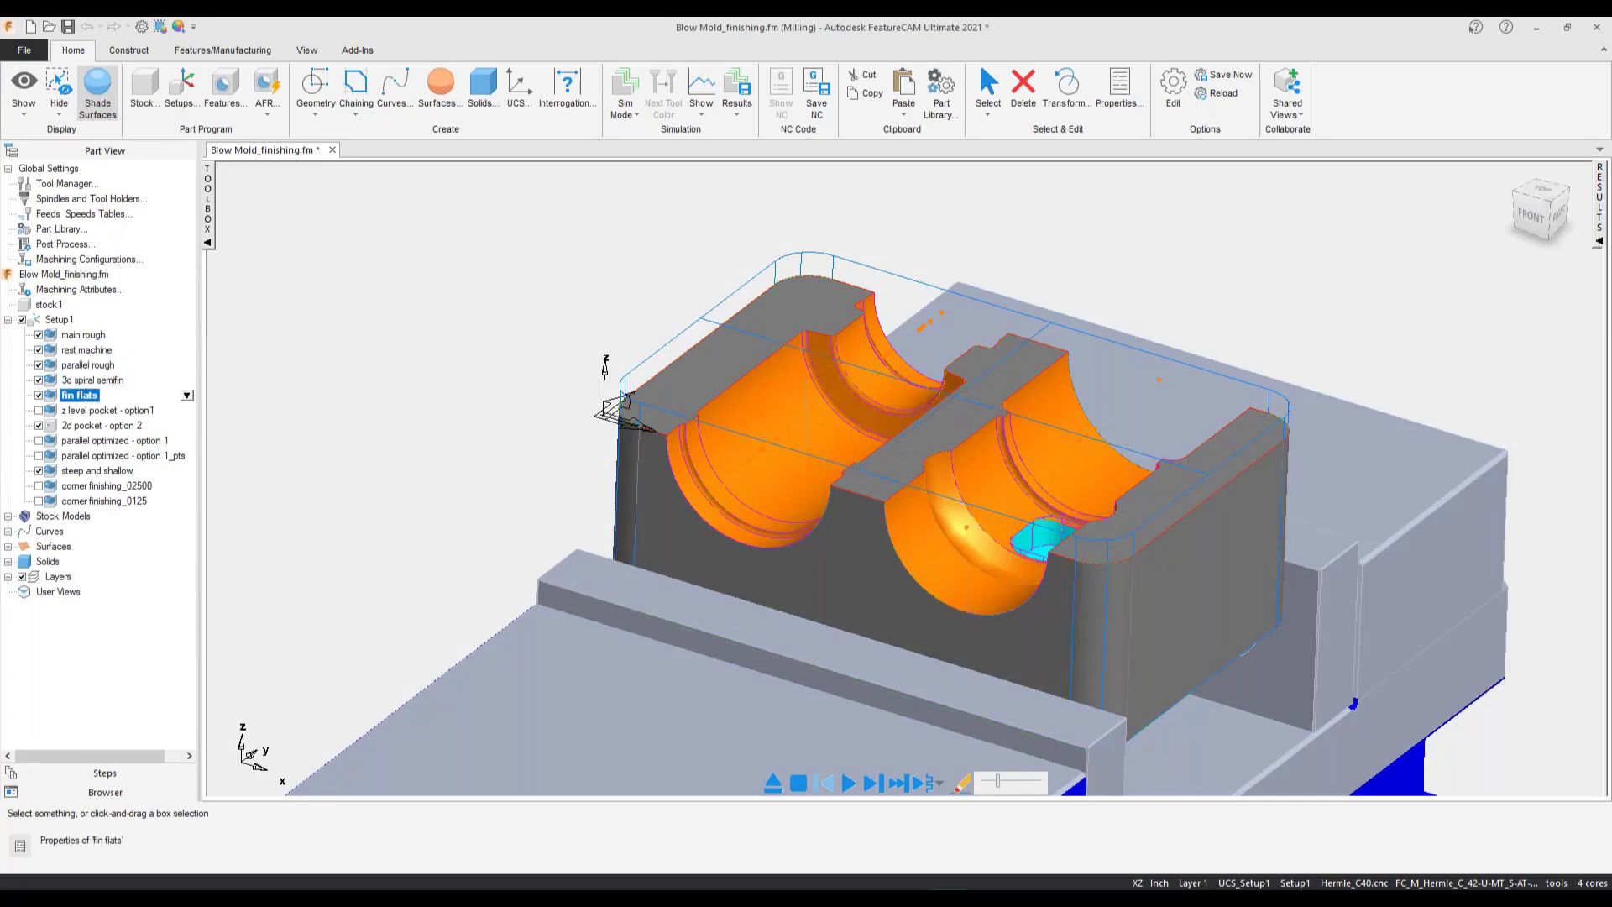
{"action": "left_click", "coordinate": [38, 409]}
{"action": "left_click", "coordinate": [38, 425]}
{"action": "left_click", "coordinate": [851, 787]}
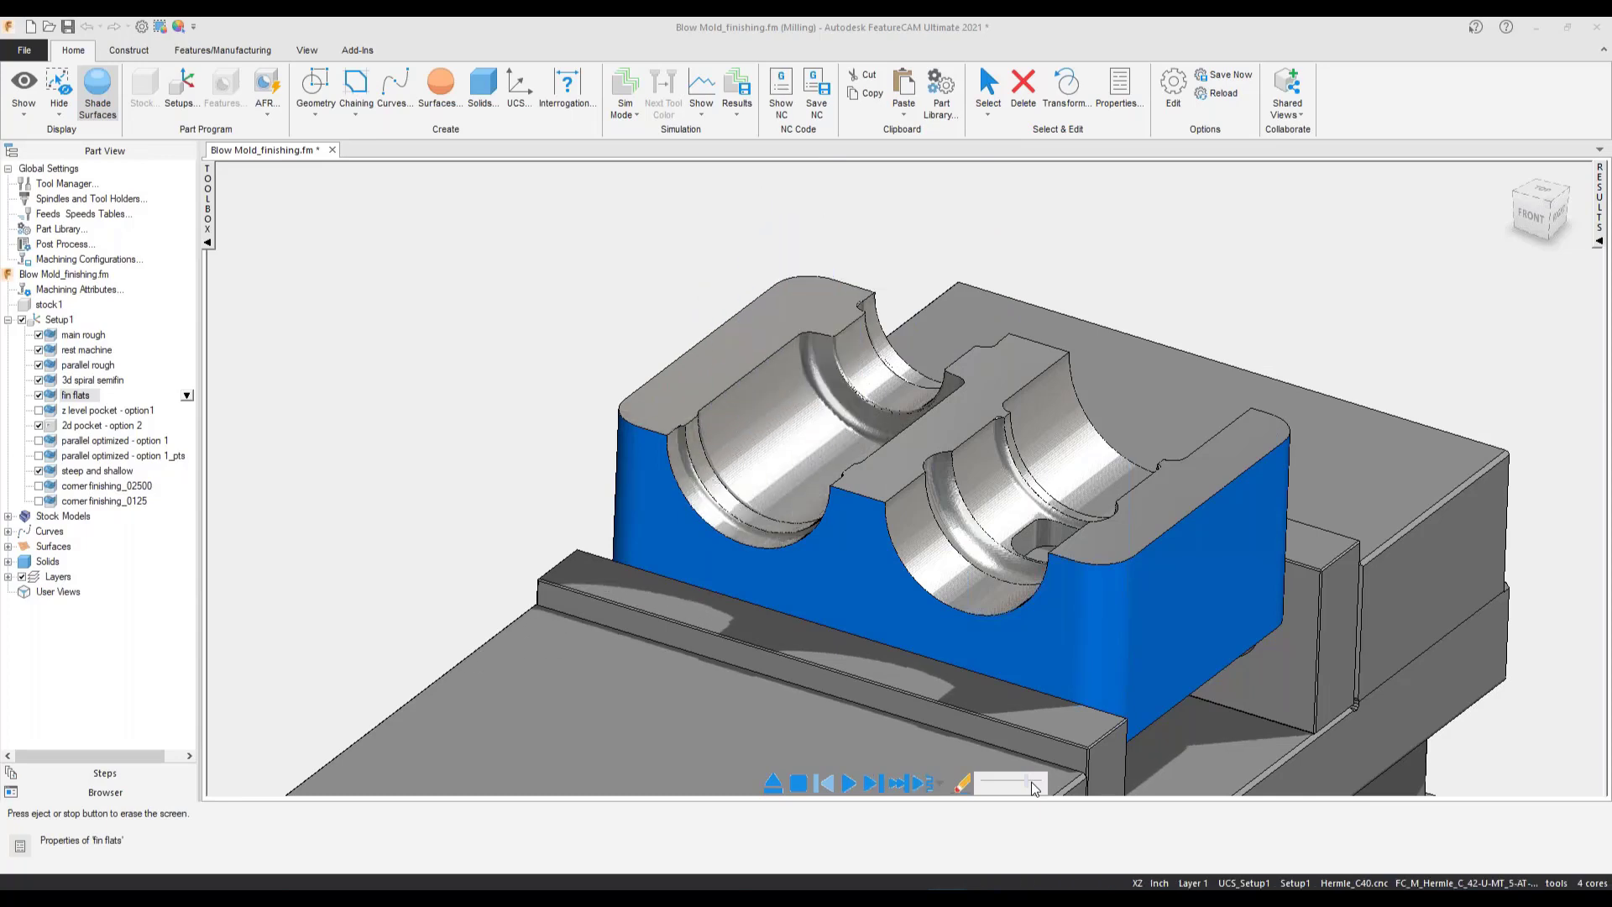
- Run a part compare on the simulated mold, examine the cavities for leftover material, and clear the simulation
{"action": "mouse_move", "coordinate": [901, 565]}
{"action": "middle_mouse_down"}
{"action": "mouse_move", "coordinate": [937, 651]}
{"action": "mouse_move", "coordinate": [905, 576]}
{"action": "middle_mouse_up"}
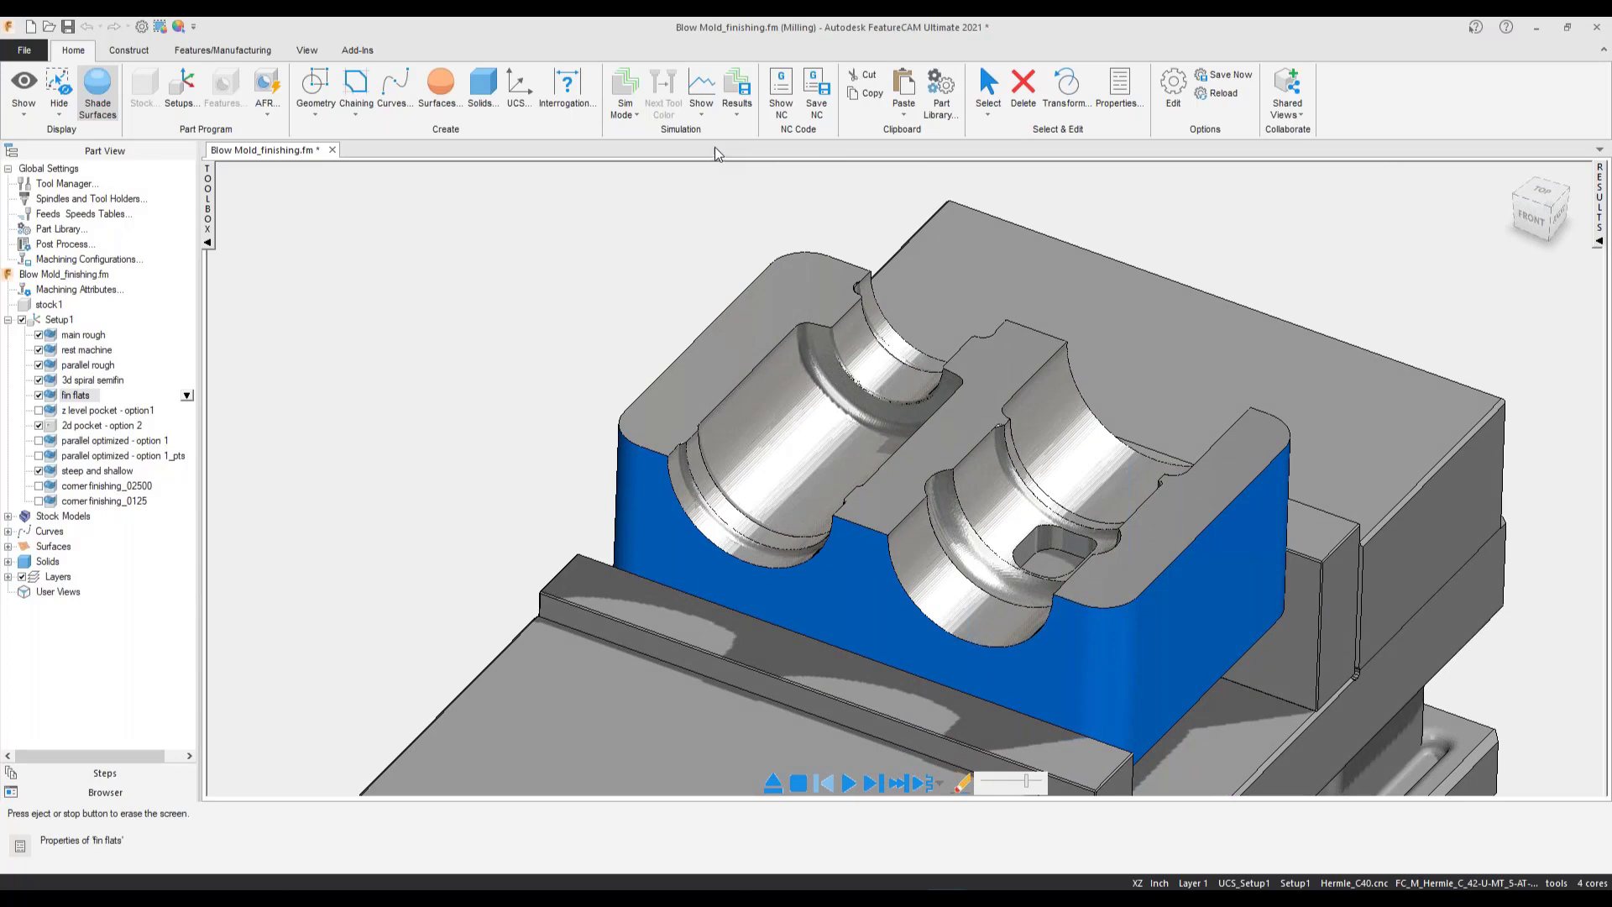
{"action": "left_click", "coordinate": [738, 115]}
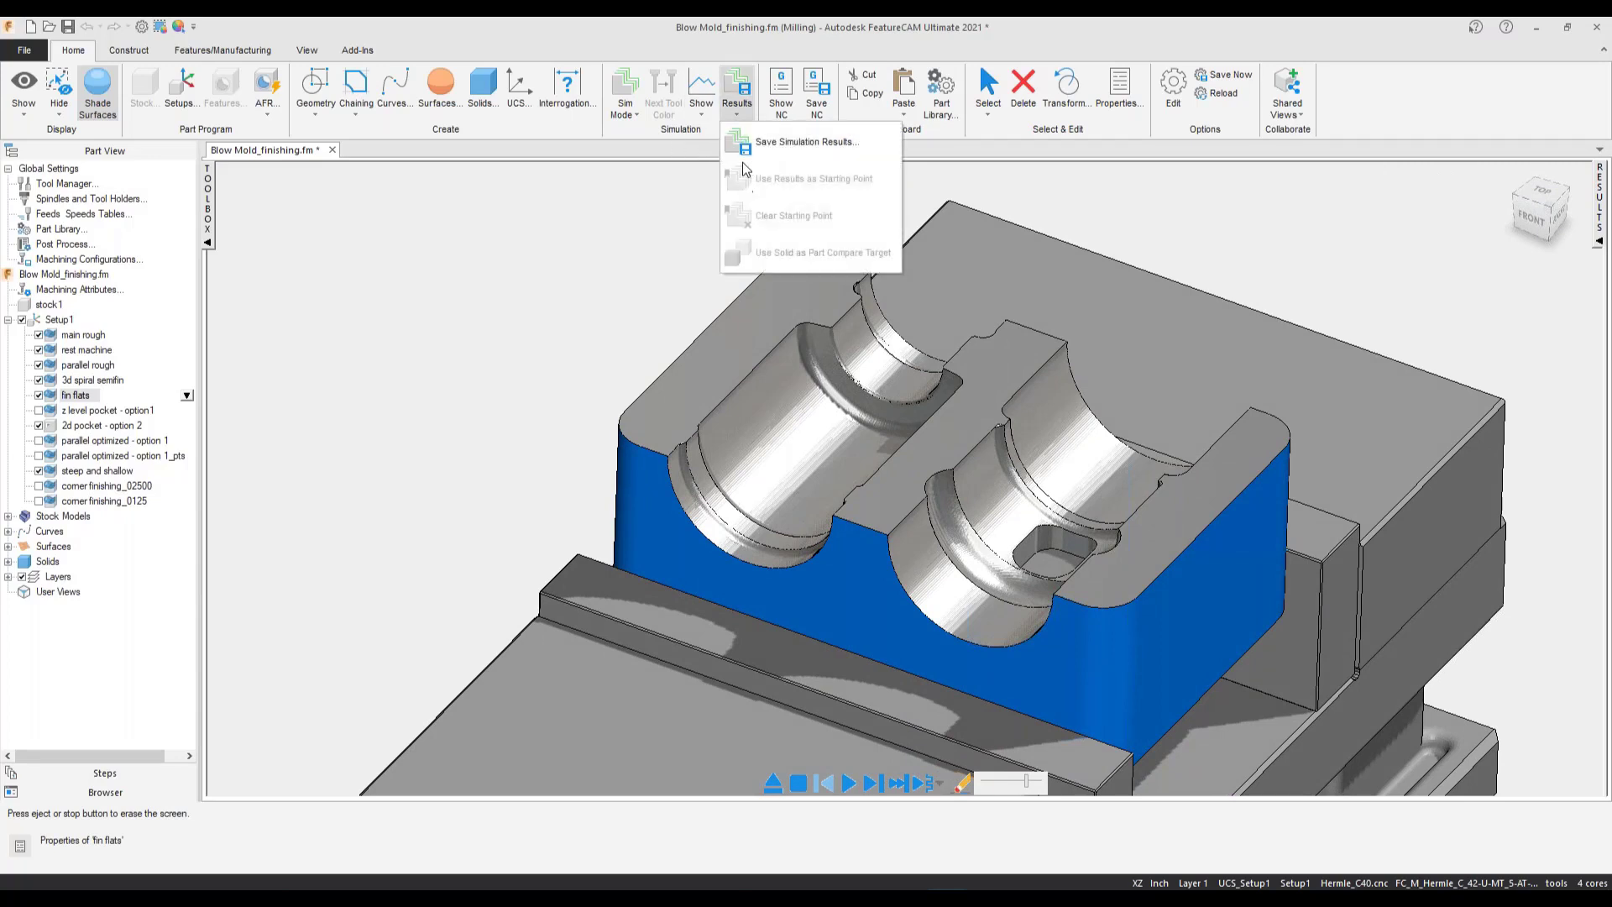
{"action": "left_click", "coordinate": [701, 107]}
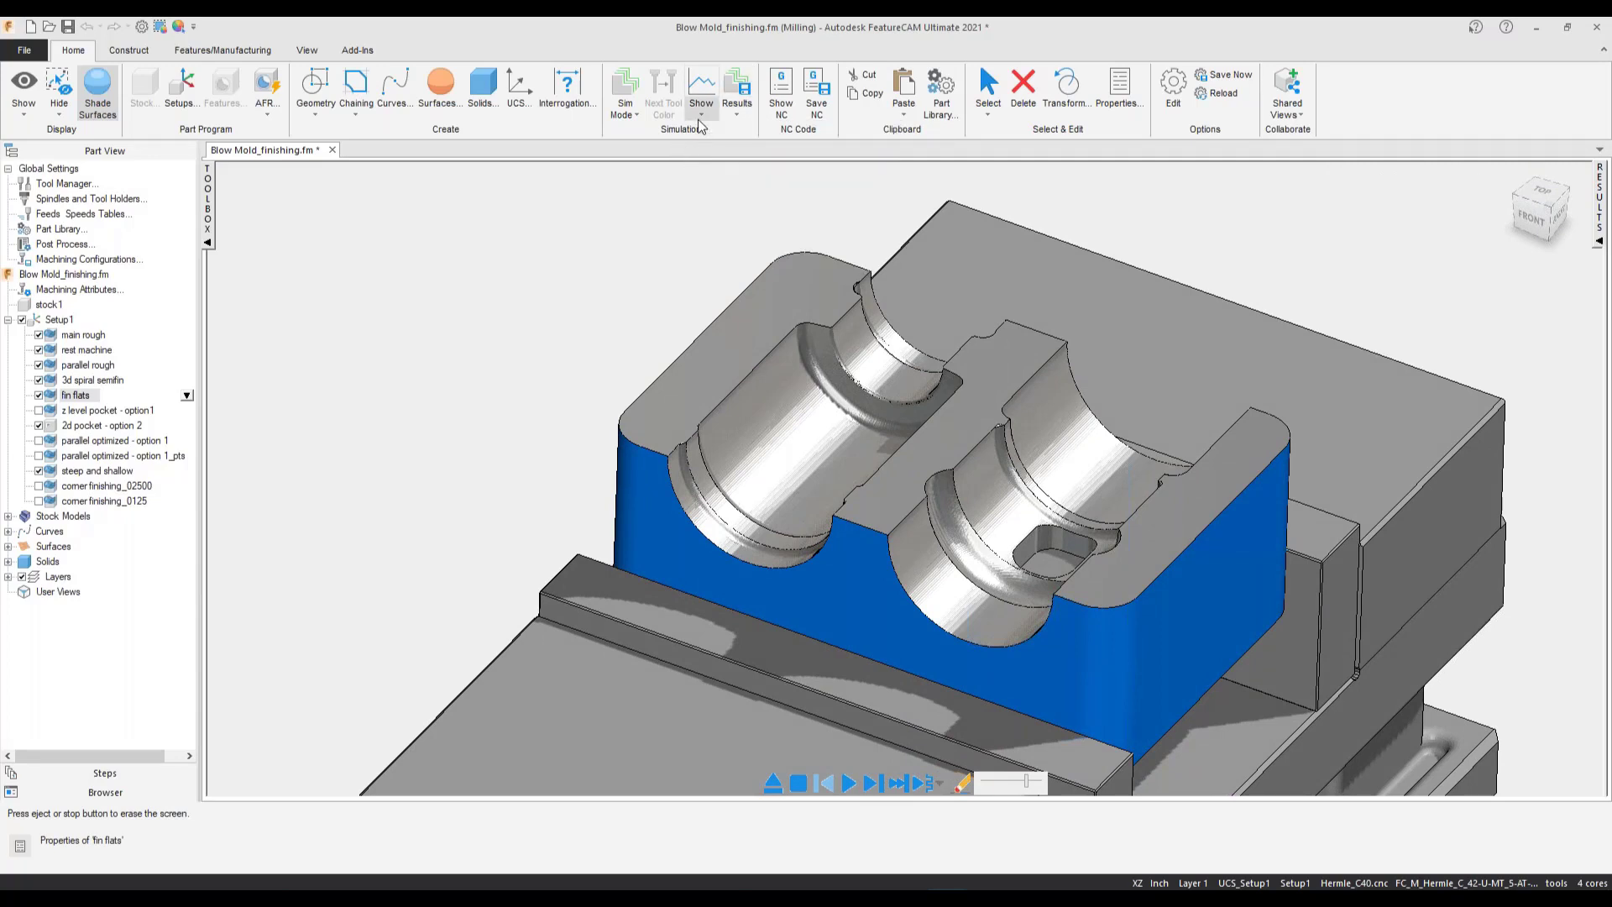
{"action": "left_click", "coordinate": [724, 254]}
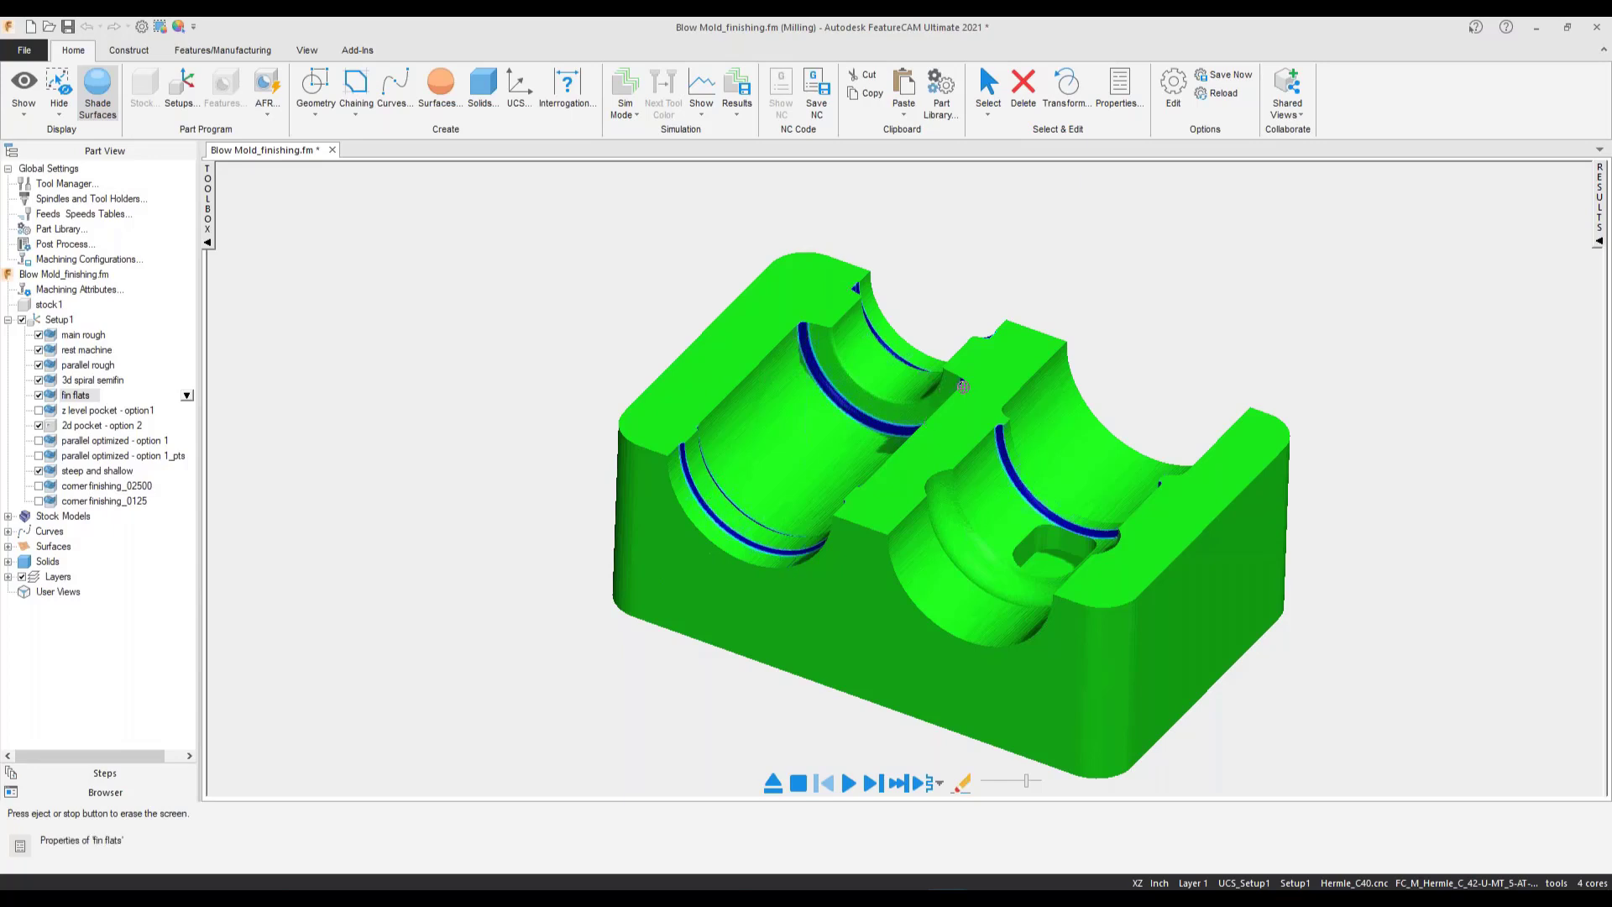
{"action": "left_click", "coordinate": [776, 792]}
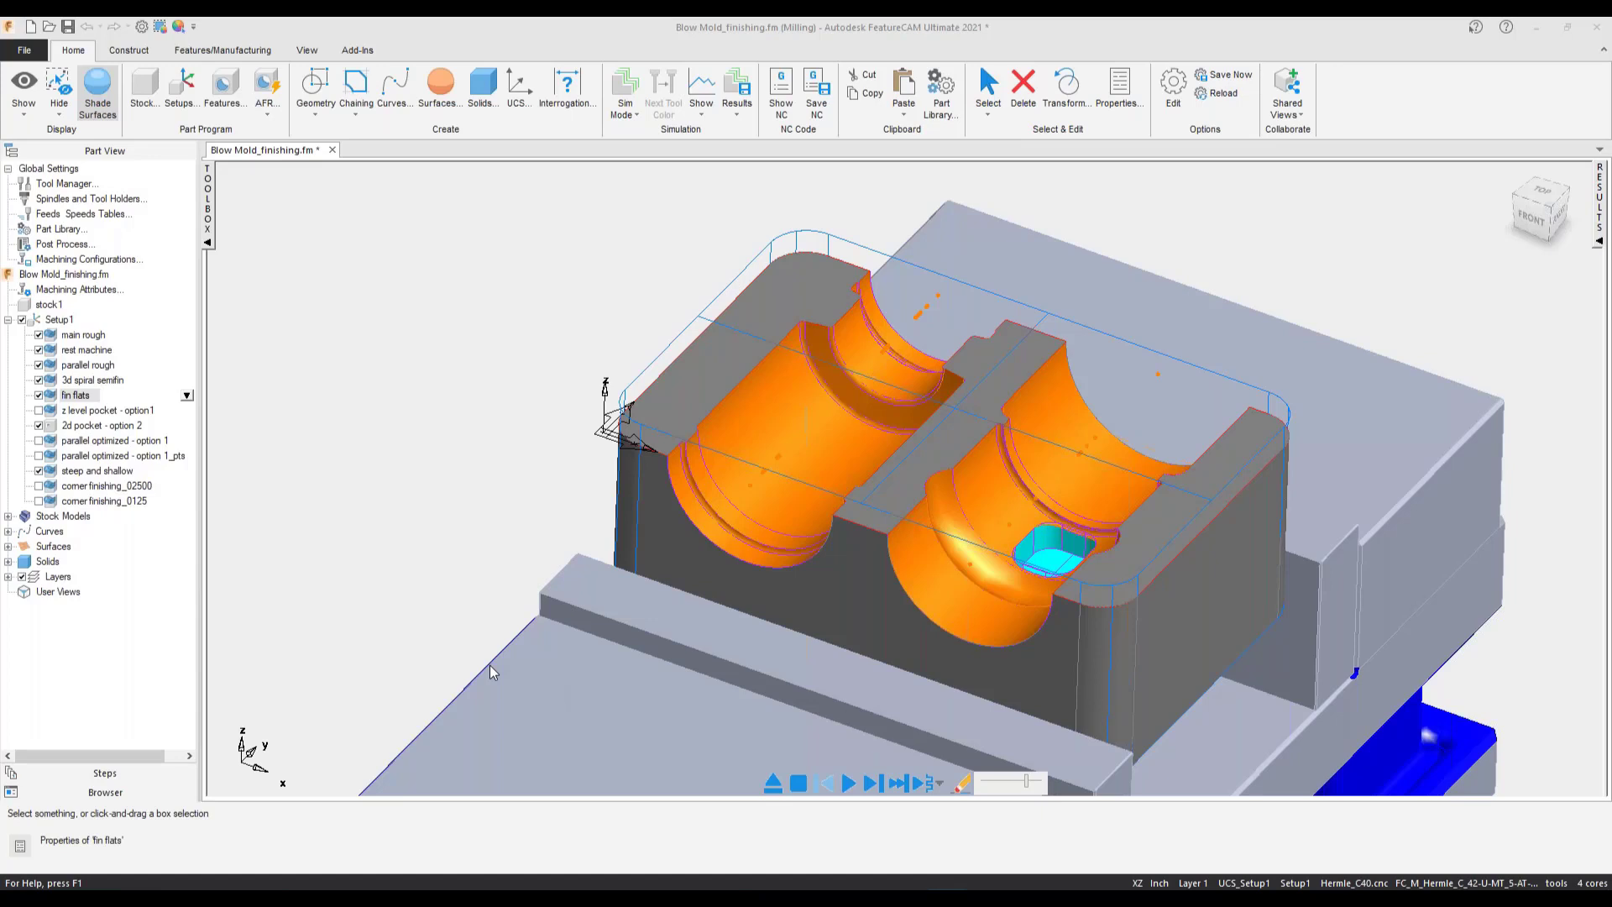
- Exclude every feature in Setup1, and include only corner finishing_02500
{"action": "left_click", "coordinate": [23, 319]}
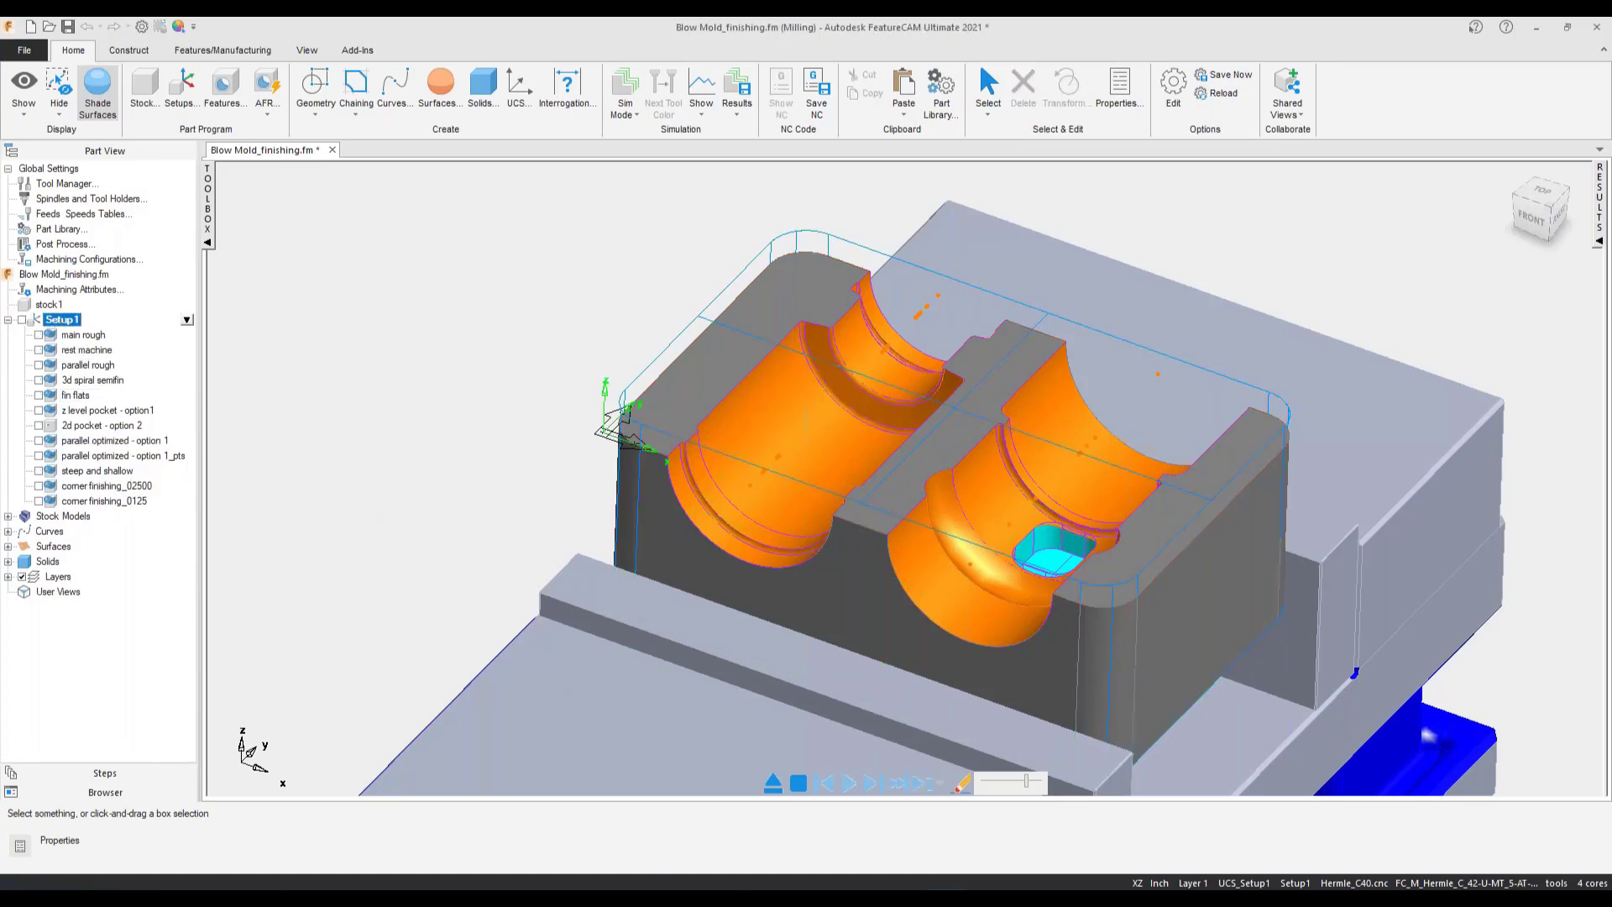
{"action": "left_click", "coordinate": [38, 486]}
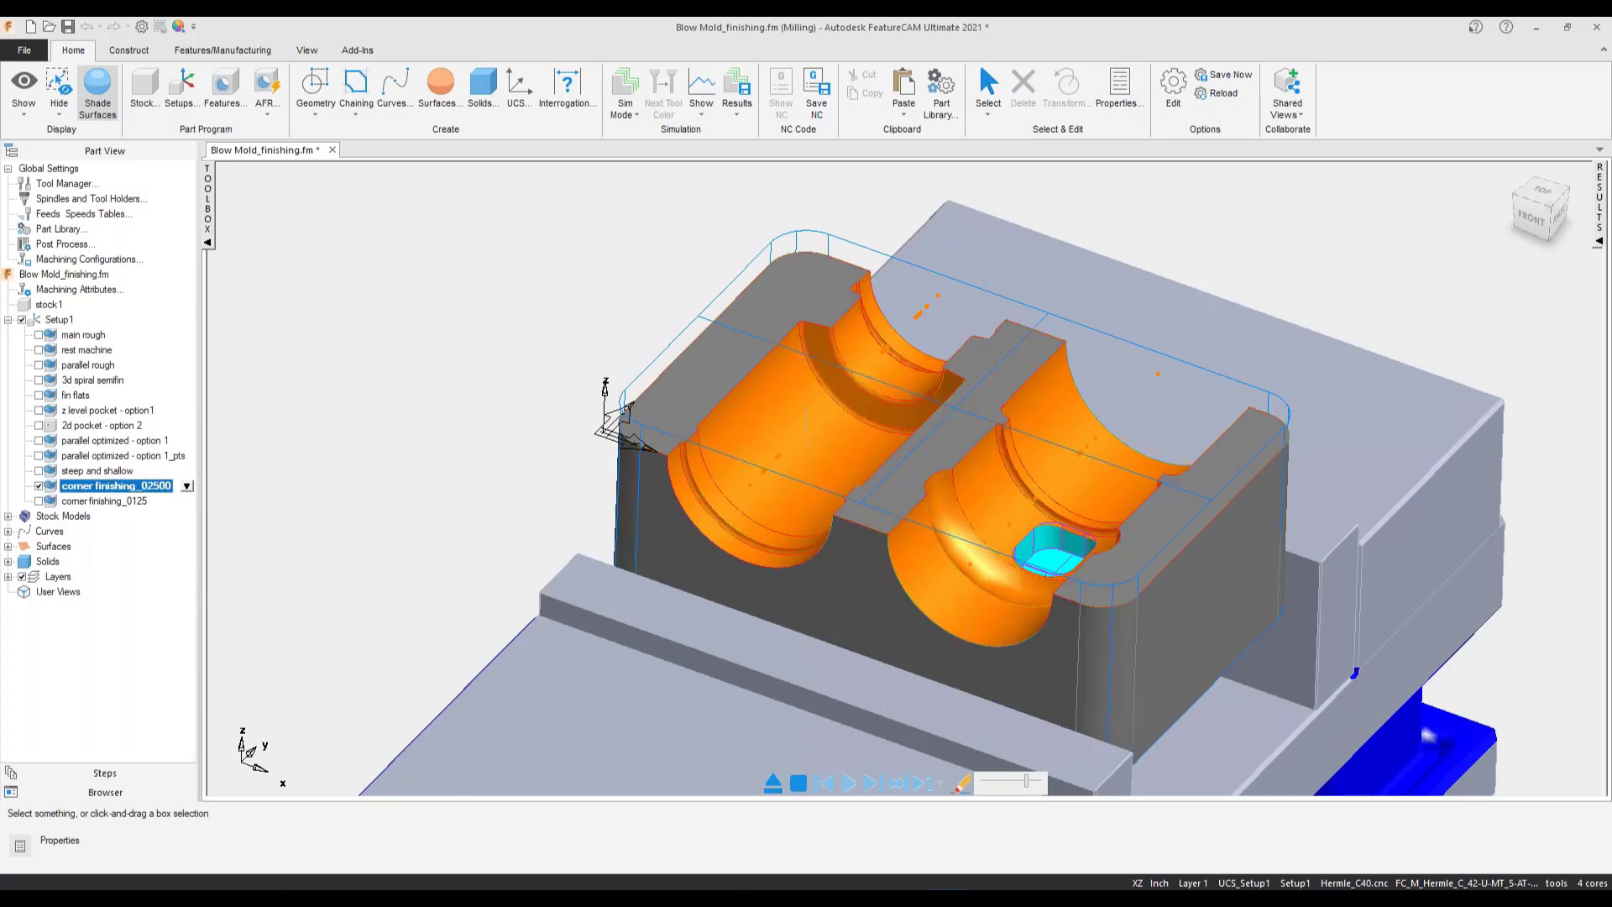
{"action": "left_click", "coordinate": [39, 501]}
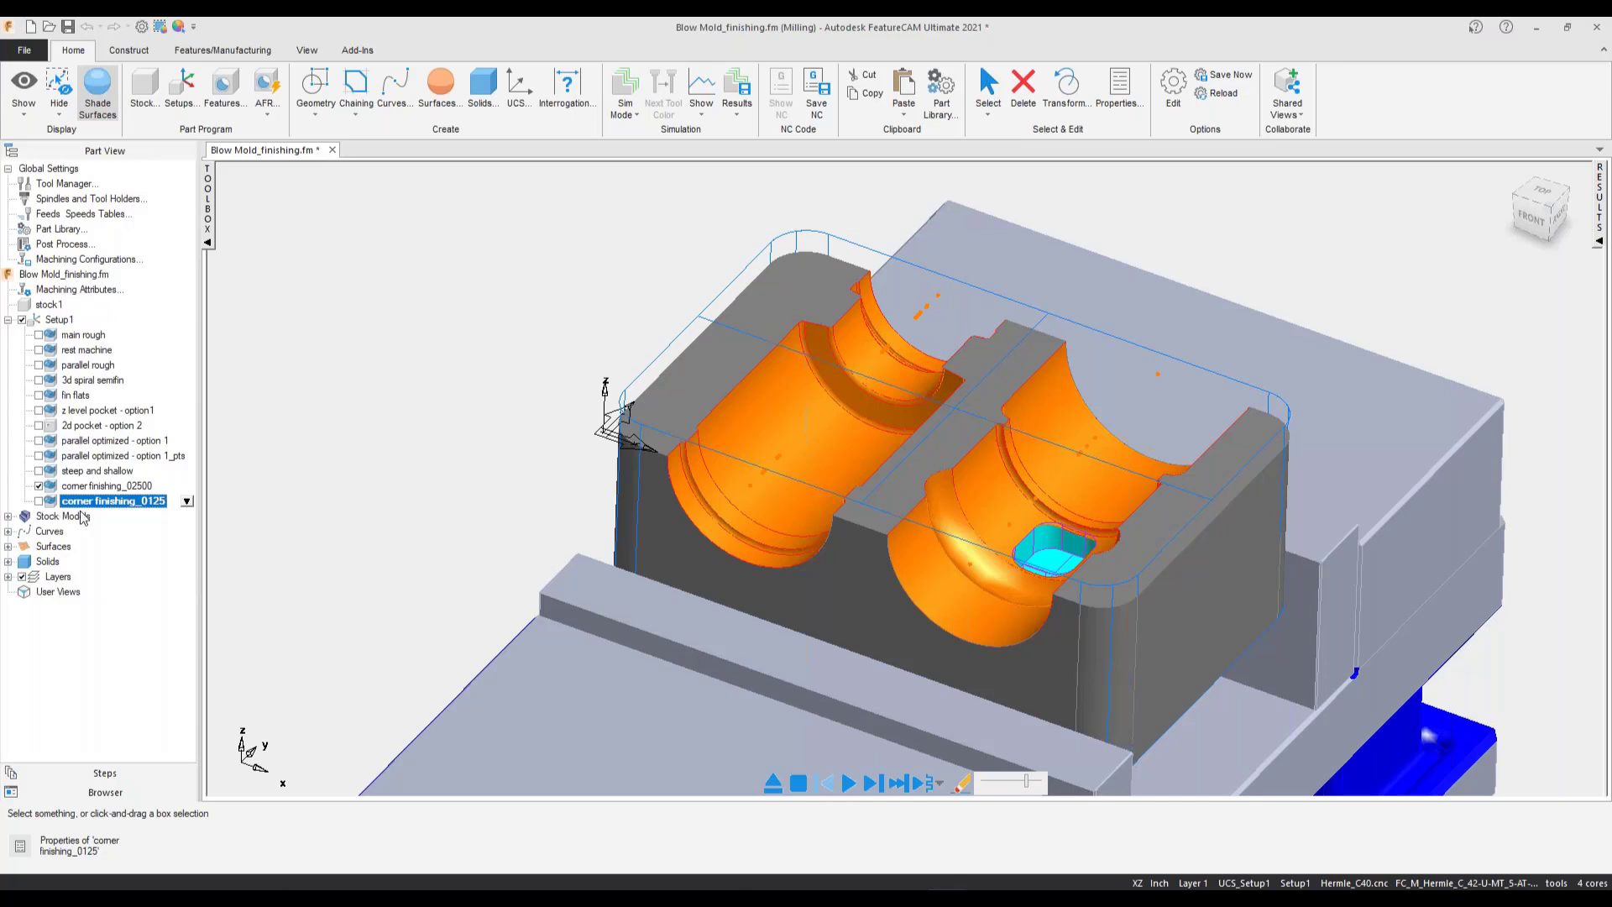
- Open the corner finishing_02500 properties and review its selected part surfaces
{"action": "right_click", "coordinate": [100, 486]}
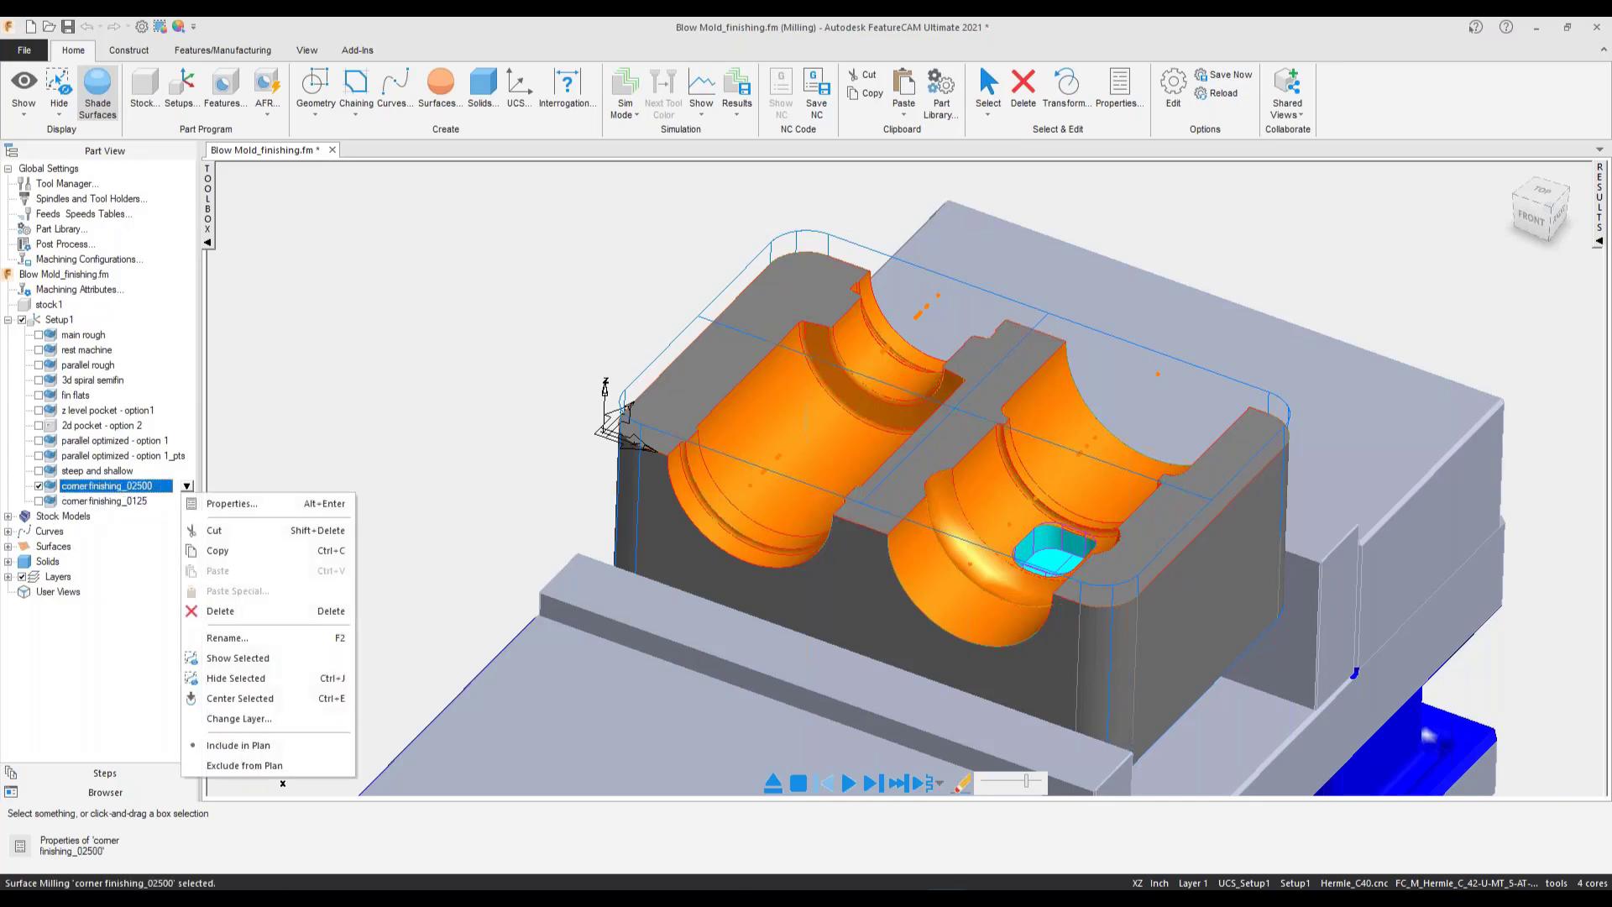
{"action": "left_click", "coordinate": [225, 505]}
{"action": "left_click_drag", "start_coordinate": [1427, 239], "coordinate": [1083, 211]}
{"action": "left_click_drag", "start_coordinate": [802, 206], "coordinate": [296, 135]}
{"action": "left_click", "coordinate": [415, 261]}
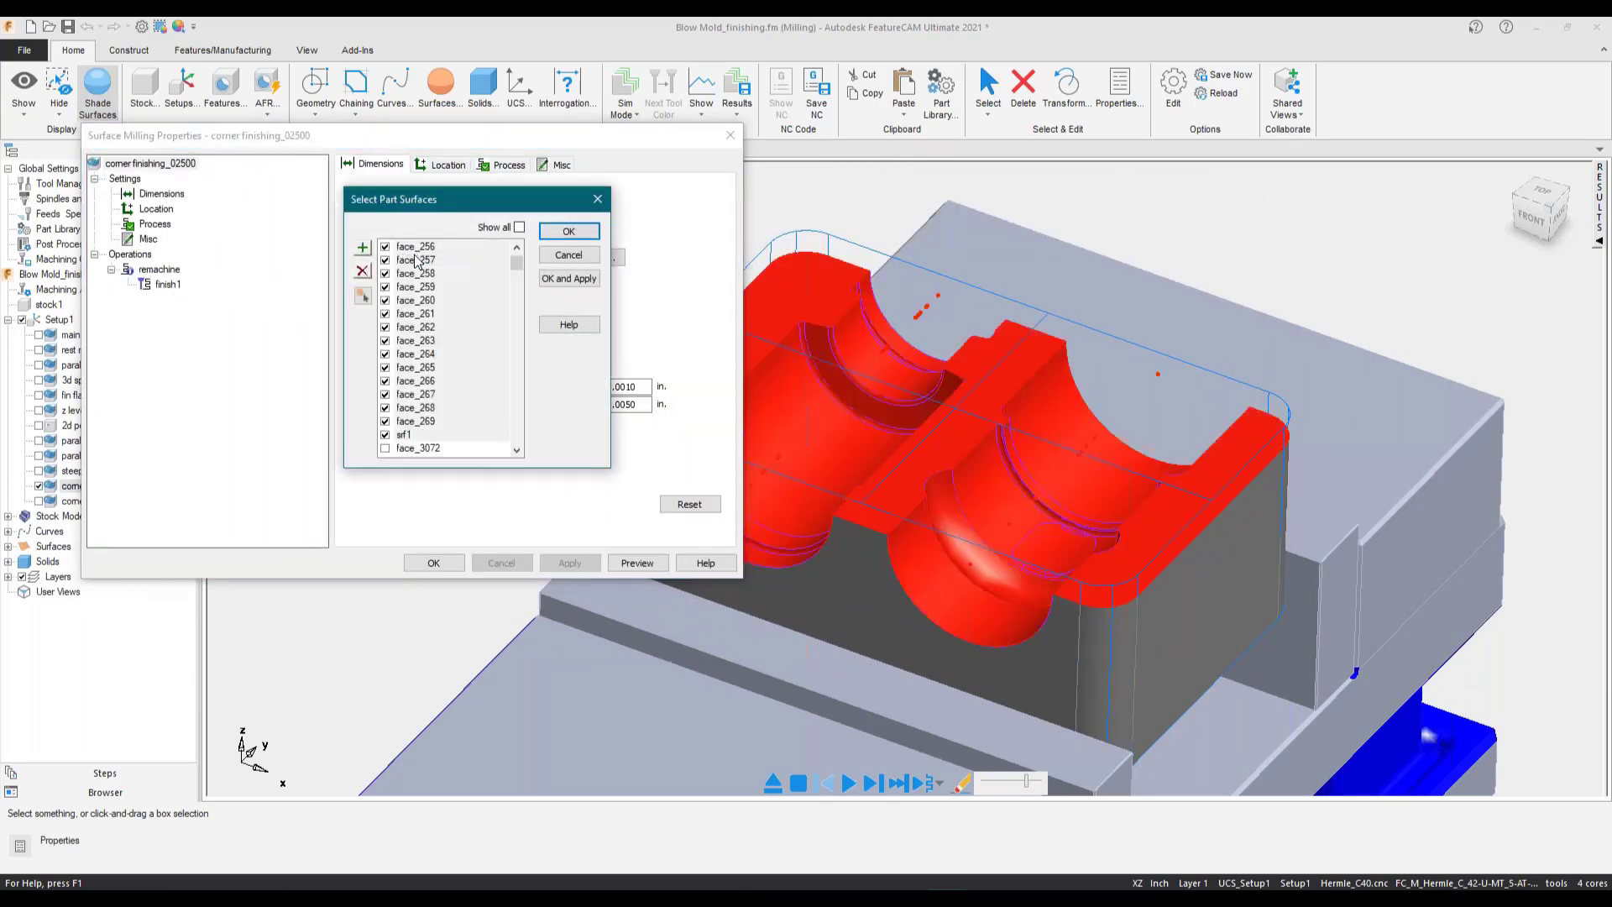
{"action": "left_click", "coordinate": [568, 231]}
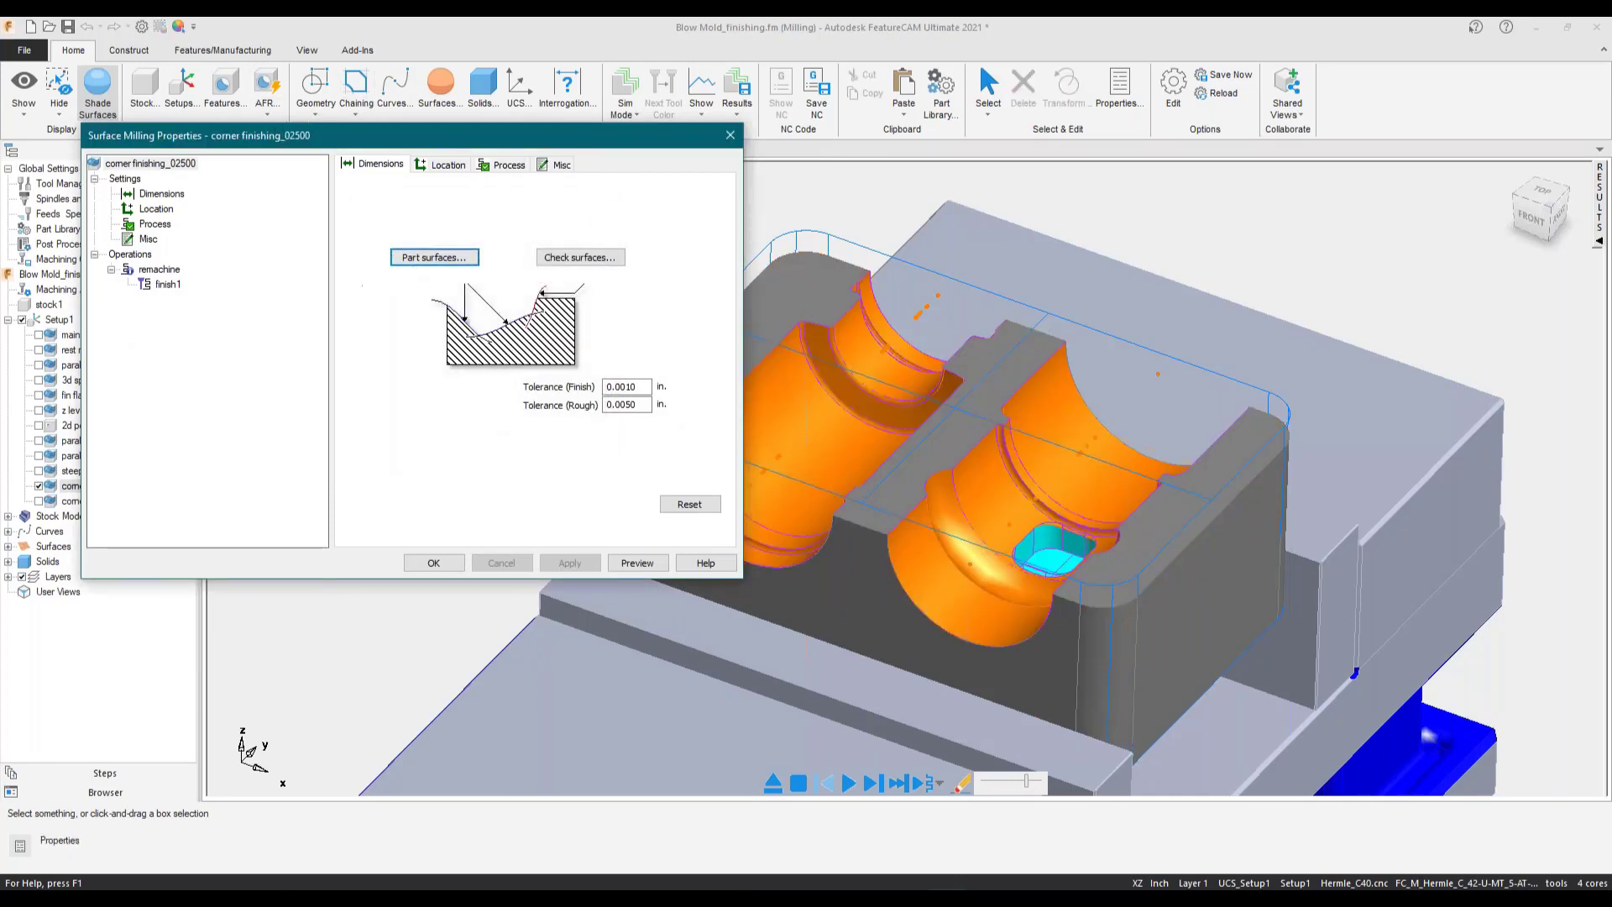
- Review the remachine operation's strategy options and its previous-tool settings for remachining
{"action": "left_click", "coordinate": [174, 275]}
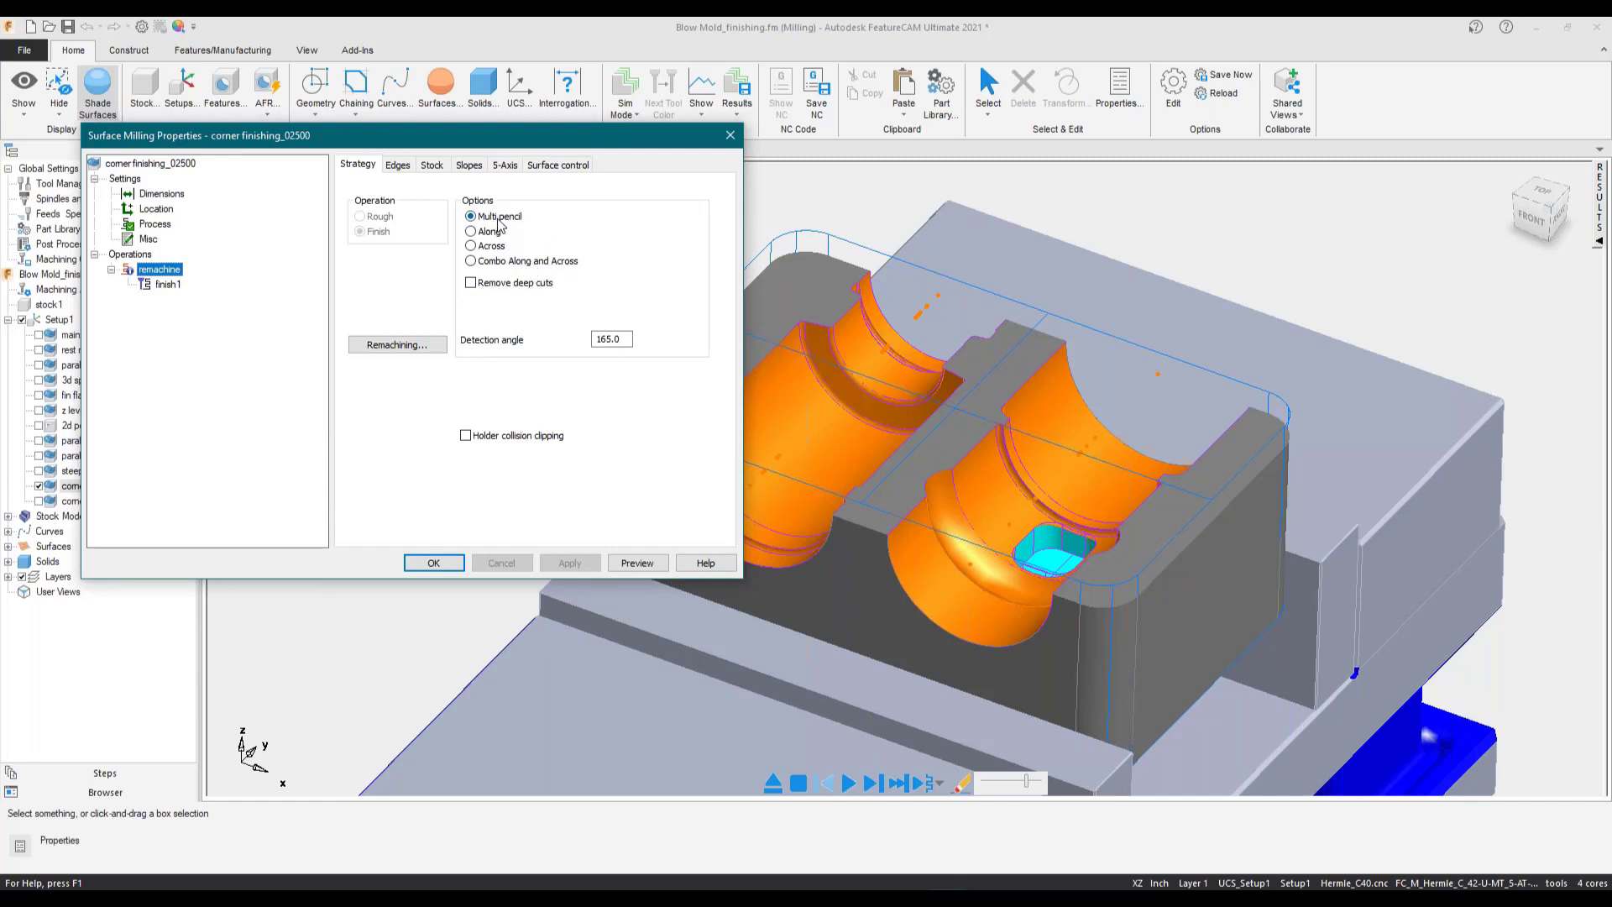
{"action": "left_click", "coordinate": [415, 346]}
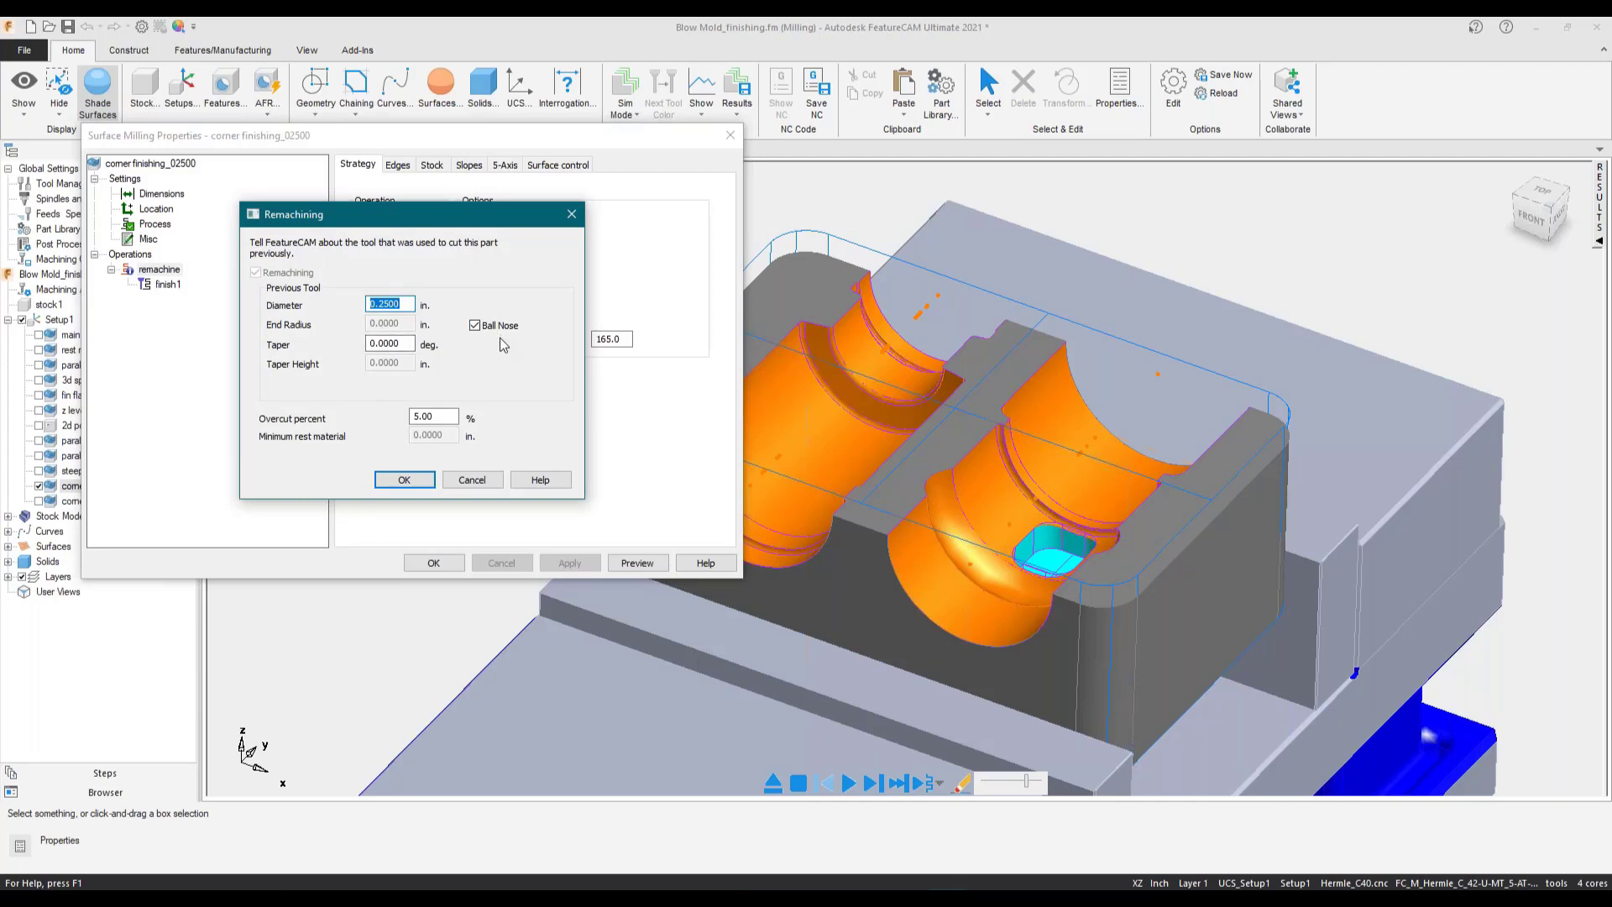
{"action": "left_click", "coordinate": [572, 215]}
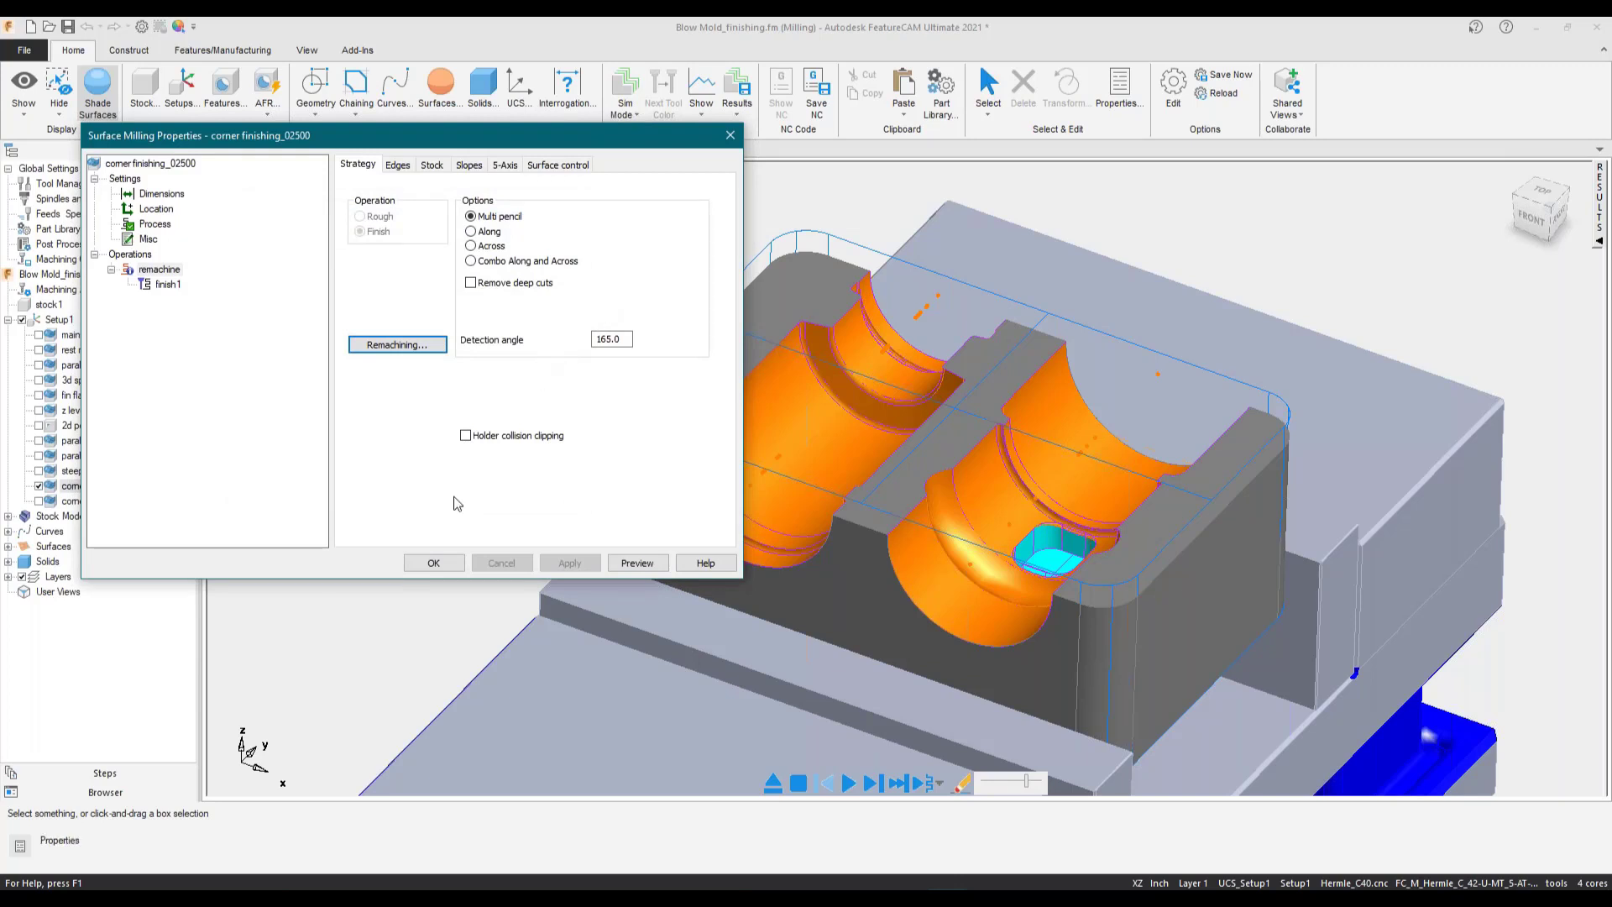
- Preview the corner finishing_02500 toolpath, examine the passes along the cavity corners, and accept the feature's properties
{"action": "left_click", "coordinate": [648, 567]}
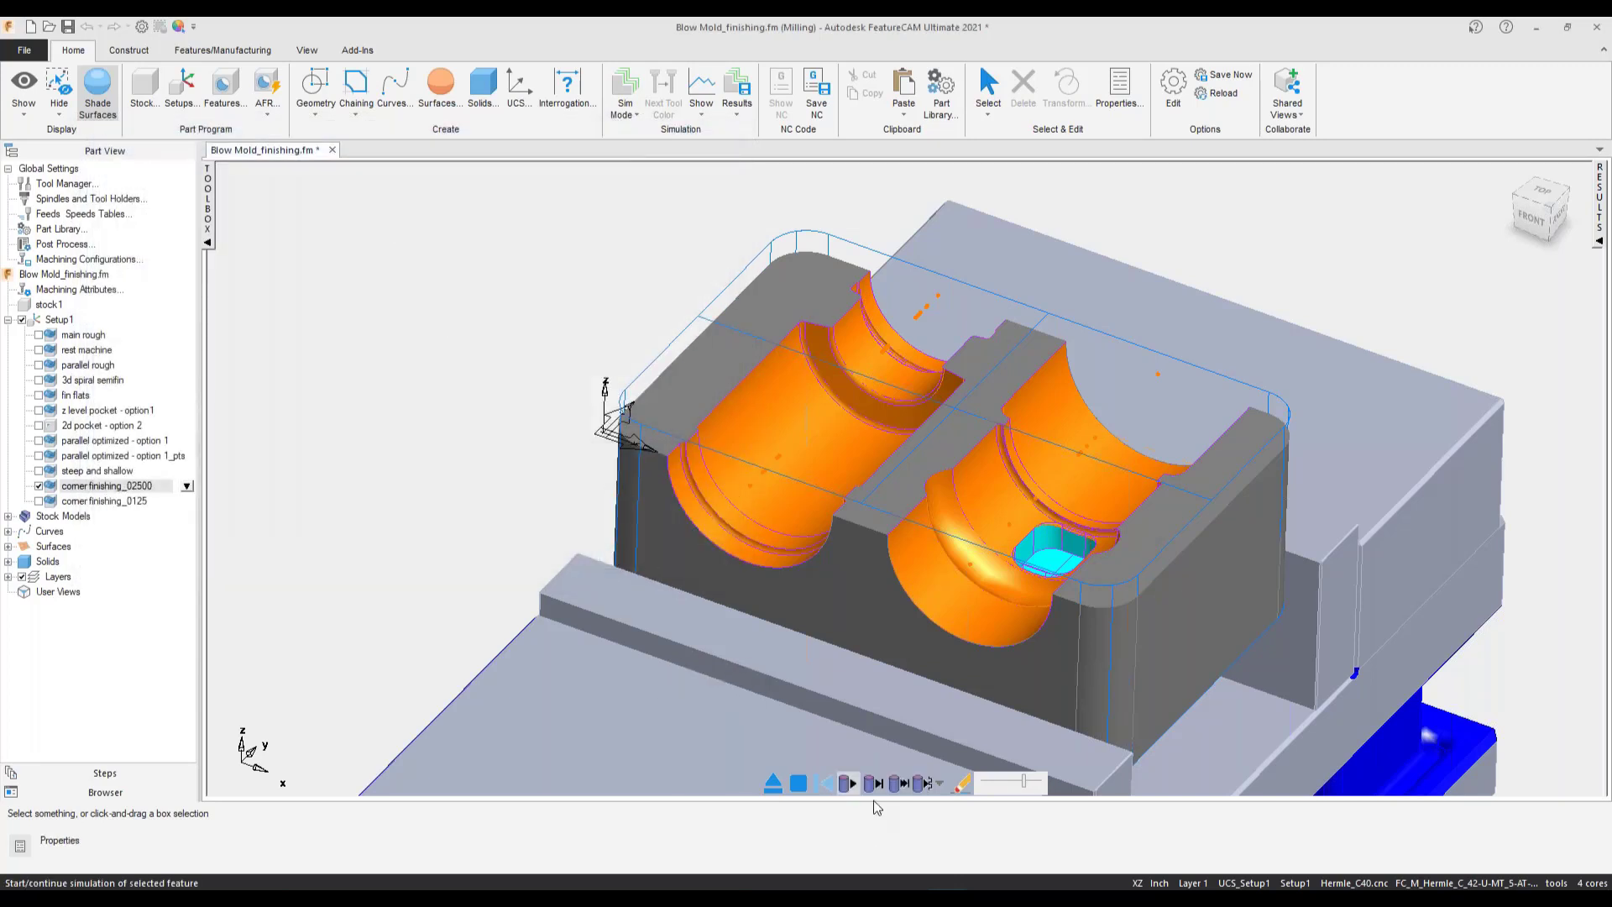
{"action": "left_click", "coordinate": [844, 785]}
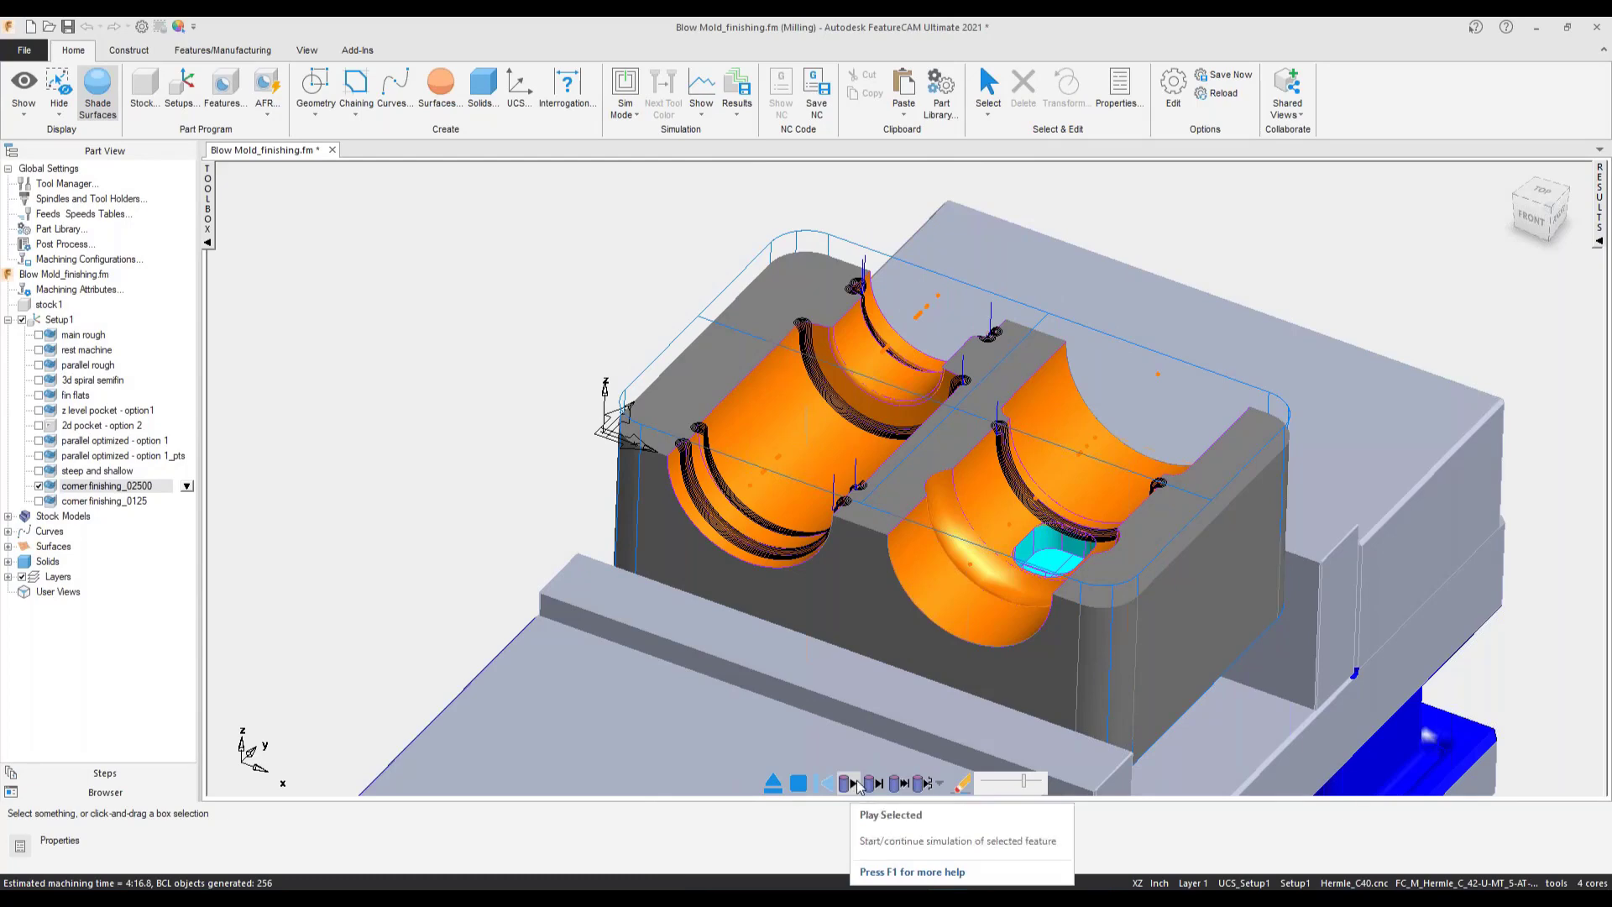
{"action": "middle_click_drag", "start_coordinate": [868, 576], "coordinate": [588, 495]}
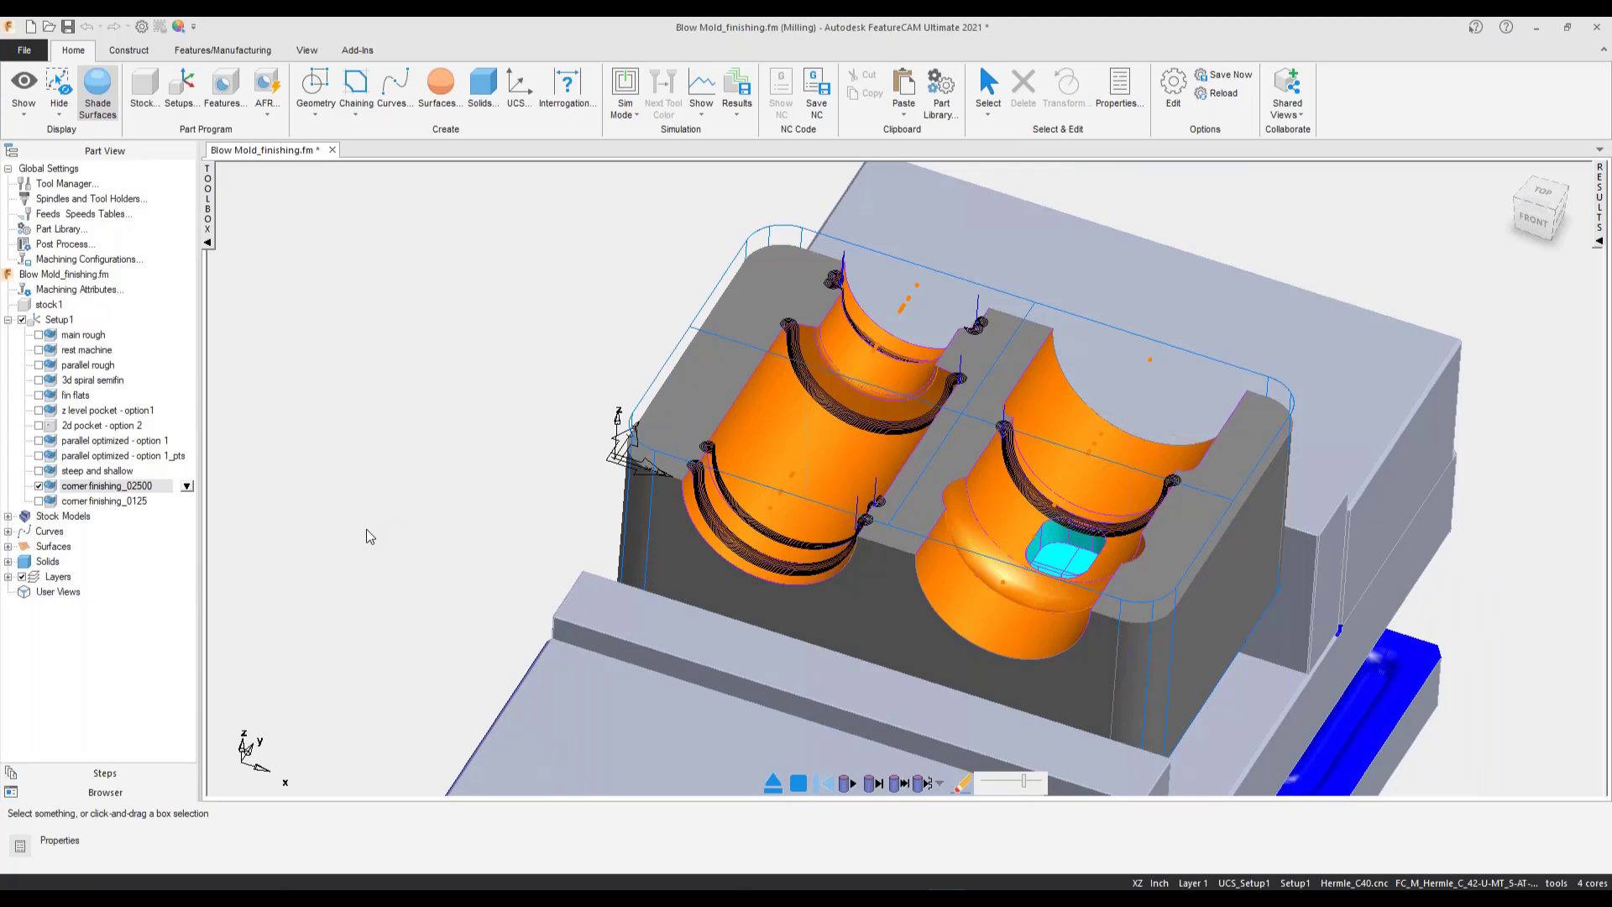
{"action": "middle_click_drag", "start_coordinate": [864, 460], "coordinate": [813, 458]}
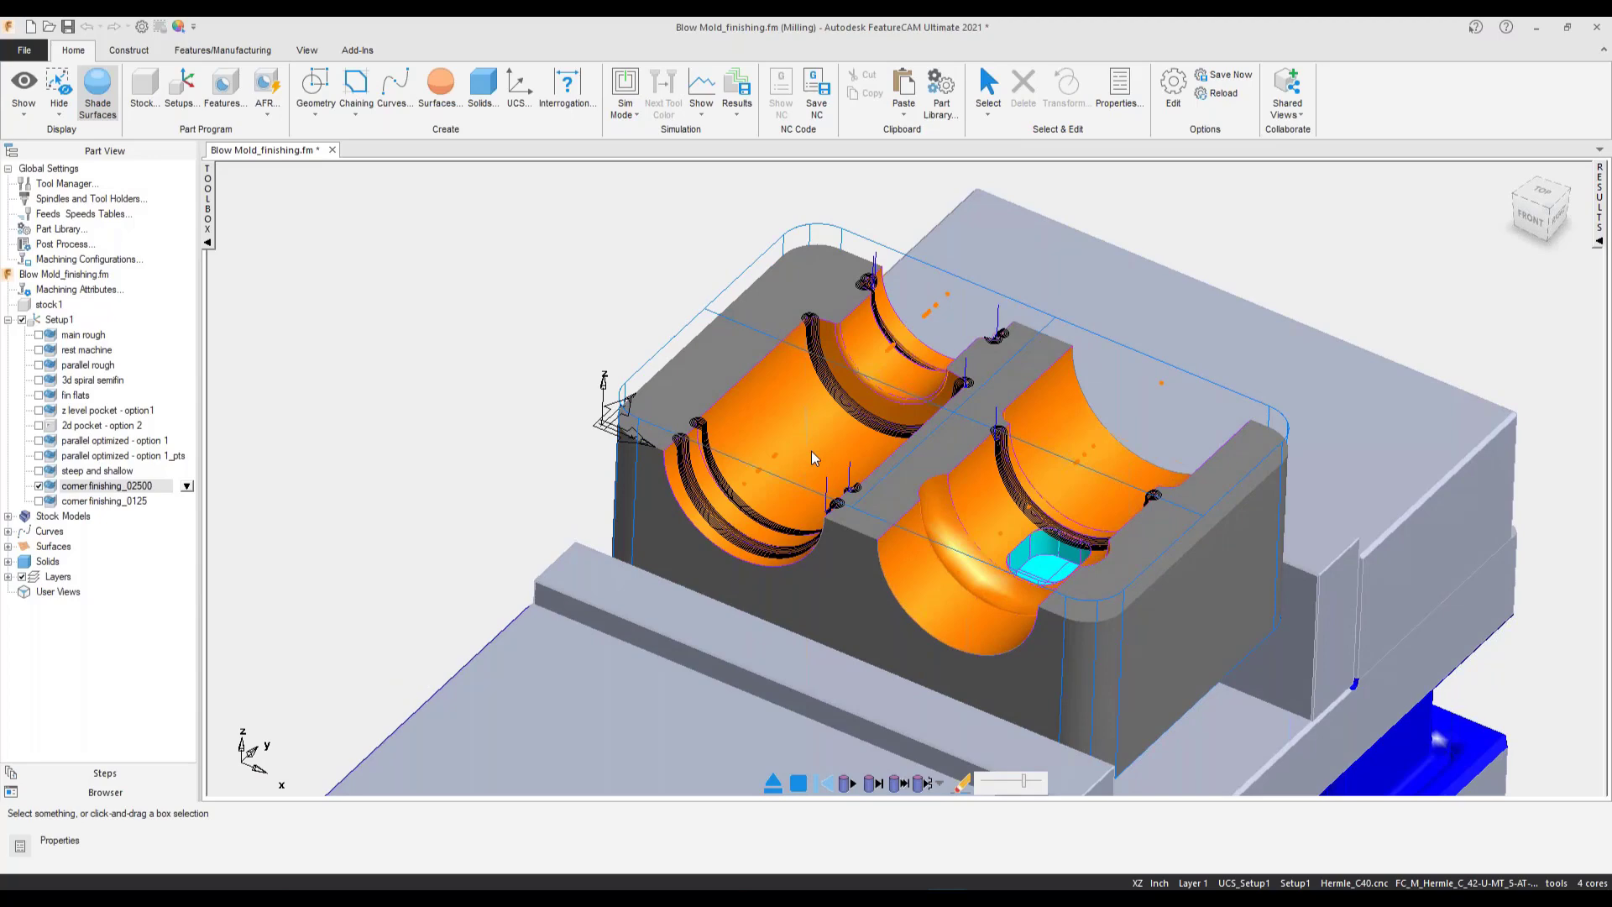
{"action": "left_click", "coordinate": [773, 789]}
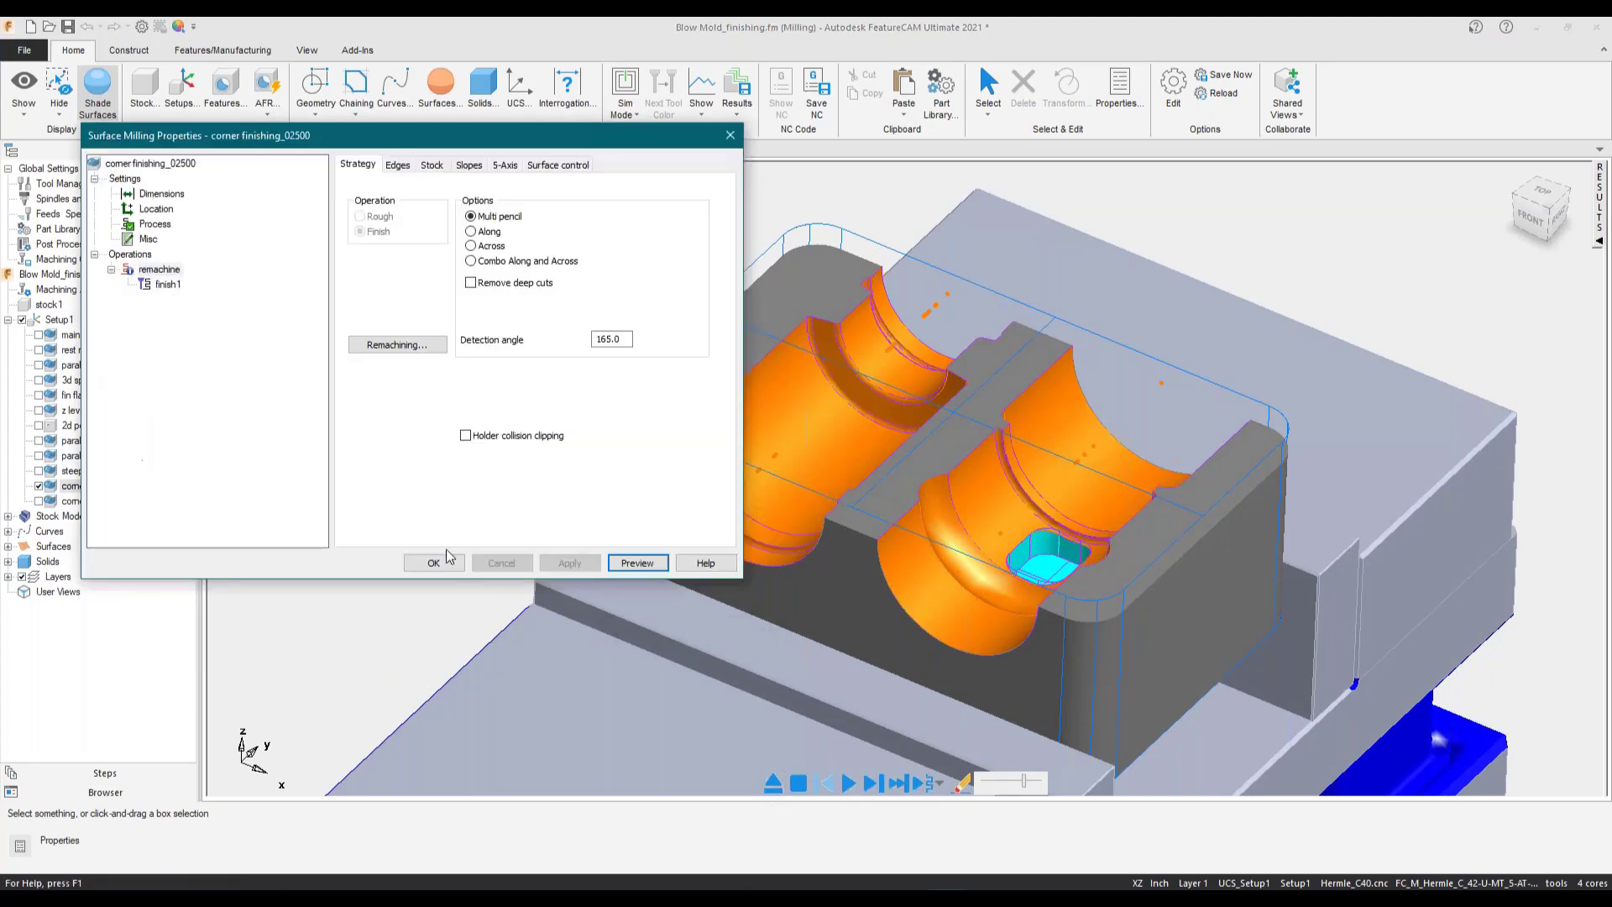
{"action": "left_click", "coordinate": [432, 566]}
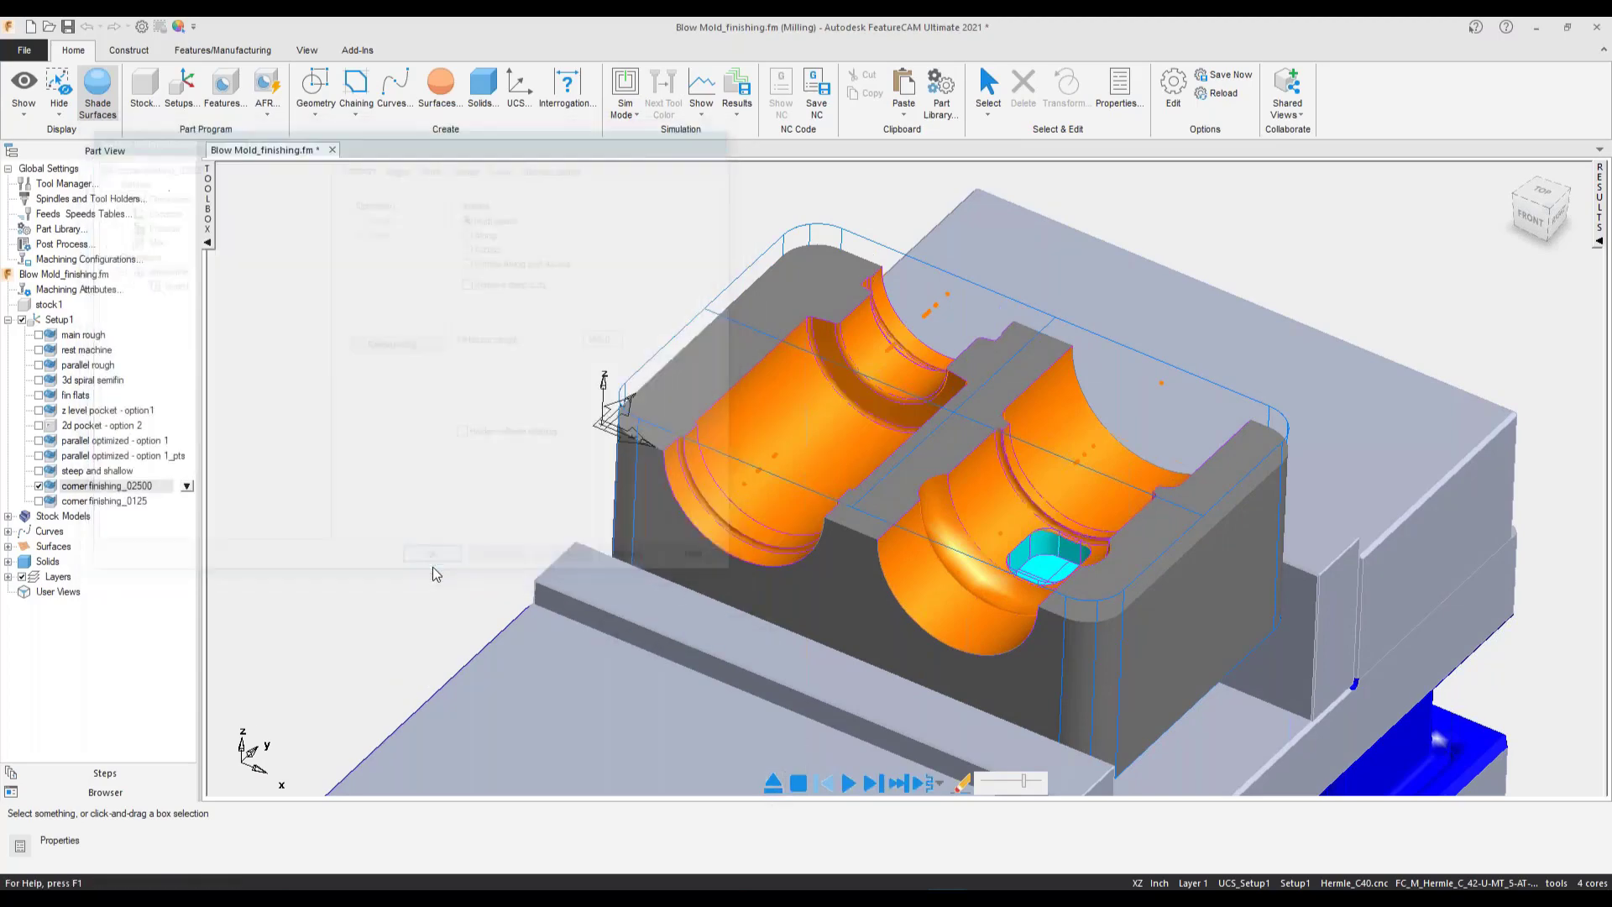
- Set the indexing of stock1 to no multi-axis positioning
{"action": "left_click", "coordinate": [17, 119]}
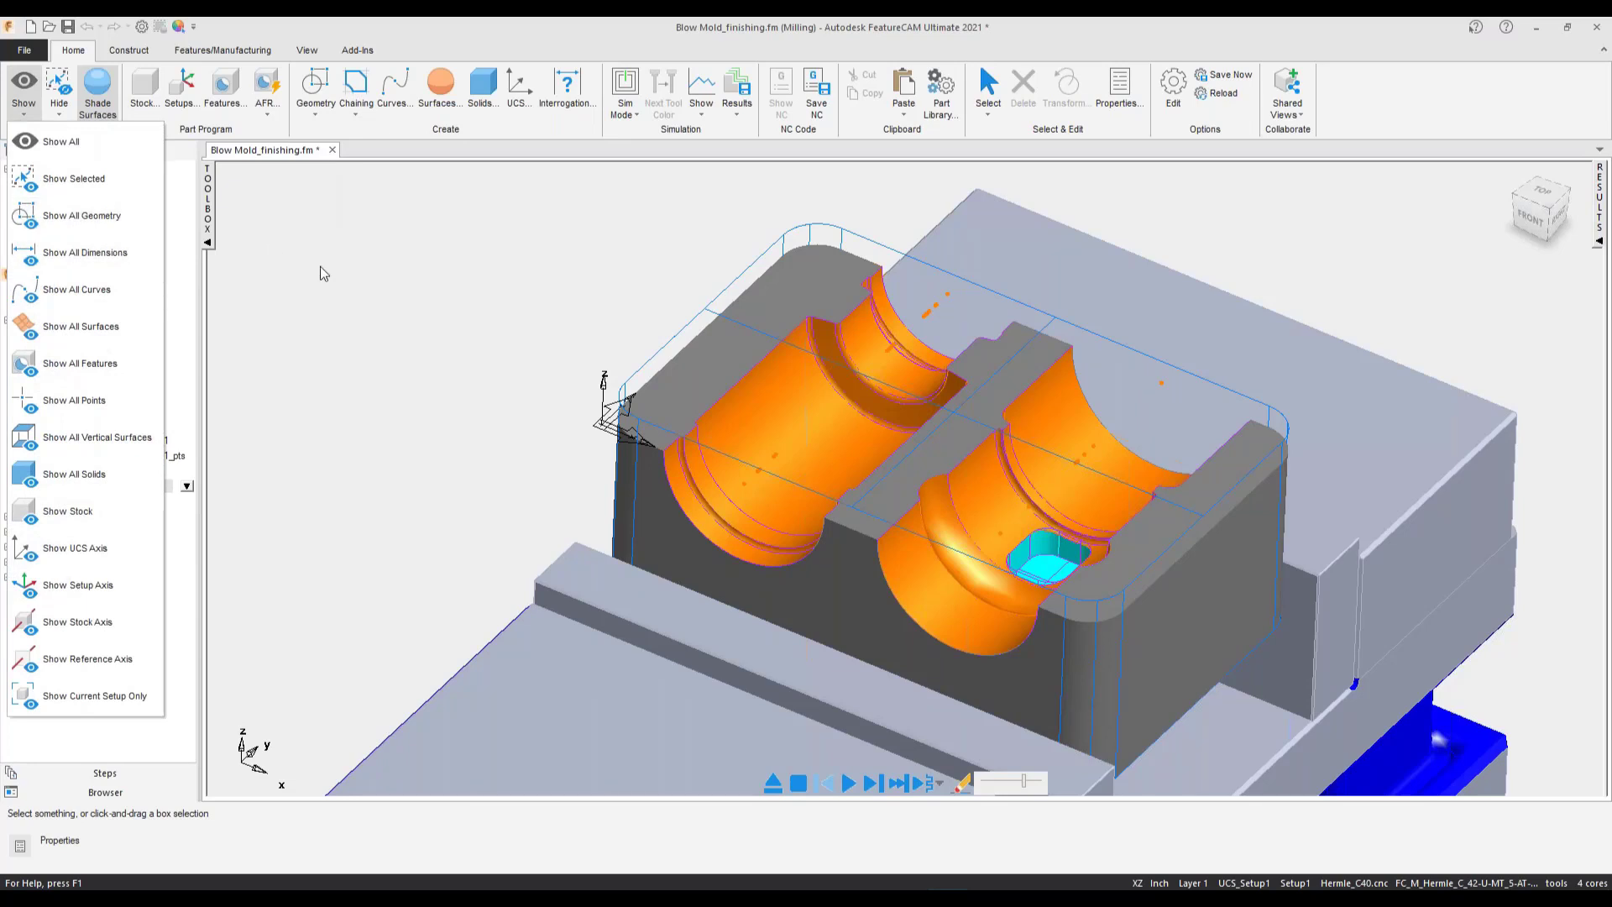
{"action": "left_click", "coordinate": [10, 303]}
{"action": "double_click", "coordinate": [47, 304]}
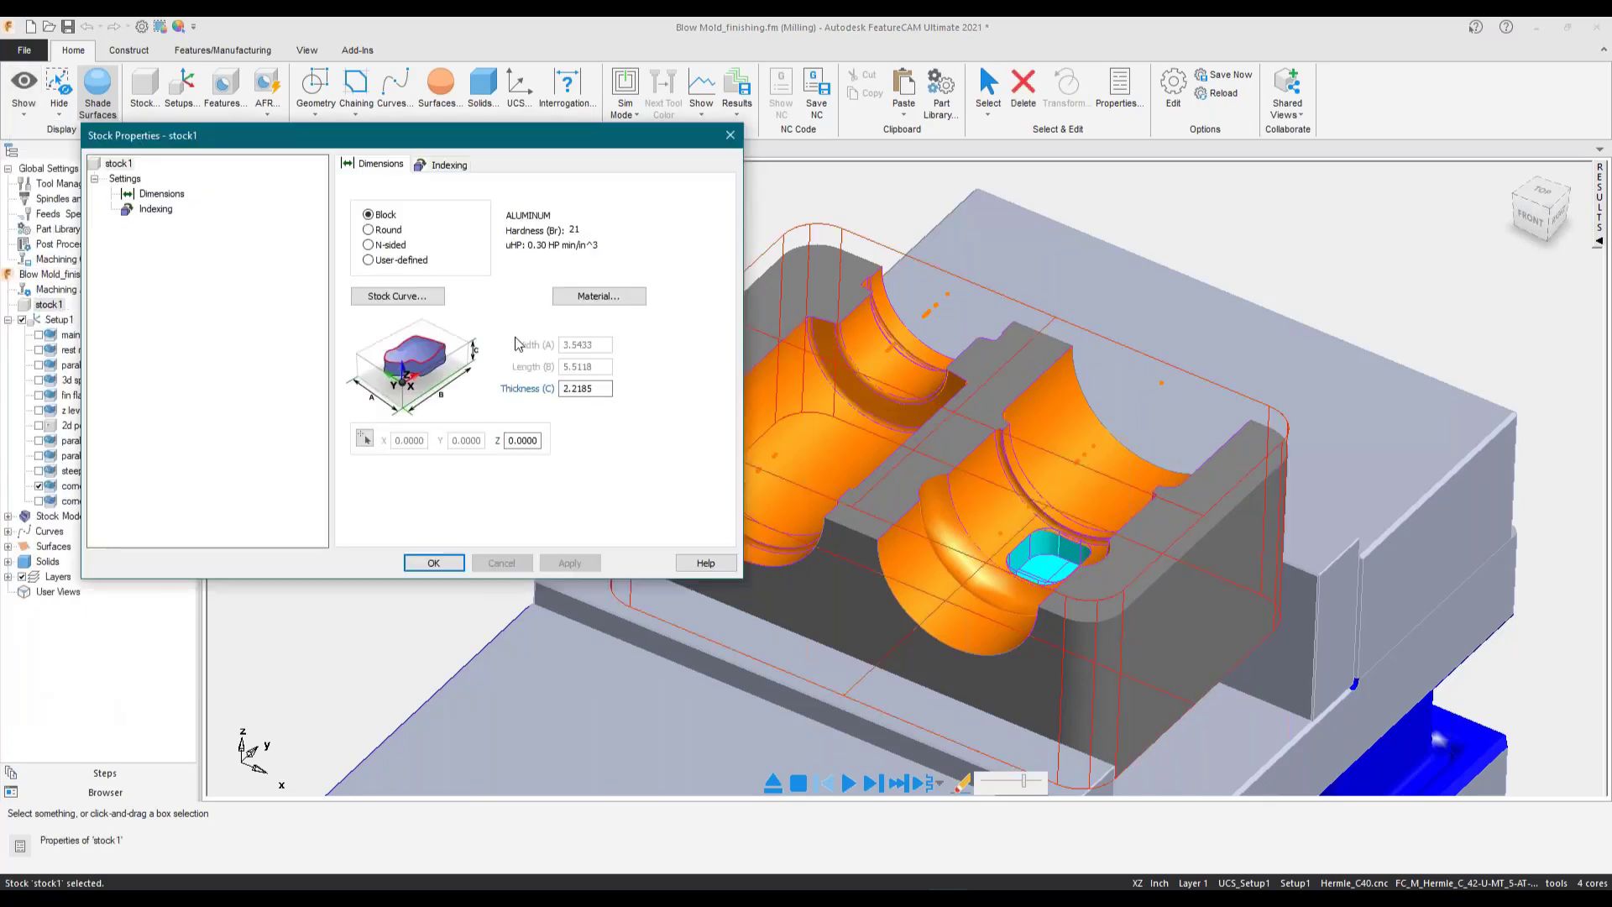
{"action": "left_click", "coordinate": [440, 164]}
{"action": "left_click", "coordinate": [356, 207]}
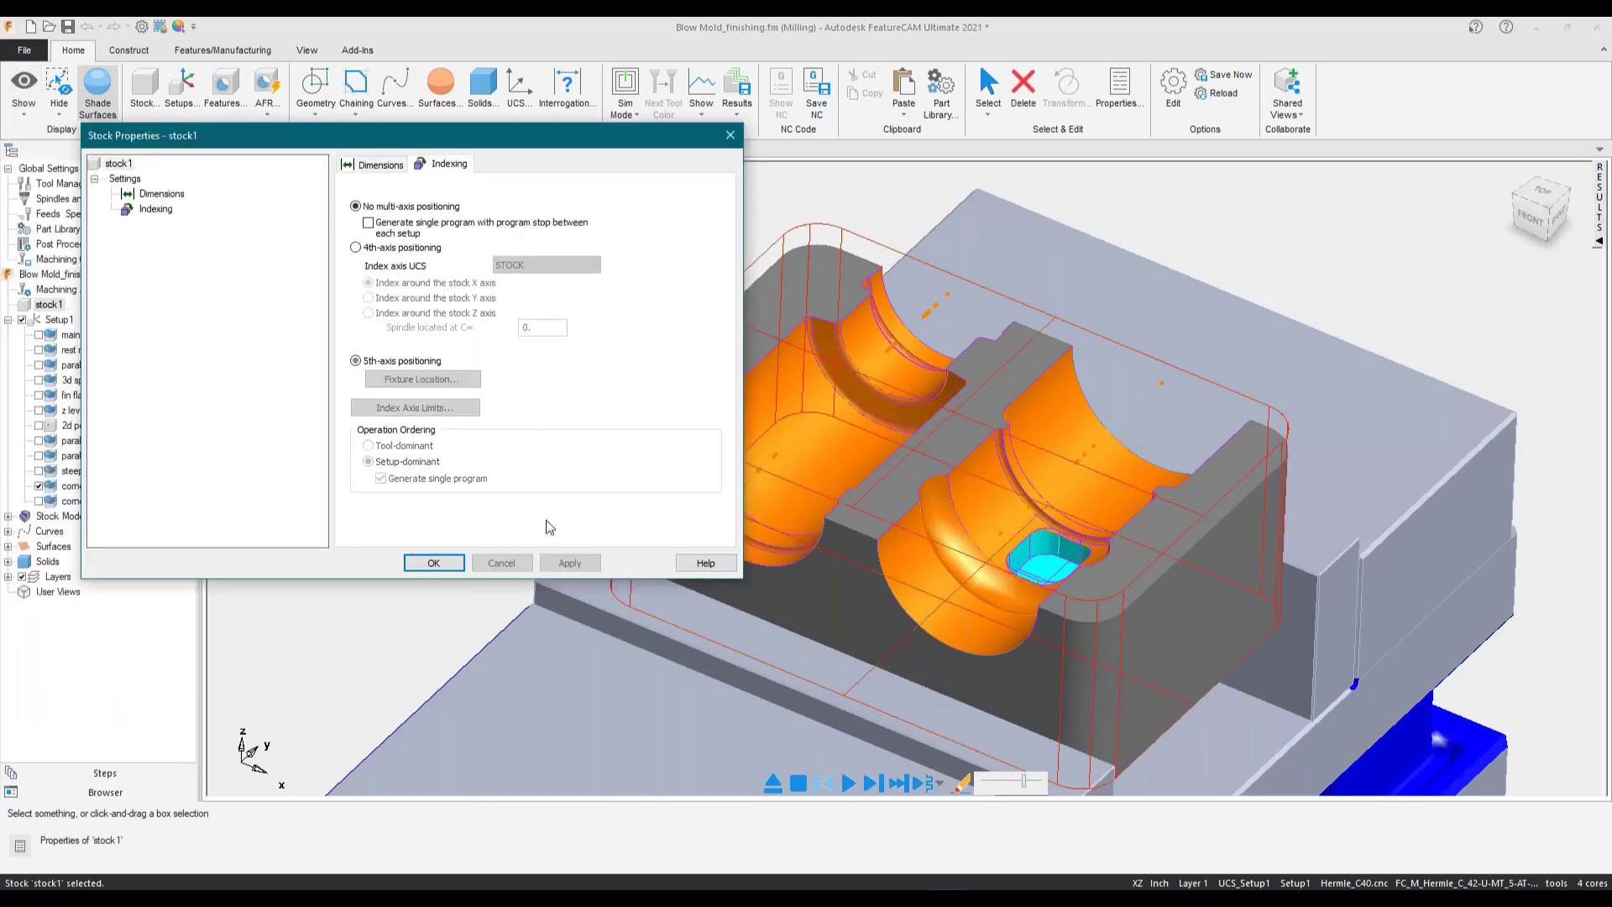
{"action": "left_click", "coordinate": [569, 563]}
{"action": "left_click", "coordinate": [434, 562]}
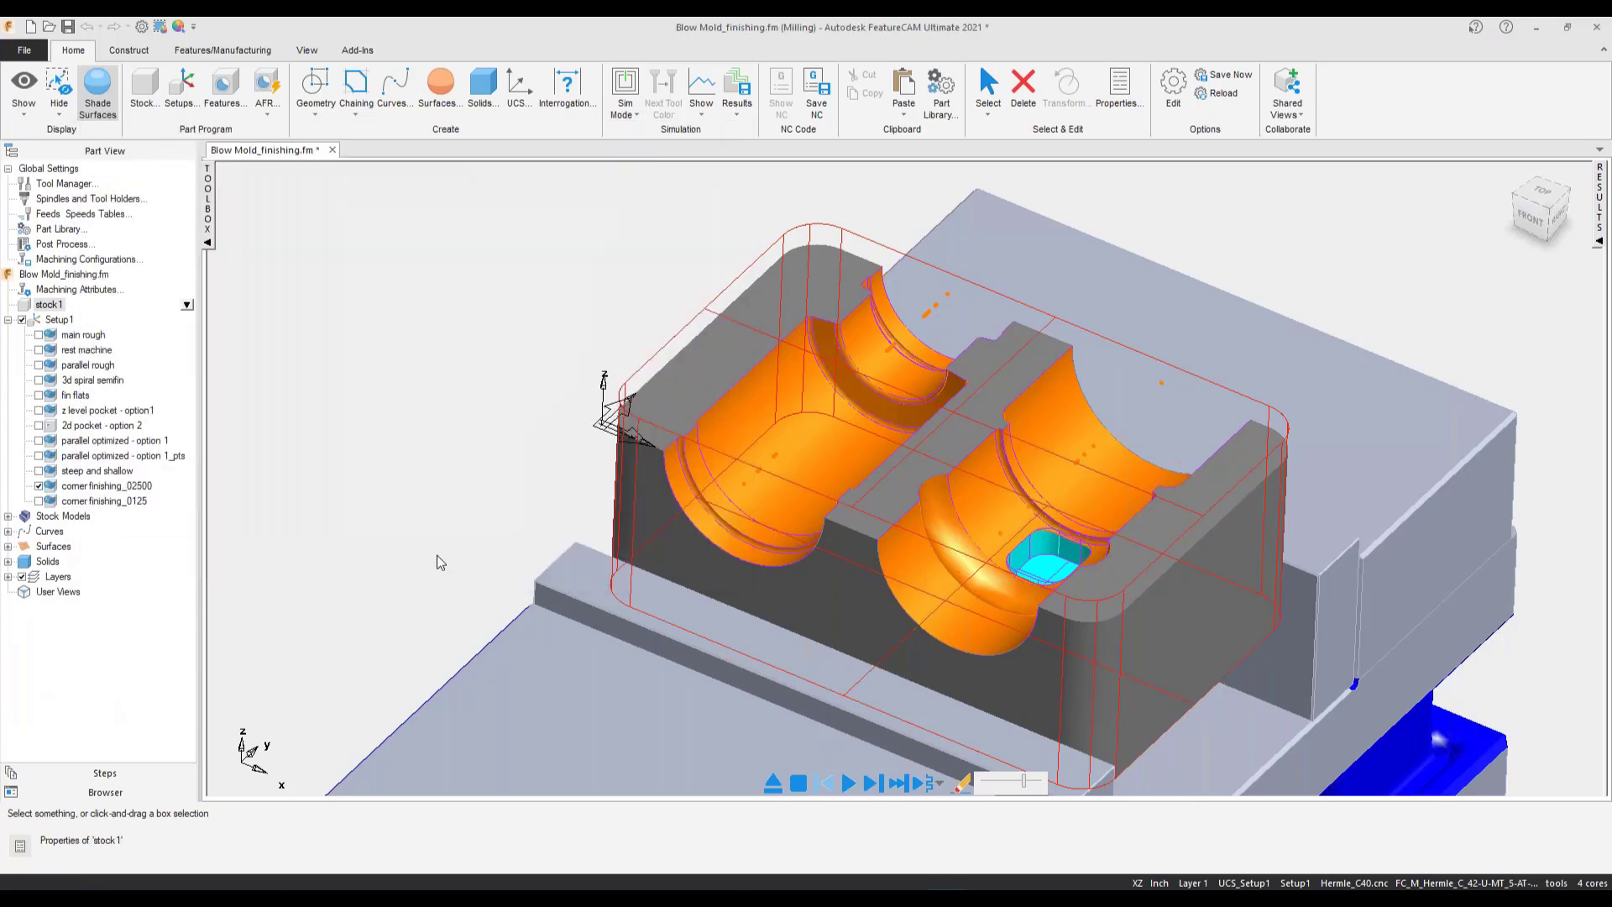
- Include main rough, rest machine, parallel rough, 3d spiral semifin, fin flats, 2d pocket - option 2, and steep and shallow
{"action": "left_click", "coordinate": [39, 334]}
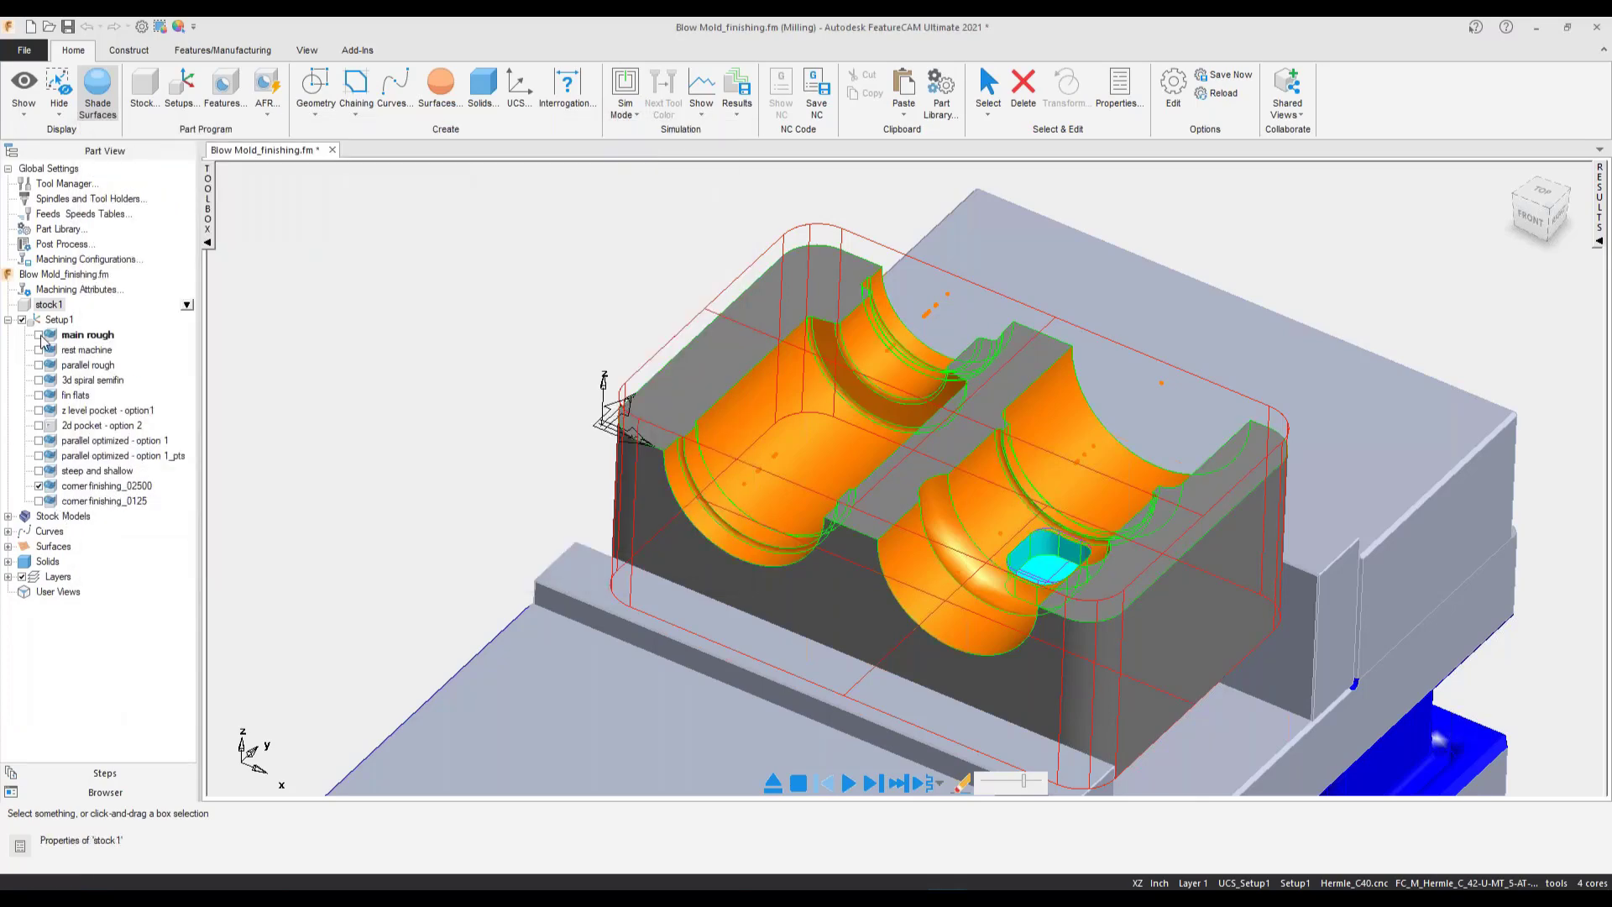
{"action": "left_click", "coordinate": [39, 349]}
{"action": "left_click", "coordinate": [39, 364]}
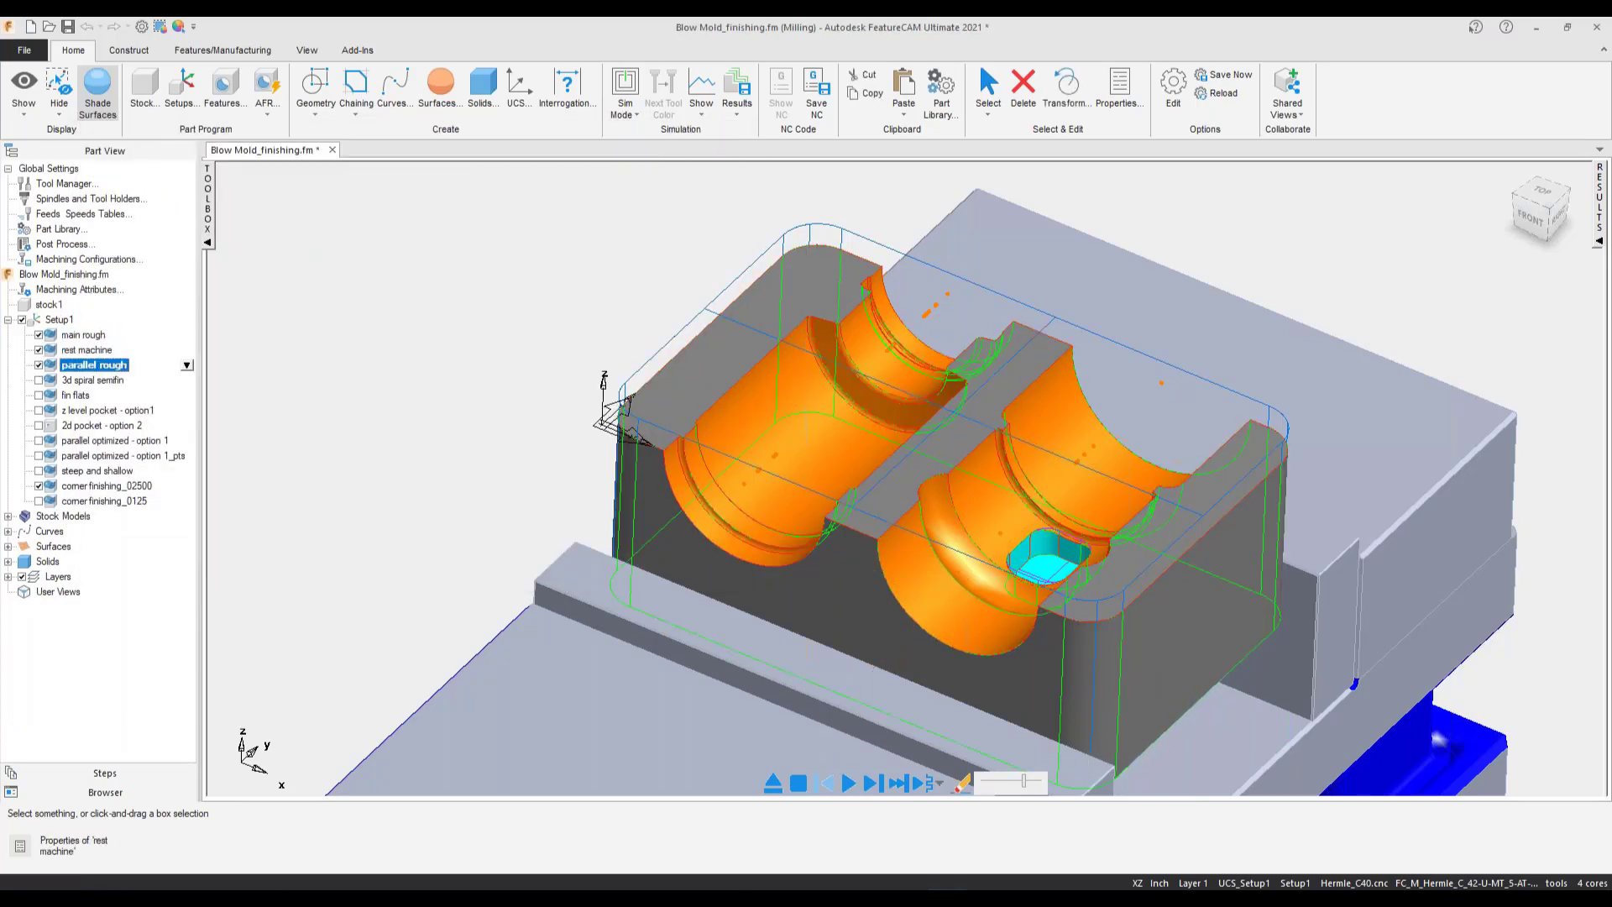
{"action": "left_click", "coordinate": [38, 381]}
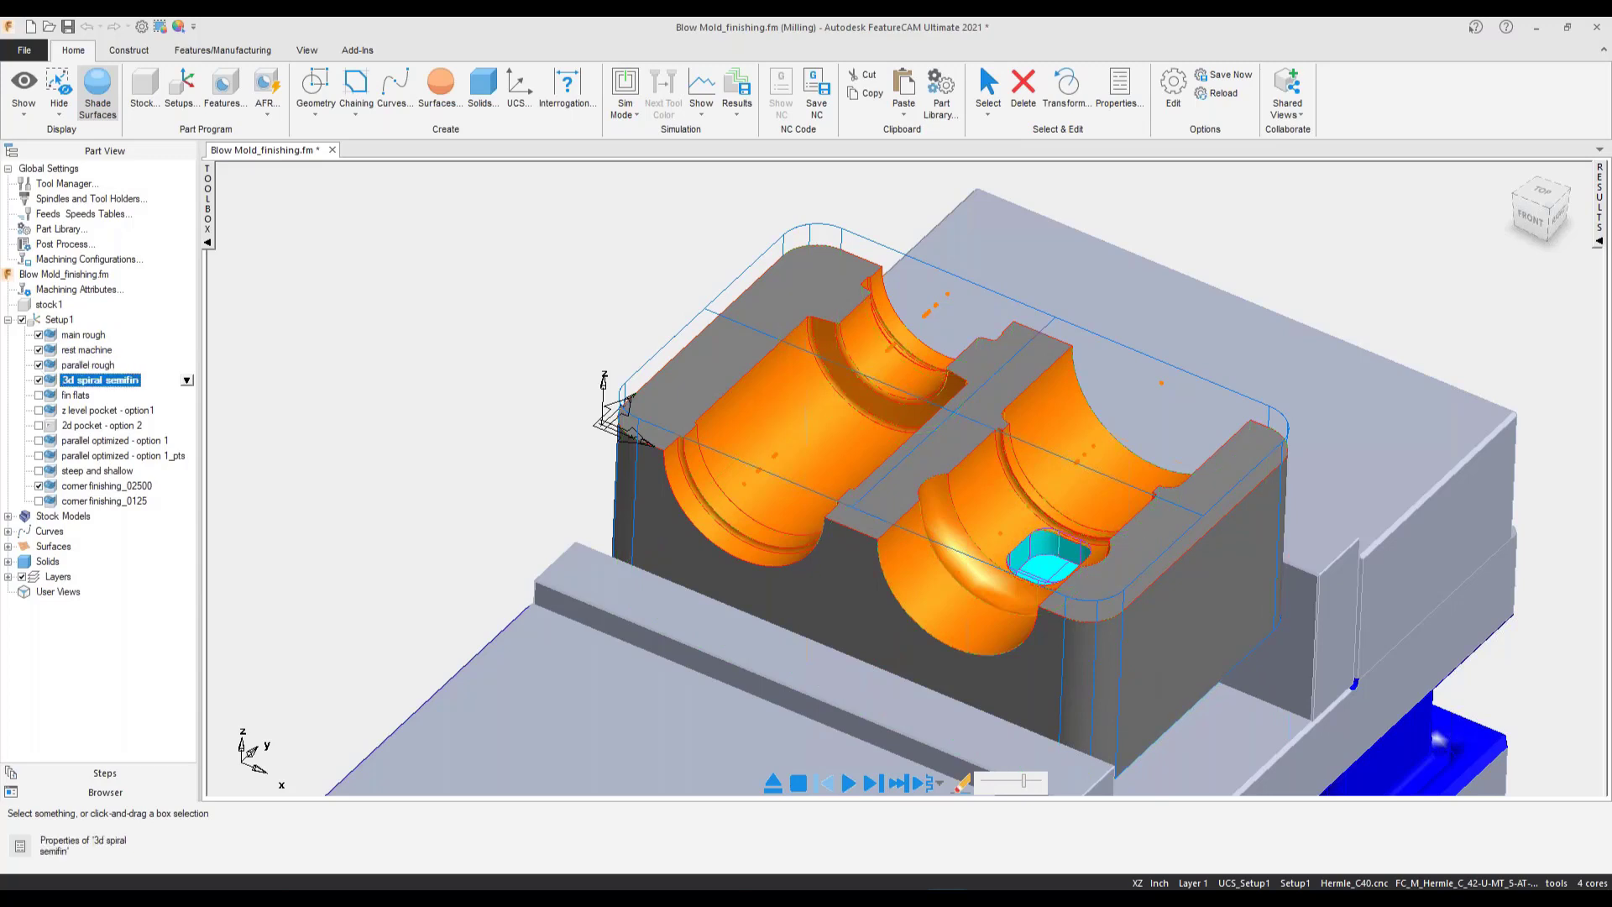
{"action": "left_click", "coordinate": [39, 395]}
{"action": "left_click", "coordinate": [39, 424]}
{"action": "left_click", "coordinate": [39, 470]}
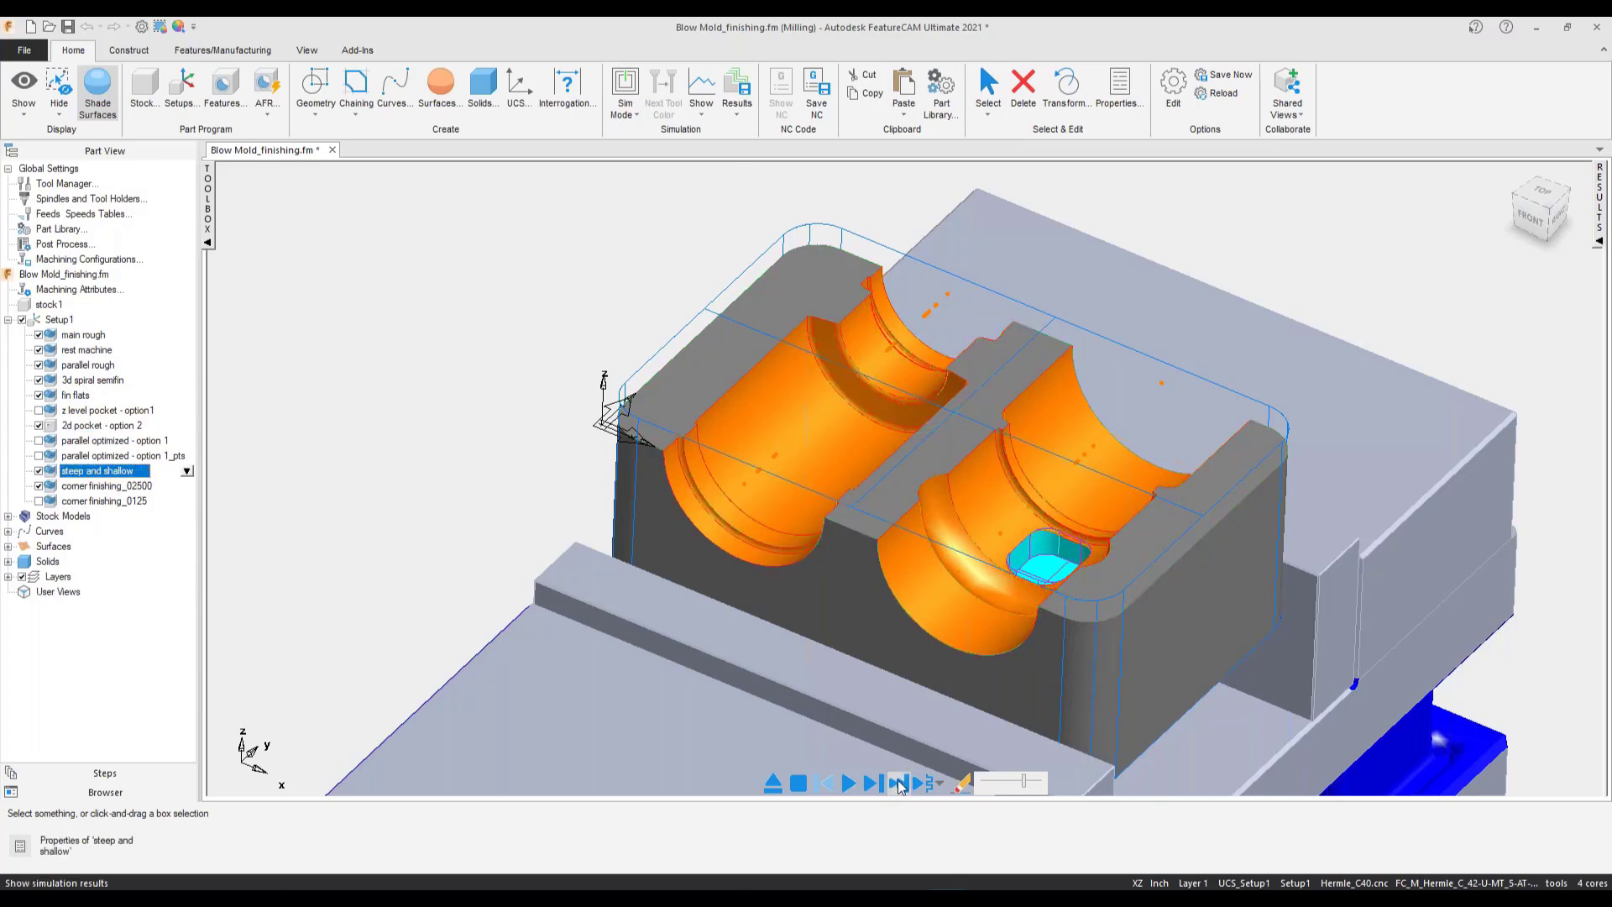
{"action": "left_click_drag", "start_coordinate": [1024, 782], "coordinate": [1037, 785]}
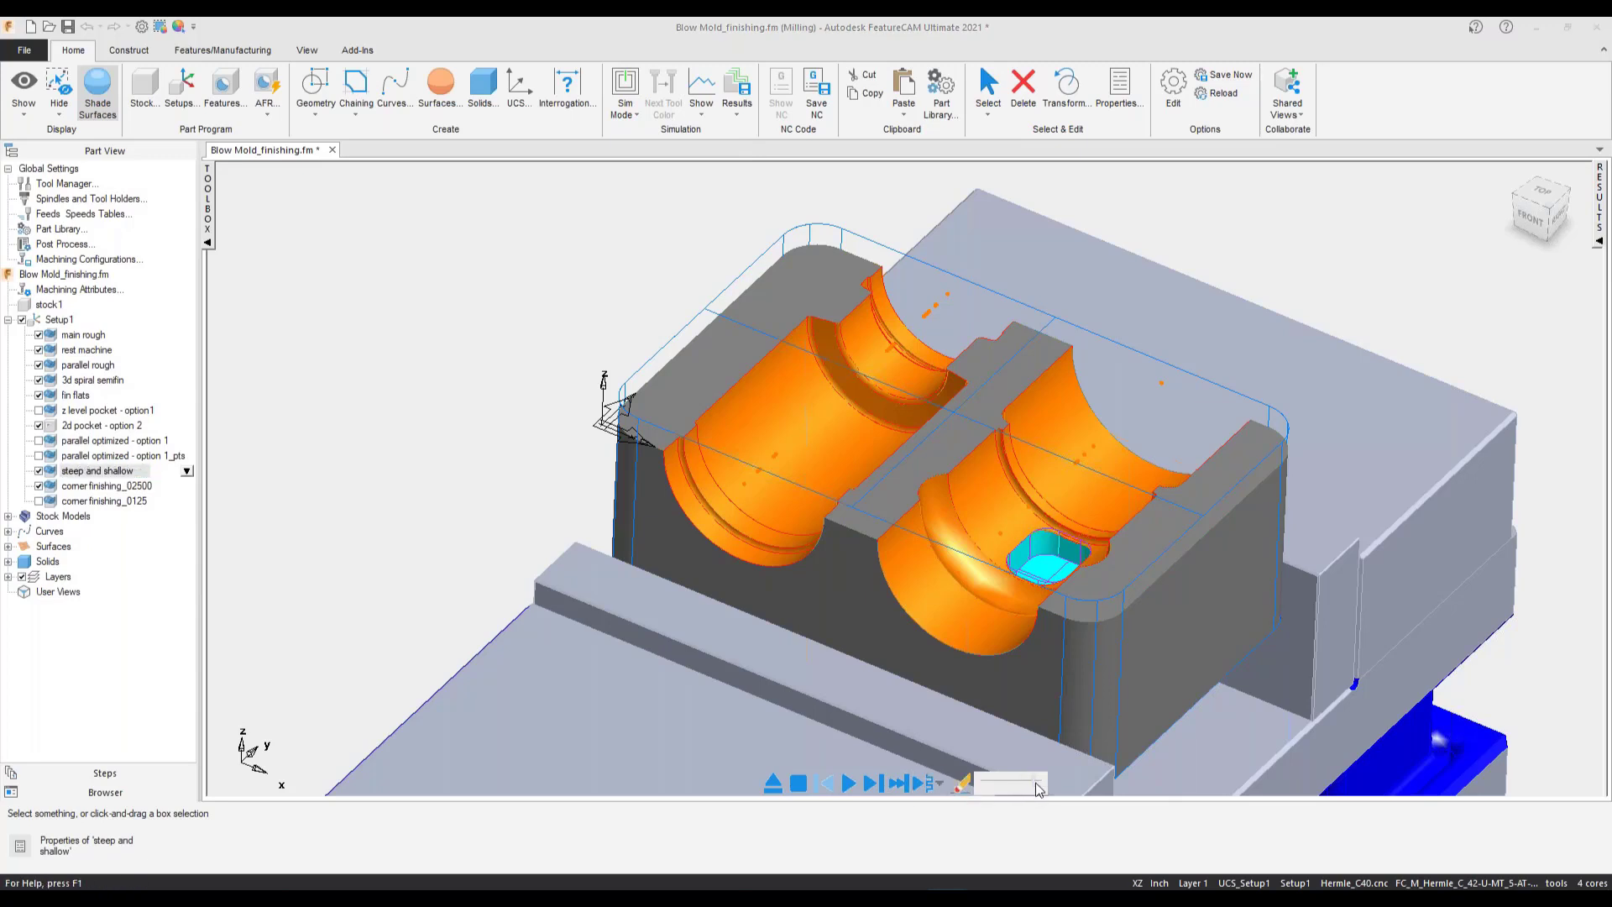
{"action": "left_click", "coordinate": [847, 782]}
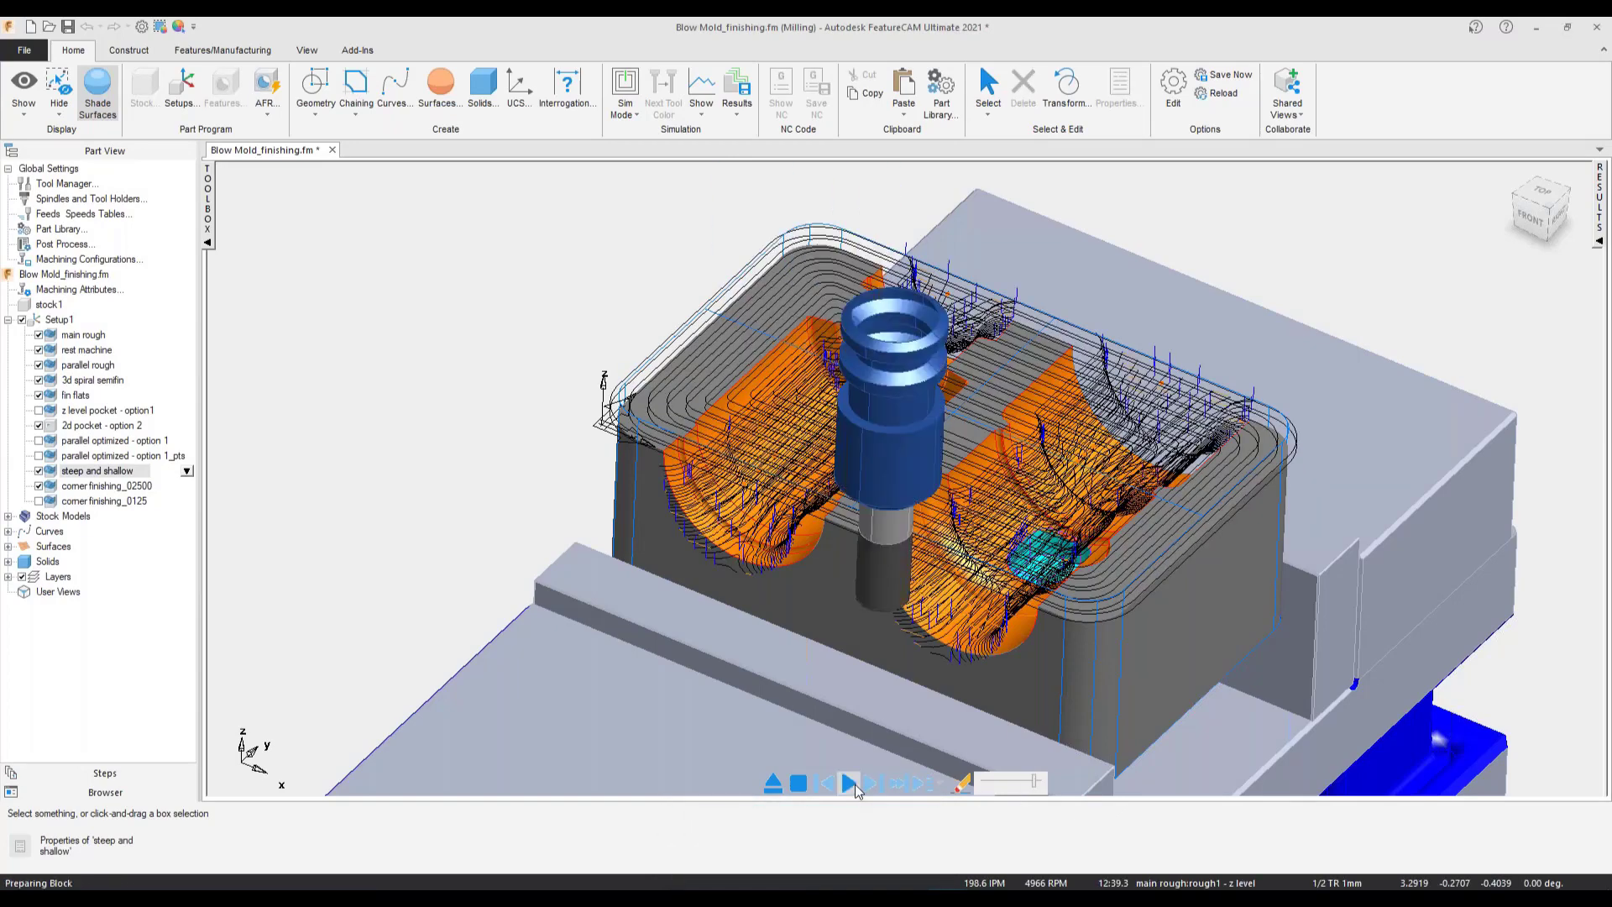
{"action": "left_click", "coordinate": [799, 782]}
{"action": "left_click", "coordinate": [888, 827]}
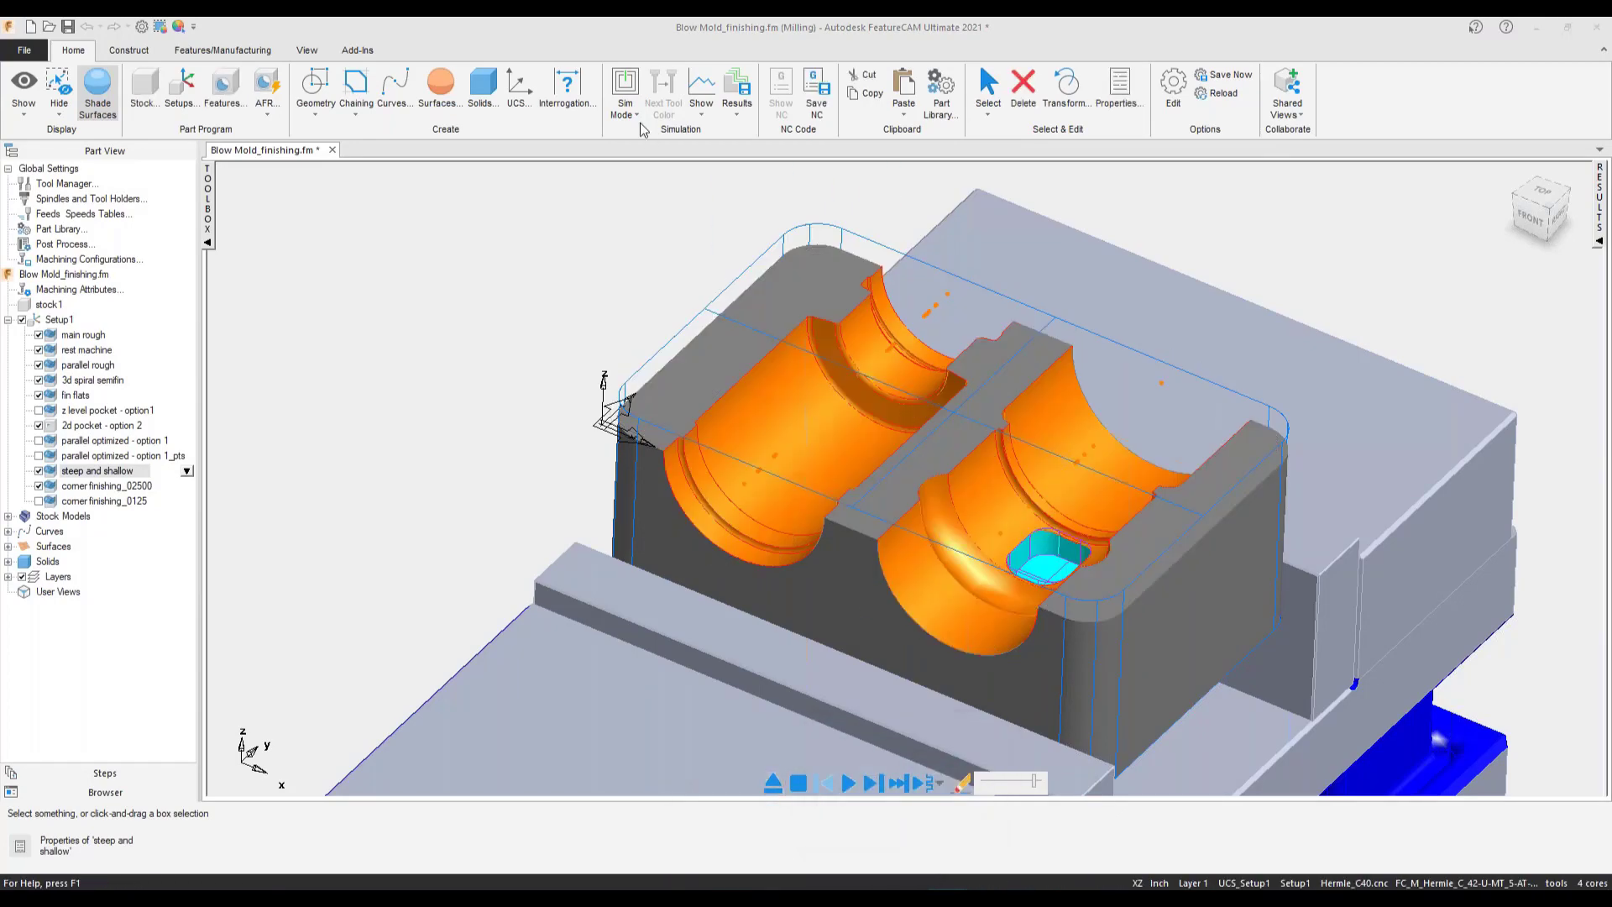
- Run the 3D simulation of all included features at a faster speed and inspect the machined cavities
{"action": "left_click", "coordinate": [848, 783]}
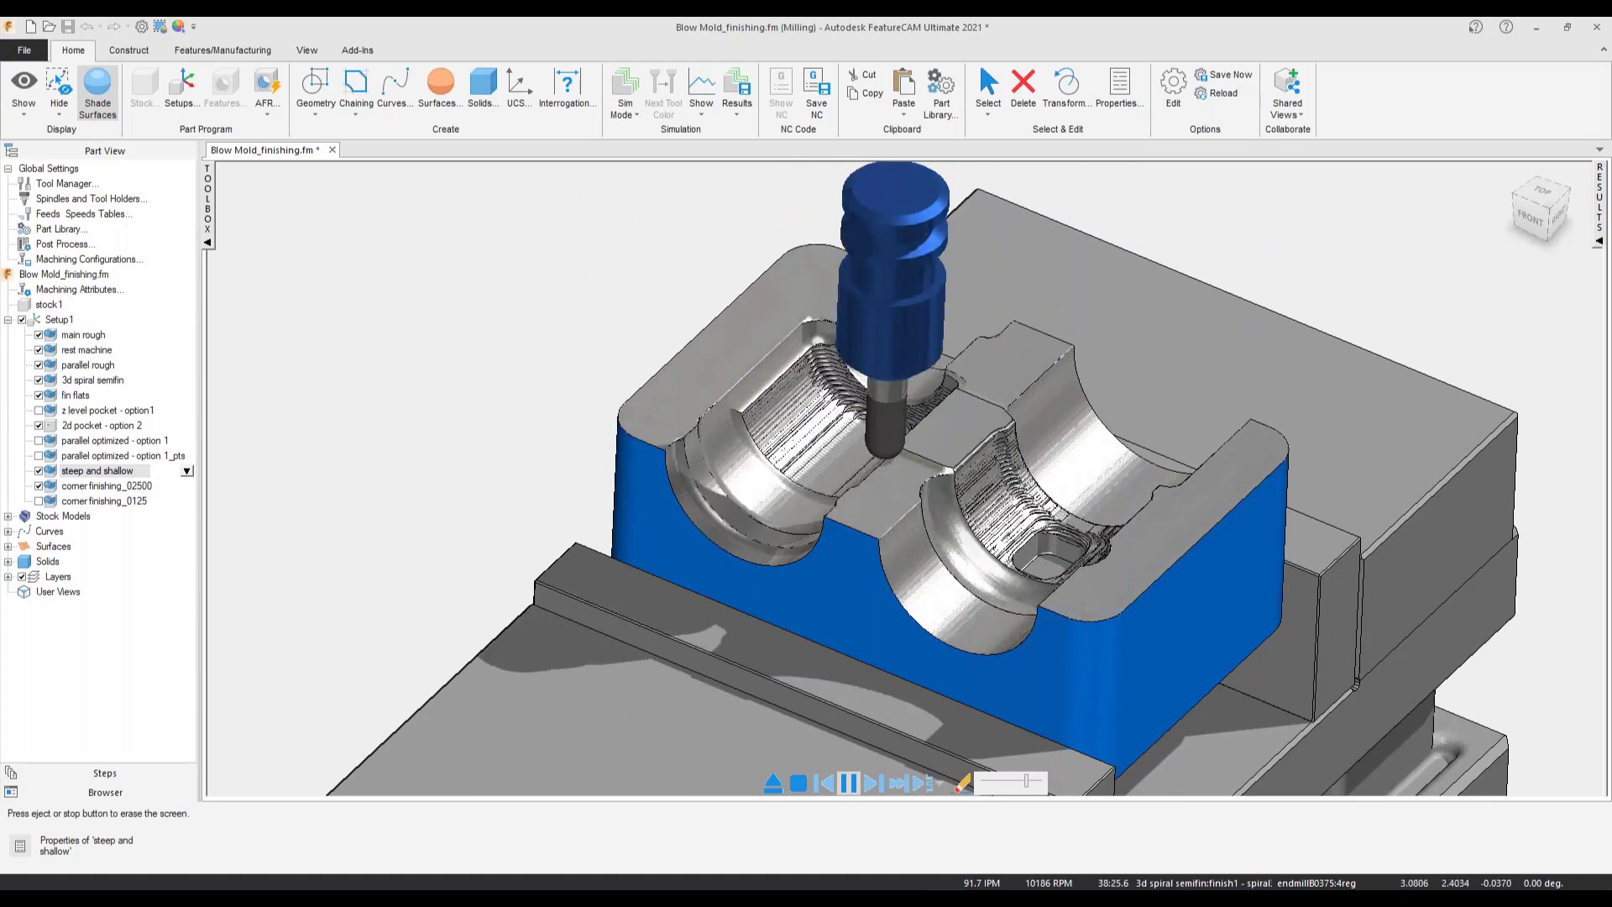
{"action": "left_click_drag", "start_coordinate": [1026, 780], "coordinate": [1039, 785]}
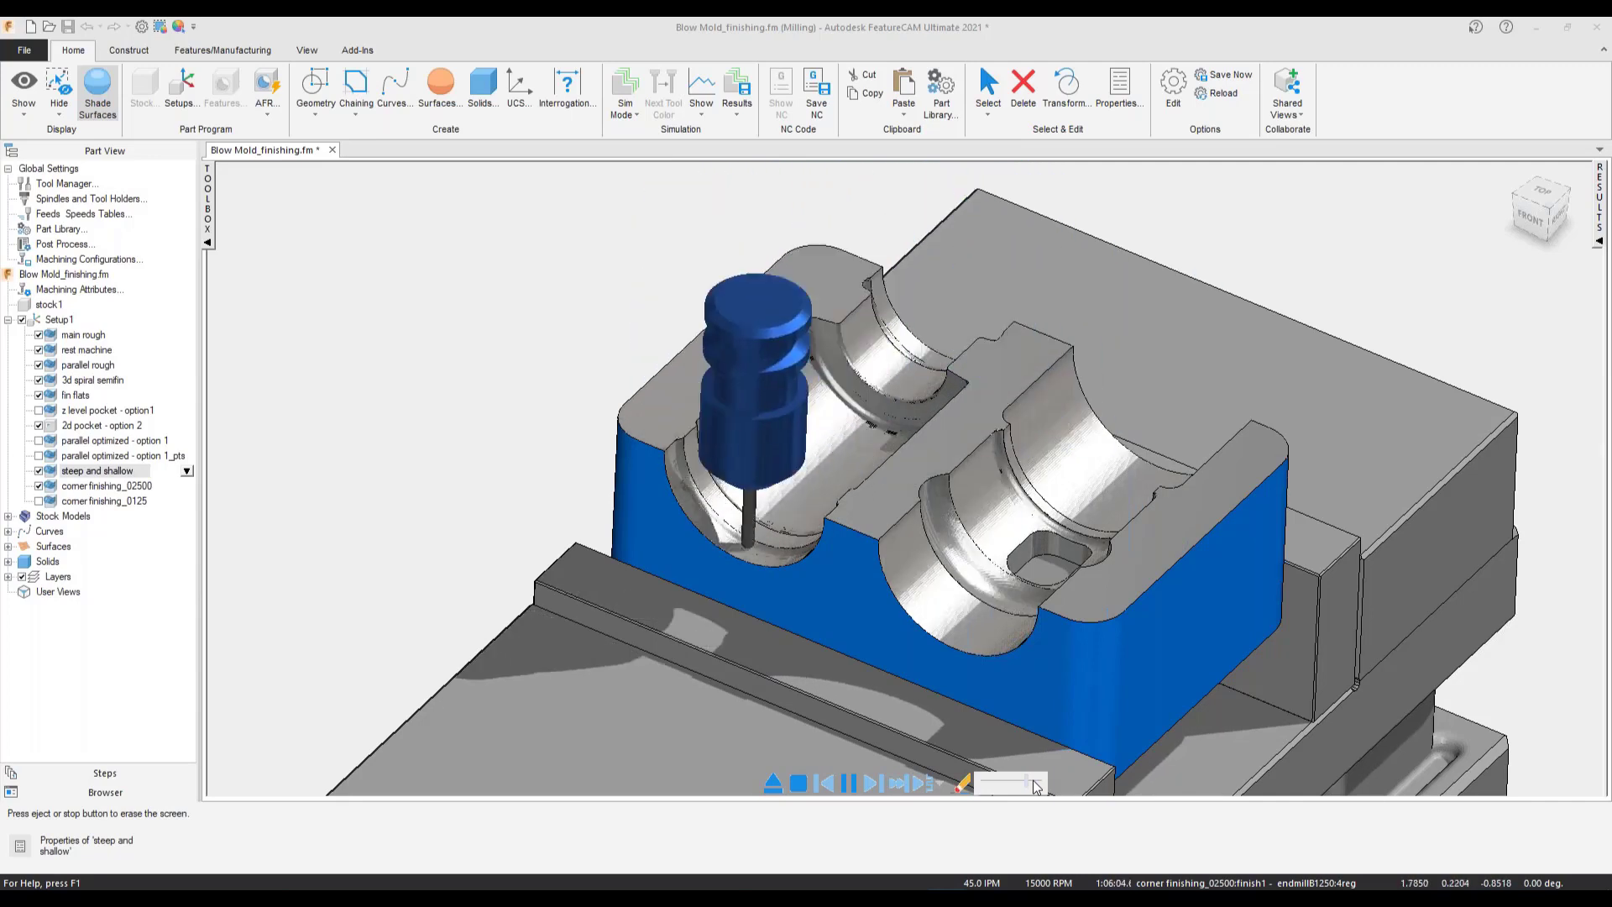
{"action": "middle_click_drag", "start_coordinate": [847, 502], "coordinate": [849, 549]}
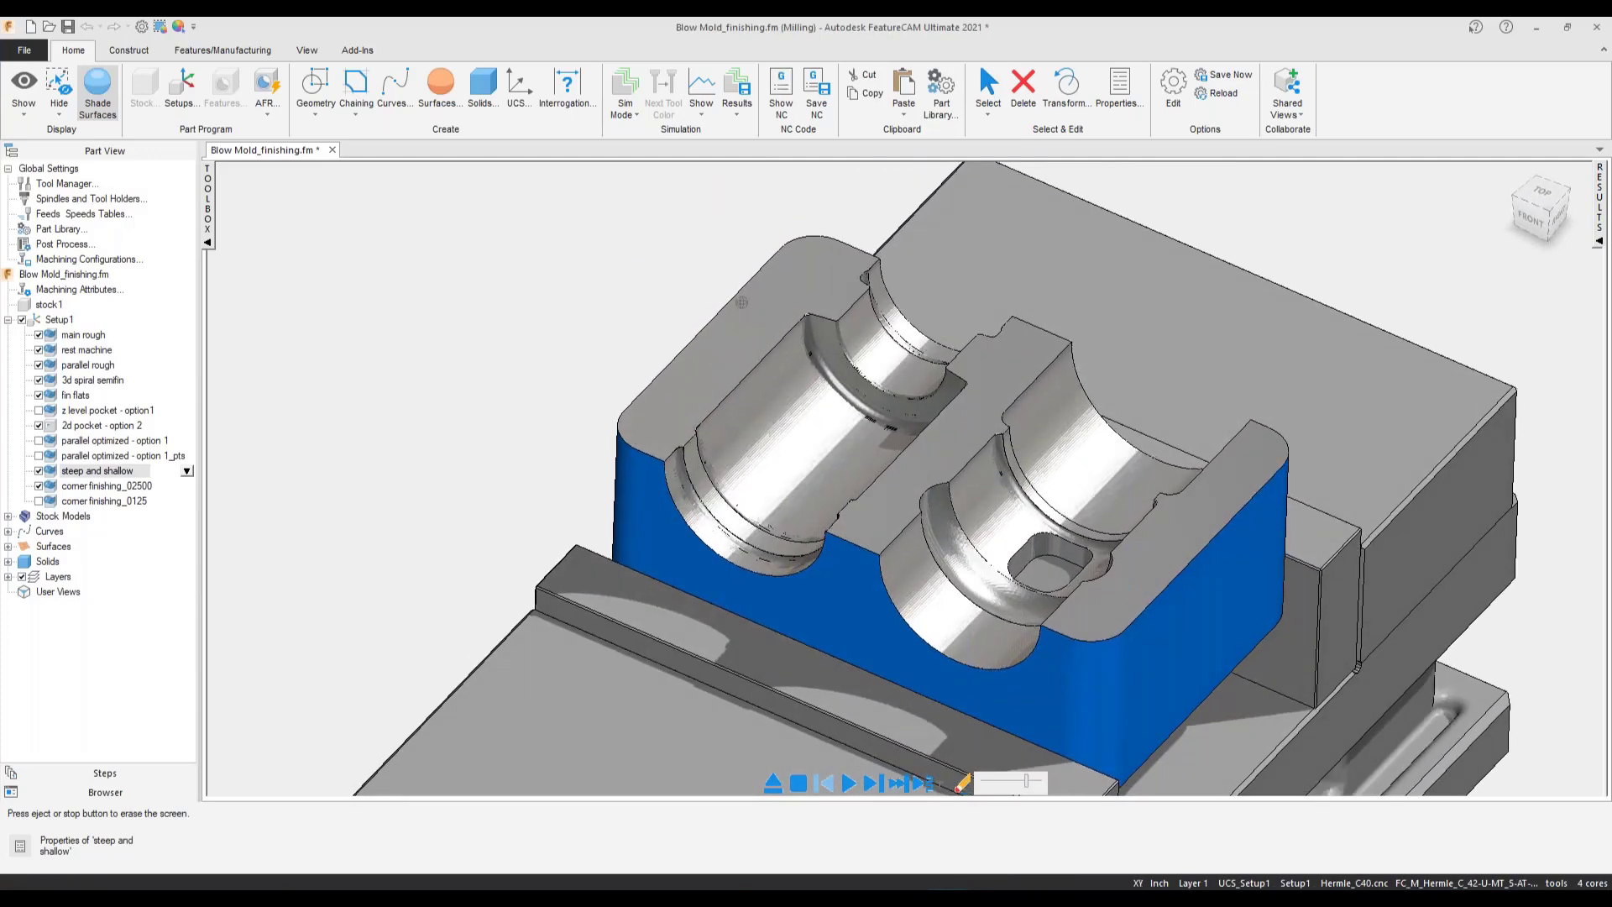
- Run a part compare after corner finishing, check the cavity corners for remaining material, and clear the simulation
{"action": "left_click", "coordinate": [737, 91]}
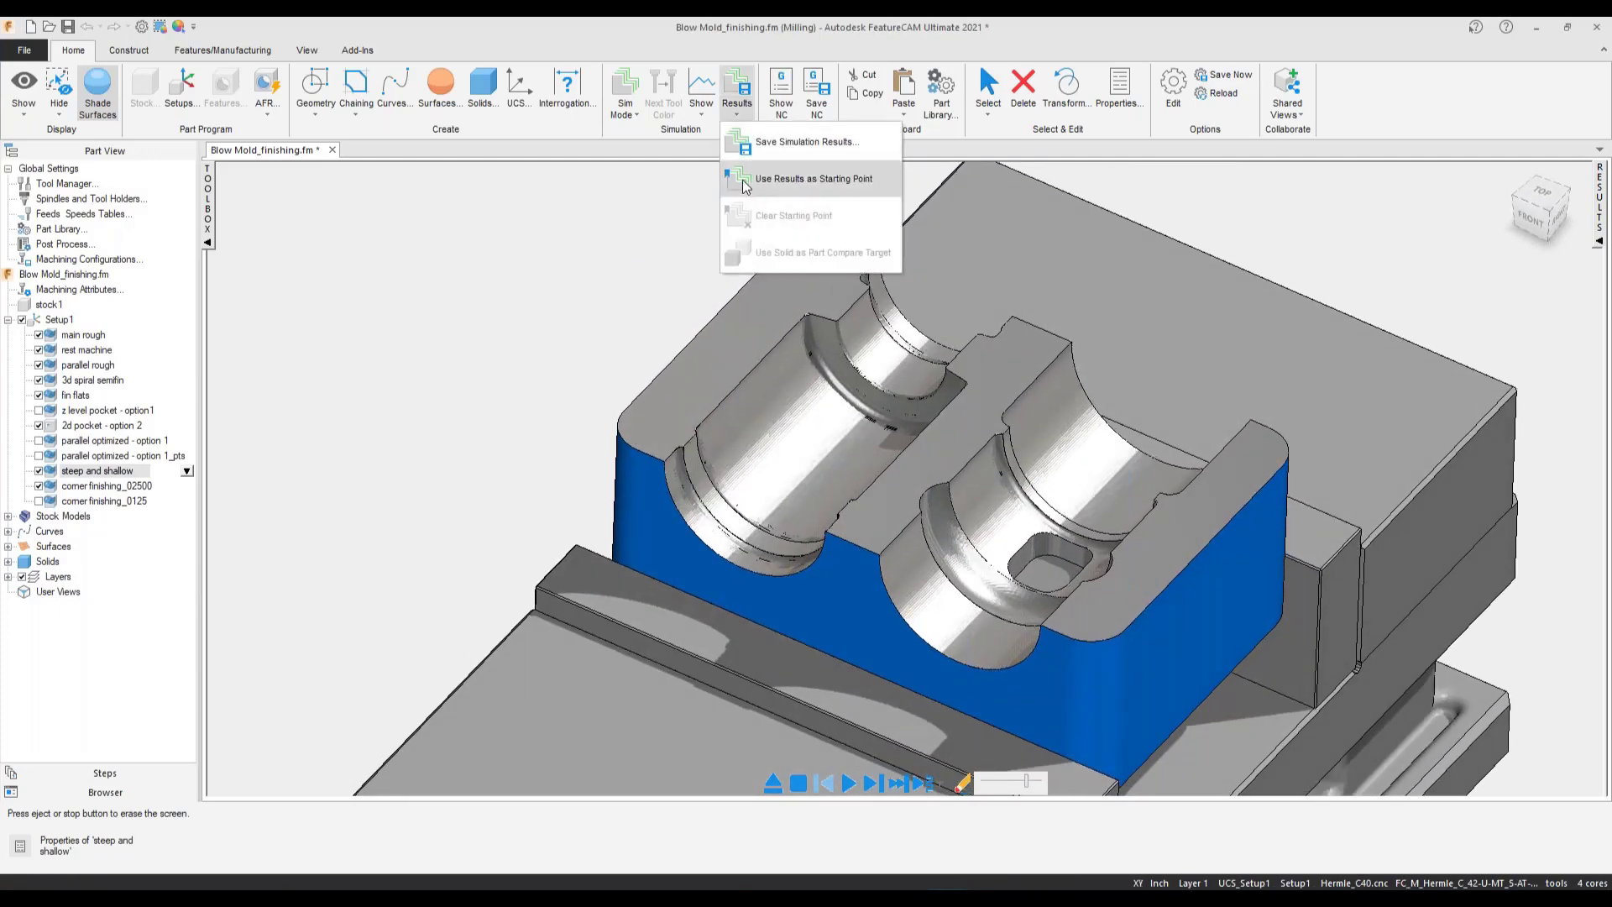
{"action": "left_click", "coordinate": [744, 179]}
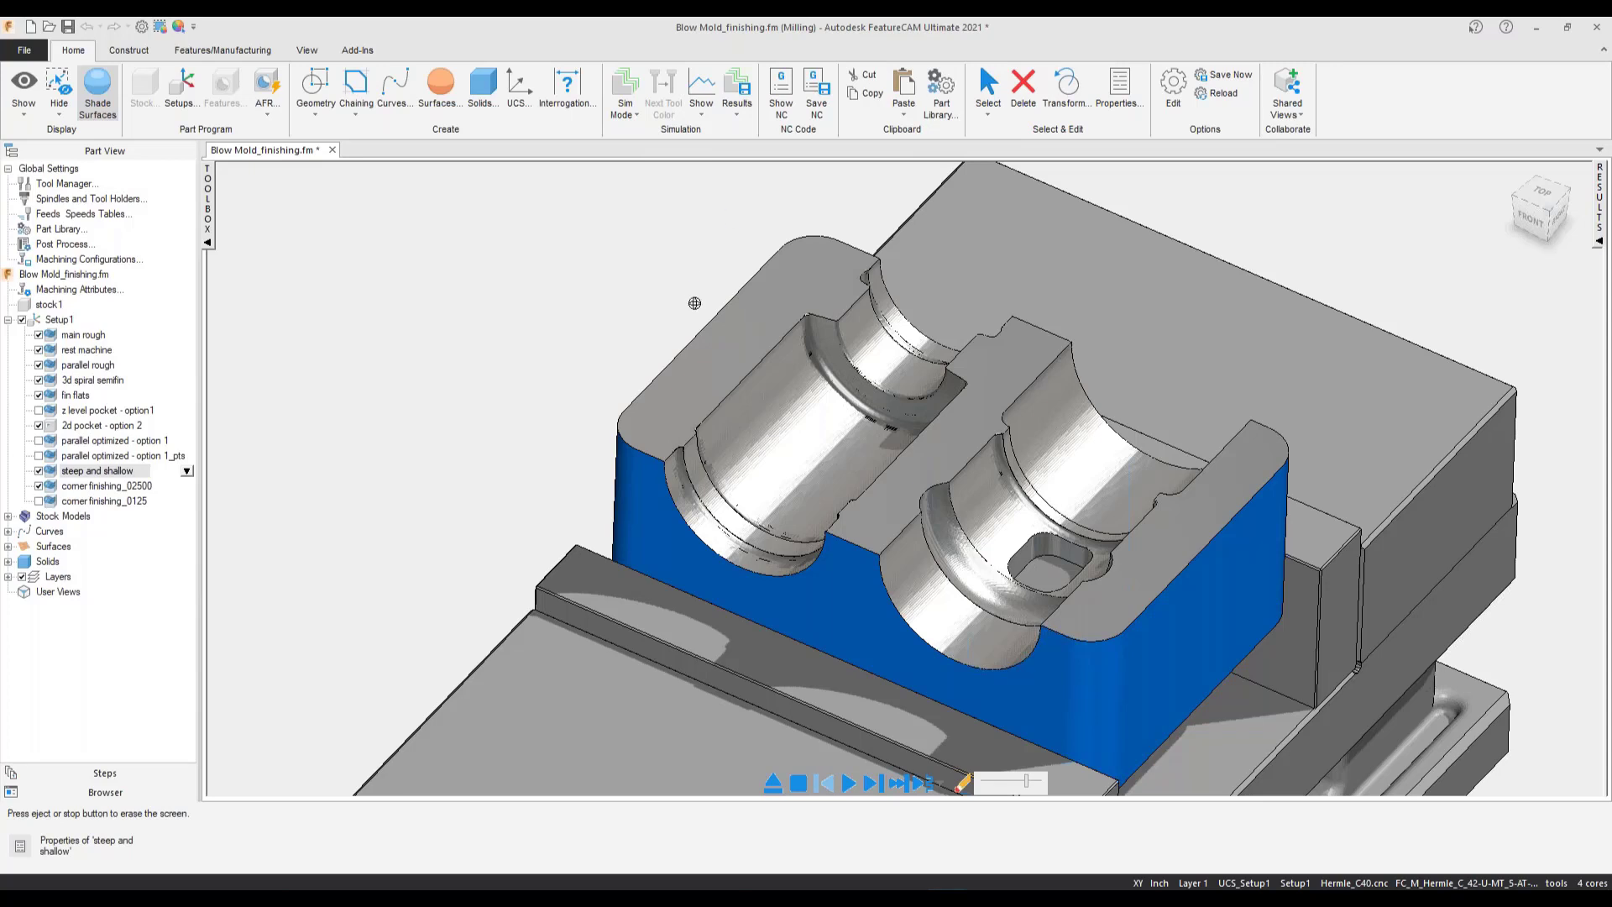
{"action": "left_click", "coordinate": [702, 105]}
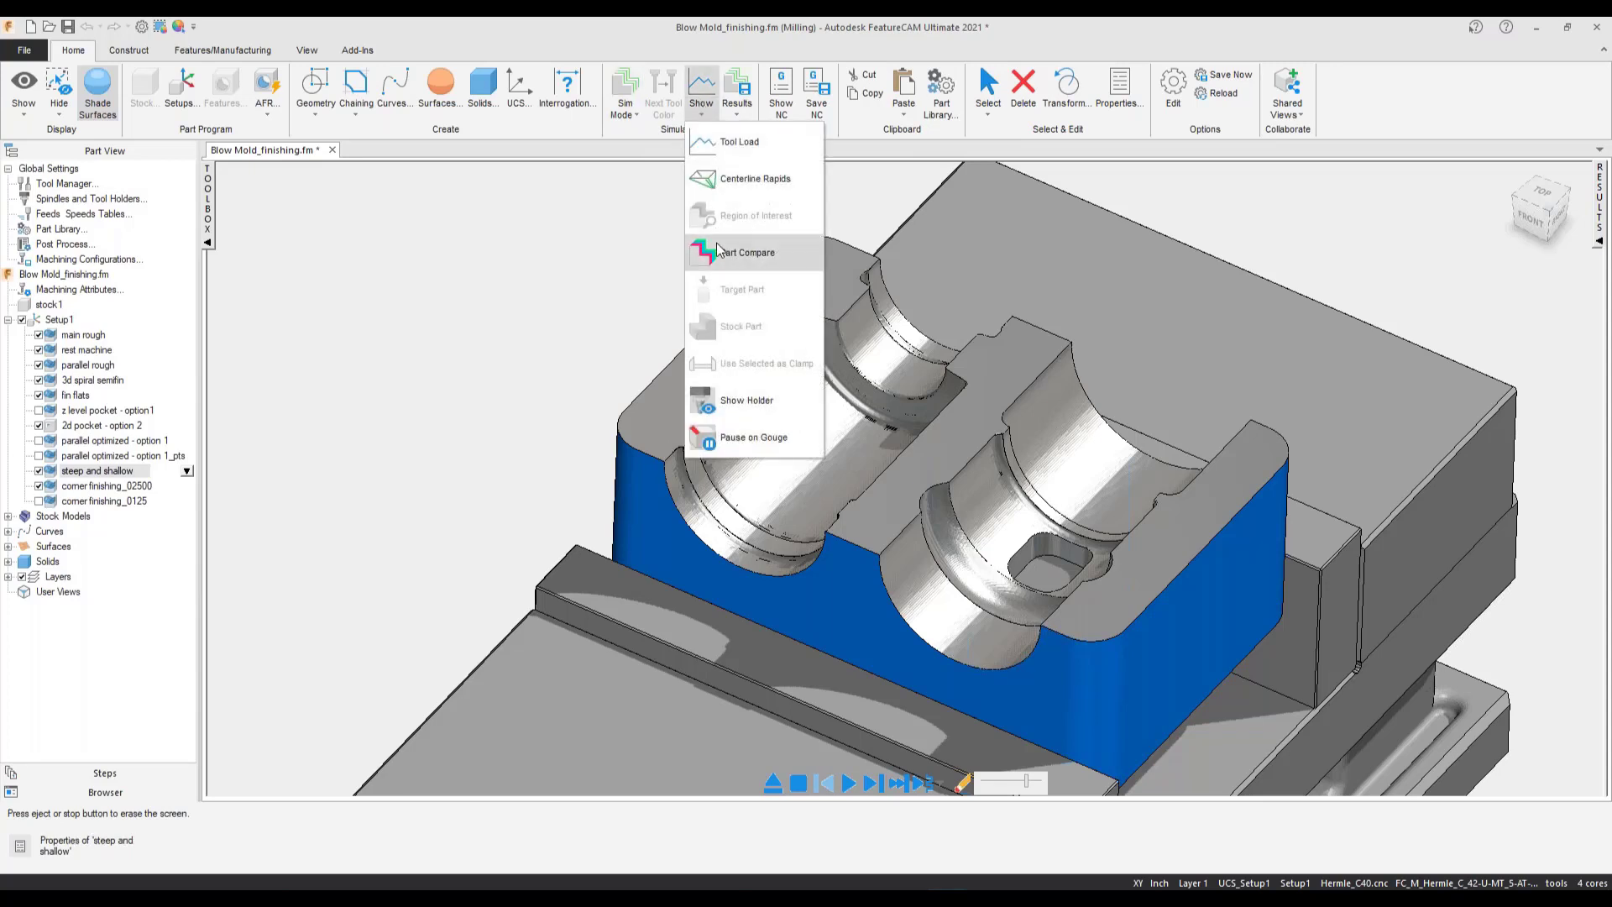
{"action": "left_click", "coordinate": [747, 252]}
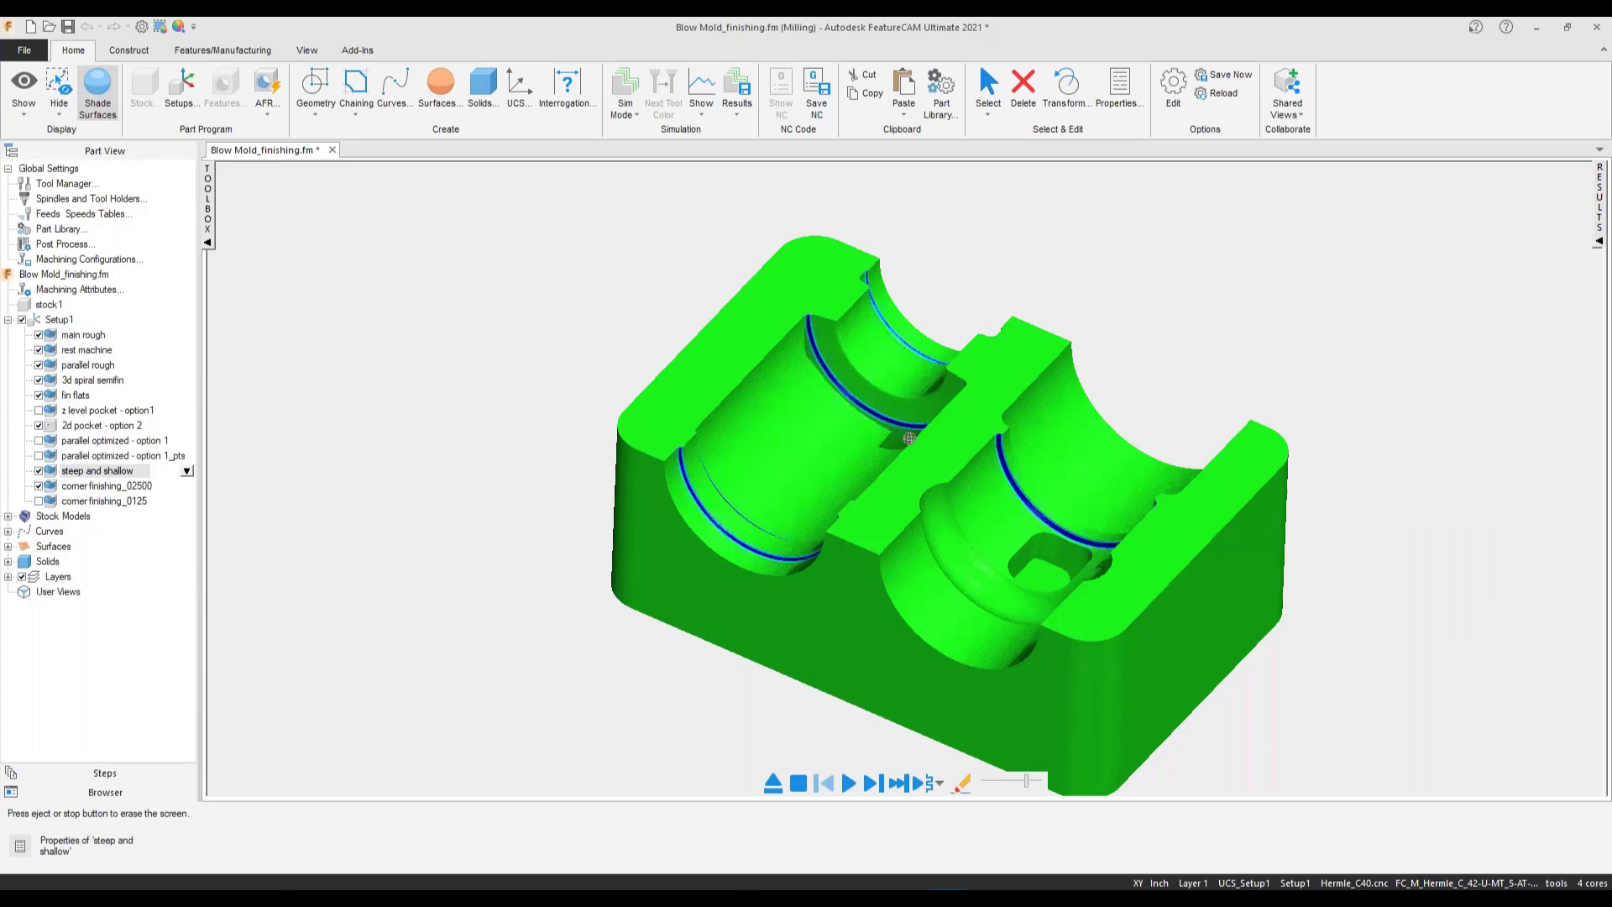
{"action": "left_click", "coordinate": [774, 783]}
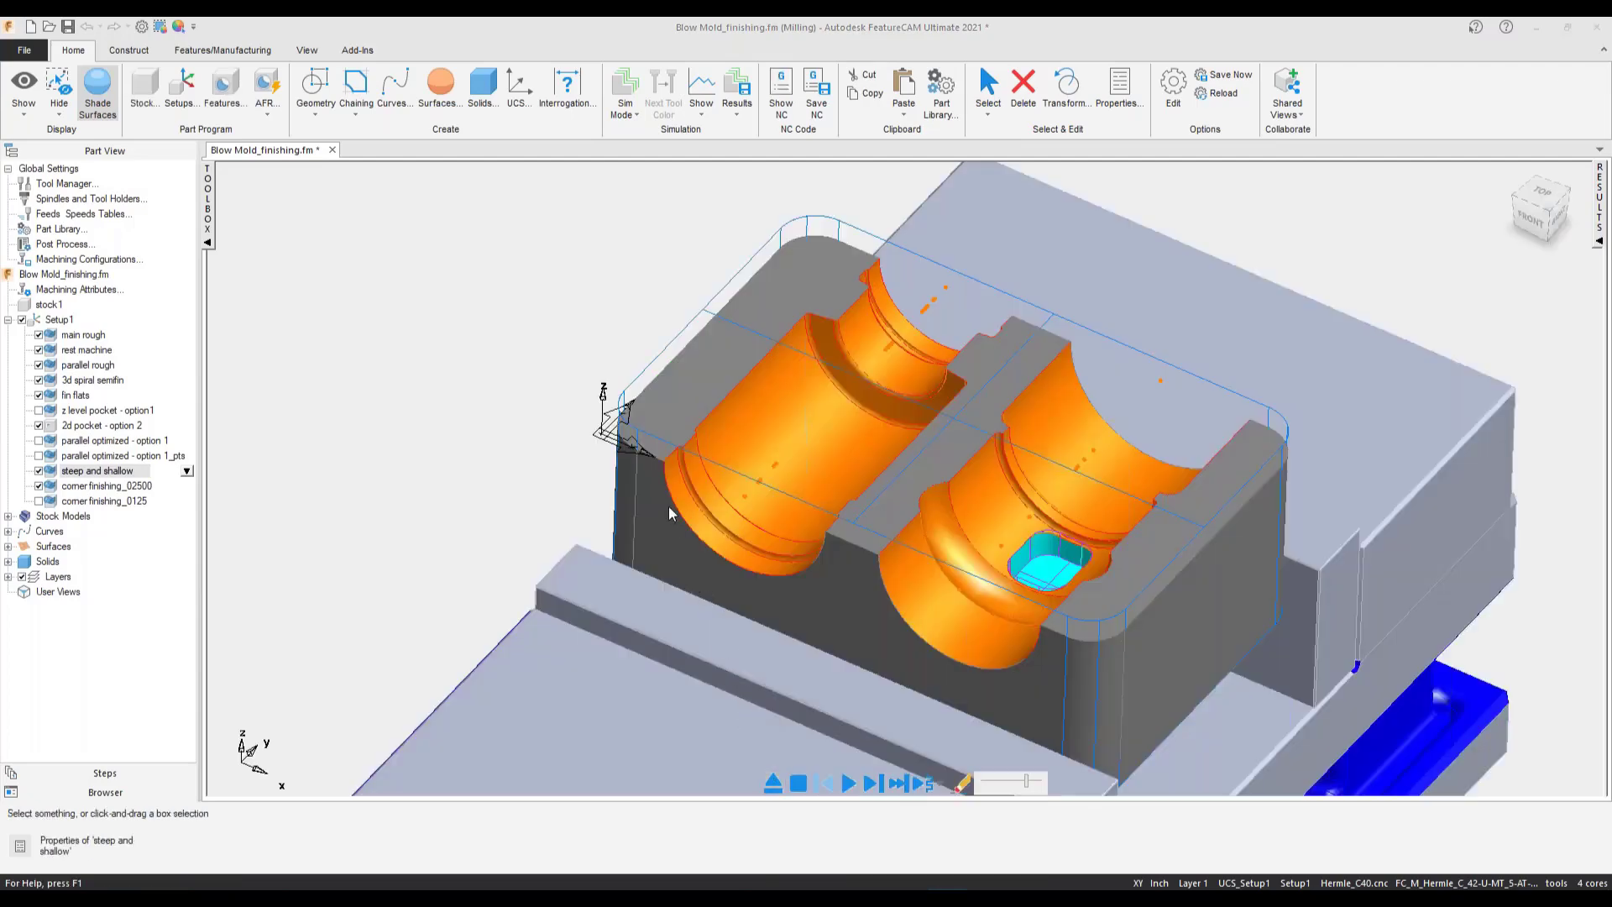
{"action": "scroll", "coordinate": [811, 537], "scroll_direction": "up", "scroll_amount": 5}
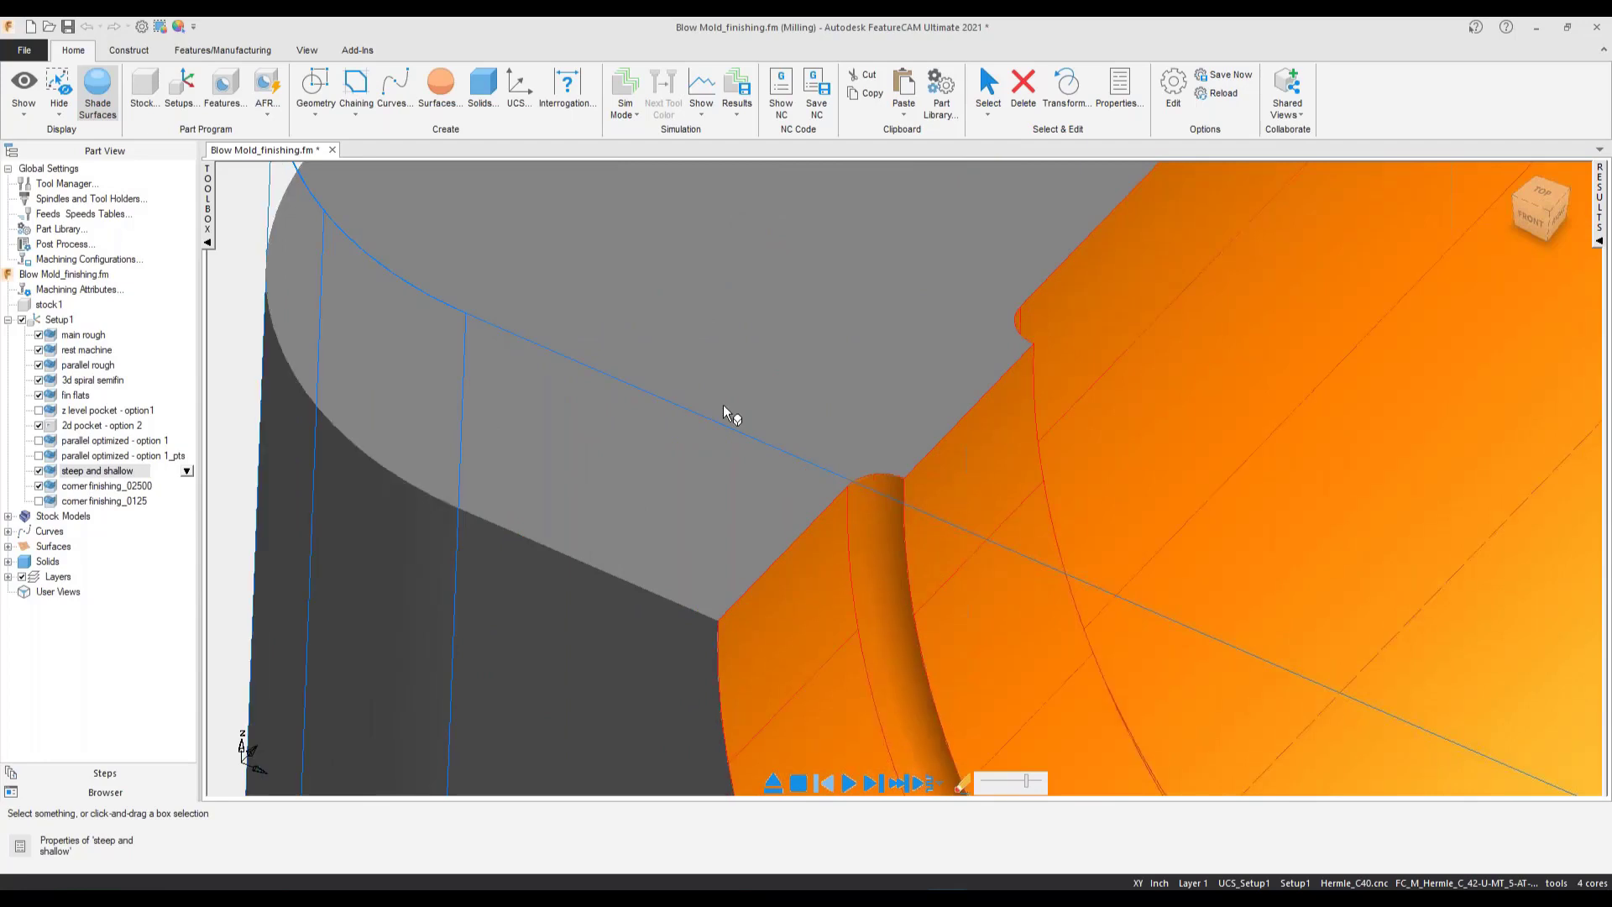
- Measure the surface curvature at a point on the narrow groove near the front end of the first cavity
{"action": "left_click", "coordinate": [135, 53]}
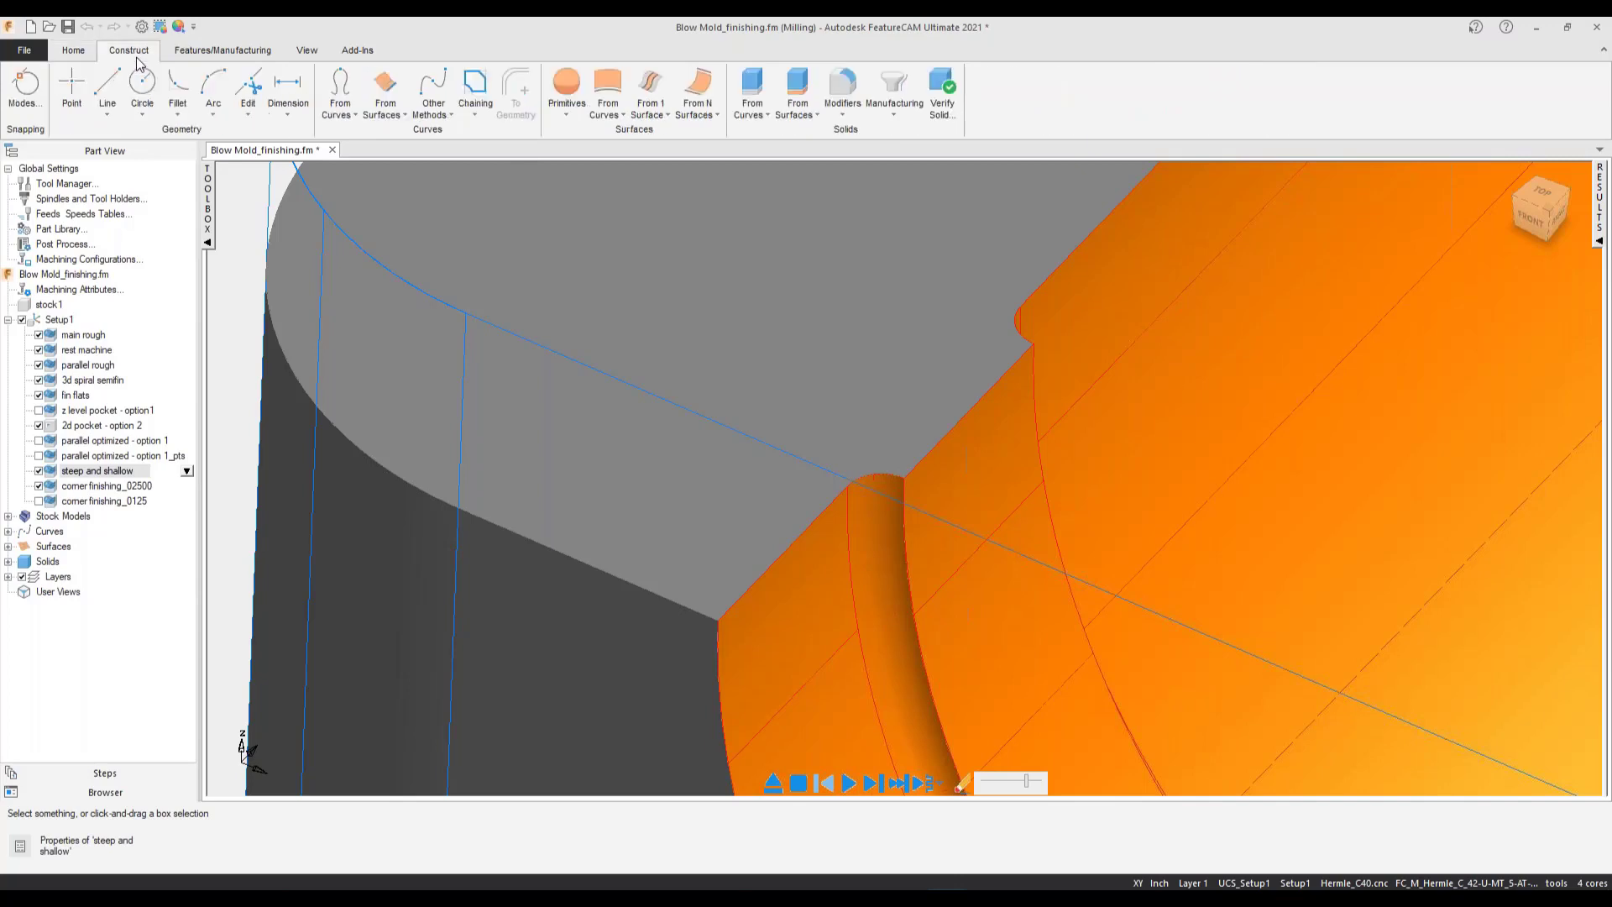
{"action": "left_click", "coordinate": [287, 111]}
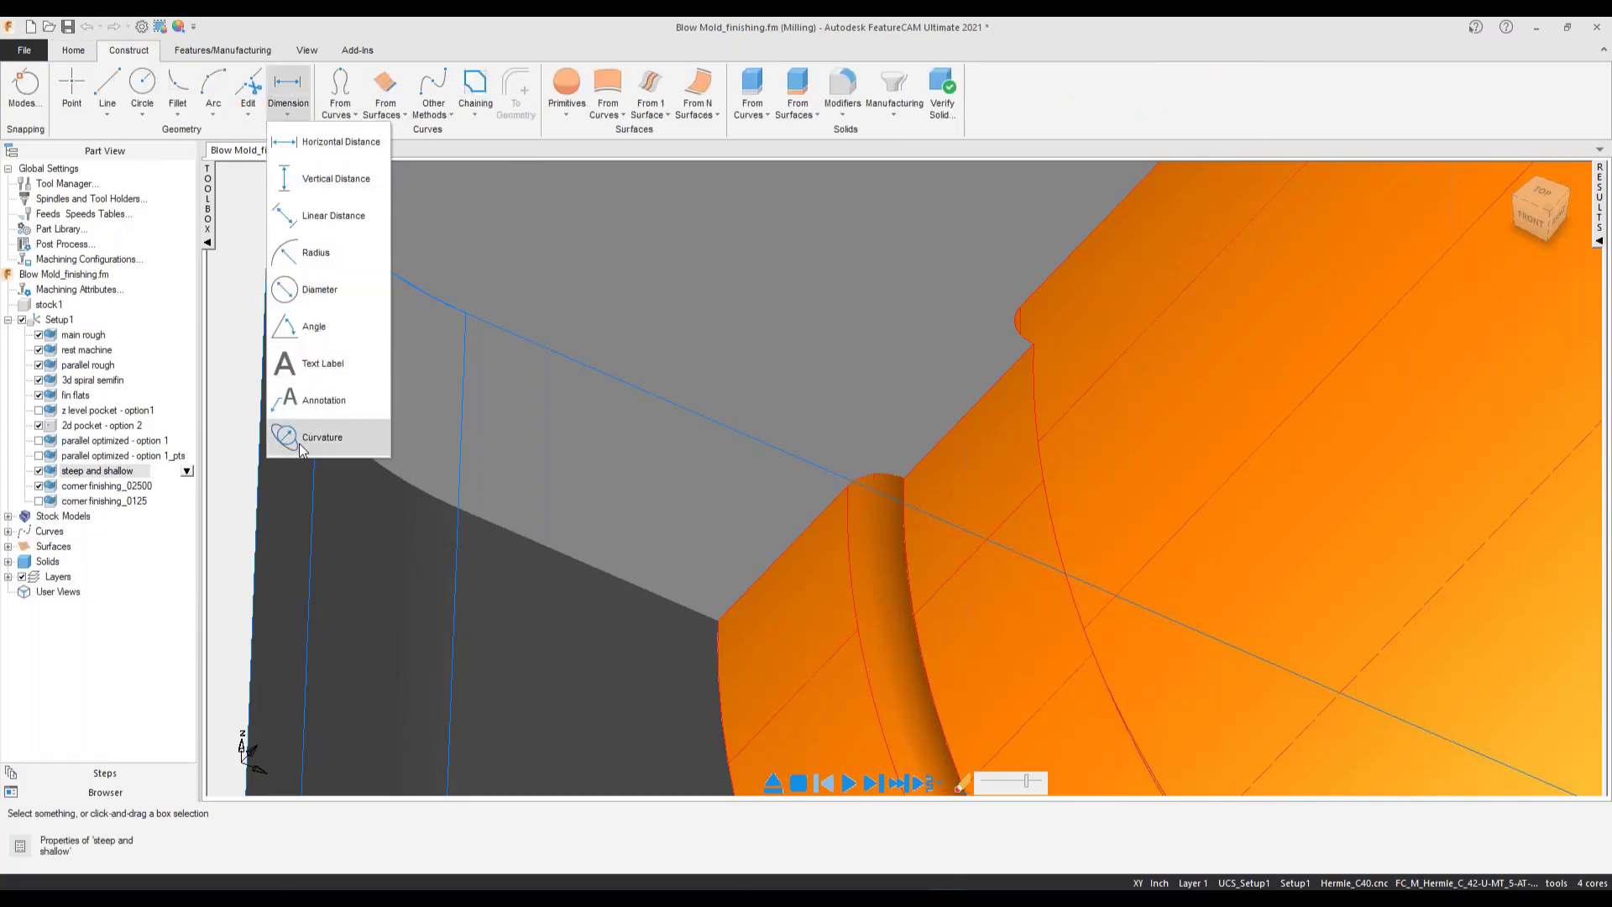
{"action": "left_click", "coordinate": [301, 439]}
{"action": "left_click", "coordinate": [875, 588]}
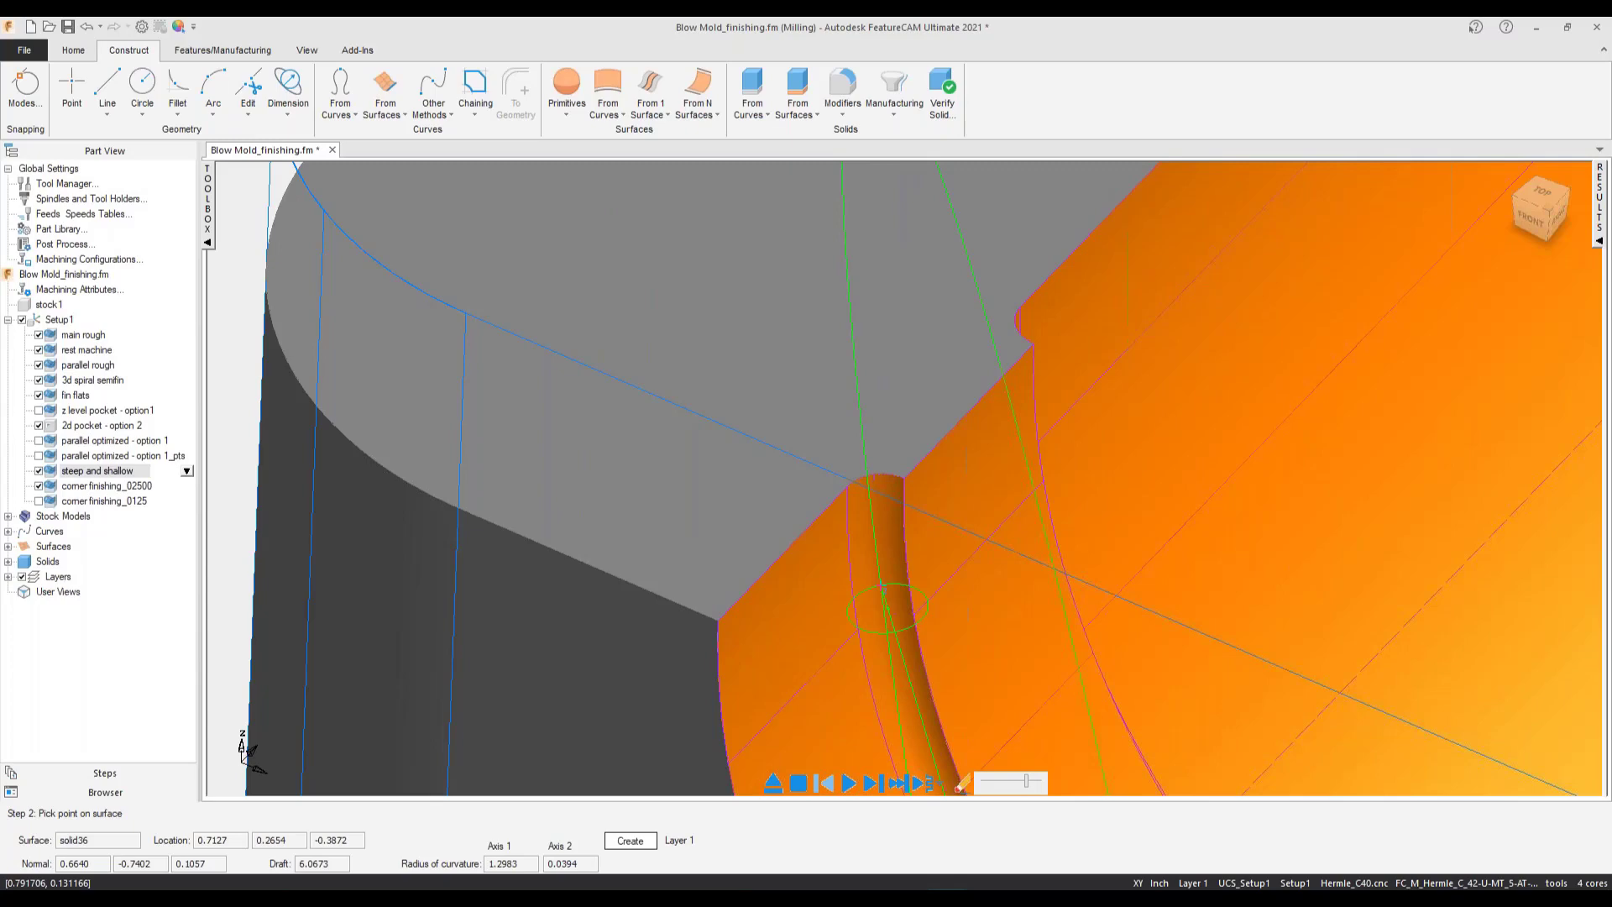
{"action": "left_click", "coordinate": [883, 590]}
- Exclude all features of Setup1 and include only corner finishing_0125
{"action": "scroll", "coordinate": [1003, 613], "scroll_direction": "down", "scroll_amount": 10}
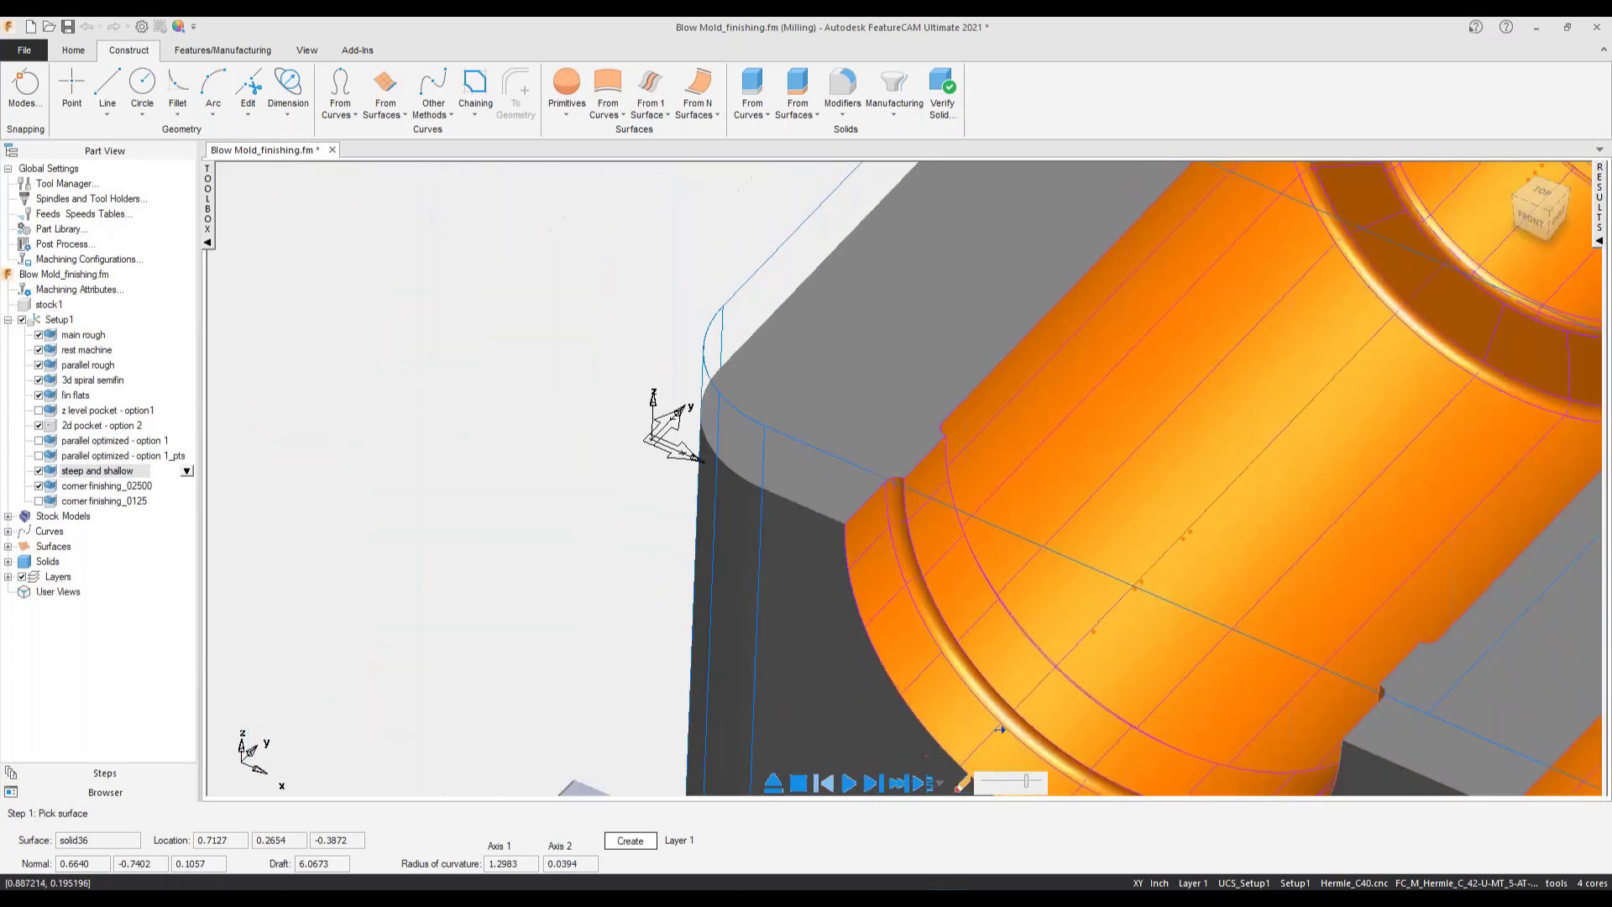
{"action": "middle_click_drag", "start_coordinate": [1003, 690], "coordinate": [795, 668]}
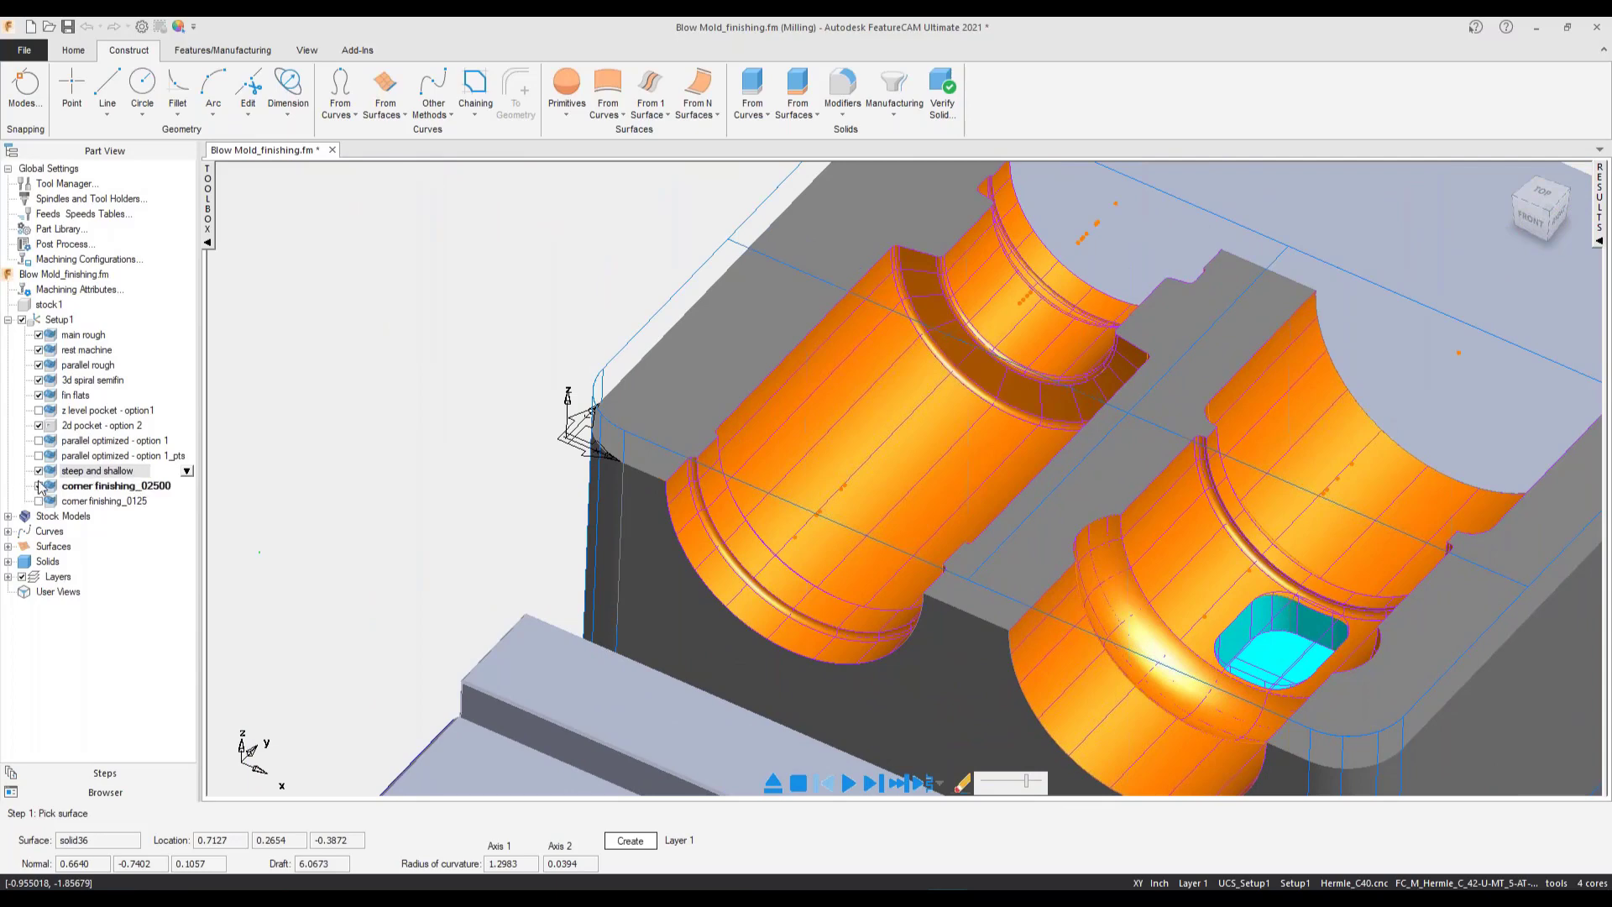
{"action": "left_click", "coordinate": [21, 320]}
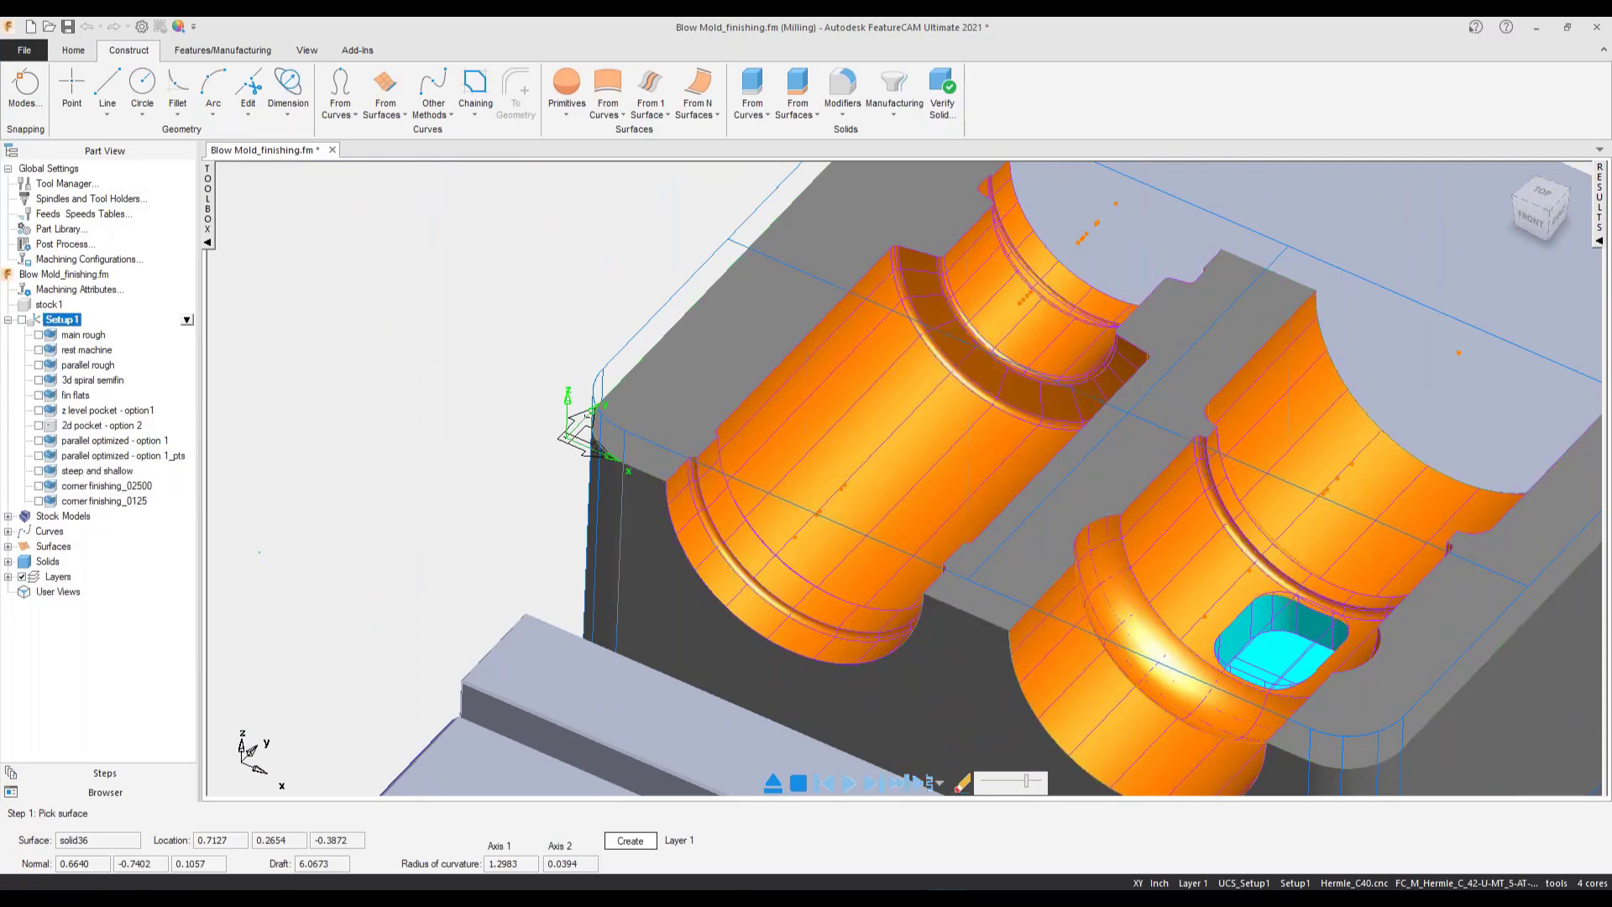
{"action": "left_click", "coordinate": [39, 501]}
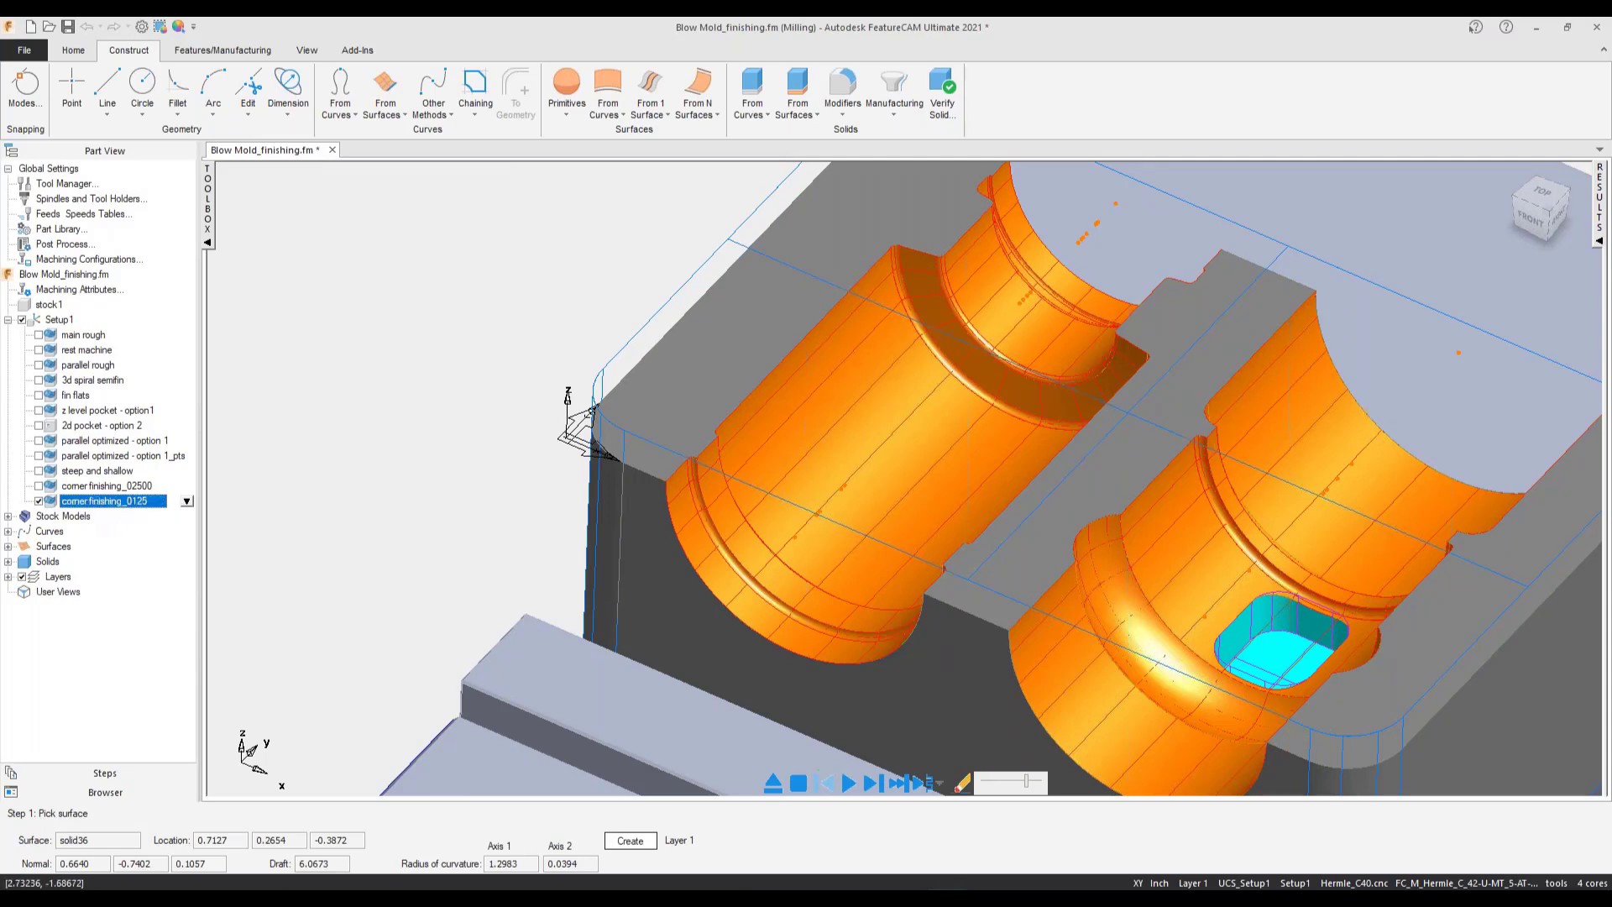
- Simulate corner finishing_0125 at a slower speed, dismissing the gouge warnings and resuming playback
{"action": "left_click", "coordinate": [72, 51]}
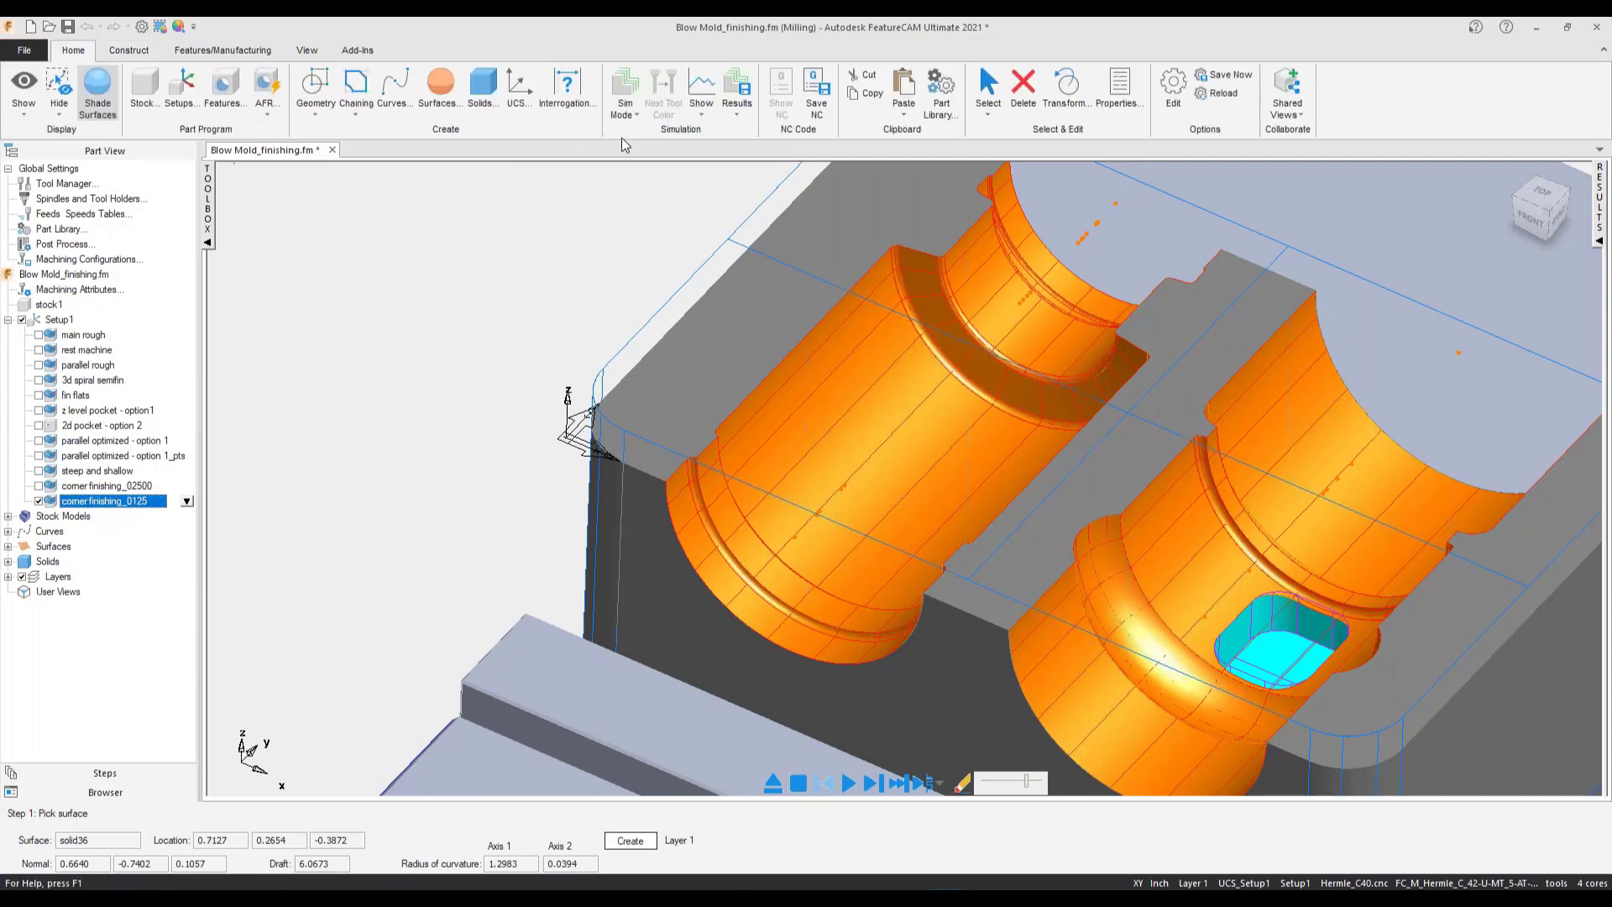
{"action": "left_click", "coordinate": [870, 783]}
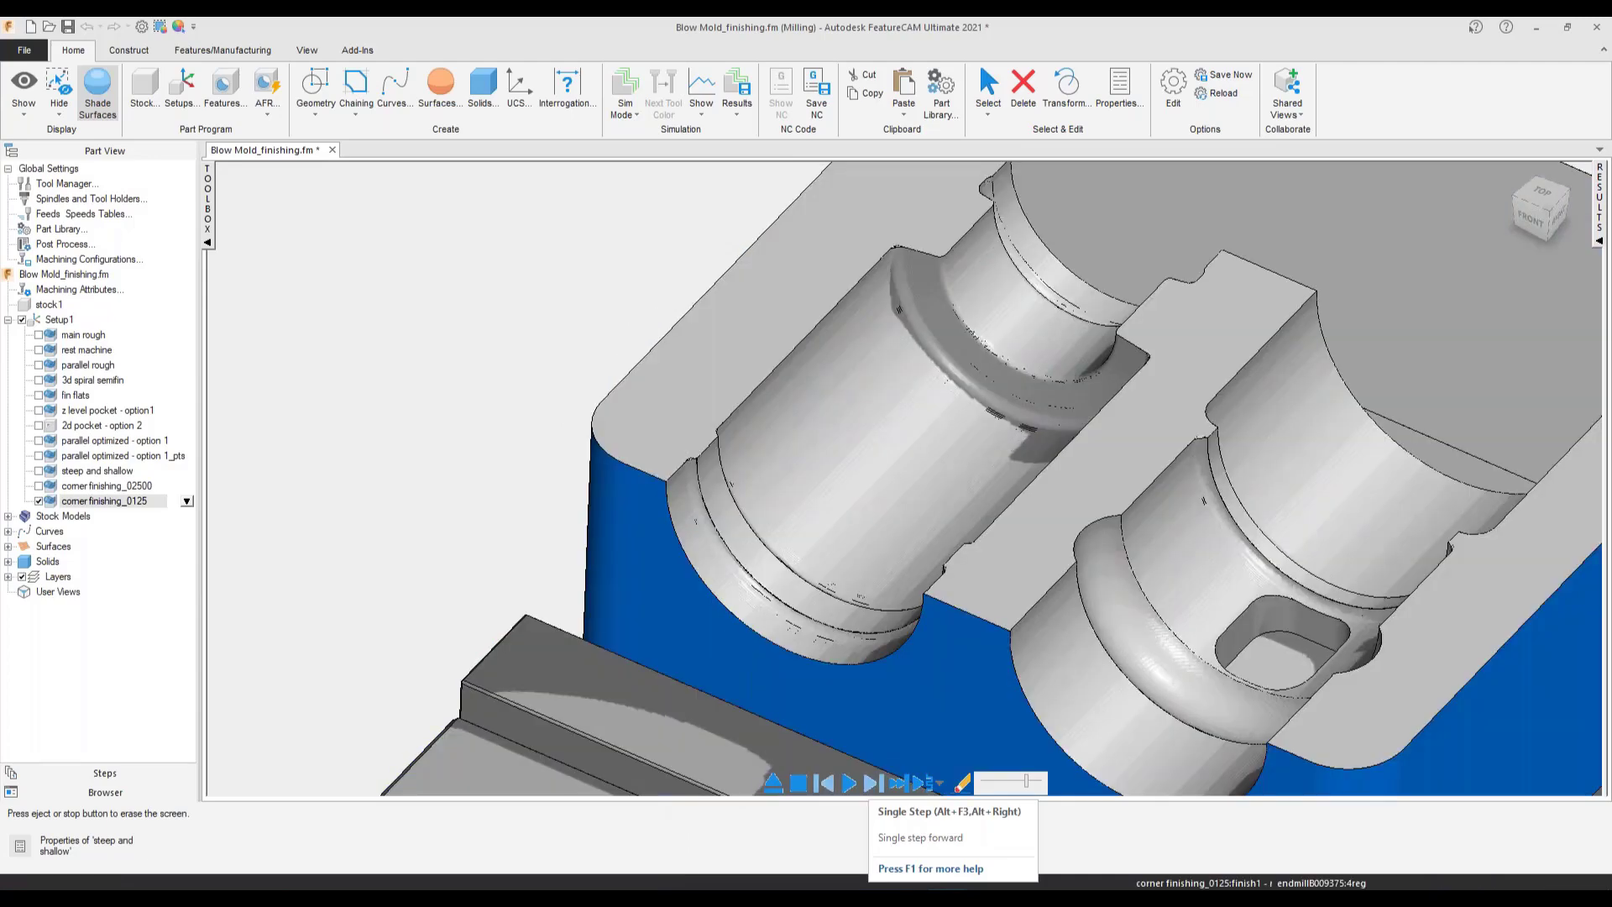
{"action": "left_click", "coordinate": [872, 783]}
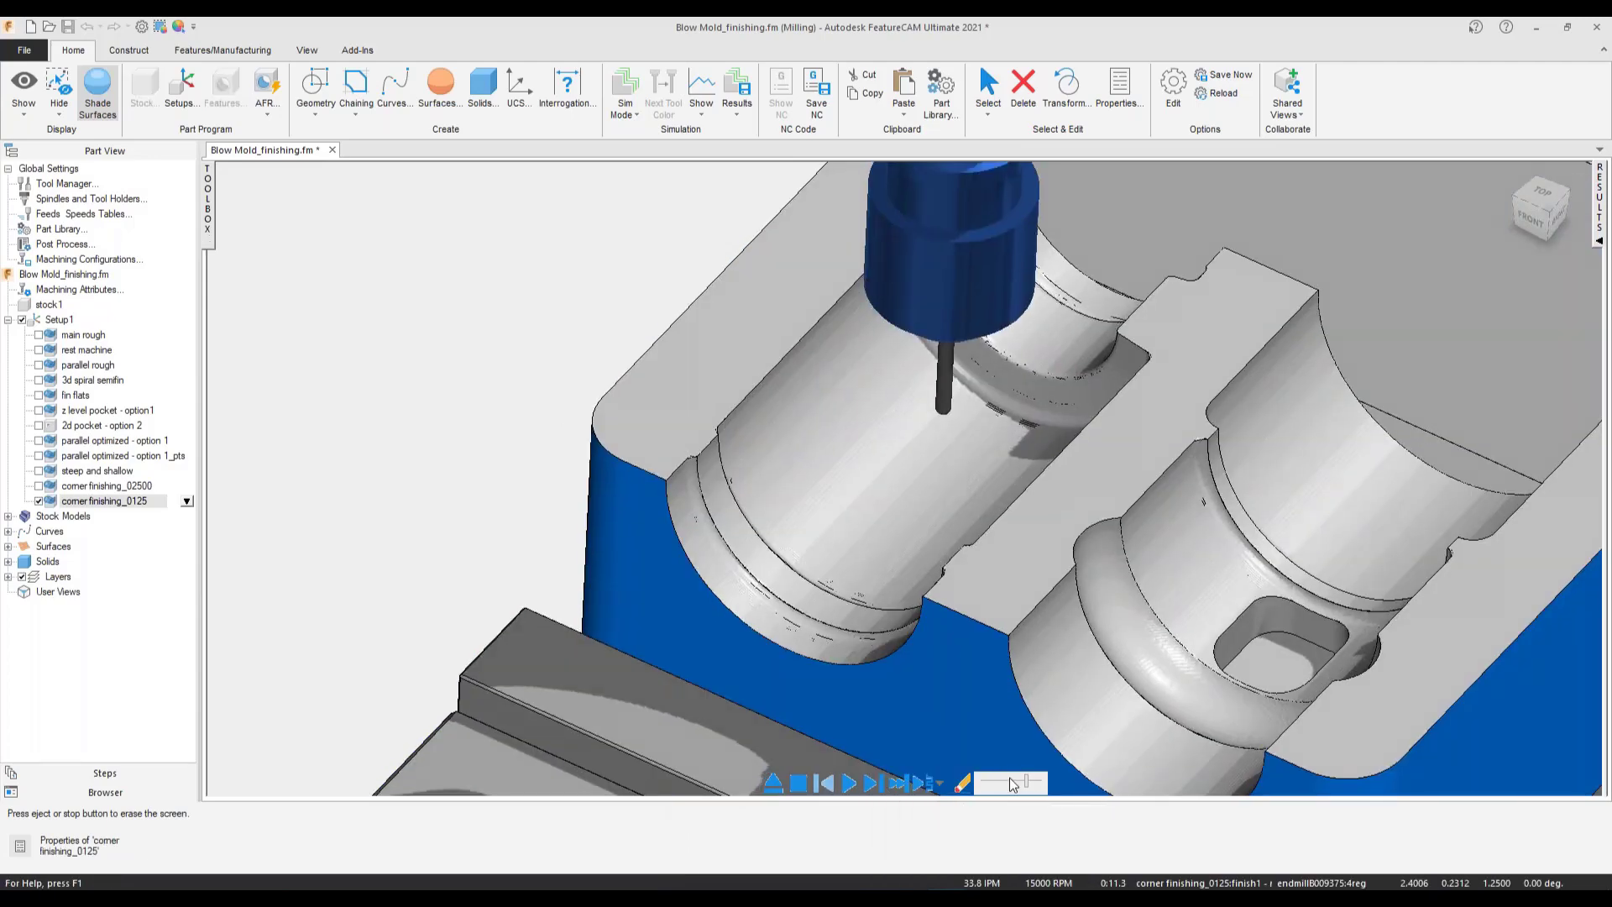
{"action": "middle_click_drag", "start_coordinate": [986, 680], "coordinate": [1020, 569]}
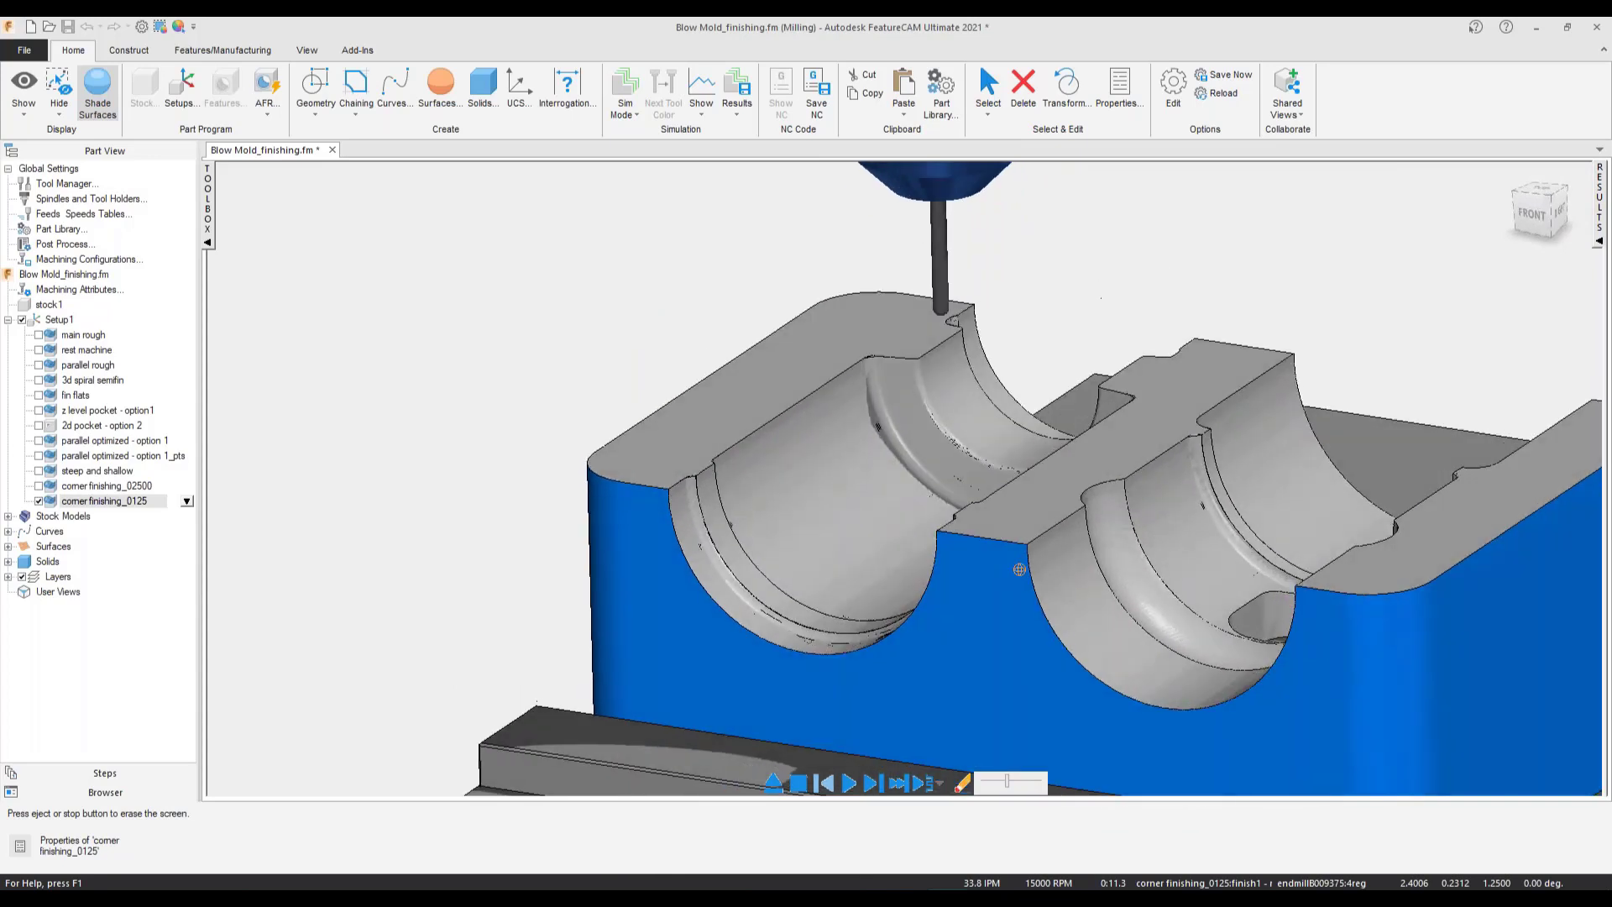
{"action": "left_click", "coordinate": [845, 784]}
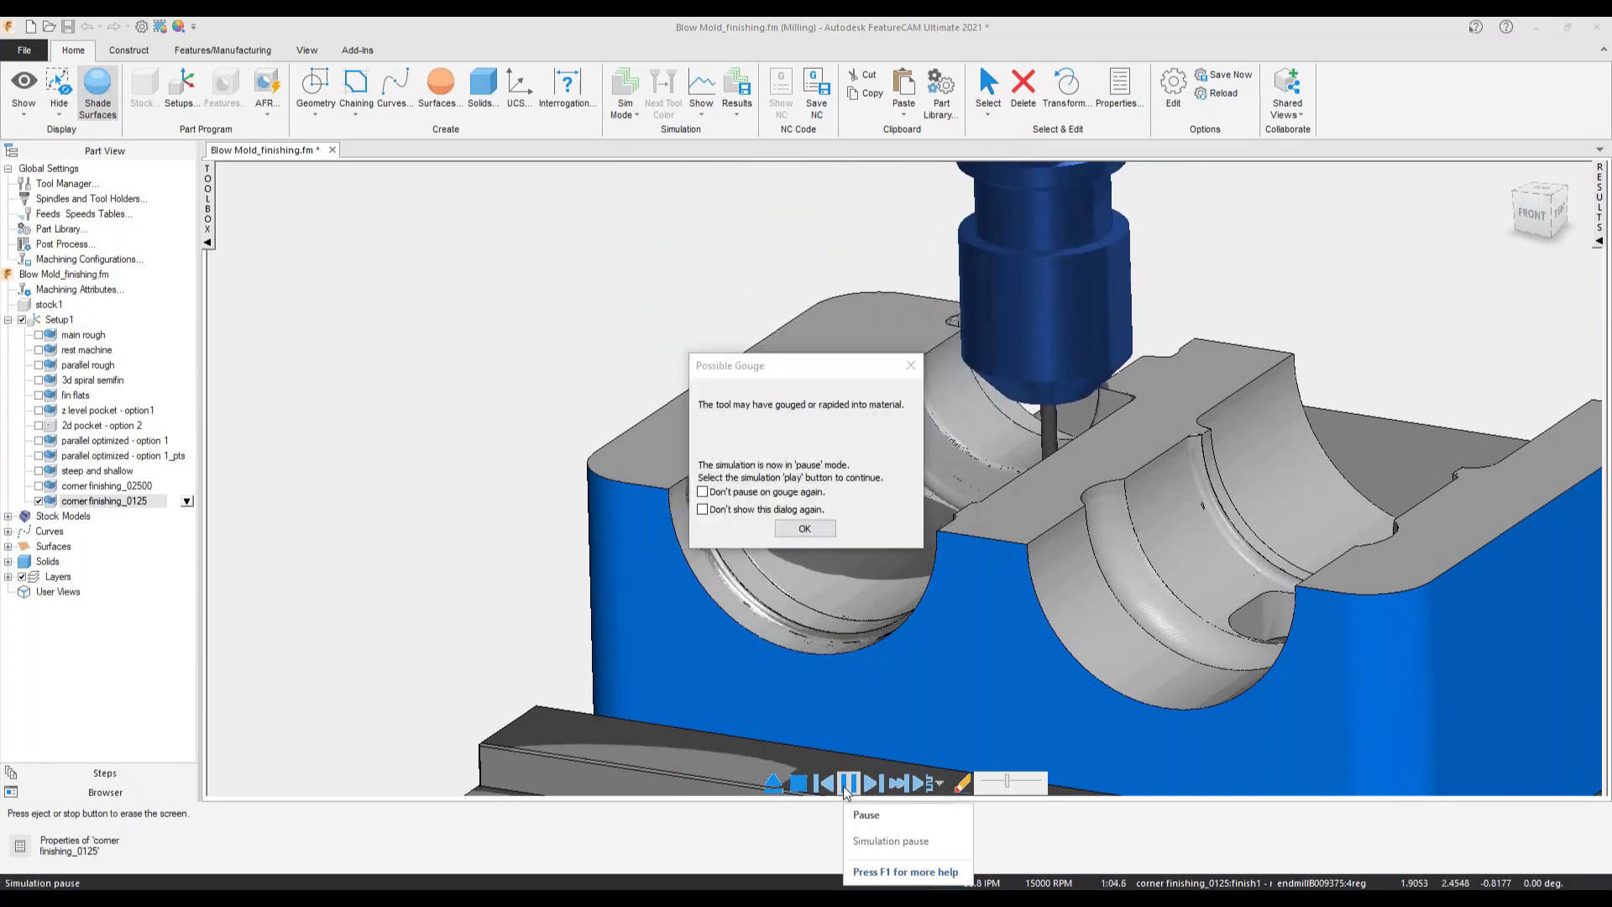
{"action": "left_click", "coordinate": [808, 535]}
{"action": "left_click", "coordinate": [804, 528]}
{"action": "left_click", "coordinate": [847, 783]}
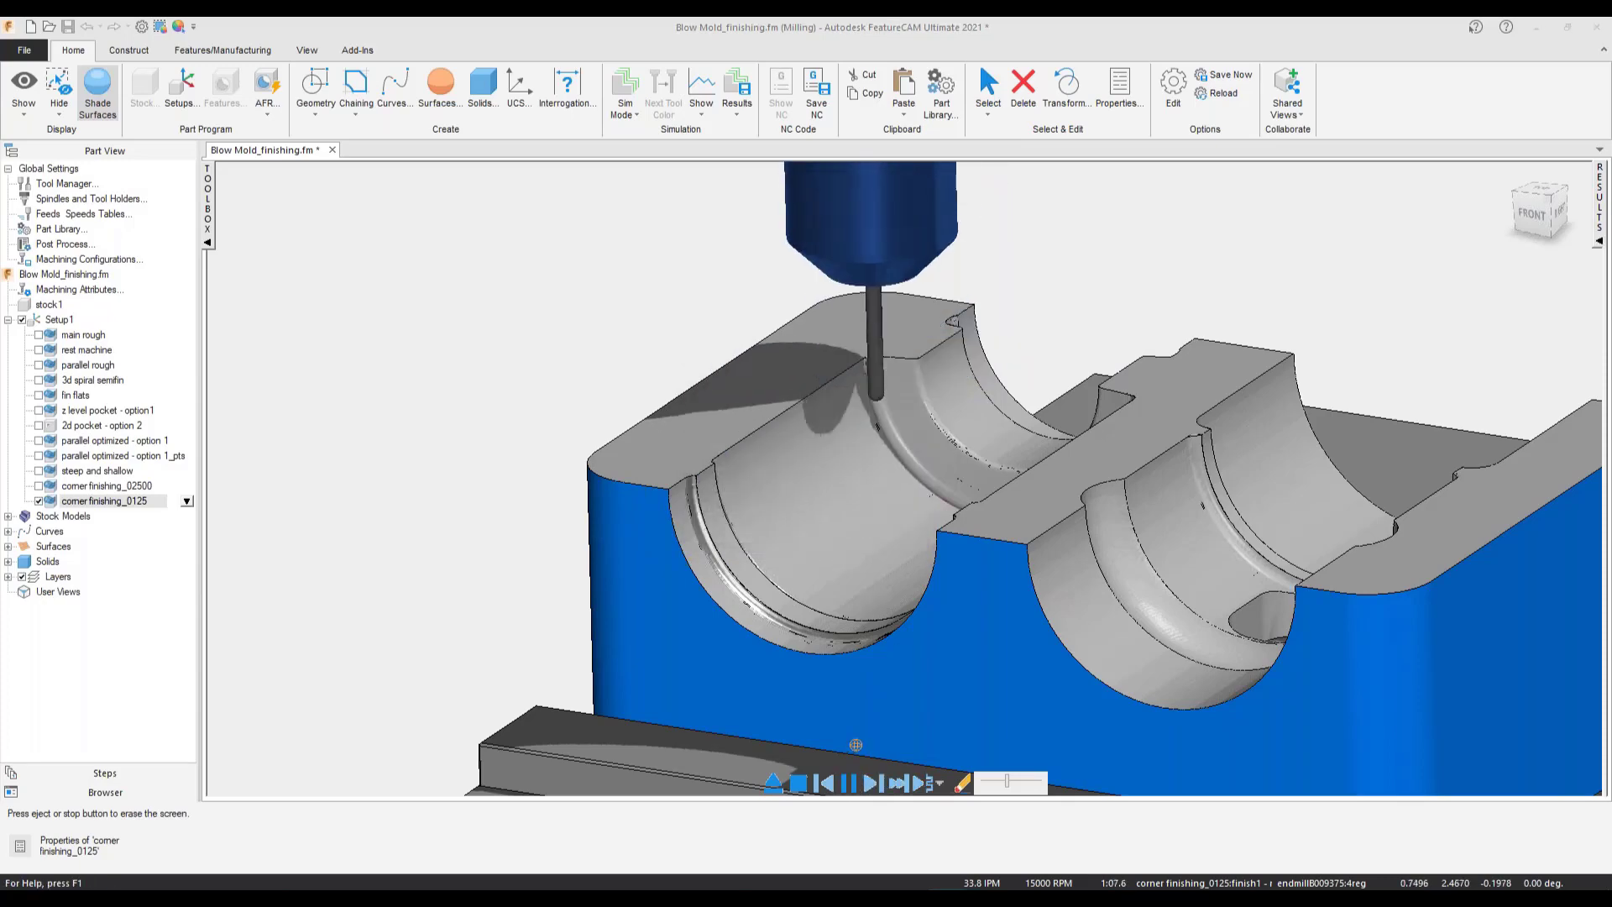
{"action": "left_click", "coordinate": [806, 530]}
- Inspect the tool holder's clearance to the first cavity's wall from the front, and clear the simulation
{"action": "middle_click_drag", "start_coordinate": [1045, 492], "coordinate": [938, 421]}
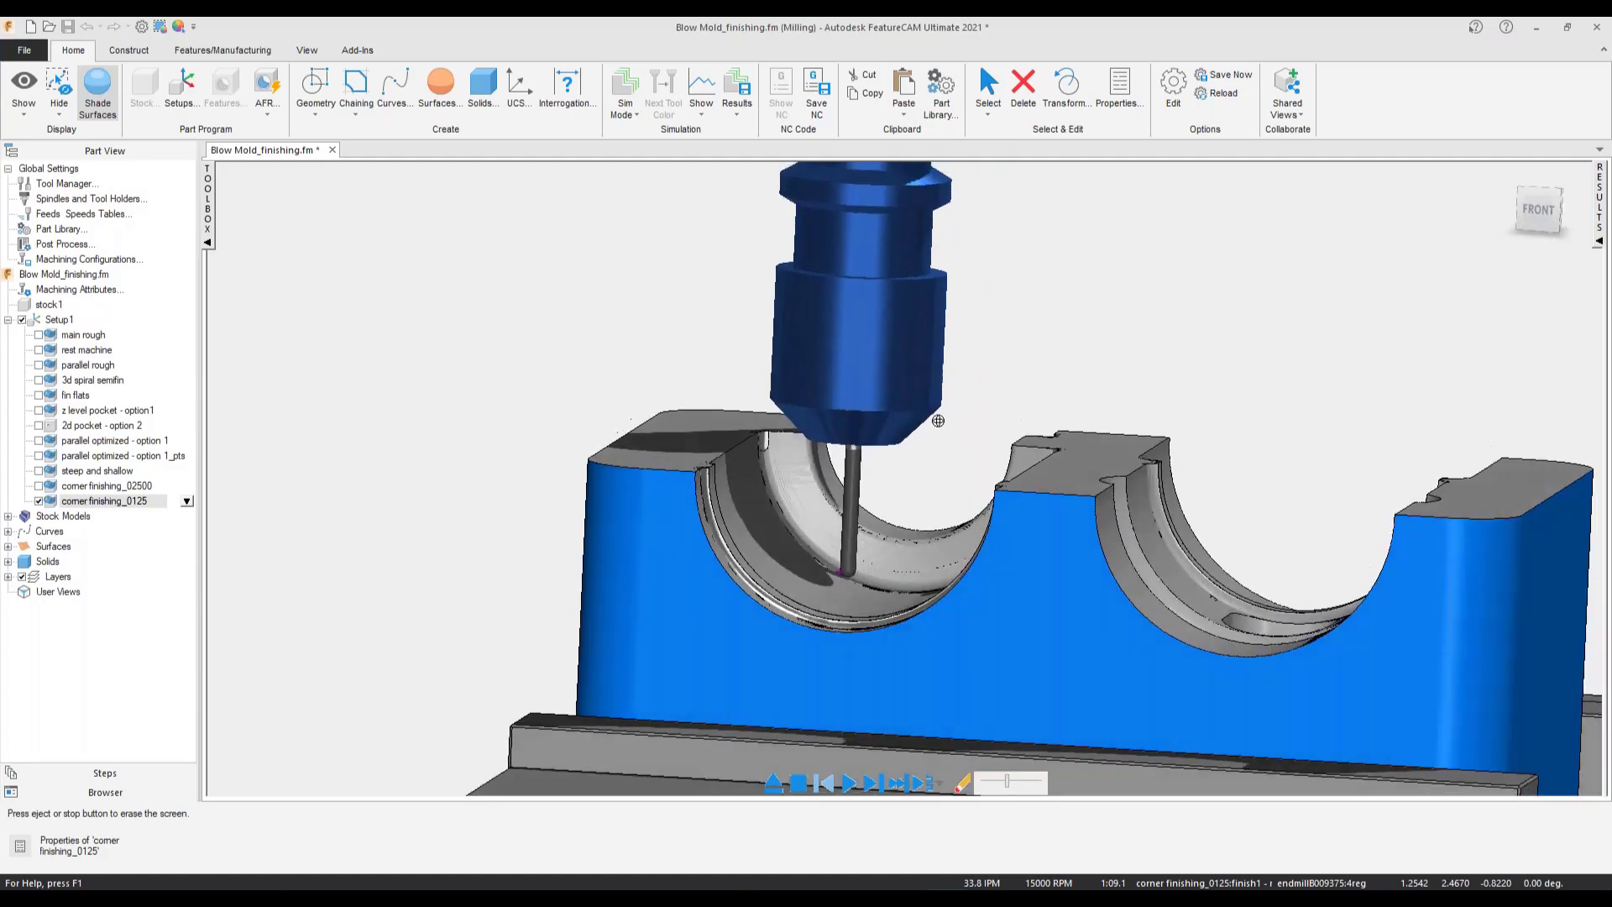
{"action": "middle_click_drag", "start_coordinate": [771, 468], "coordinate": [795, 486]}
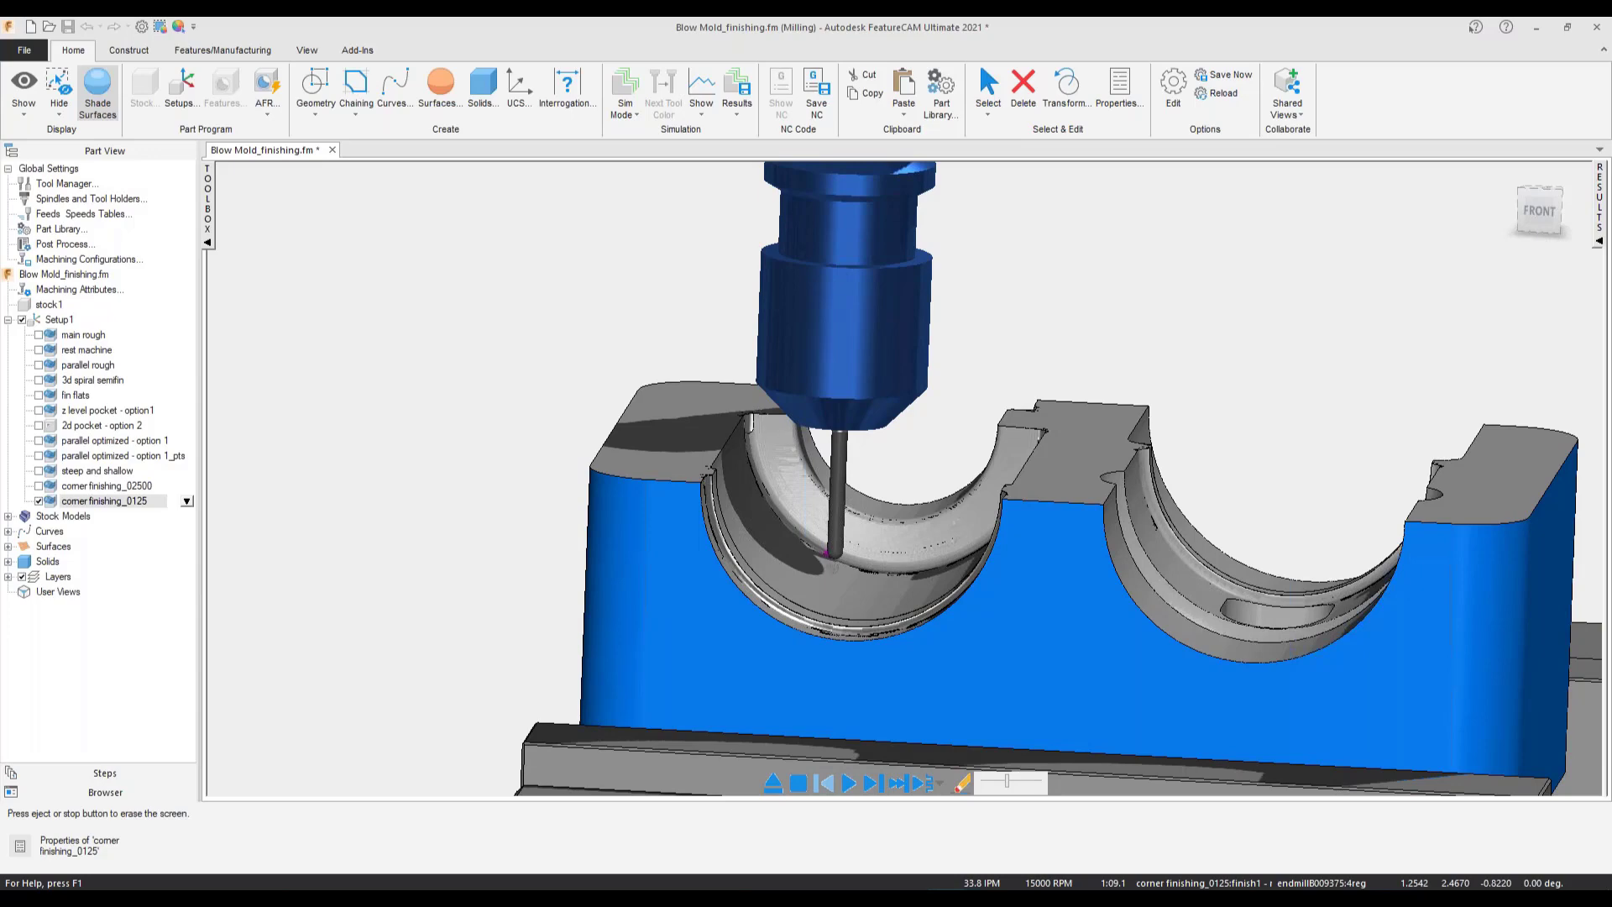
{"action": "left_click", "coordinate": [773, 782]}
- Review the end mill assigned to the finish1 operation of corner finishing_0125 and close its properties
{"action": "middle_click_drag", "start_coordinate": [967, 560], "coordinate": [826, 514]}
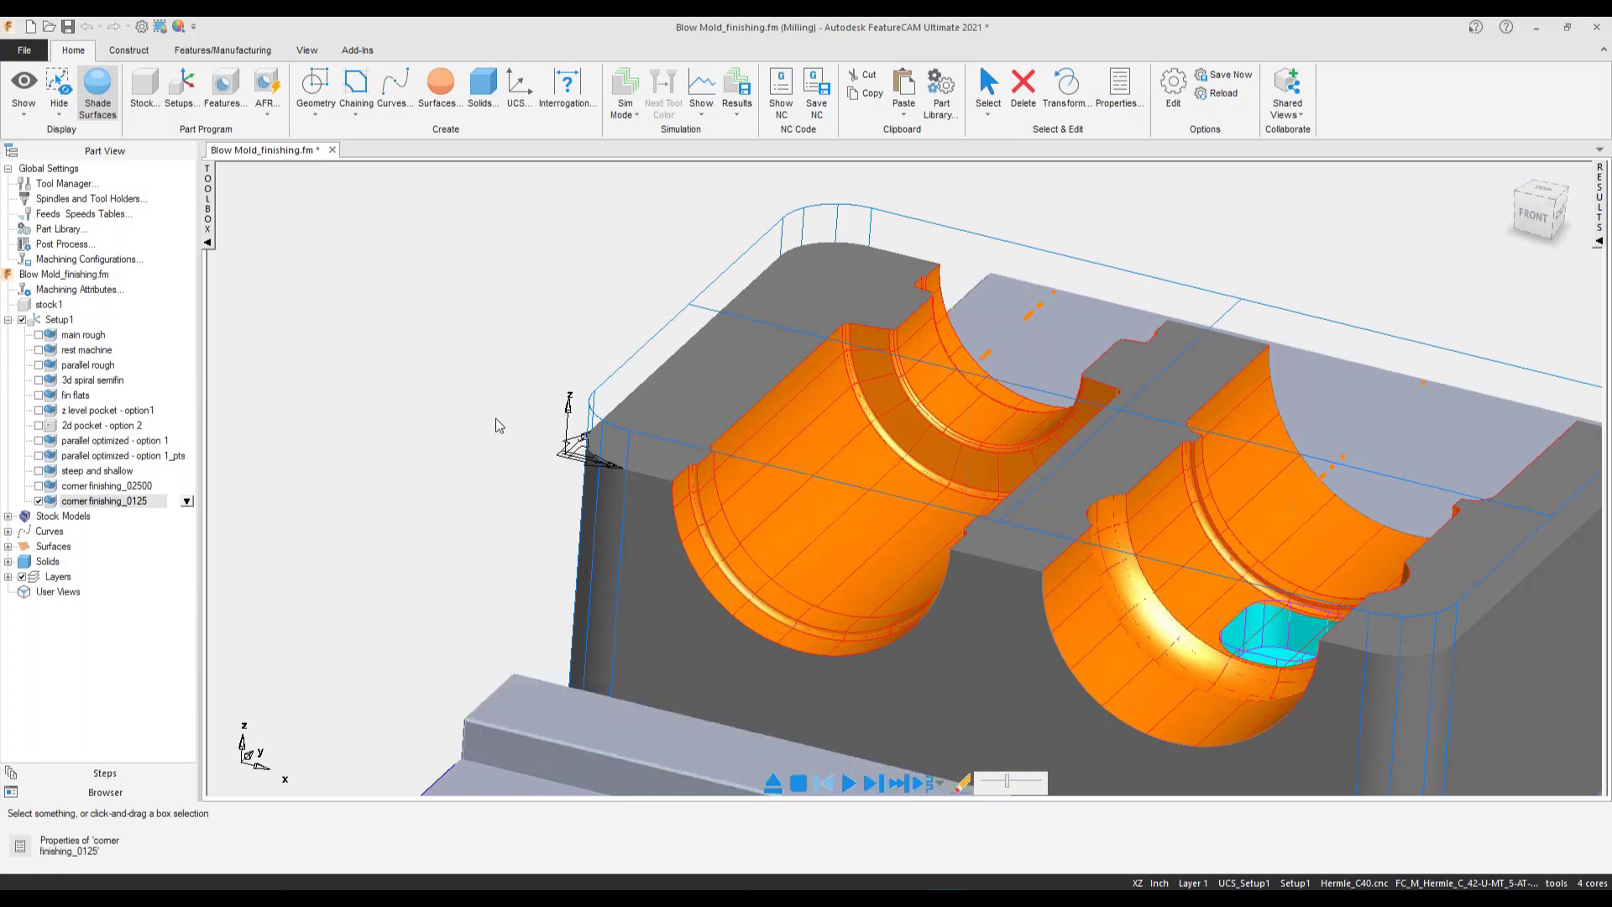
{"action": "middle_click_drag", "start_coordinate": [675, 340], "coordinate": [651, 341]}
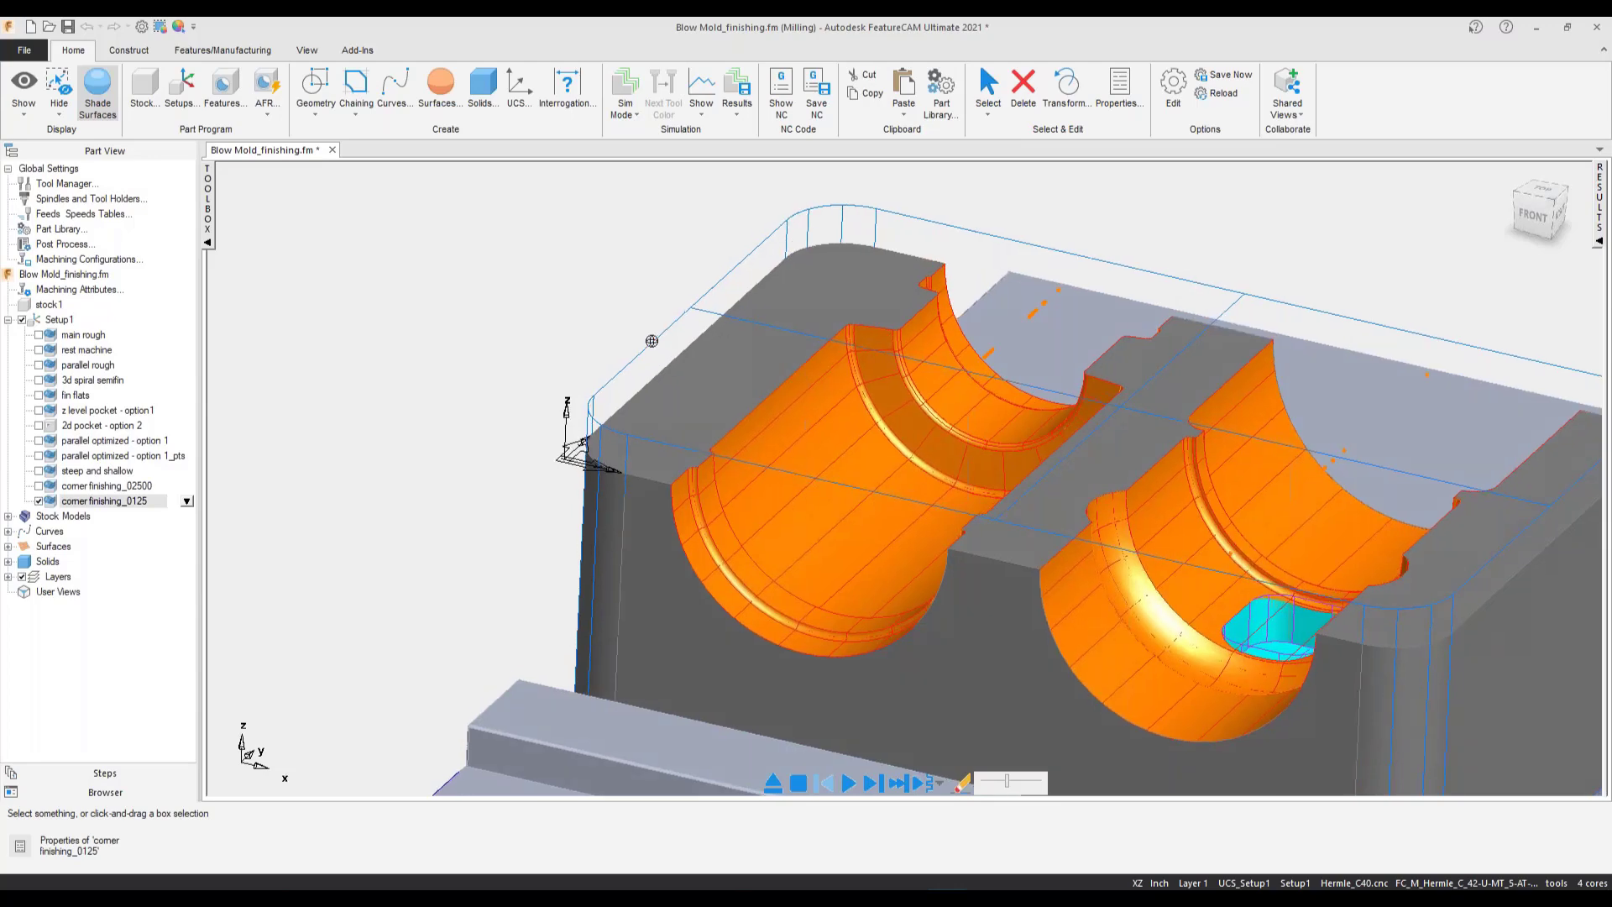
{"action": "scroll", "coordinate": [749, 423], "scroll_direction": "down", "scroll_amount": 5}
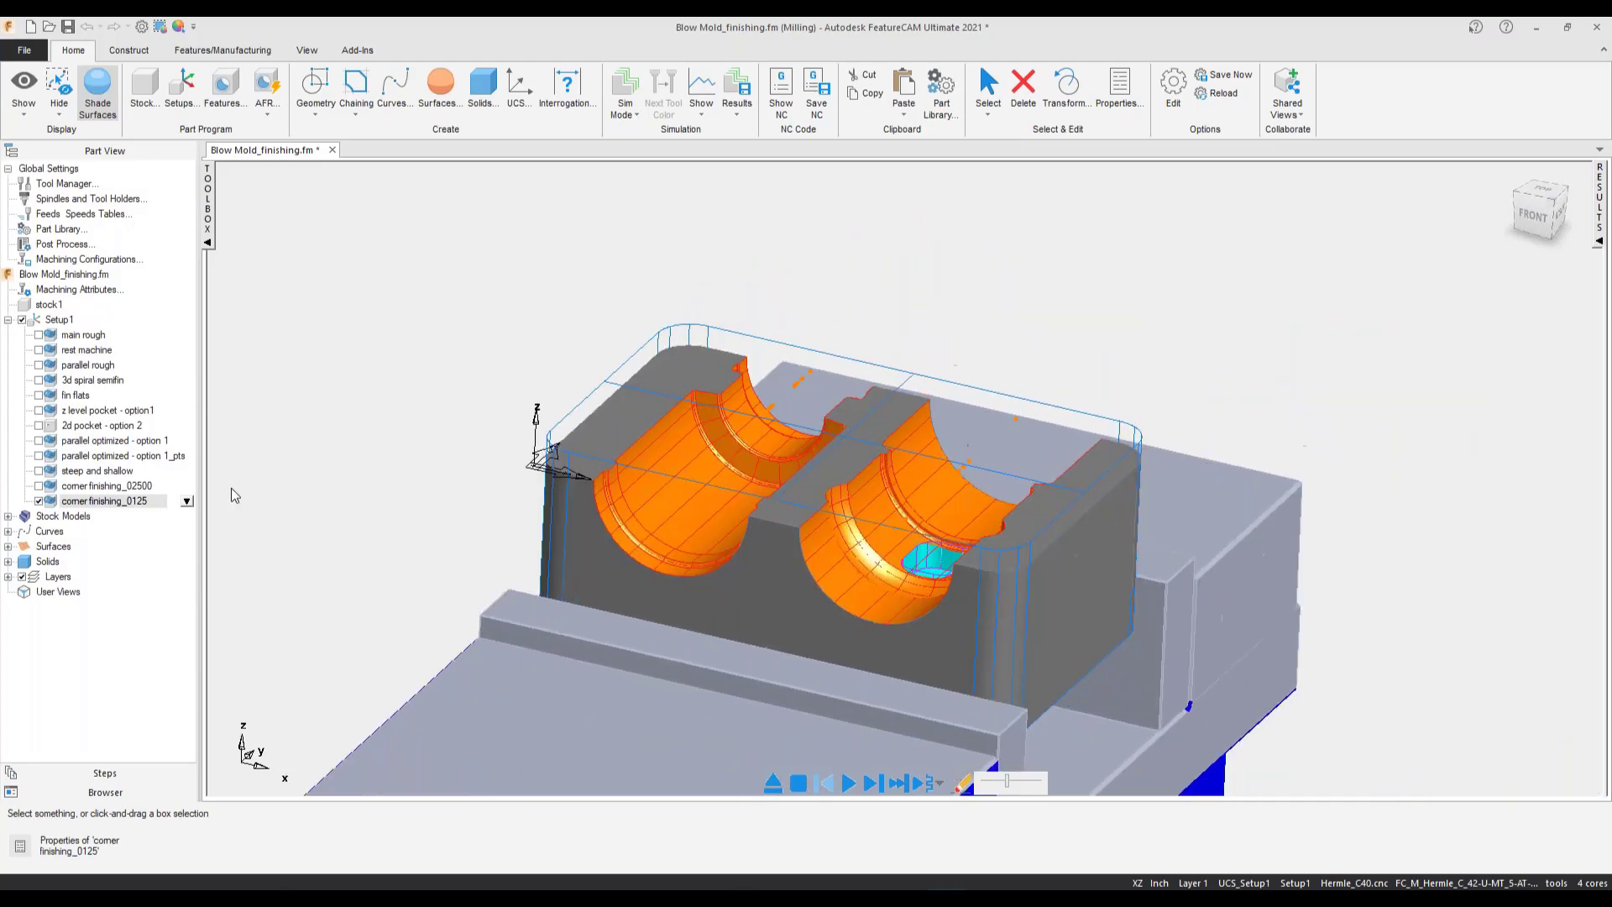
{"action": "right_click", "coordinate": [188, 504]}
{"action": "left_click", "coordinate": [214, 516]}
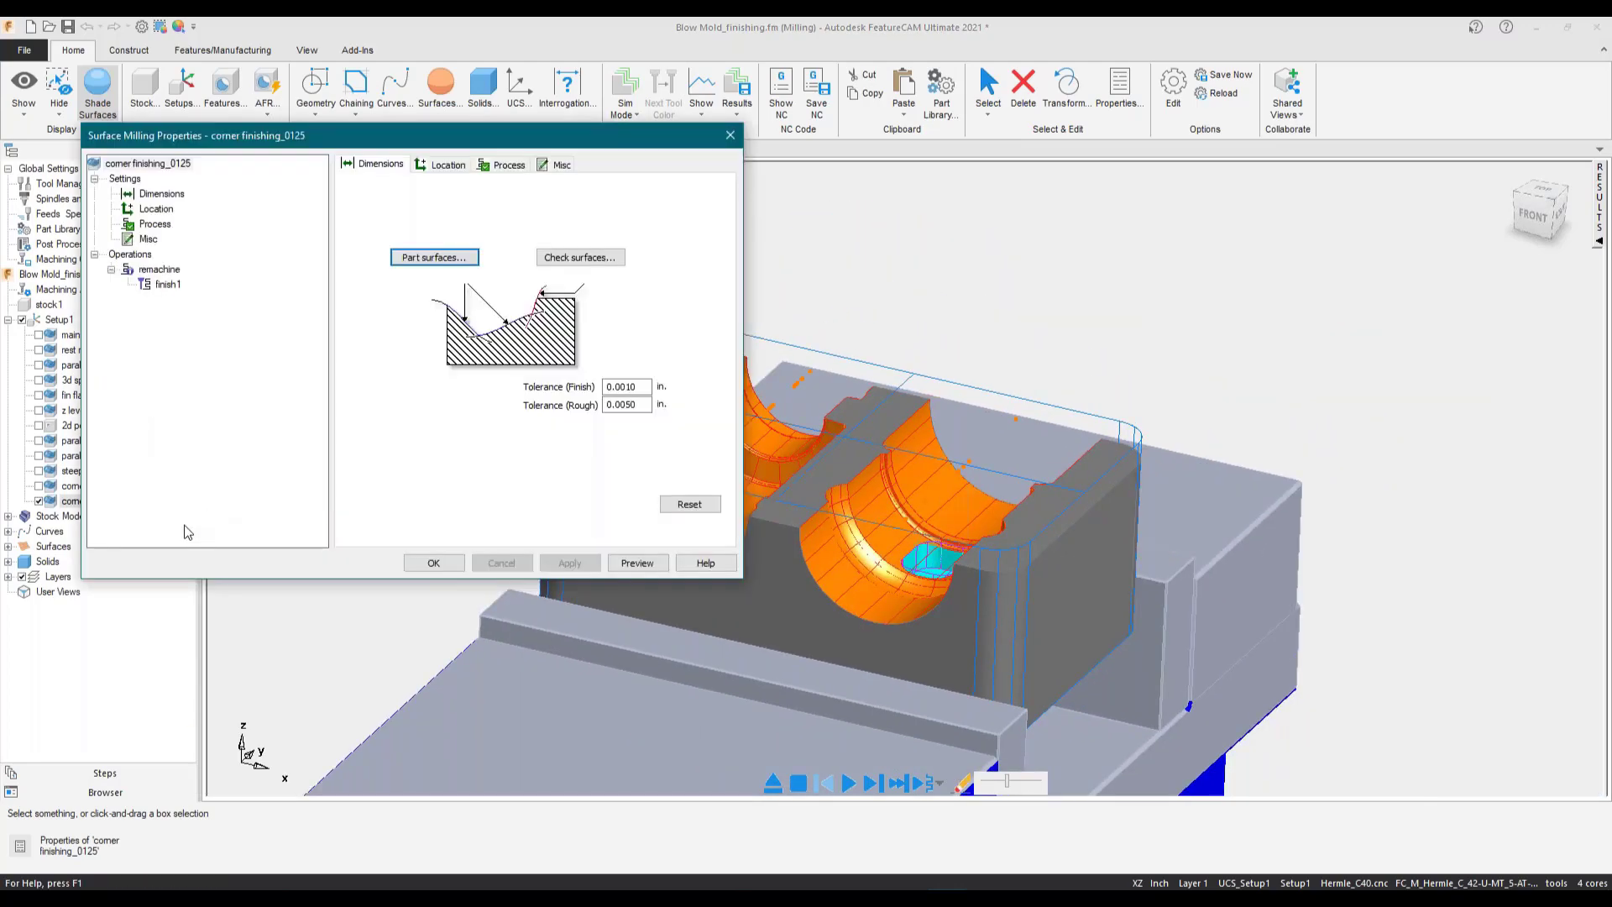
{"action": "left_click", "coordinate": [167, 285]}
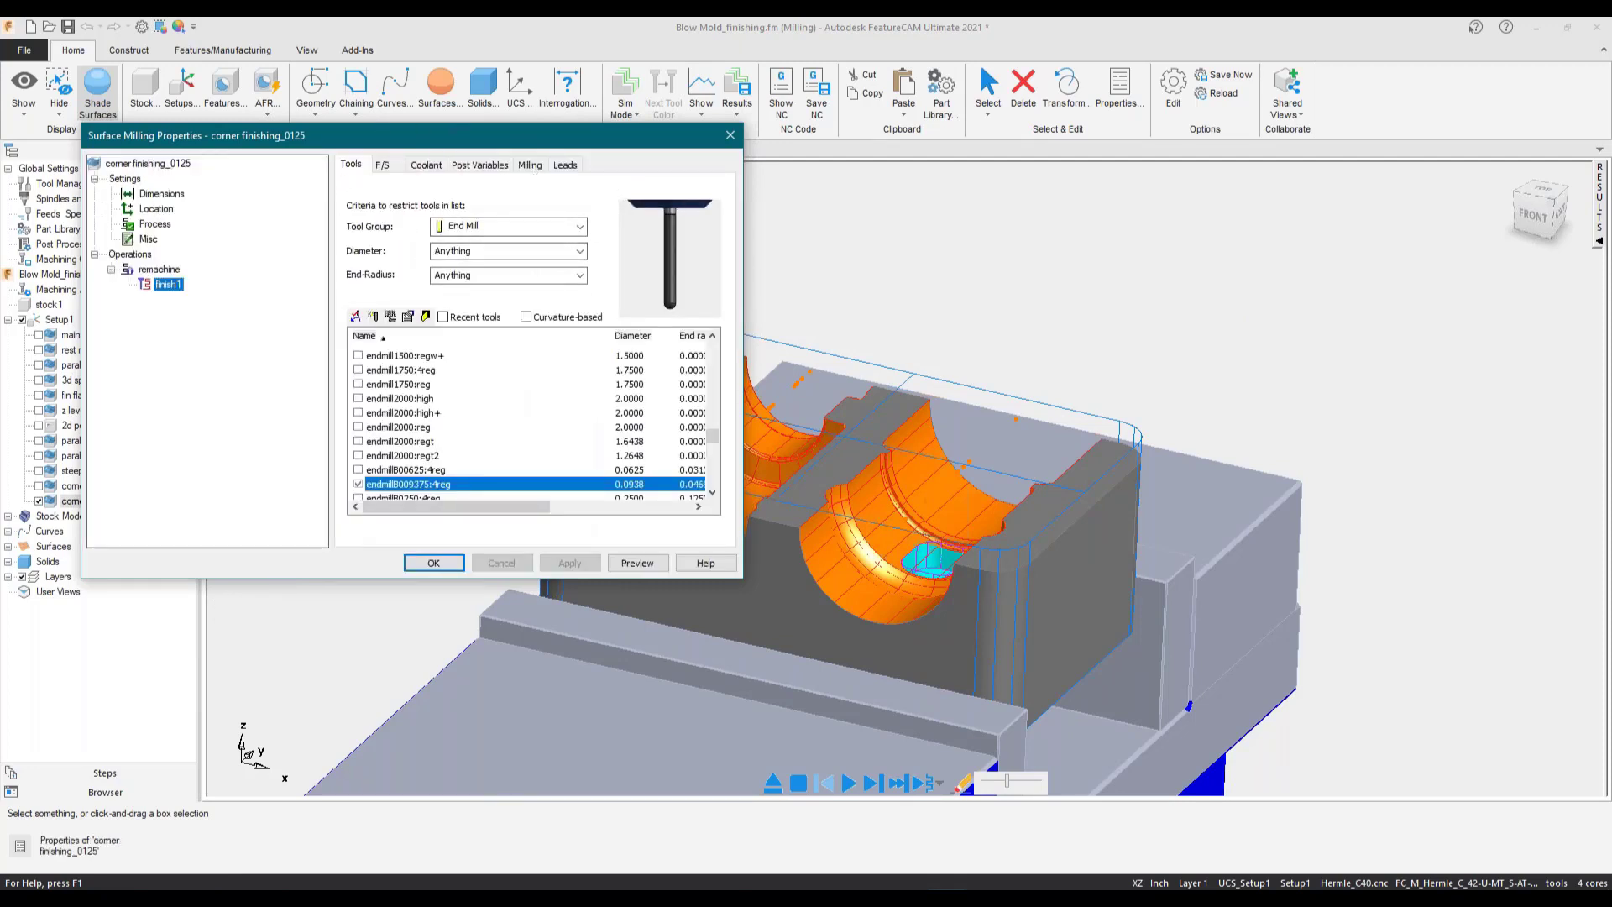
{"action": "left_click", "coordinate": [729, 135]}
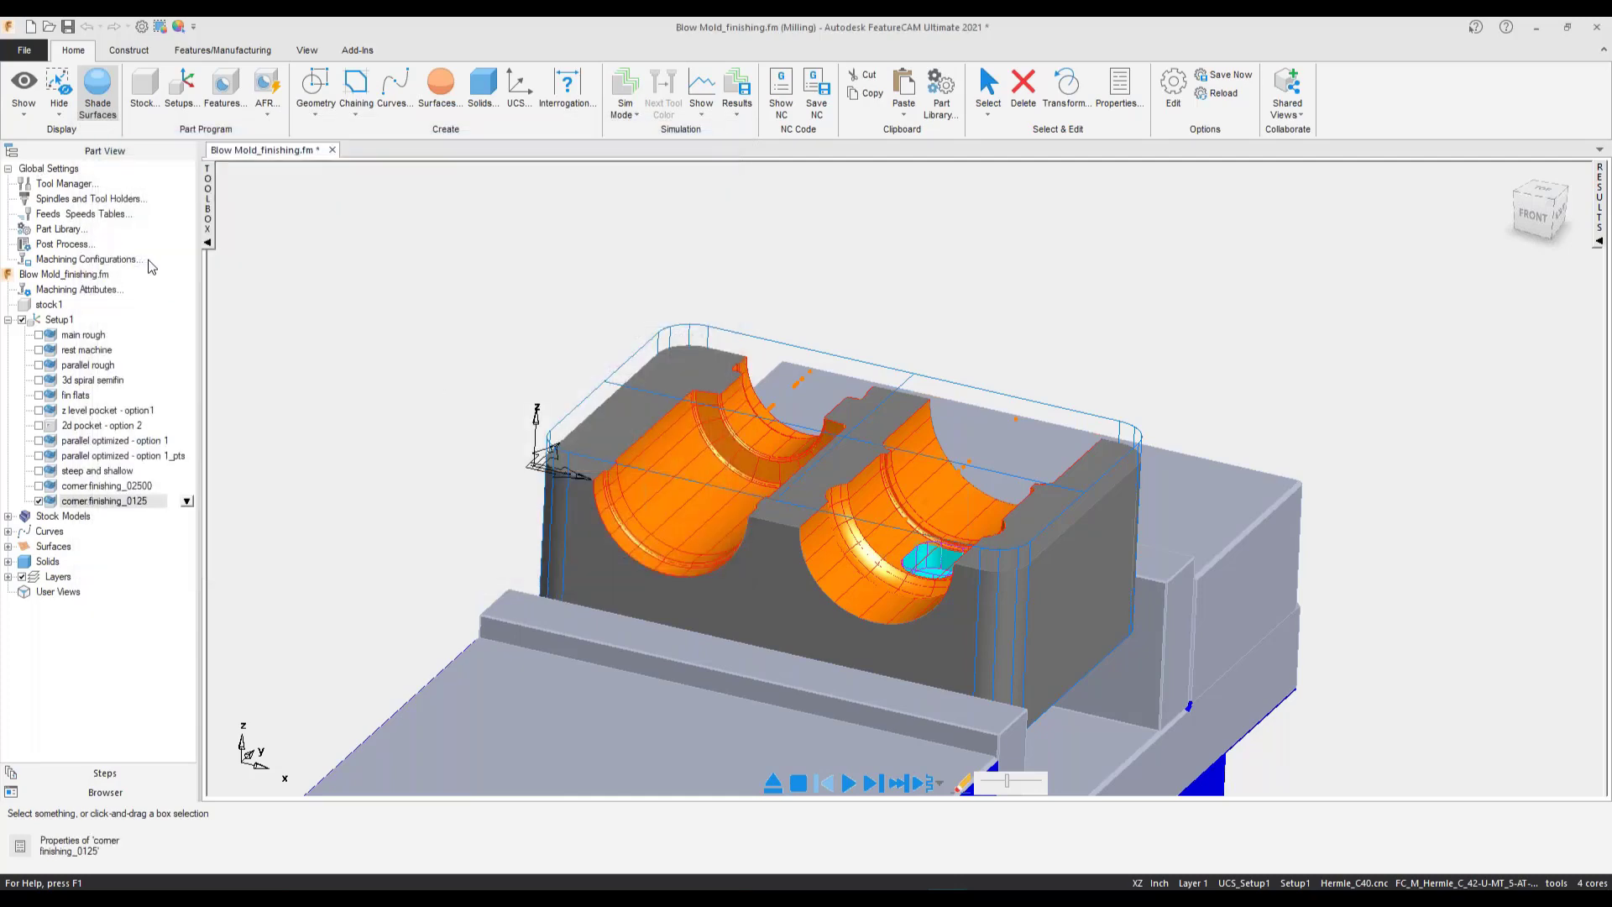
- Set the indexing of stock1 to 5th-axis positioning
{"action": "double_click", "coordinate": [49, 304]}
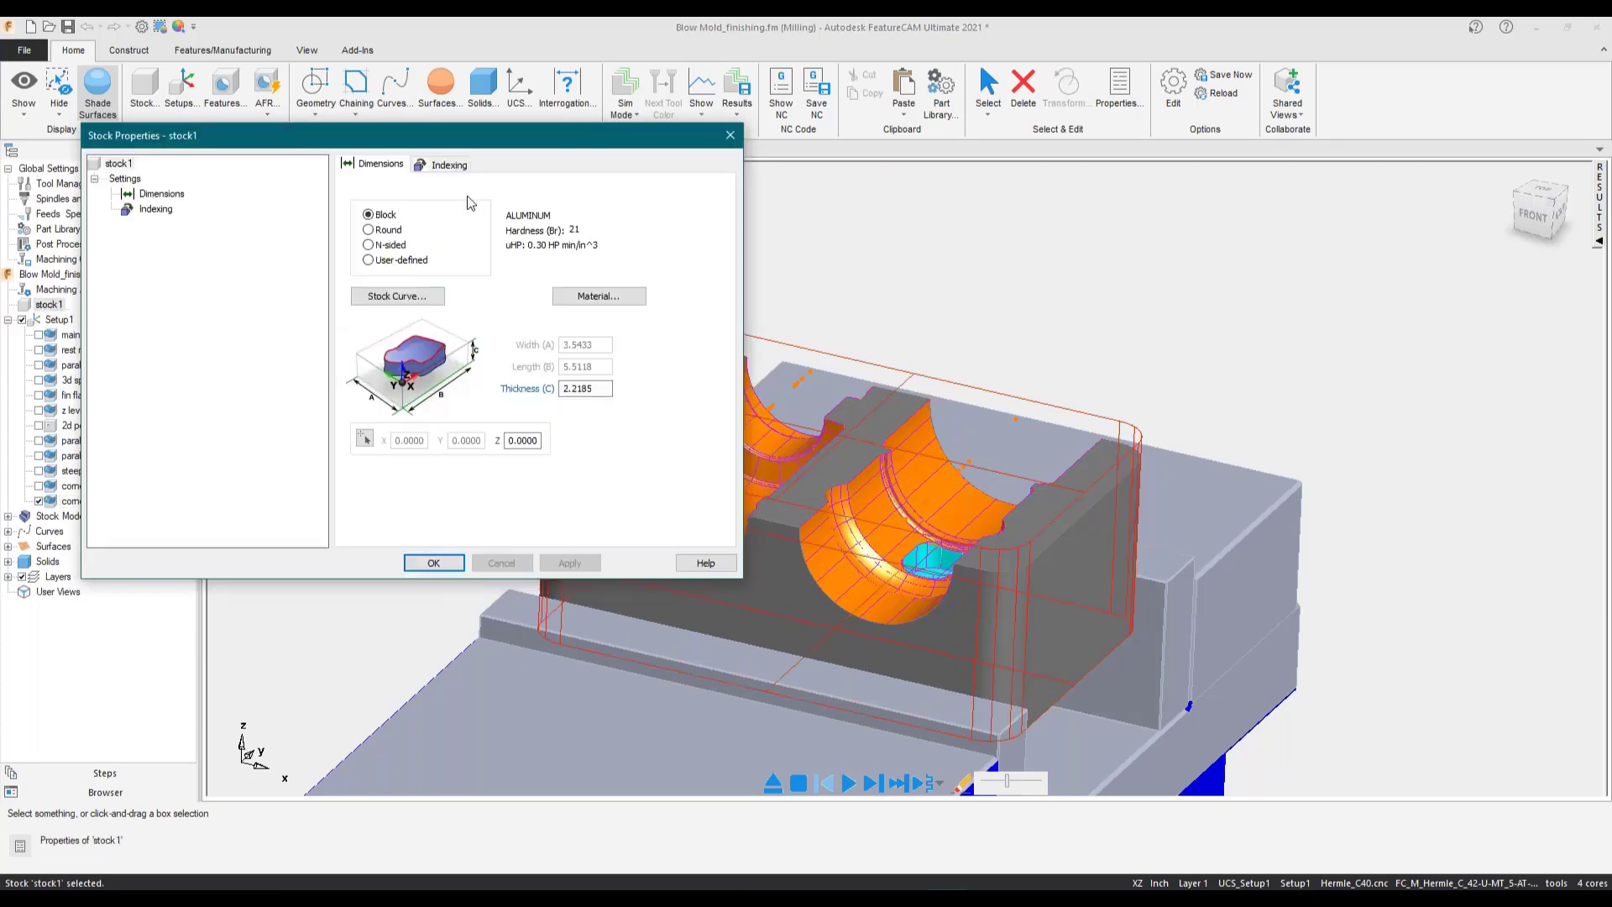
{"action": "left_click", "coordinate": [458, 167]}
{"action": "left_click", "coordinate": [370, 360]}
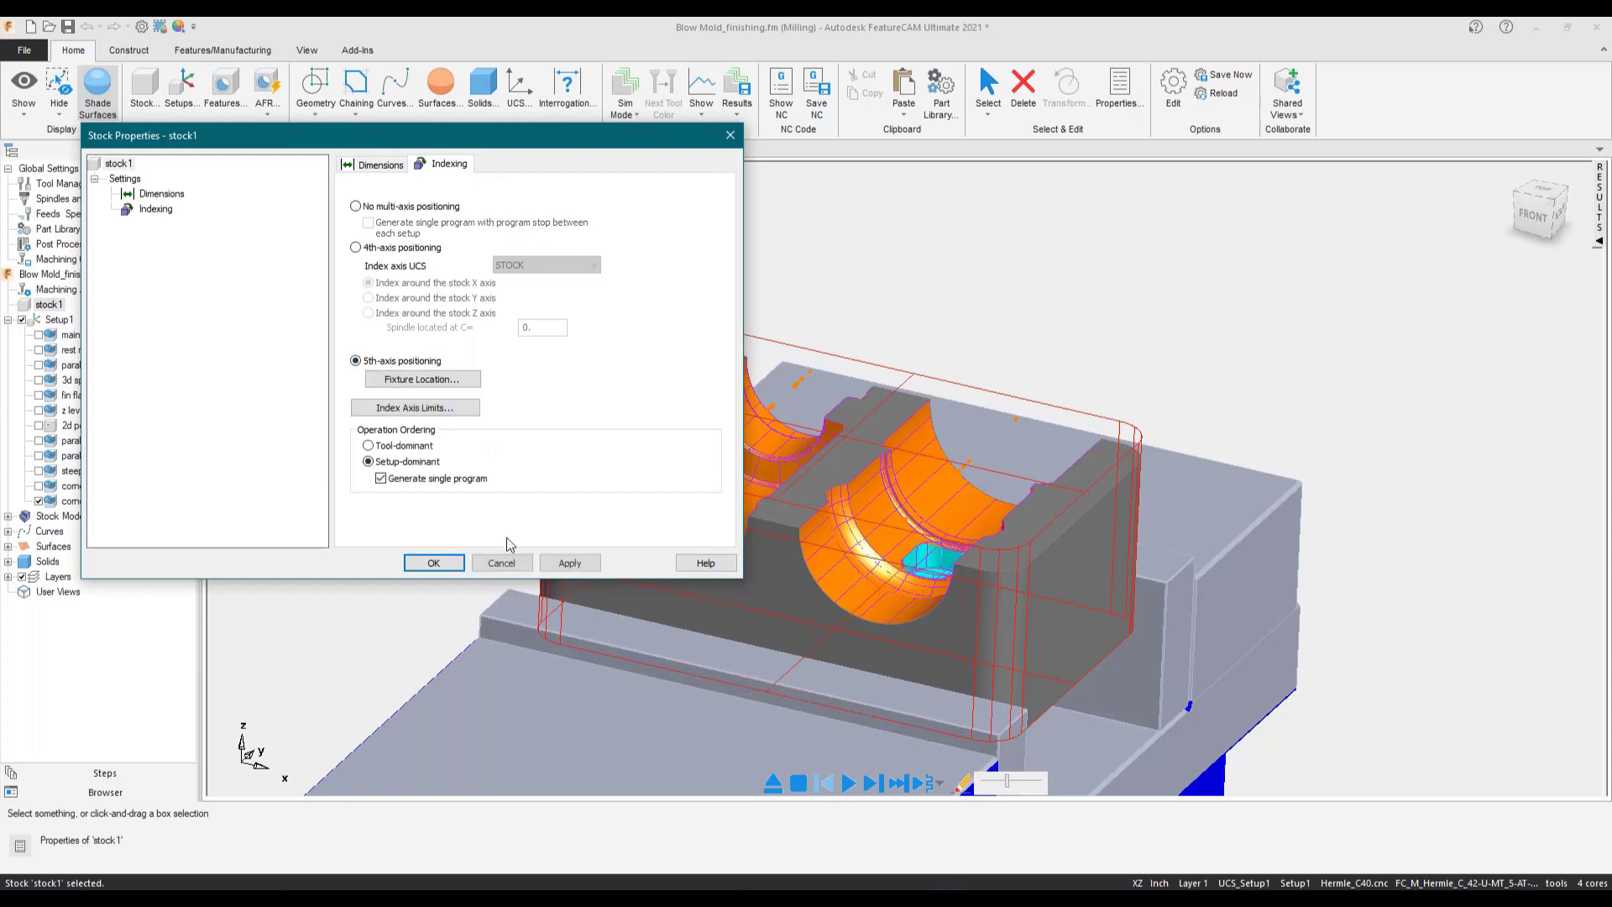
{"action": "left_click", "coordinate": [580, 570]}
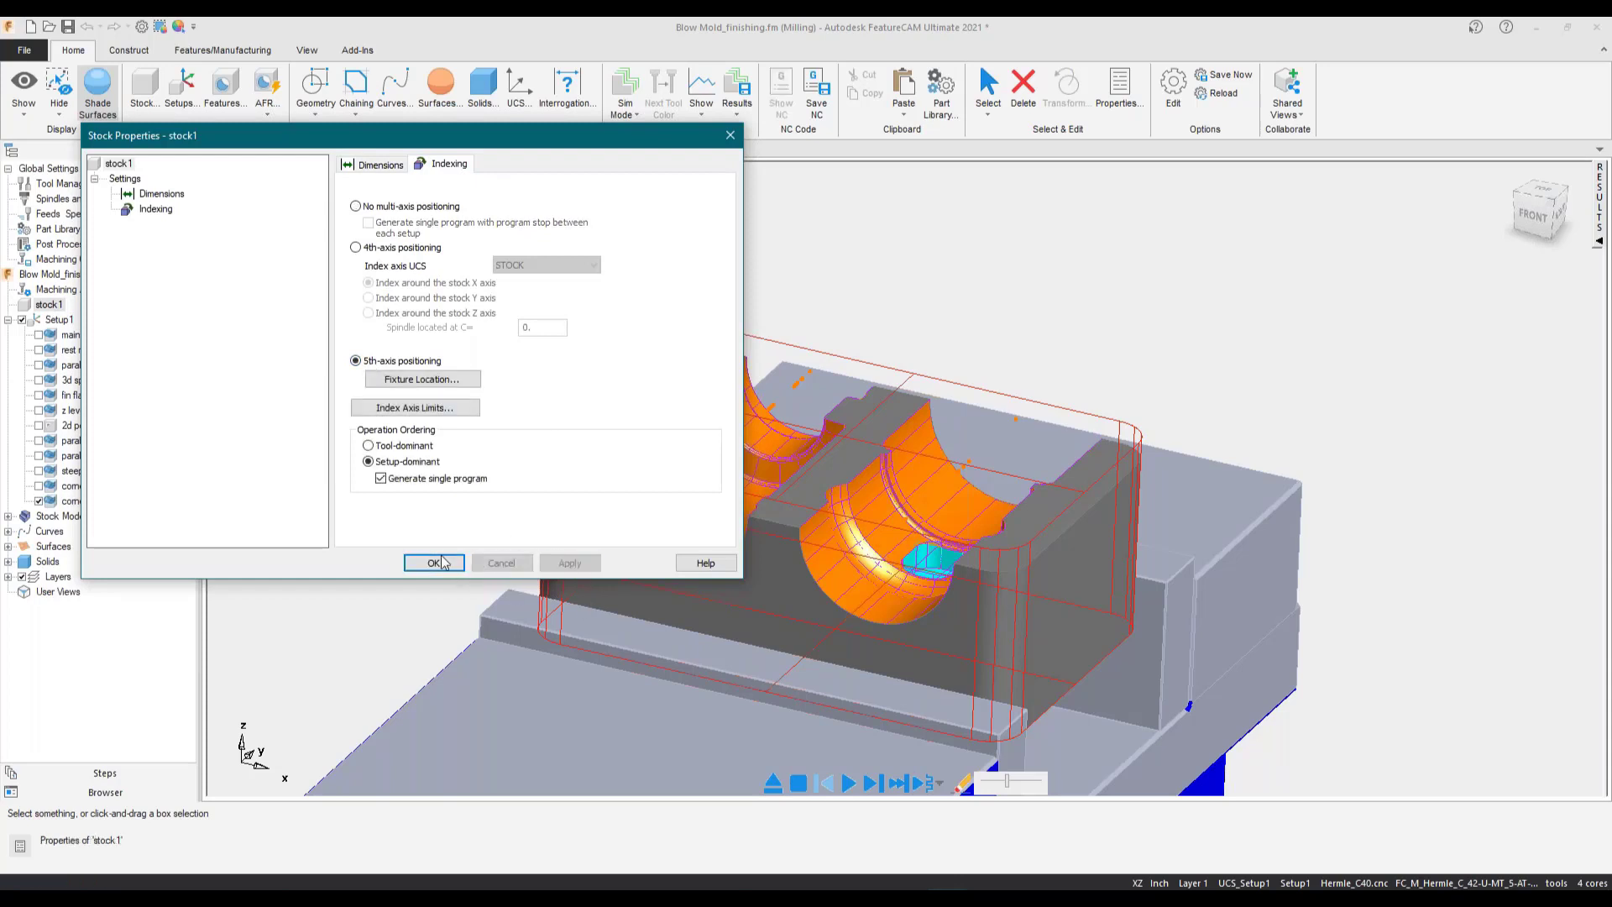
{"action": "left_click", "coordinate": [438, 564]}
- Review the finish1 tool, remachine strategy and 5-Axis options of corner finishing_0125, and close its properties
{"action": "left_click", "coordinate": [100, 501]}
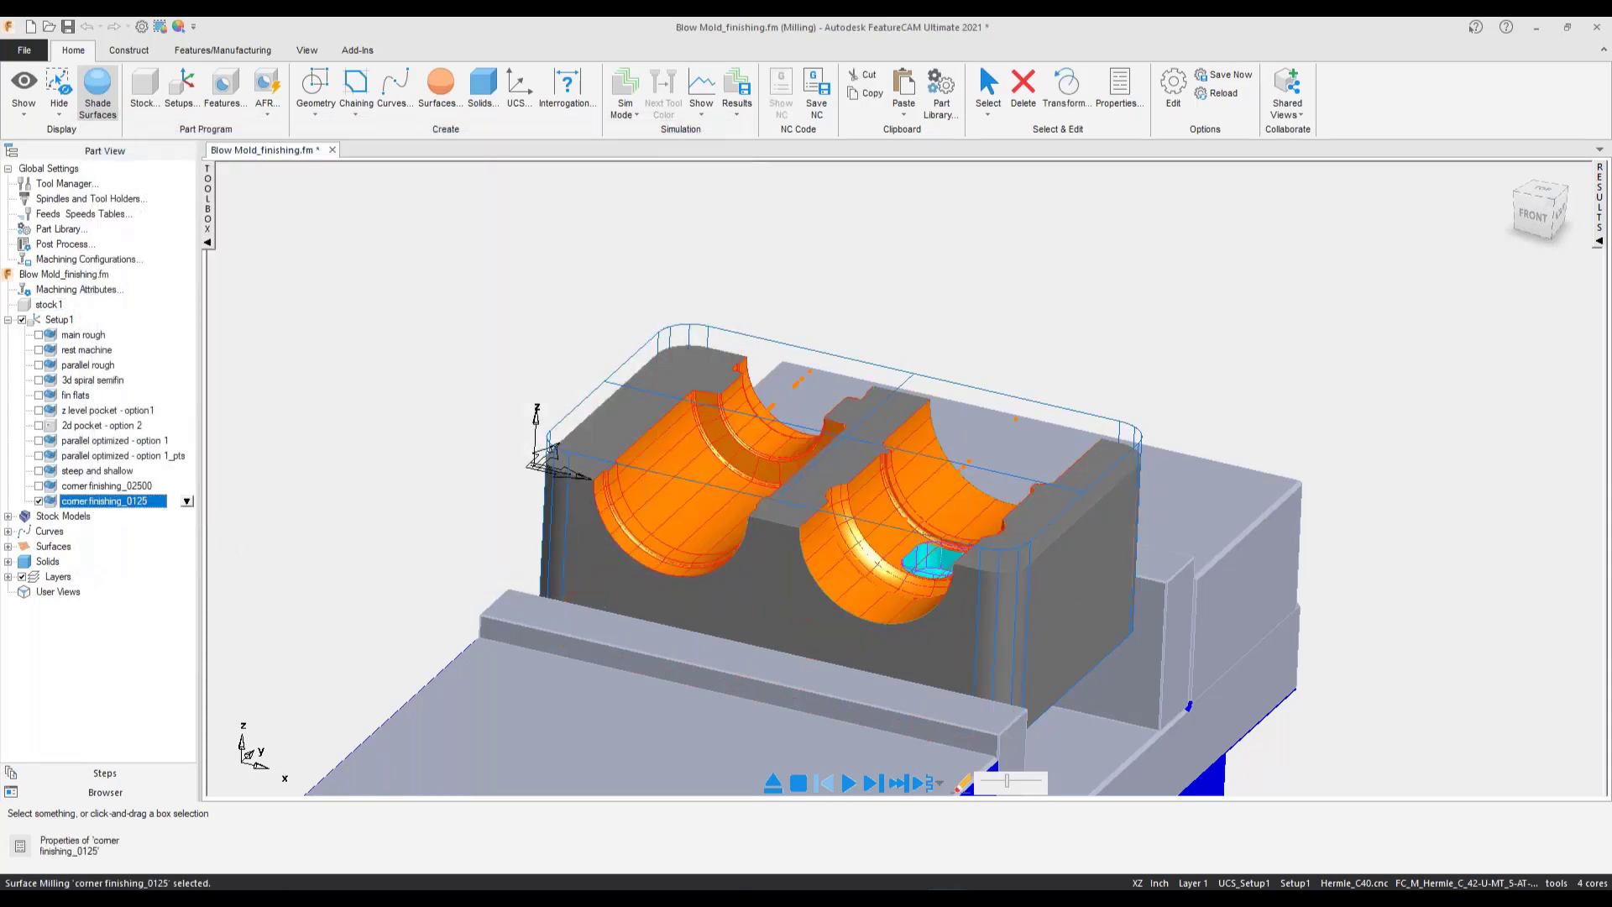
{"action": "right_click", "coordinate": [181, 497]}
{"action": "left_click", "coordinate": [242, 524]}
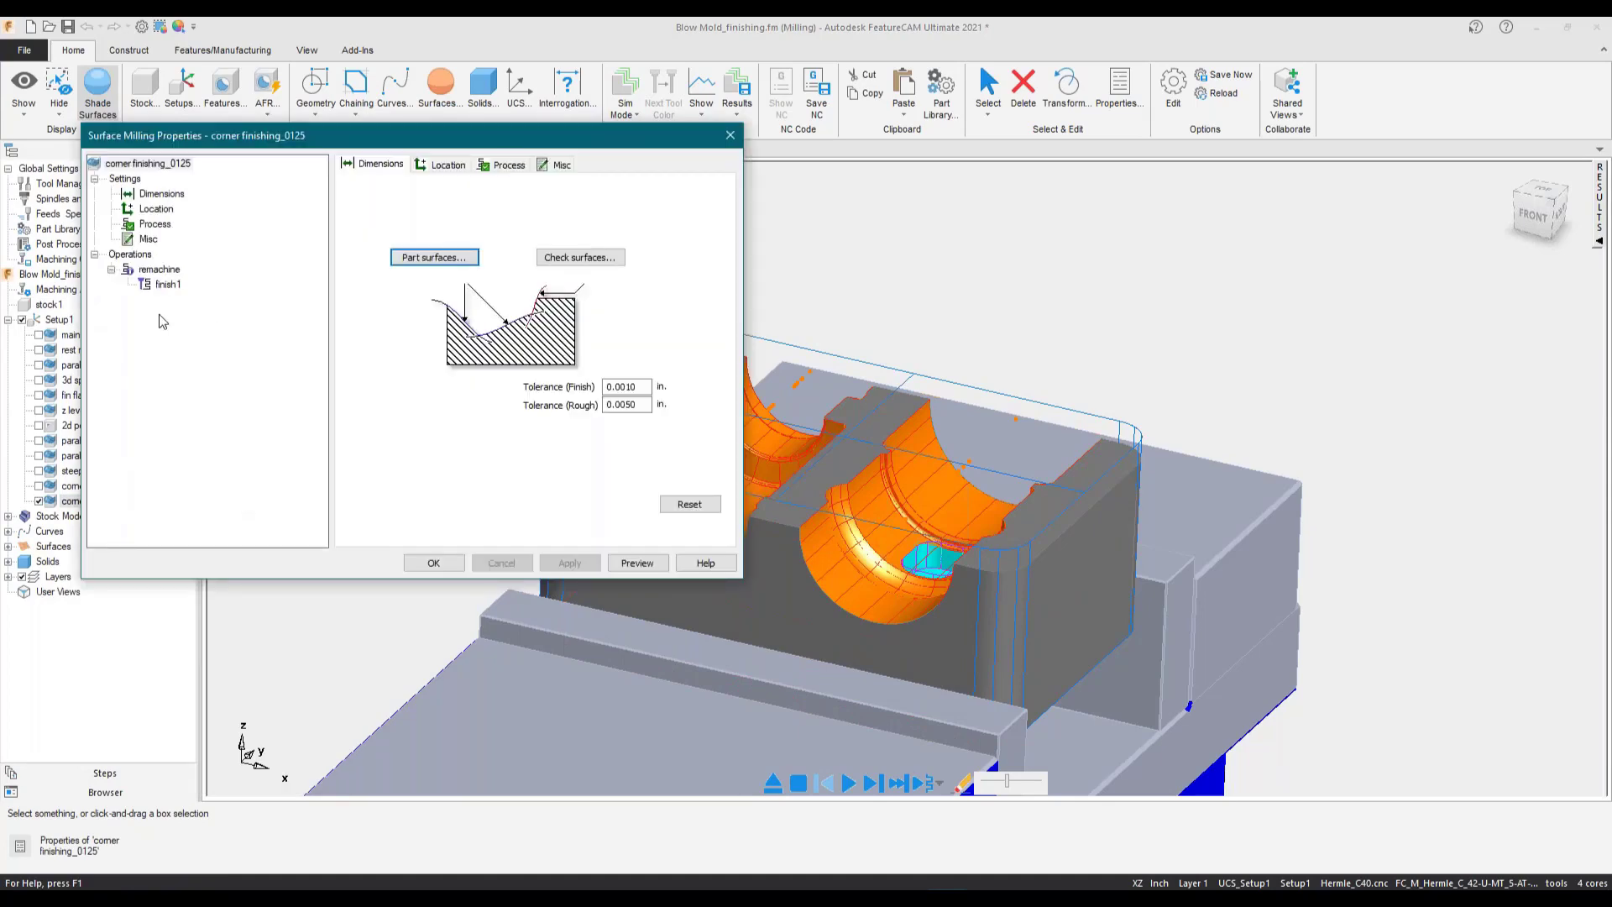
{"action": "left_click", "coordinate": [166, 285]}
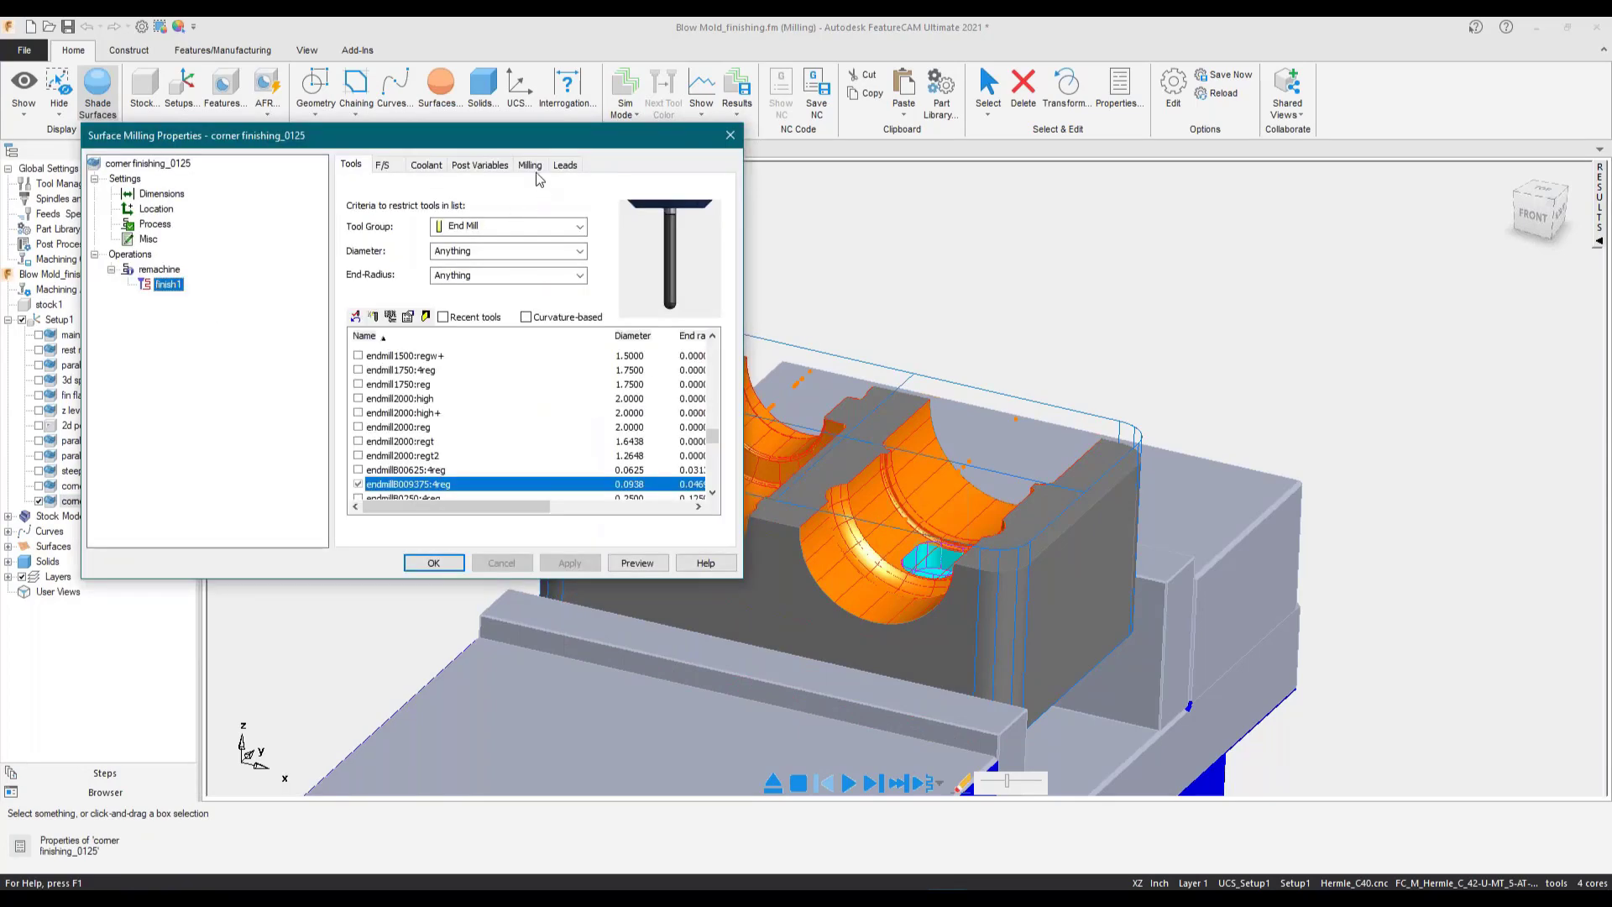
{"action": "left_click", "coordinate": [160, 269]}
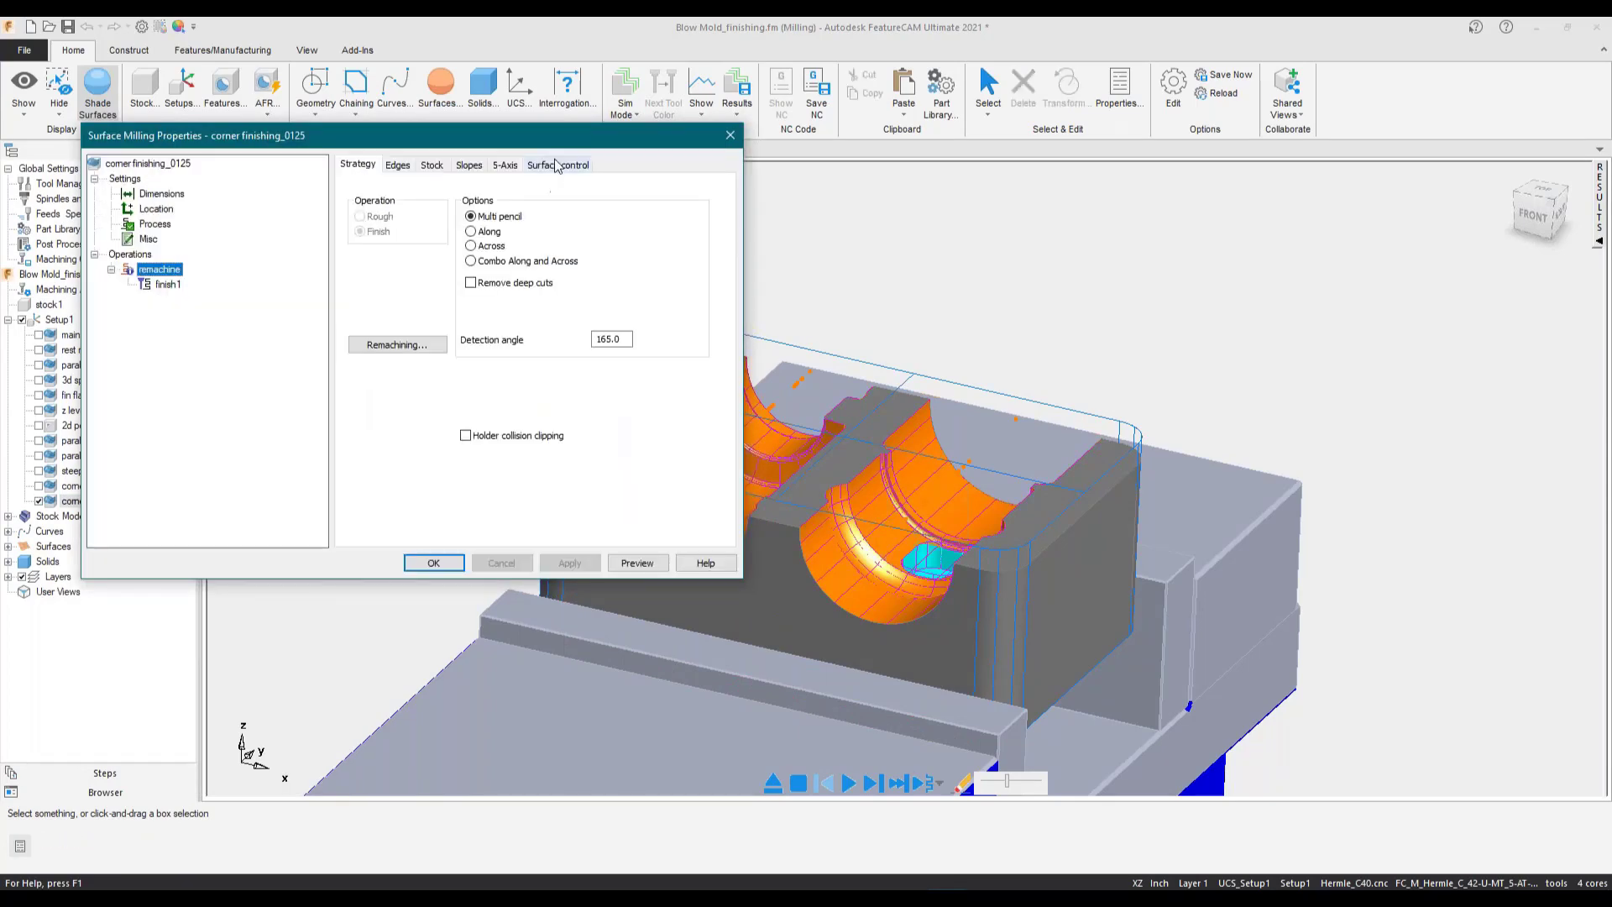
{"action": "left_click", "coordinate": [505, 165]}
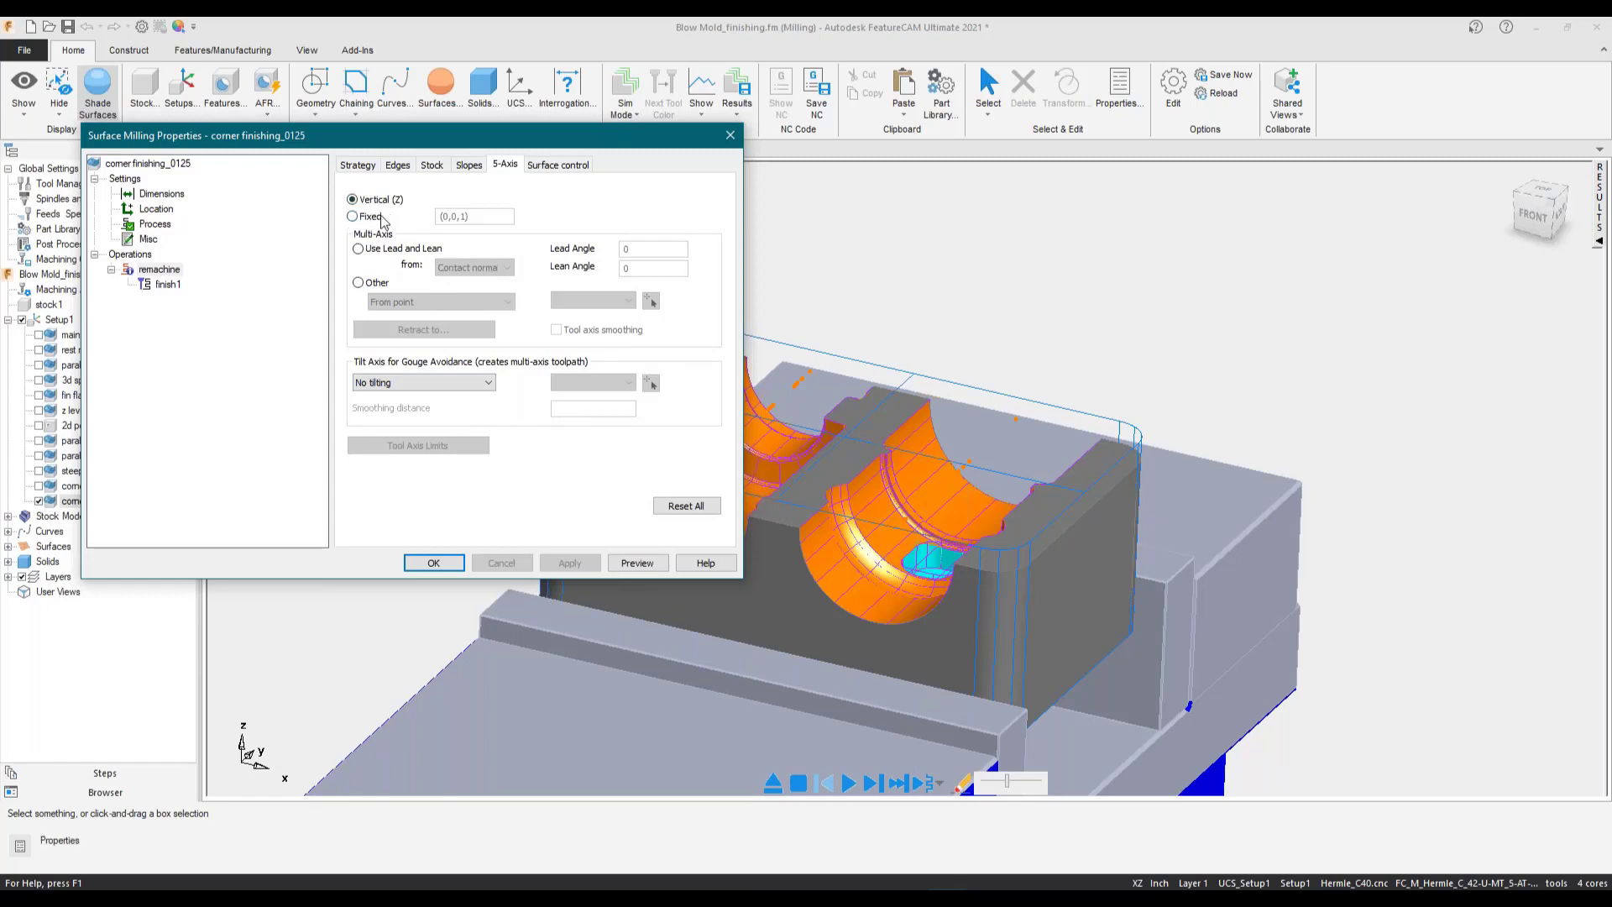
{"action": "left_click", "coordinate": [729, 136]}
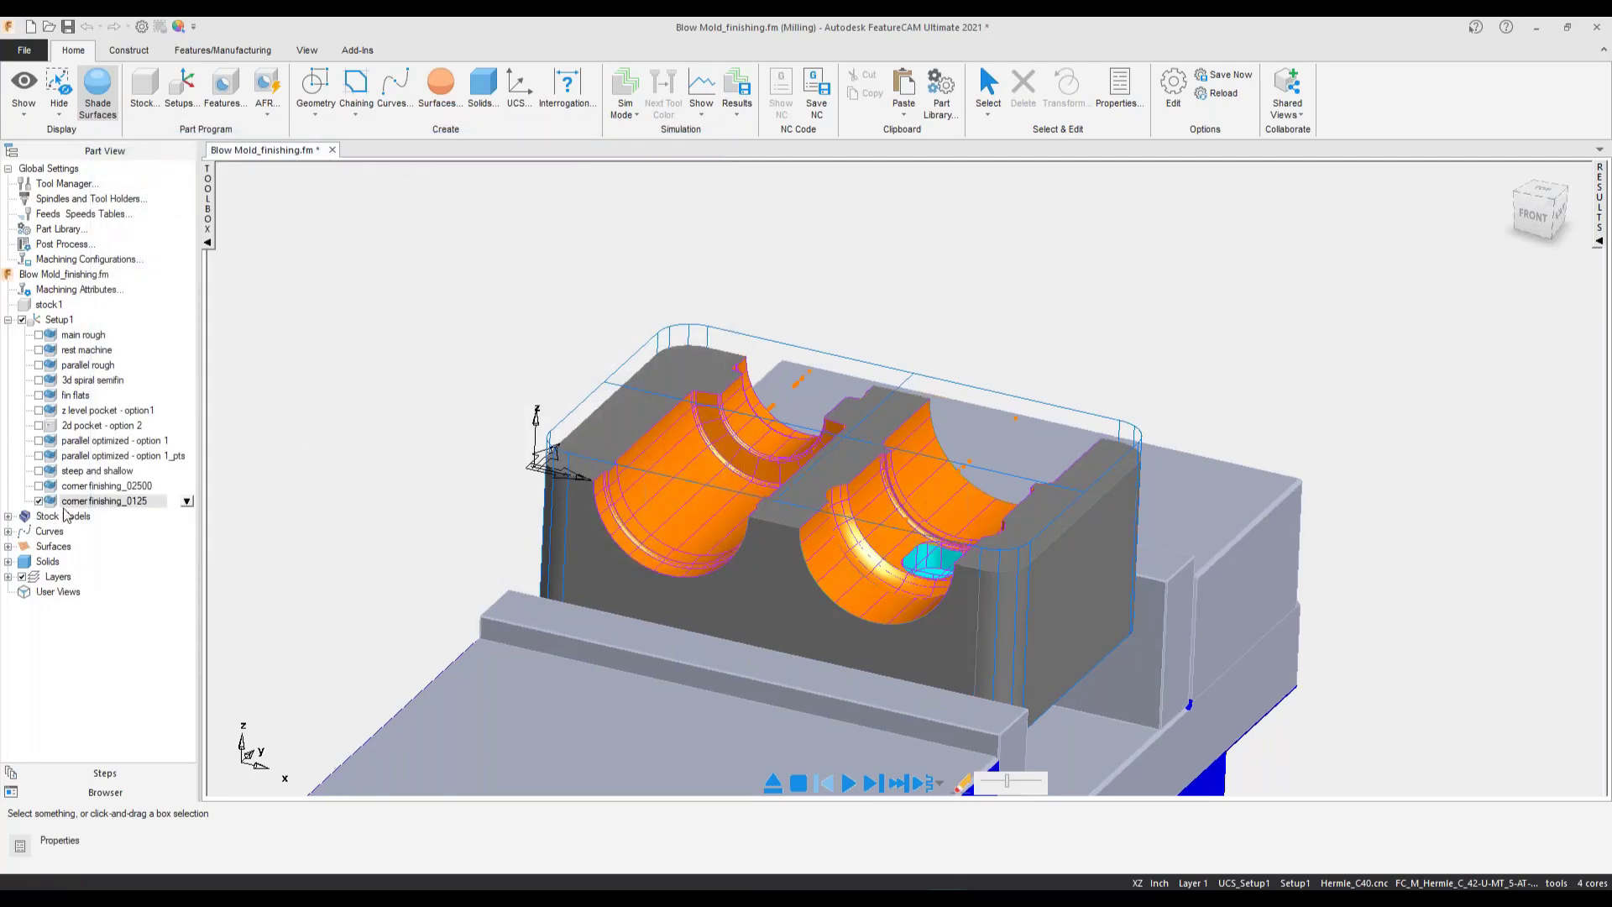
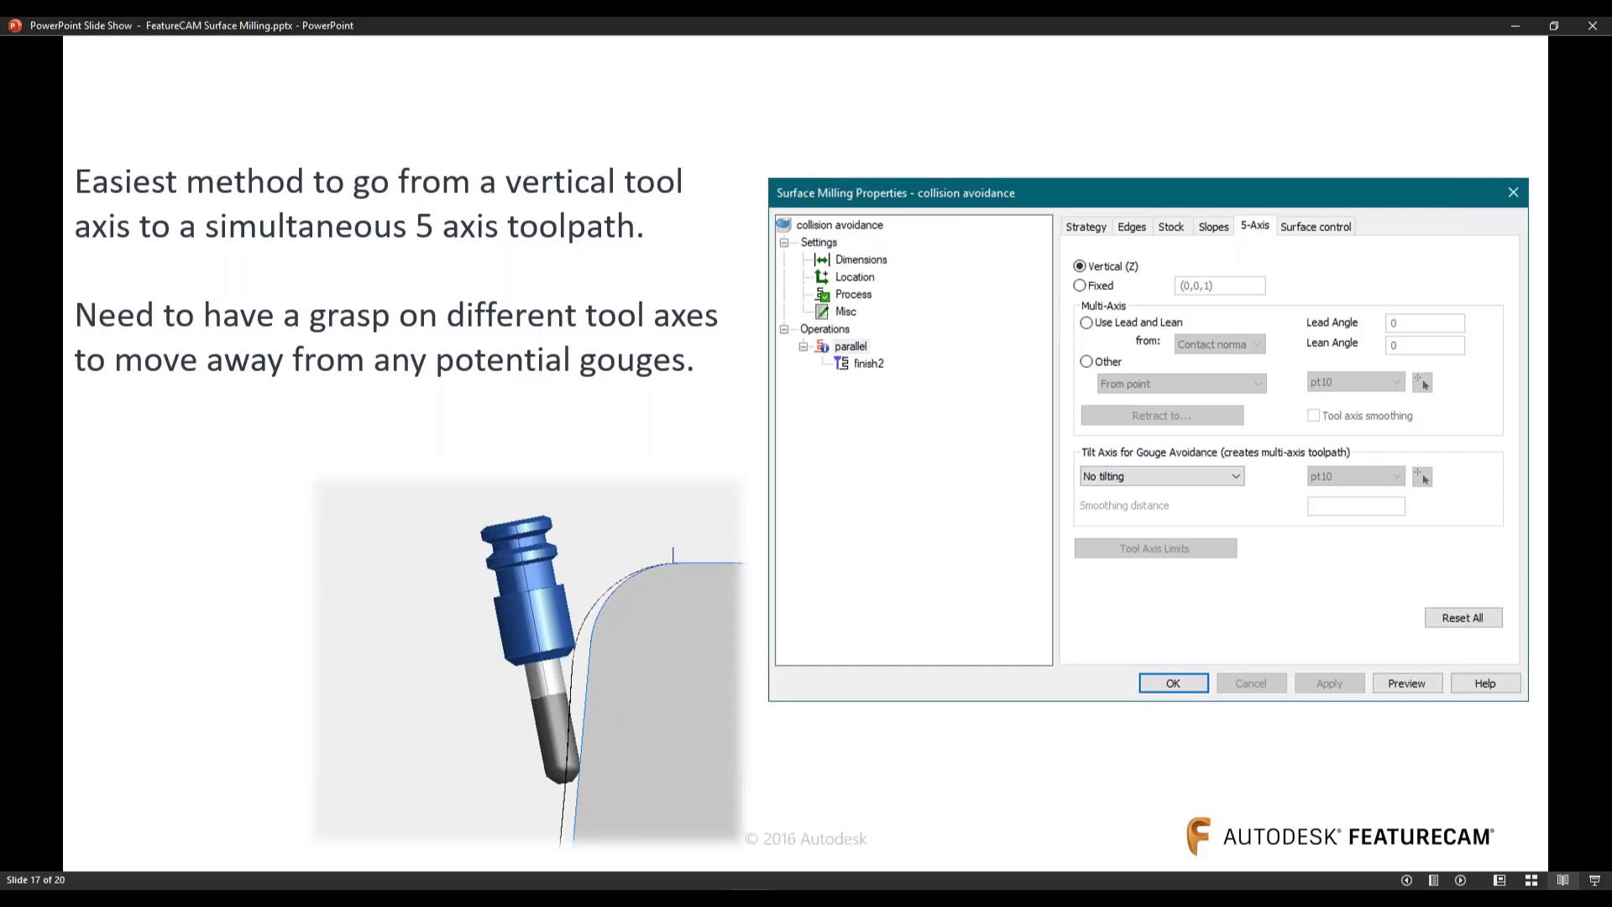
{"action": "key", "text": "Right"}
{"action": "key", "text": "Right"}
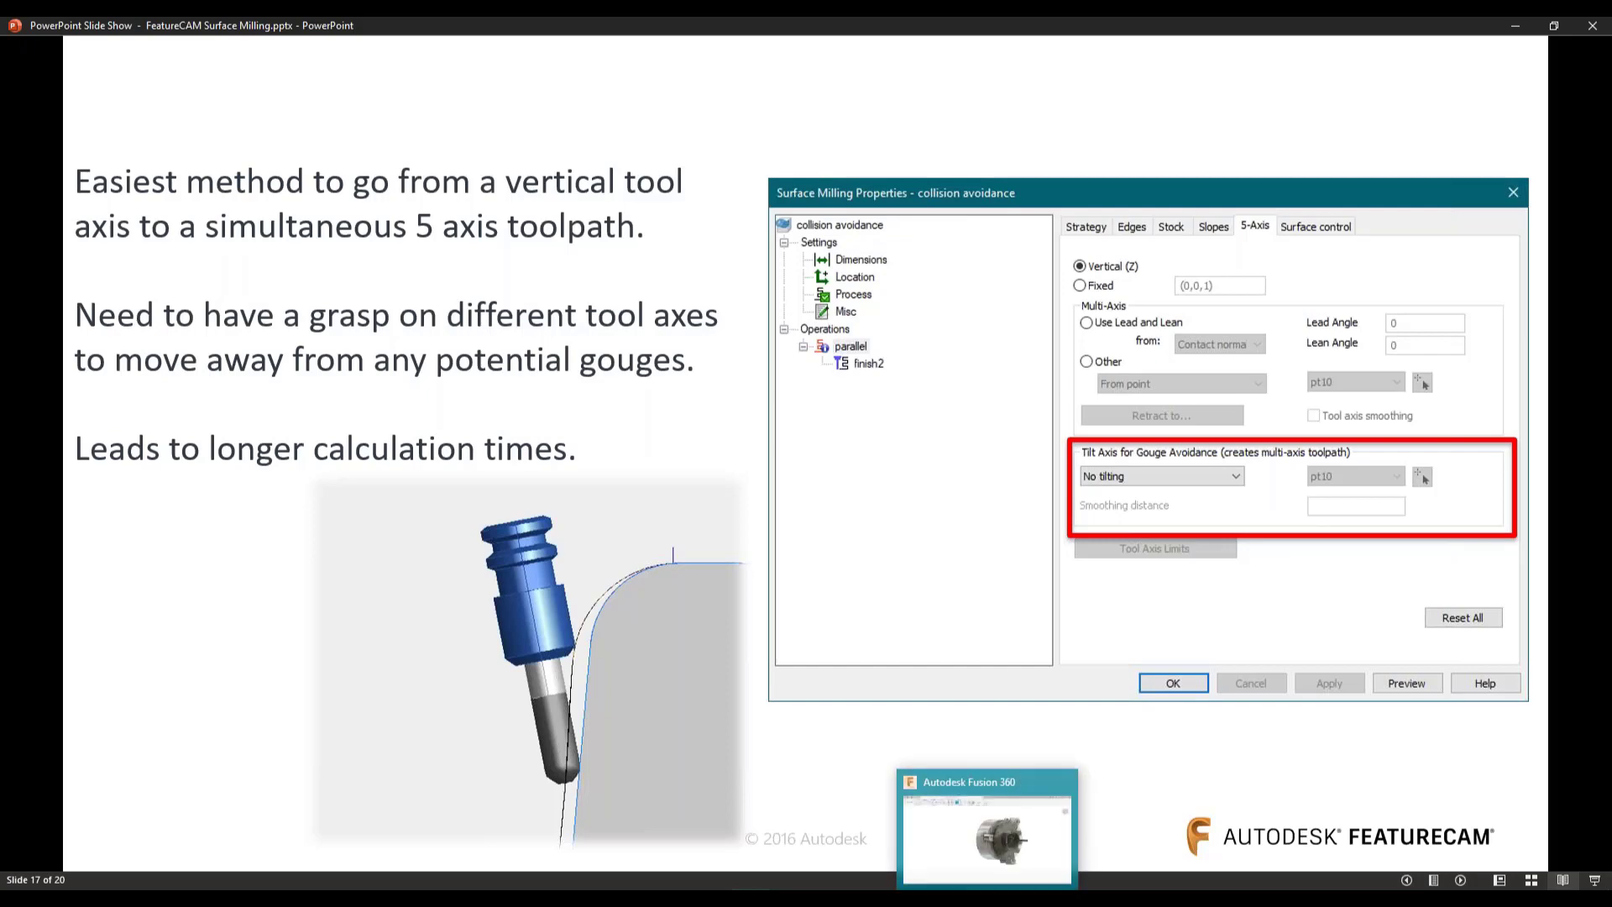
- Switch to the Tool Axis samples.fm document in FeatureCAM and view the part from the front
{"action": "mouse_move", "coordinate": [1071, 886]}
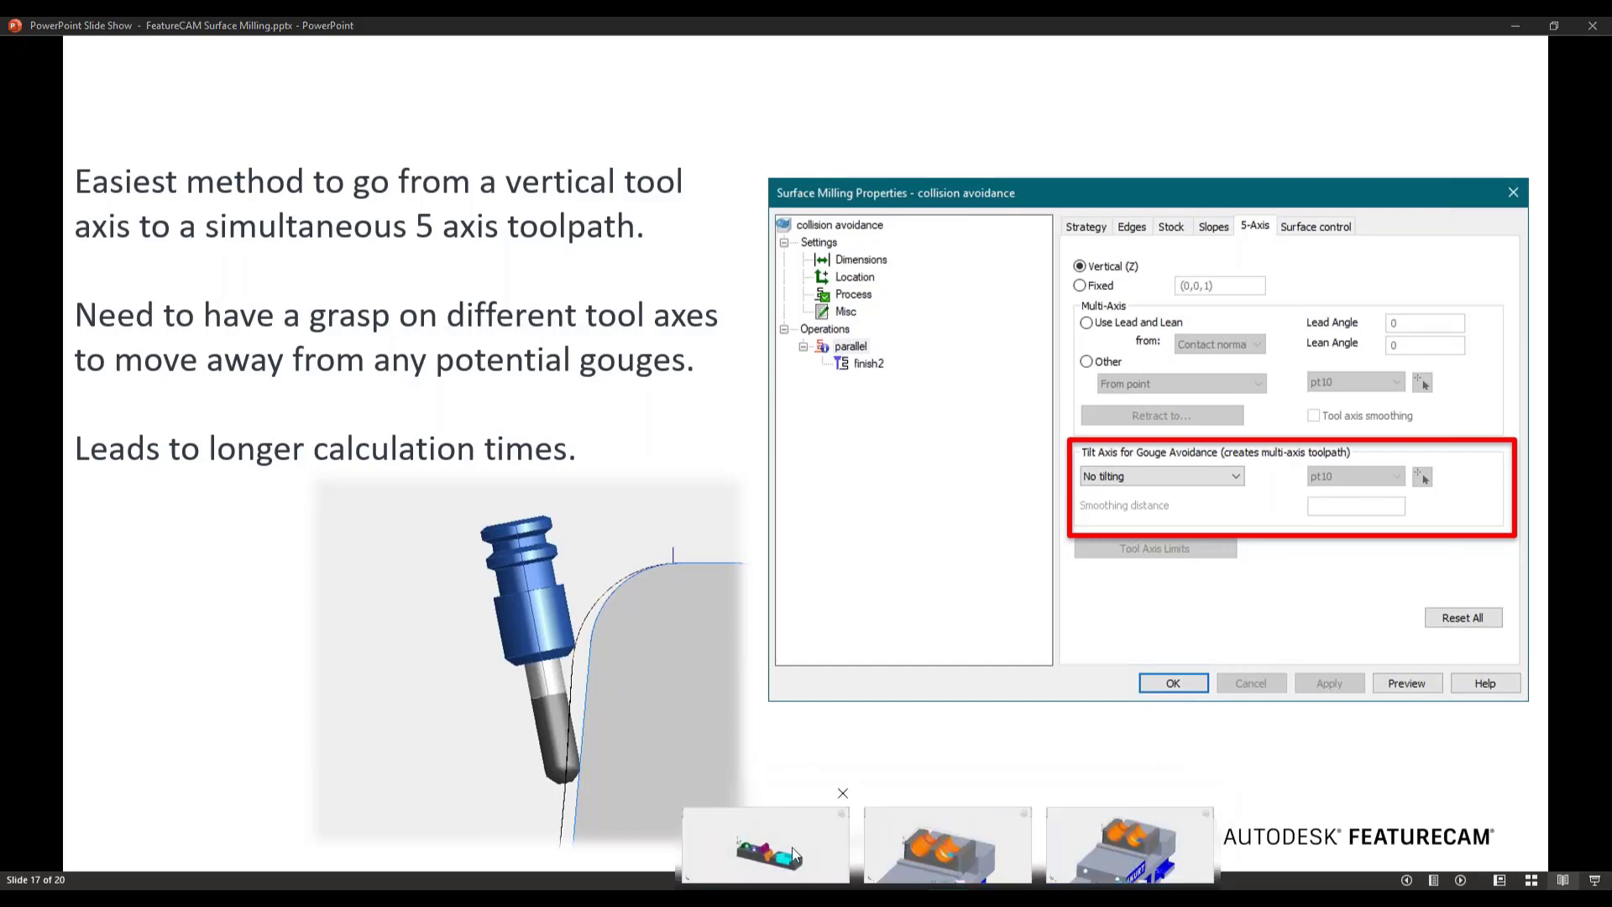
{"action": "left_click", "coordinate": [792, 848]}
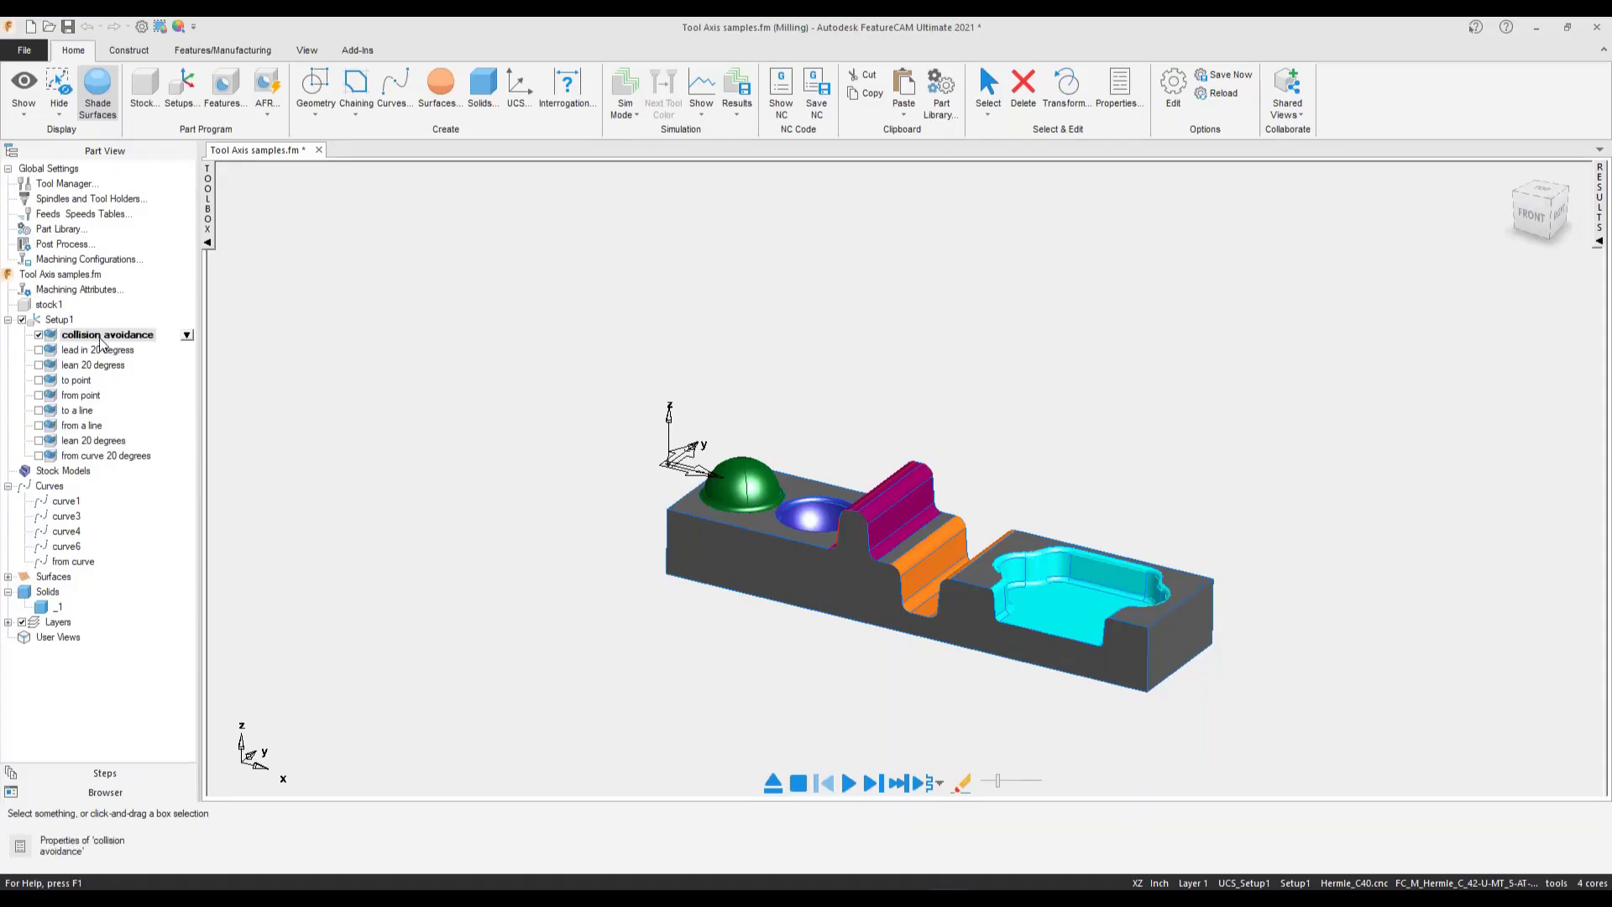
{"action": "left_click", "coordinate": [1528, 216]}
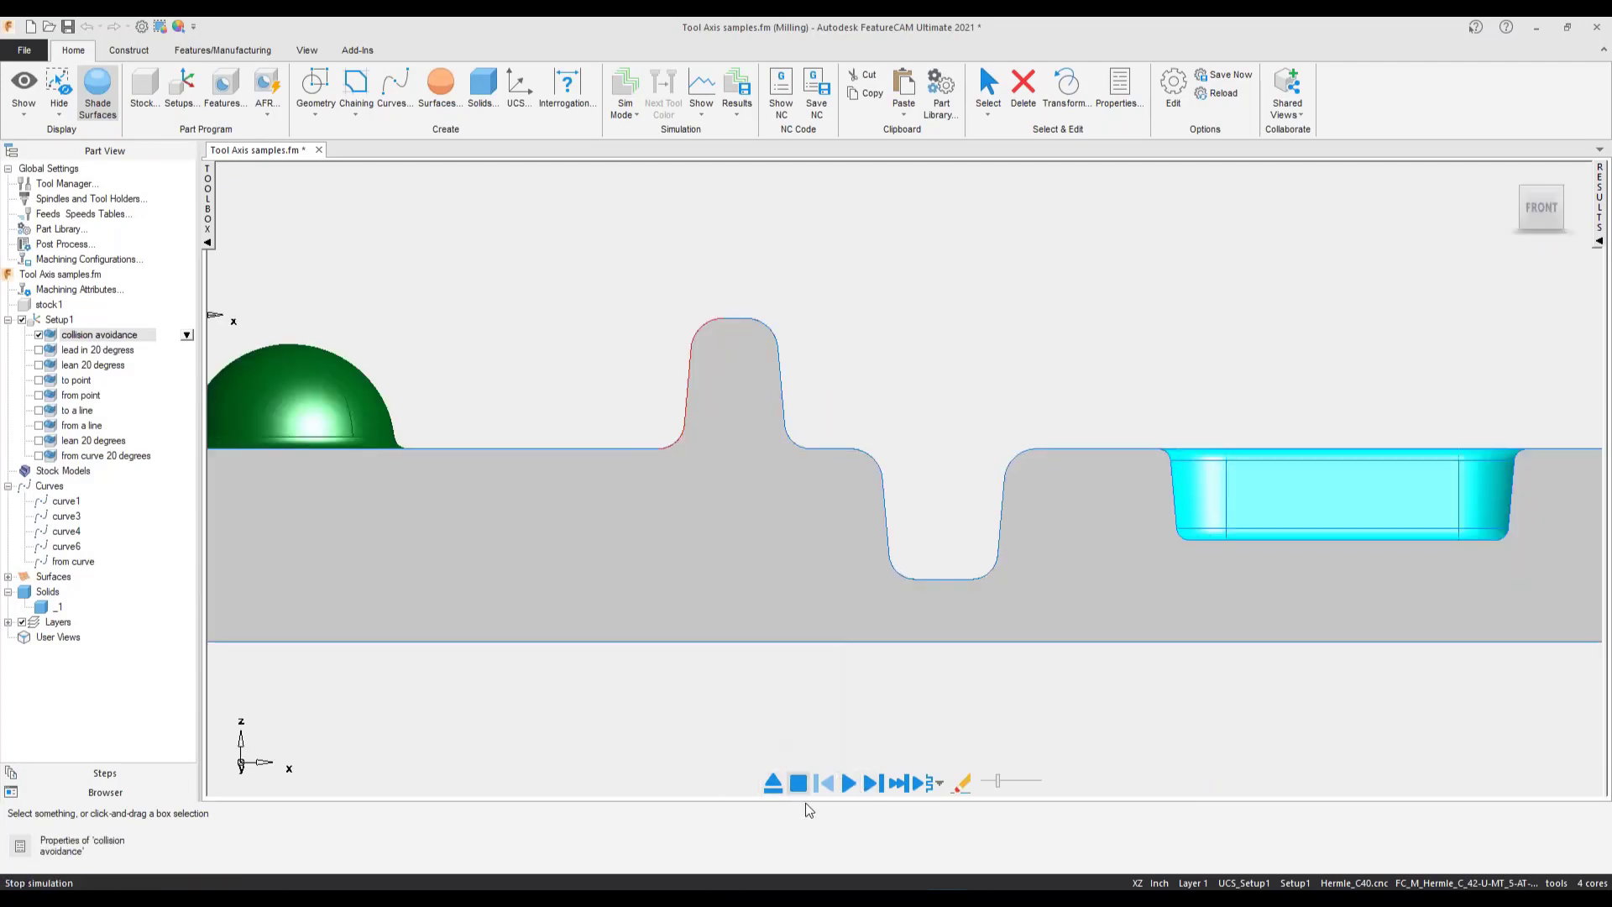
- Simulate the collision avoidance feature in single steps to check the holder against the stock, and end the simulation
{"action": "left_click", "coordinate": [869, 783]}
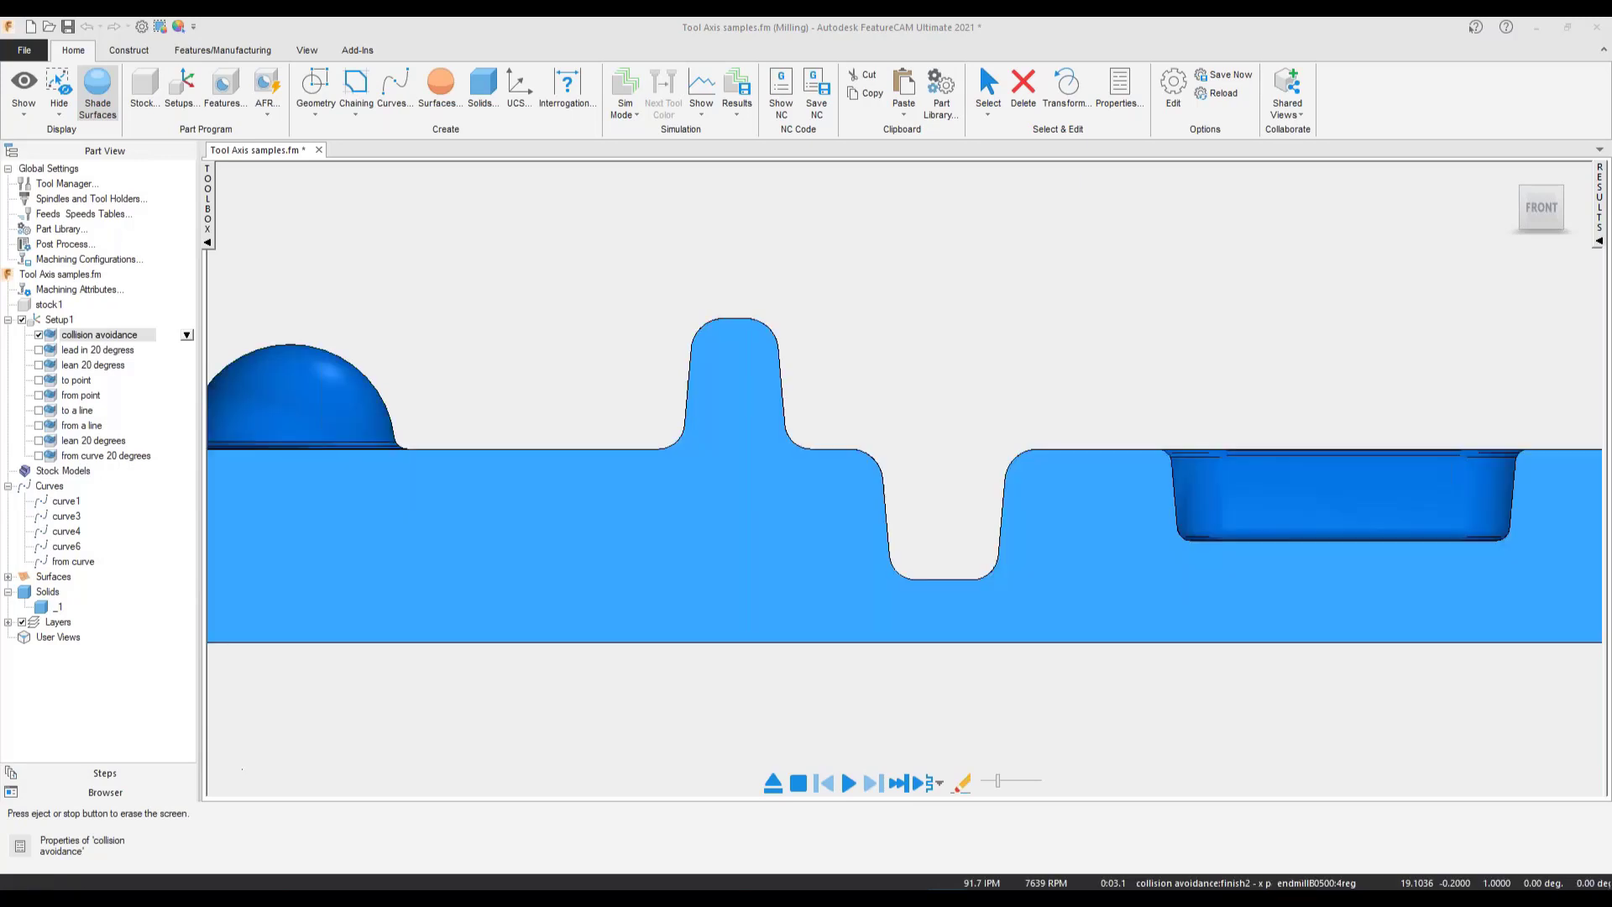
{"action": "left_click", "coordinate": [872, 784]}
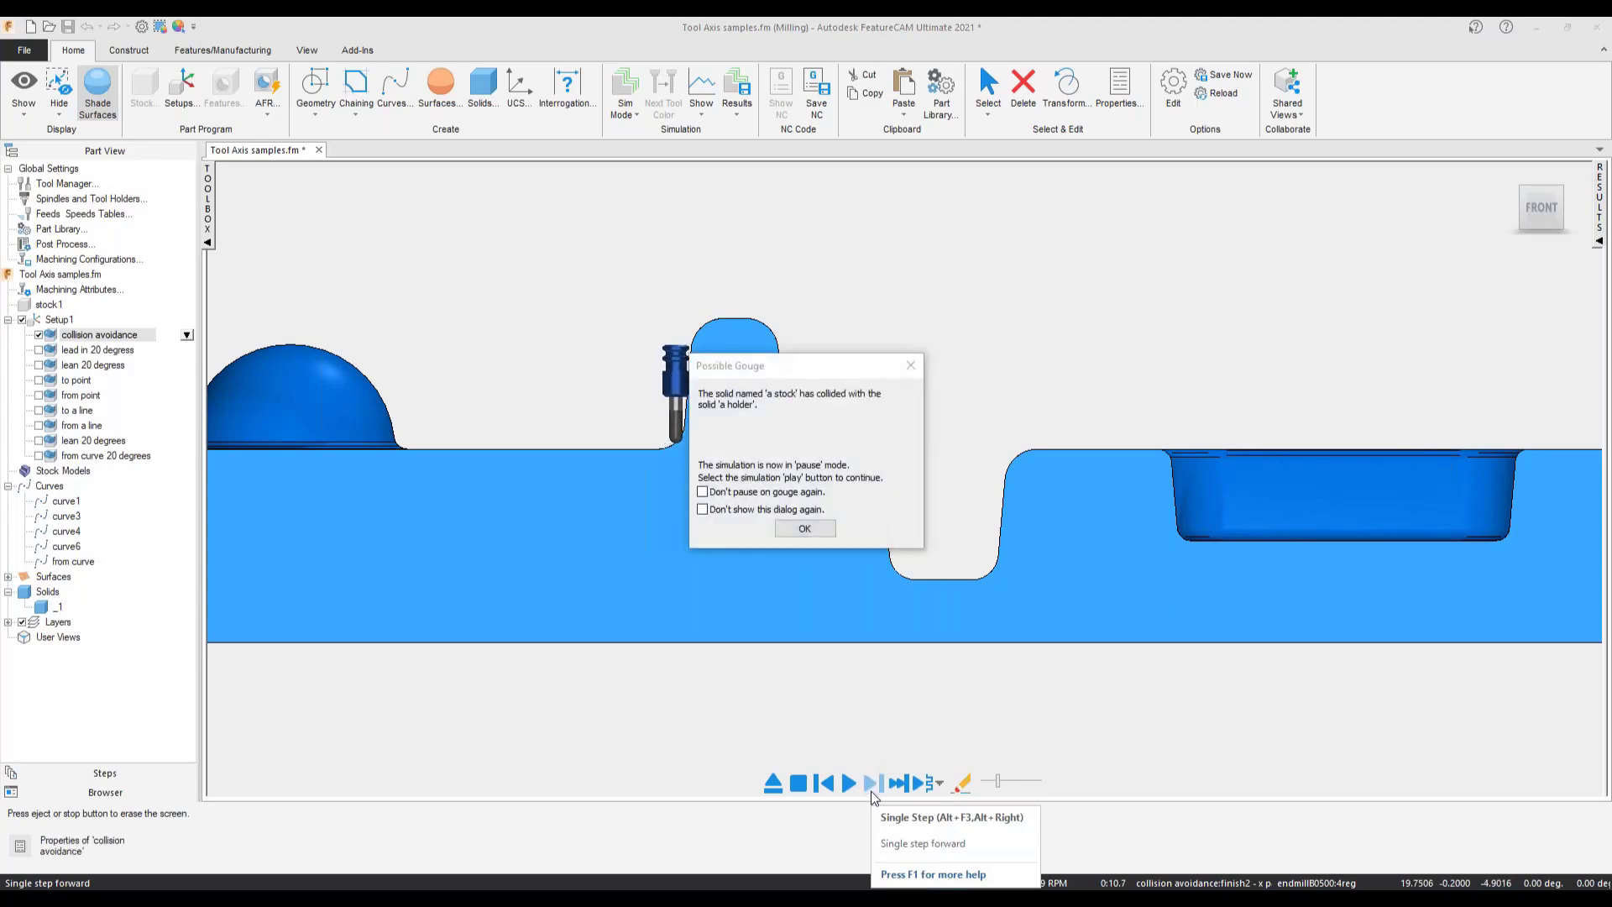
{"action": "left_click", "coordinate": [788, 370]}
{"action": "left_click", "coordinate": [804, 528]}
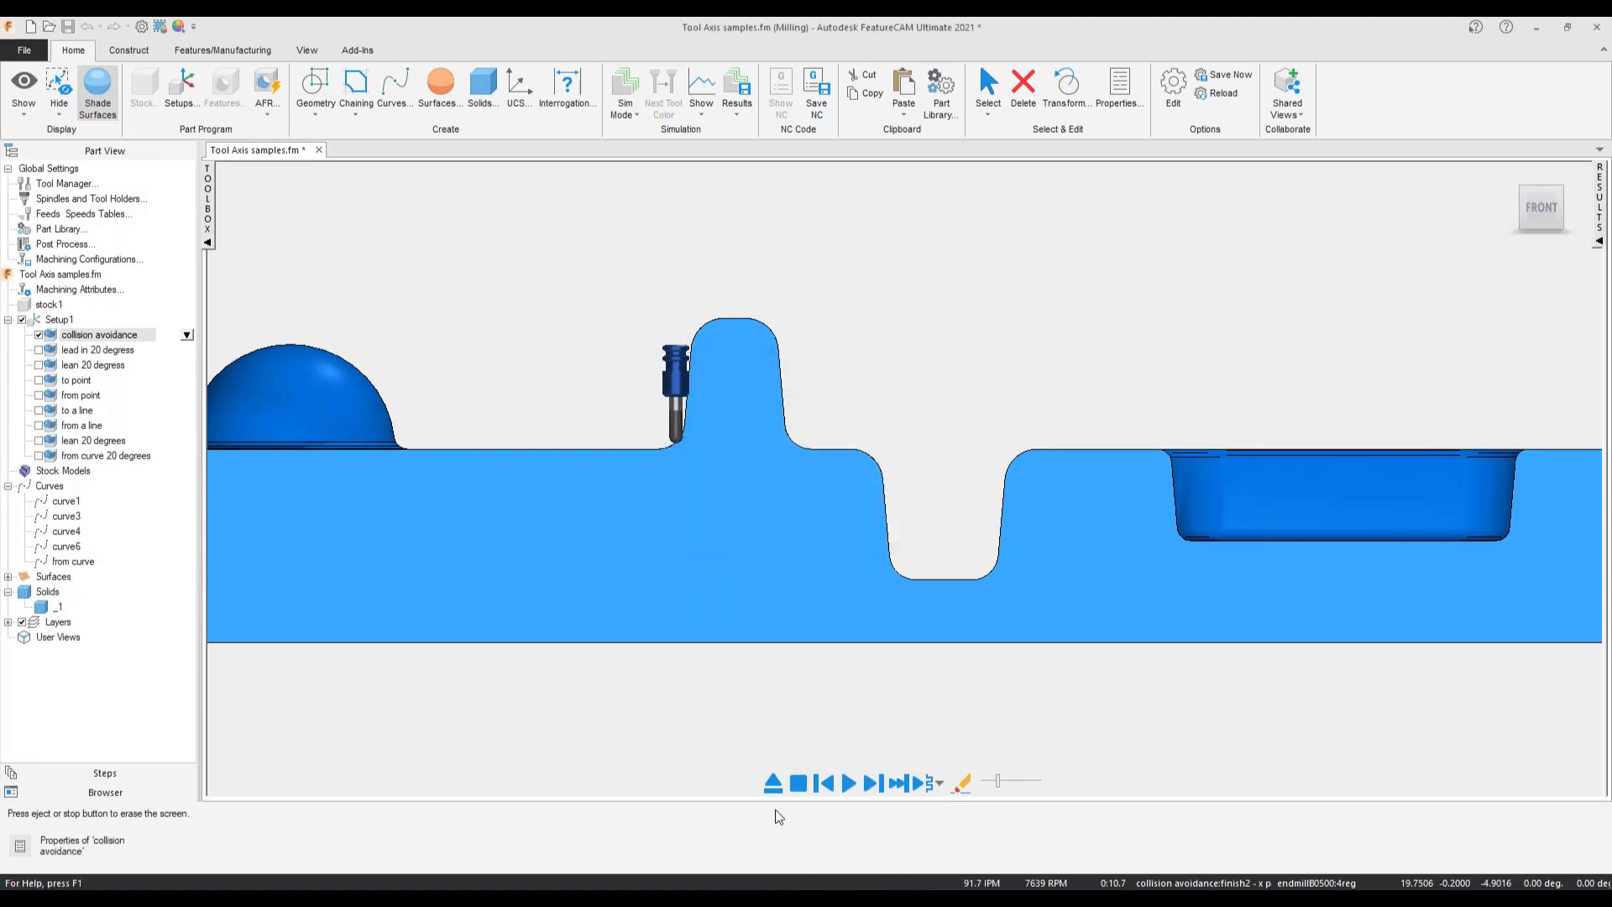
{"action": "left_click", "coordinate": [773, 782]}
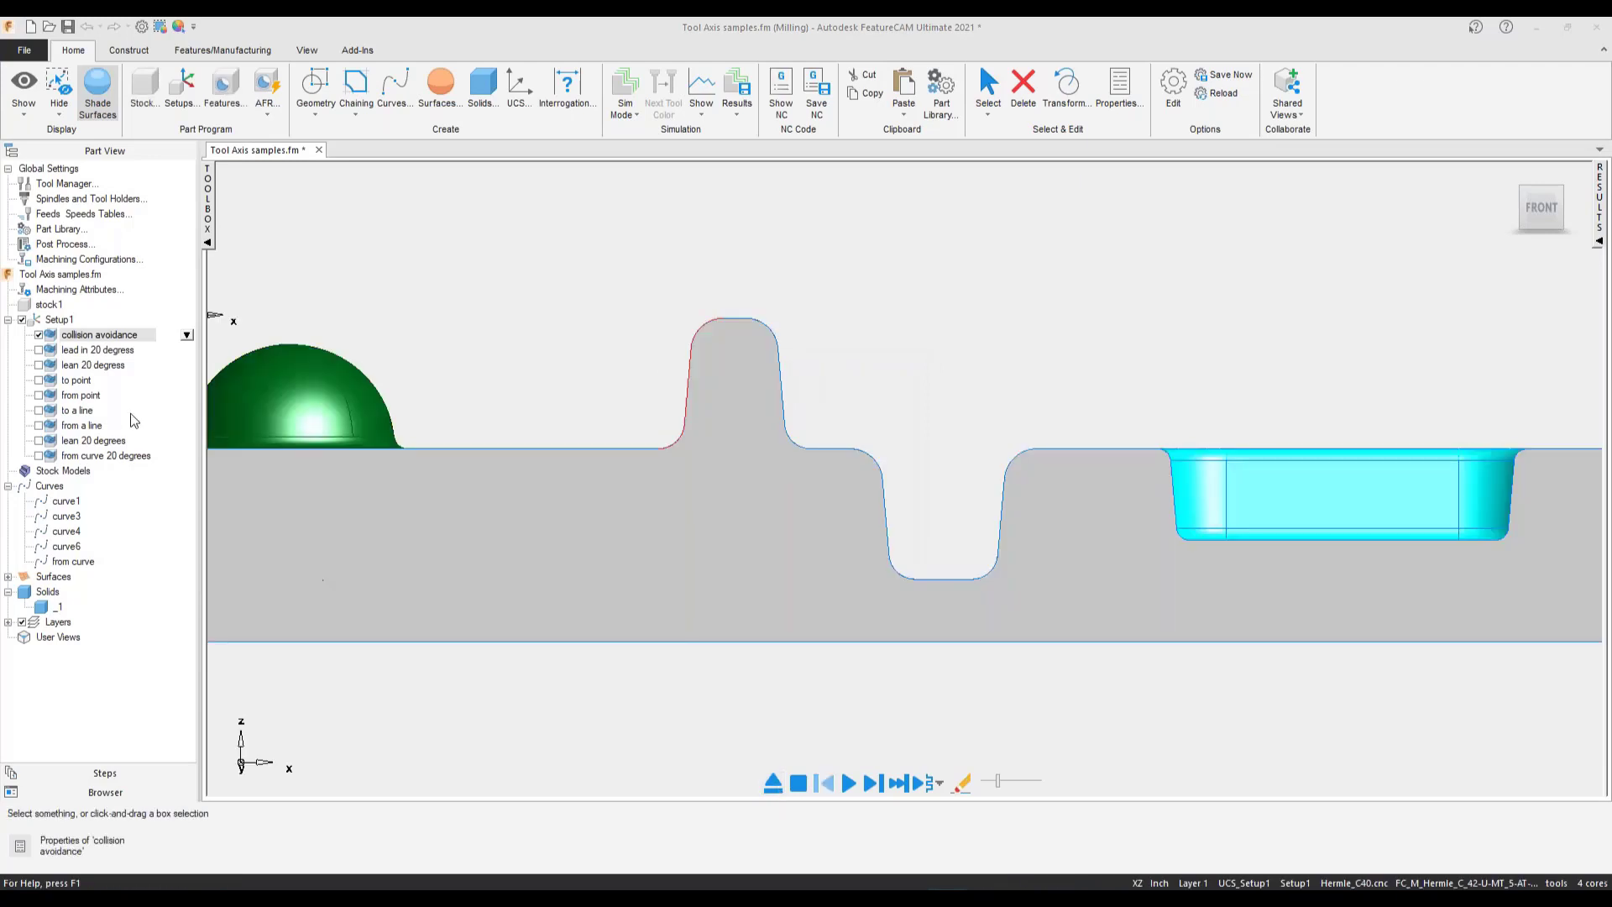
- Set the gouge avoidance tilt axis of the collision avoidance feature's parallel operation to Lead and apply it
{"action": "left_click", "coordinate": [187, 335]}
{"action": "left_click", "coordinate": [251, 348]}
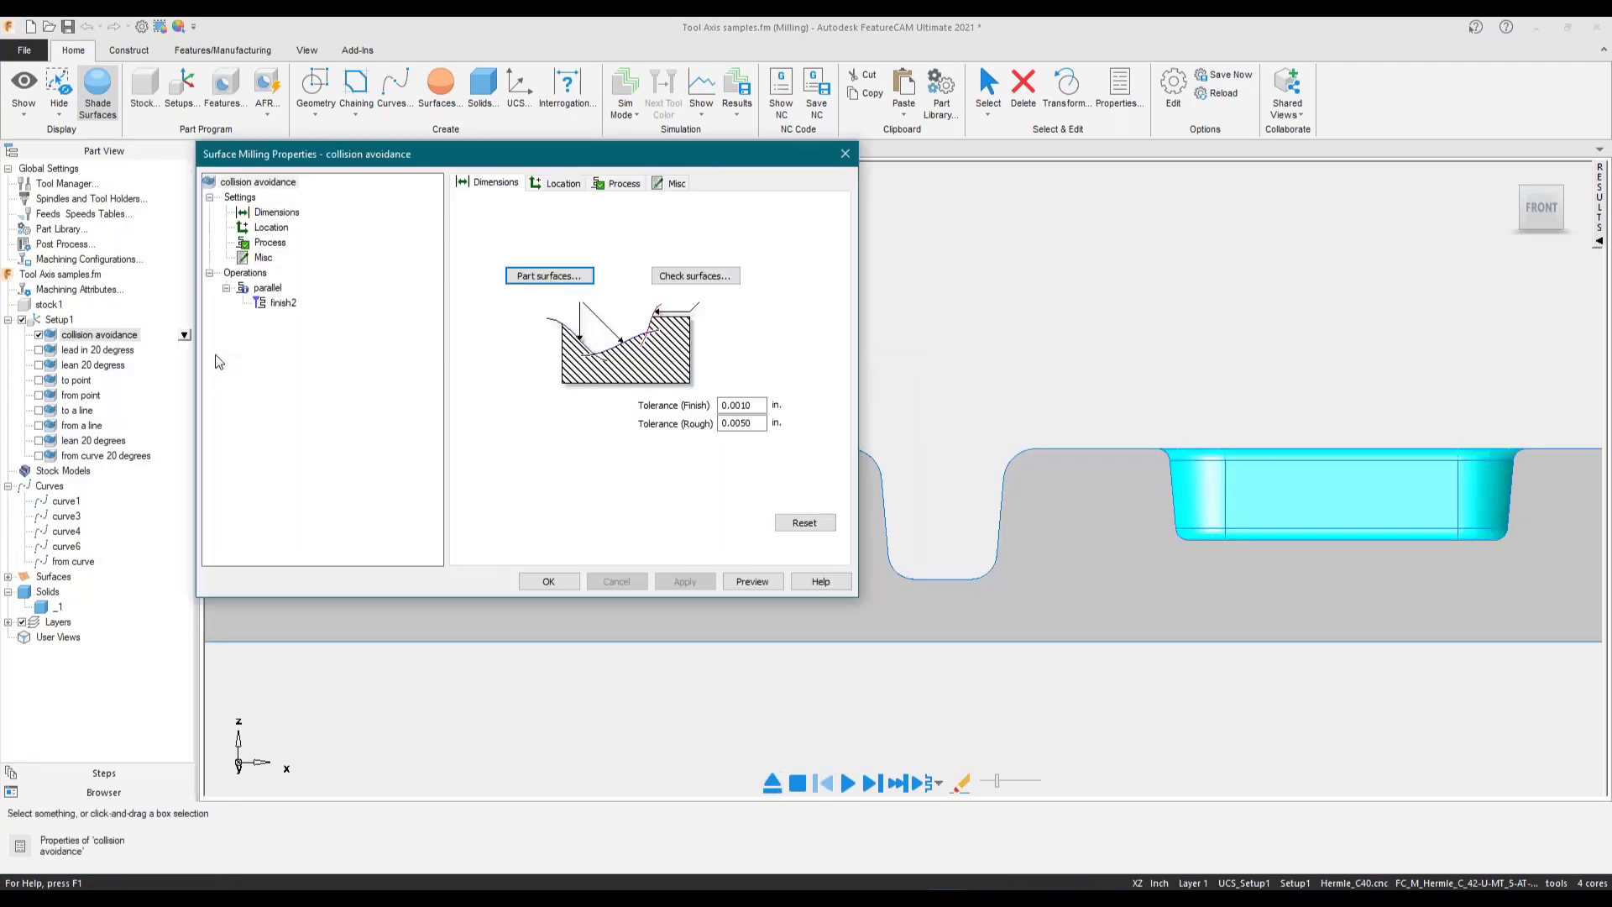
{"action": "left_click", "coordinate": [285, 304]}
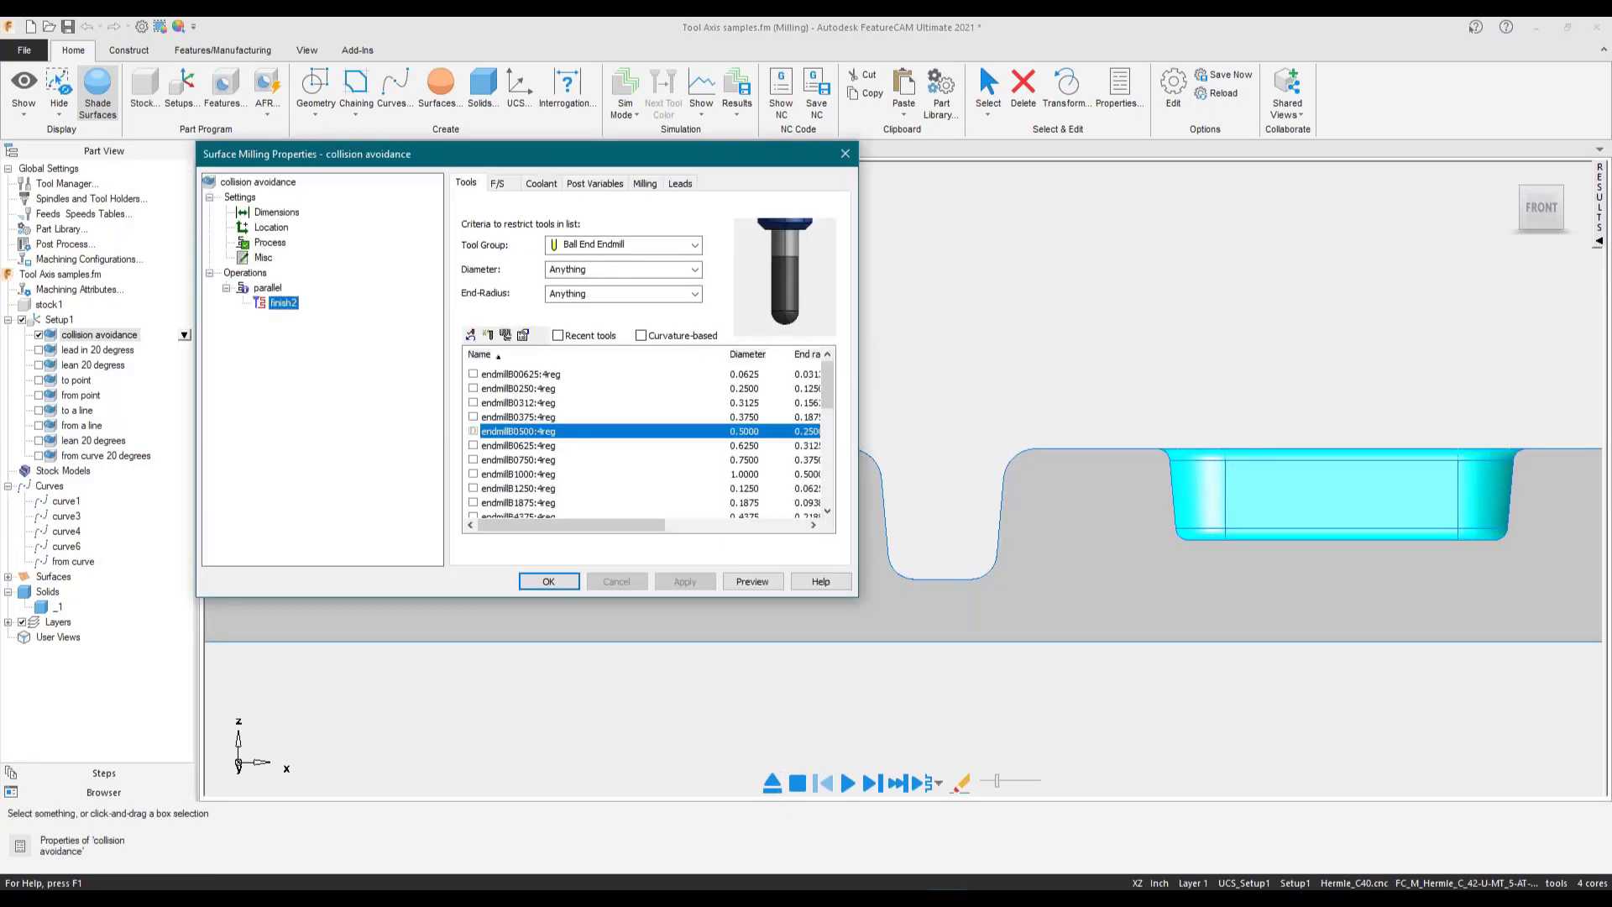
{"action": "left_click", "coordinate": [267, 288]}
{"action": "left_click", "coordinate": [620, 183]}
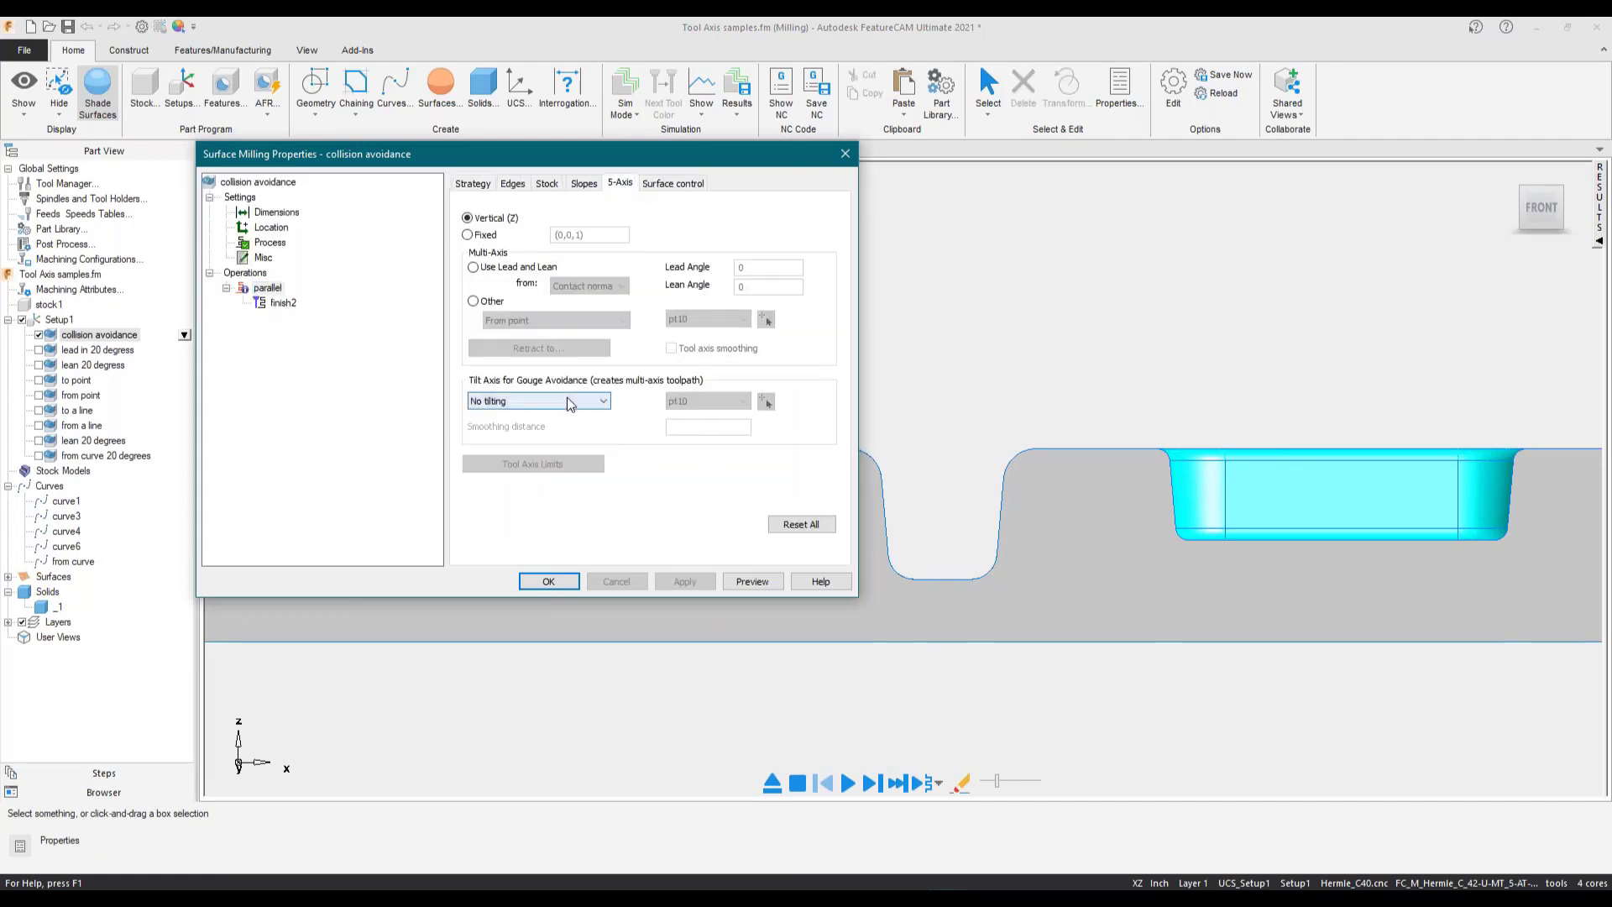
{"action": "left_click", "coordinate": [568, 404]}
{"action": "left_click", "coordinate": [502, 431]}
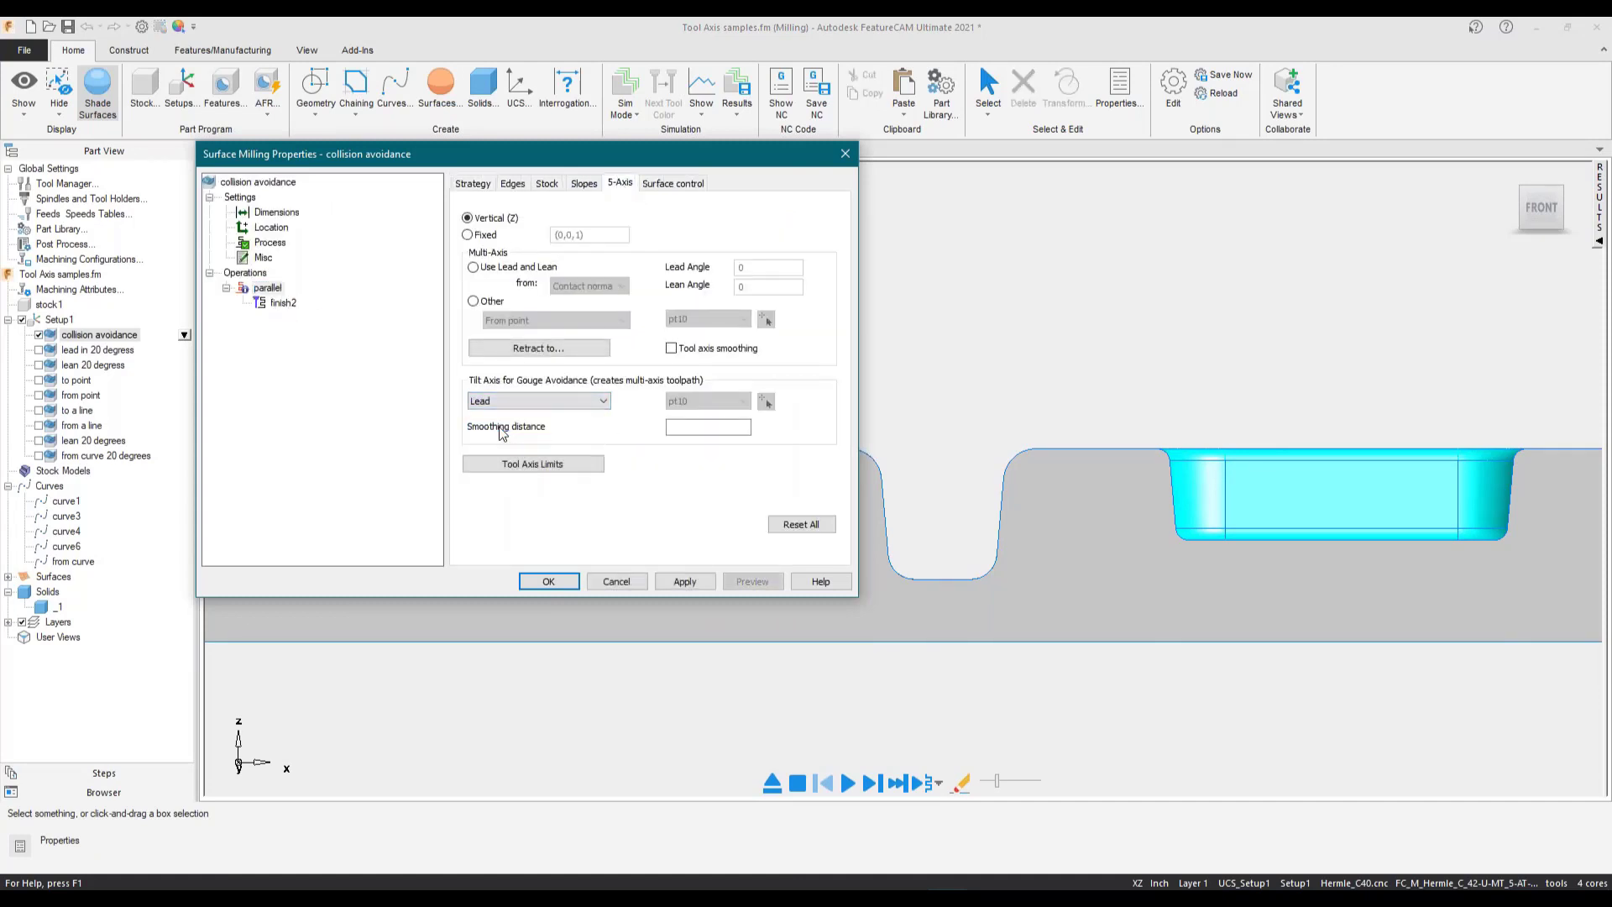
{"action": "left_click", "coordinate": [685, 581]}
- Preview the collision avoidance toolpath in single steps to examine the tool tilt at the raised boss, and close the feature's properties
{"action": "left_click", "coordinate": [751, 587]}
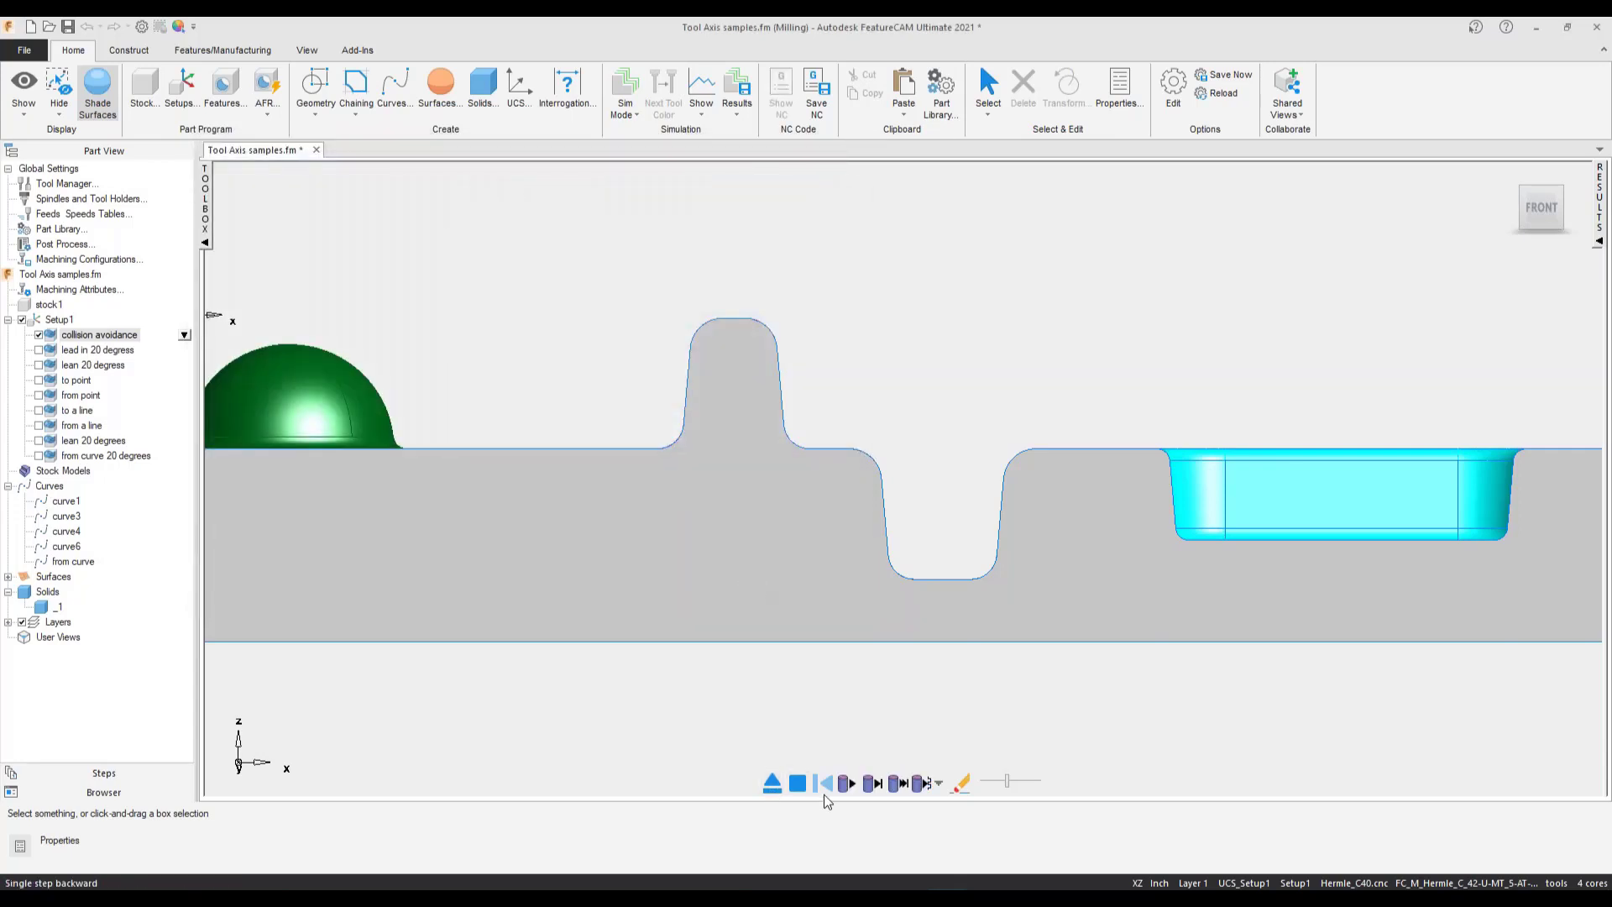
{"action": "left_click", "coordinate": [873, 783]}
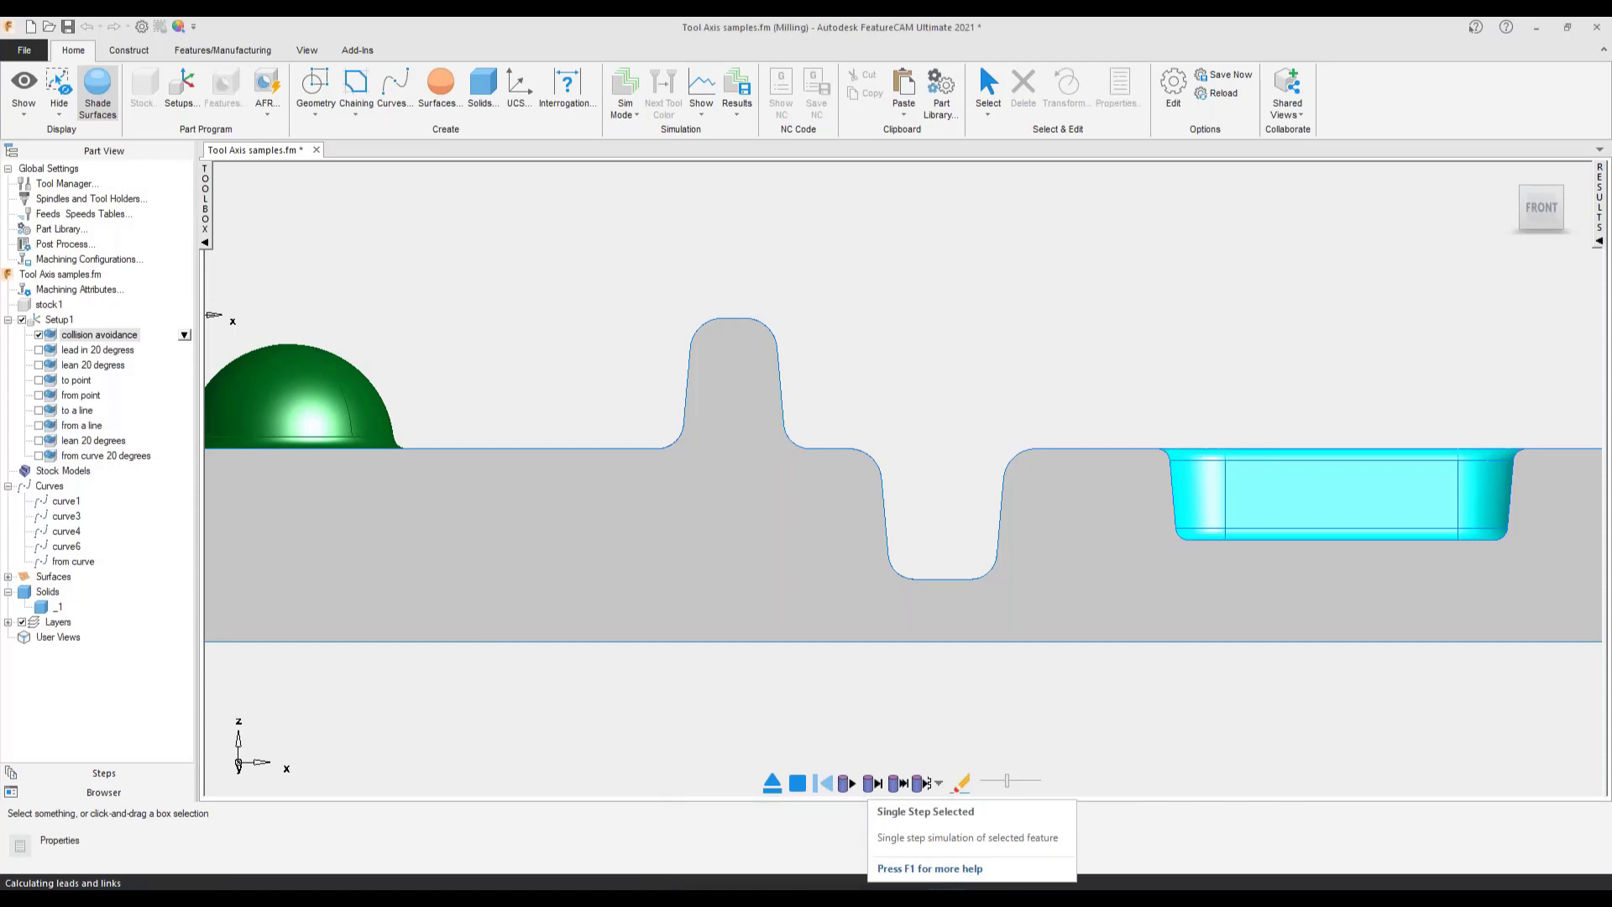
{"action": "left_click", "coordinate": [873, 783]}
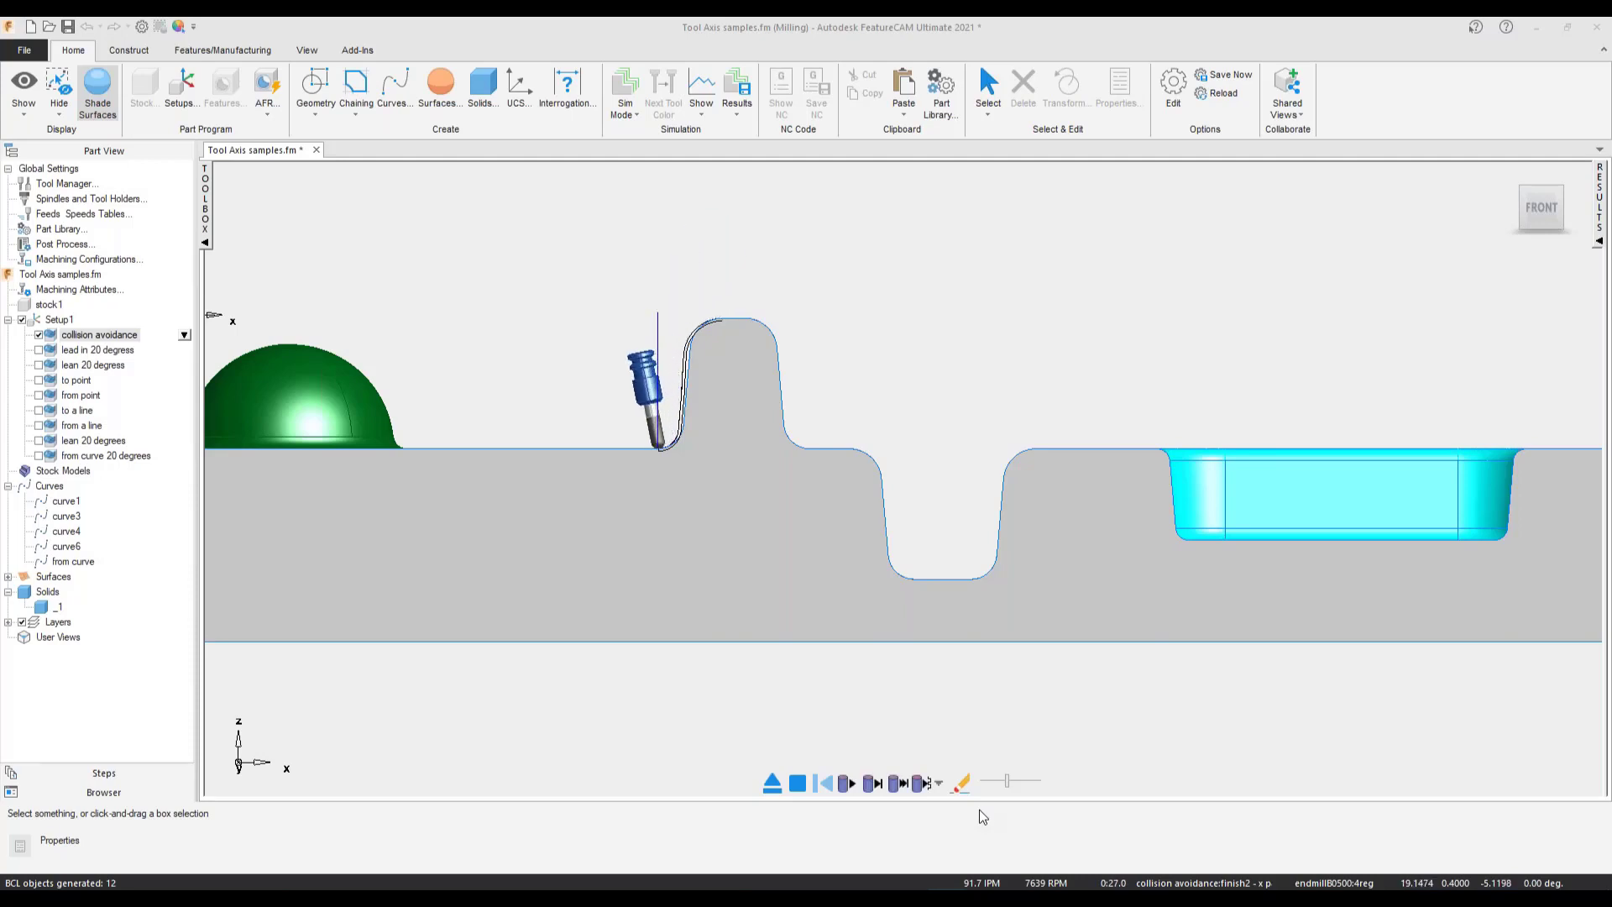
{"action": "middle_click_drag", "start_coordinate": [504, 265], "coordinate": [864, 500], "text": "ctrl+shift"}
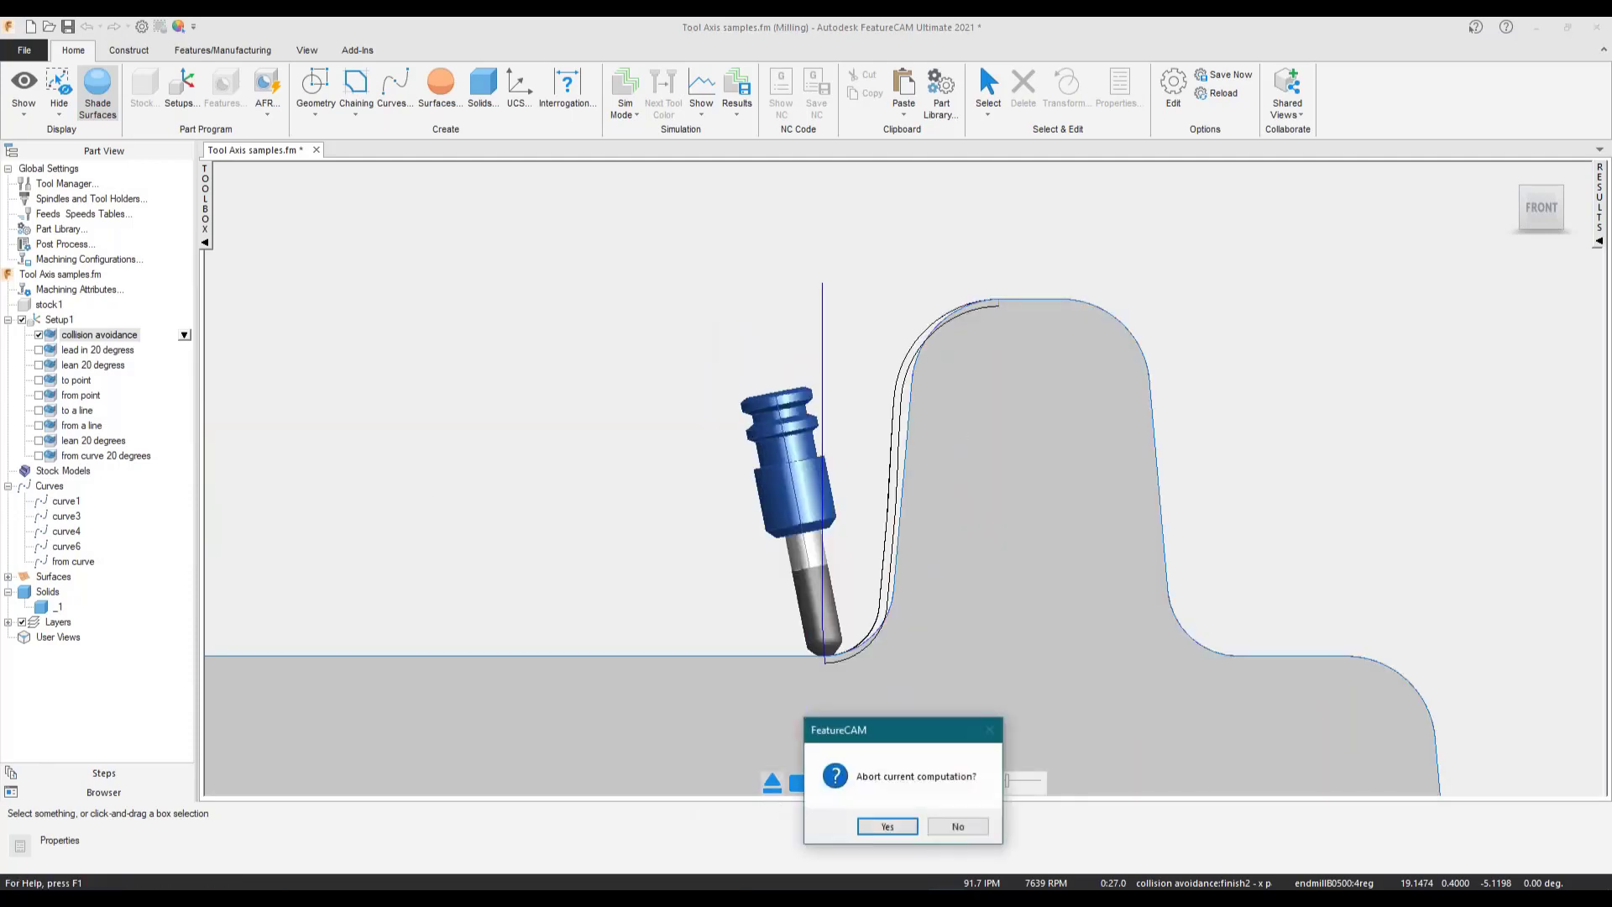
{"action": "left_click", "coordinate": [885, 830]}
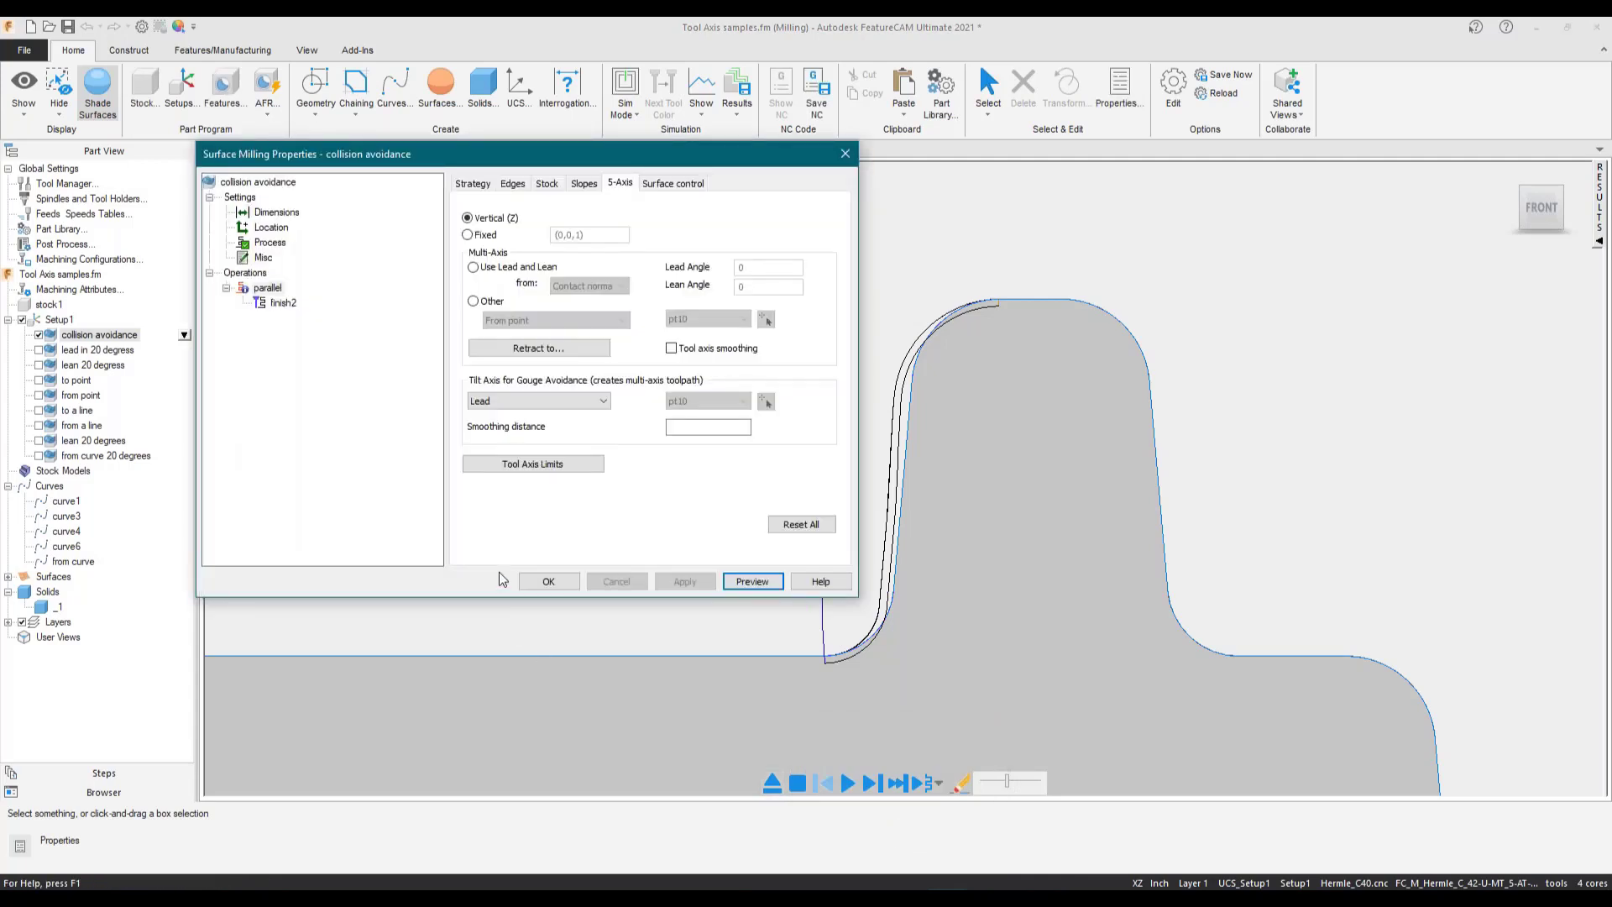
{"action": "left_click", "coordinate": [541, 581]}
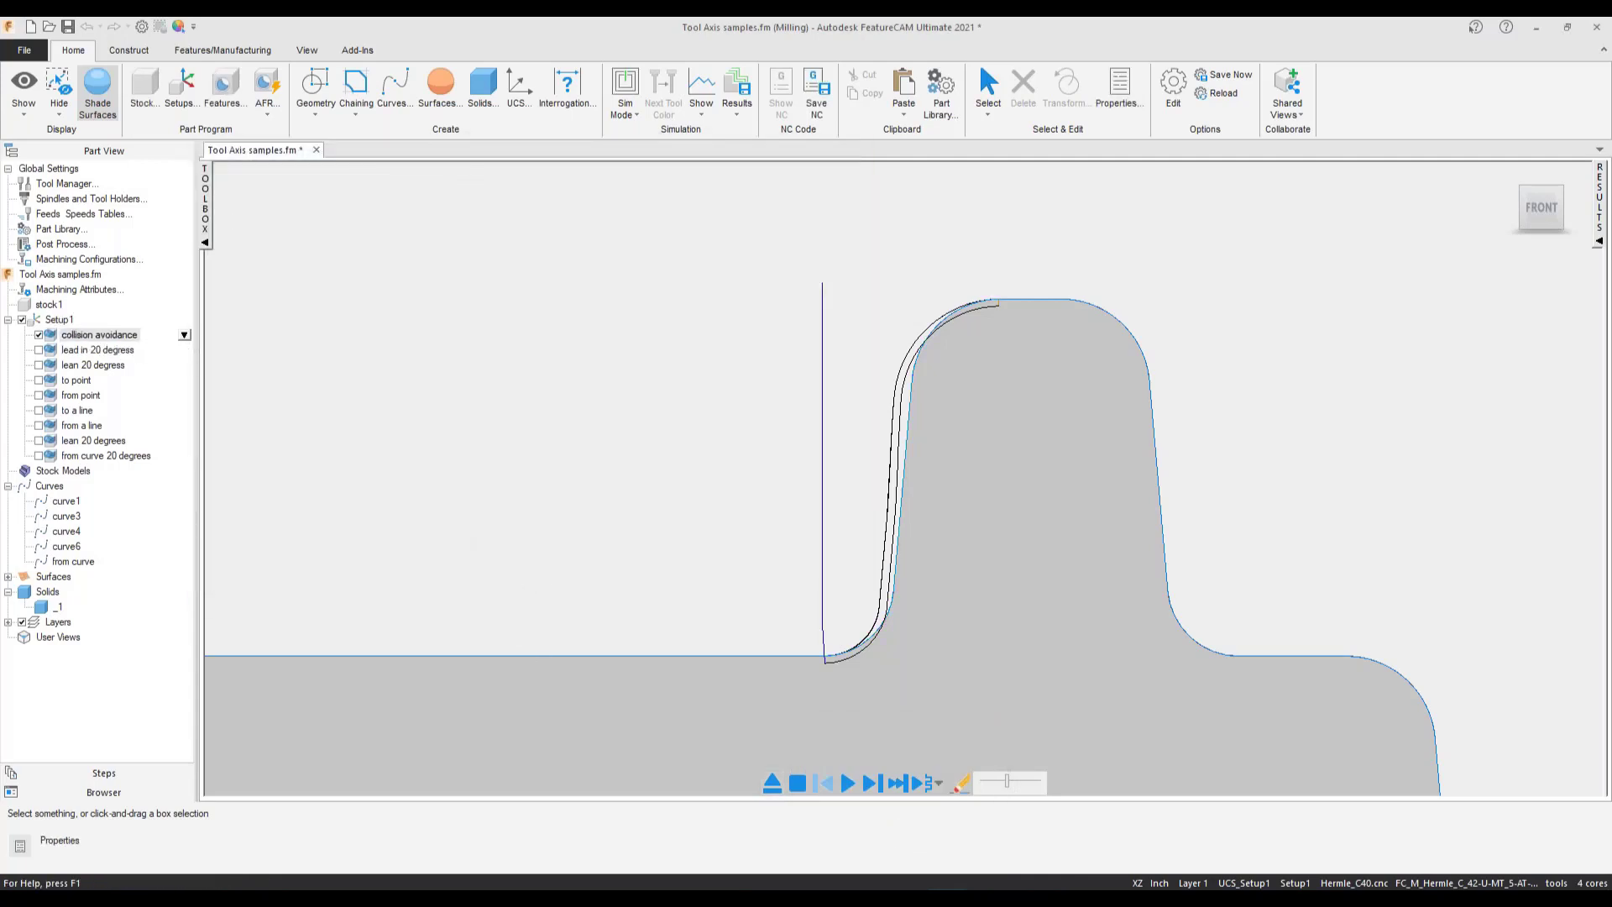
- Review the finish2 tool and the gouge avoidance tilt options of the collision avoidance feature, and close its properties
{"action": "right_click", "coordinate": [187, 340]}
{"action": "left_click", "coordinate": [209, 348]}
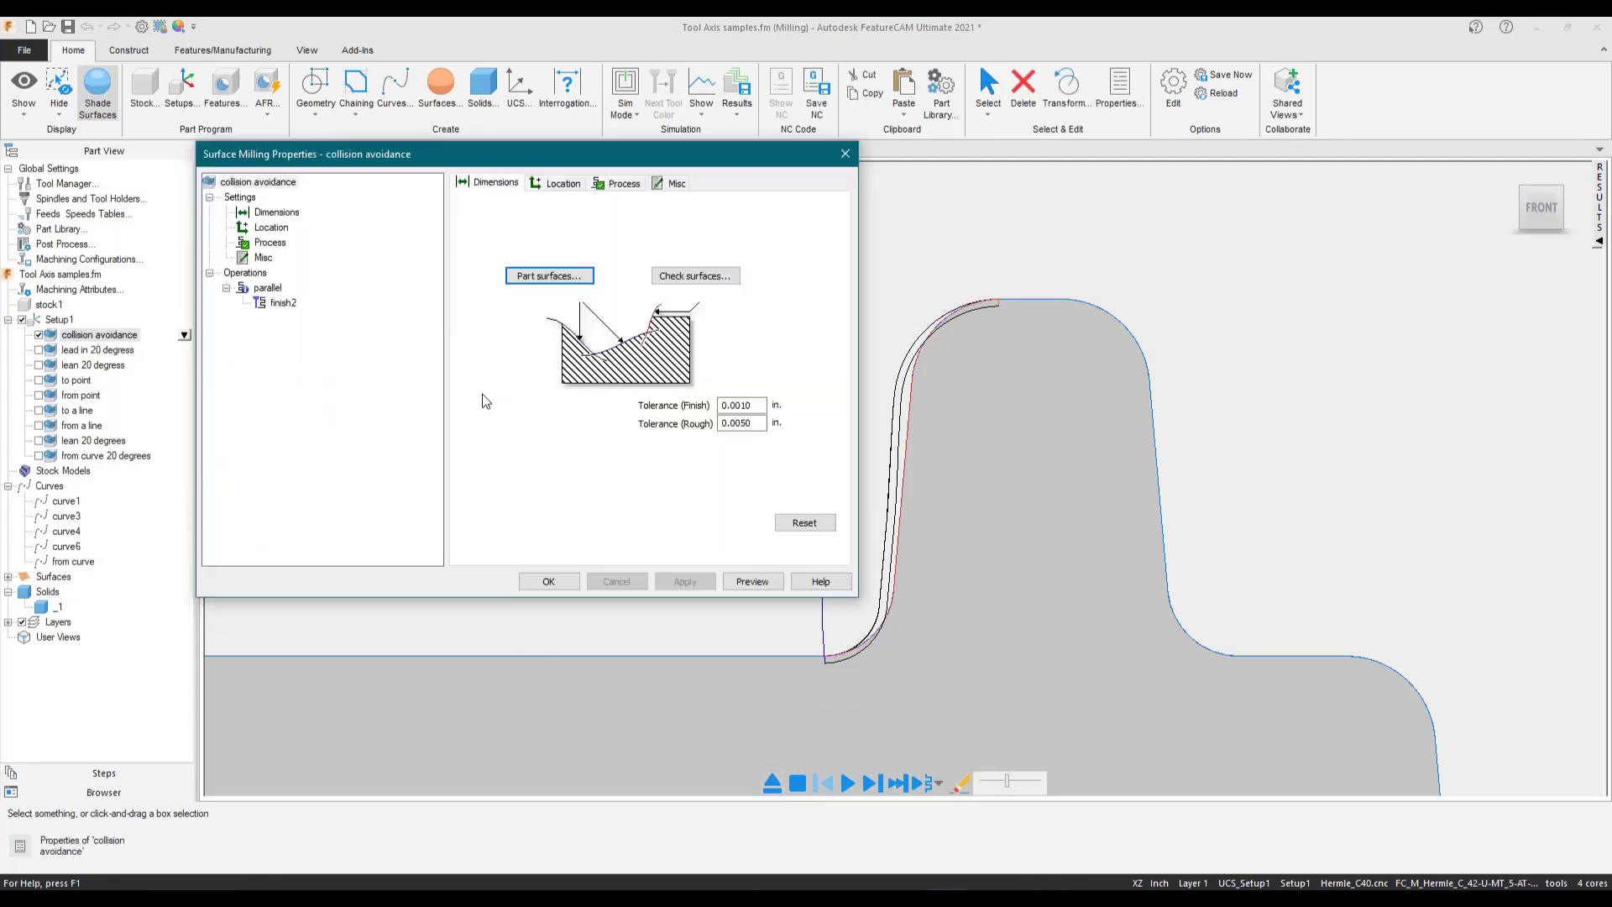
{"action": "left_click", "coordinate": [283, 304]}
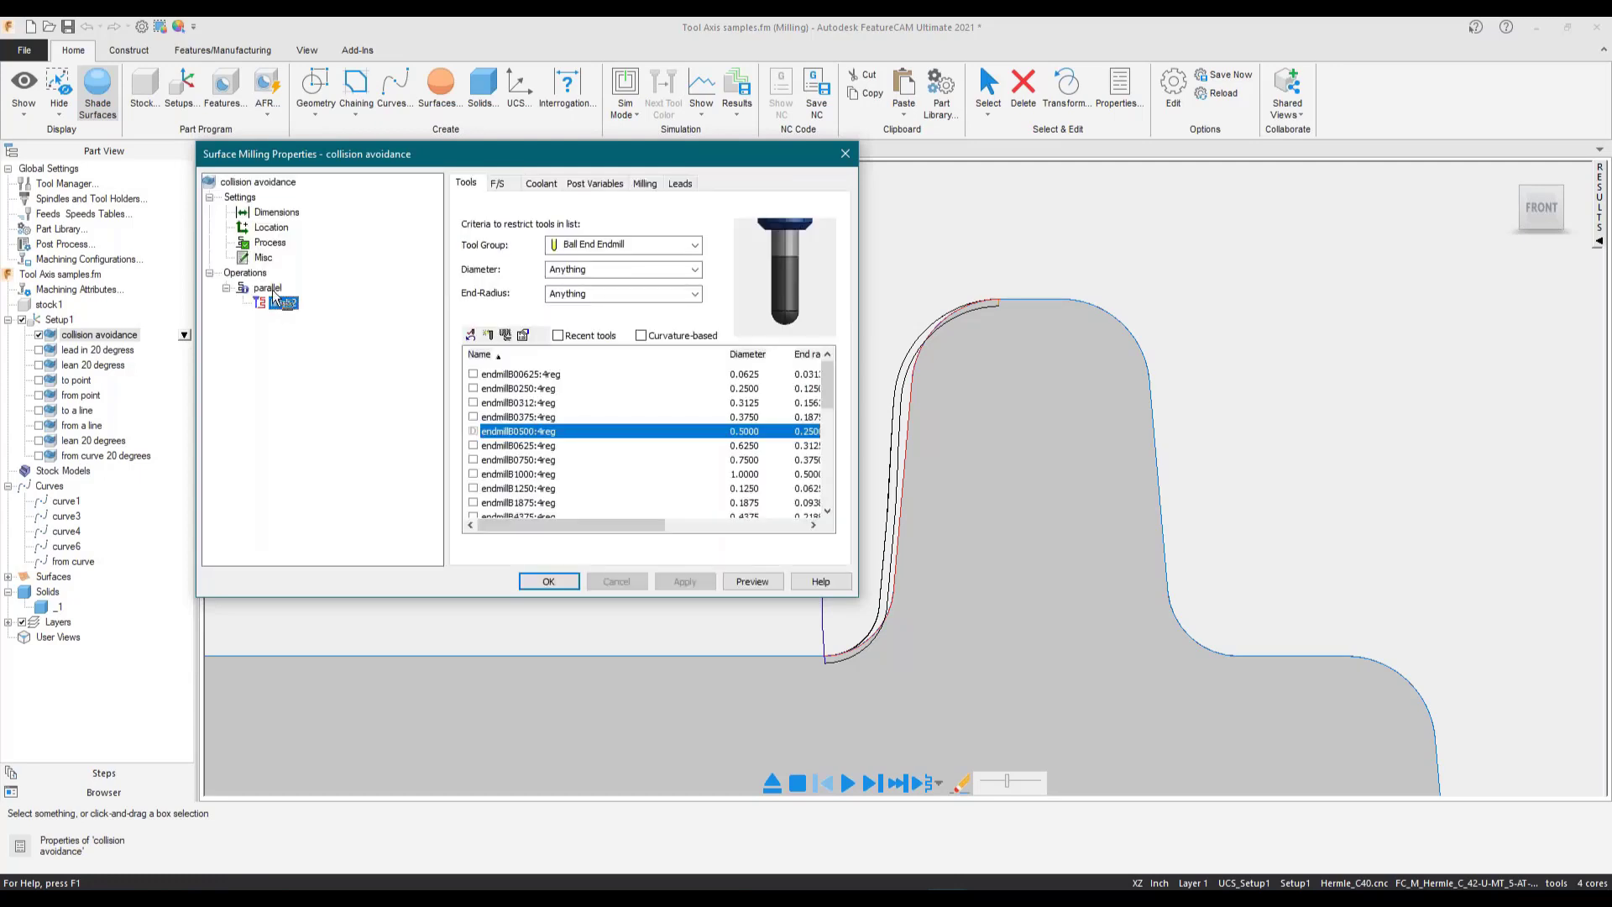
{"action": "left_click", "coordinate": [269, 288]}
{"action": "left_click", "coordinate": [620, 183]}
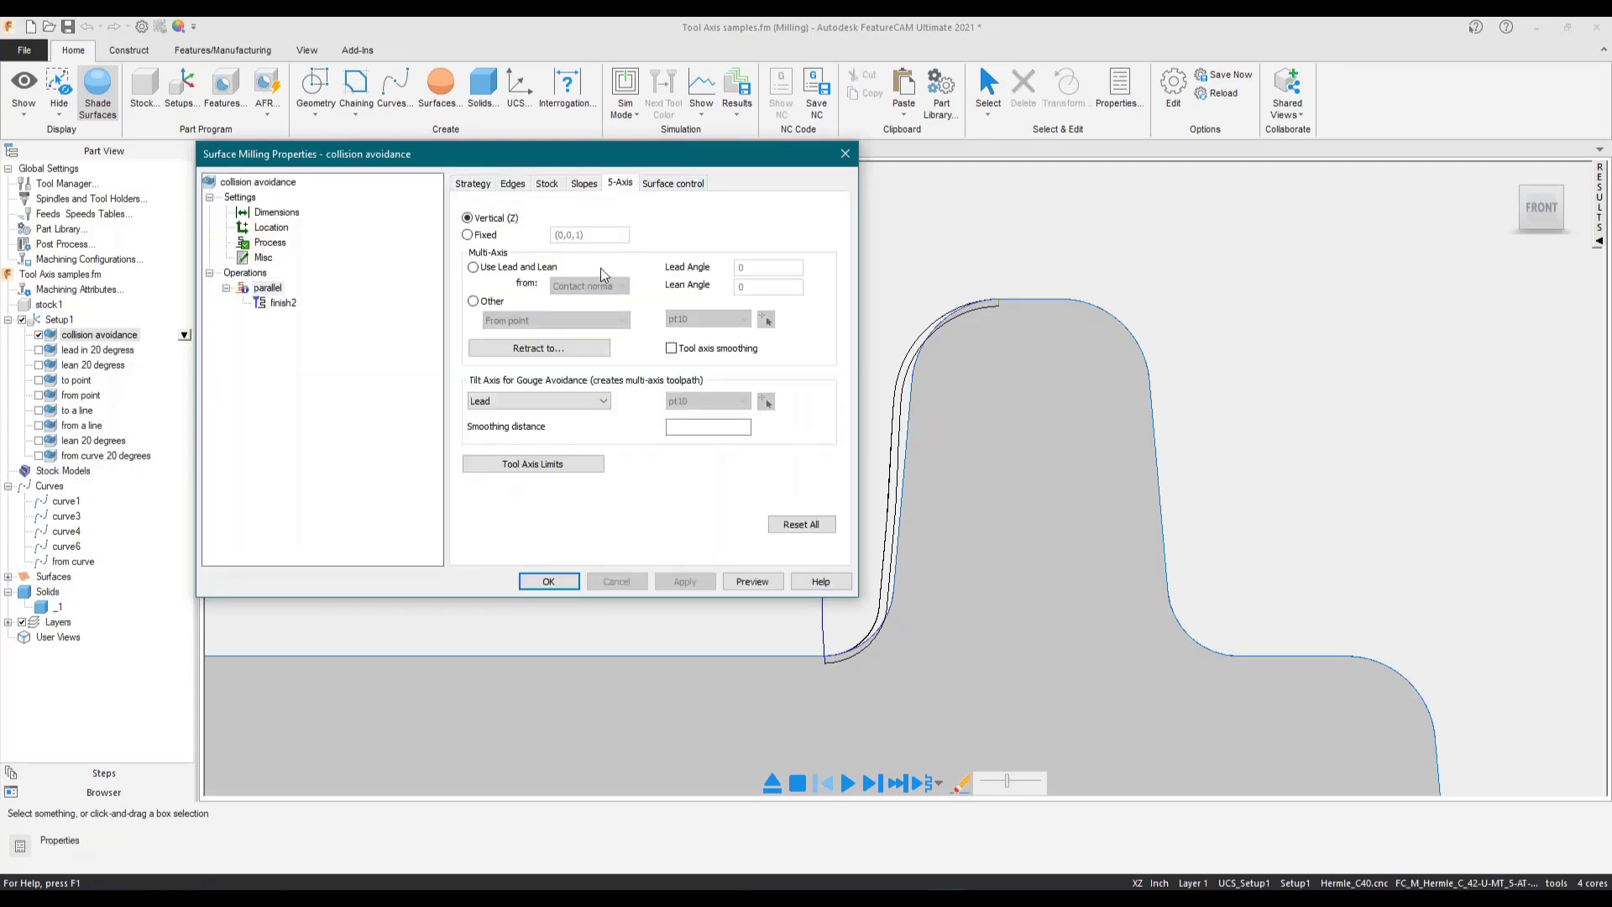
{"action": "left_click", "coordinate": [604, 402]}
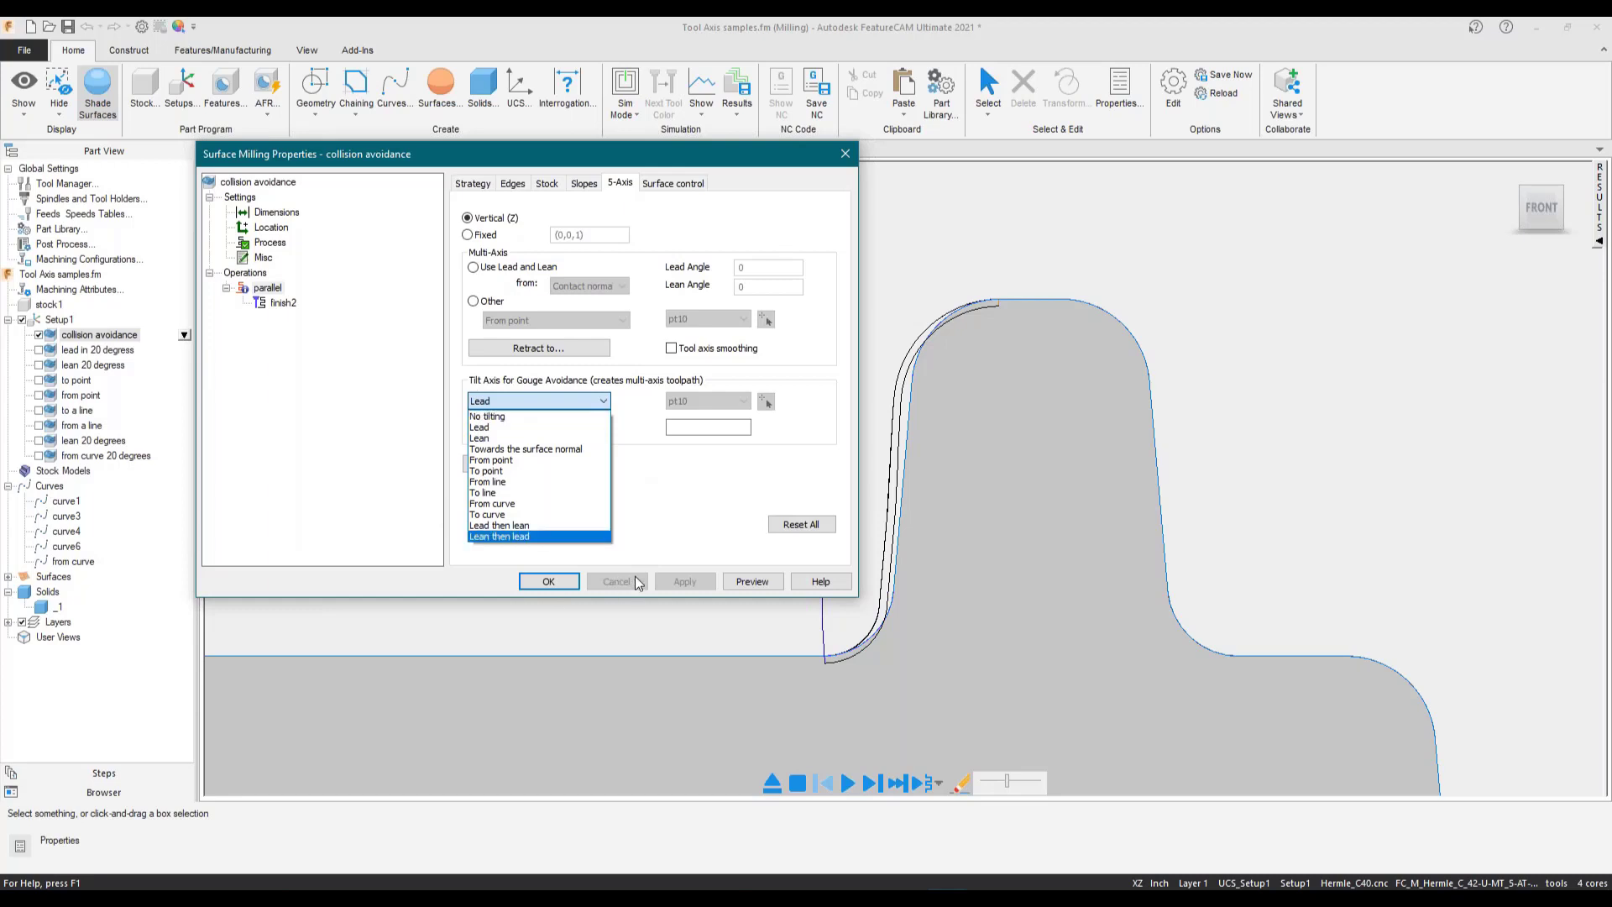
{"action": "left_click", "coordinate": [724, 527]}
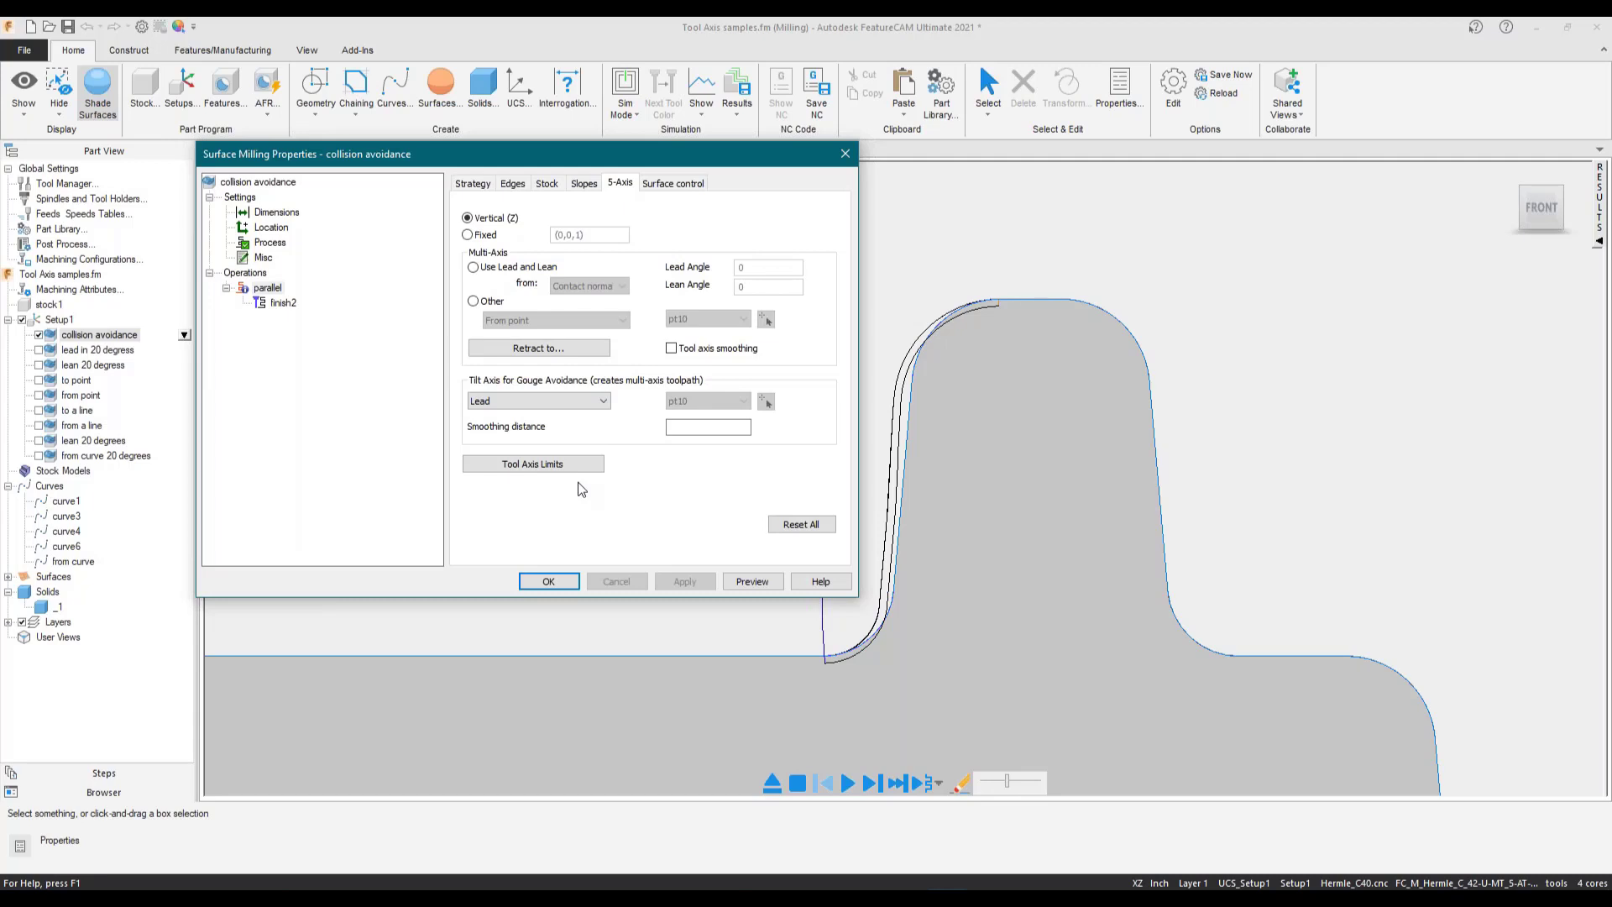
{"action": "left_click", "coordinate": [564, 583]}
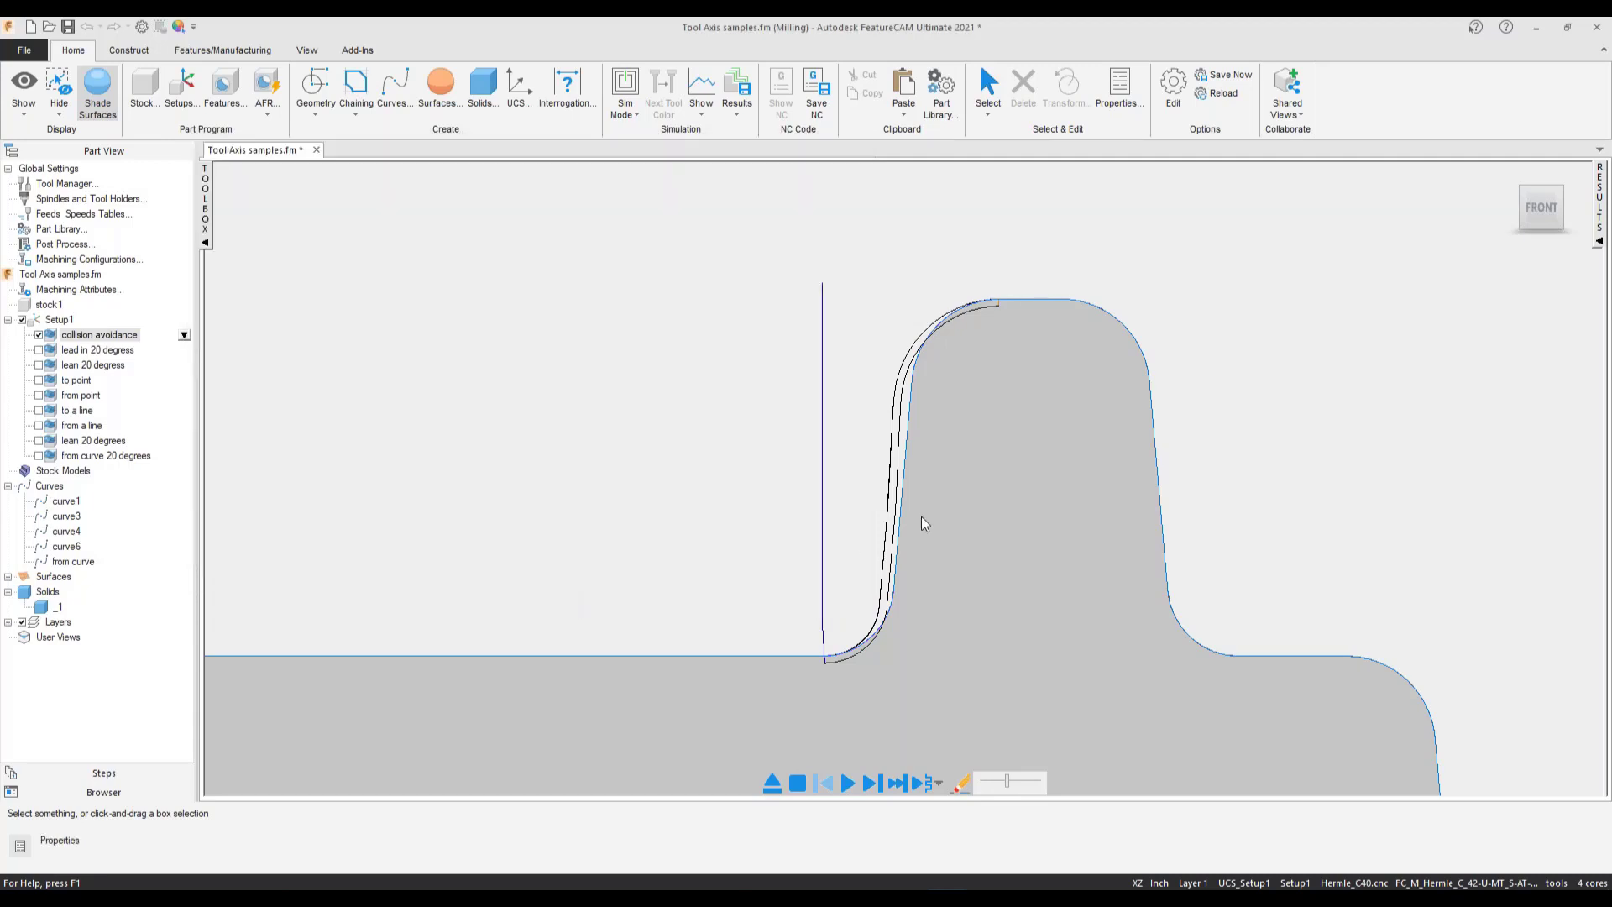
- Switch to the FeatureCAM Surface Milling slide show in PowerPoint and view the slide on 5-axis collision avoidance options
{"action": "scroll", "coordinate": [922, 518], "scroll_direction": "down", "scroll_amount": 9}
{"action": "scroll", "coordinate": [913, 450], "scroll_direction": "up", "scroll_amount": 2}
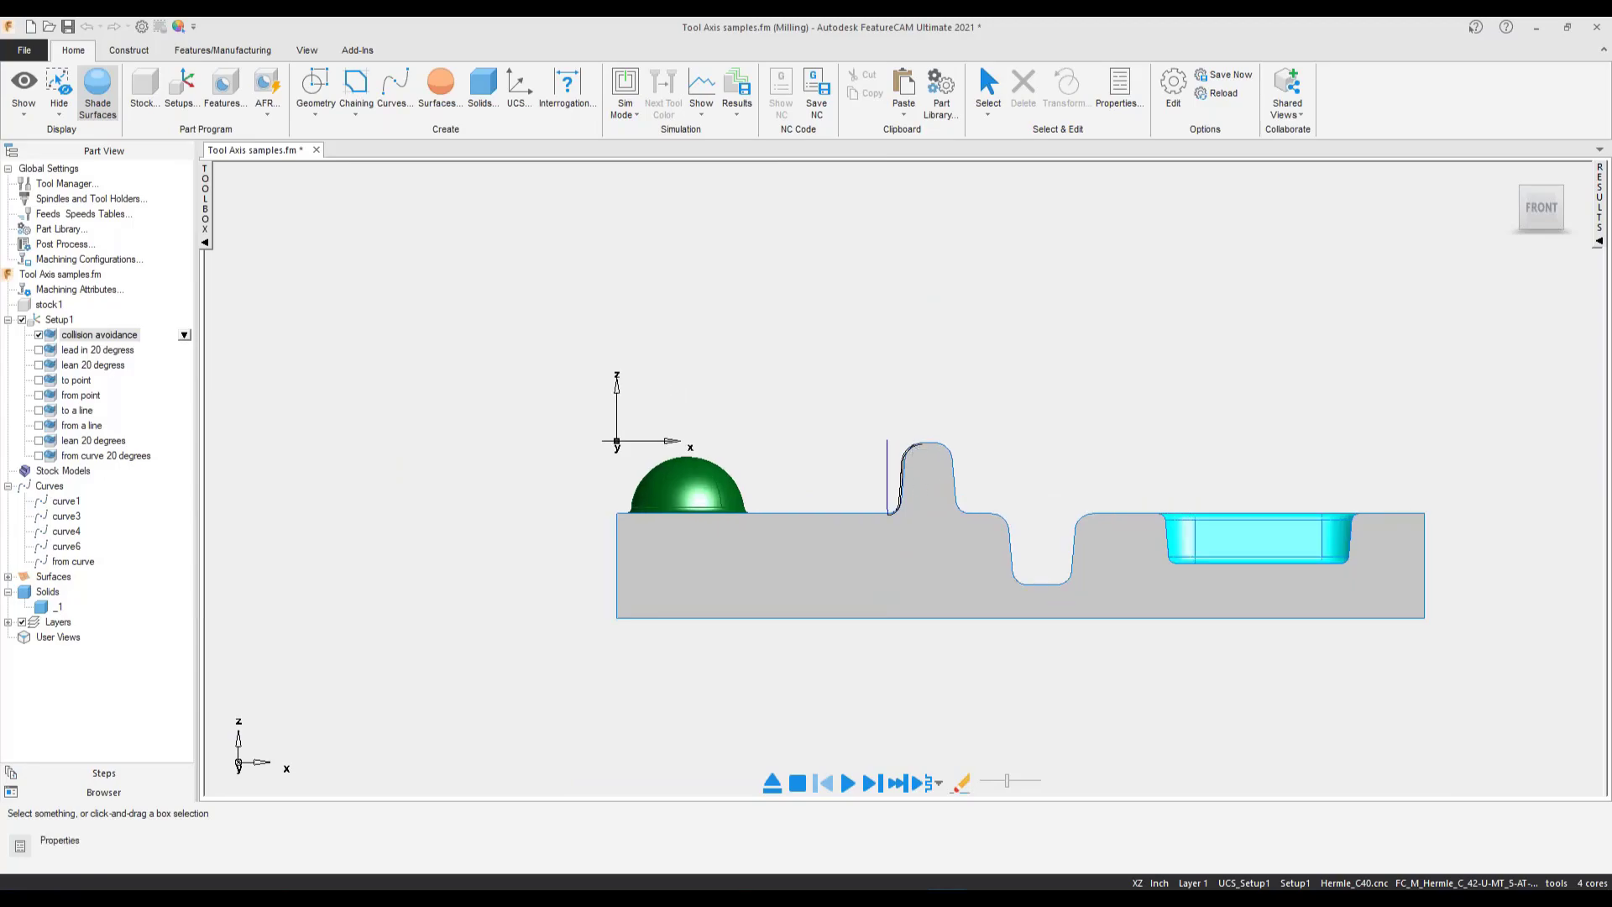
{"action": "key", "text": "alt+Tab"}
{"action": "left_click", "coordinate": [883, 523]}
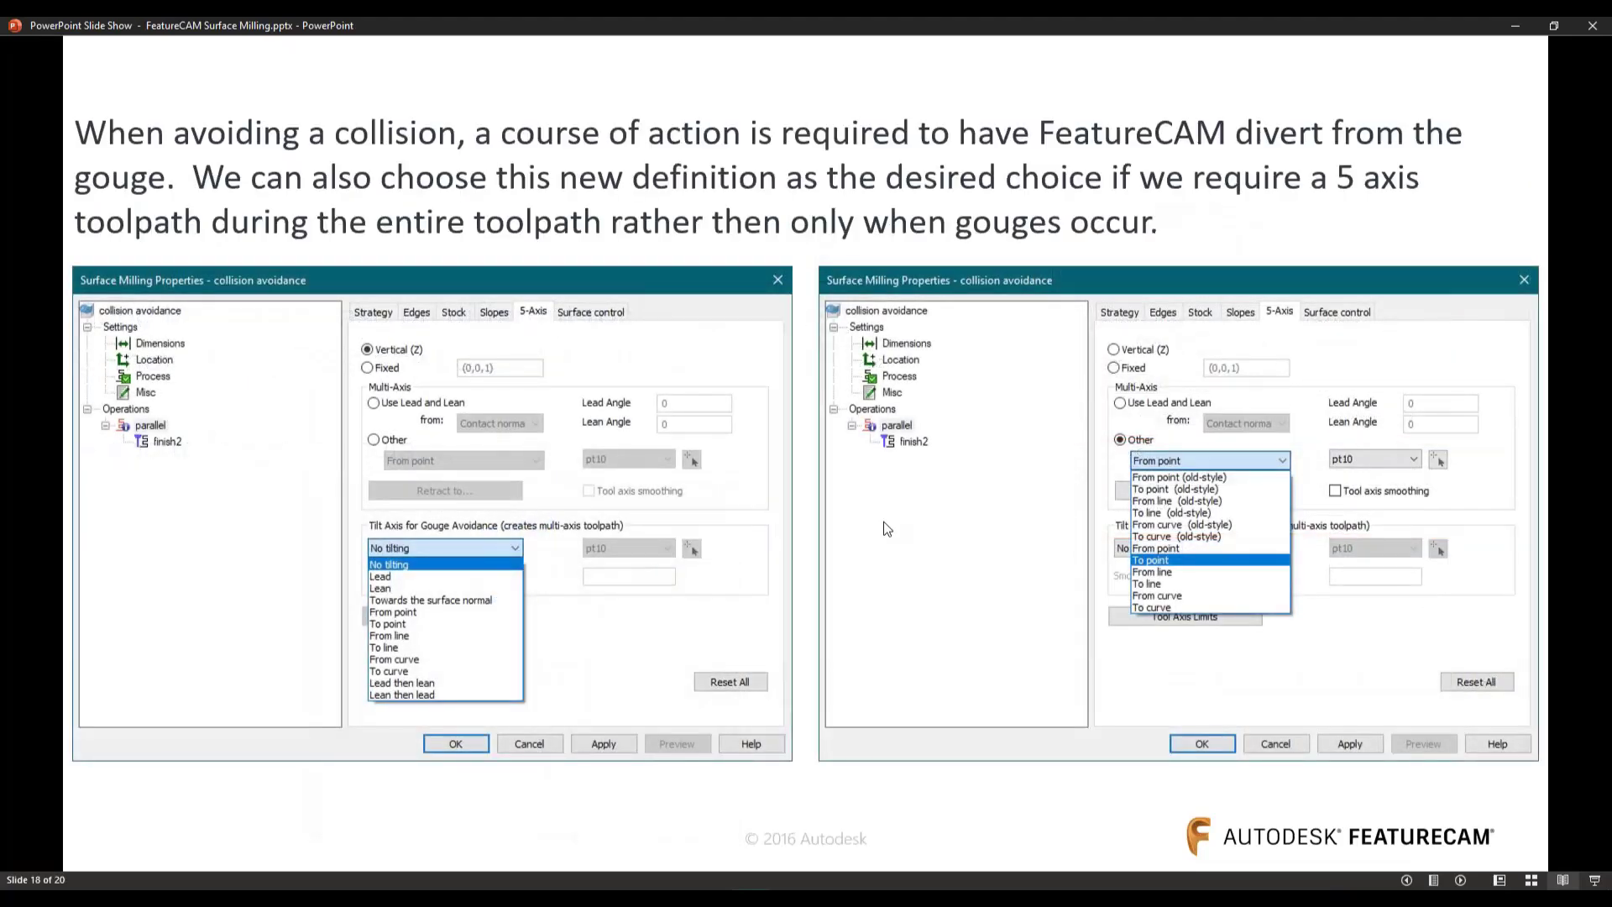